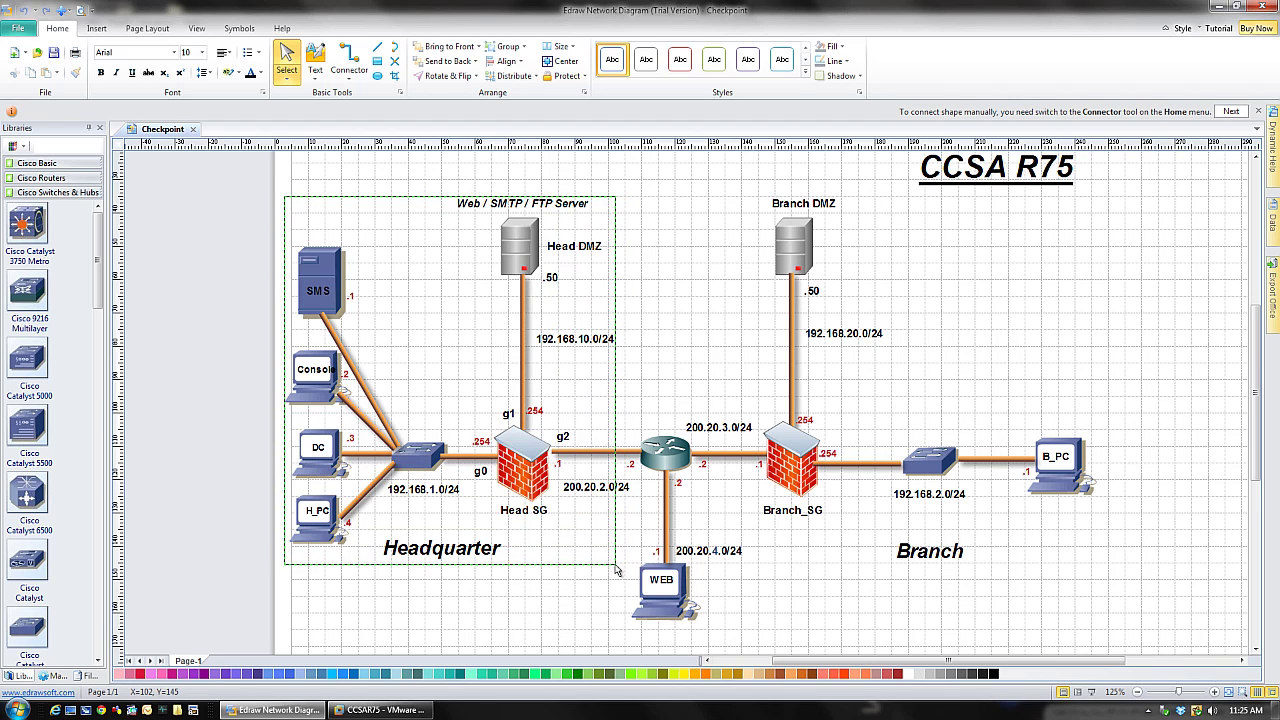
# - Select the central router in the diagram, then open the network icon's options from the hidden tray icons
pyautogui.click(670, 464)
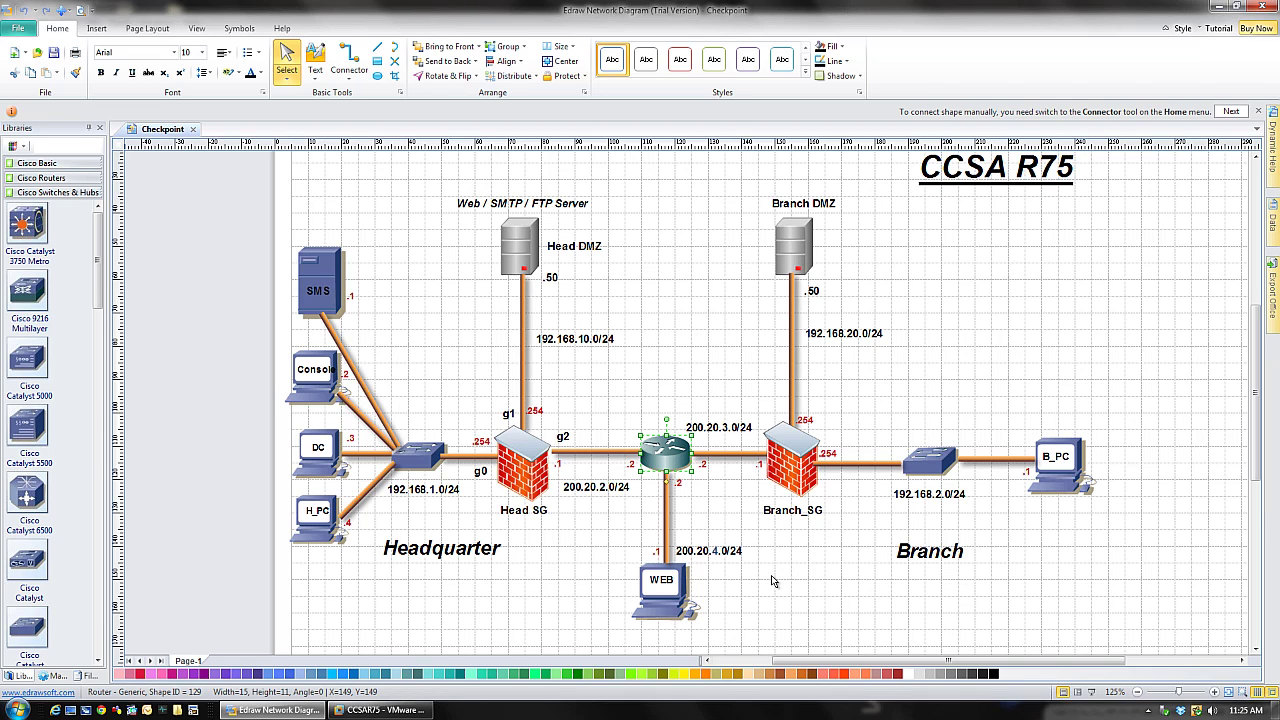
pyautogui.click(1150, 711)
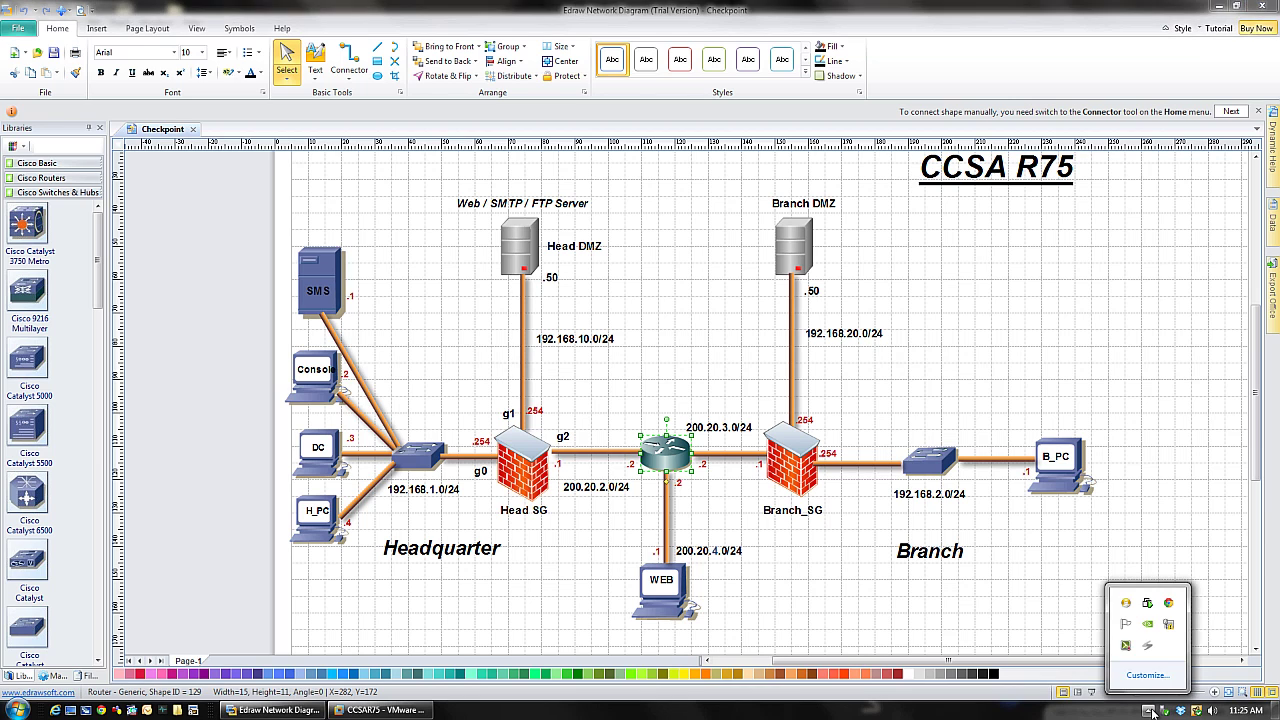
pyautogui.rightClick(1166, 628)
# - Review all host adapters in Network Connections via Network and Sharing Center, then minimize the window
pyautogui.click(1165, 648)
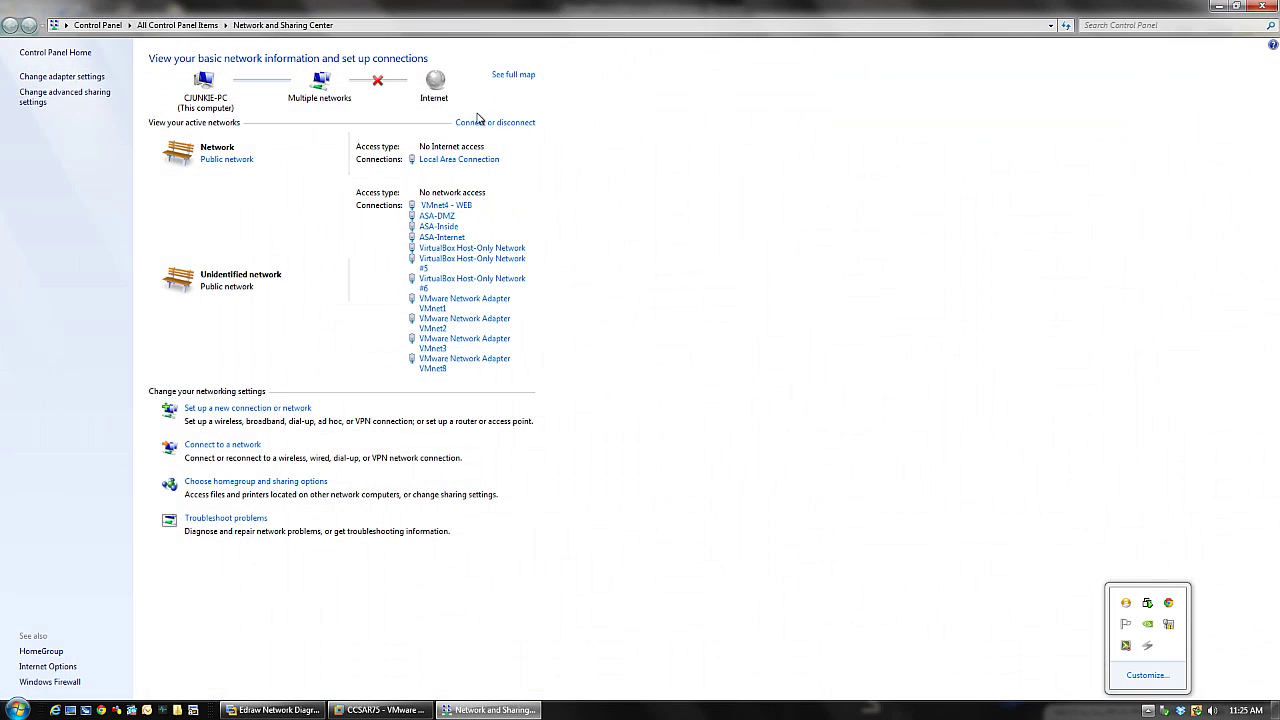
pyautogui.click(70, 78)
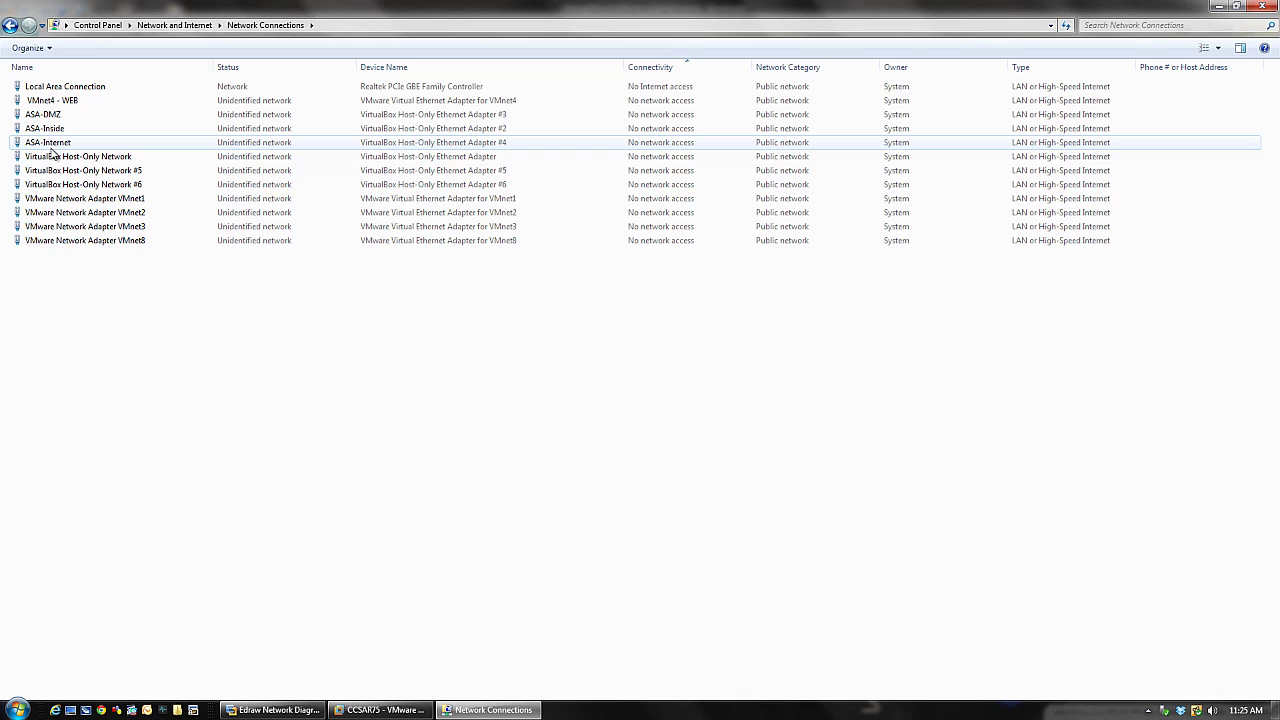
pyautogui.moveTo(109, 289); pyautogui.dragTo(38, 88)
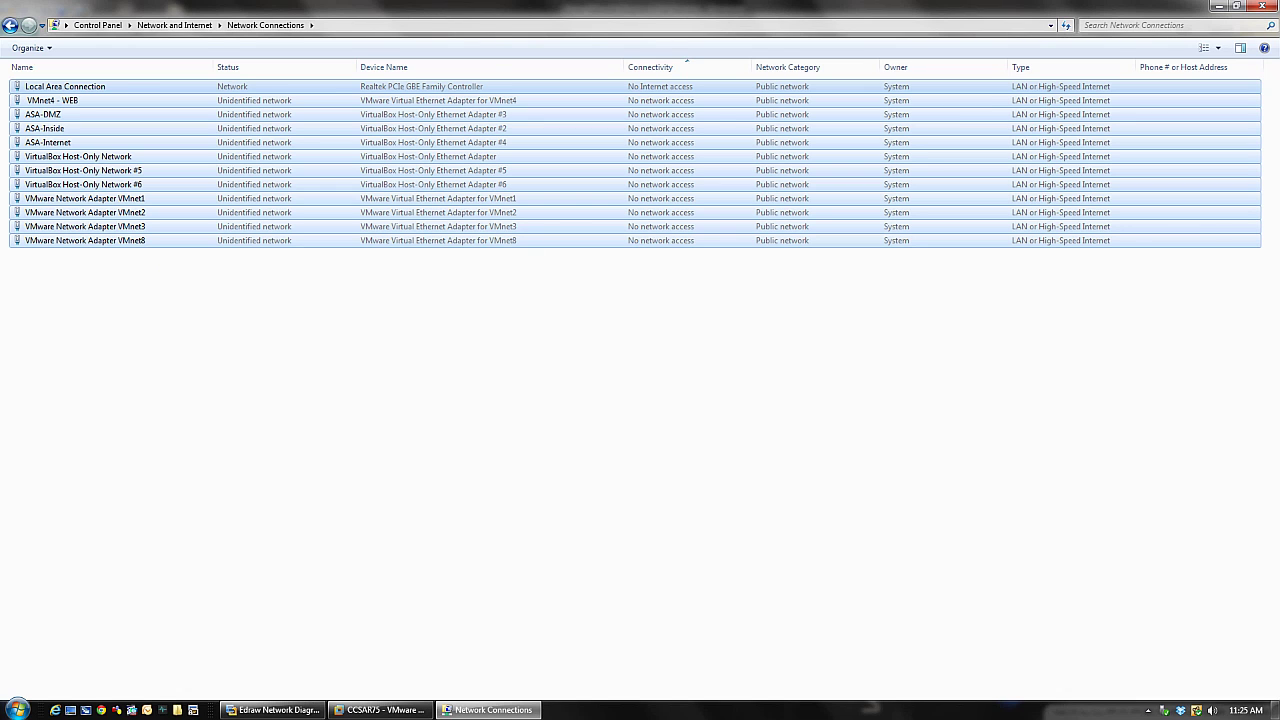
pyautogui.click(1218, 6)
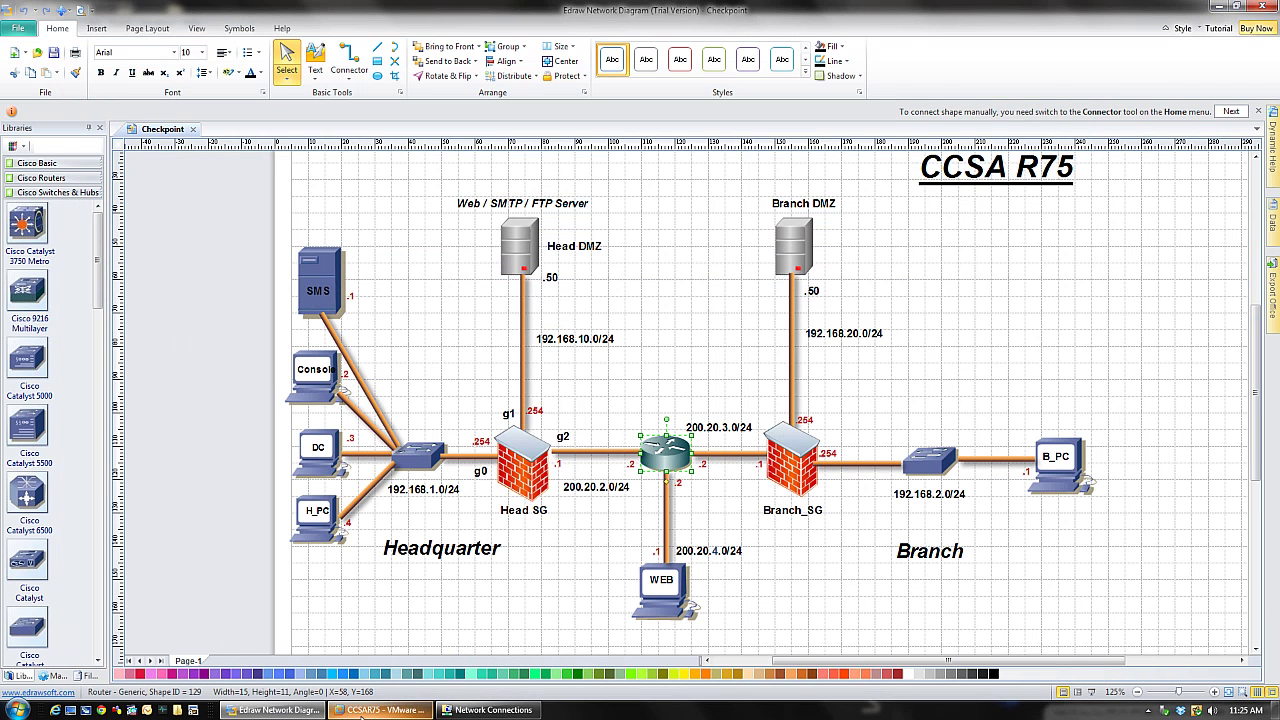
# - Switch to the CCSAR75 VMware Workstation window showing B_PC's locked console
pyautogui.click(375, 710)
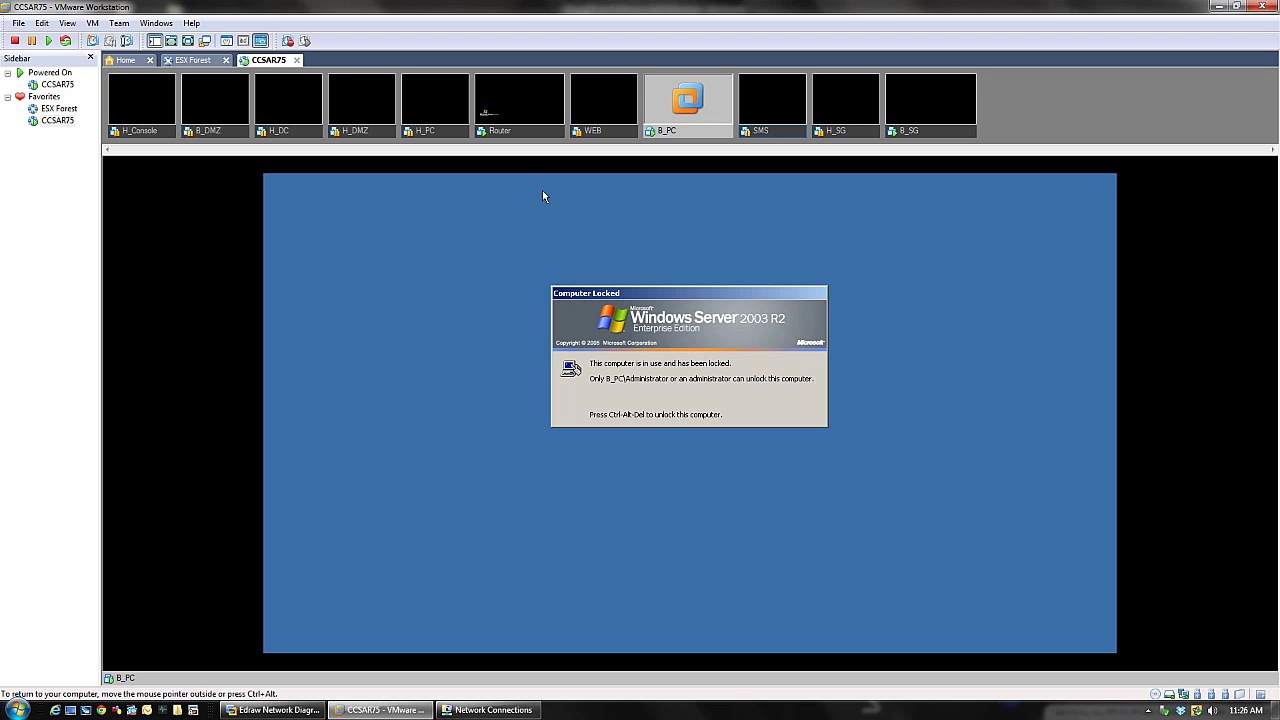
pyautogui.click(272, 710)
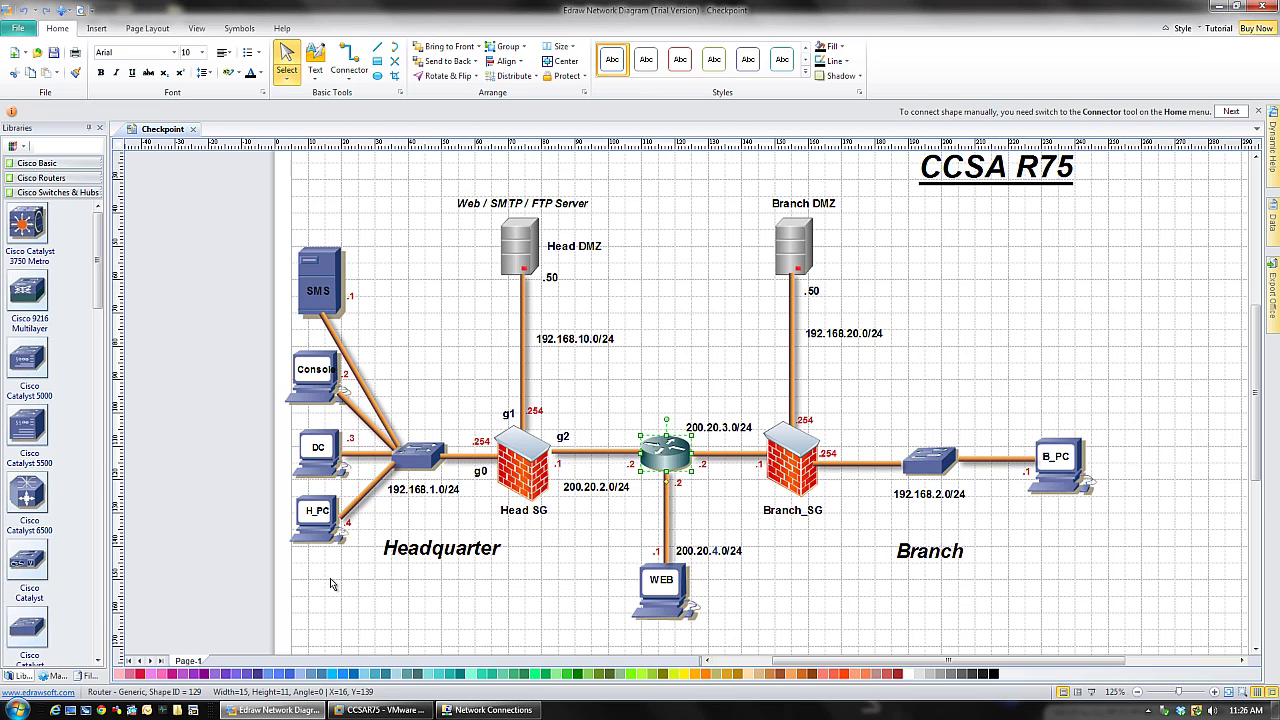
pyautogui.click(378, 710)
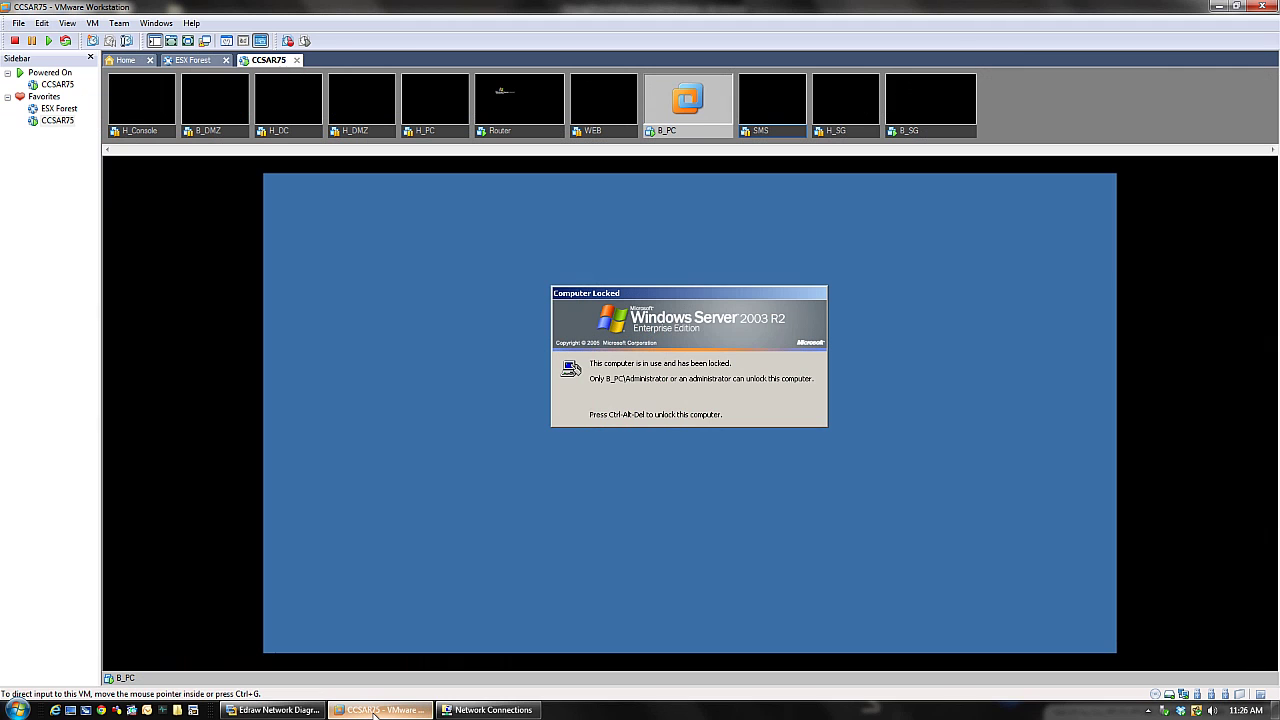
pyautogui.click(274, 710)
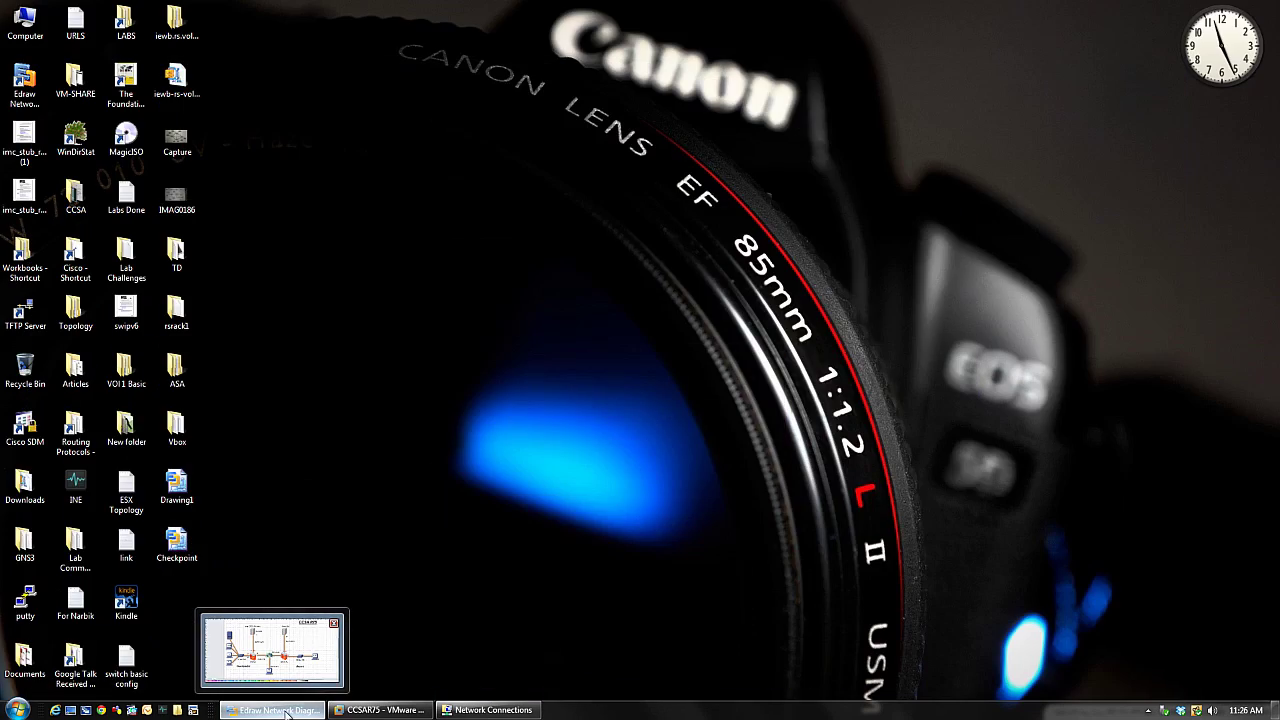
pyautogui.click(280, 710)
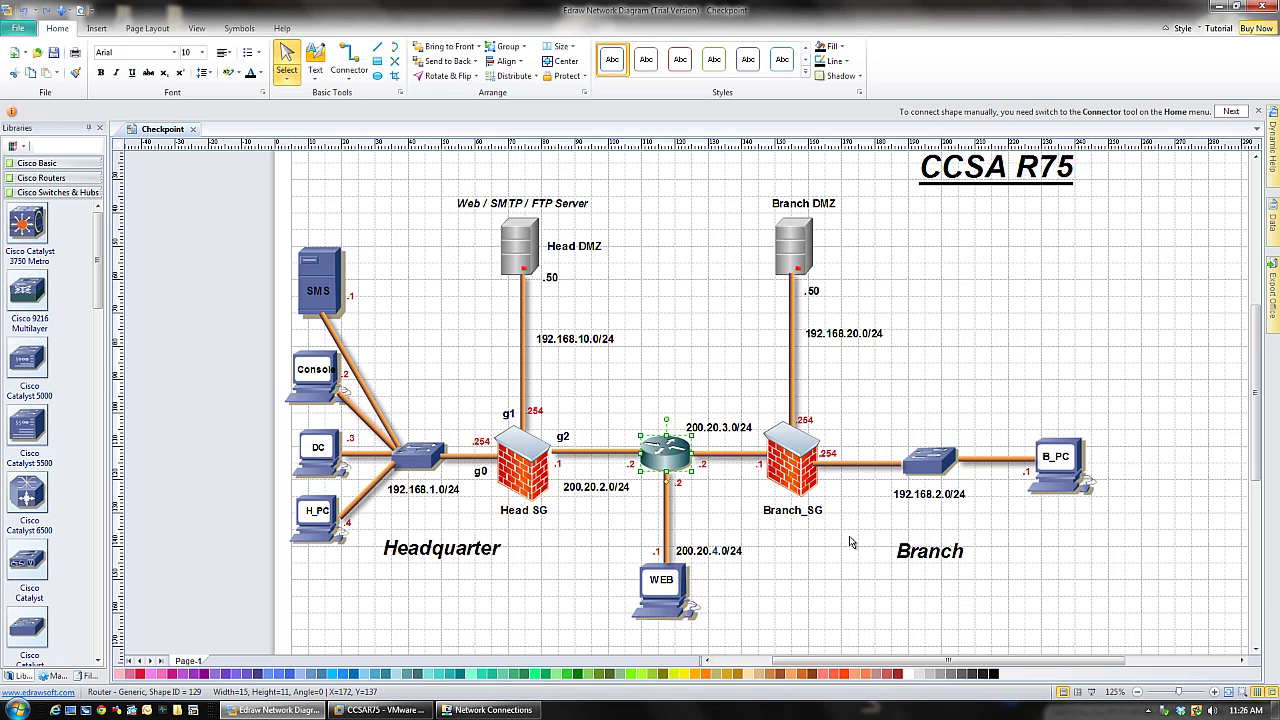
pyautogui.click(390, 710)
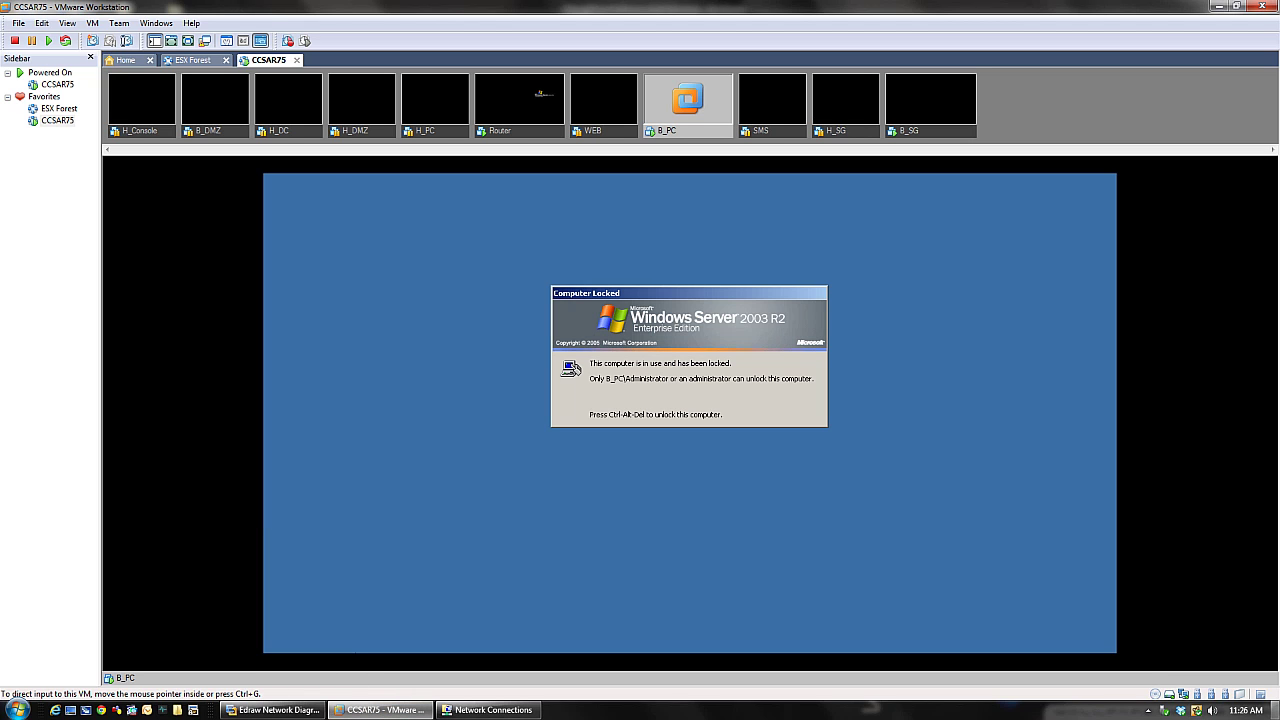
# - Select the VMnet1 and ASA-Inside connections in Network Connections, then launch GNS3
pyautogui.click(490, 710)
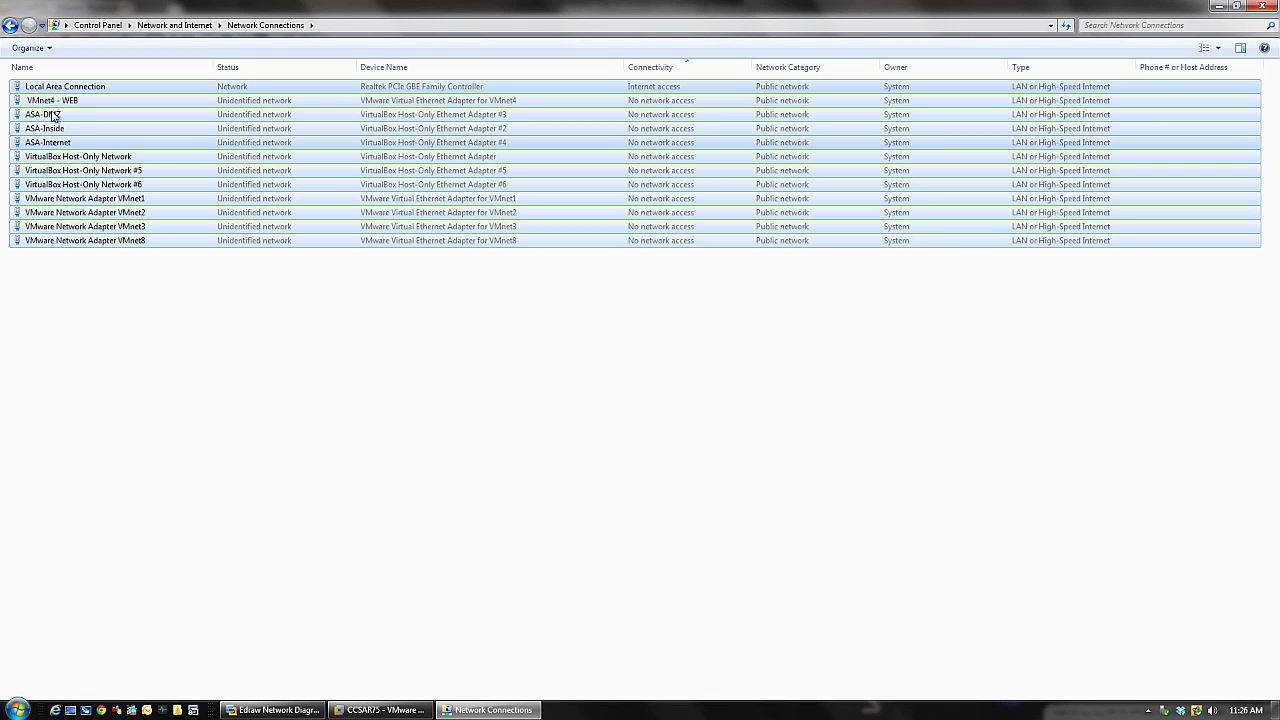
pyautogui.click(145, 198)
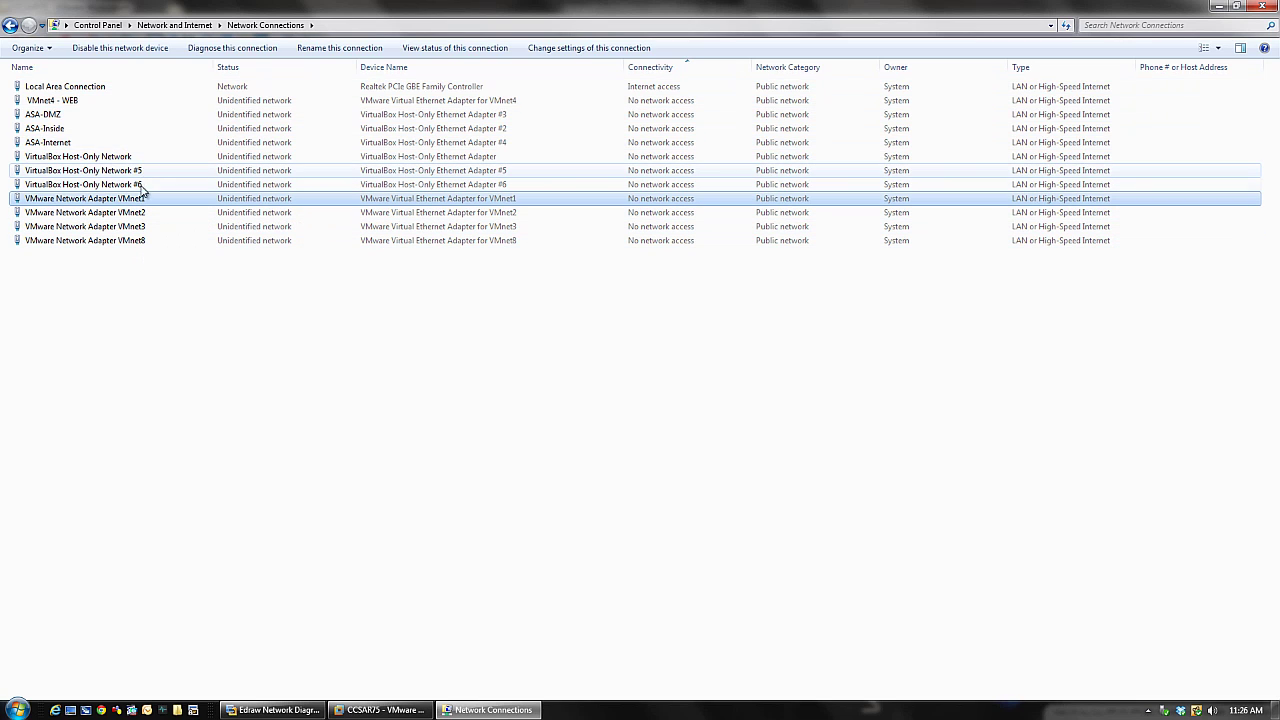
pyautogui.click(47, 142)
pyautogui.click(48, 130)
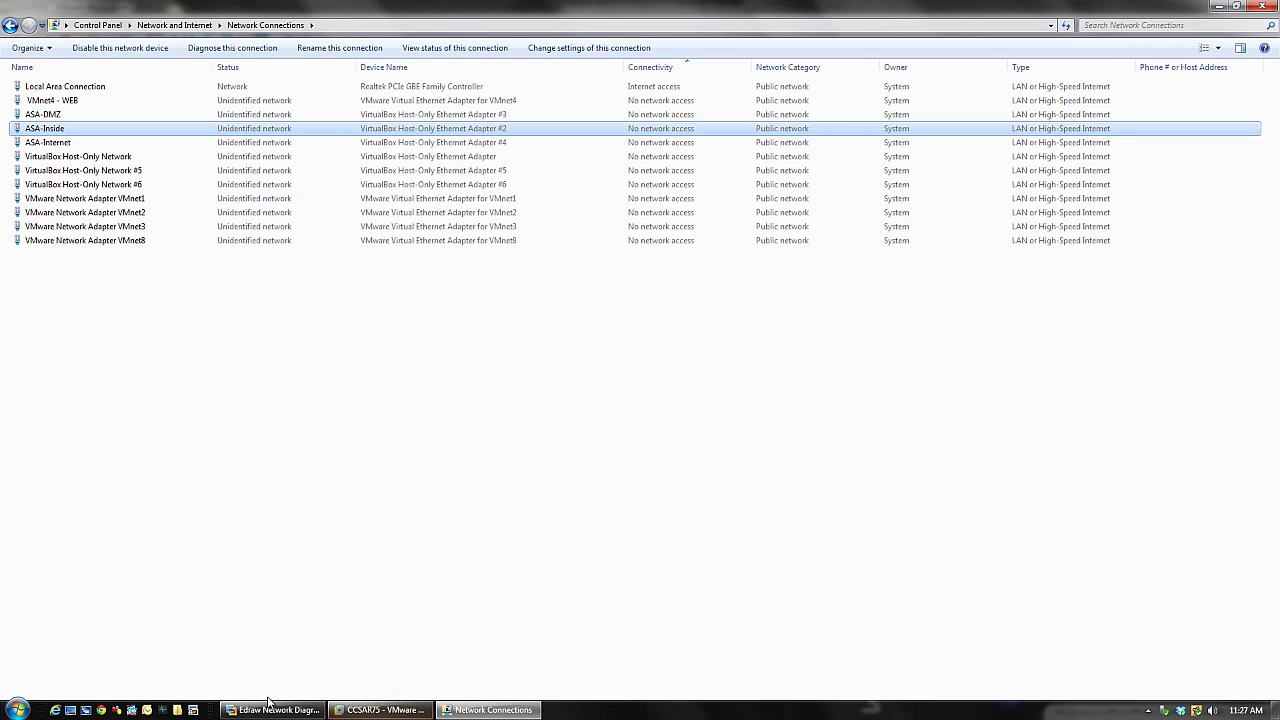
pyautogui.click(115, 705)
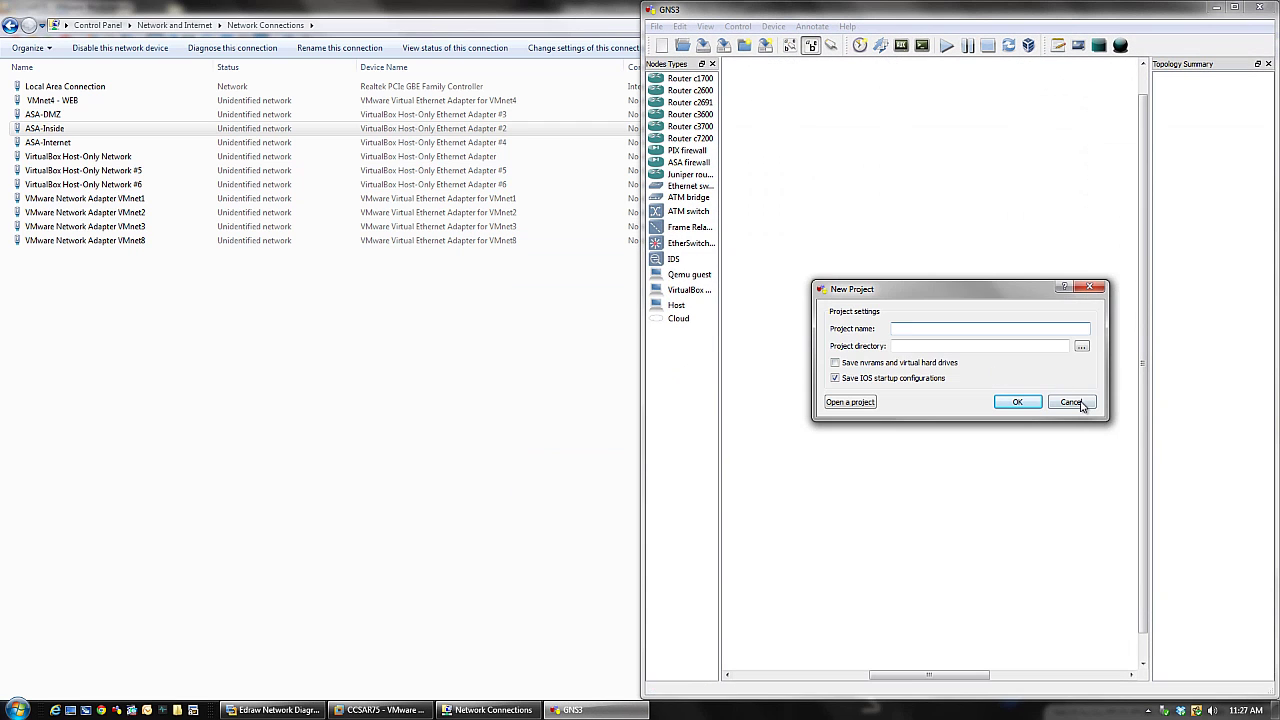
# - Dismiss GNS3's New Project prompt and maximize the GNS3 window
pyautogui.click(1073, 401)
pyautogui.moveTo(885, 10); pyautogui.dragTo(562, 72)
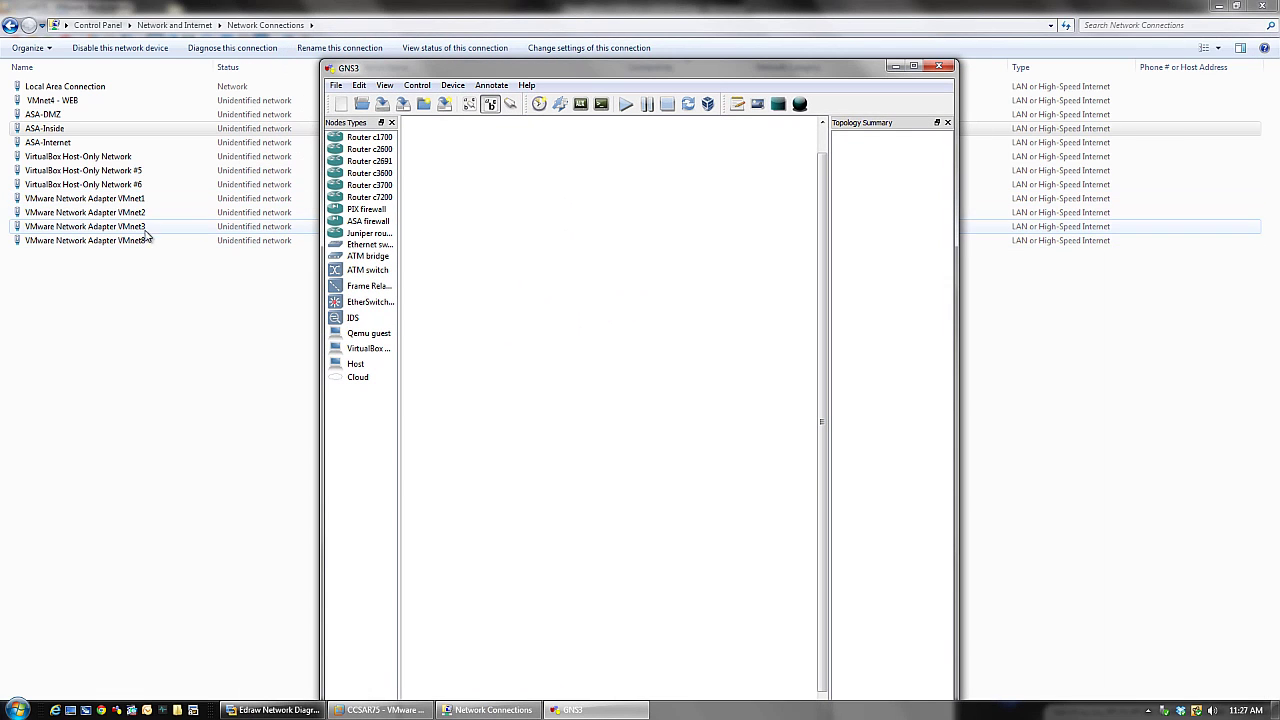
pyautogui.doubleClick(594, 70)
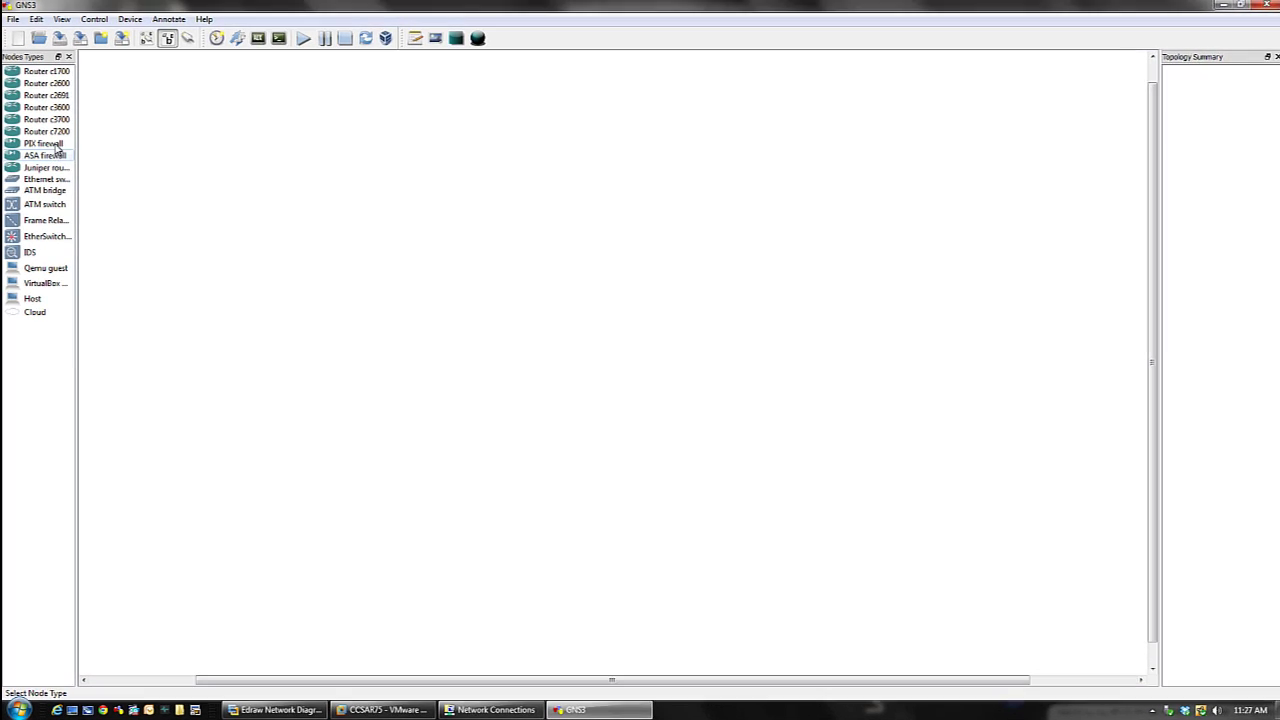
# - Place a c3700 router R1 centrally with clouds C1 left, C2 right and C3 below
pyautogui.moveTo(45, 121); pyautogui.dragTo(486, 298)
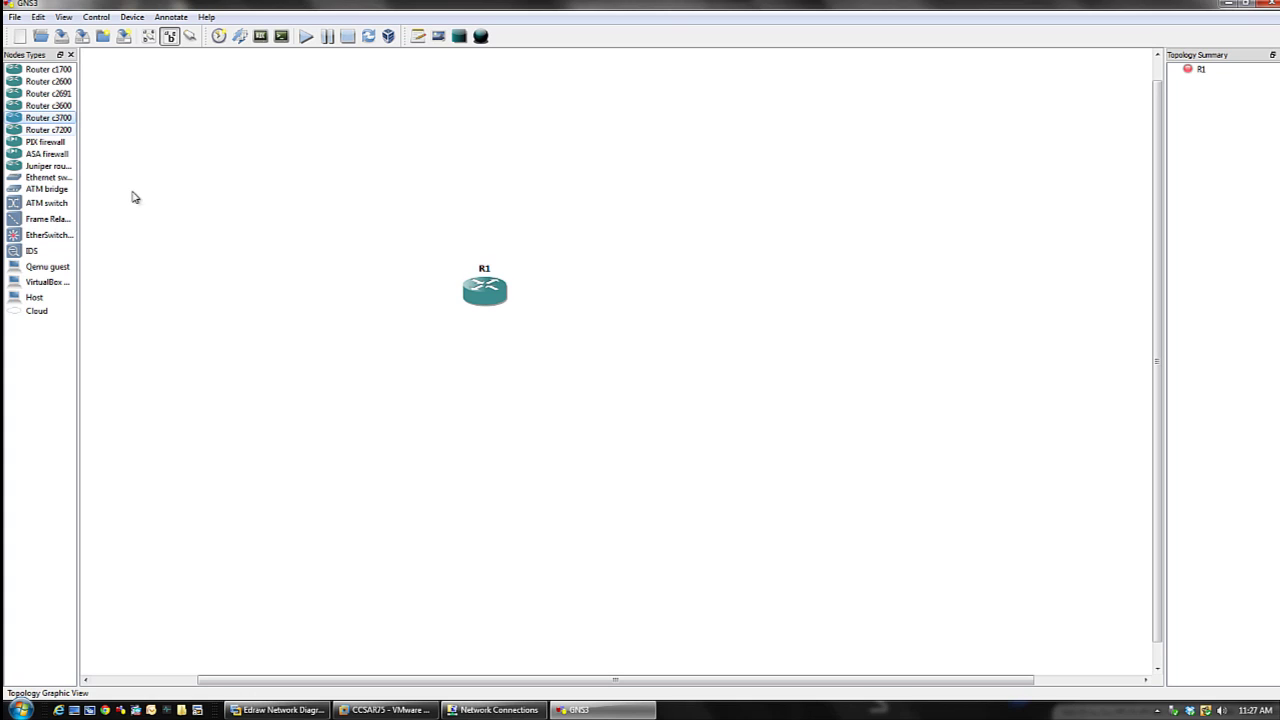
pyautogui.moveTo(36, 312); pyautogui.dragTo(271, 309)
pyautogui.moveTo(48, 316); pyautogui.dragTo(691, 300)
pyautogui.moveTo(40, 319); pyautogui.dragTo(487, 411)
pyautogui.moveTo(283, 302); pyautogui.dragTo(290, 290)
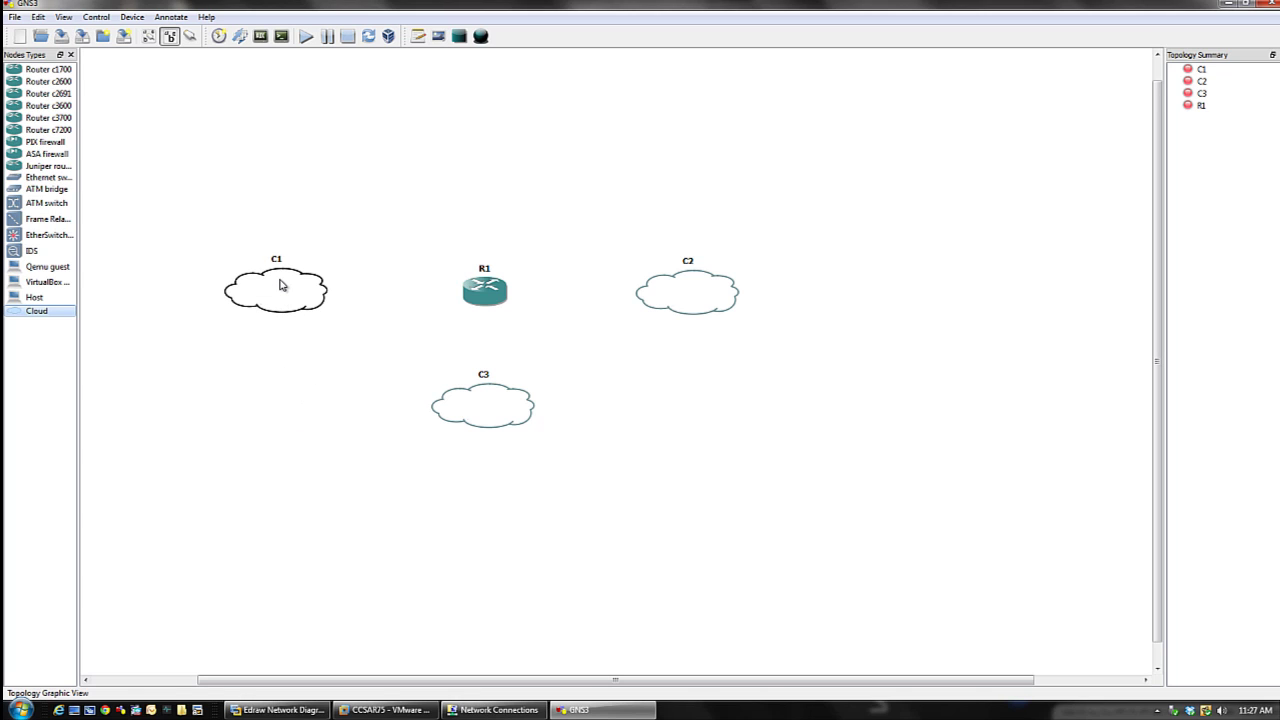
# - Add a generic Ethernet NIO on VMware Network Adapter VMnet8 to cloud C1
pyautogui.doubleClick(283, 299)
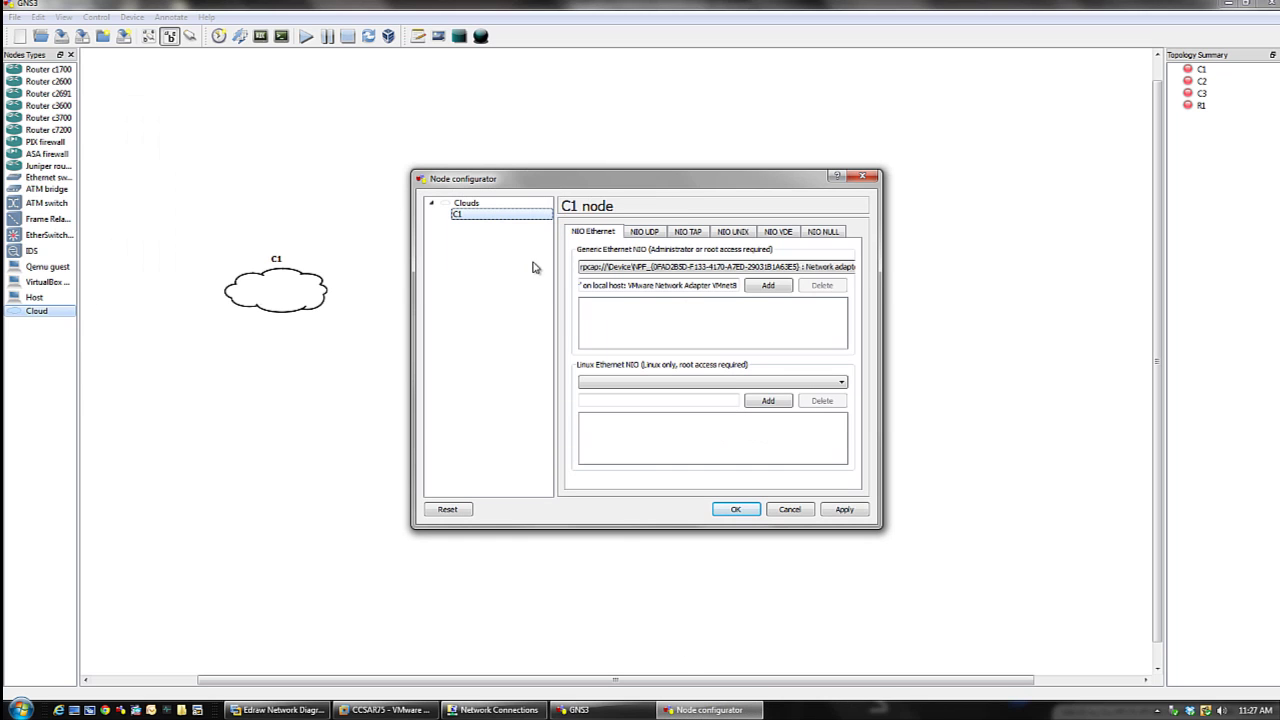
pyautogui.click(846, 267)
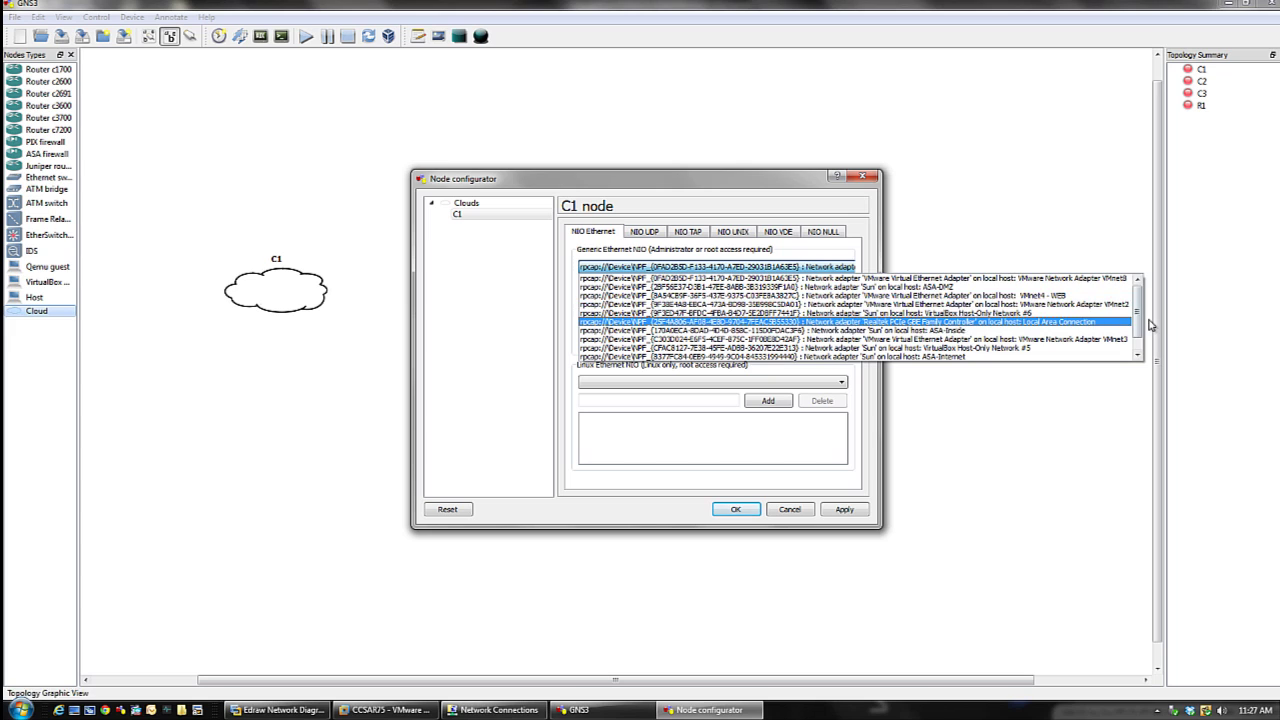
pyautogui.click(1110, 279)
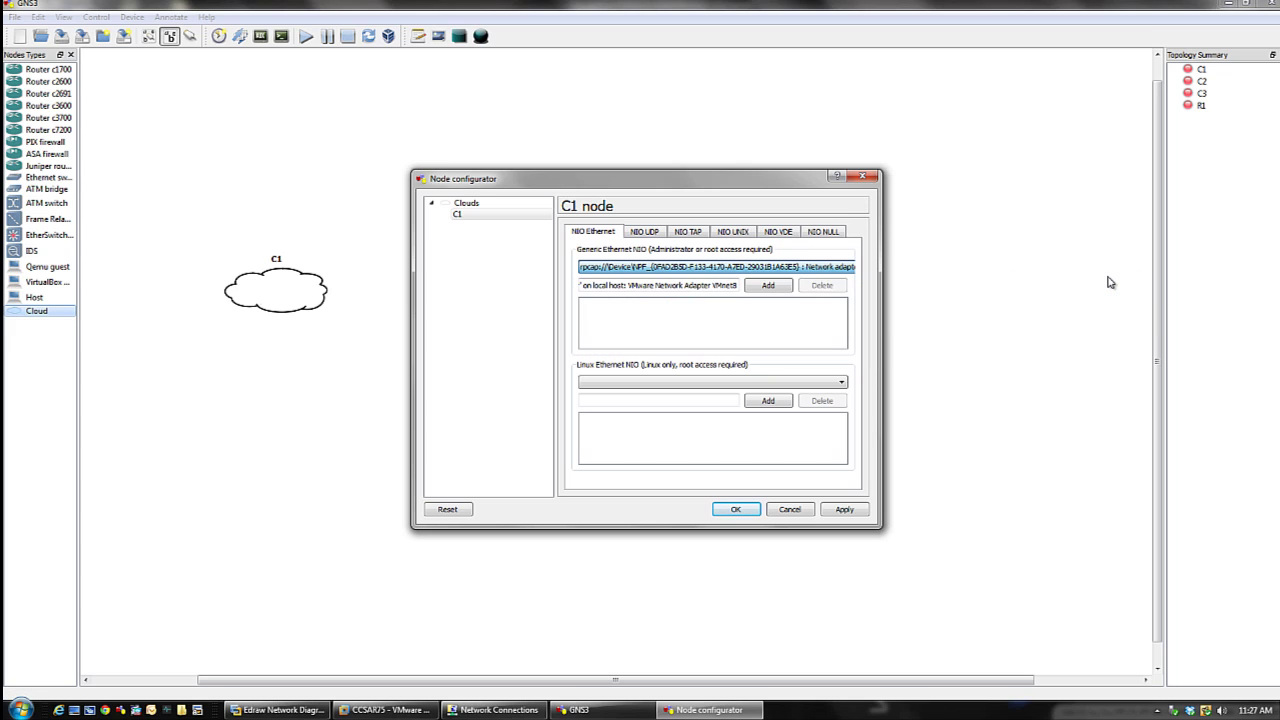
pyautogui.click(765, 286)
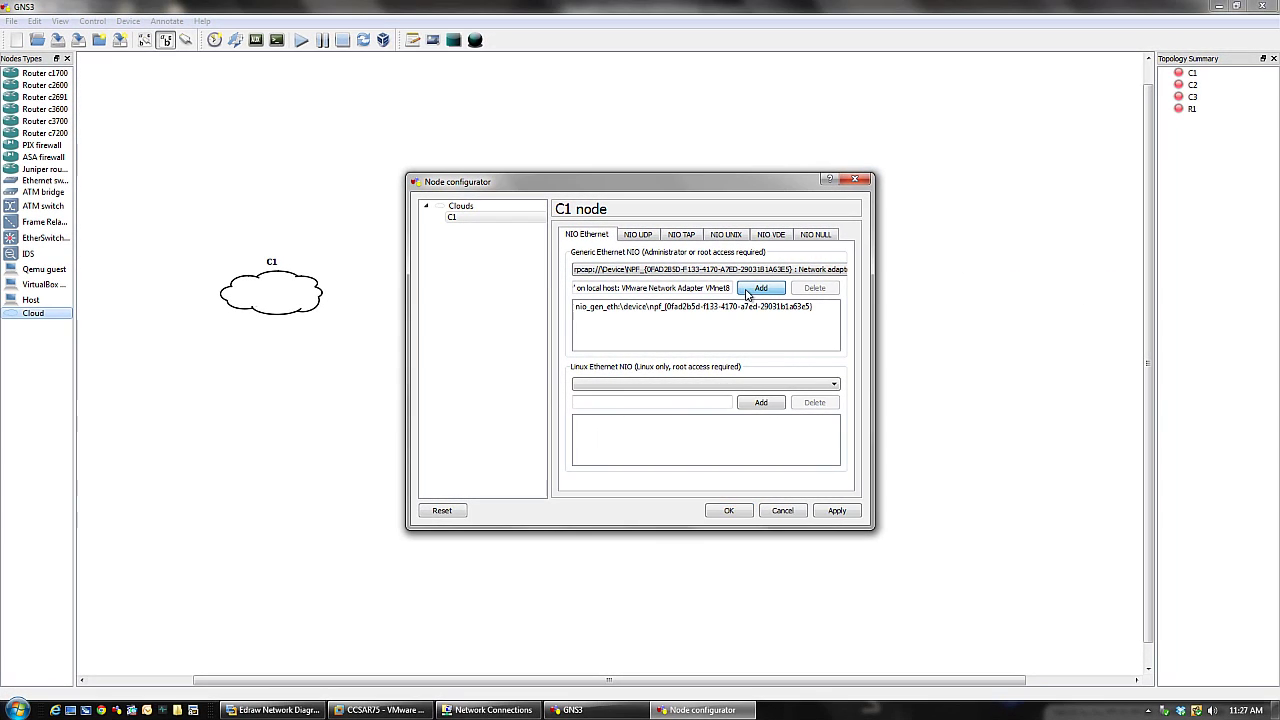
pyautogui.click(728, 511)
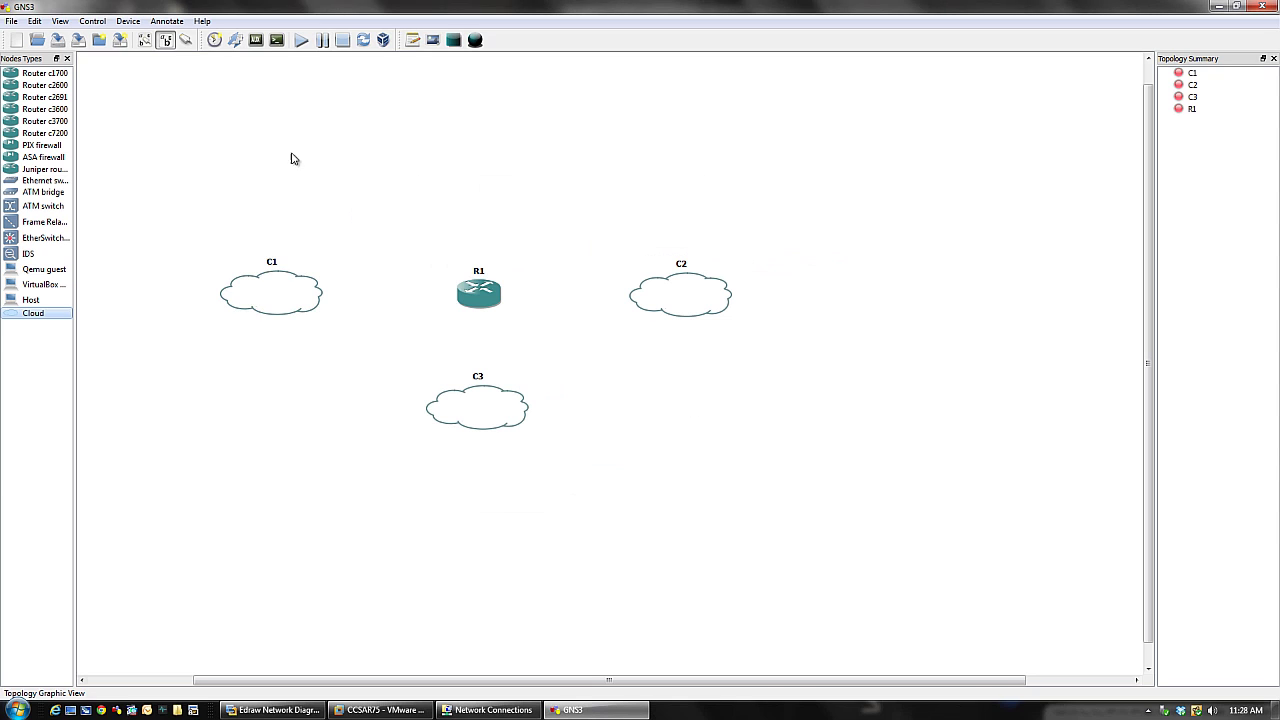
# - Draw a FastEthernet link from cloud C1's NIO to a router R1 interface, then return to VMware
pyautogui.click(186, 40)
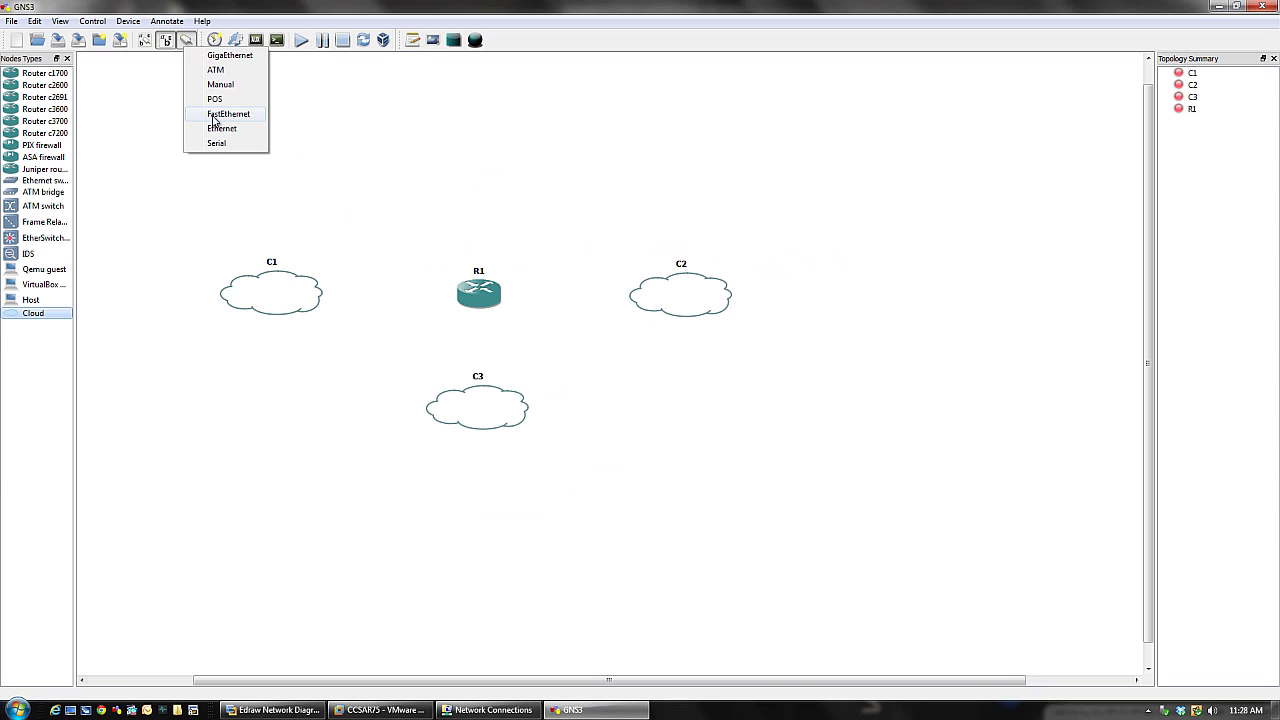
pyautogui.click(213, 114)
pyautogui.click(306, 293)
pyautogui.click(414, 309)
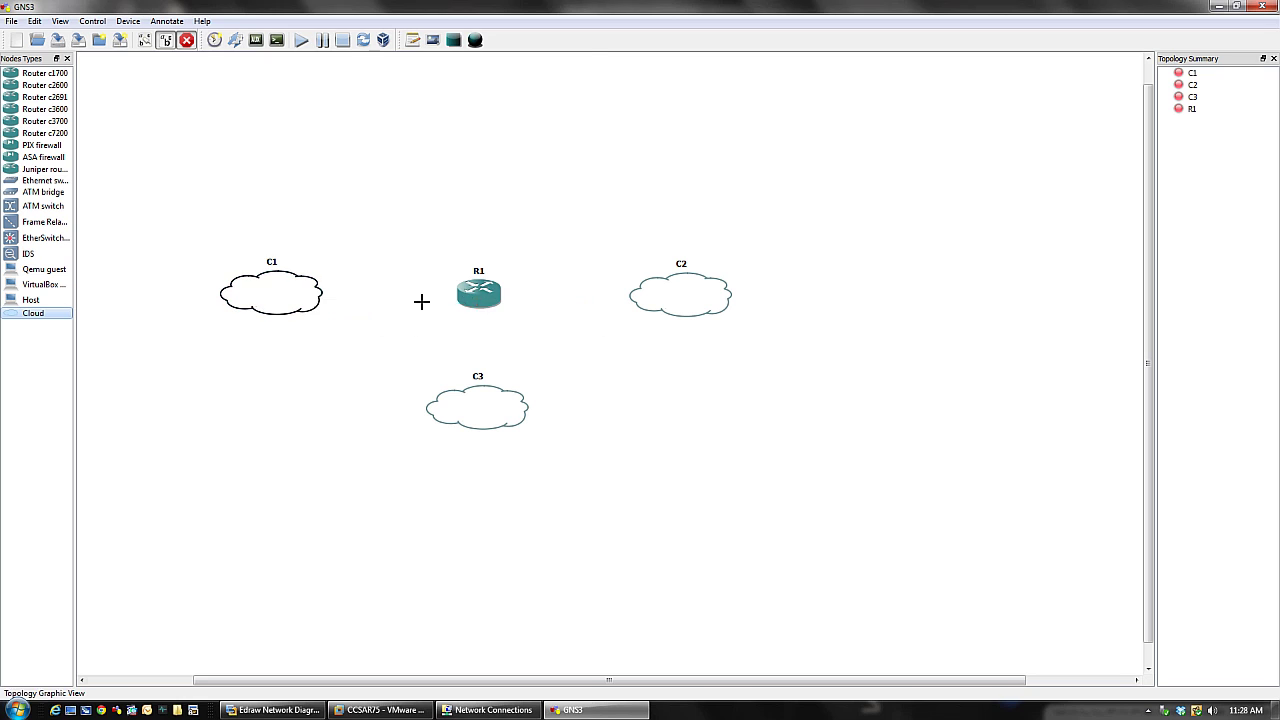
pyautogui.click(476, 297)
pyautogui.click(495, 306)
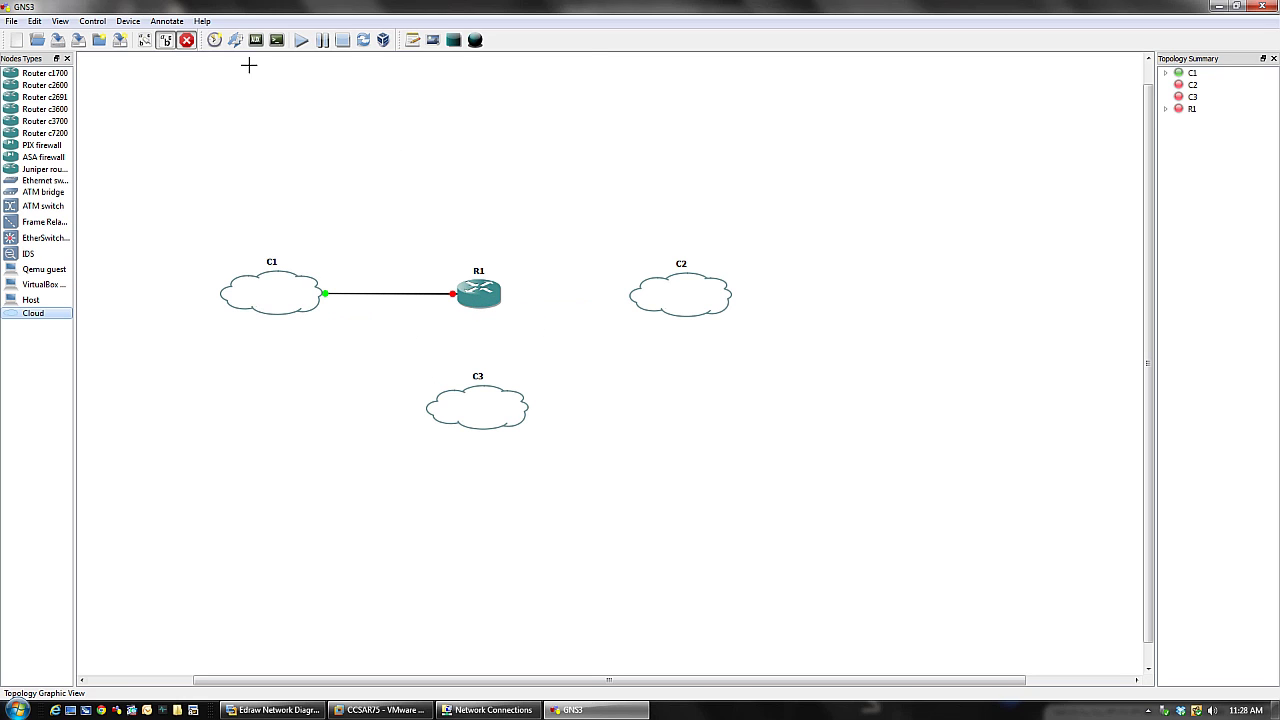
pyautogui.click(186, 40)
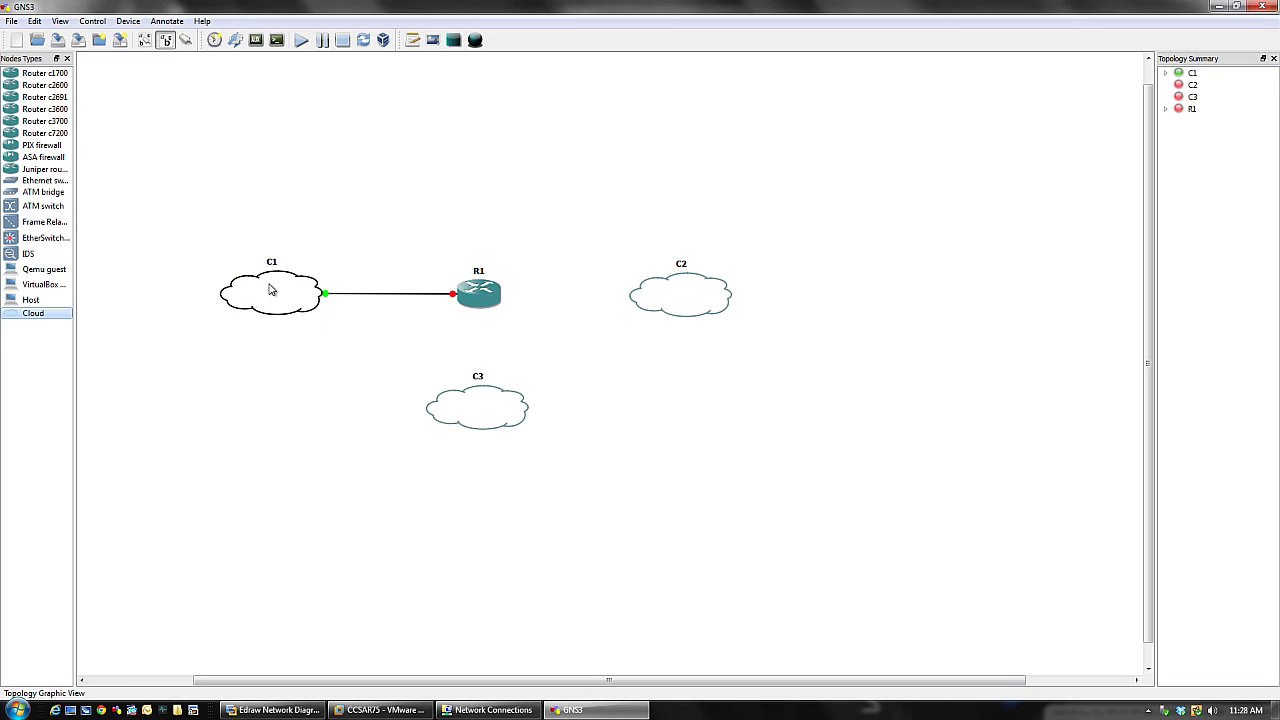
pyautogui.click(383, 711)
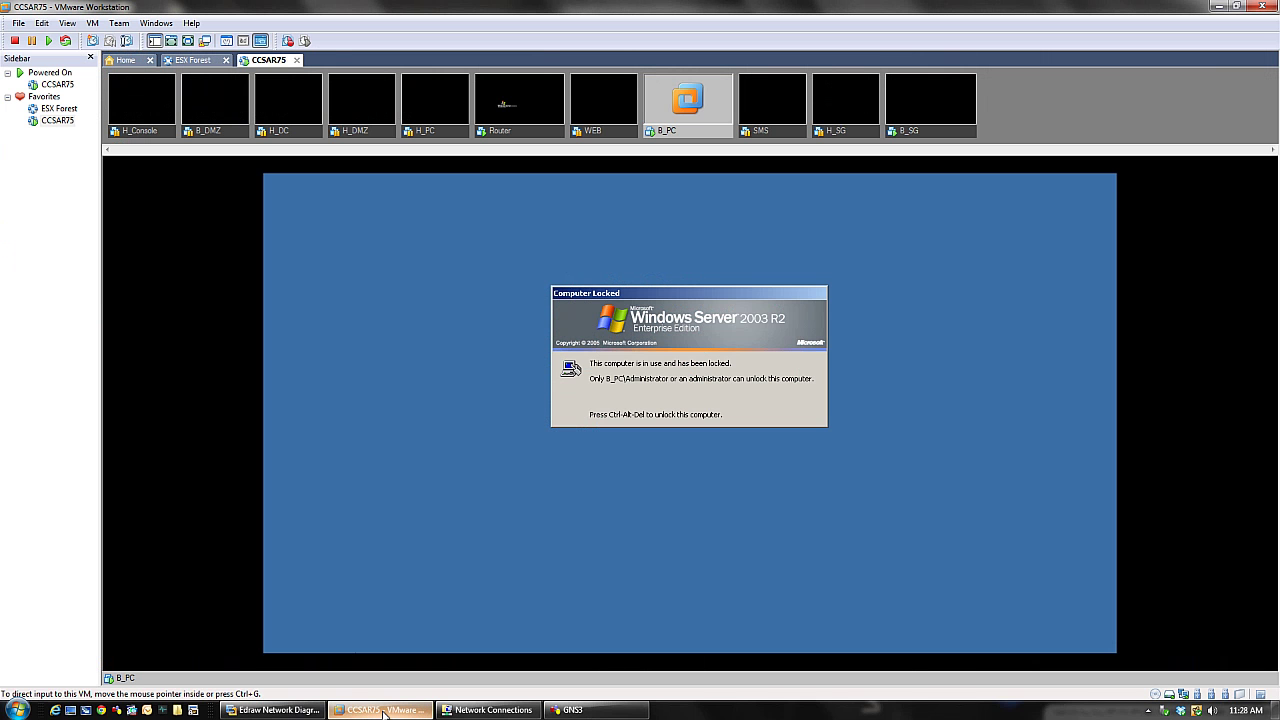
# - In the Edraw diagram, select Head SG, the router and the g2 cable between them
pyautogui.click(268, 710)
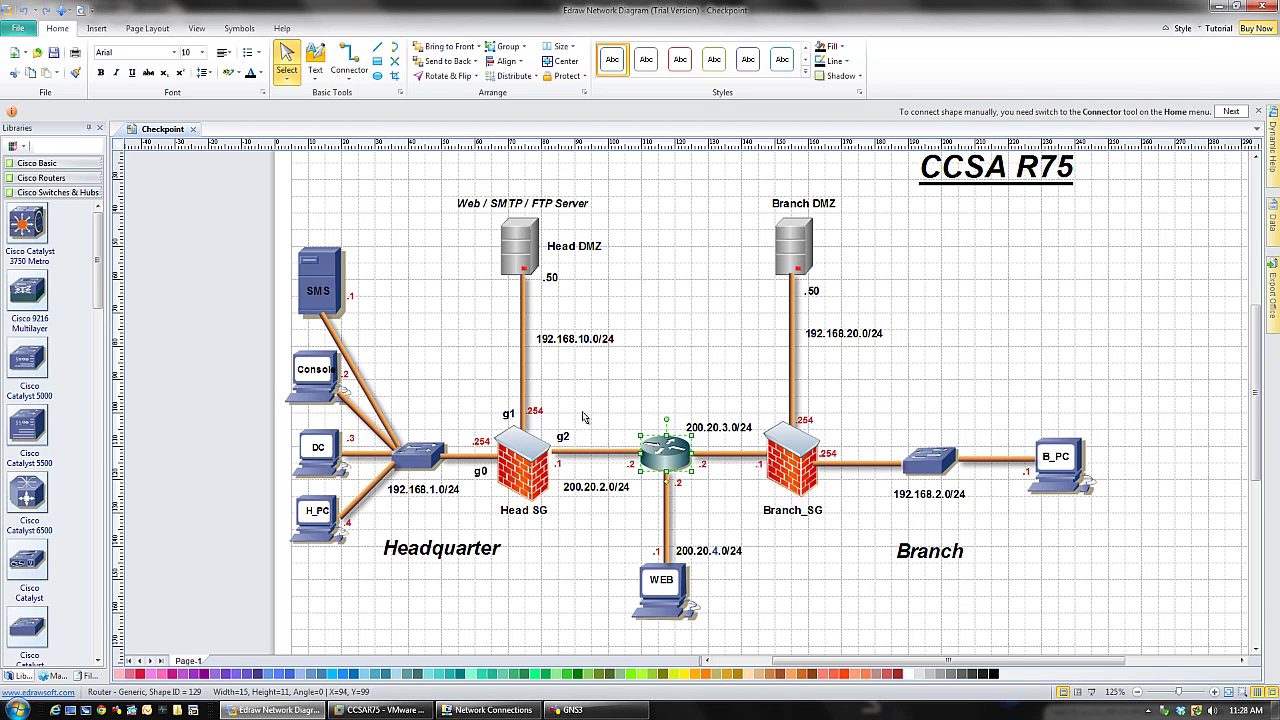
pyautogui.click(532, 475)
pyautogui.click(663, 460)
pyautogui.click(588, 452)
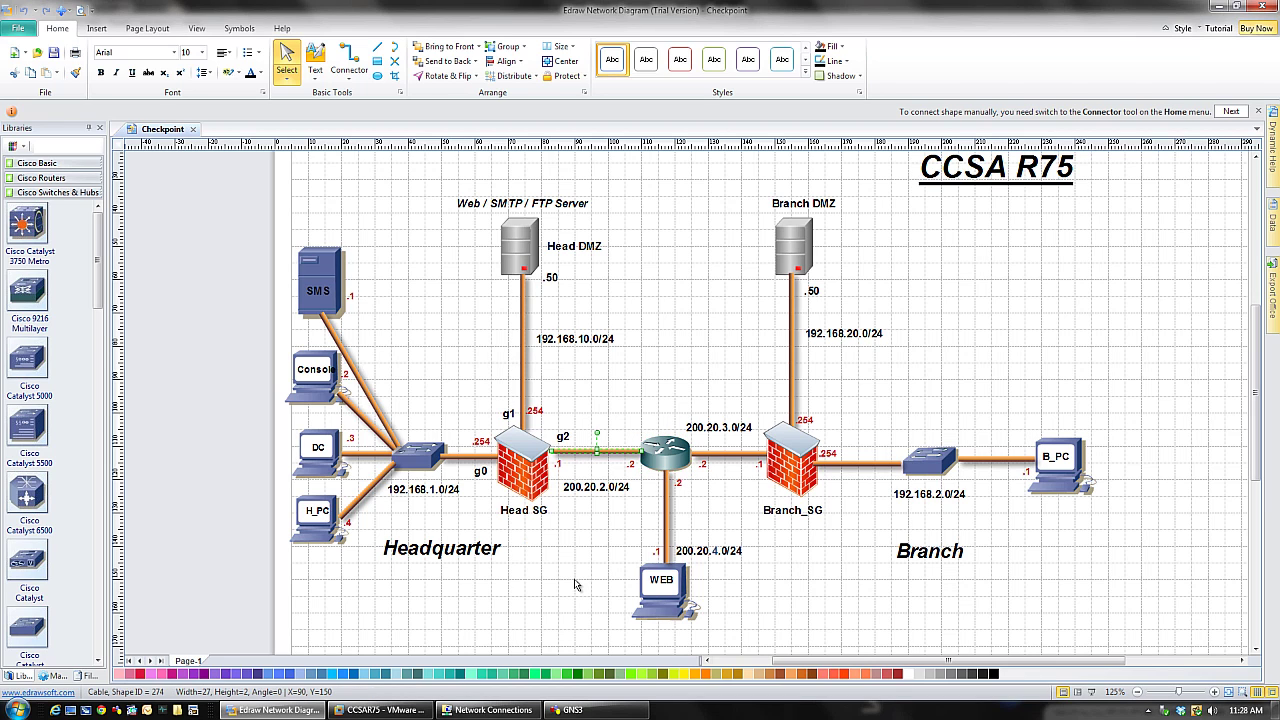
# - Cycle through Network Connections and GNS3 back to the VMware lab team
pyautogui.click(578, 606)
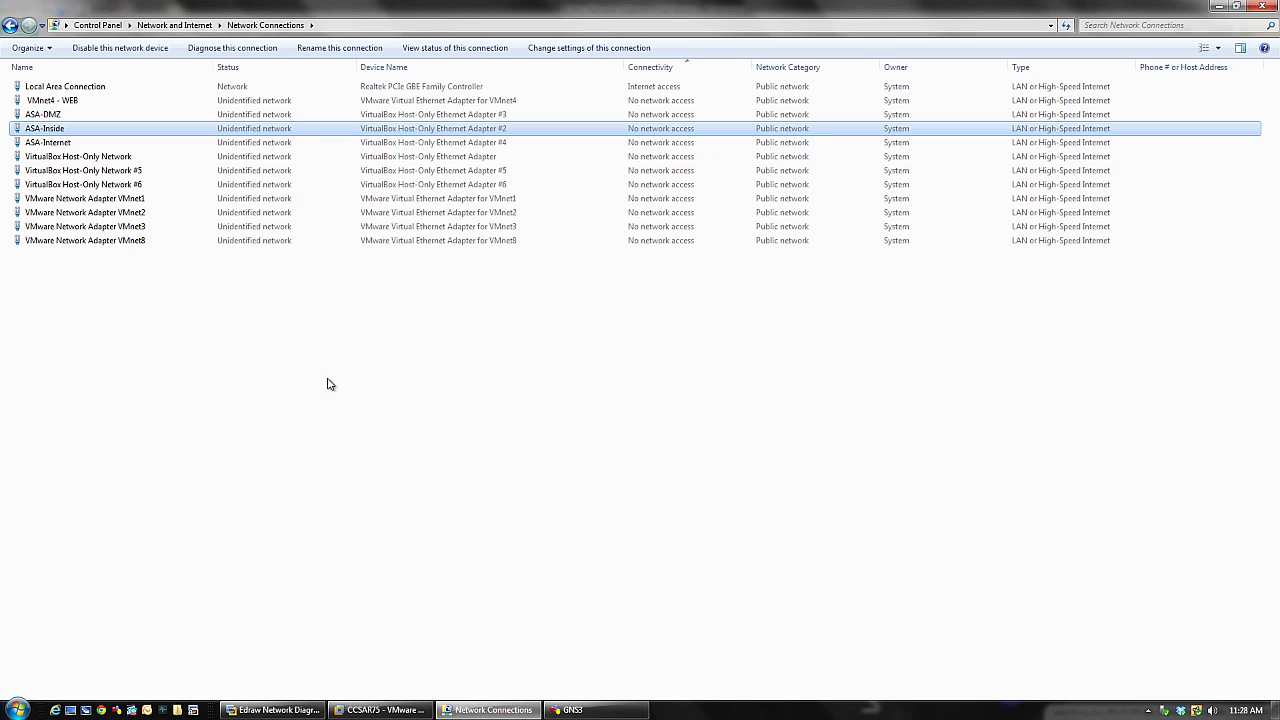
pyautogui.click(600, 710)
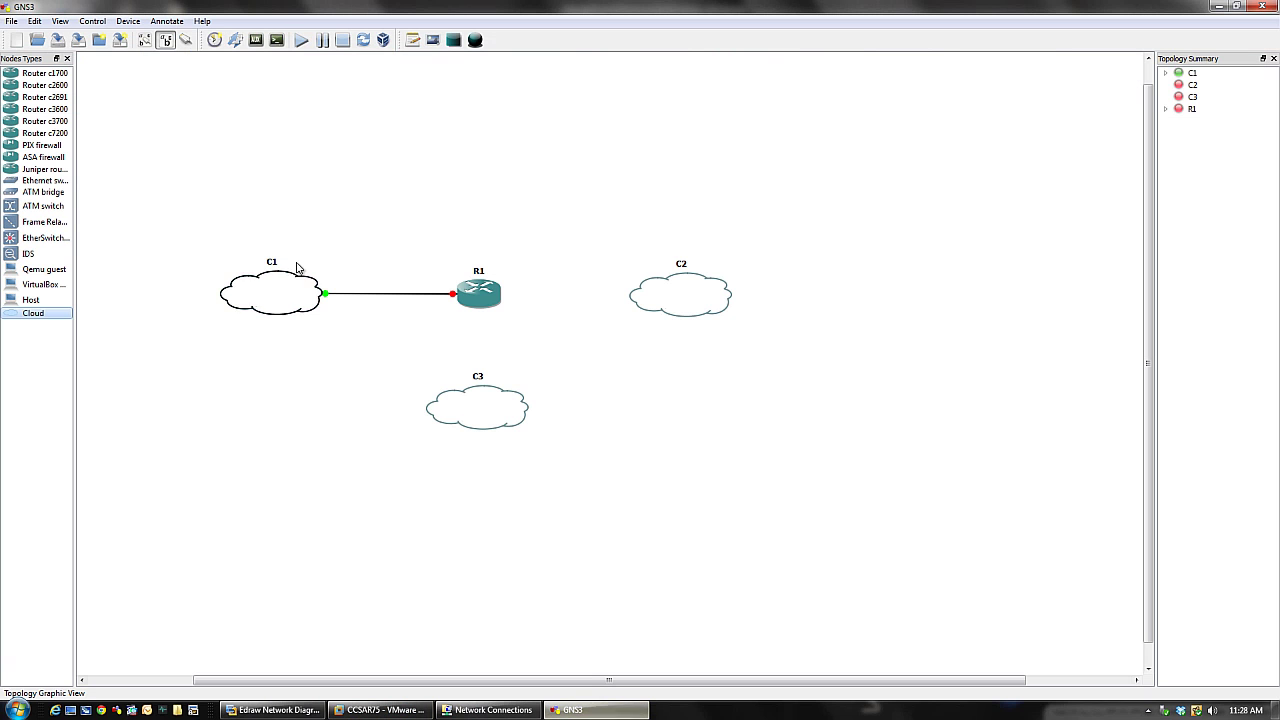
pyautogui.click(380, 710)
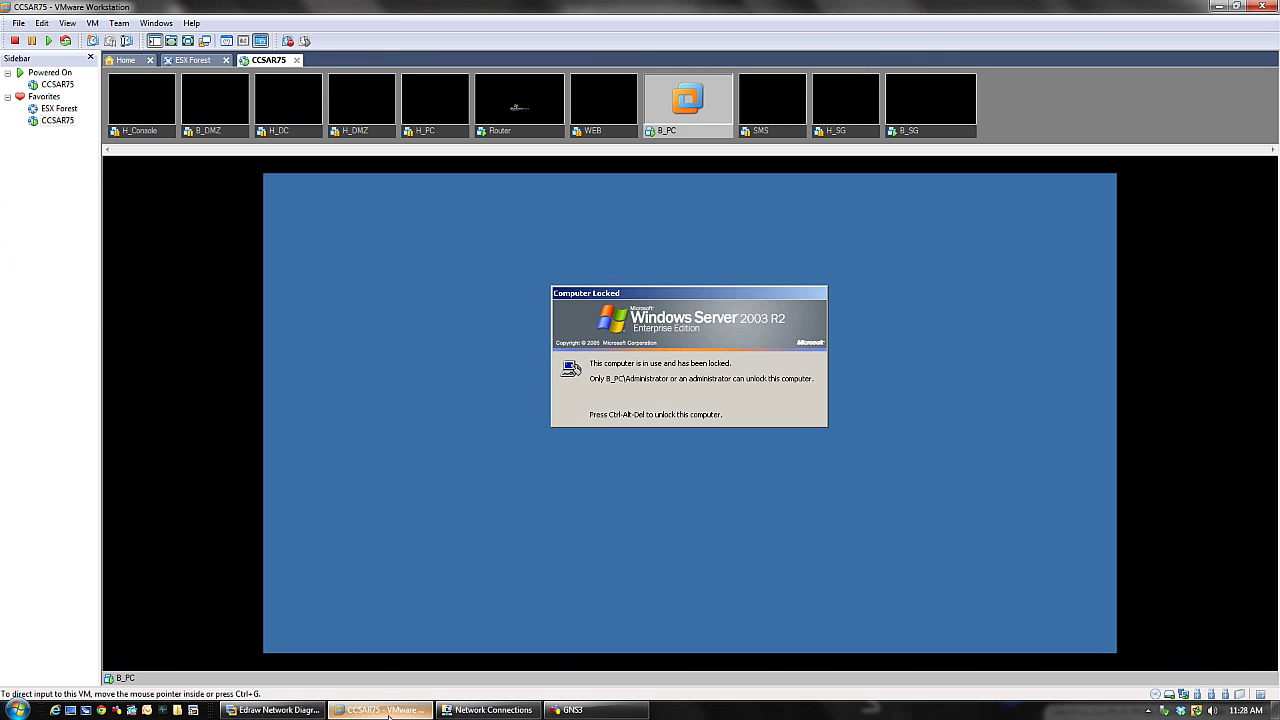
# - Open H_SG's VM settings and check its third network adapter is on the H_WAN LAN segment
pyautogui.rightClick(850, 131)
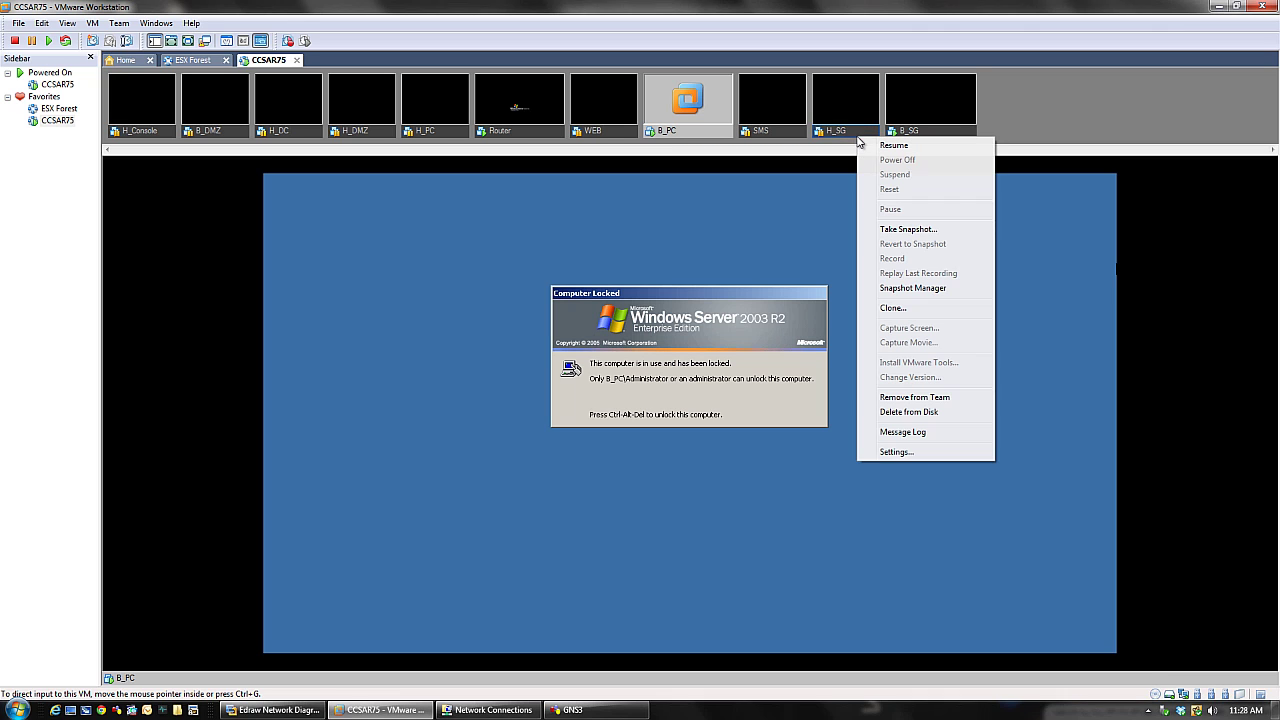
pyautogui.click(886, 452)
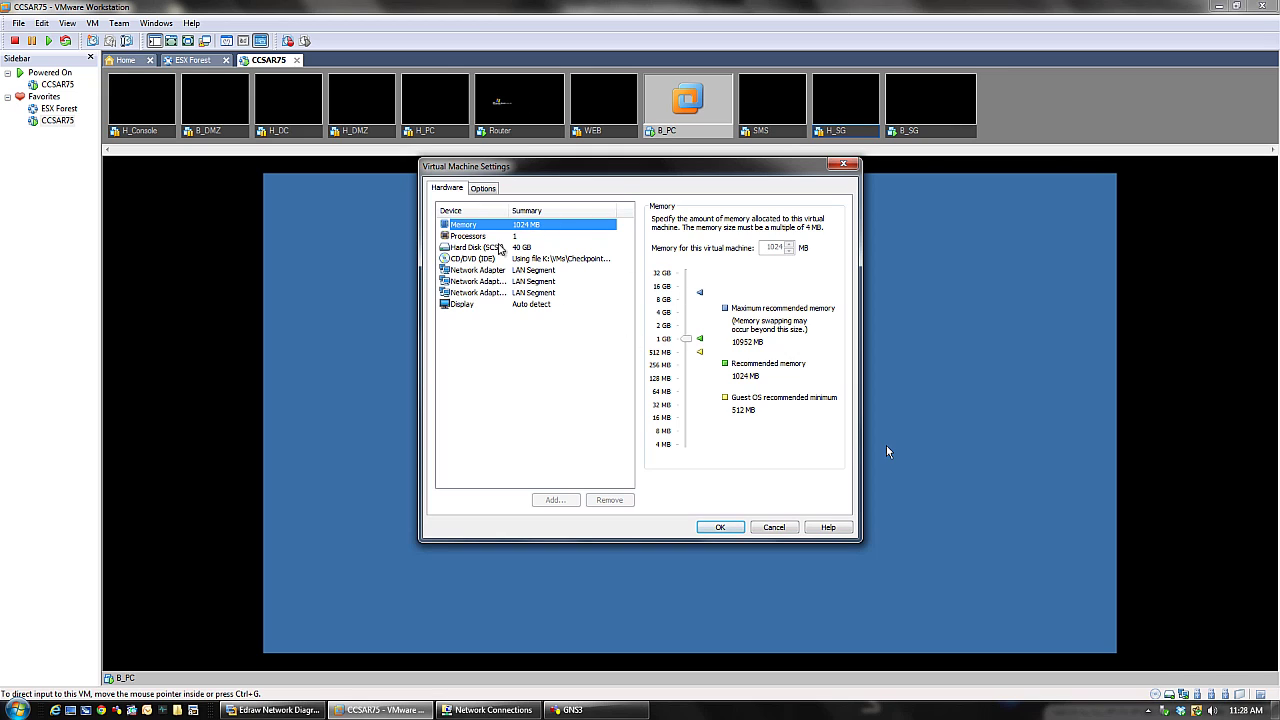
pyautogui.click(483, 296)
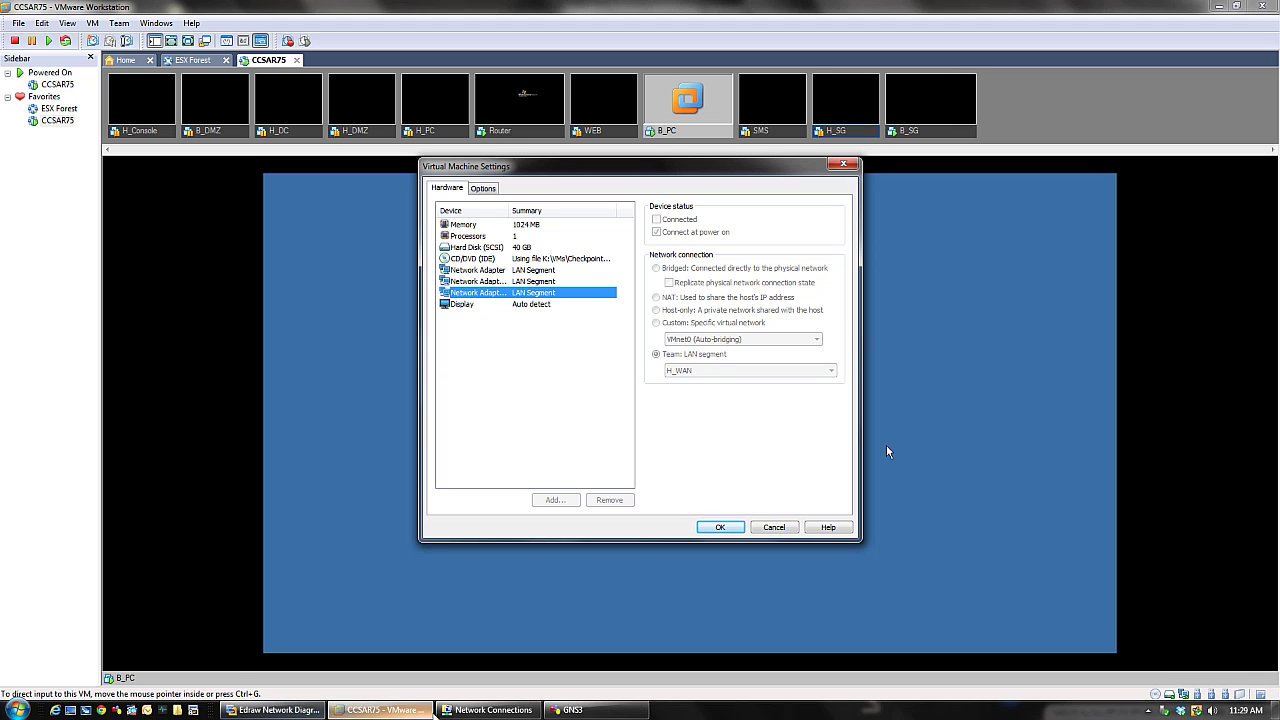
# - Close the settings without changes and bring up the Router VM's console
pyautogui.moveTo(473, 714)
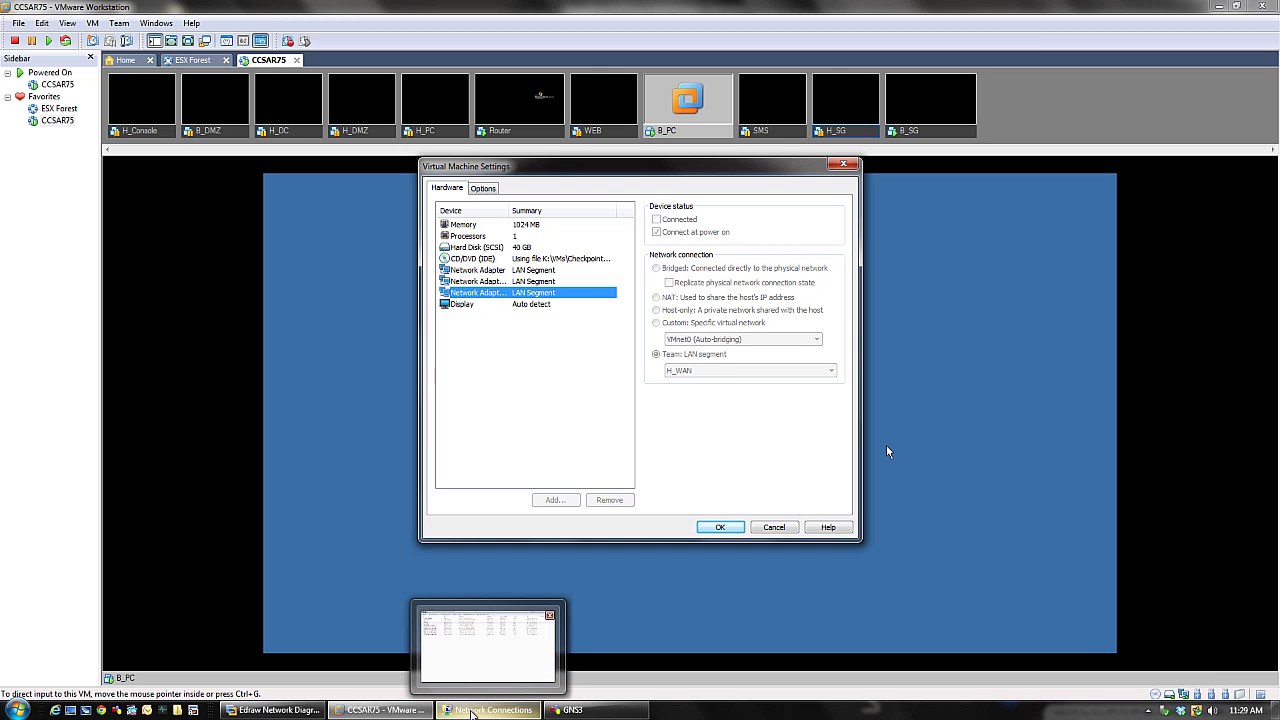
pyautogui.moveTo(275, 710)
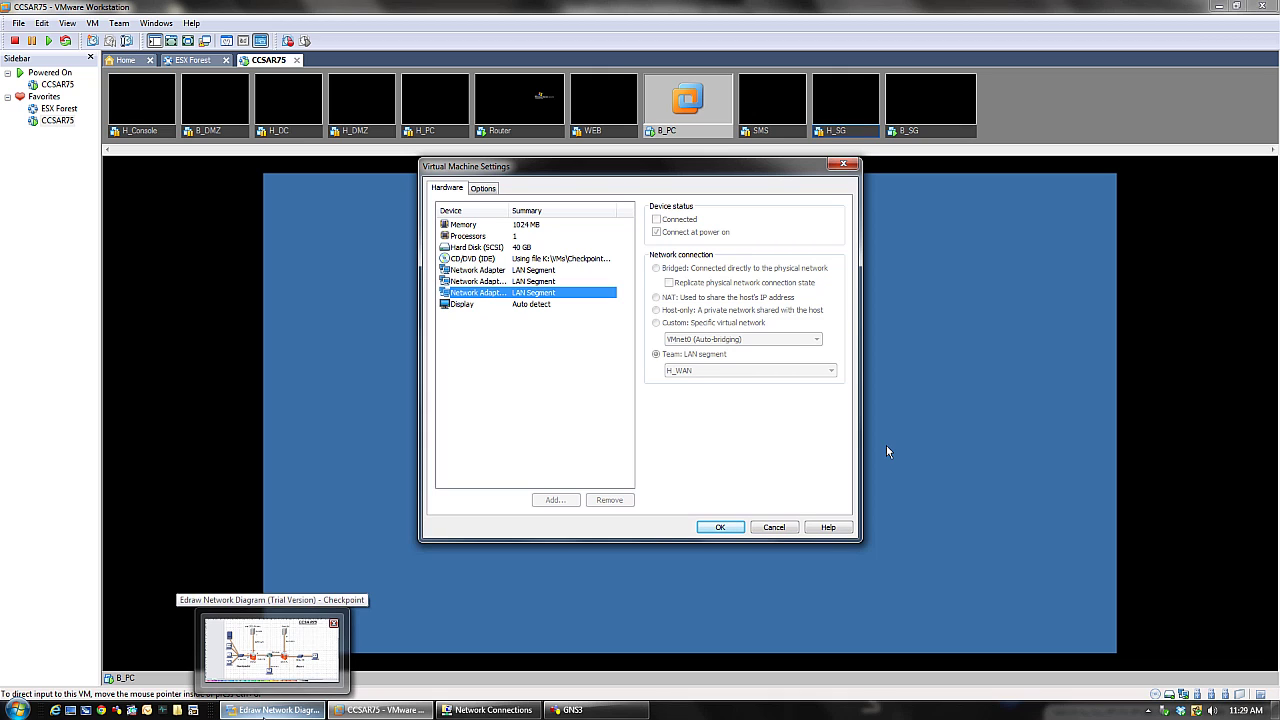
pyautogui.click(665, 150)
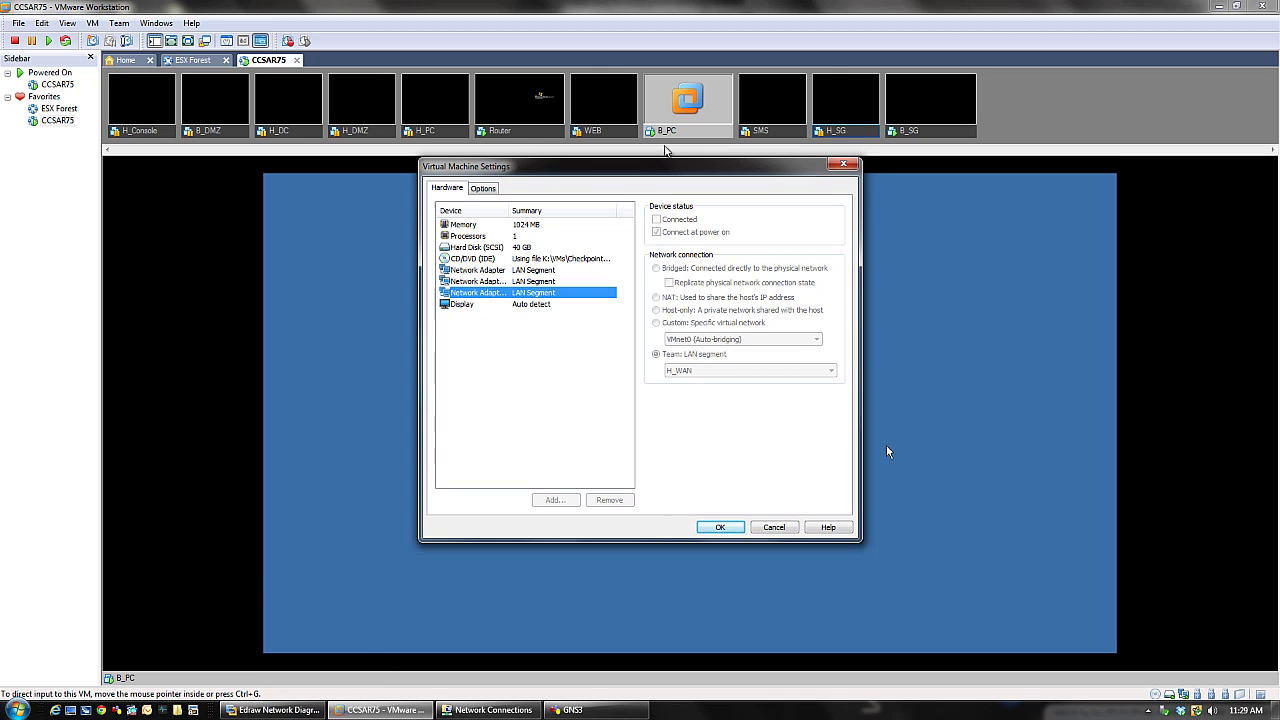
pyautogui.press('Escape')
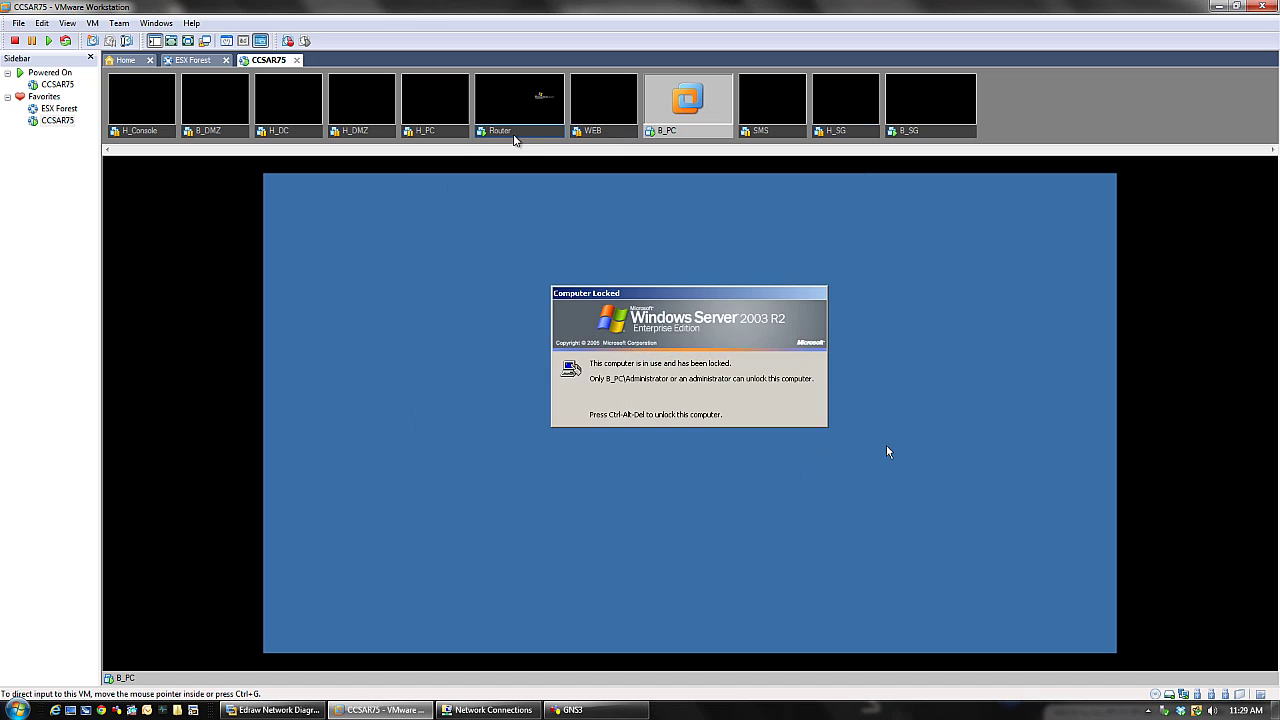
pyautogui.click(519, 134)
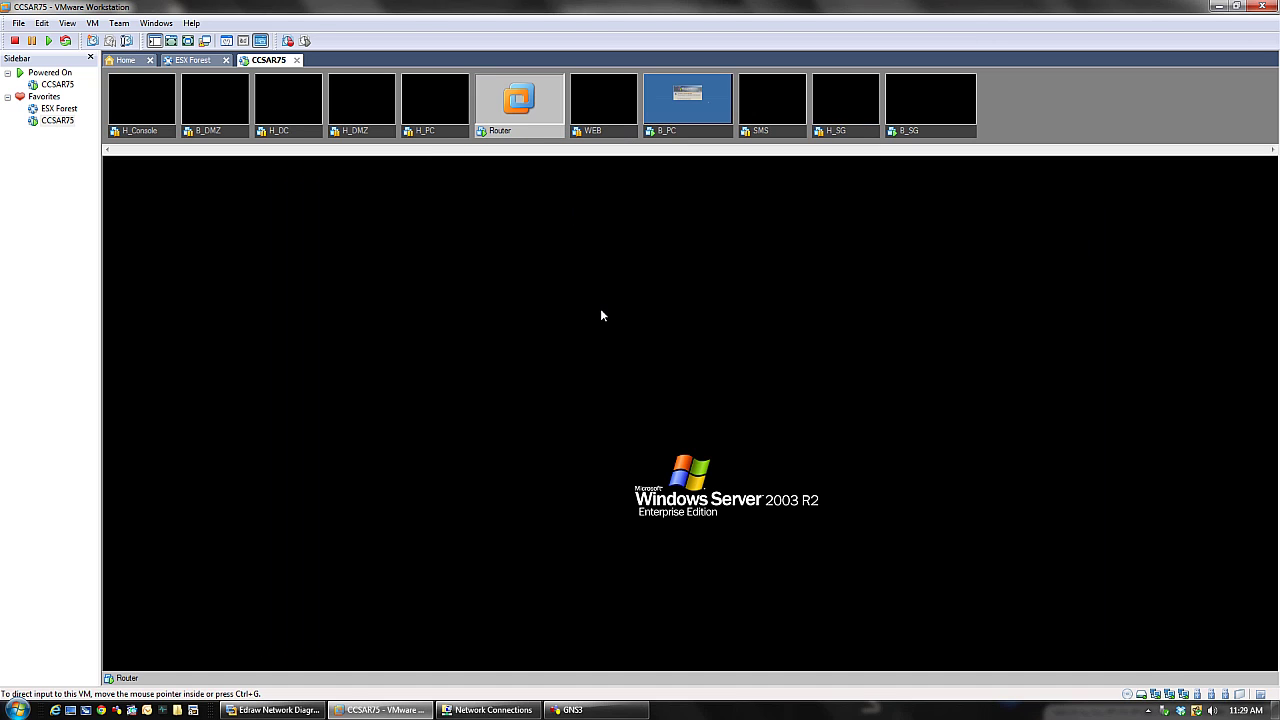
# - Wake the Router VM console to its locked screen, then return to the Edraw diagram
pyautogui.click(643, 397)
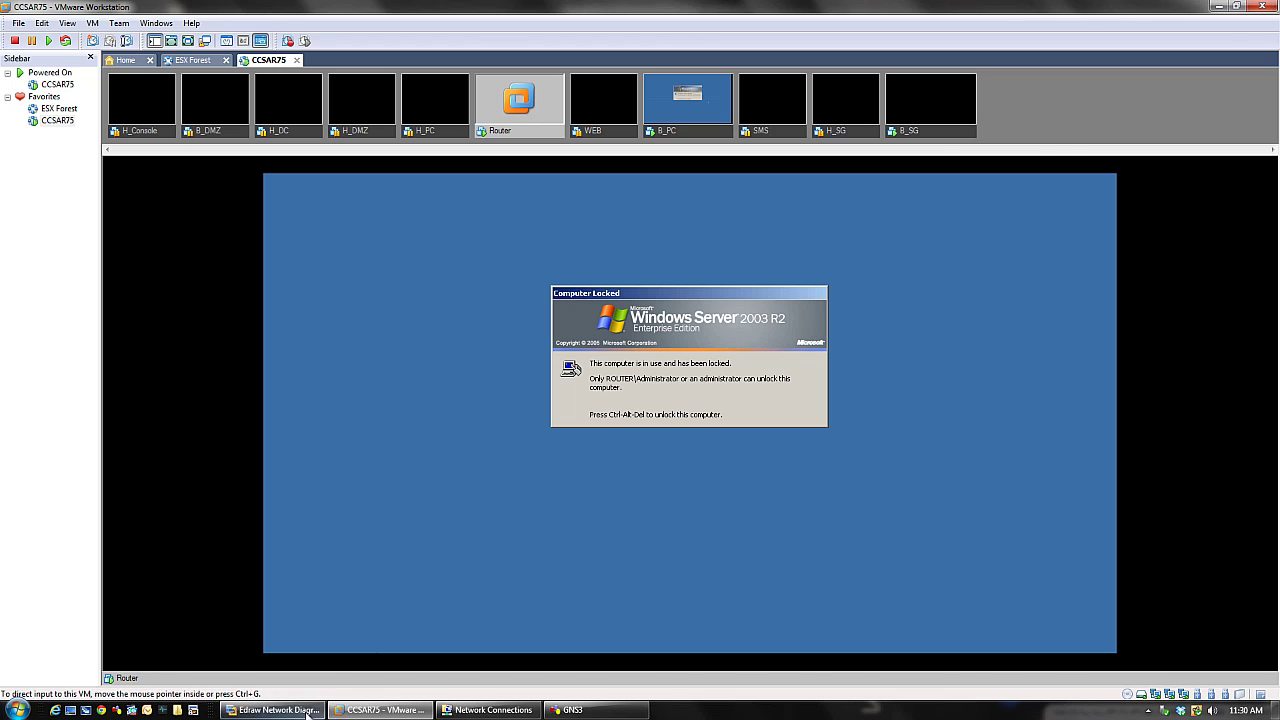
pyautogui.click(272, 710)
# - Review the Head SG and SMS nodes in the diagram, then return to the Router VM console
pyautogui.click(520, 478)
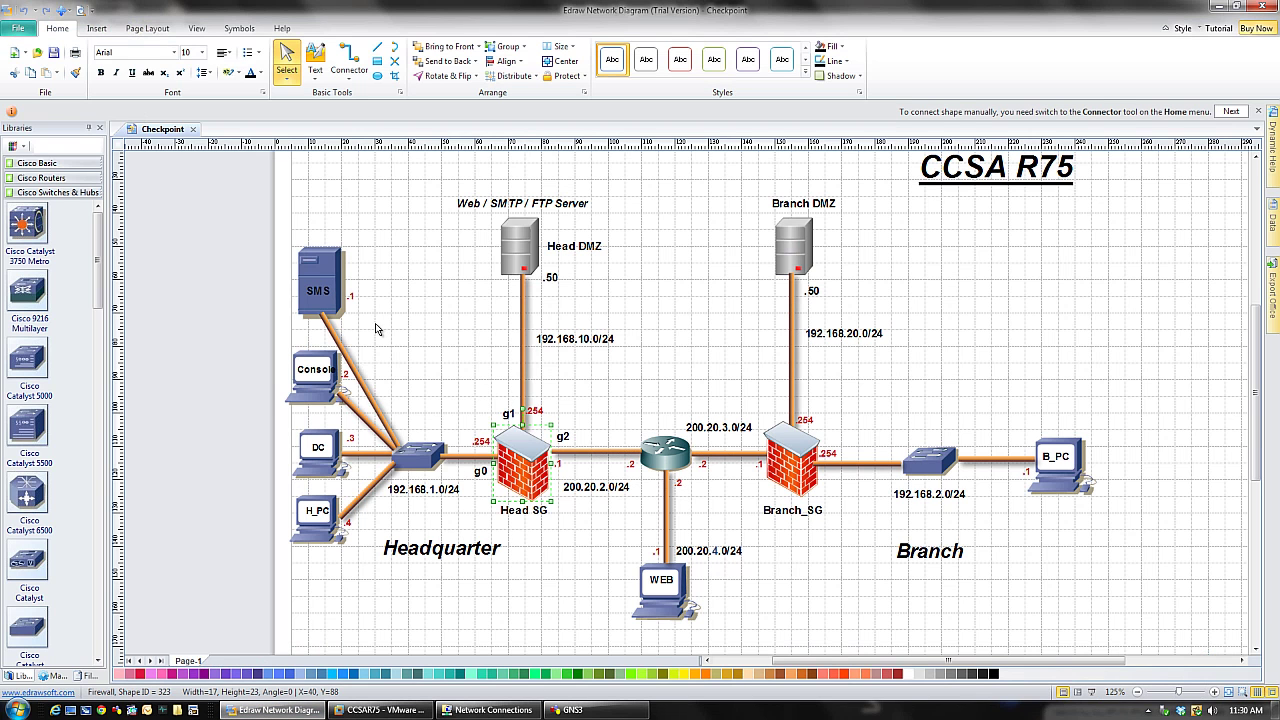
pyautogui.click(330, 295)
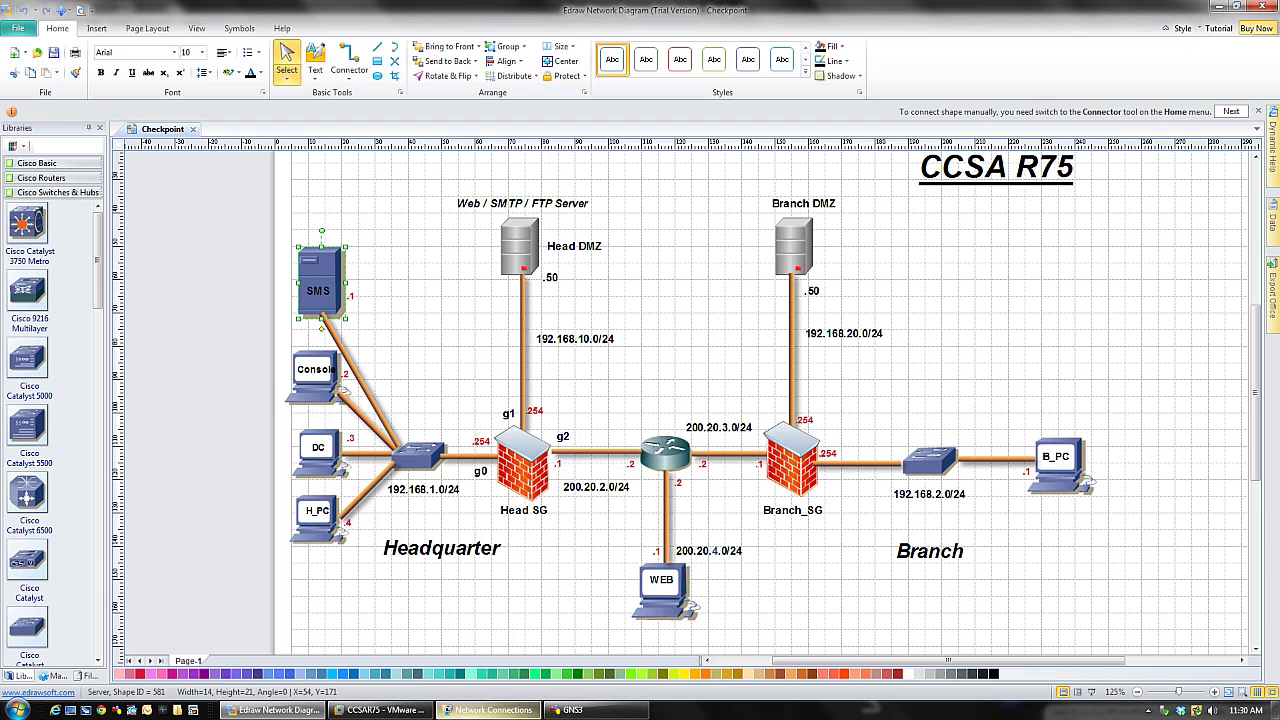
pyautogui.click(490, 710)
pyautogui.click(490, 710)
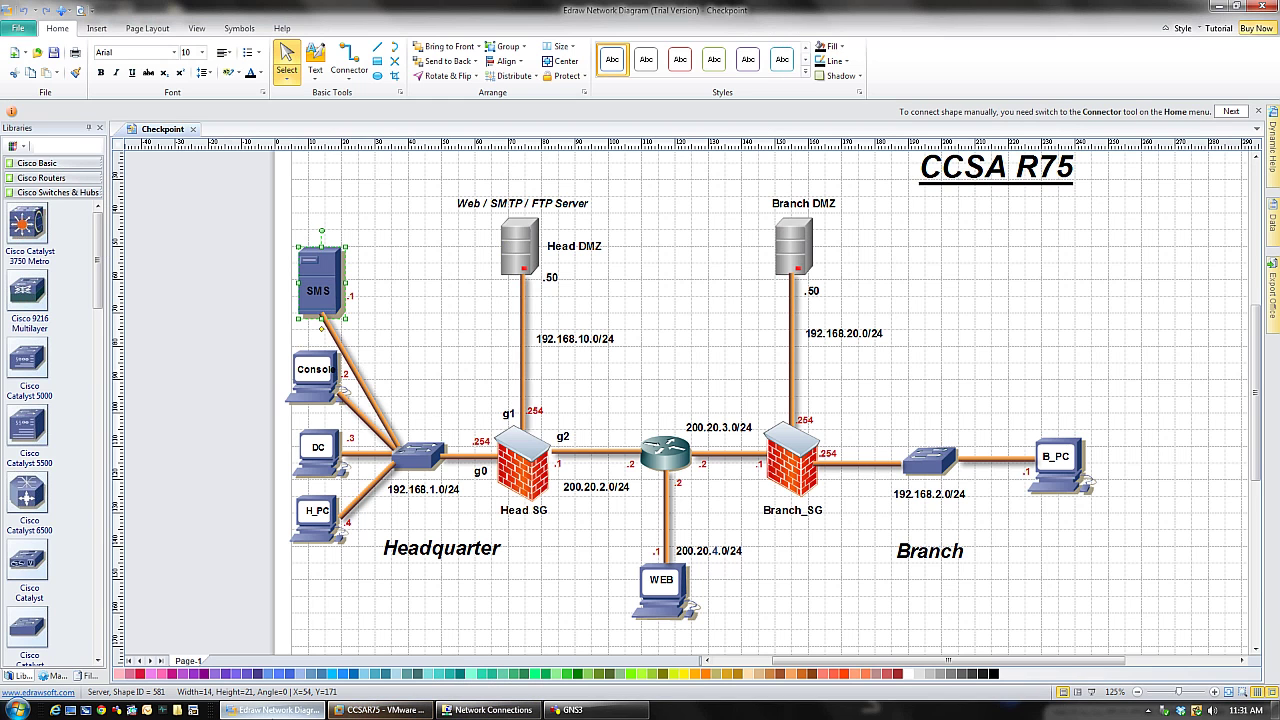
pyautogui.click(380, 710)
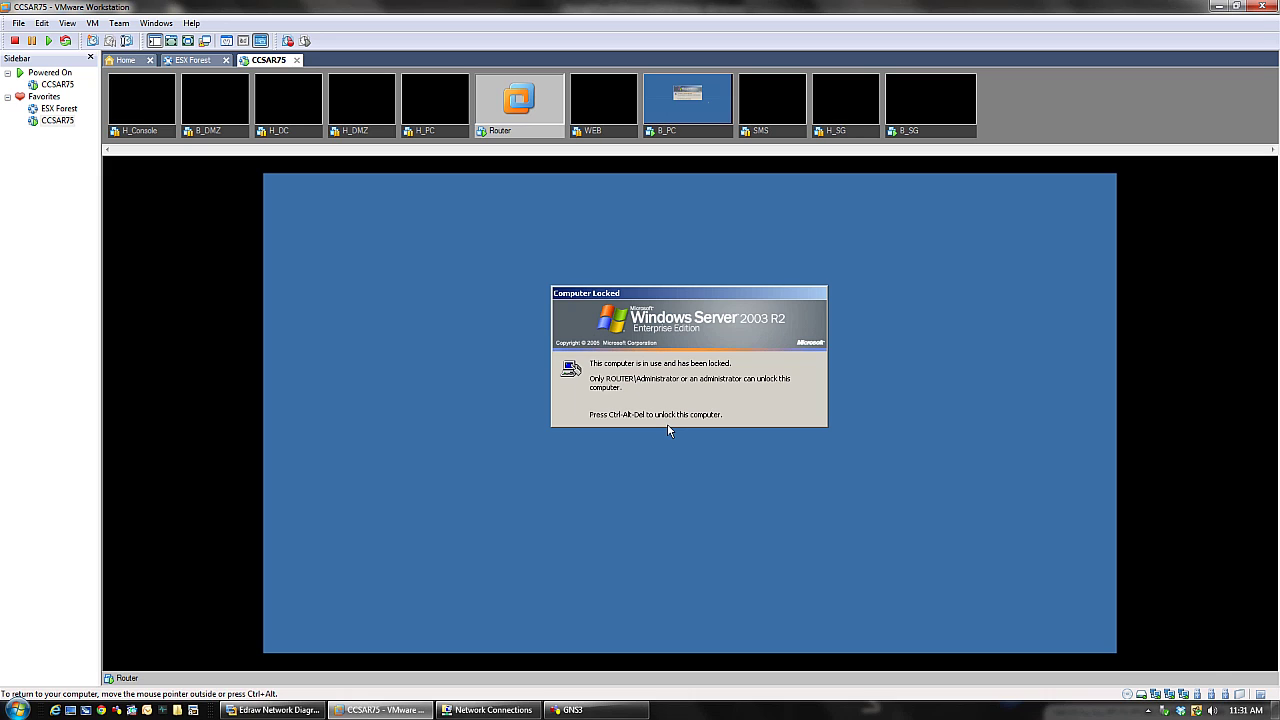
# - Unlock the Router VM and show ipconfig: B-WAN 200.20.3.2, H-WAN 200.20.2.2, WEB 200.20.4.2
pyautogui.press('ctrl+alt+Insert')
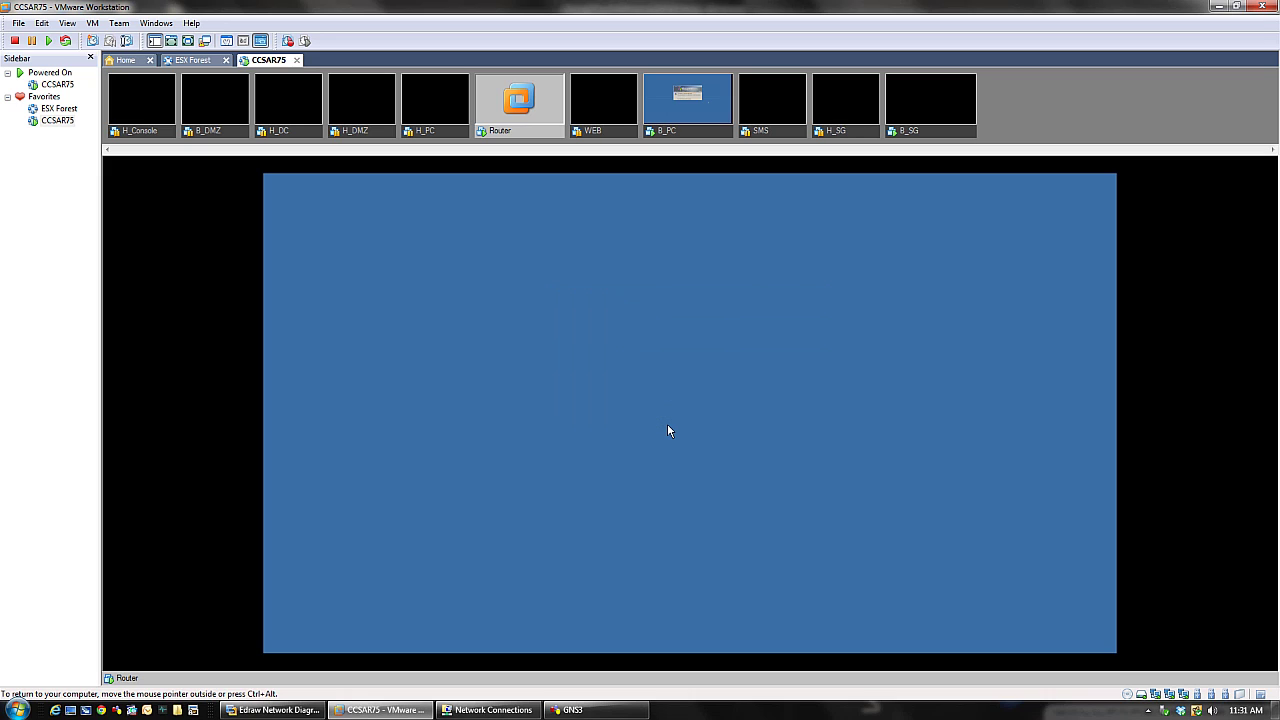
pyautogui.press('Return')
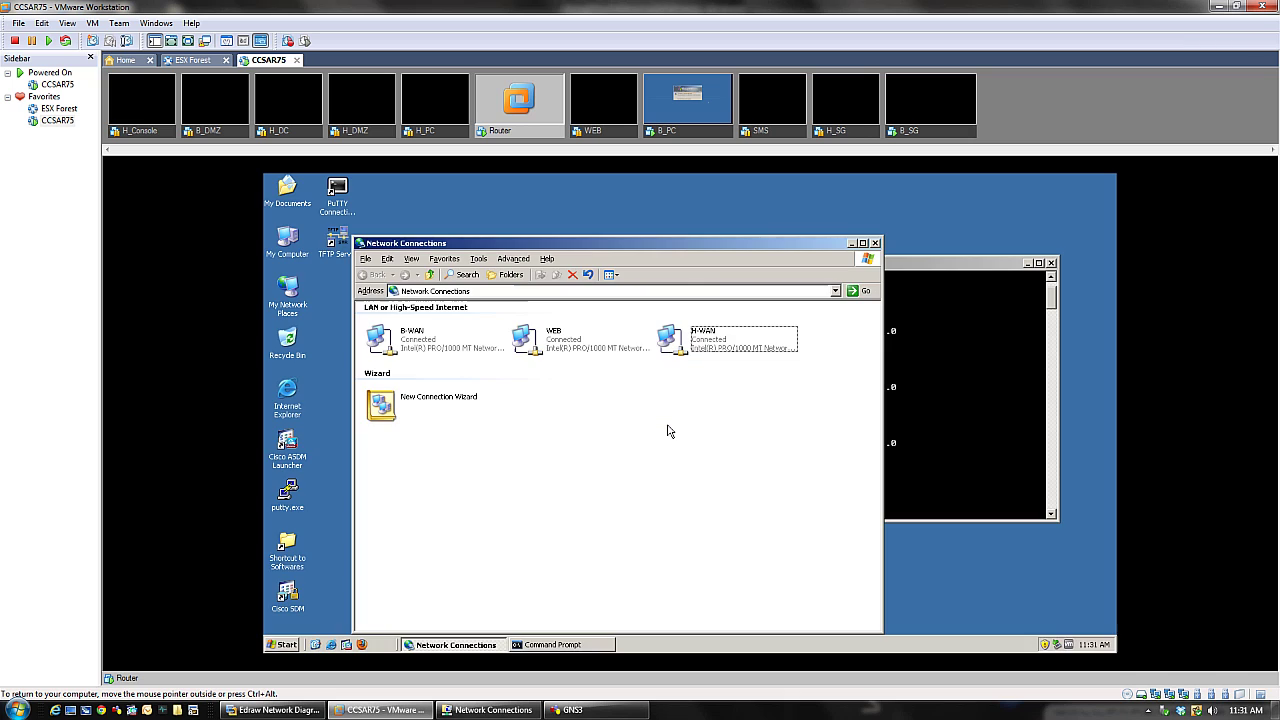
pyautogui.click(399, 345)
pyautogui.click(572, 349)
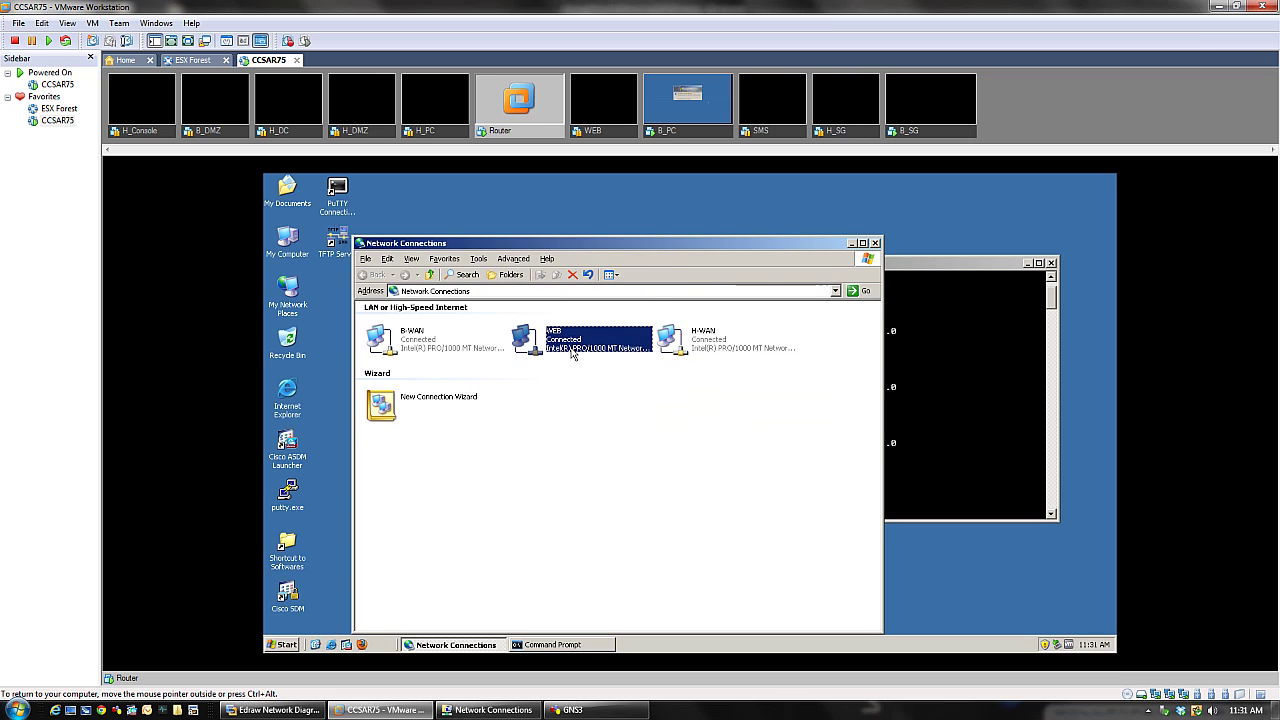
pyautogui.click(698, 355)
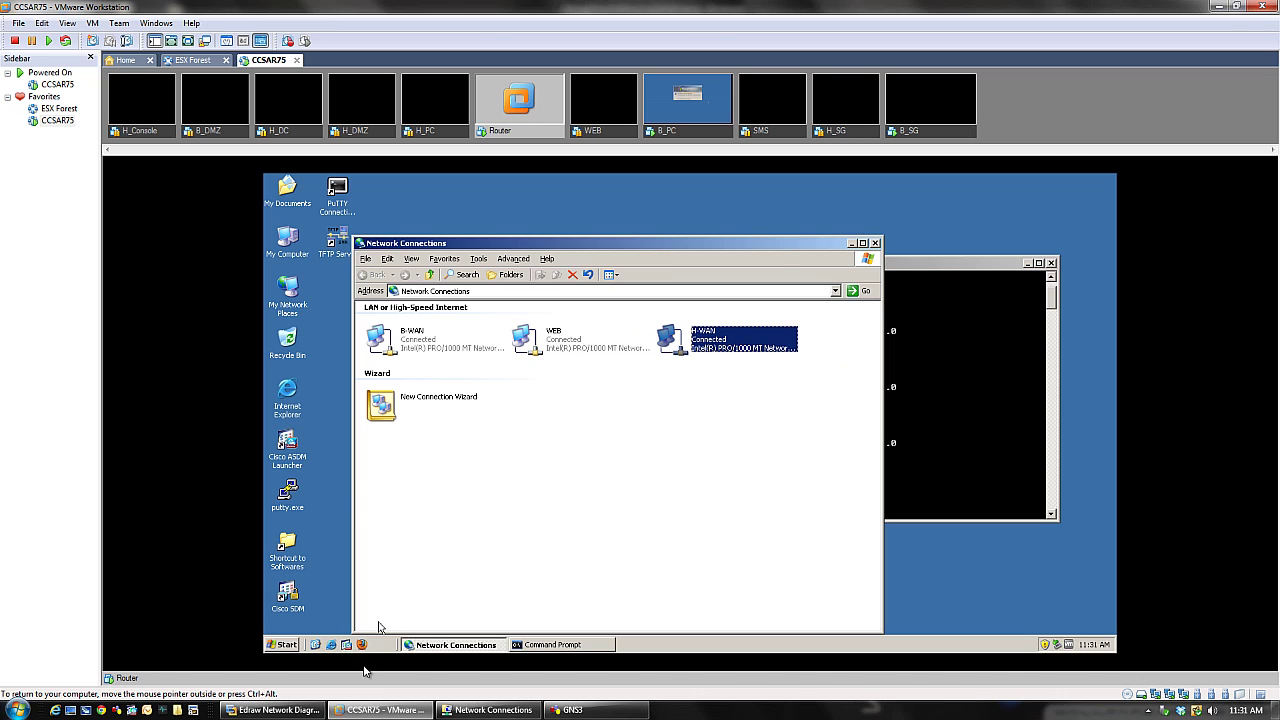
pyautogui.click(270, 710)
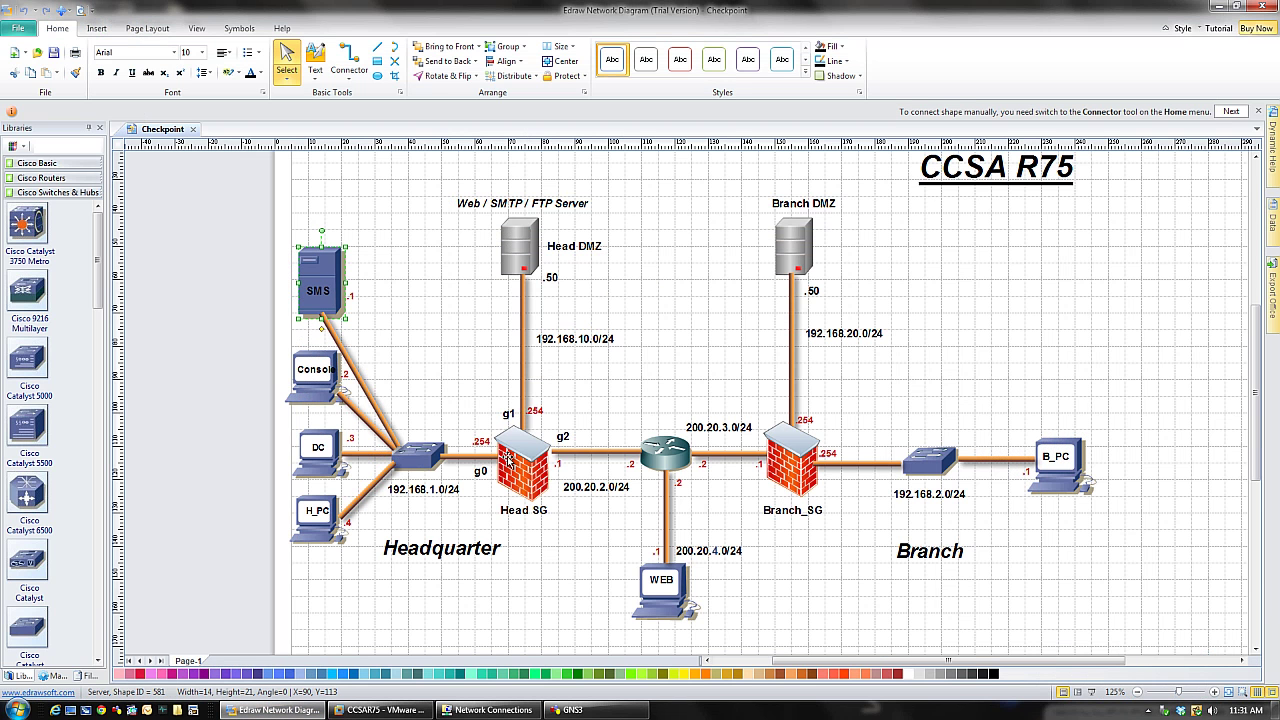
pyautogui.click(270, 710)
pyautogui.click(594, 340)
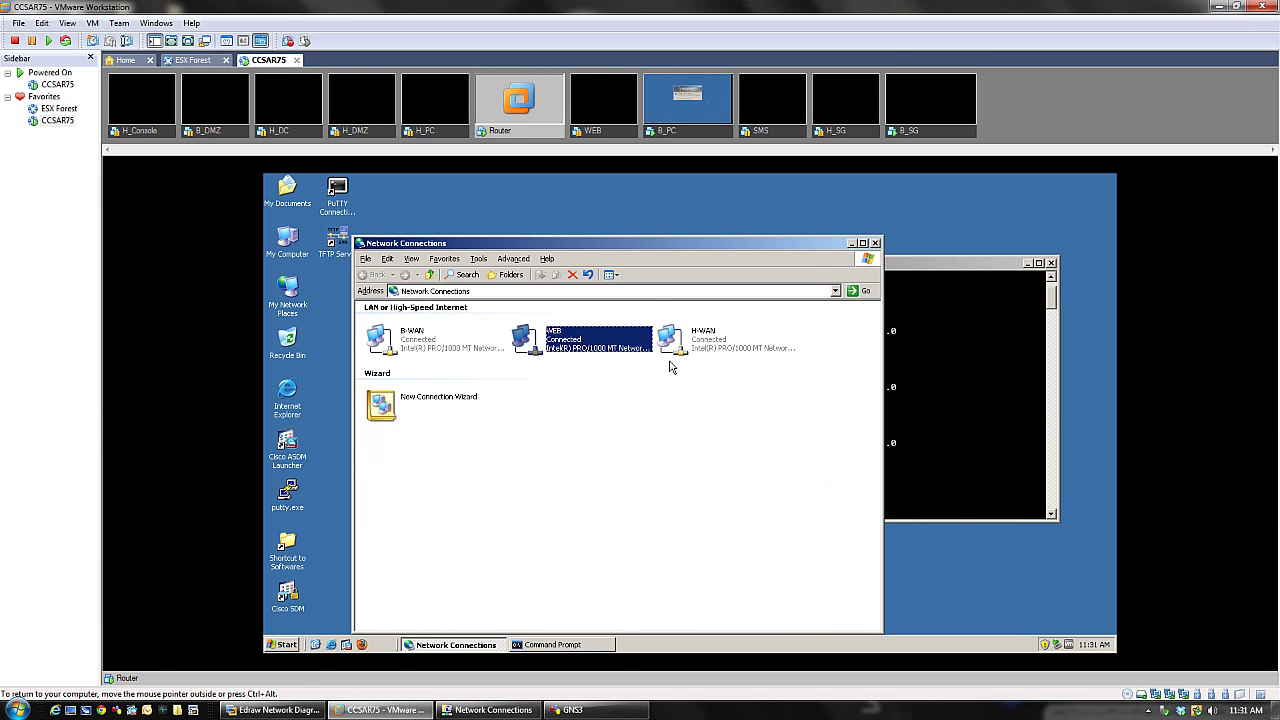
pyautogui.click(985, 386)
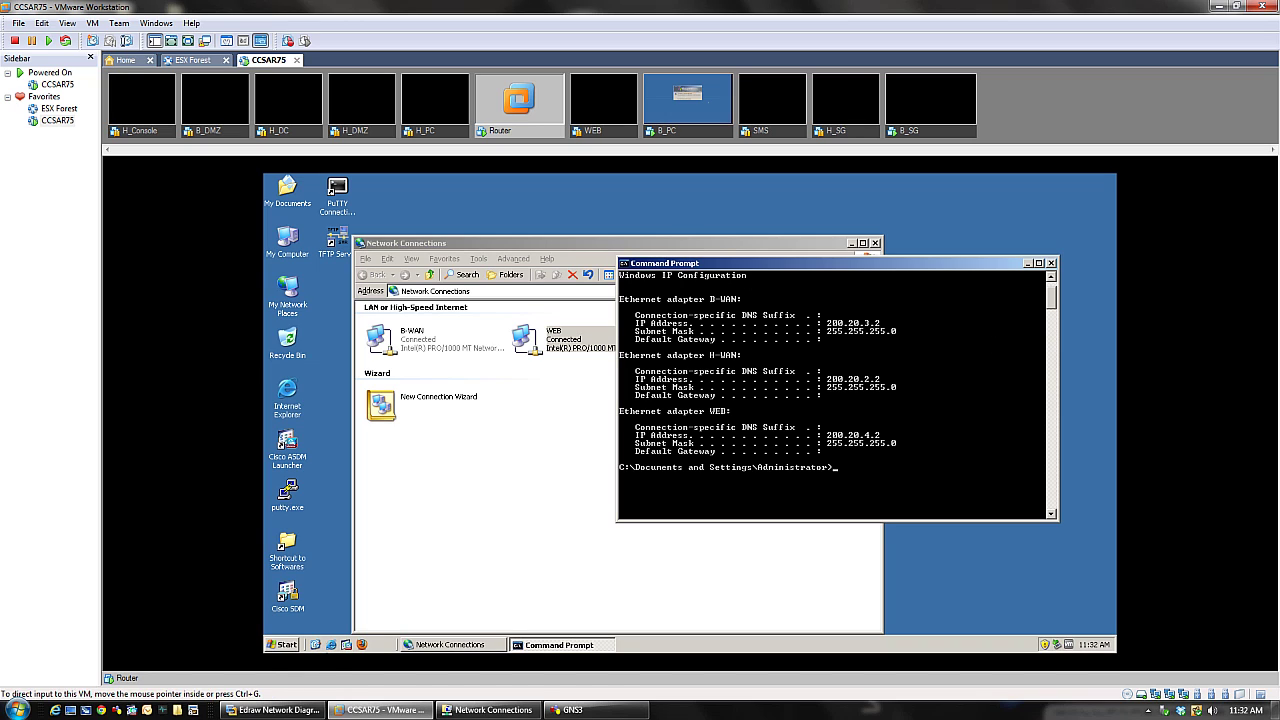
# - Launch Routing and Remote Access from the Router VM's Administrative Tools menu
pyautogui.click(281, 645)
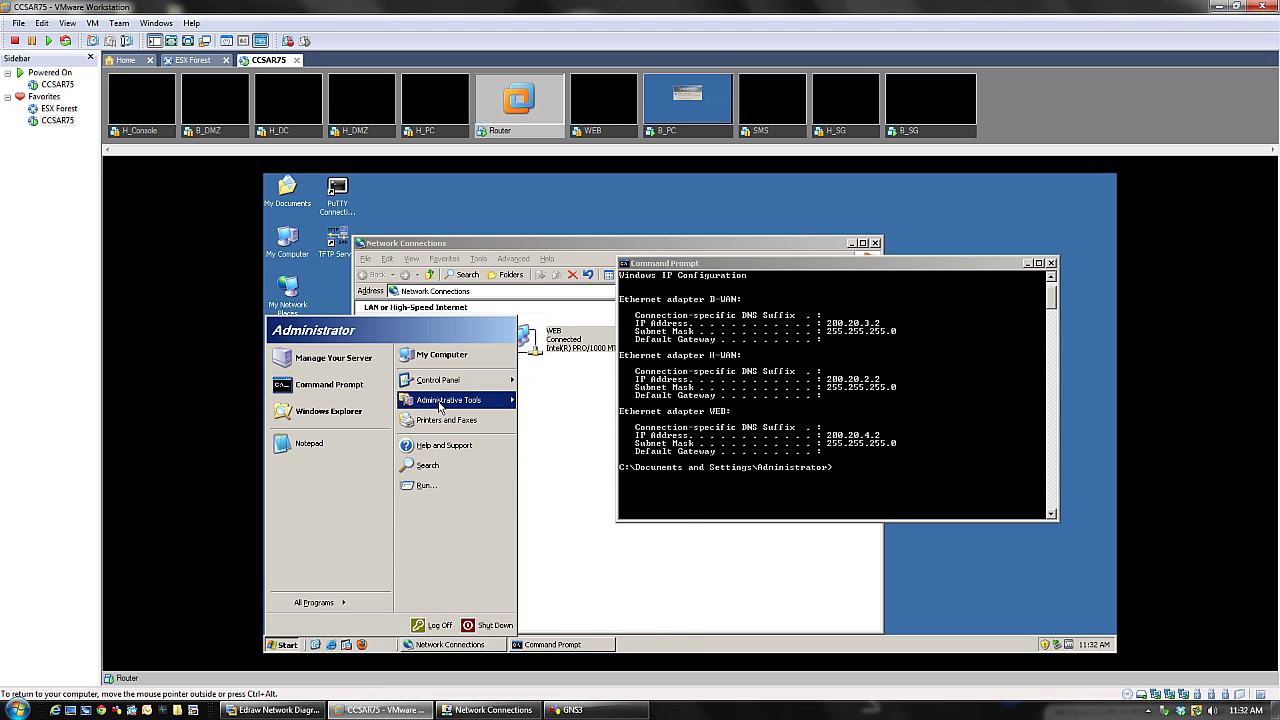
pyautogui.moveTo(440, 402)
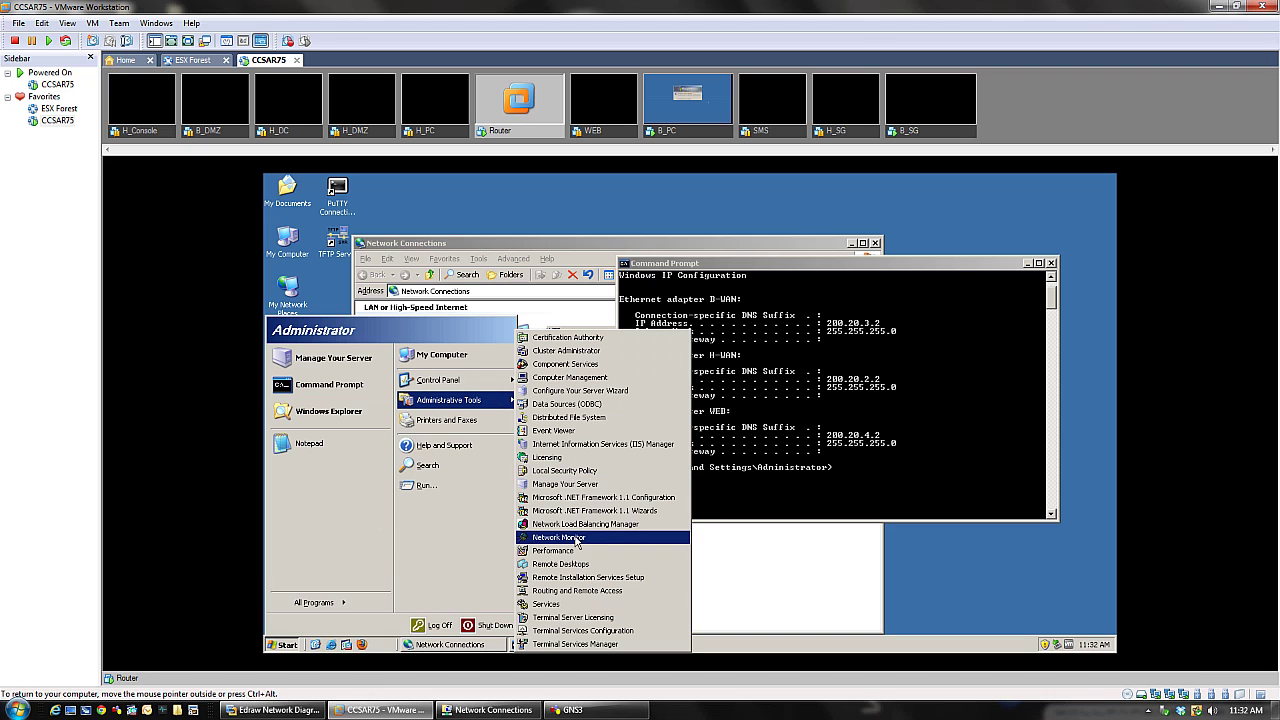
pyautogui.click(559, 592)
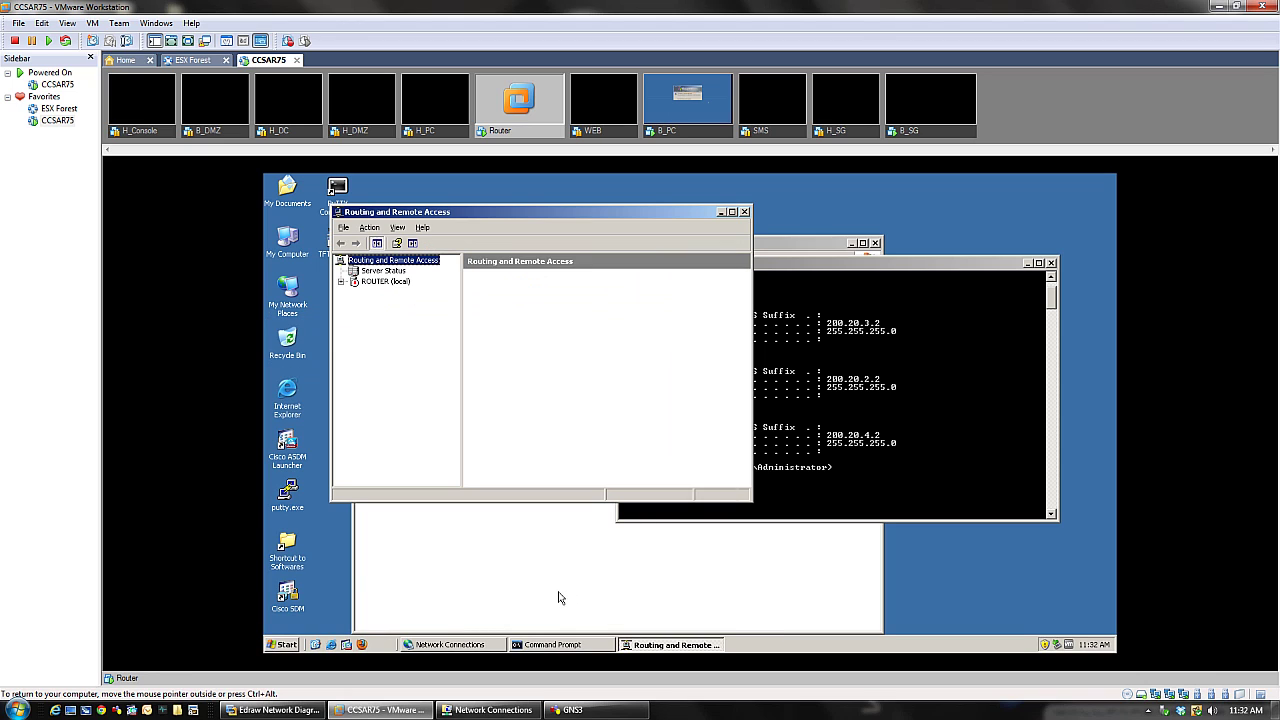
# - Configure ROUTER (local) with a custom setup enabling only LAN routing, and start the service
pyautogui.rightClick(367, 286)
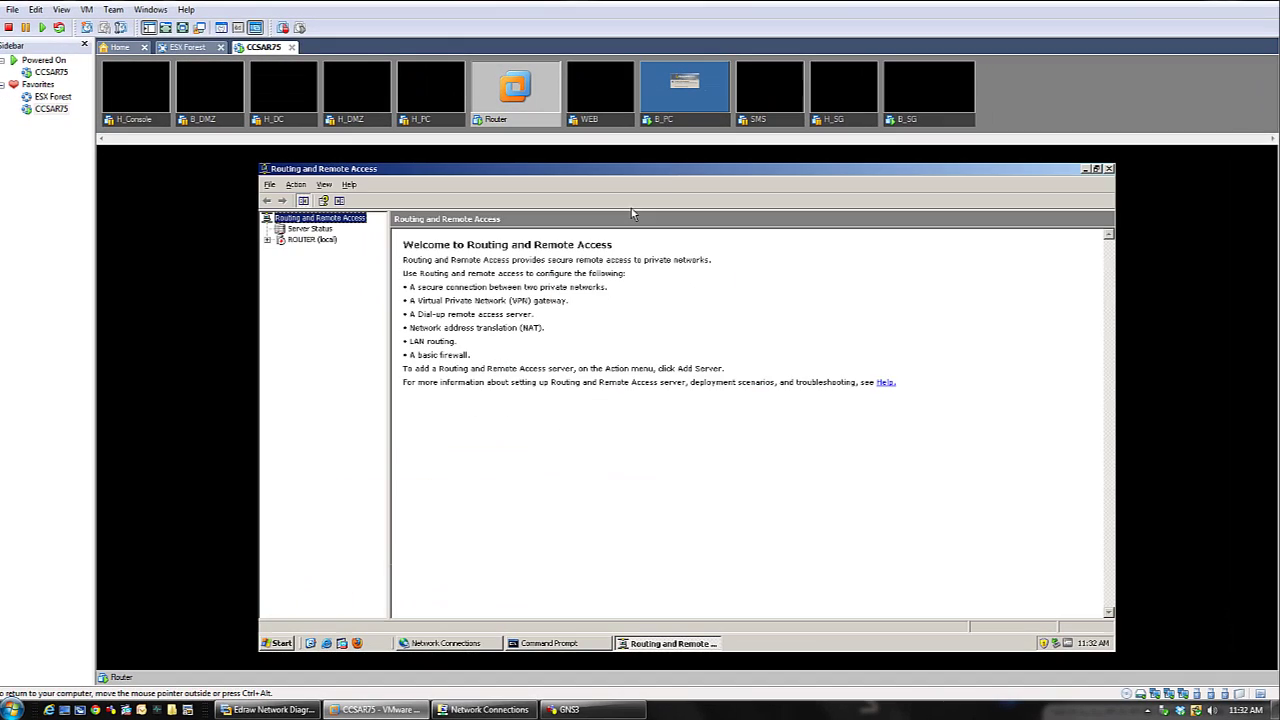
pyautogui.rightClick(306, 240)
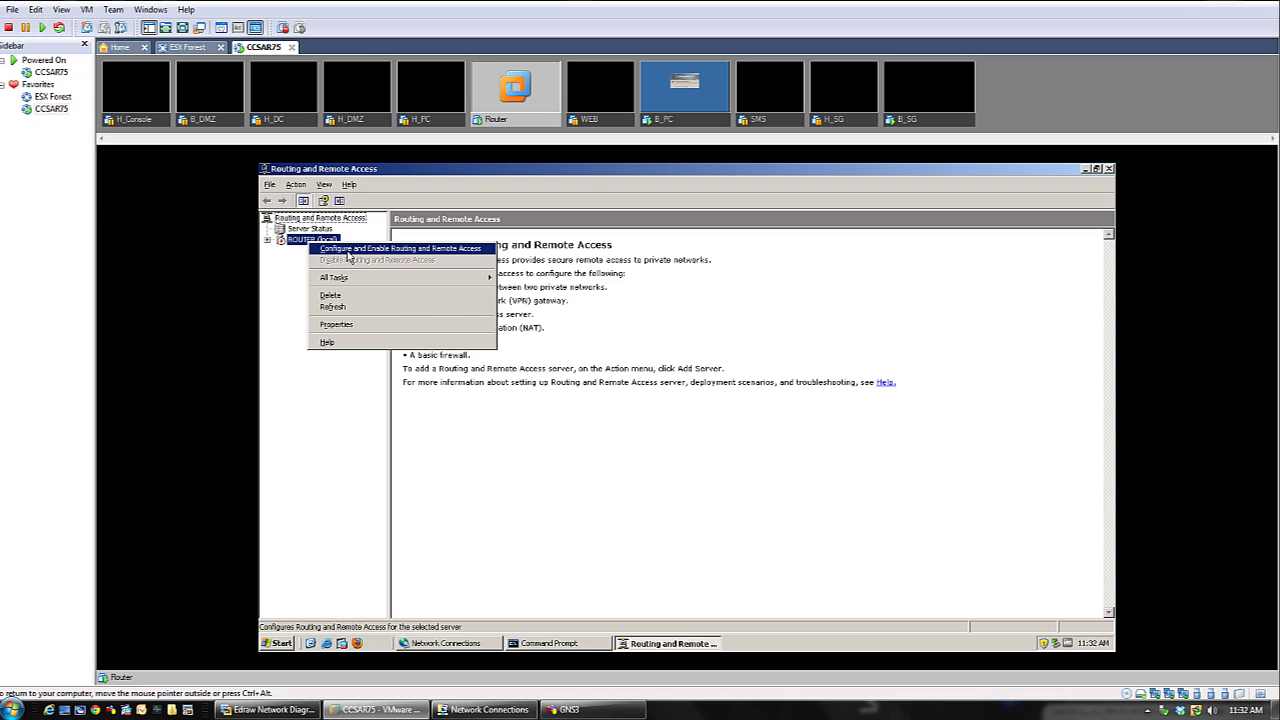
pyautogui.click(347, 252)
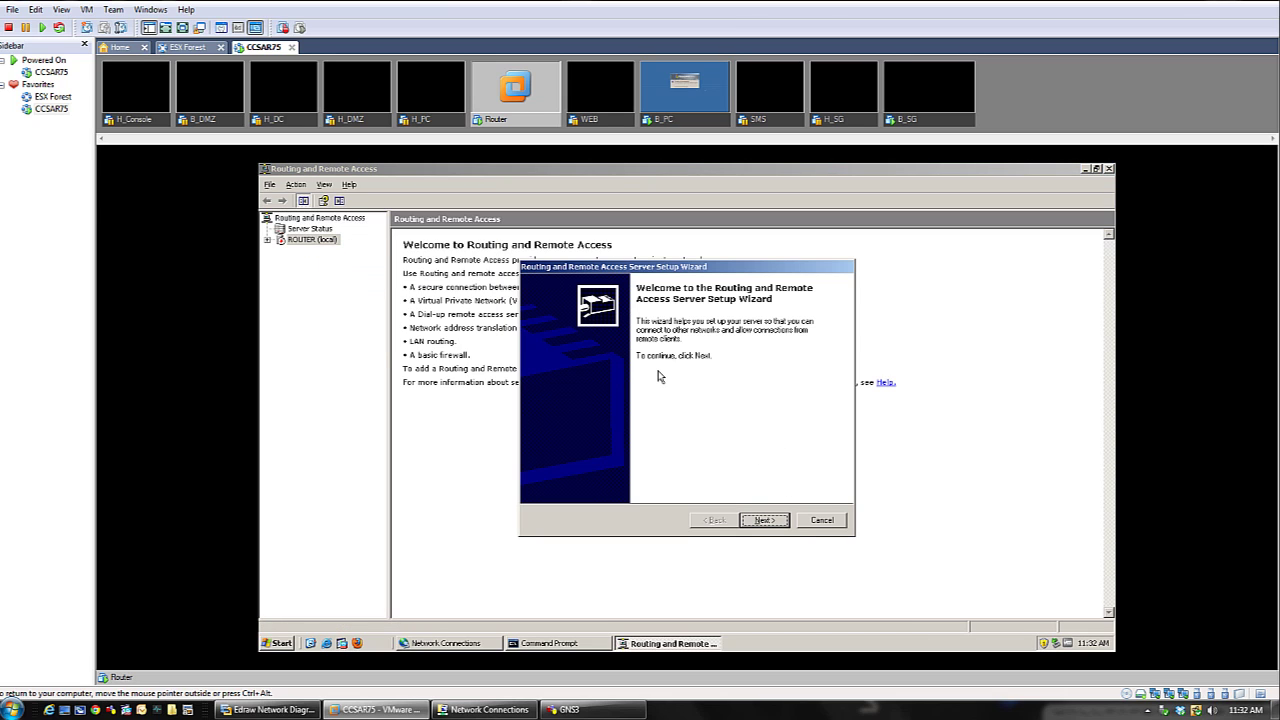
pyautogui.click(760, 524)
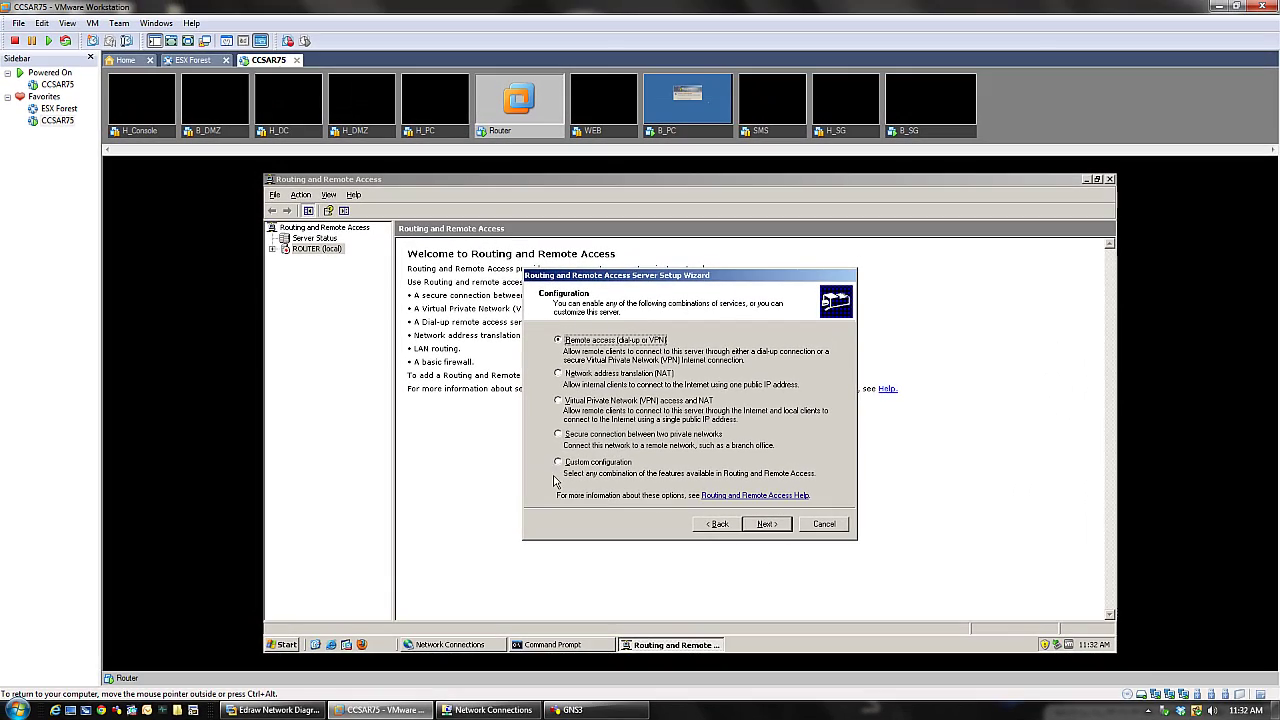
pyautogui.click(559, 463)
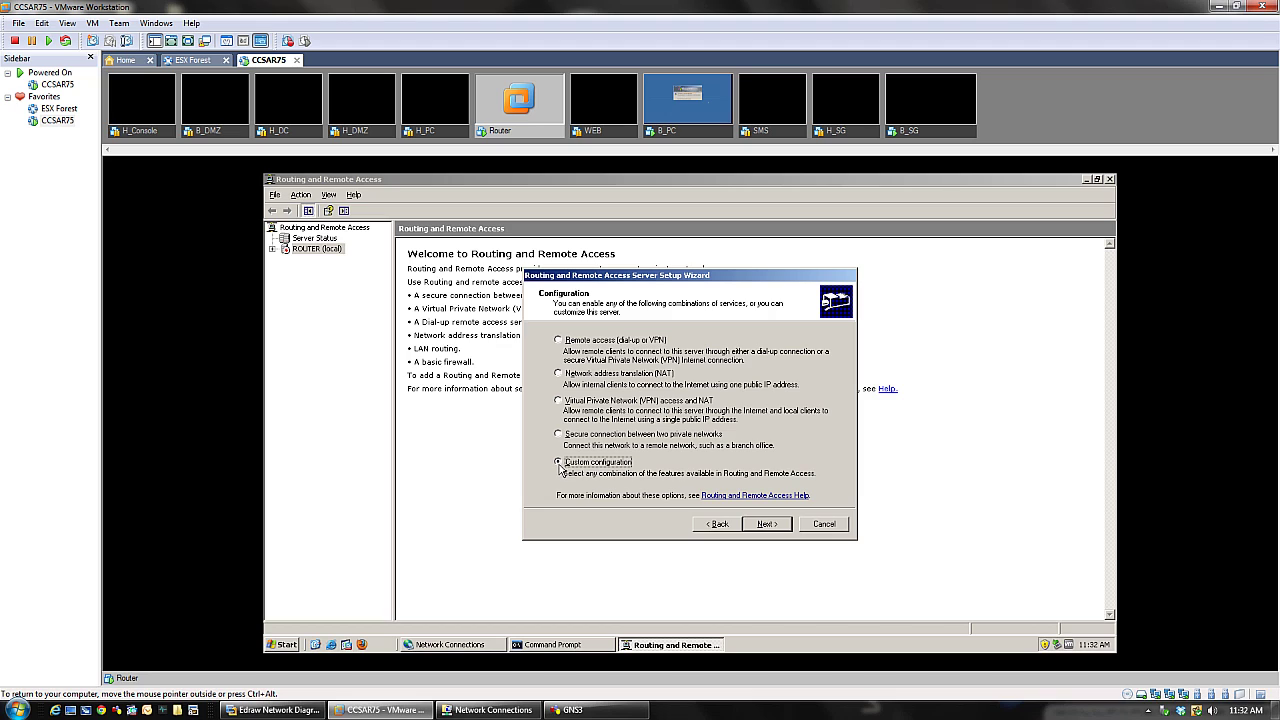
pyautogui.click(766, 526)
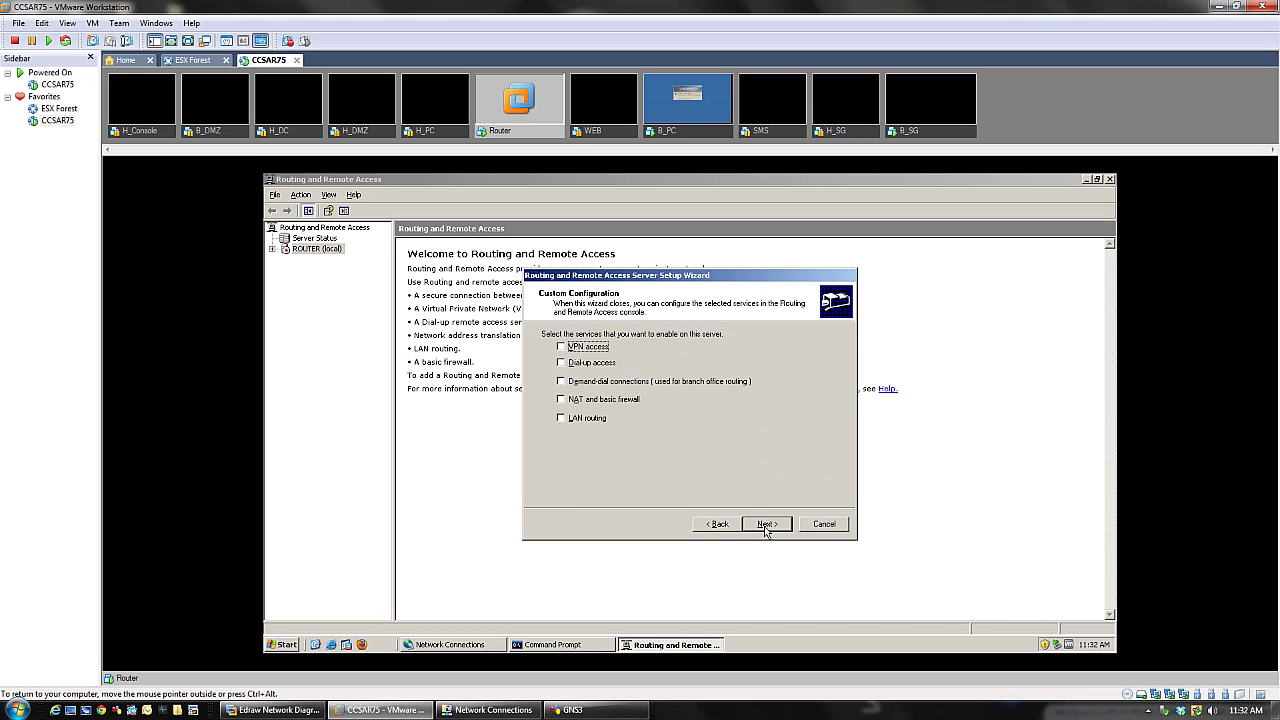
pyautogui.click(561, 419)
pyautogui.click(767, 527)
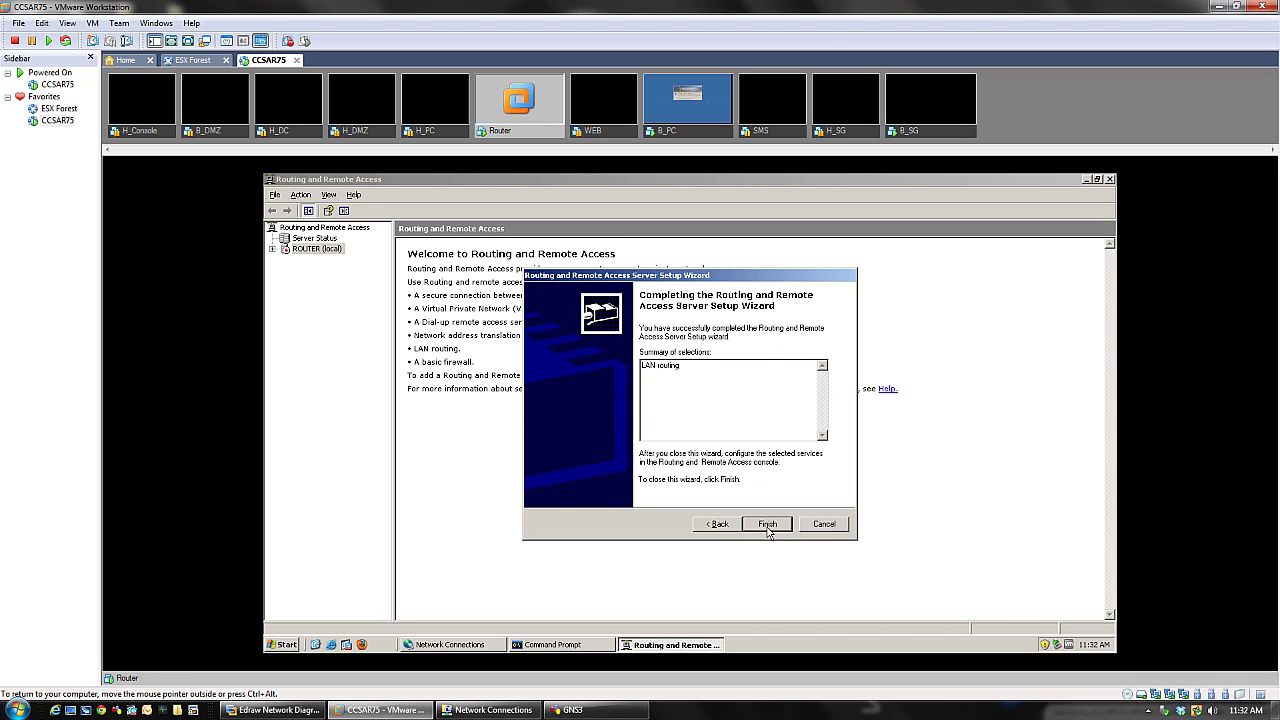
pyautogui.click(768, 528)
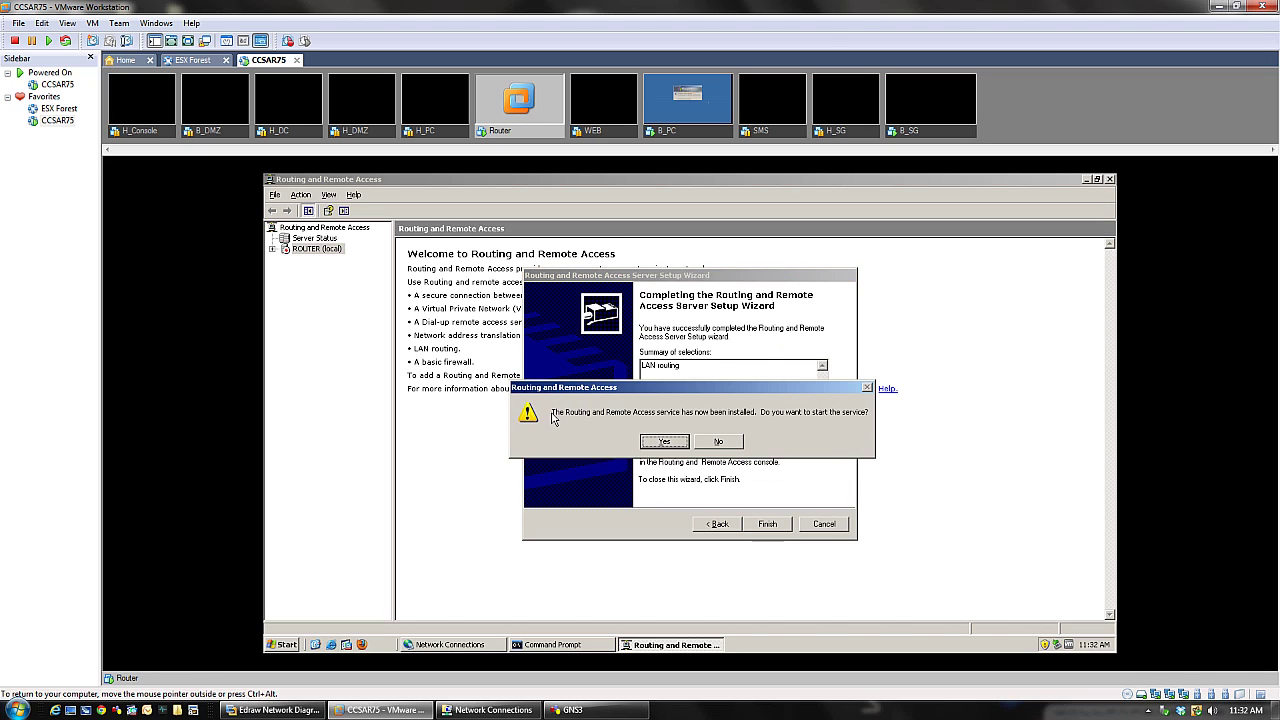
pyautogui.click(662, 443)
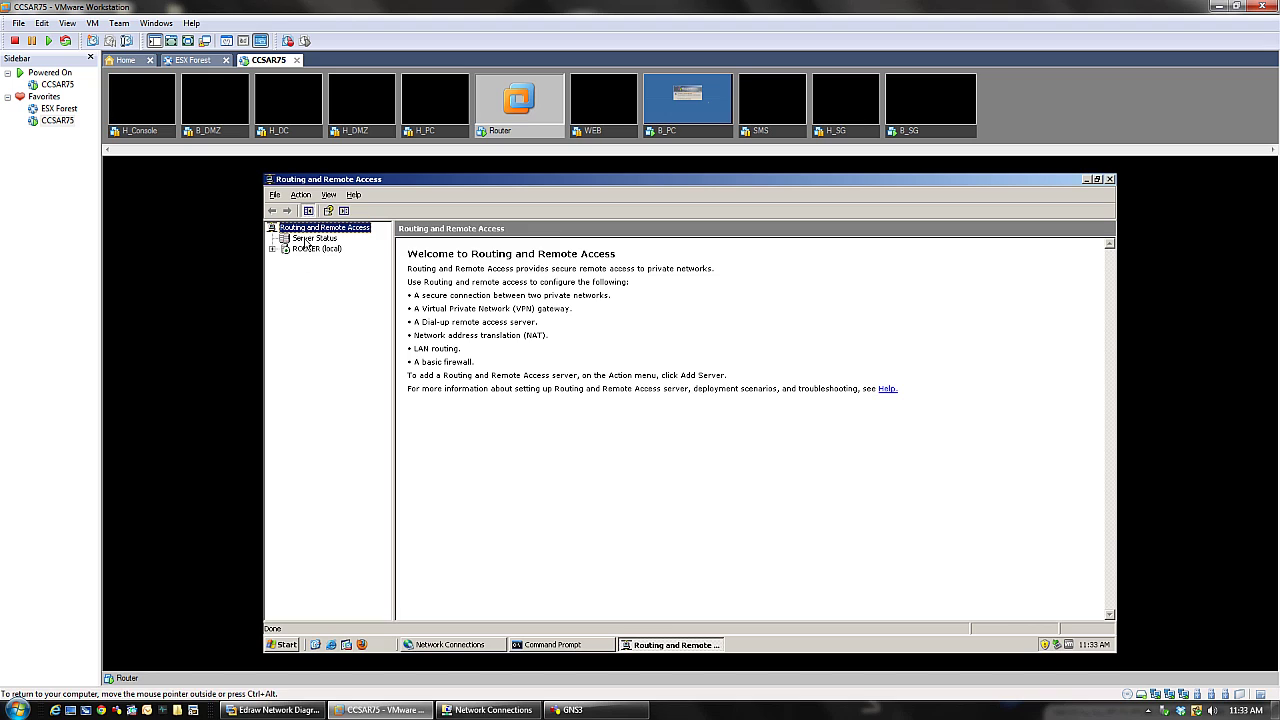
# - Show the IP Routing General interface list sorted by IP address and select H-WAN
pyautogui.click(272, 250)
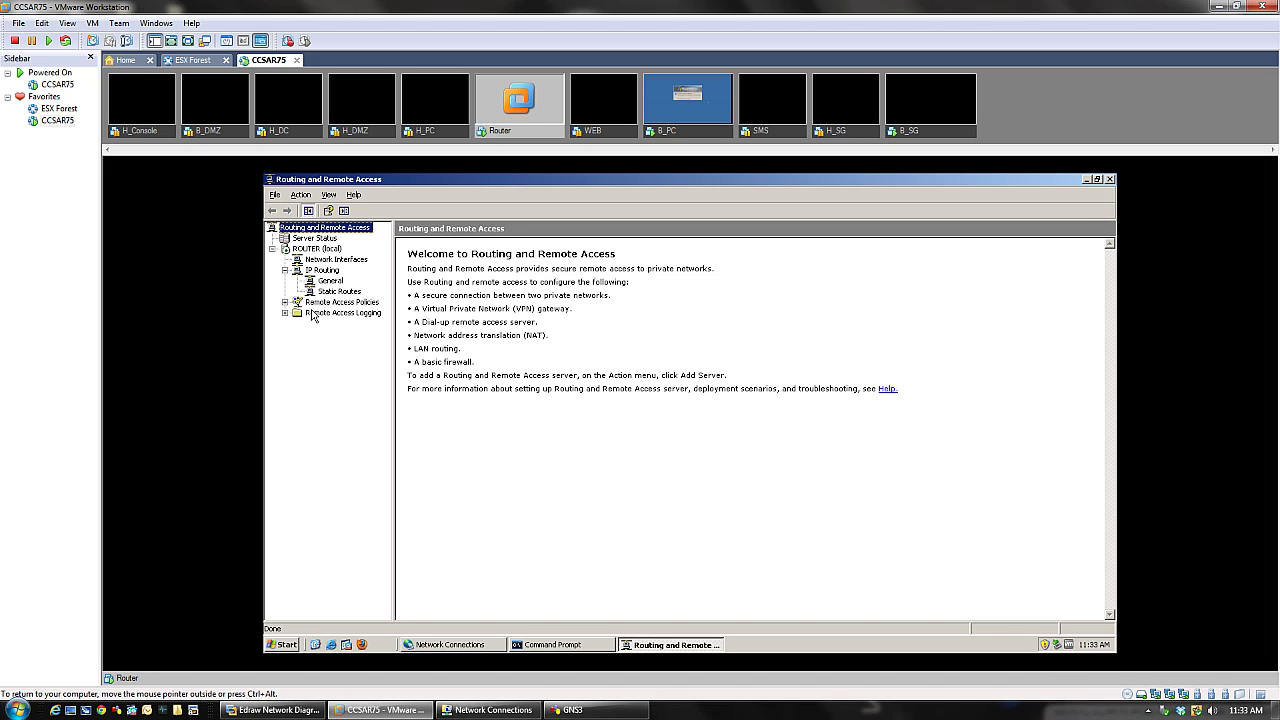
pyautogui.click(328, 282)
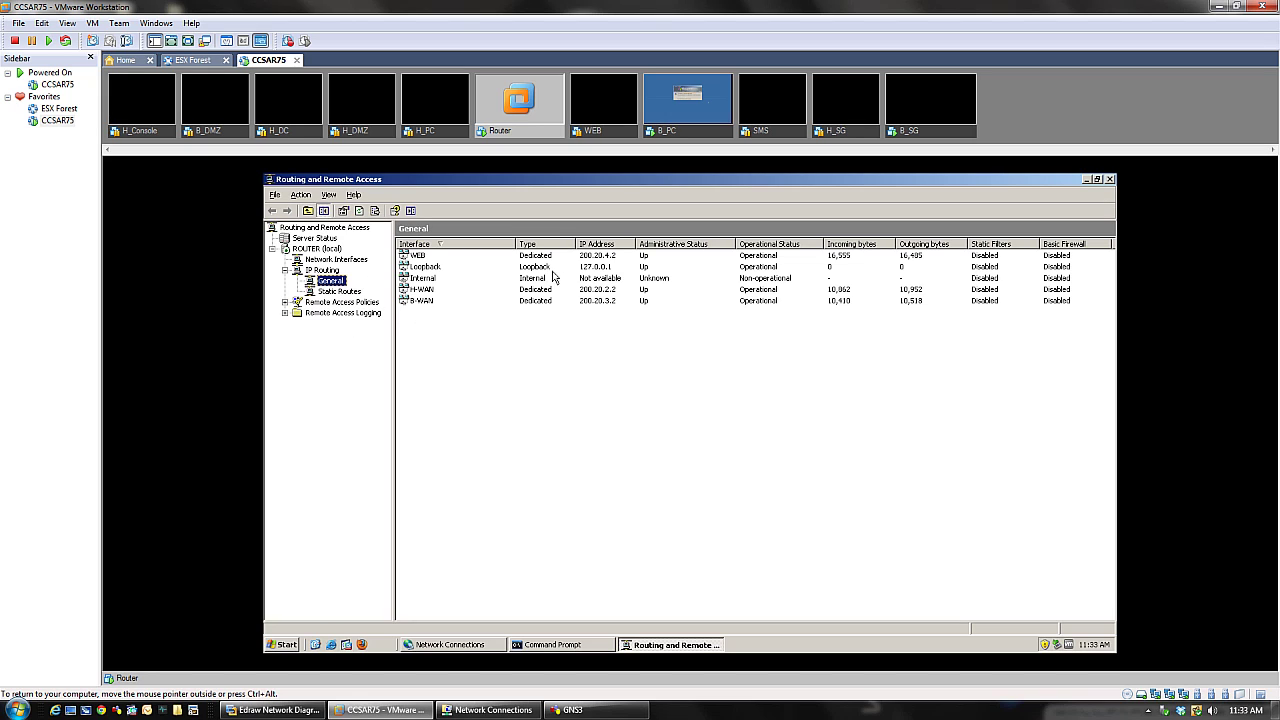
pyautogui.click(603, 245)
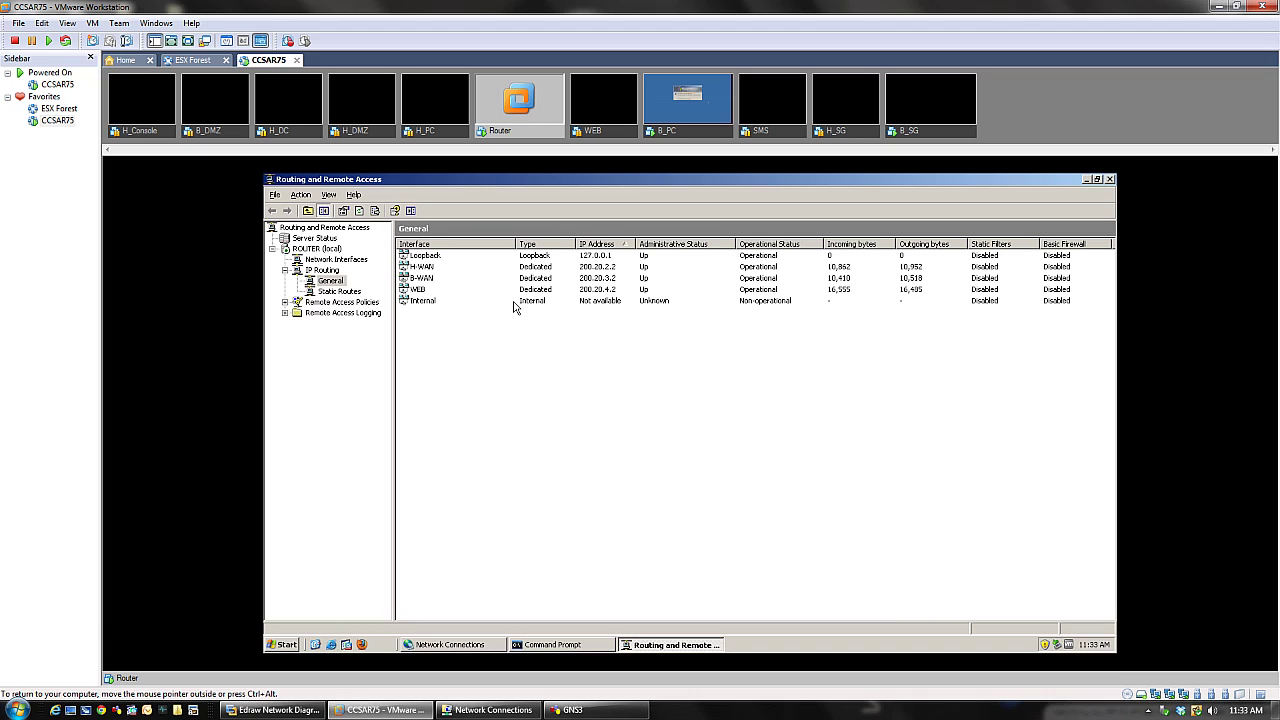
pyautogui.click(421, 268)
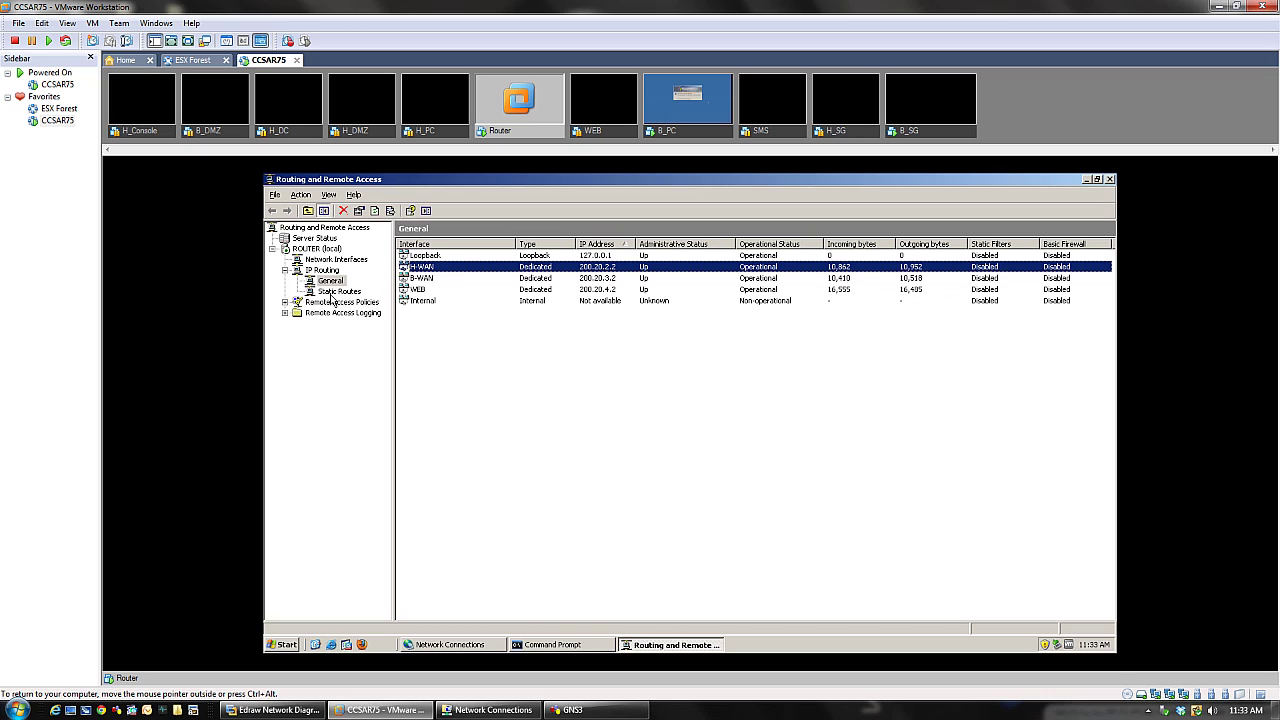
# - Start a new static route on the H-WAN interface and pull up the CCSA R75 diagram
pyautogui.rightClick(332, 295)
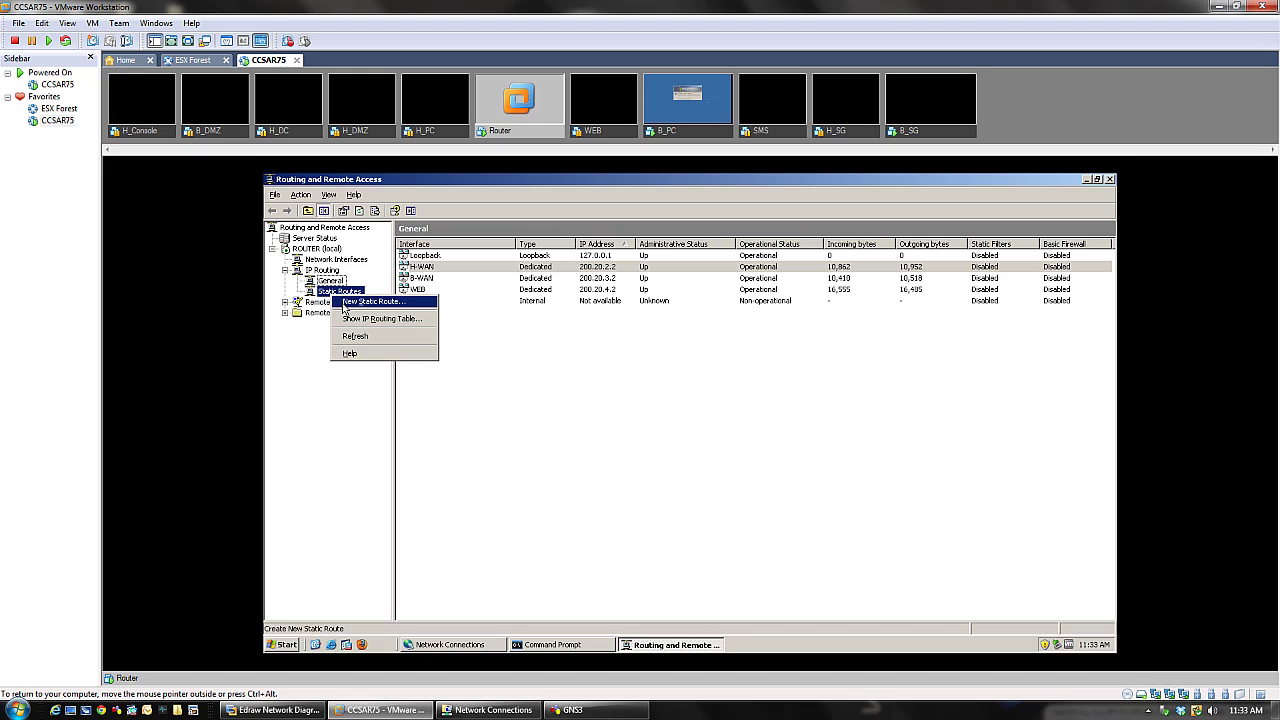
pyautogui.click(345, 302)
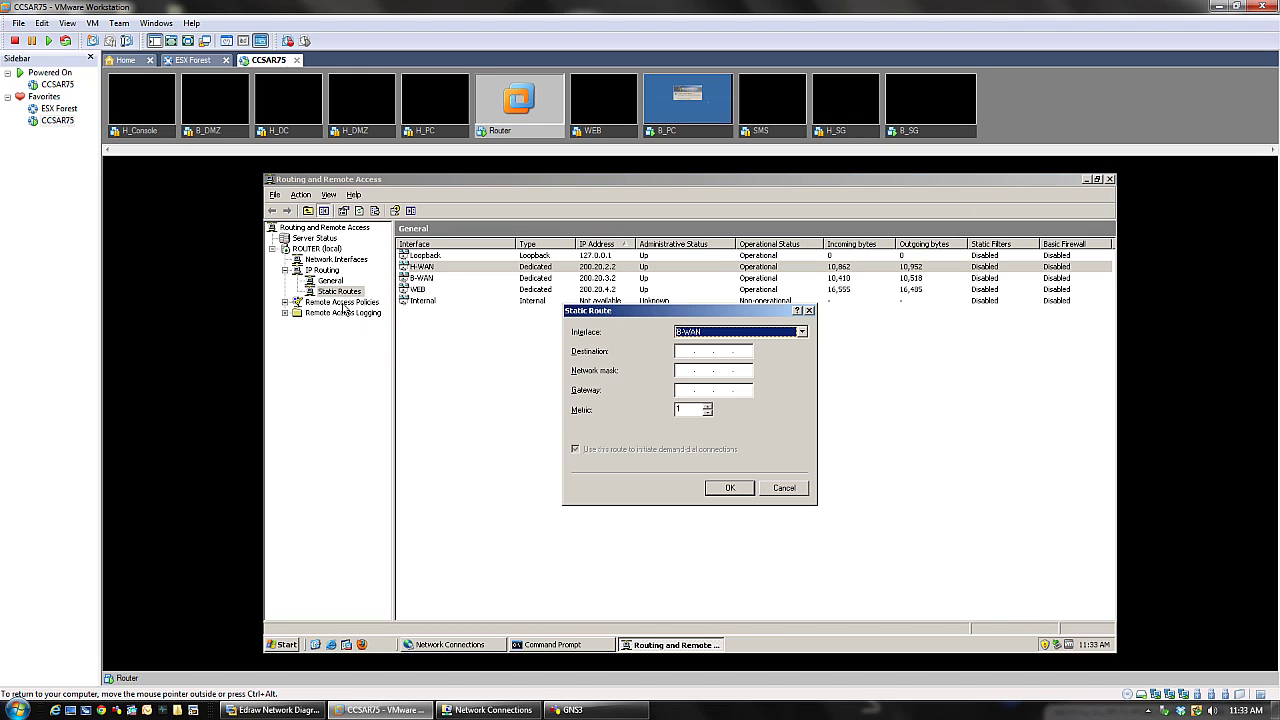
pyautogui.click(767, 334)
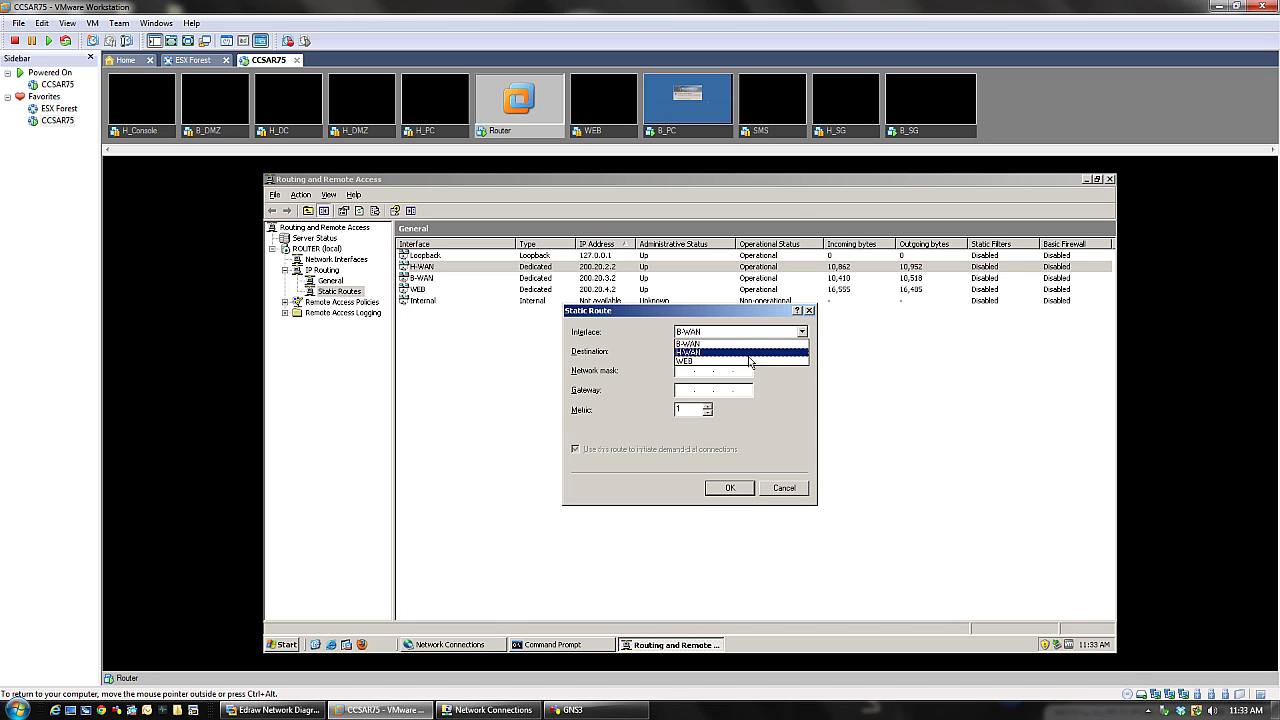
pyautogui.click(786, 397)
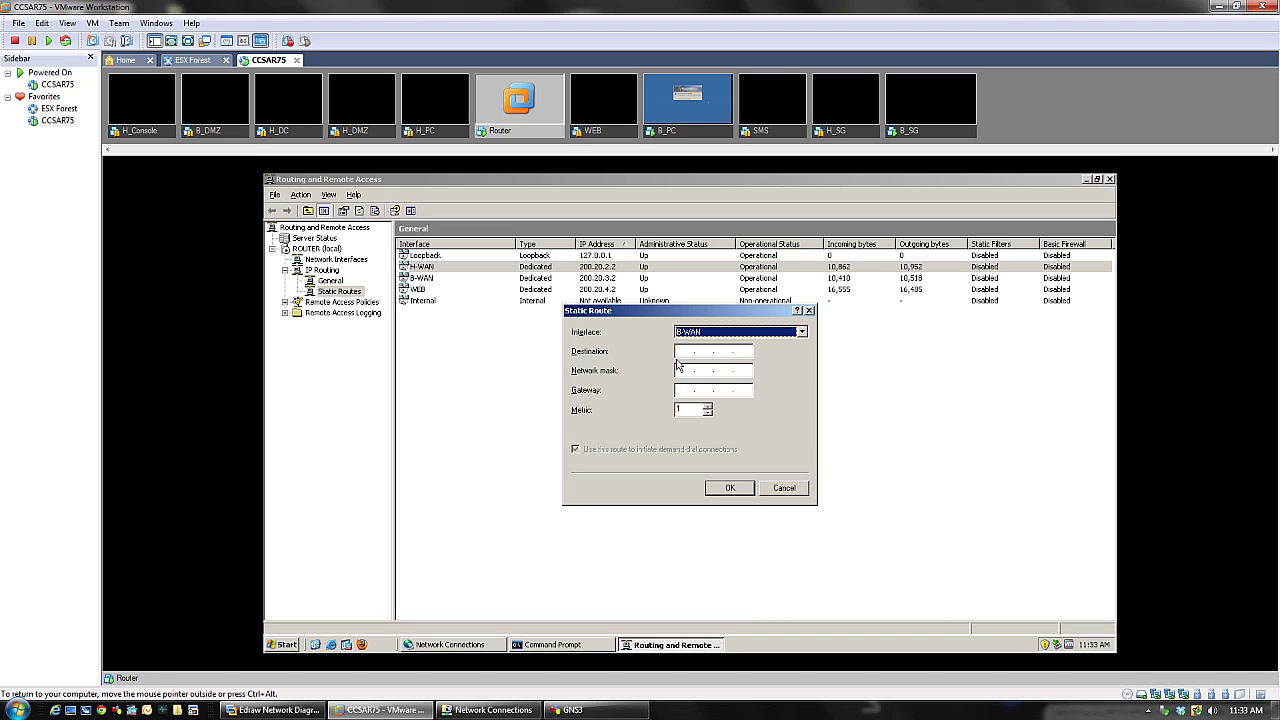
pyautogui.click(680, 352)
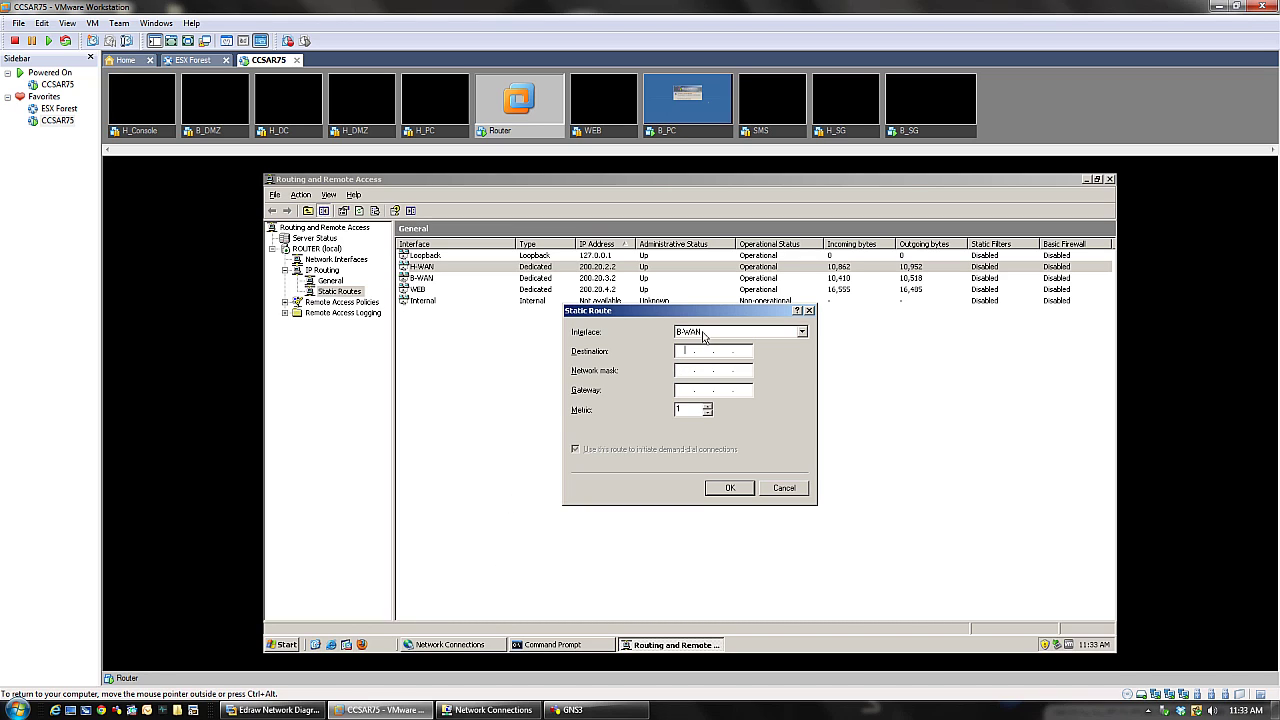
pyautogui.click(703, 336)
pyautogui.click(692, 352)
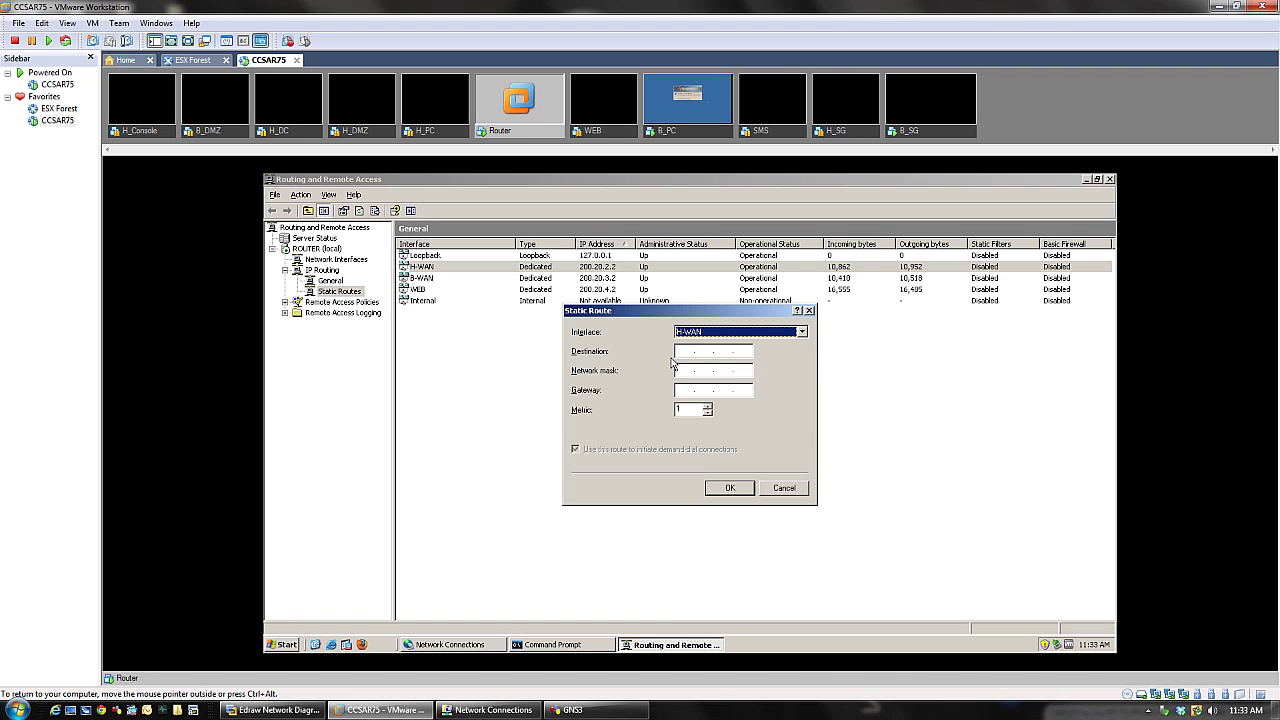
pyautogui.click(272, 710)
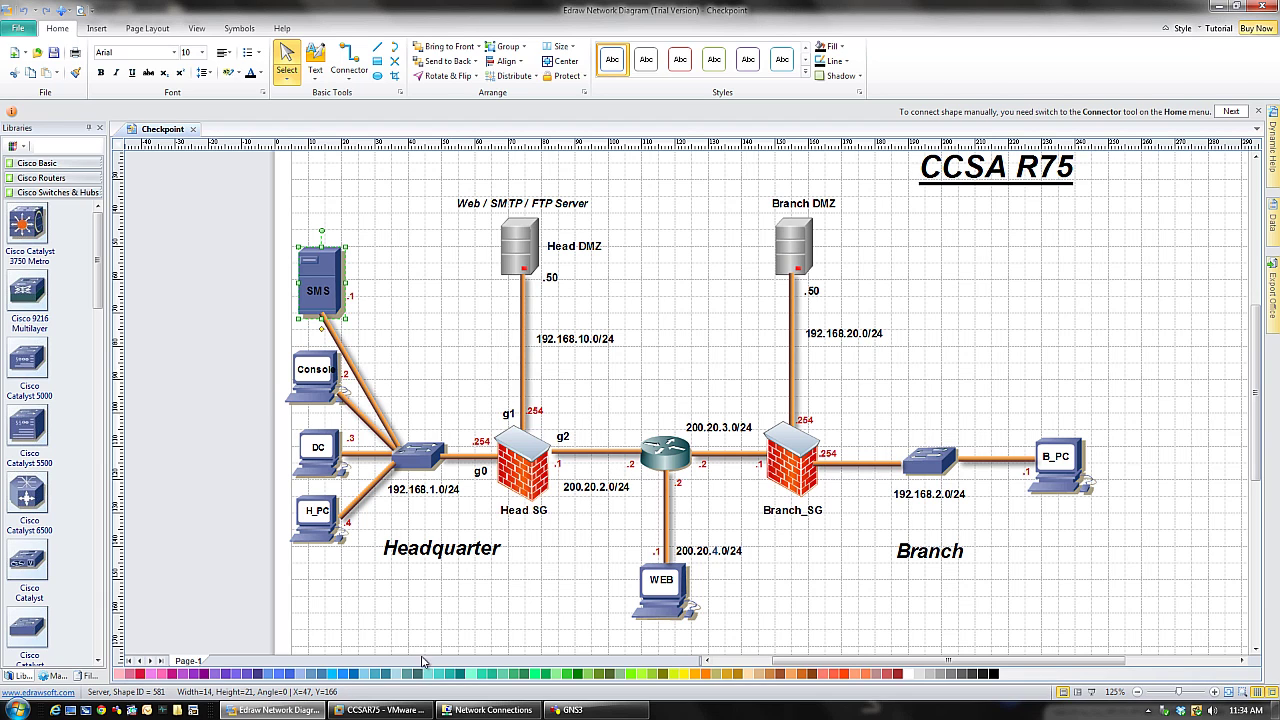
# - Return to the route dialog and enter destination 192.168.1.0 with mask 255.255.255.0
pyautogui.click(415, 709)
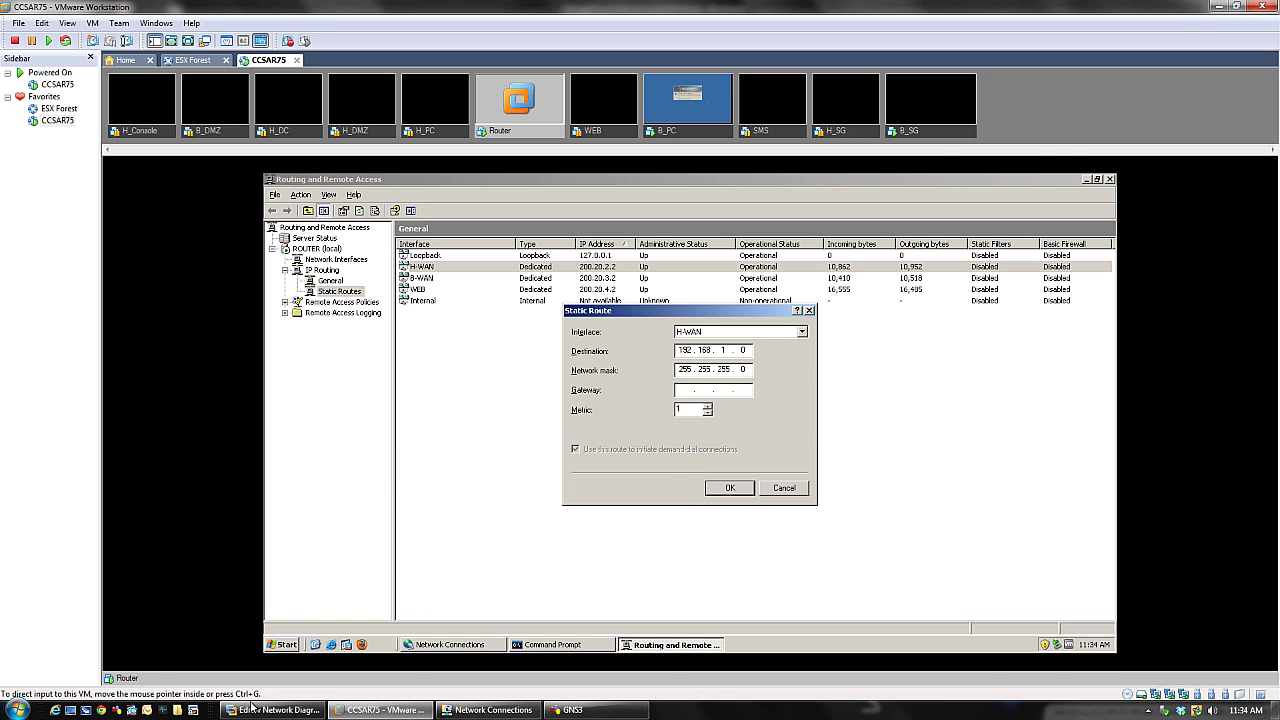
# - Confirm gateway 200.20.2.1 from the diagram and save the 192.168.1.0/24 H-WAN route
pyautogui.click(256, 711)
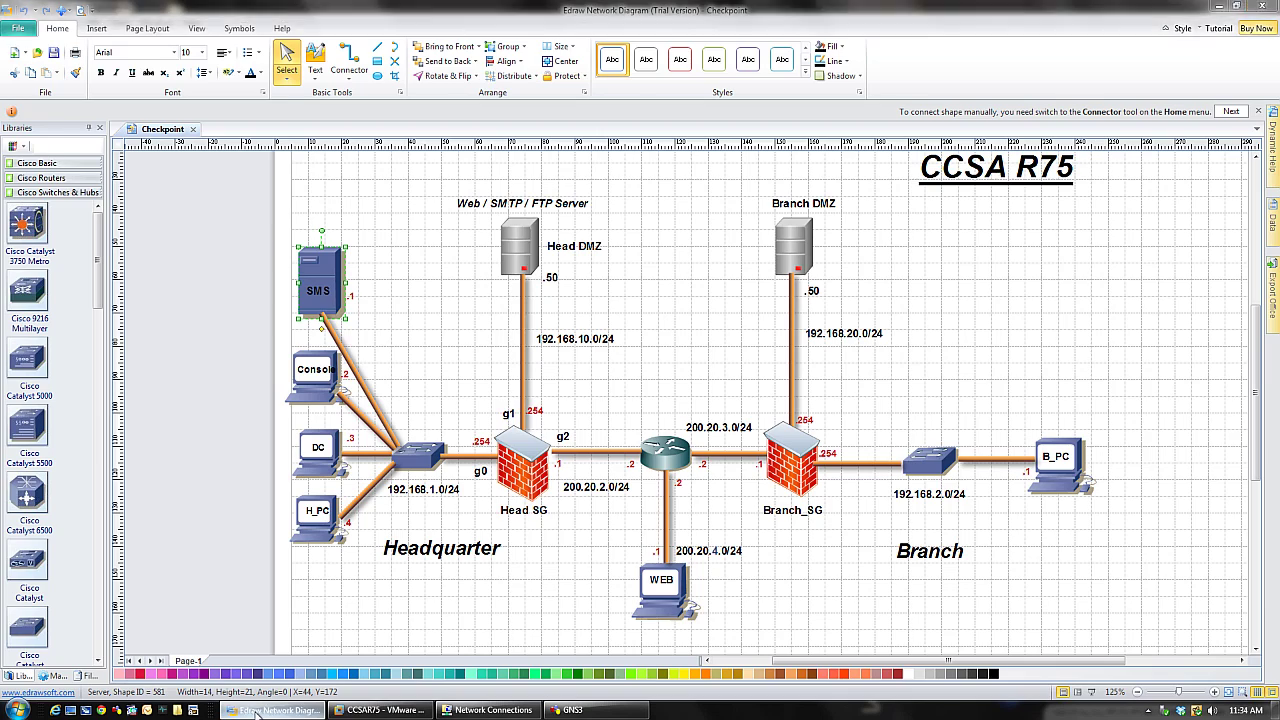
pyautogui.hotkey('alt', 'Tab')
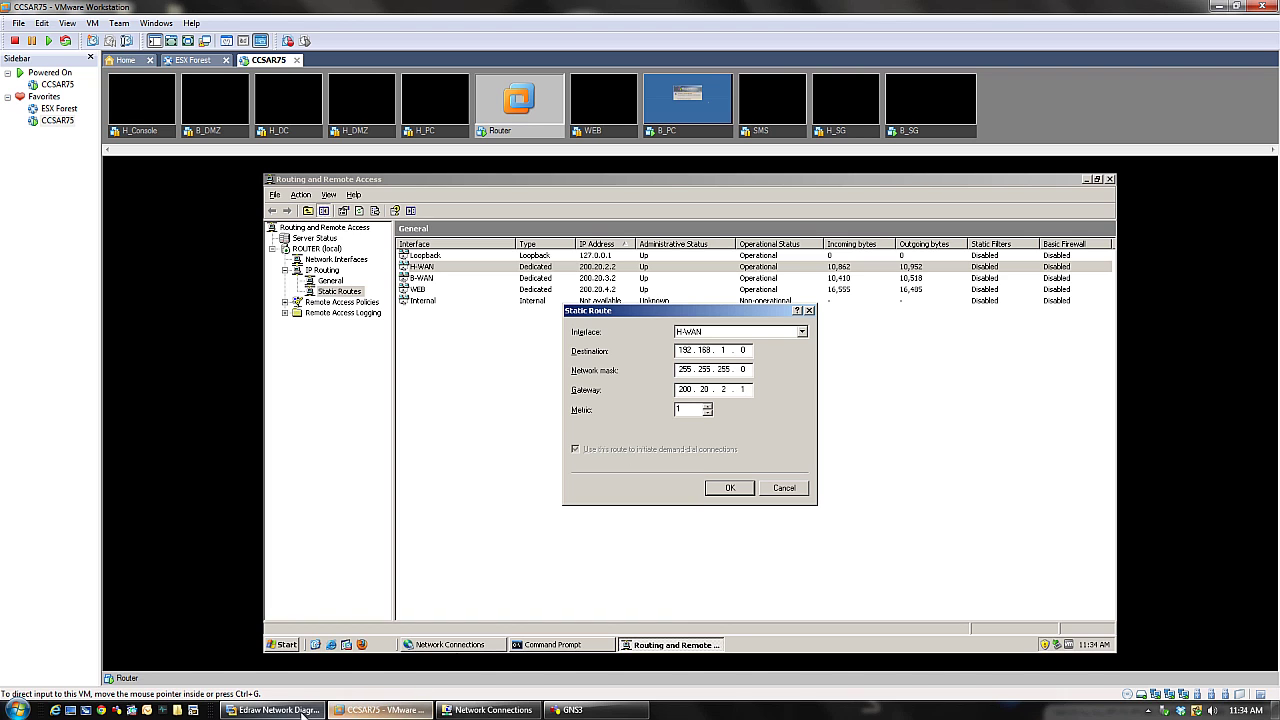
pyautogui.click(268, 710)
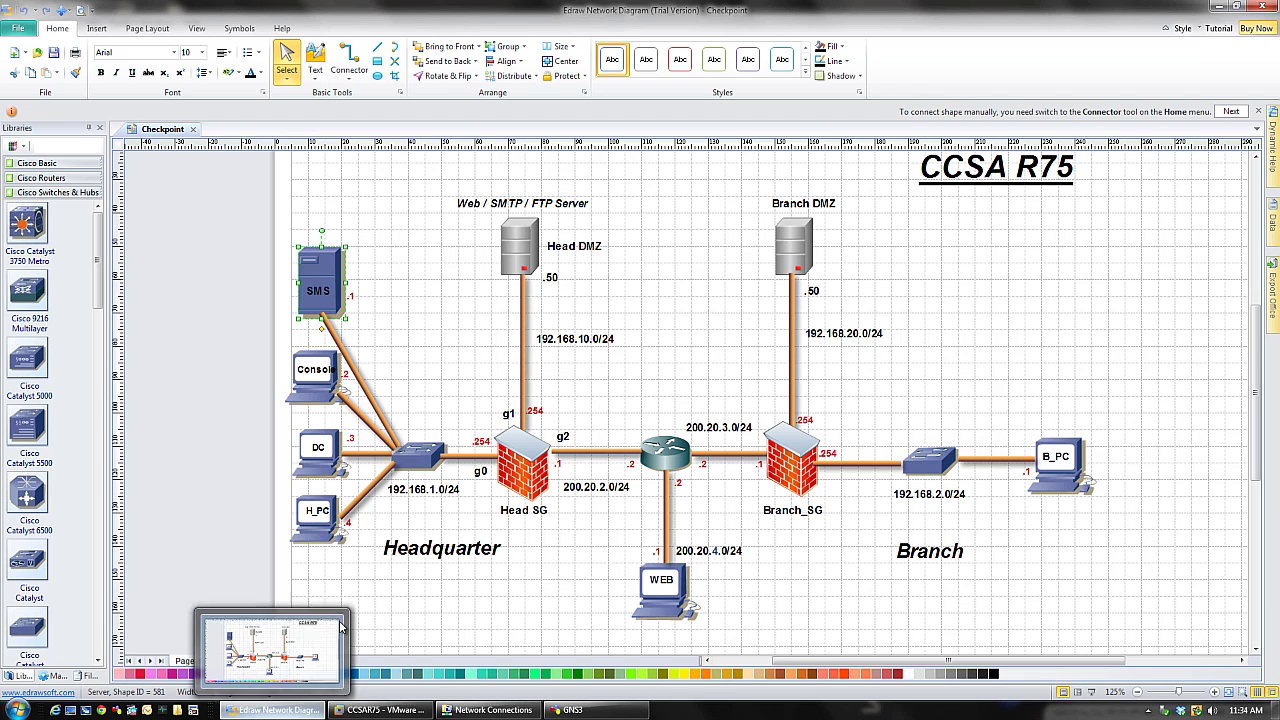
pyautogui.click(378, 710)
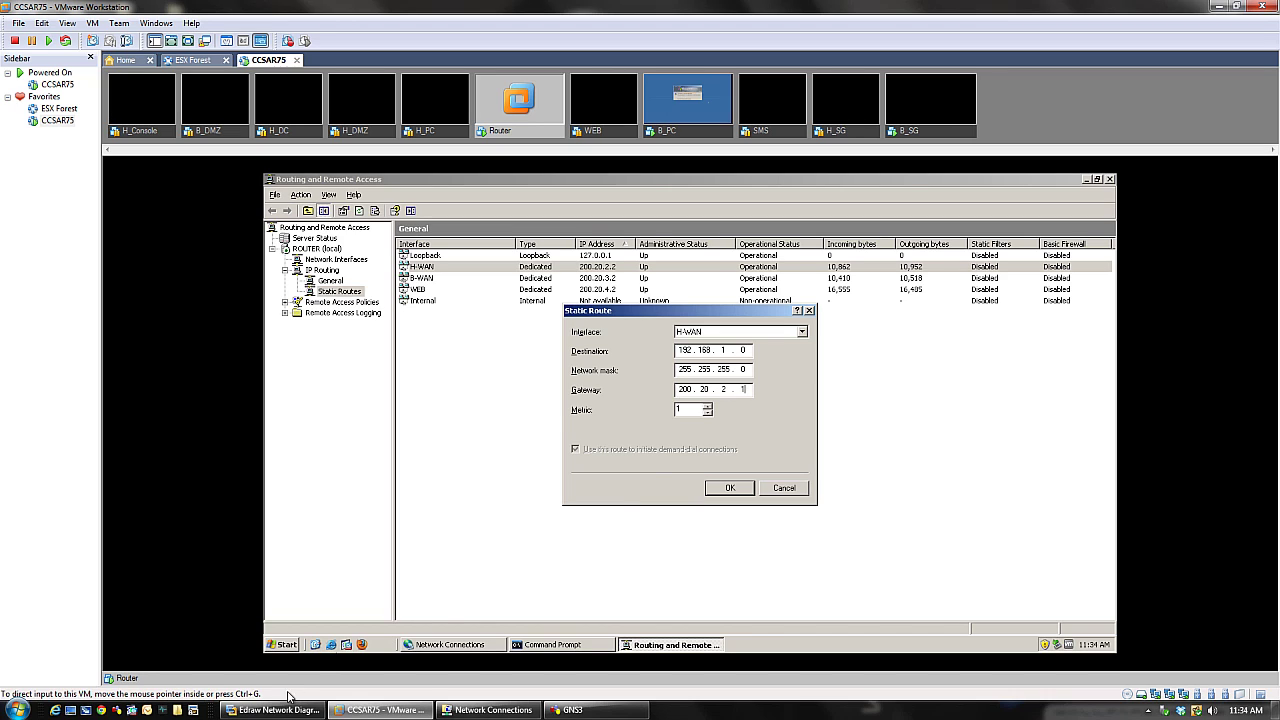
pyautogui.click(732, 490)
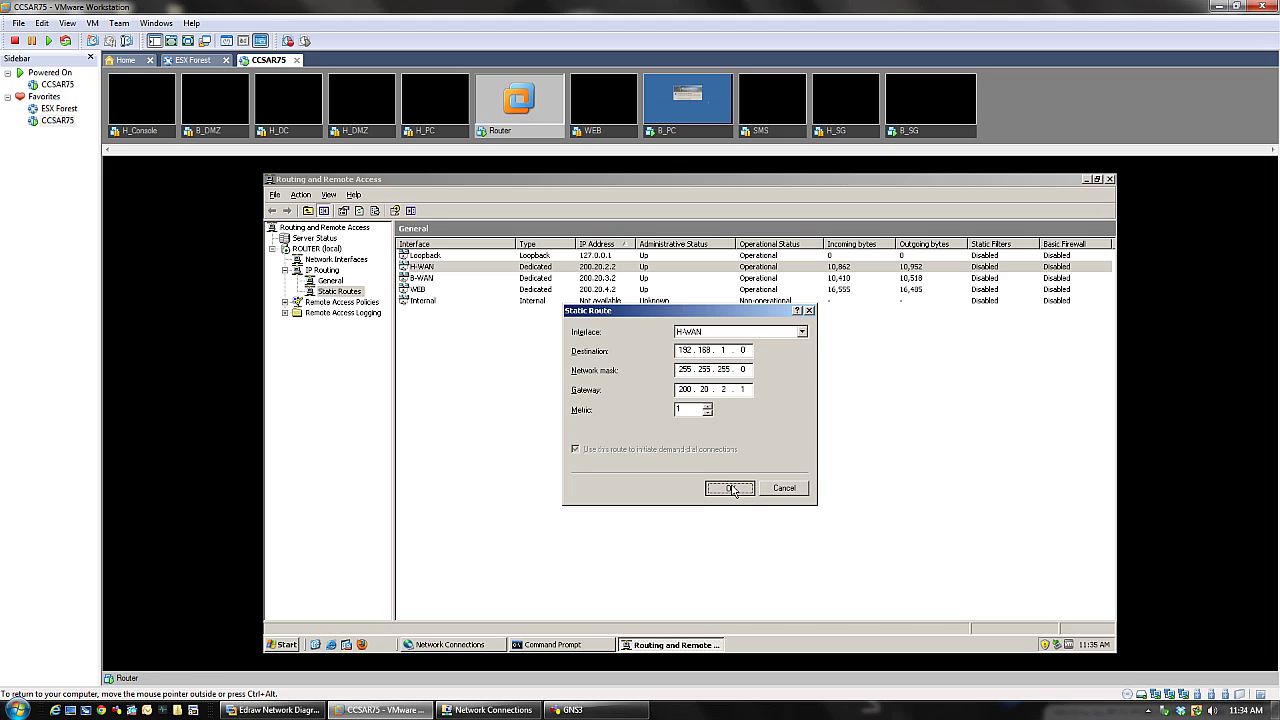
# - Create a second H-WAN route: destination 192.168.10.0, mask 255.255.255.0, gateway 200.20.2.1
pyautogui.click(340, 291)
pyautogui.rightClick(345, 291)
pyautogui.click(357, 299)
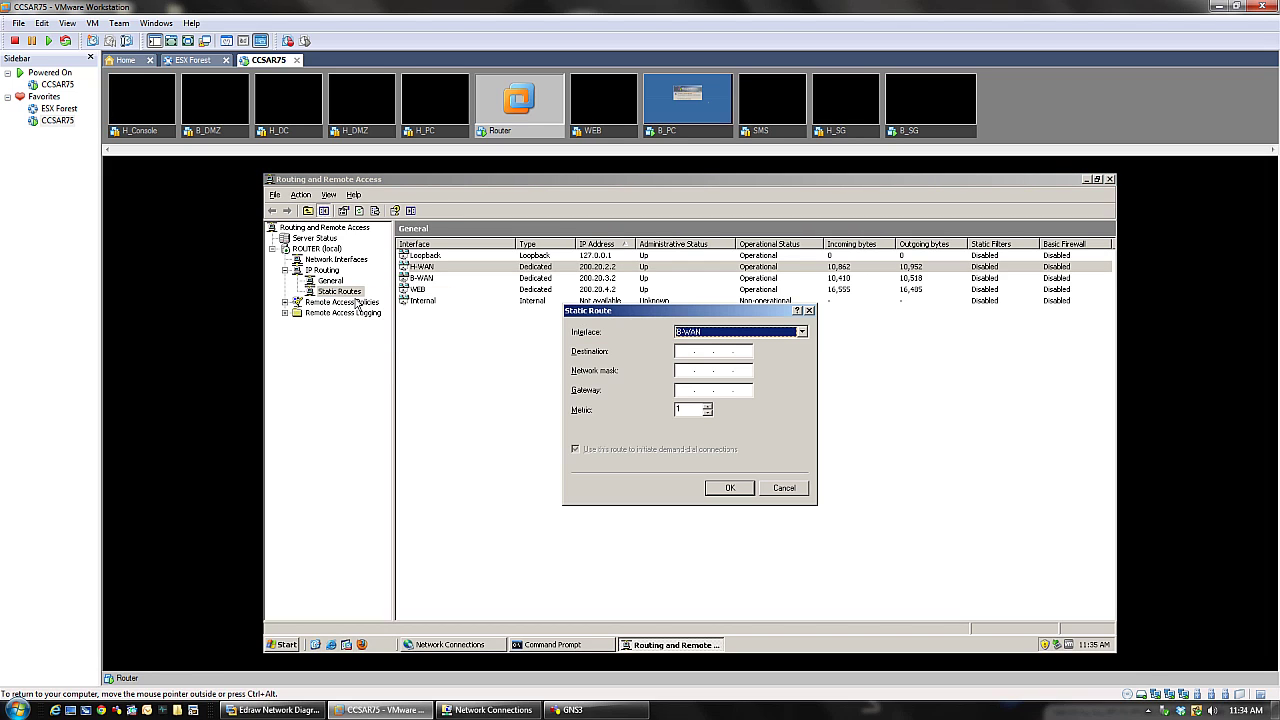
pyautogui.click(722, 333)
pyautogui.click(718, 349)
pyautogui.click(687, 353)
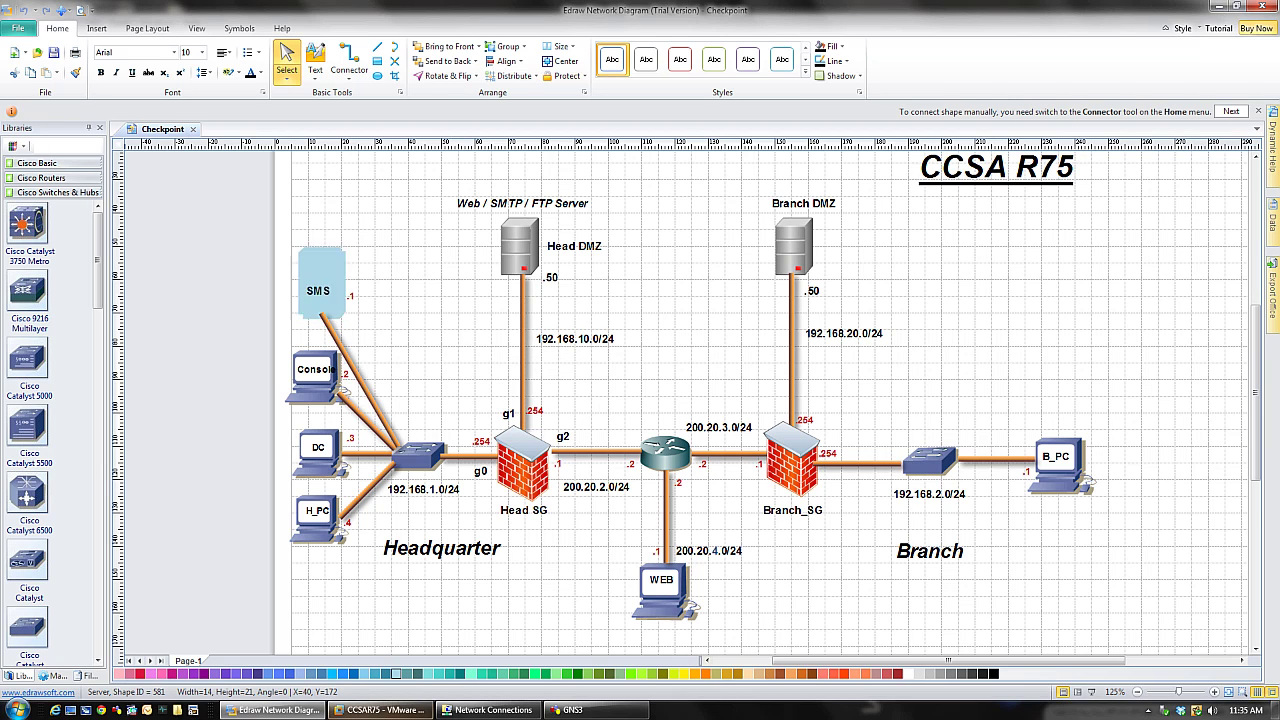
pyautogui.hotkey('alt', 'Tab')
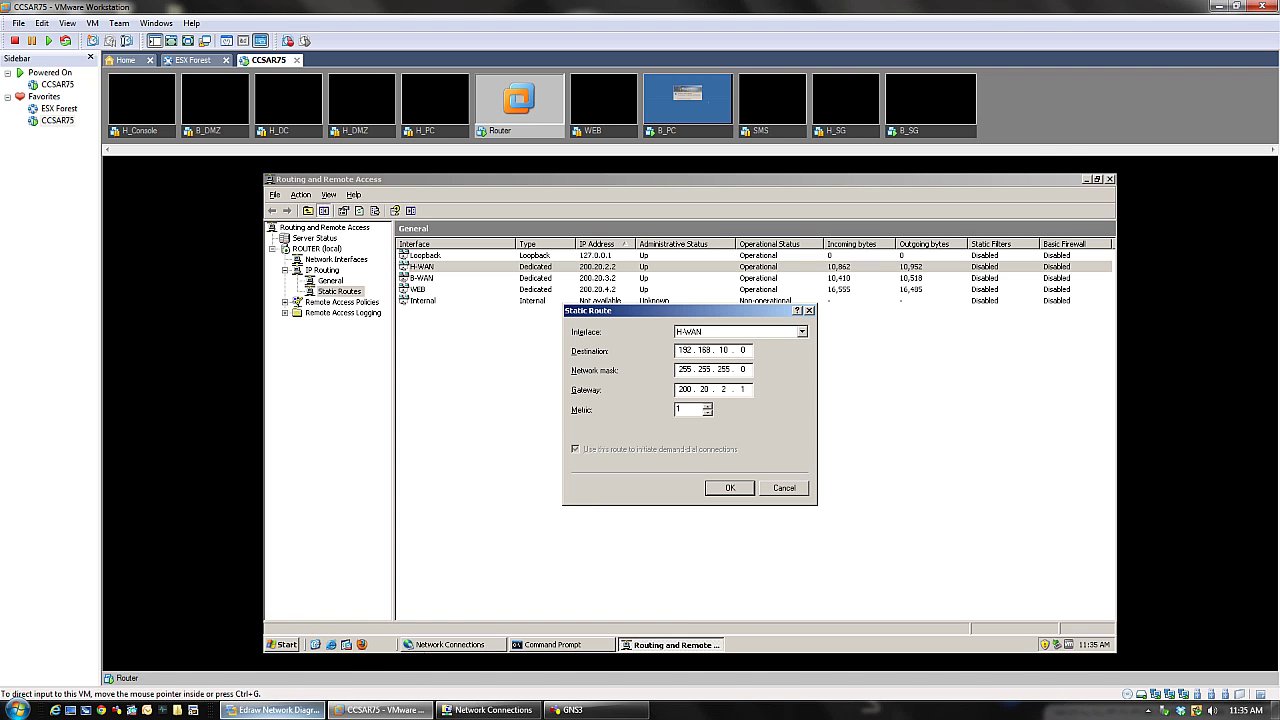
pyautogui.click(272, 710)
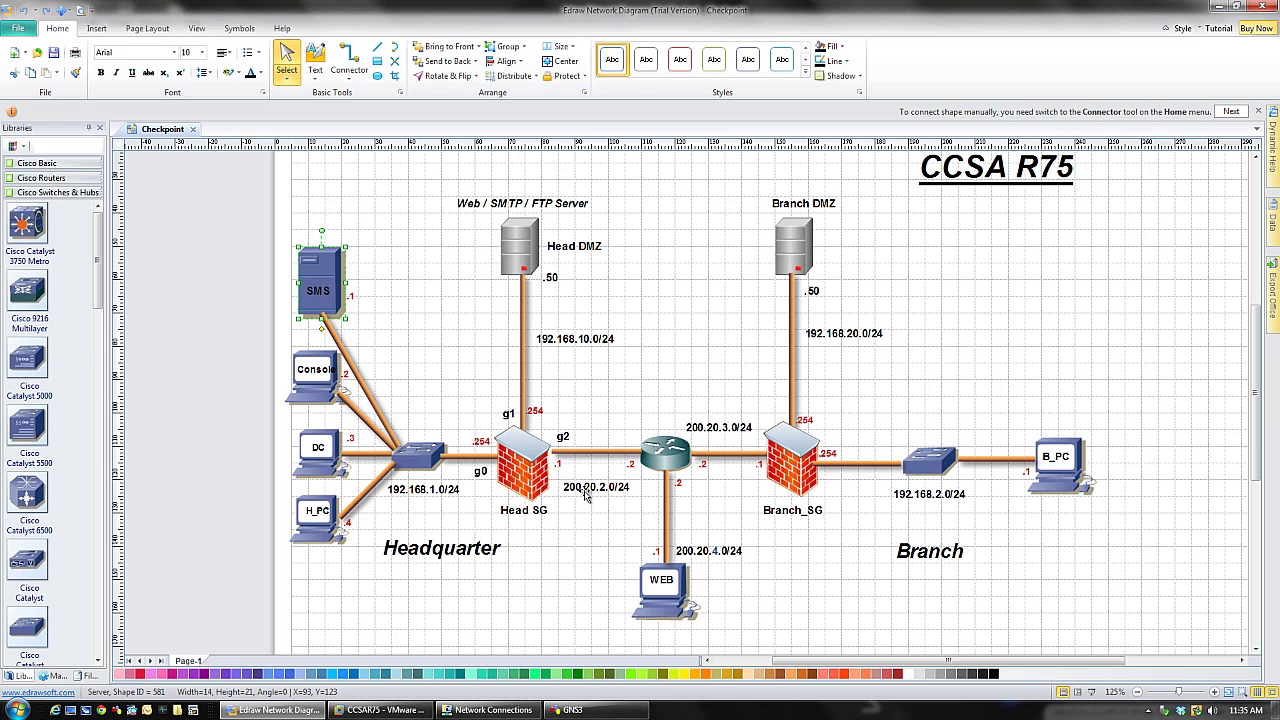
pyautogui.click(288, 712)
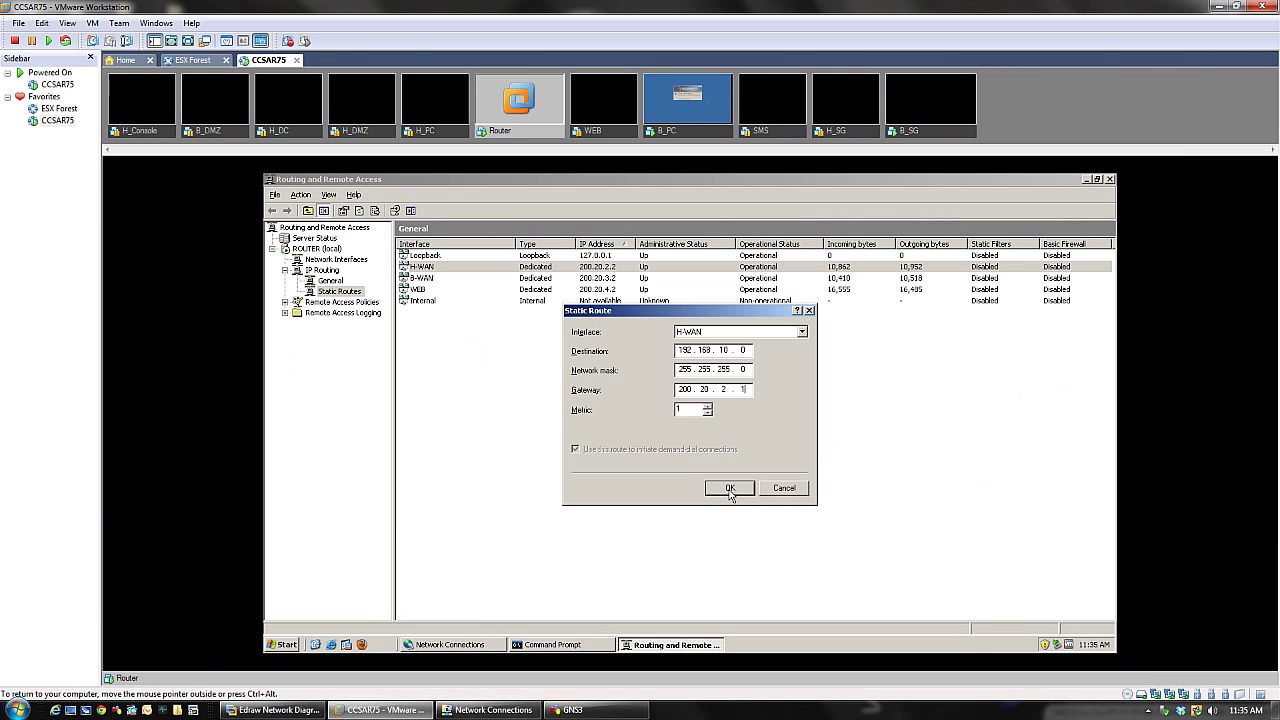
pyautogui.click(731, 489)
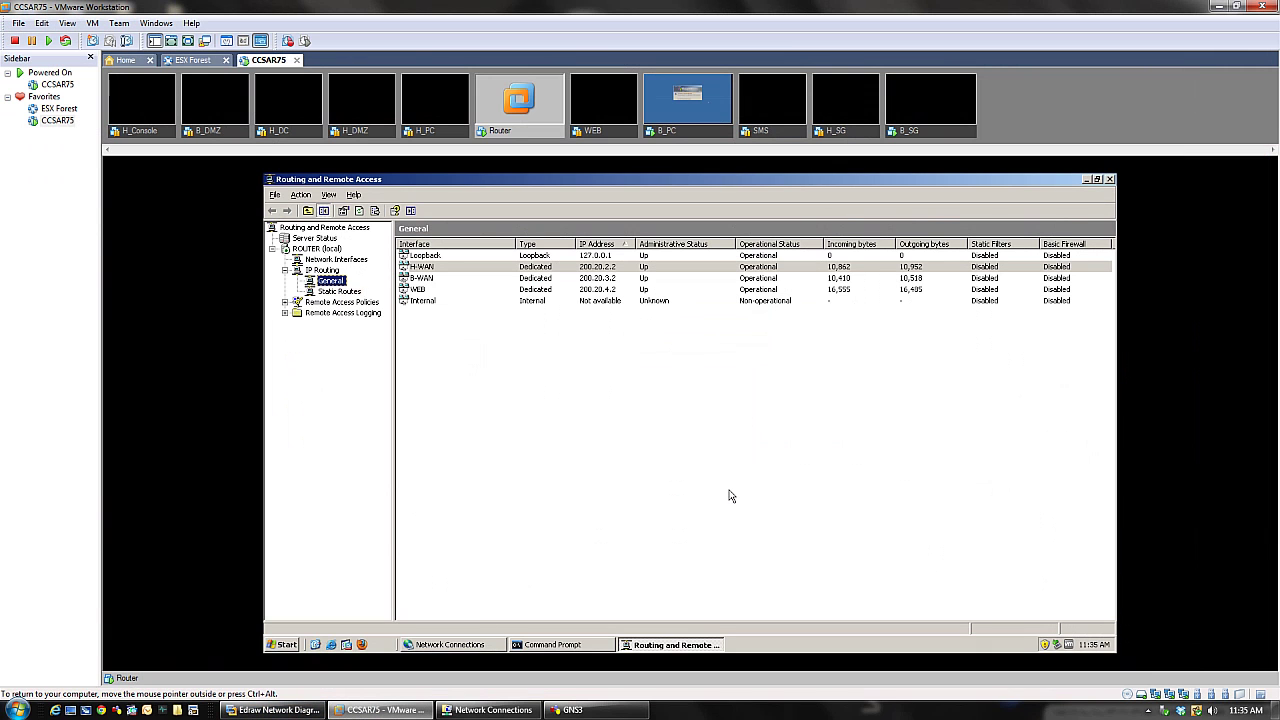
pyautogui.rightClick(340, 290)
# - Save a B-WAN route to 192.168.2.0, mask 255.255.255.0, gateway 200.20.3.1, using the diagram
pyautogui.click(380, 296)
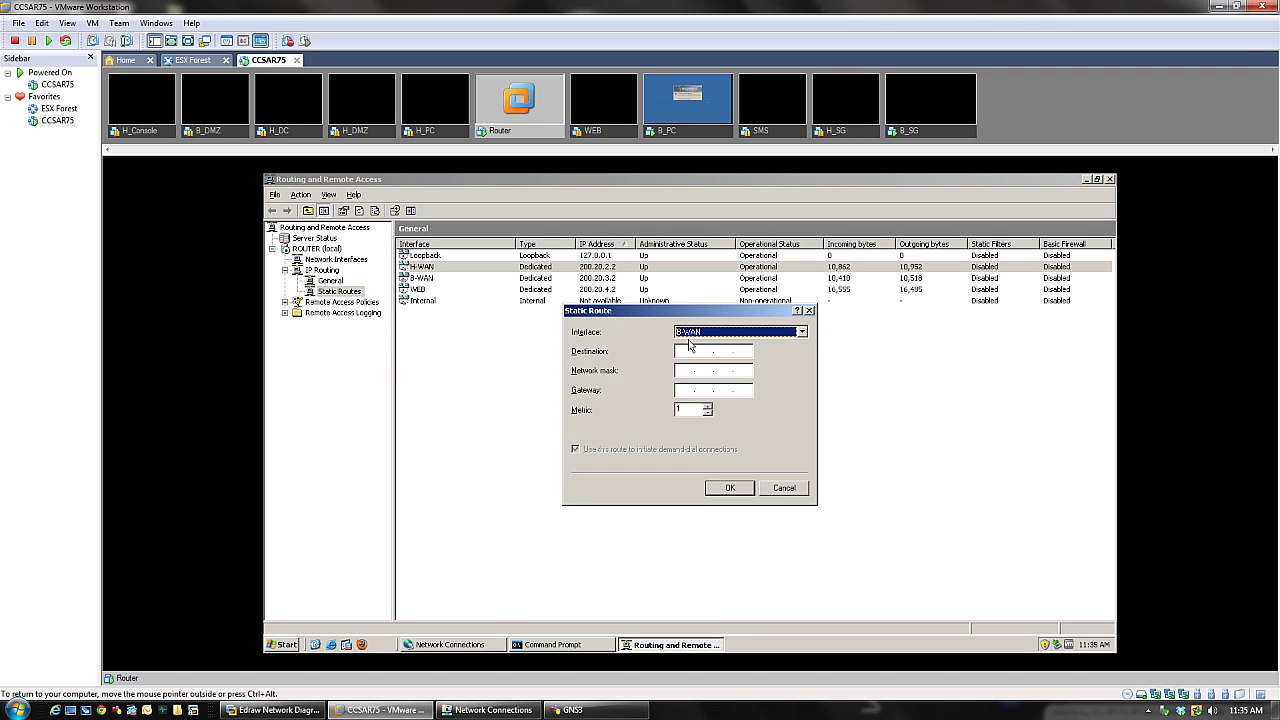
pyautogui.click(272, 710)
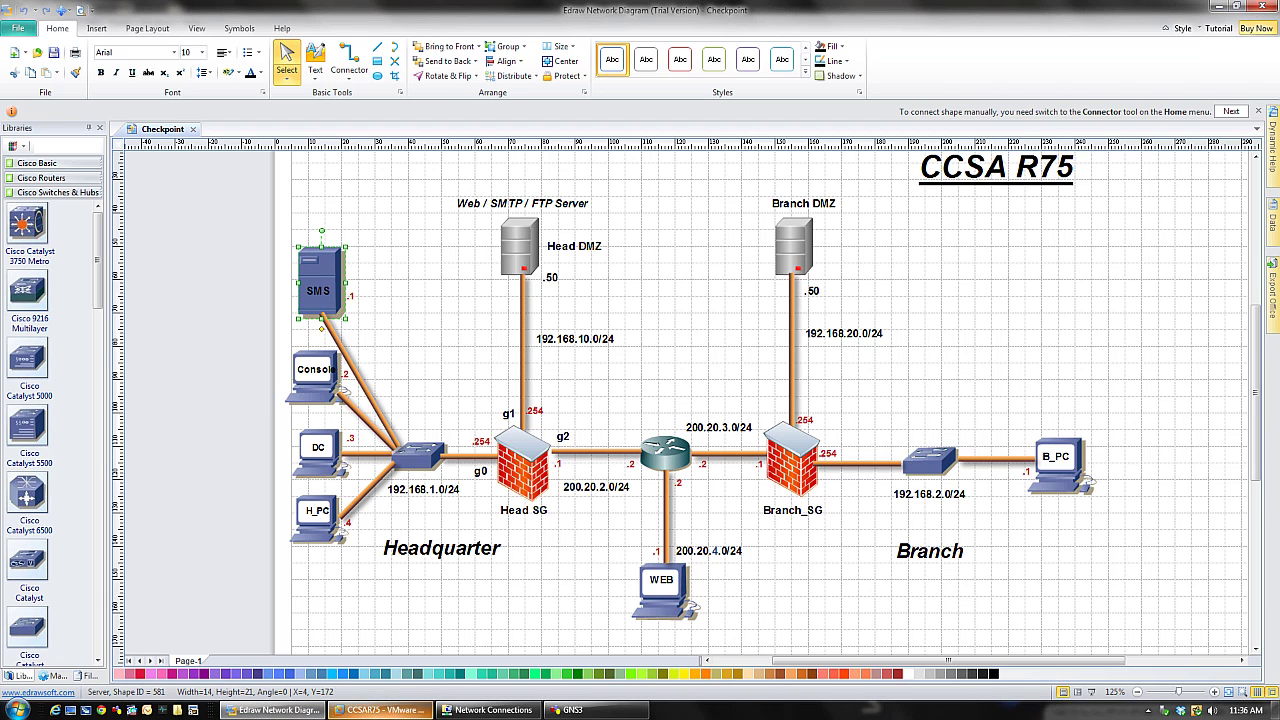
pyautogui.click(380, 710)
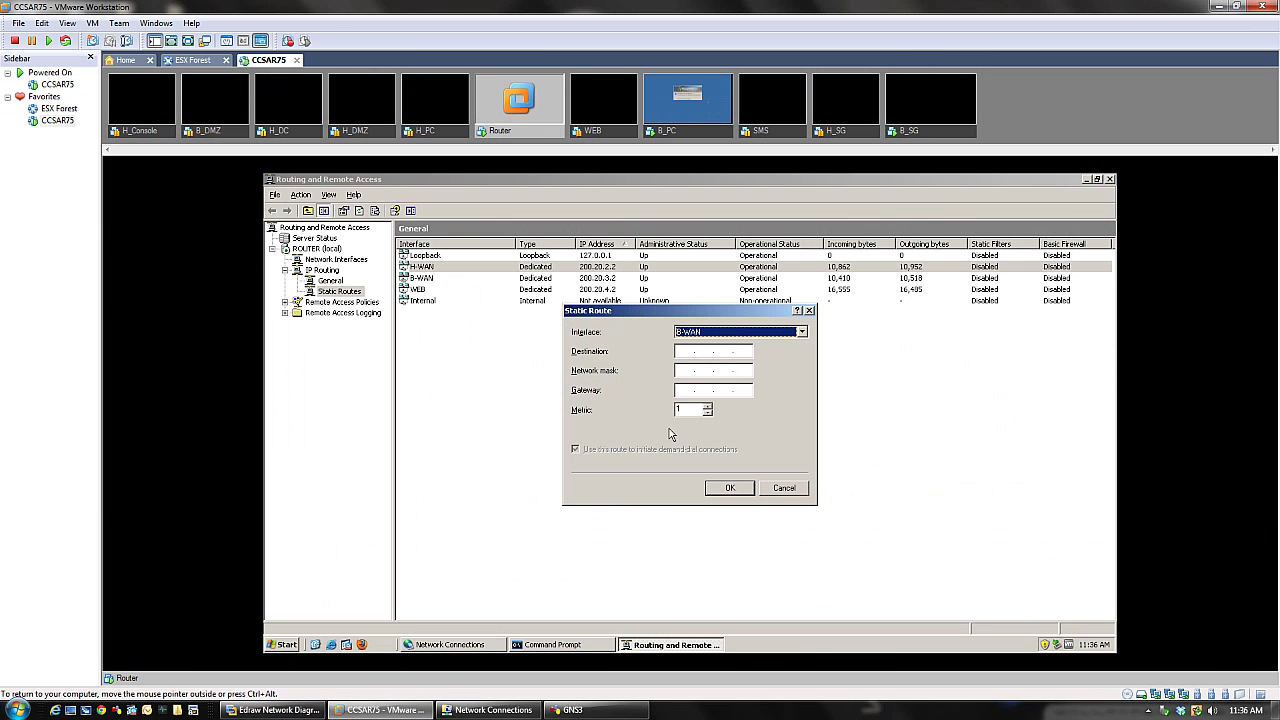
pyautogui.click(680, 351)
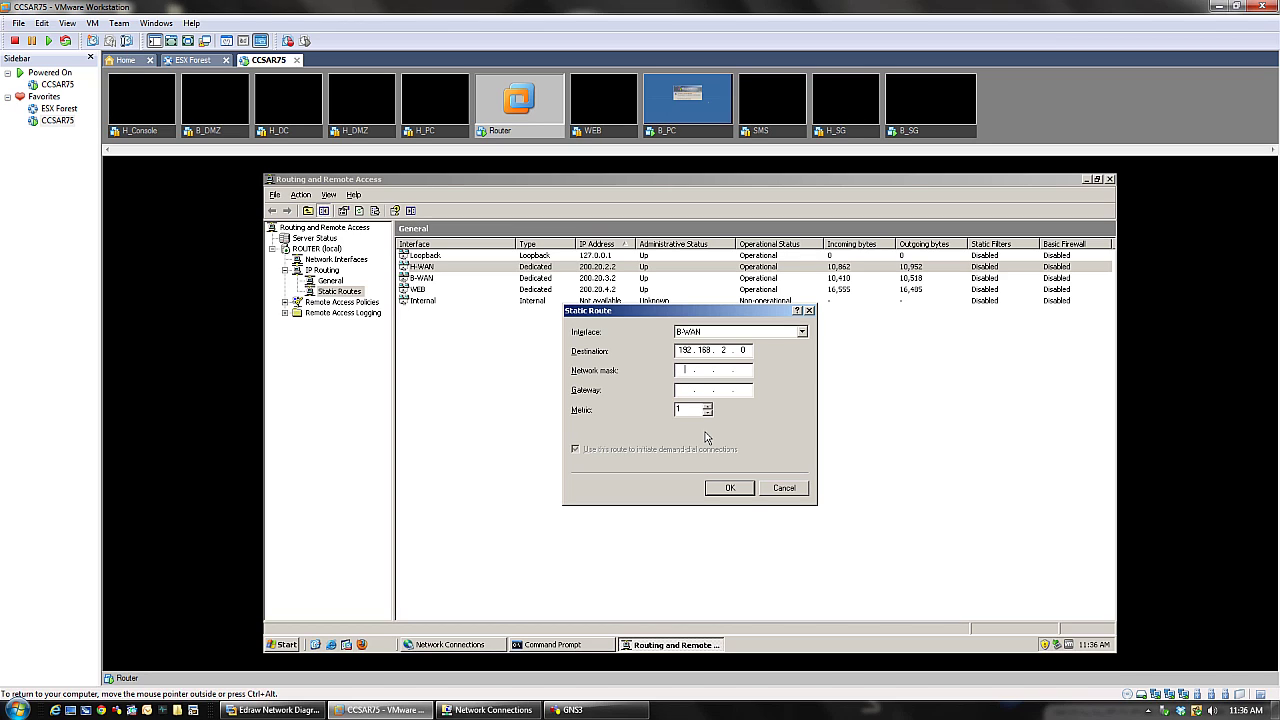
pyautogui.write('255')
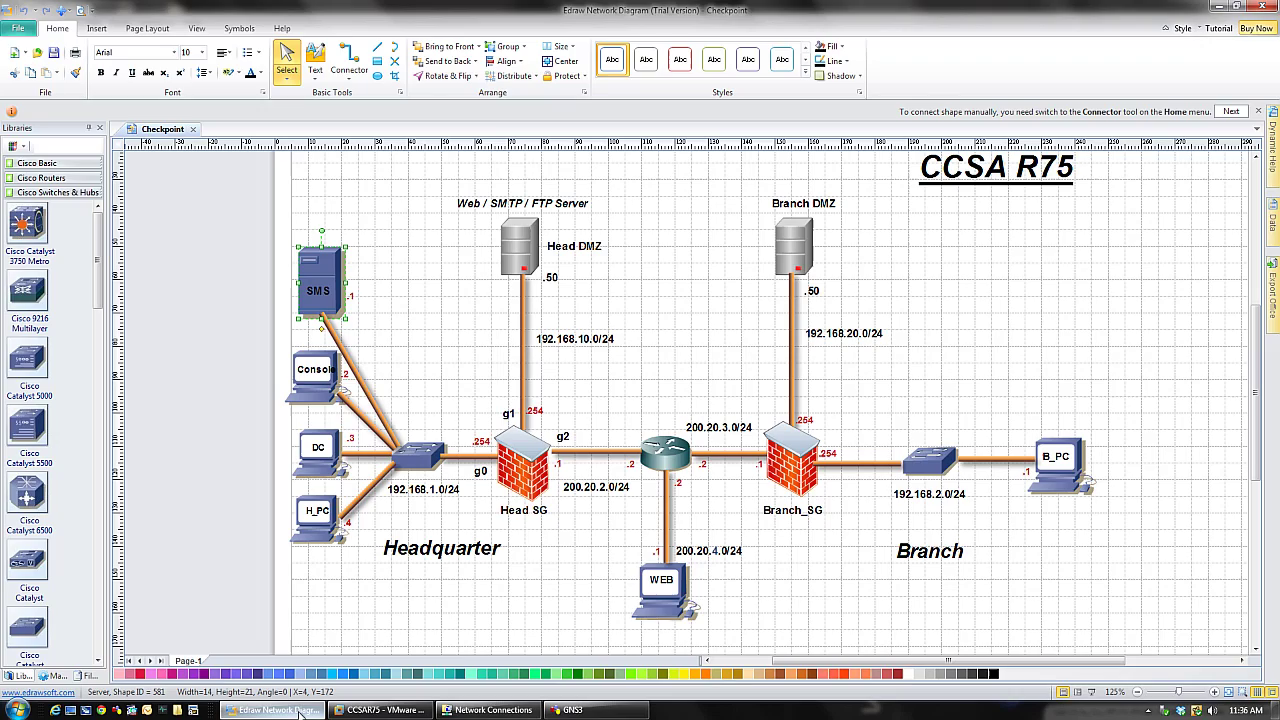
pyautogui.click(275, 710)
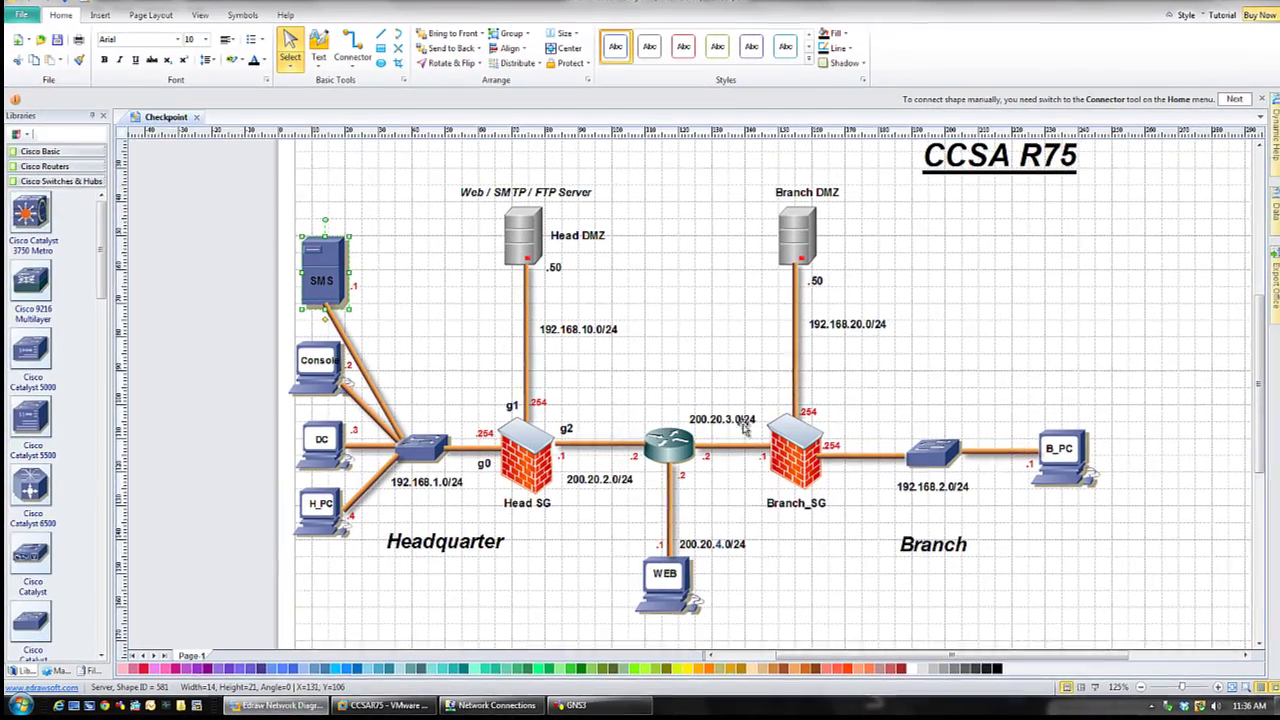
pyautogui.click(383, 705)
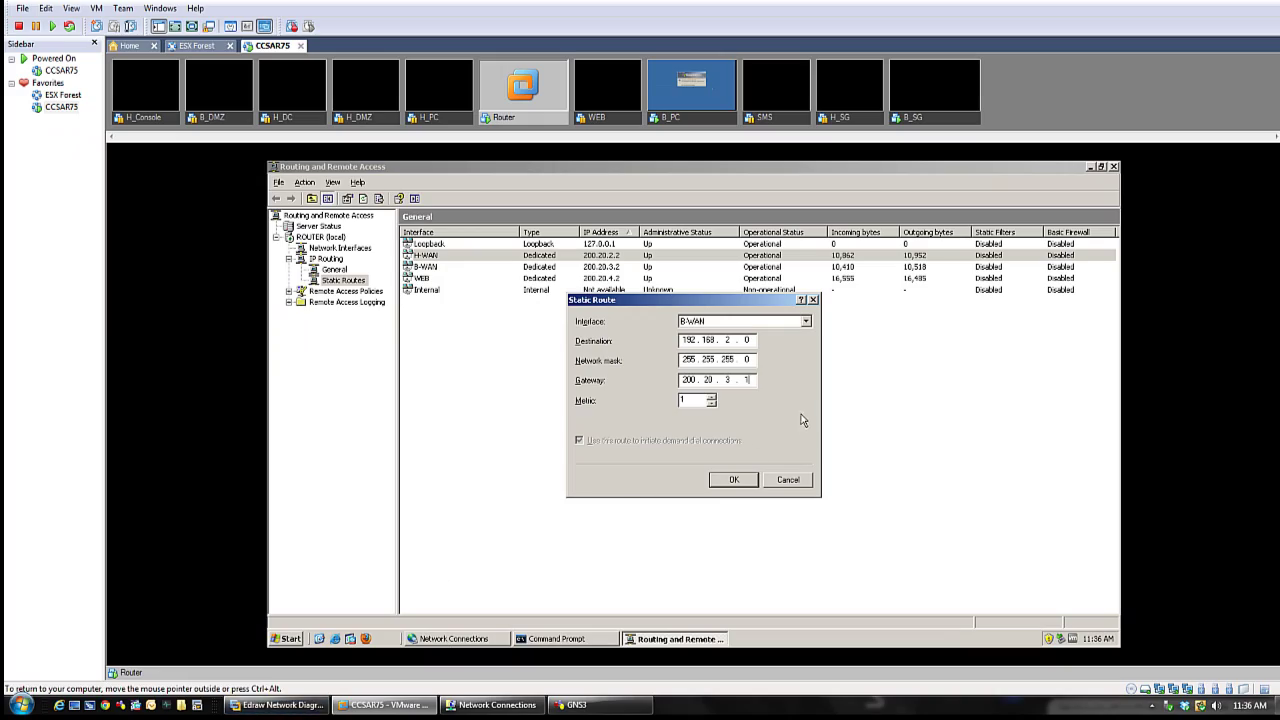
pyautogui.click(726, 484)
# - Add a Router static route on B-WAN to 192.168.20.0, mask 255.255.255.0, via 200.20.3.1
pyautogui.rightClick(341, 279)
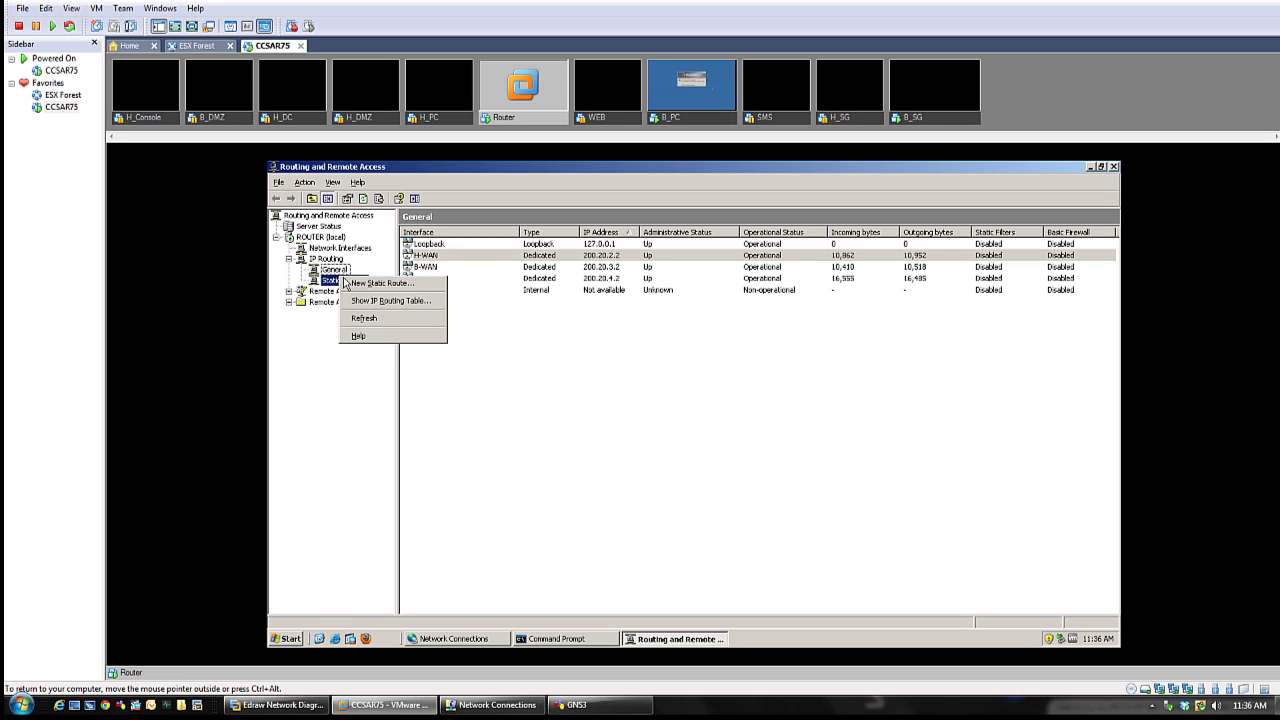
pyautogui.click(380, 284)
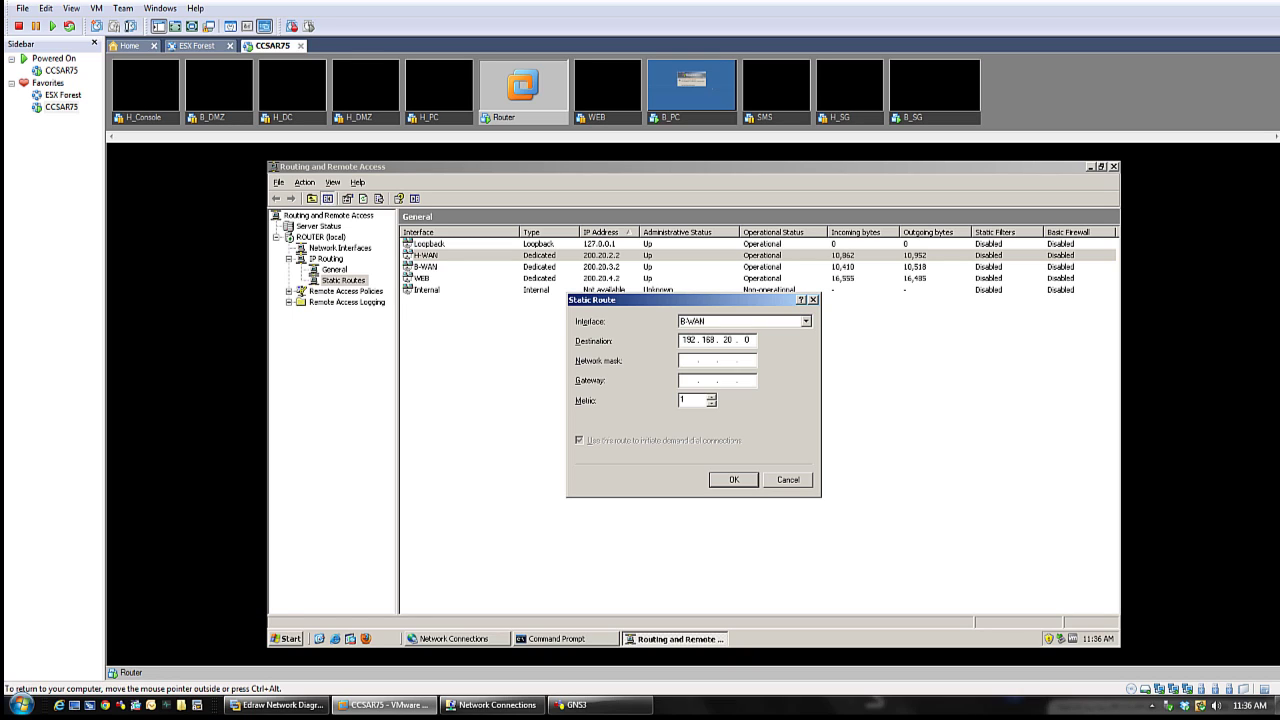
pyautogui.write('5 . 255 . 255 . 0')
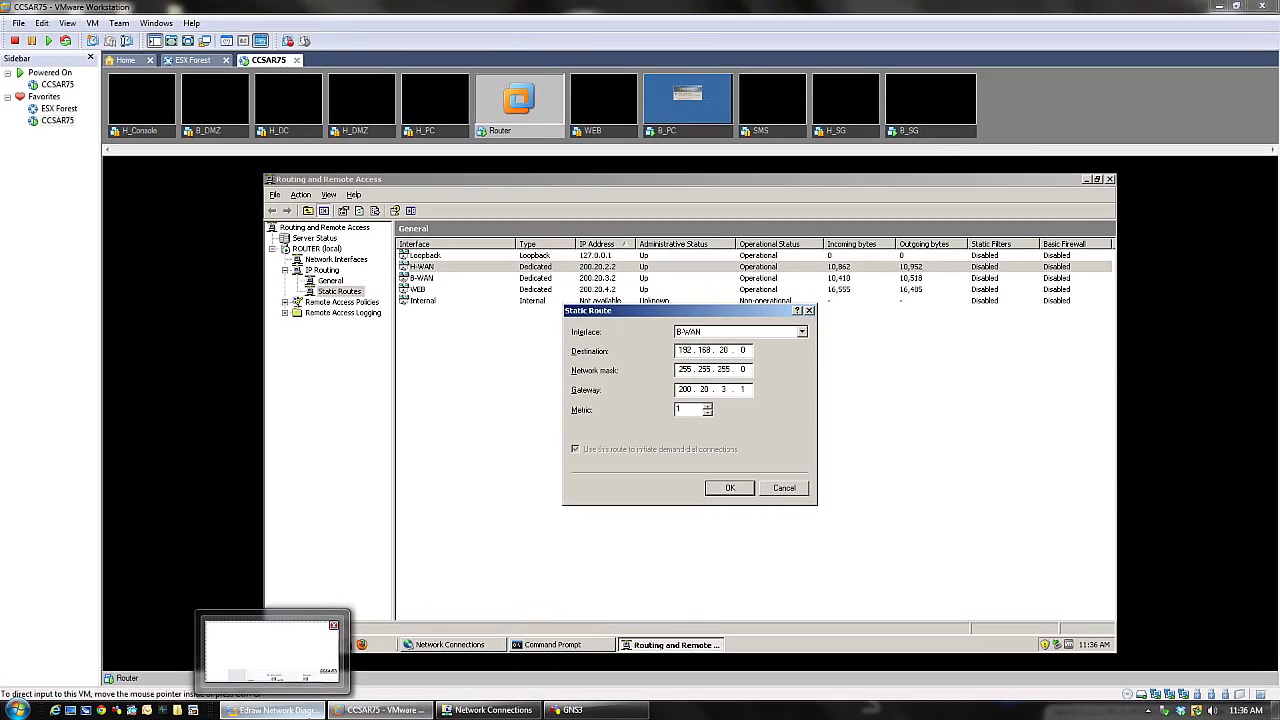
pyautogui.click(275, 709)
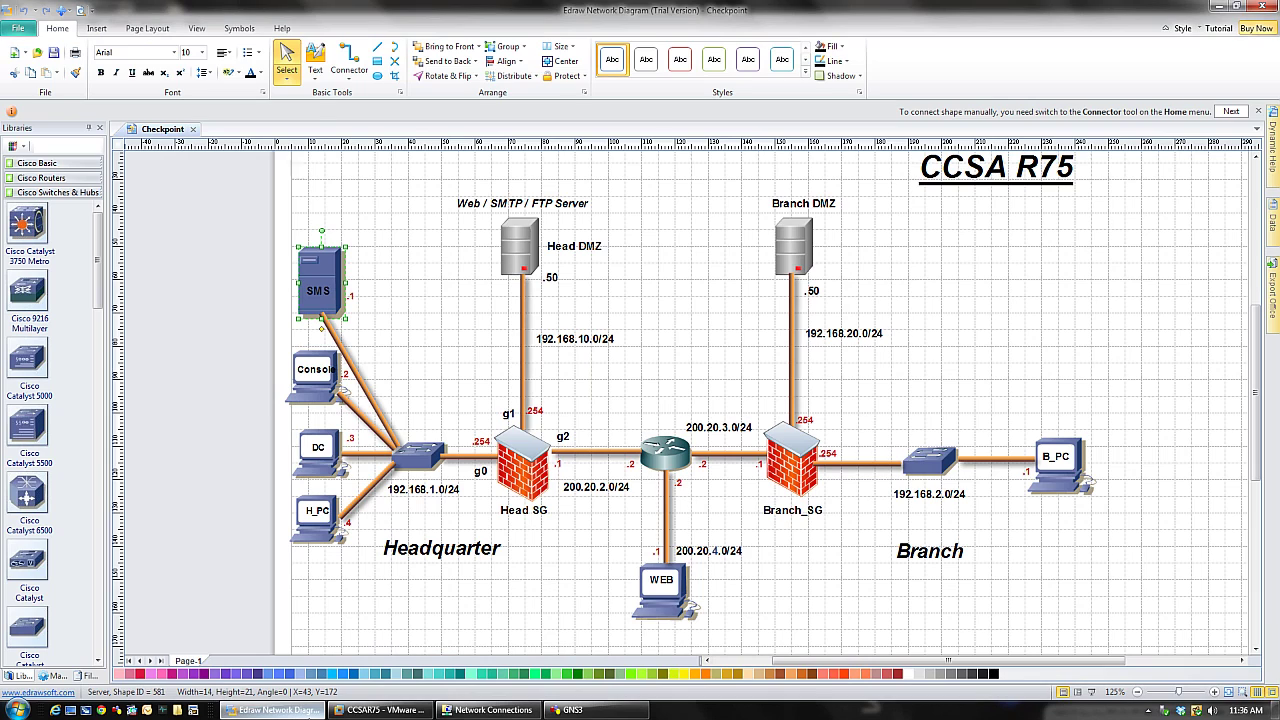
pyautogui.hotkey('alt', 'Tab')
# - Confirm the new route and sort the four static routes by destination, 192.168.1.0 to 192.168.20.0
pyautogui.click(731, 486)
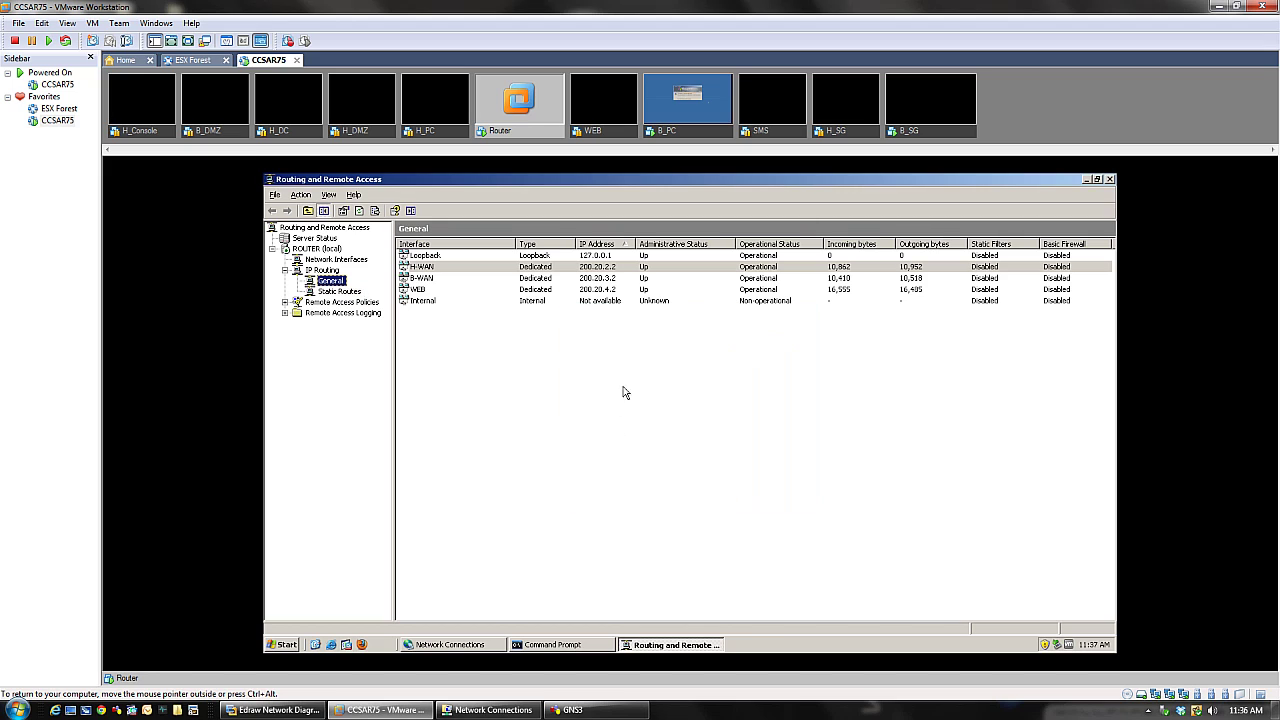
pyautogui.click(340, 292)
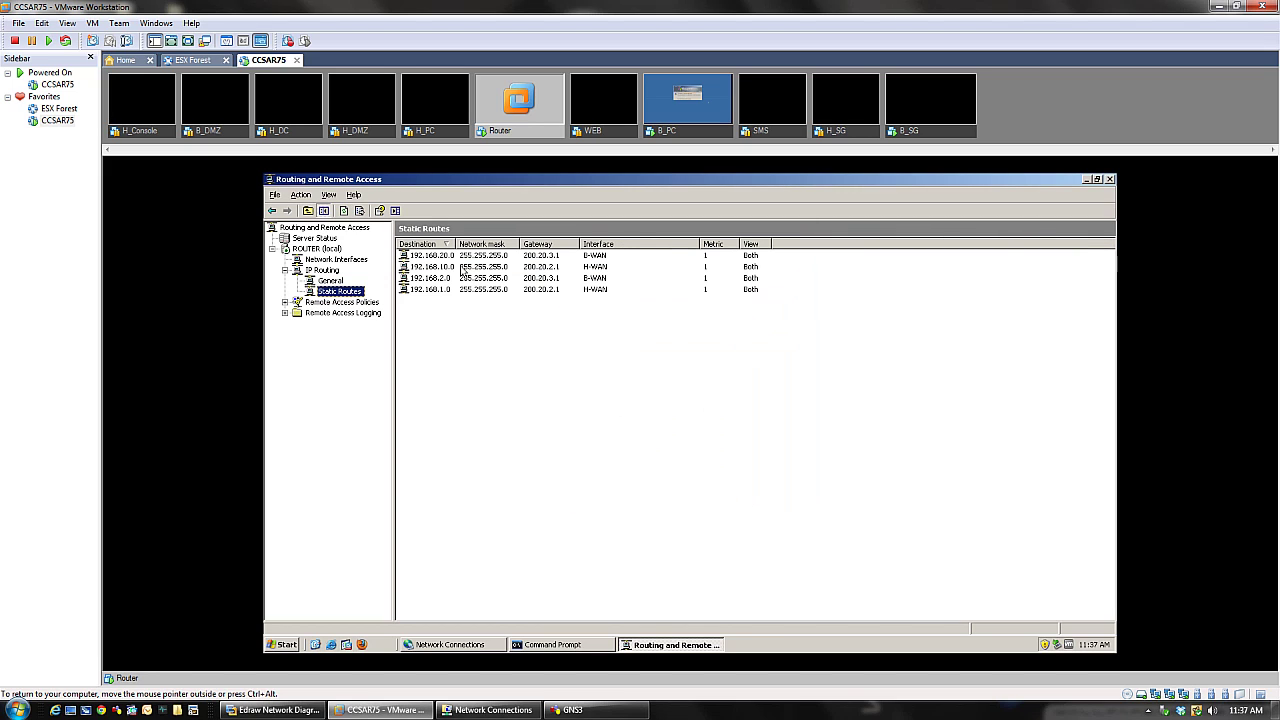
pyautogui.click(544, 291)
pyautogui.click(436, 245)
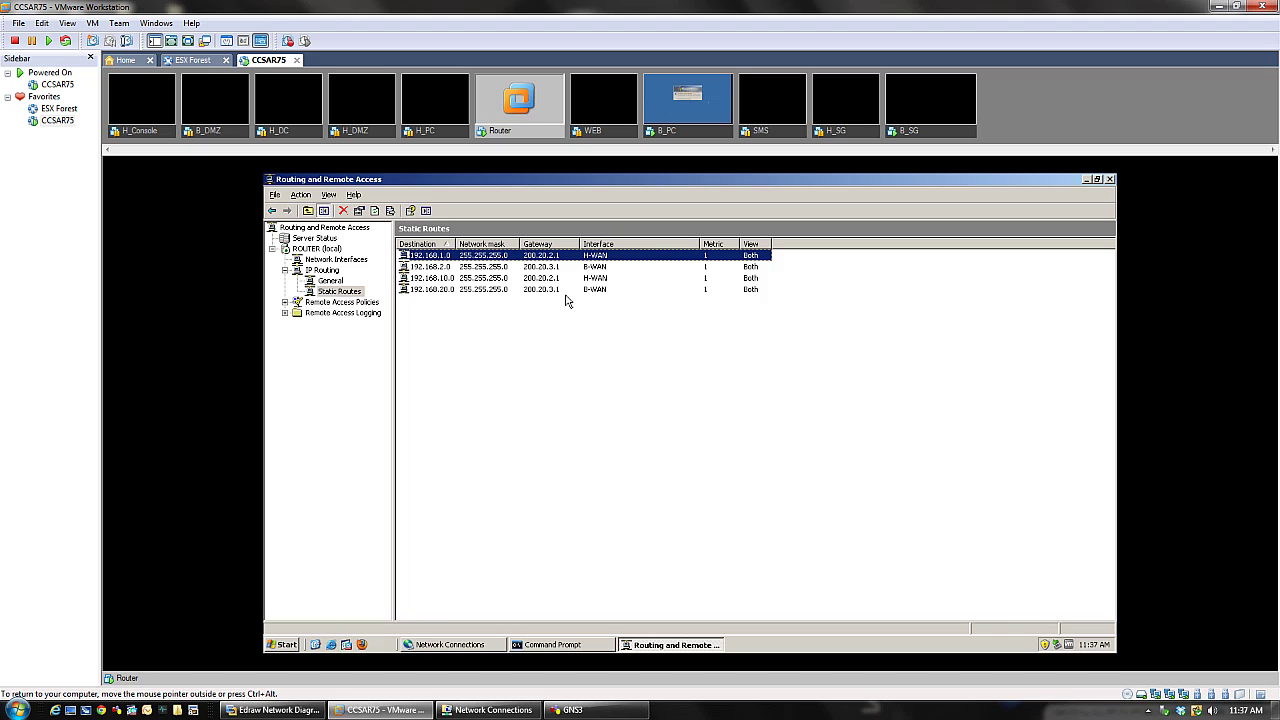
pyautogui.click(504, 347)
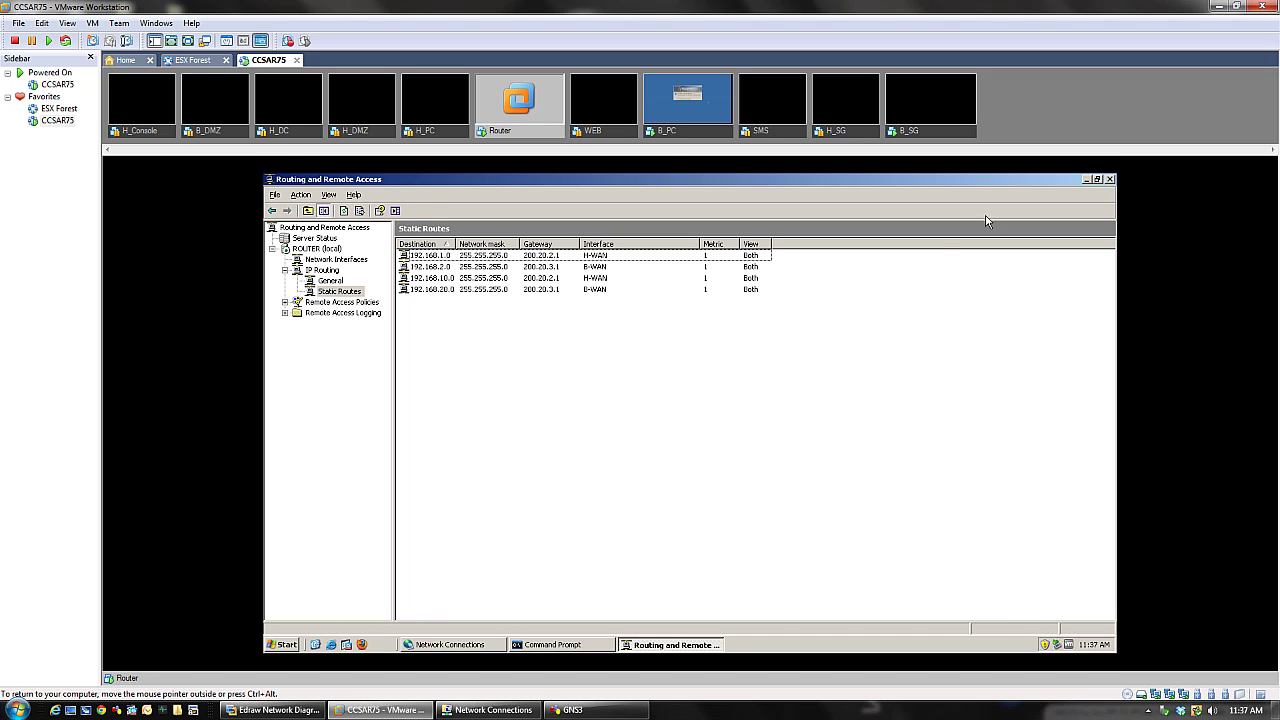
# - Close Routing and Remote Access, minimize the Command Prompt, and bring up the B_PC console
pyautogui.click(1110, 180)
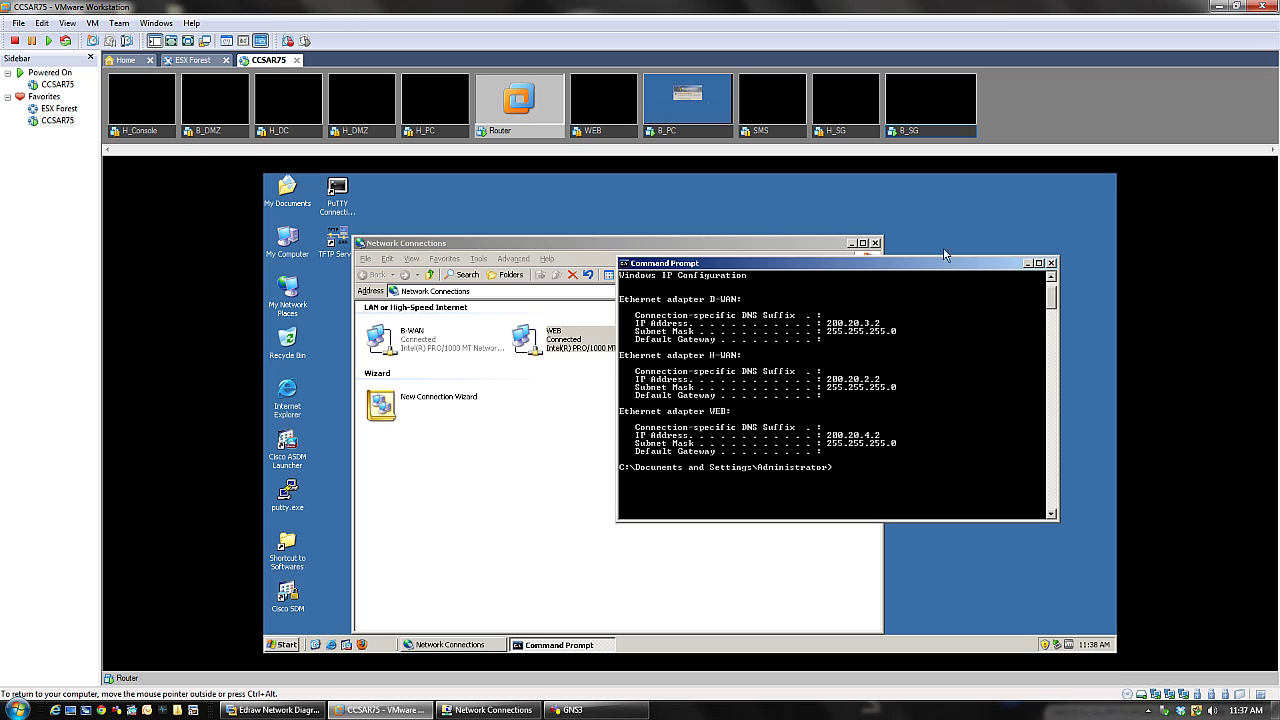
pyautogui.click(1027, 264)
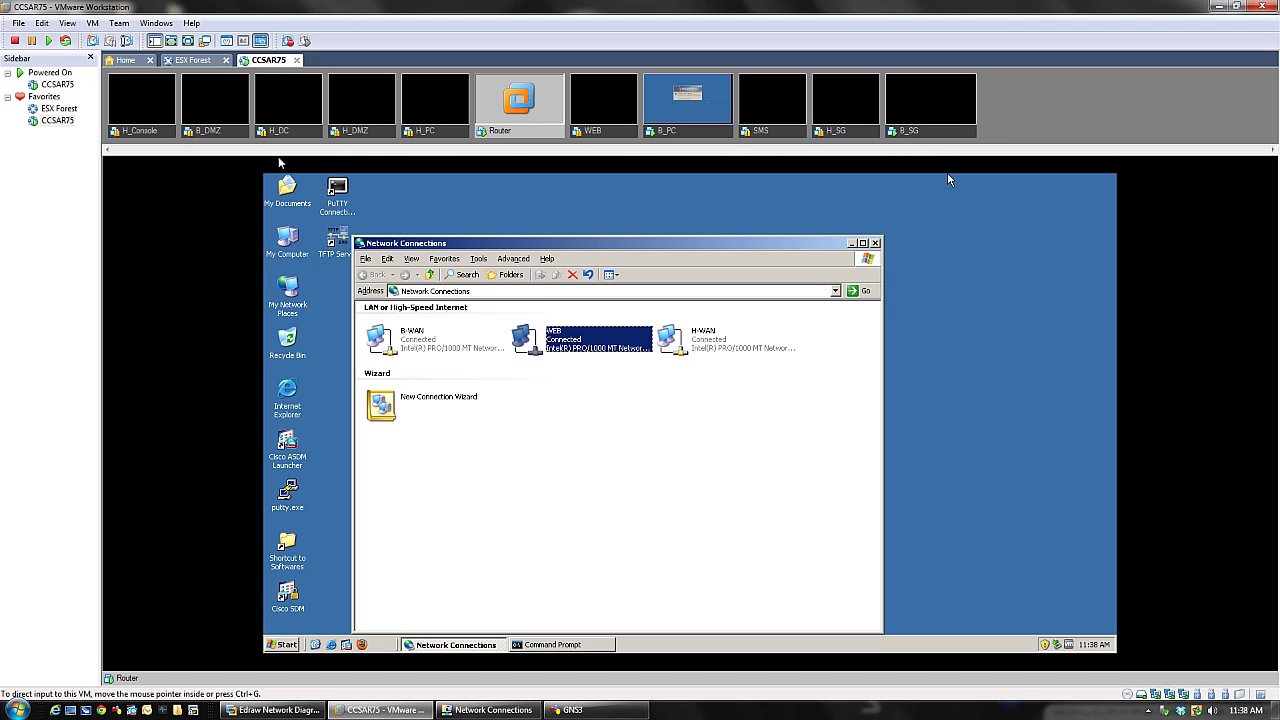
pyautogui.click(688, 125)
# - Unlock B_PC with Ctrl+Alt+Ins, log on as Administrator, and launch Internet Explorer
pyautogui.click(886, 451)
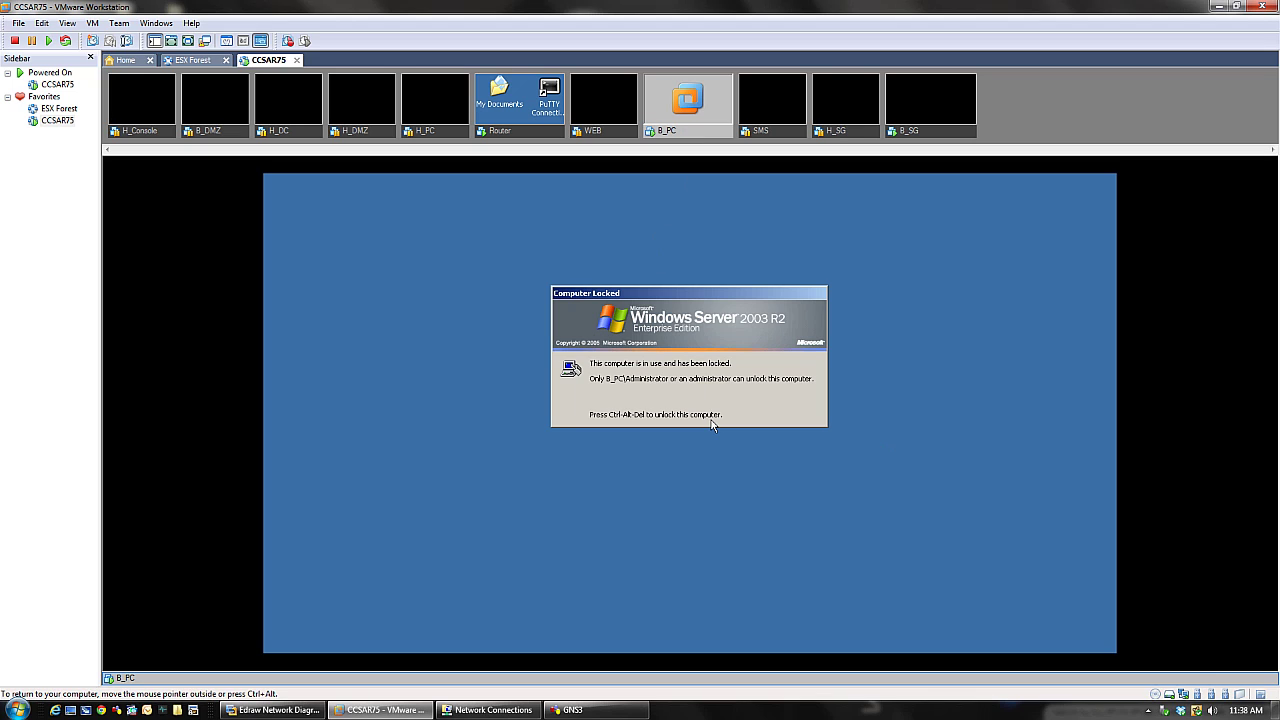
pyautogui.press('ctrl+alt+Insert')
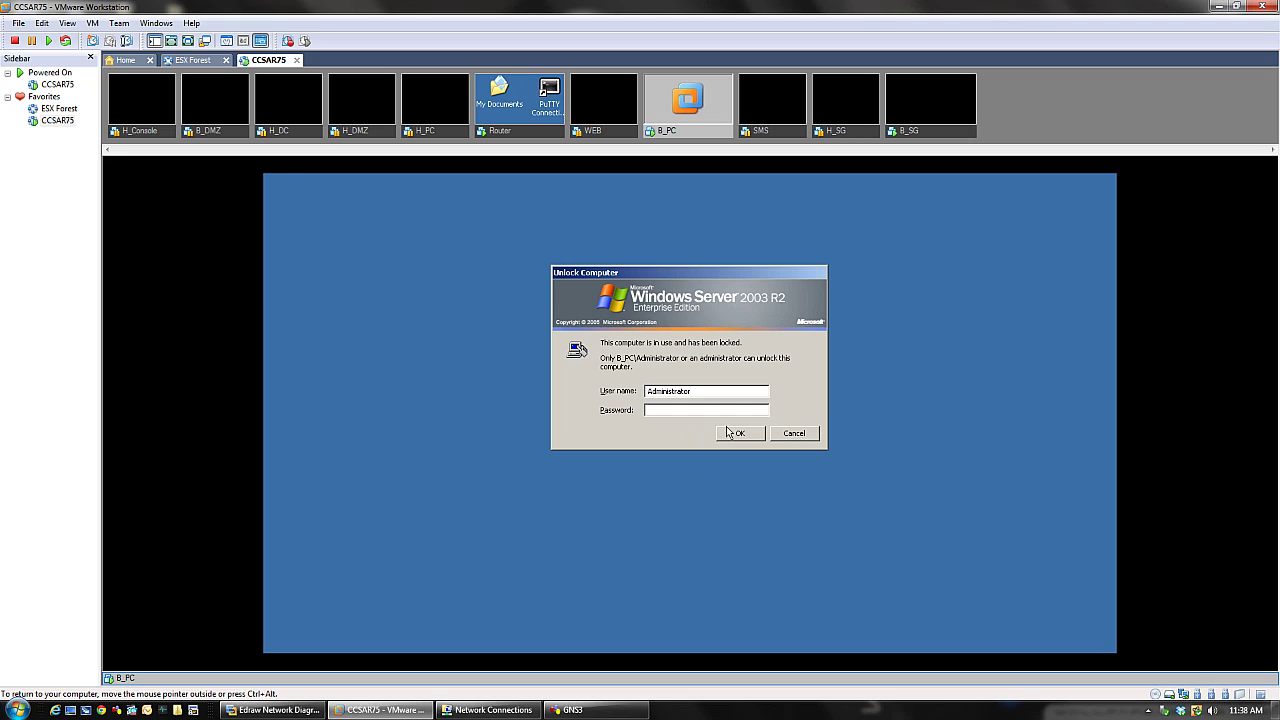
pyautogui.click(733, 432)
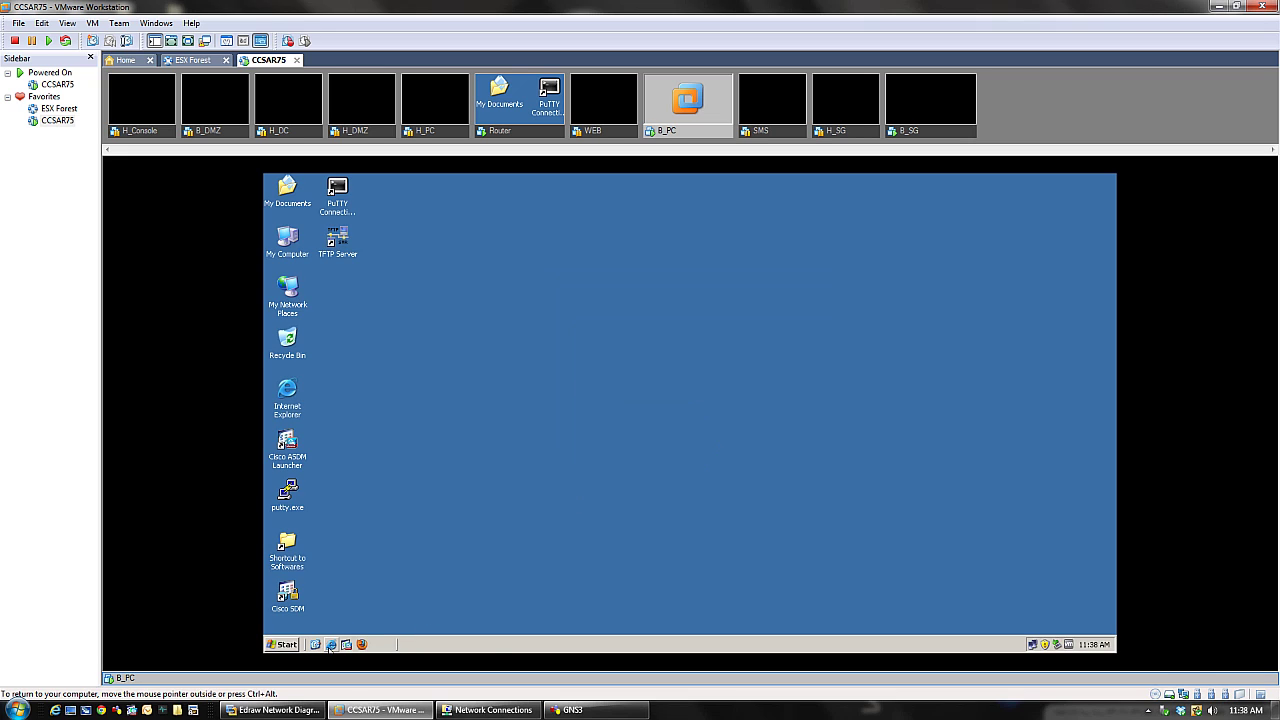
pyautogui.click(331, 644)
# - Consult the network diagram and the host's network connections before returning to B_PC
pyautogui.click(478, 227)
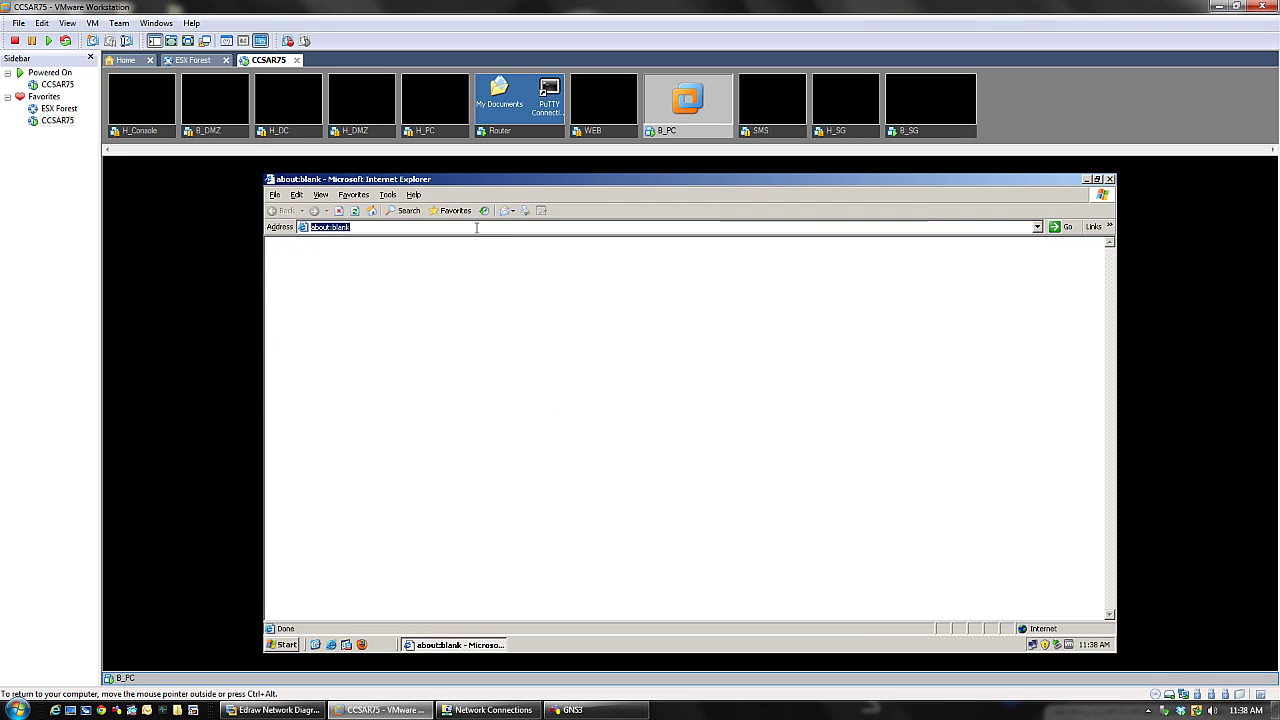
pyautogui.click(262, 712)
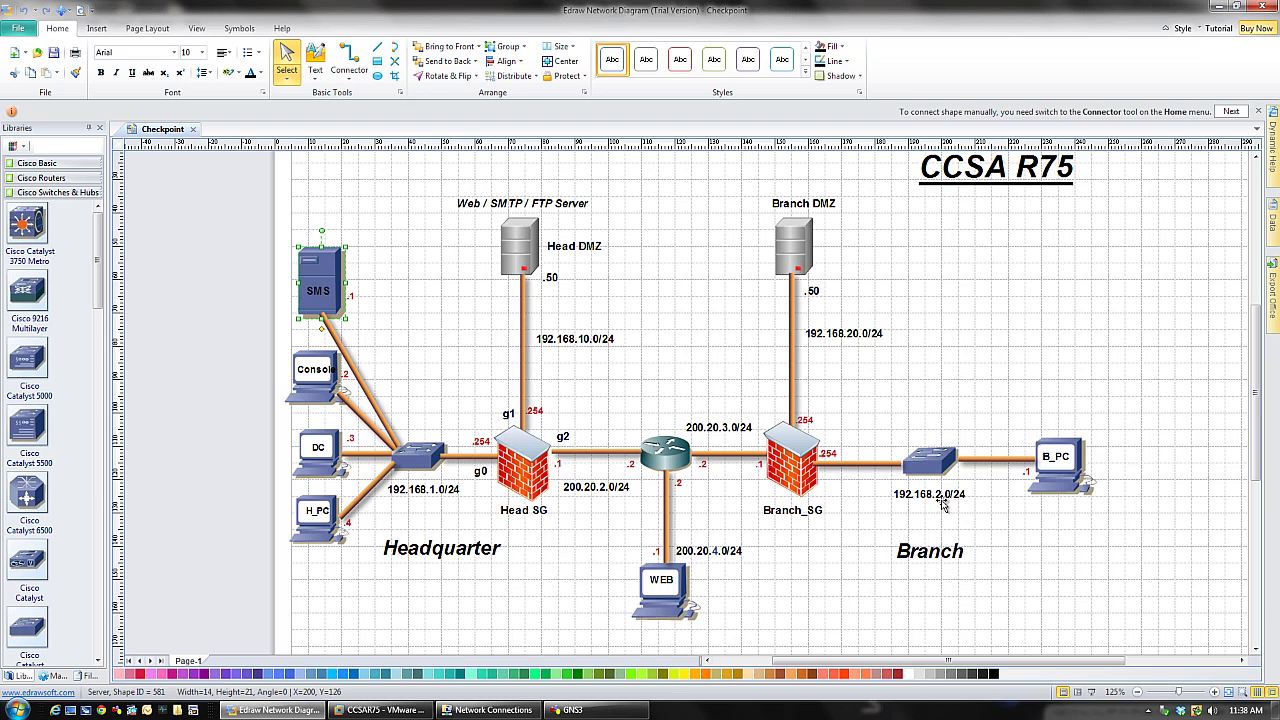
pyautogui.click(478, 704)
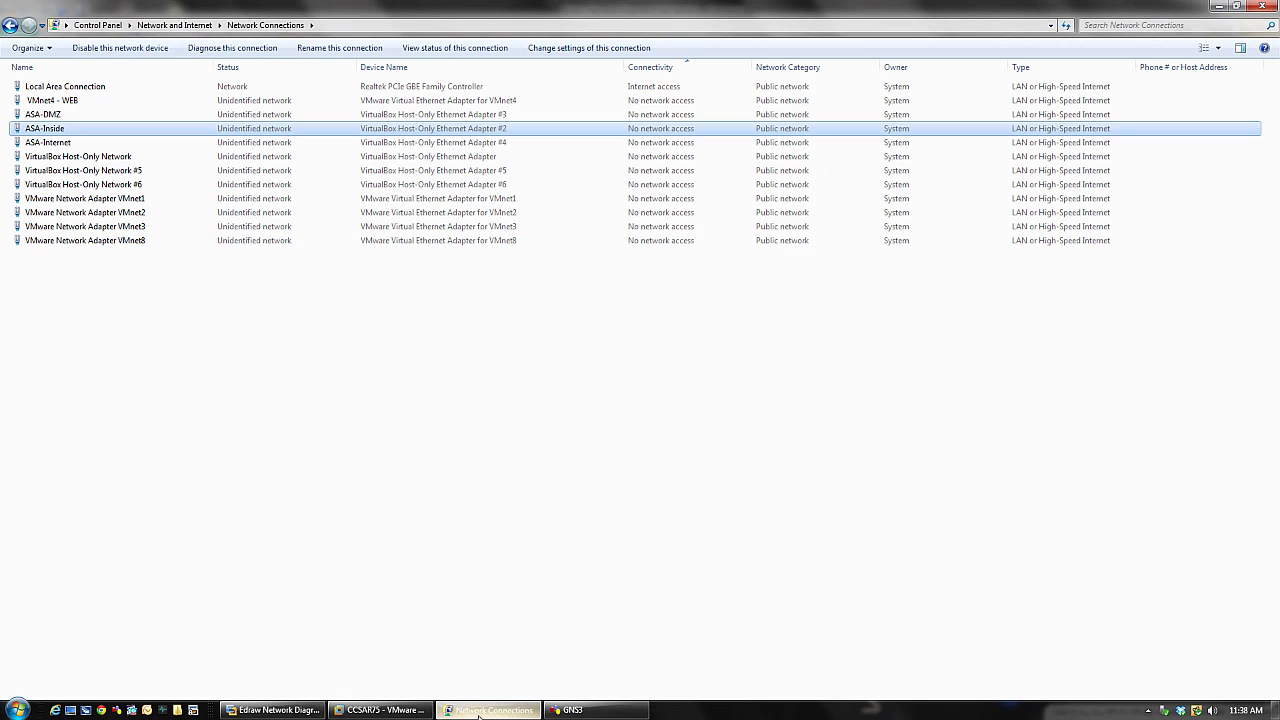
pyautogui.click(300, 711)
pyautogui.click(380, 710)
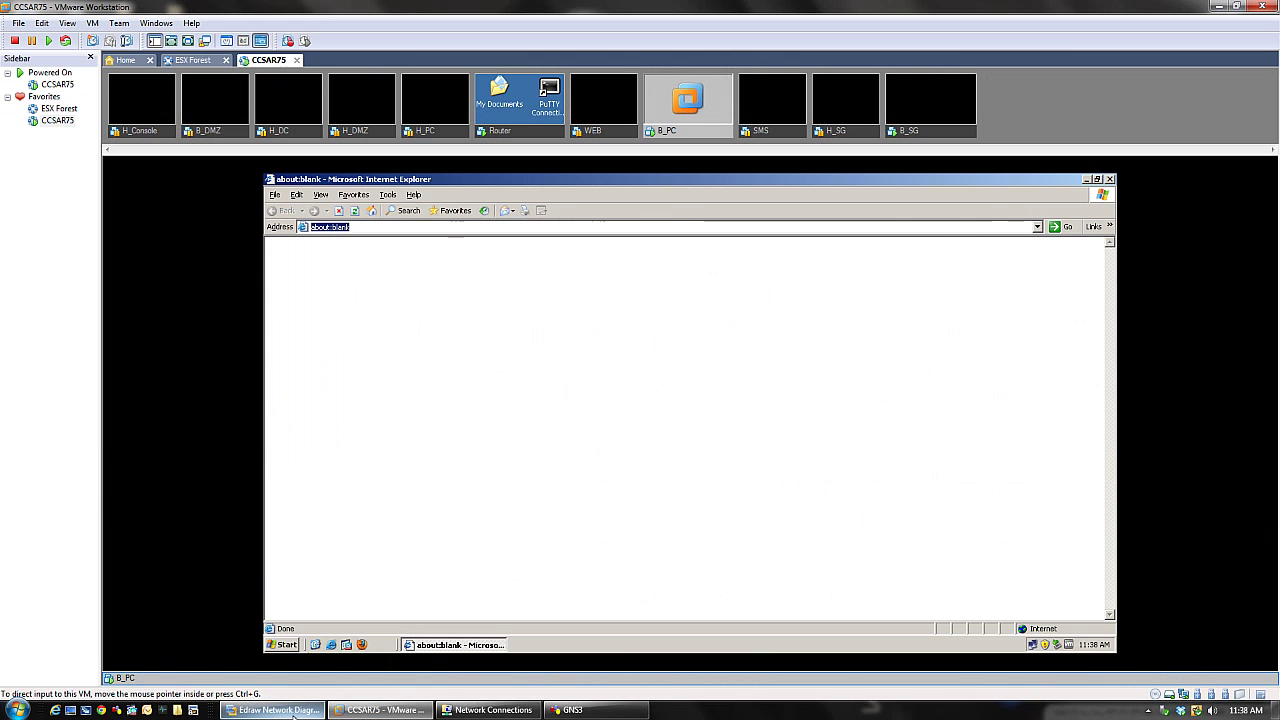
pyautogui.click(371, 226)
pyautogui.click(371, 225)
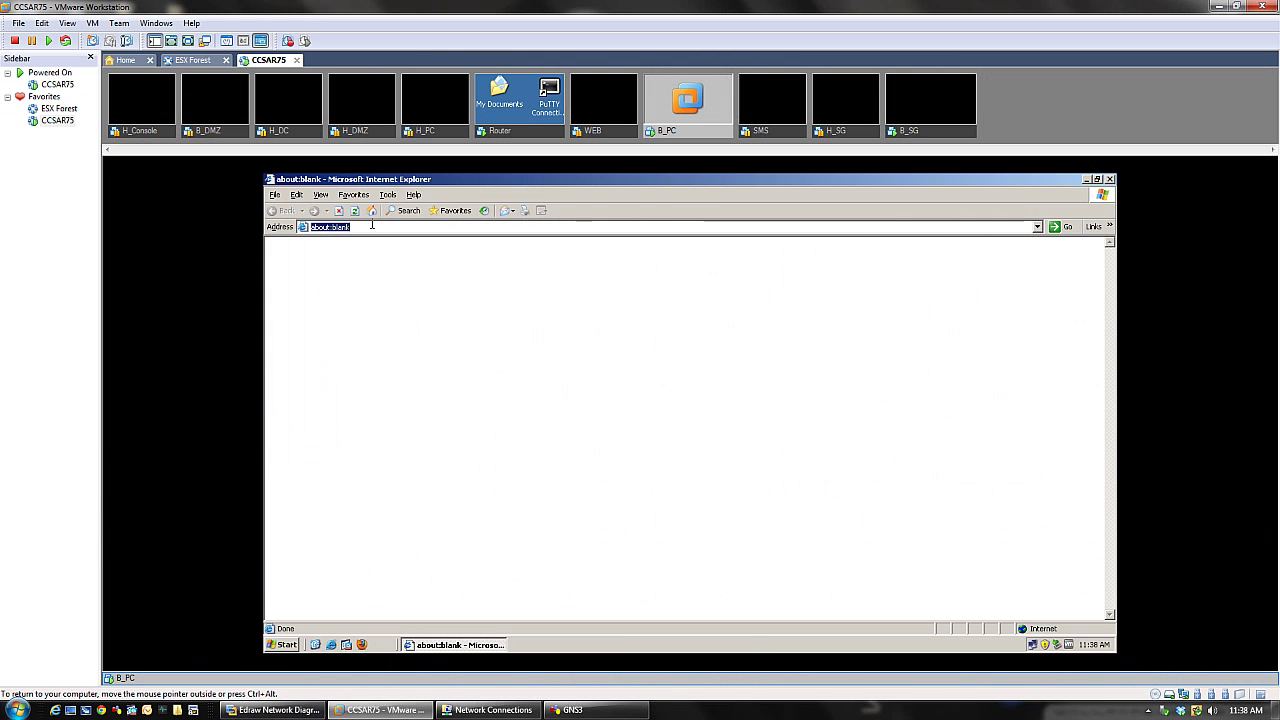
pyautogui.click(371, 224)
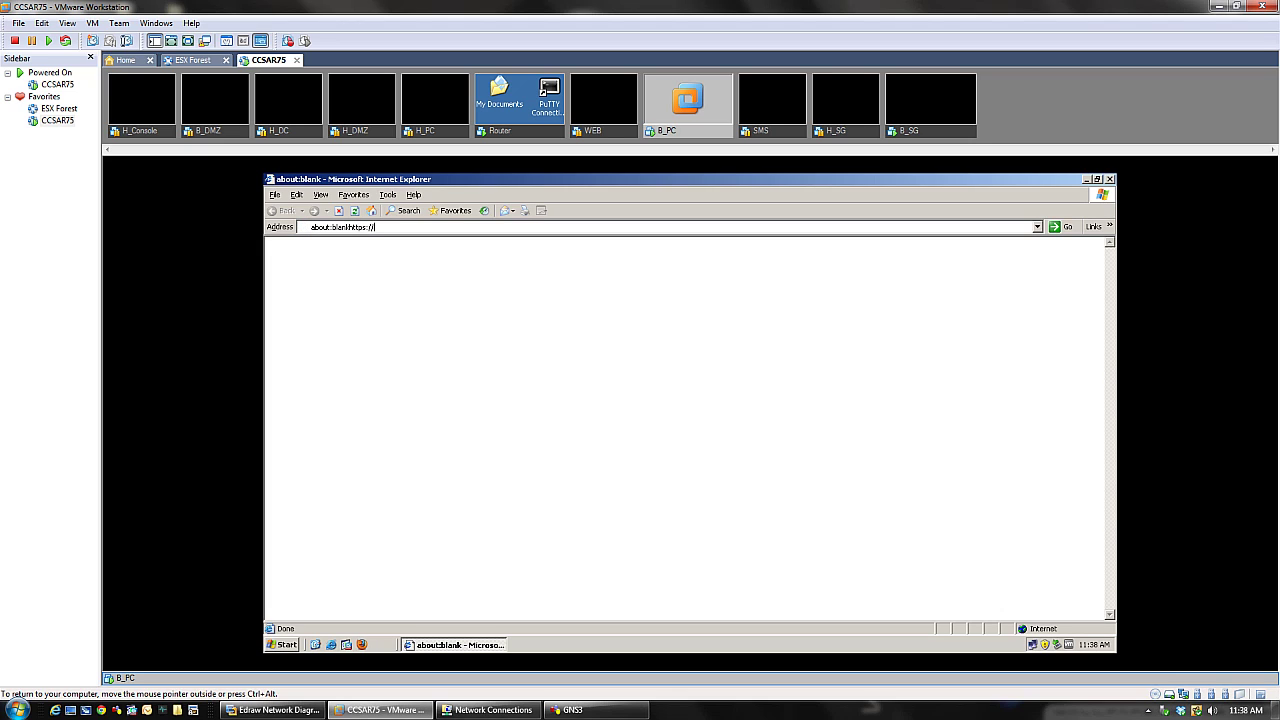
pyautogui.hotkey('ctrl', 'a')
pyautogui.press('BackSpace')
pyautogui.write('https://')
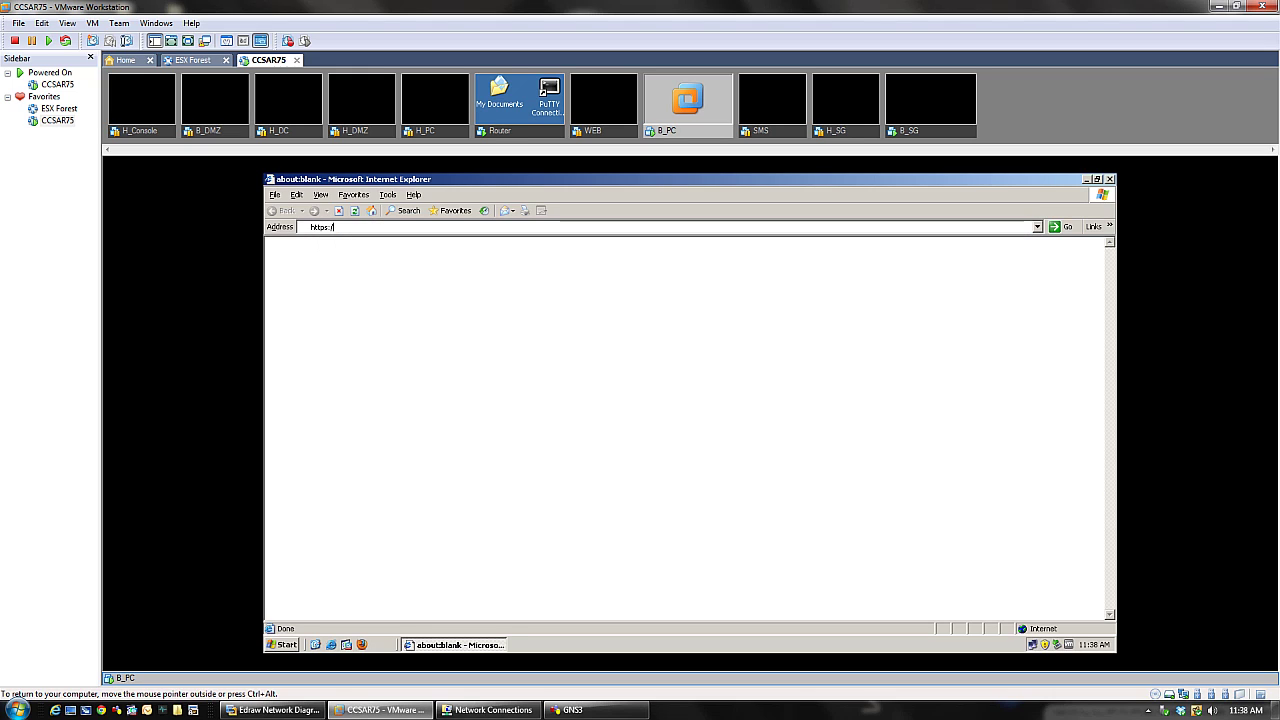
pyautogui.write('192.168.')
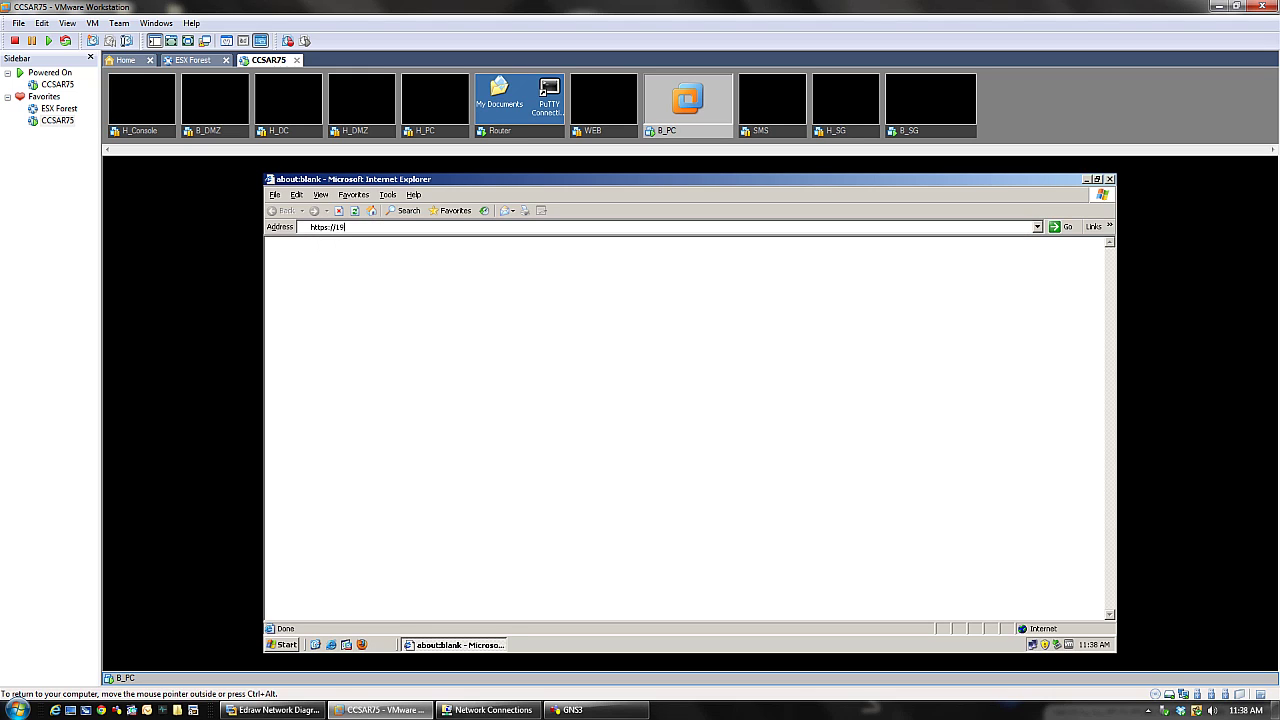
pyautogui.write('2.1')
pyautogui.press('Return')
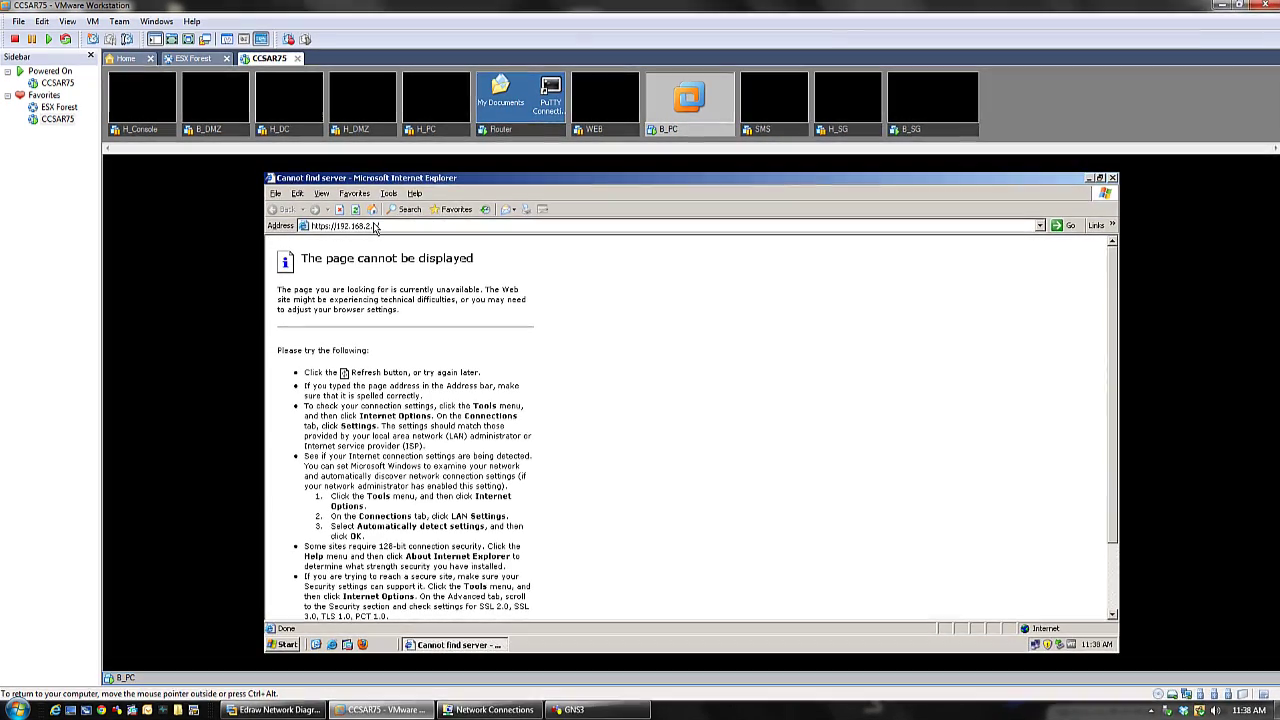
pyautogui.click(391, 227)
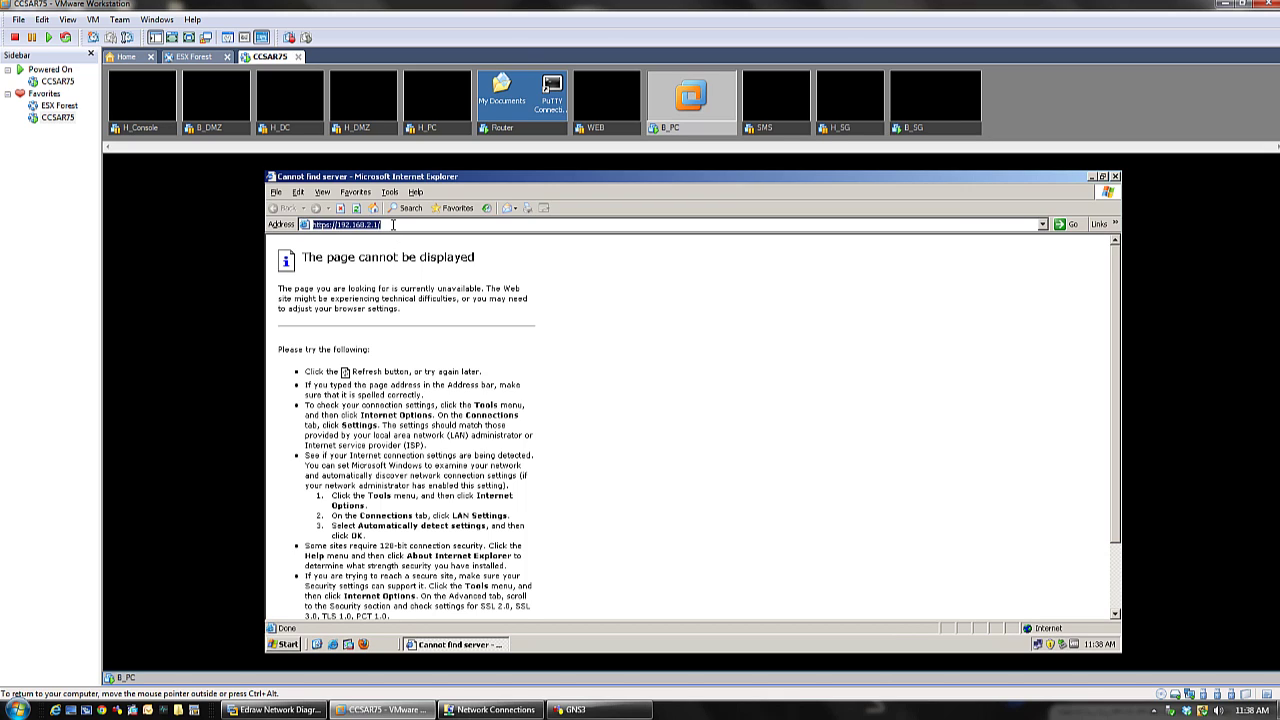
pyautogui.click(393, 225)
pyautogui.press('BackSpace')
pyautogui.write(':443')
pyautogui.press('Return')
pyautogui.click(398, 225)
pyautogui.click(386, 225)
pyautogui.press('BackSpace')
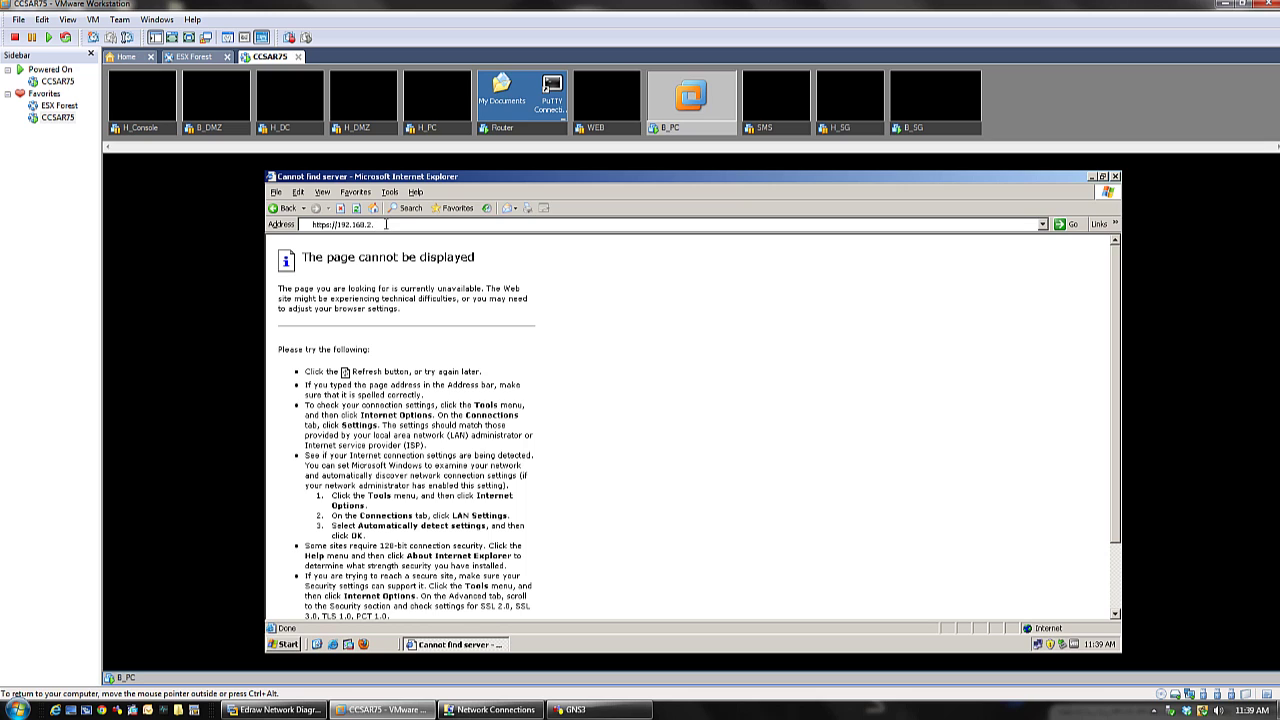
pyautogui.write('254')
pyautogui.press('Return')
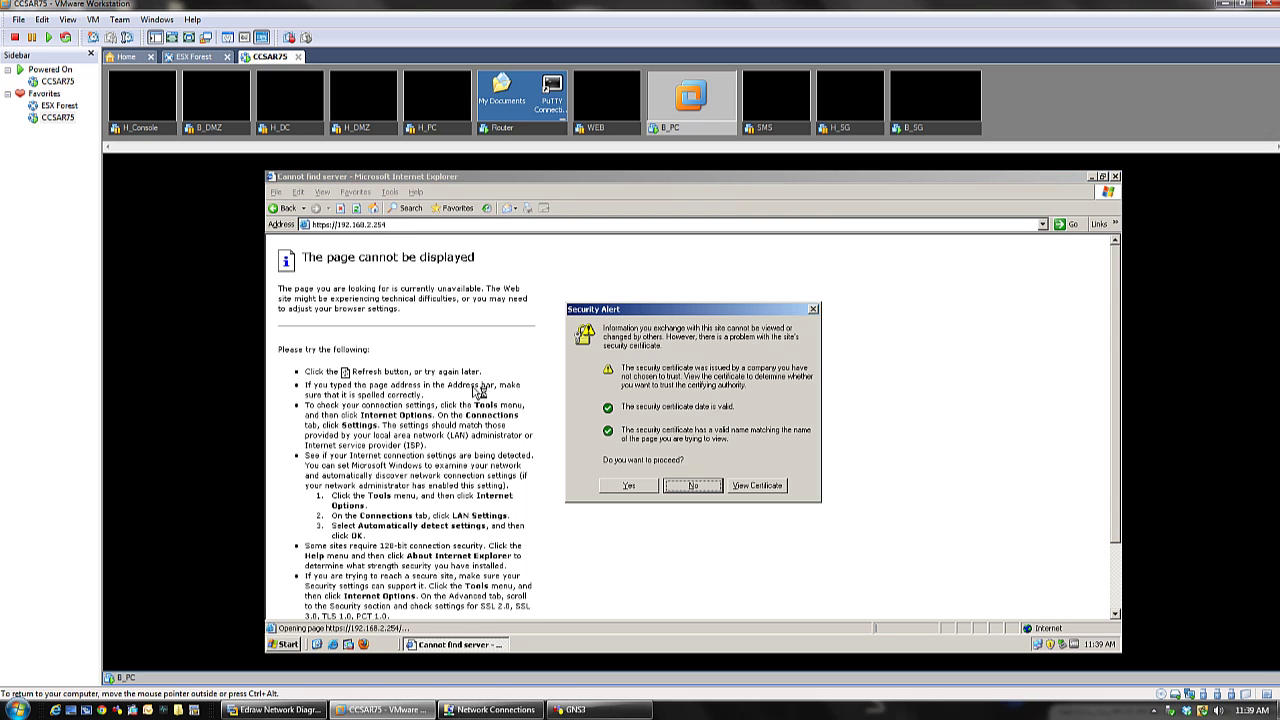
pyautogui.click(628, 485)
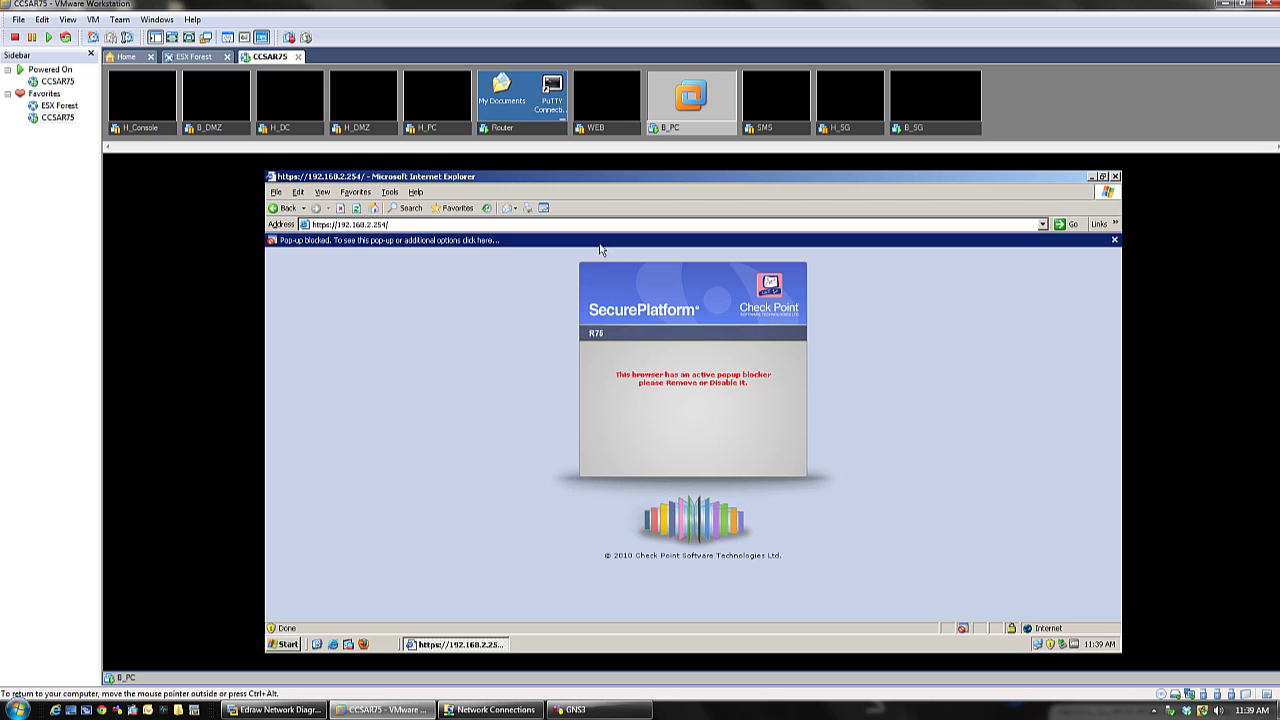
# - Always allow pop-ups from 192.168.2.254 in Internet Explorer
pyautogui.click(600, 241)
pyautogui.click(617, 264)
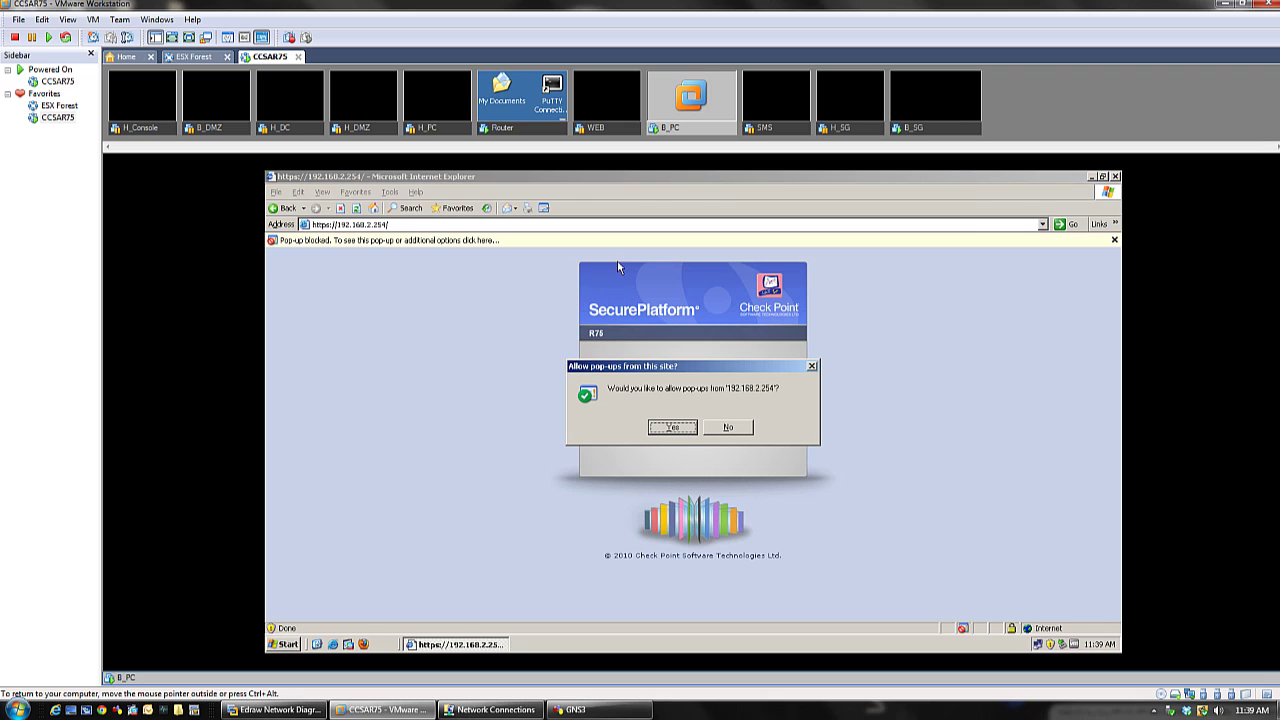
pyautogui.click(682, 428)
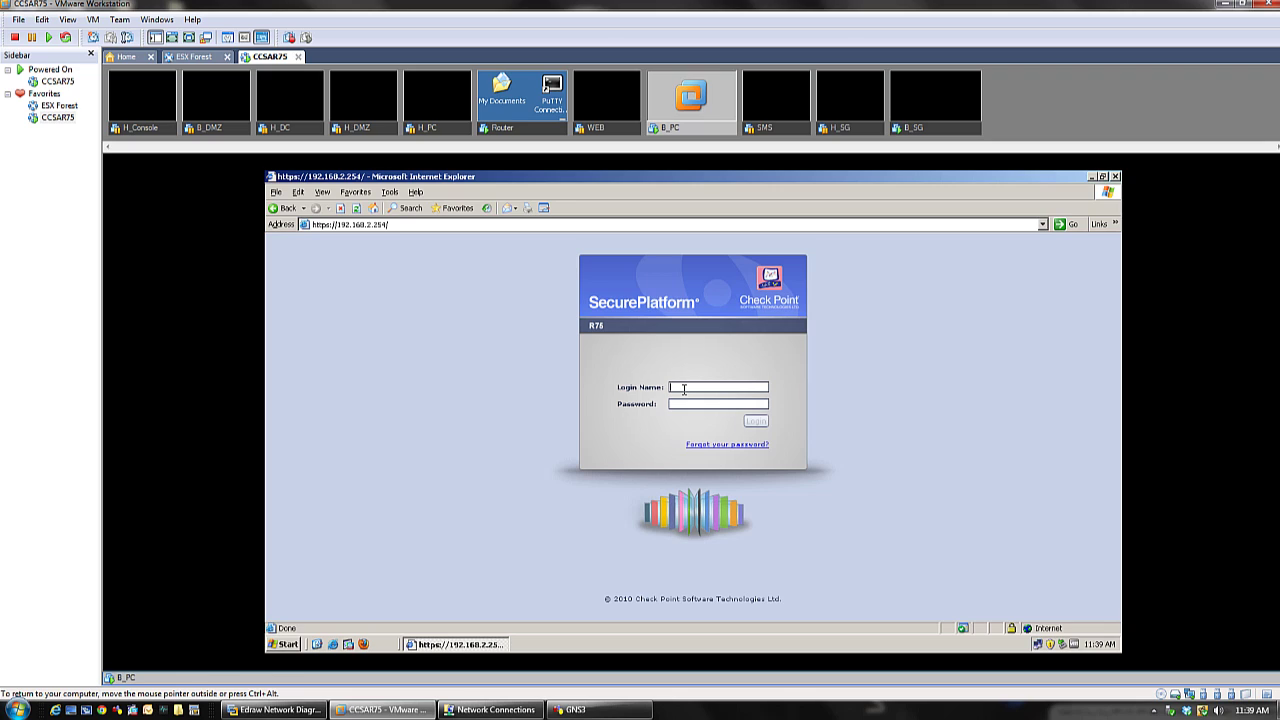
# - Log in to SecurePlatform with the admin login name and password
pyautogui.write('admin')
pyautogui.press('Tab')
pyautogui.write('vpn123')
pyautogui.press('Return')
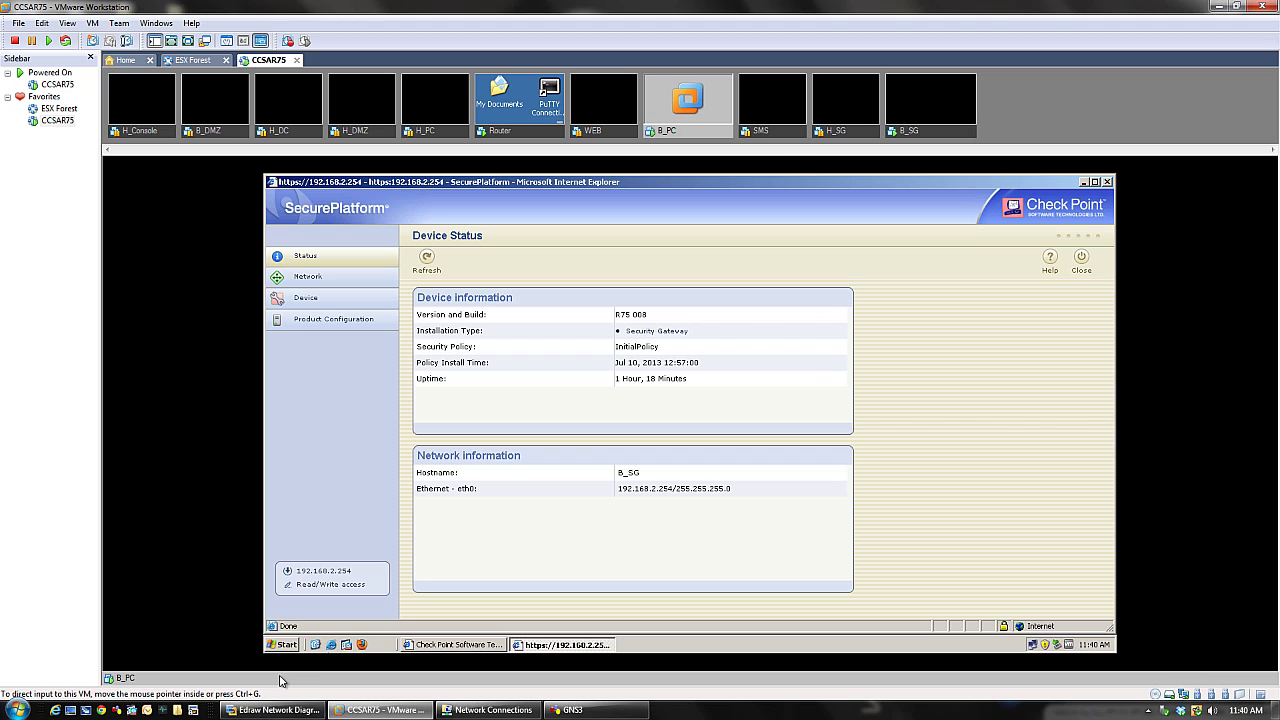
pyautogui.click(284, 644)
pyautogui.click(308, 386)
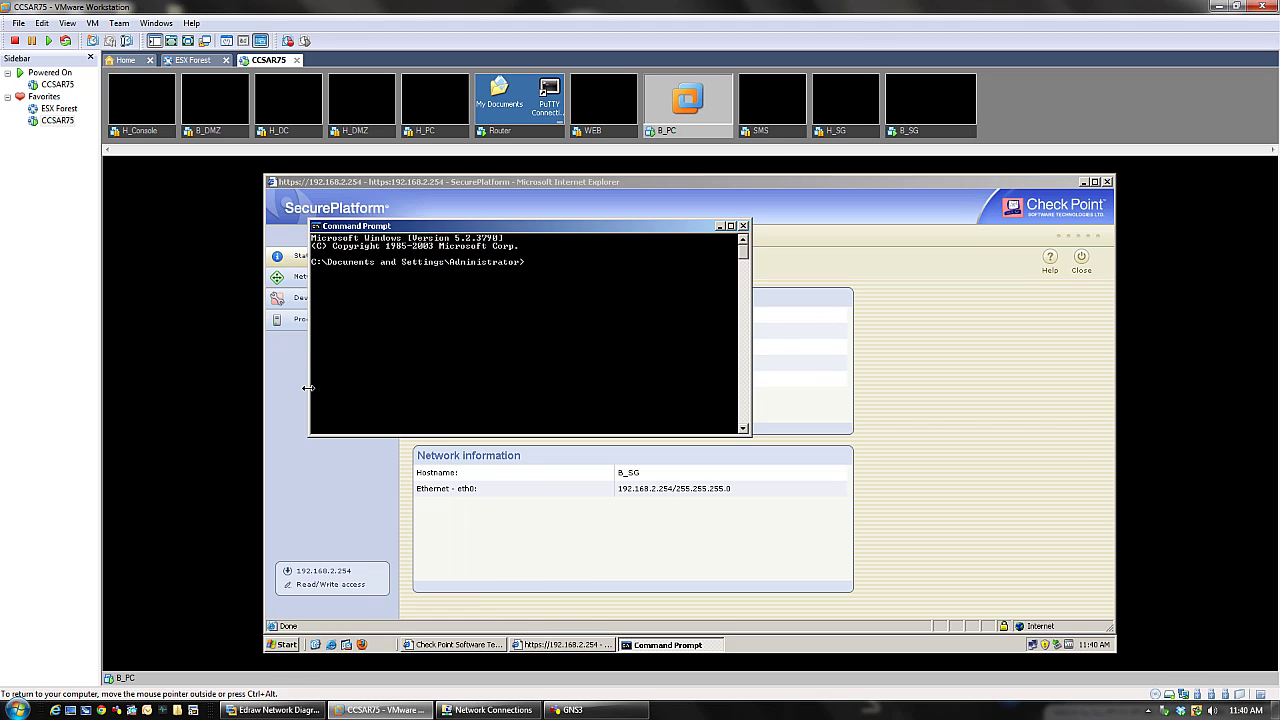
pyautogui.write('ping')
pyautogui.press('BackSpace')
pyautogui.write('2.254')
pyautogui.press('Return')
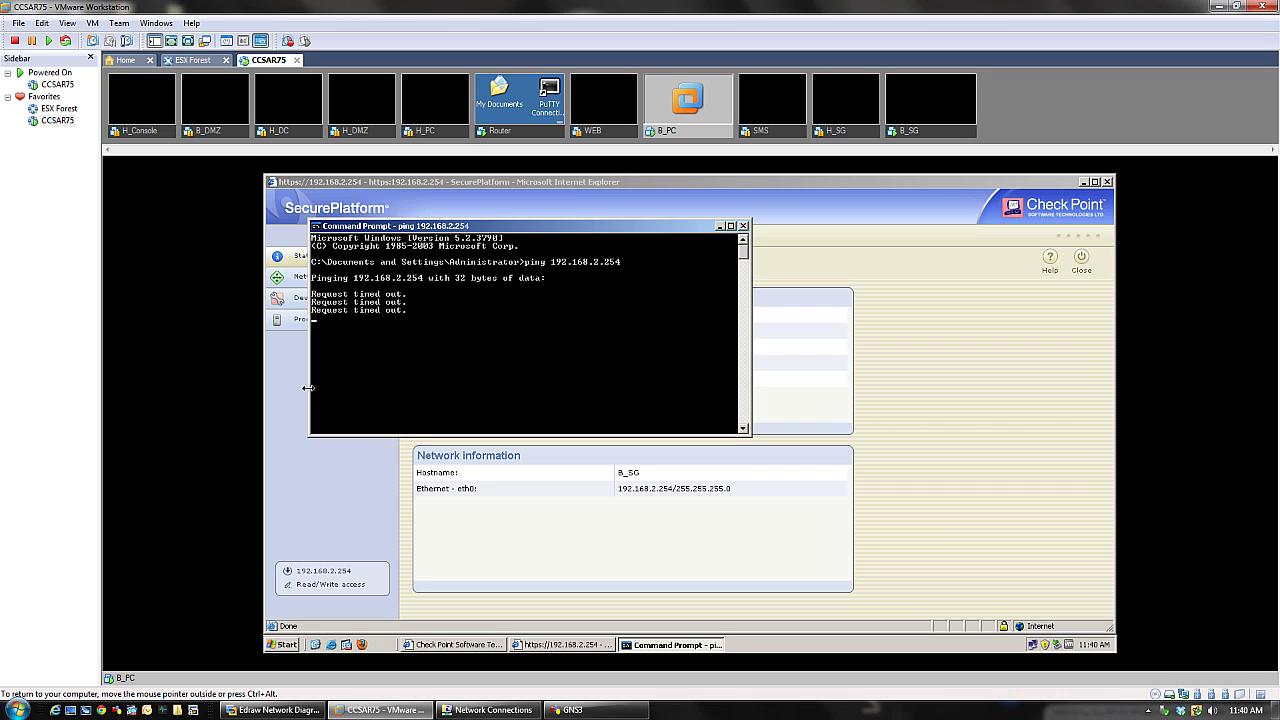
pyautogui.click(742, 227)
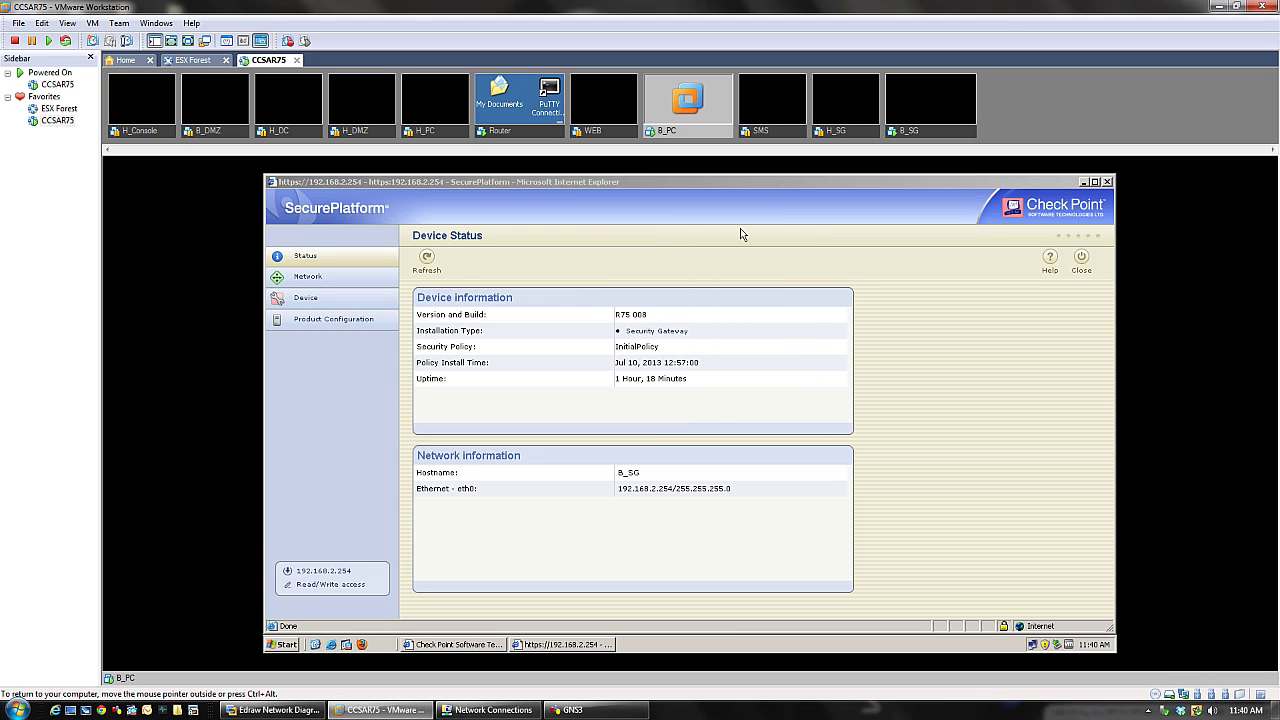
# - Show SecurePlatform's Network Connections list and open the B_SG VM settings
pyautogui.click(321, 281)
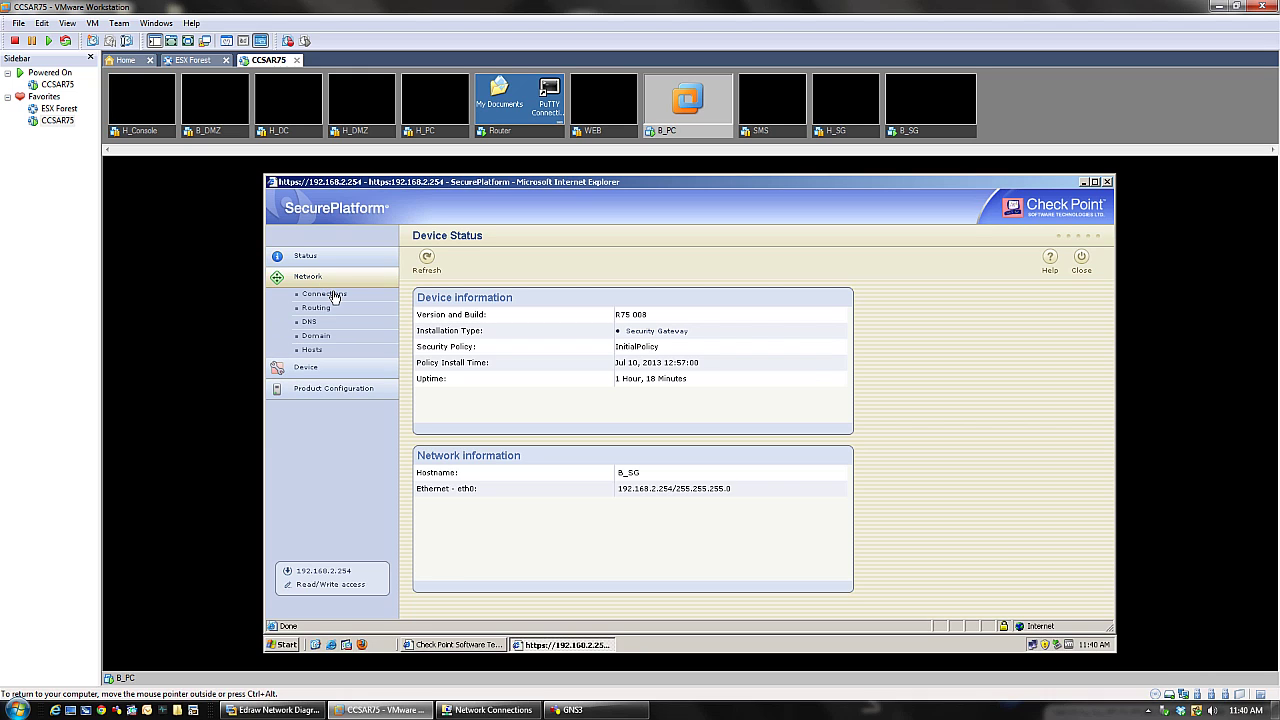
pyautogui.click(335, 295)
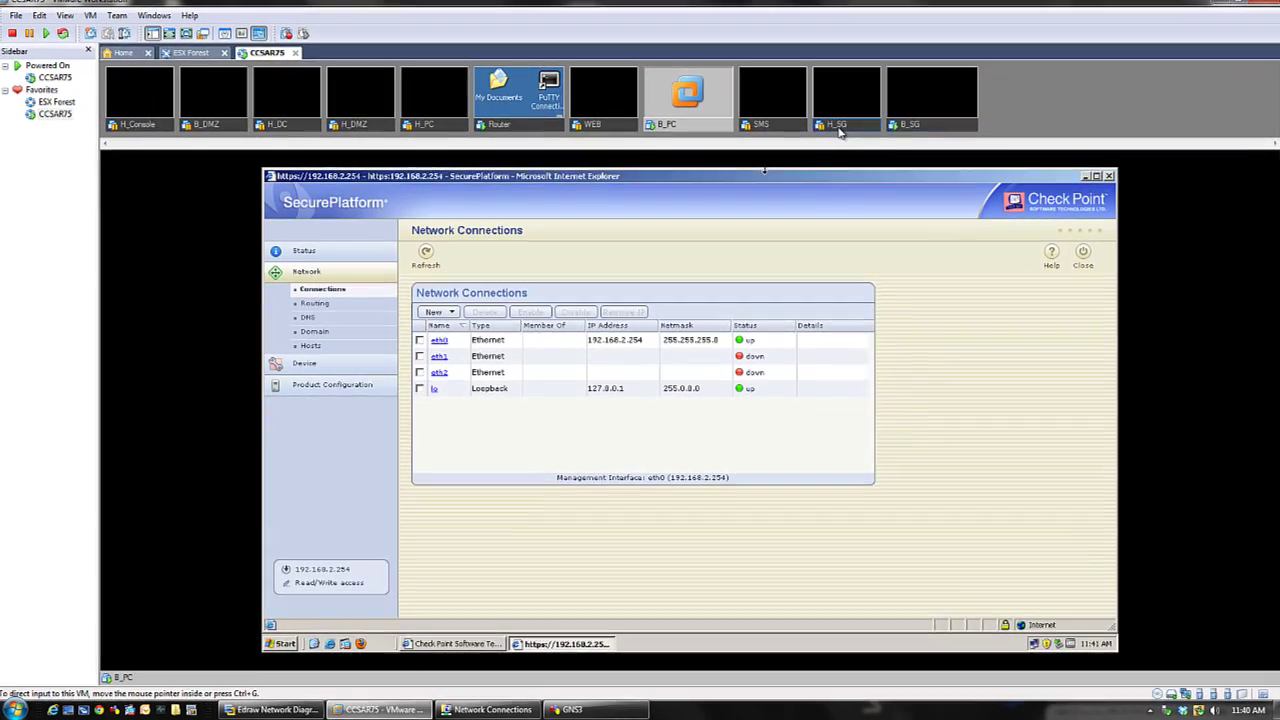
pyautogui.rightClick(840, 130)
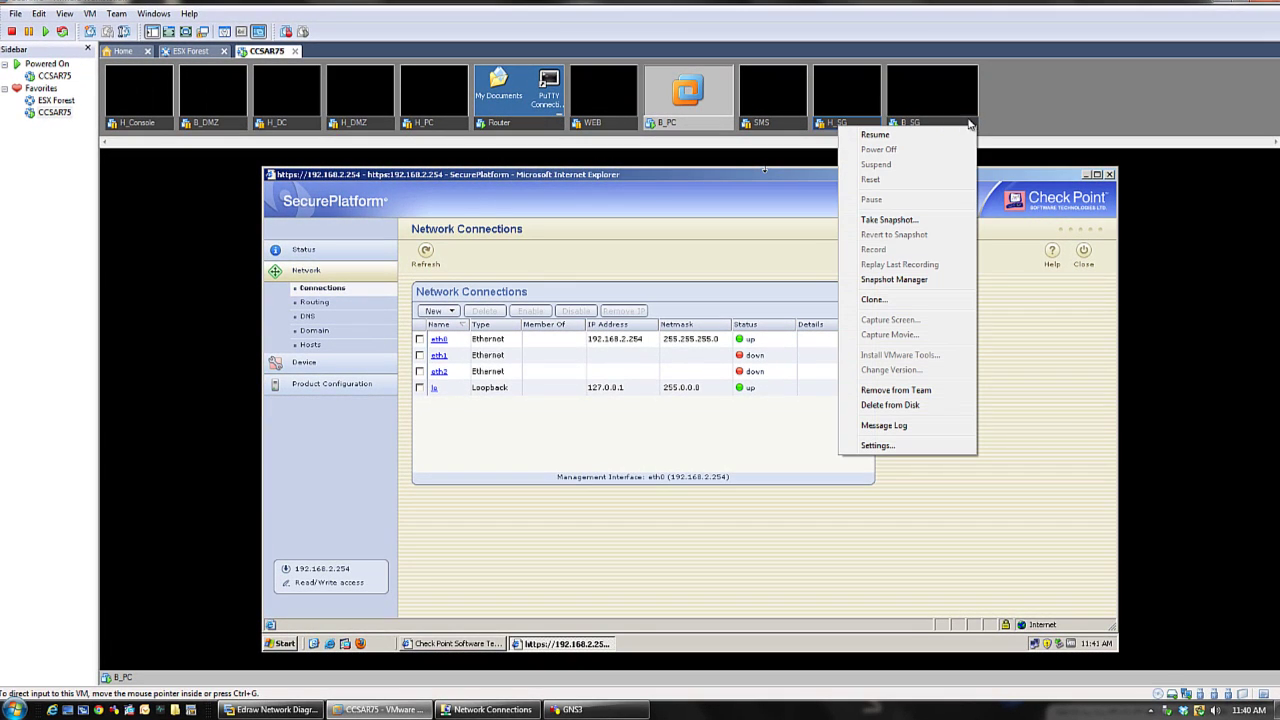
pyautogui.click(970, 124)
pyautogui.rightClick(970, 124)
pyautogui.click(988, 440)
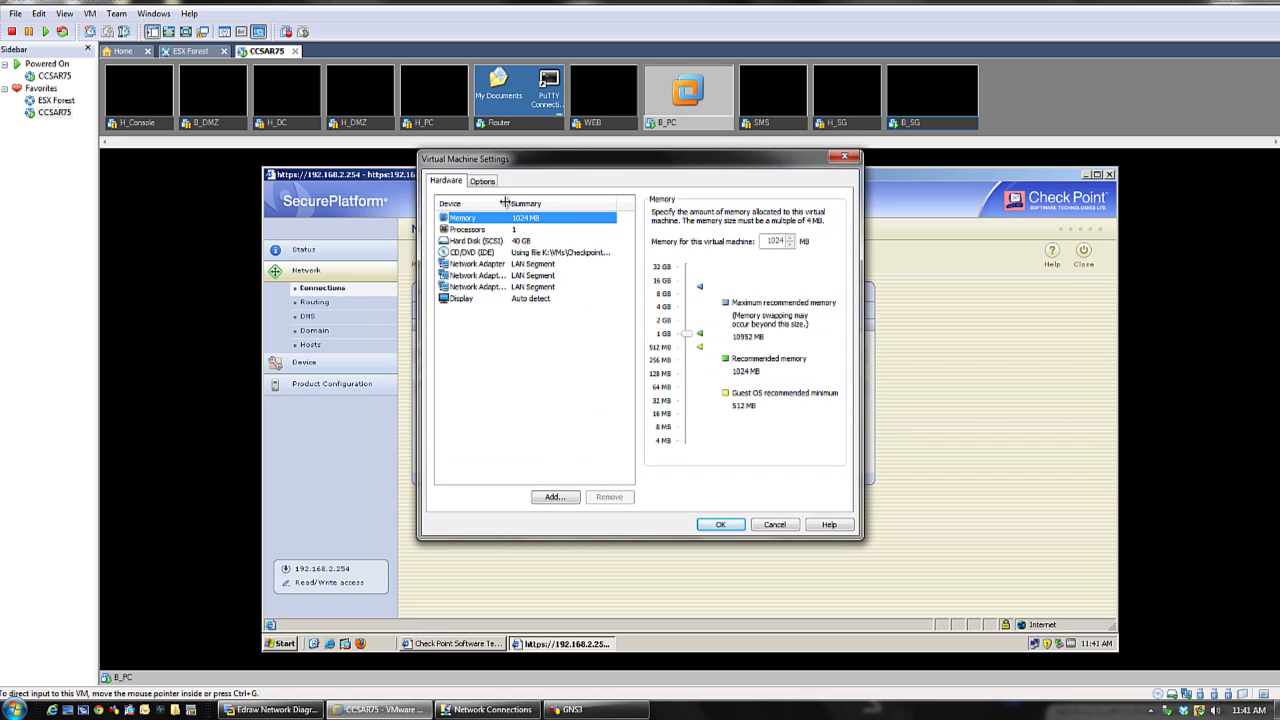
# - Review the LAN segments of B_SG's three network adapters, then edit eth1
pyautogui.moveTo(508, 203); pyautogui.dragTo(543, 203)
pyautogui.click(495, 264)
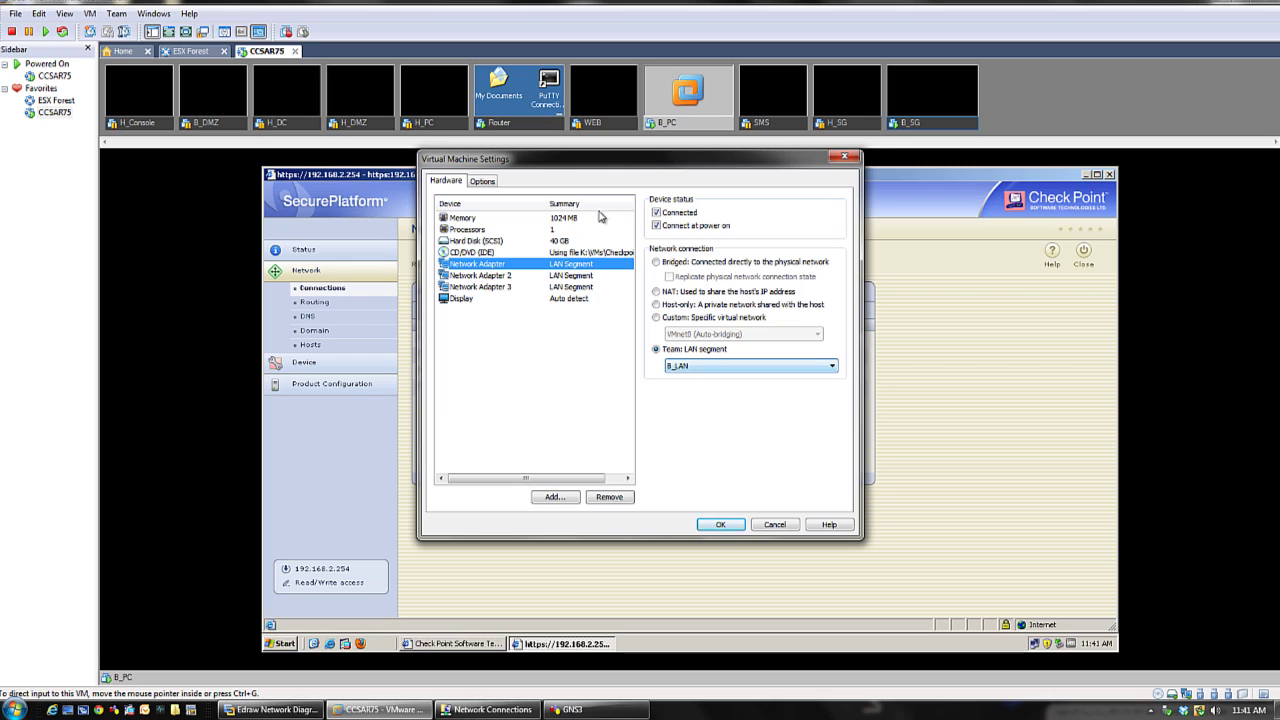
pyautogui.moveTo(593, 166); pyautogui.dragTo(669, 397)
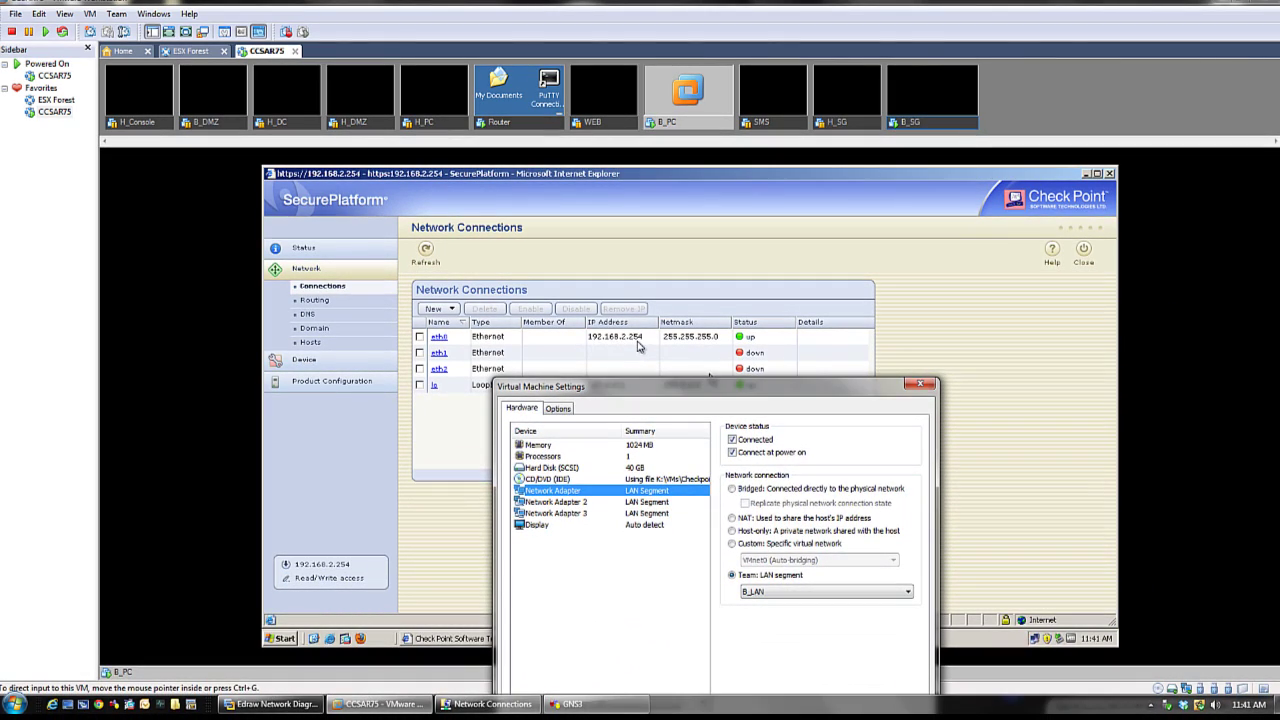
pyautogui.click(563, 503)
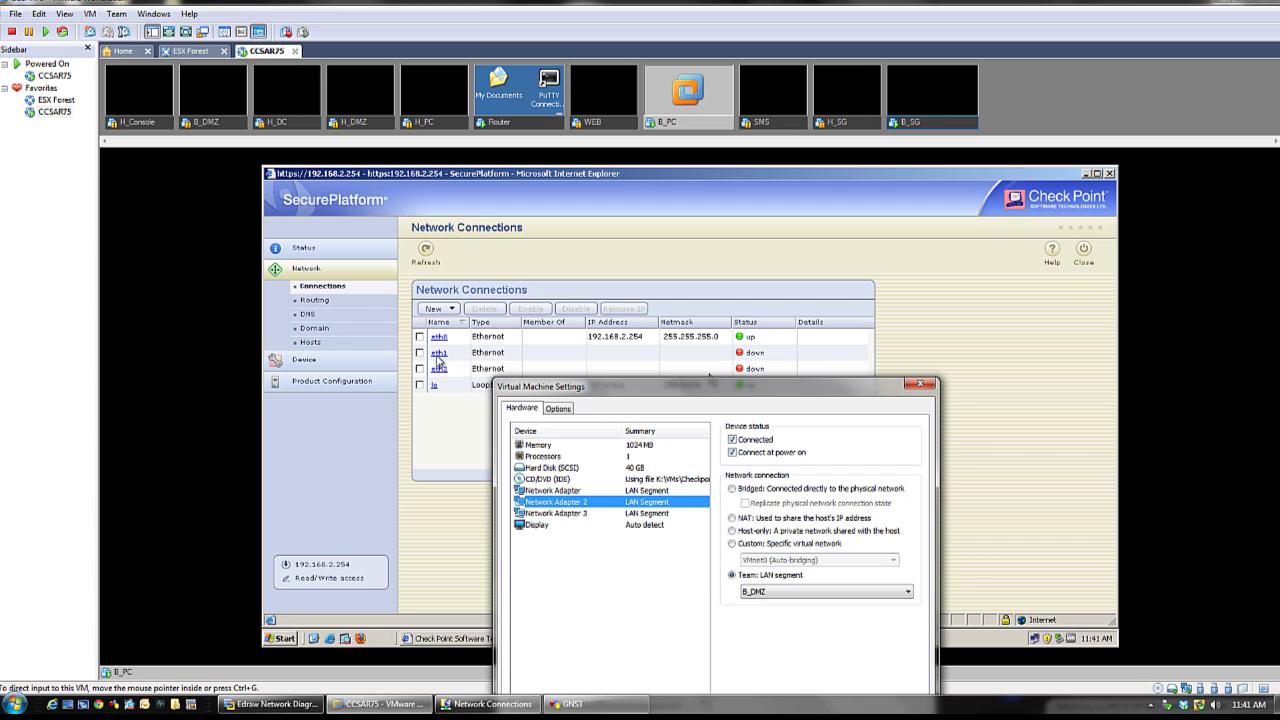
pyautogui.click(575, 514)
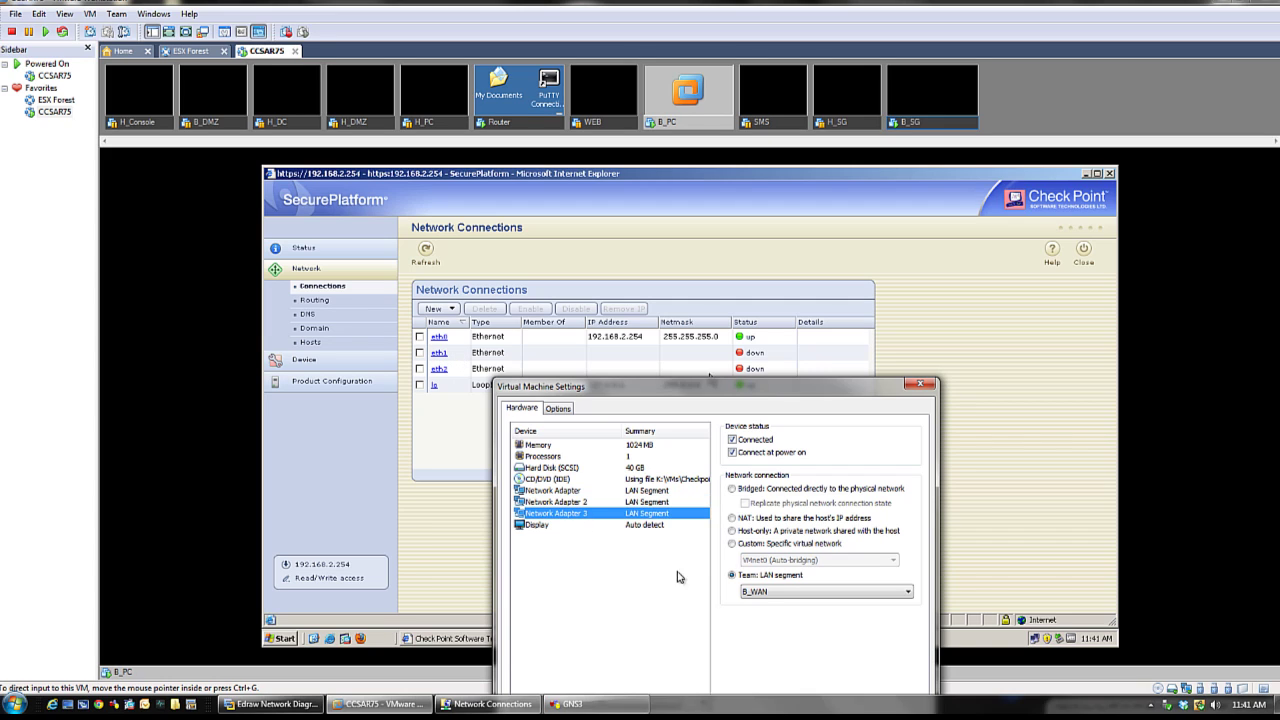
pyautogui.click(918, 384)
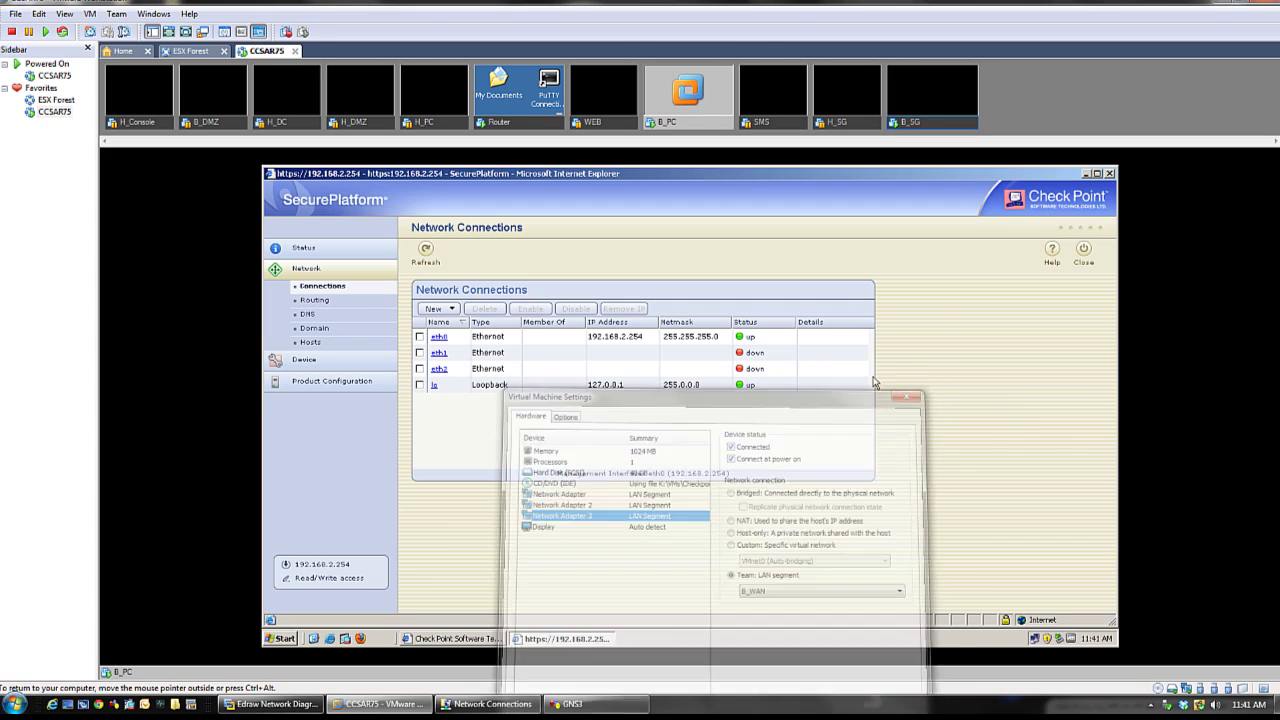
pyautogui.click(438, 353)
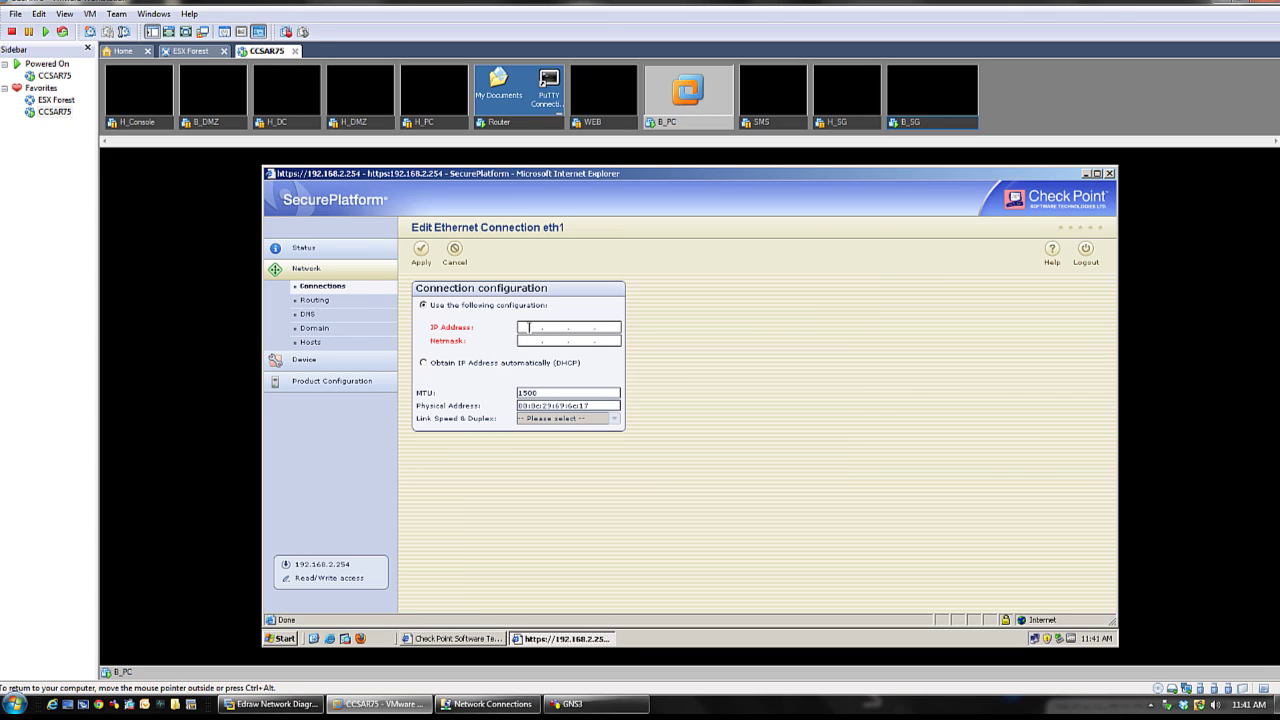
# - Give eth1 IP 192.168.20.254 with netmask 255.255.255.0 and apply it
pyautogui.click(270, 704)
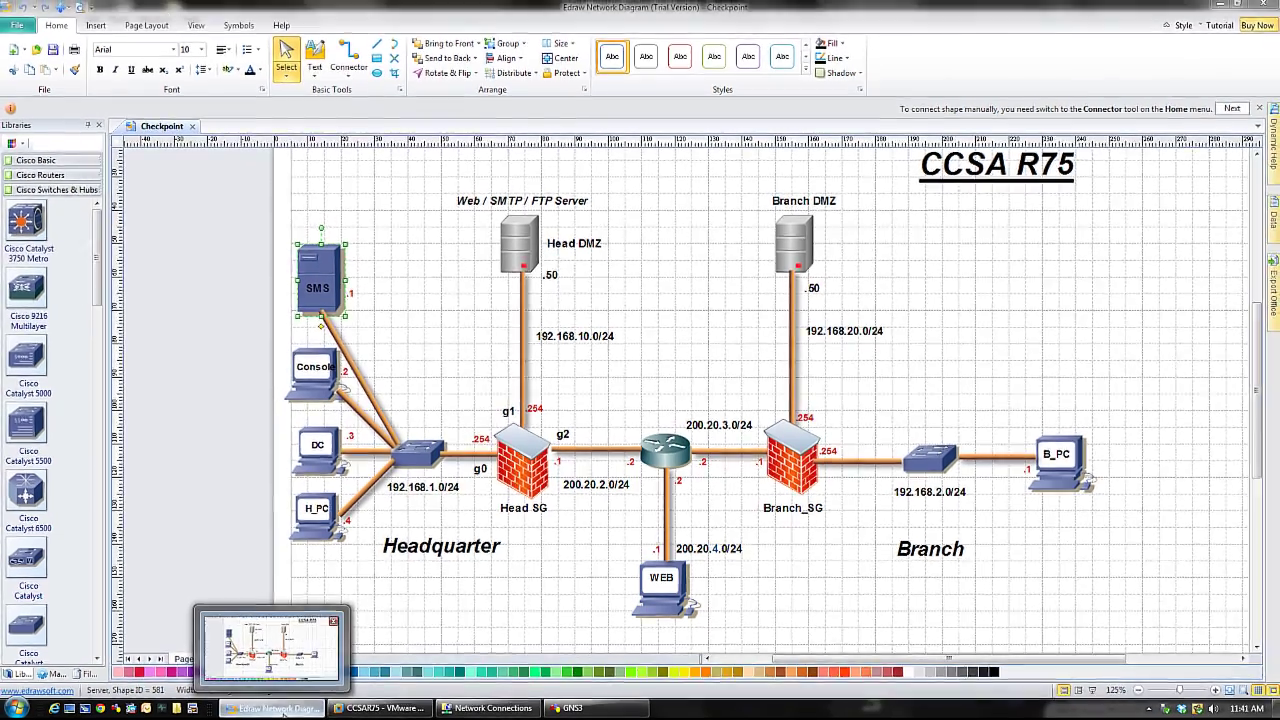
pyautogui.click(283, 706)
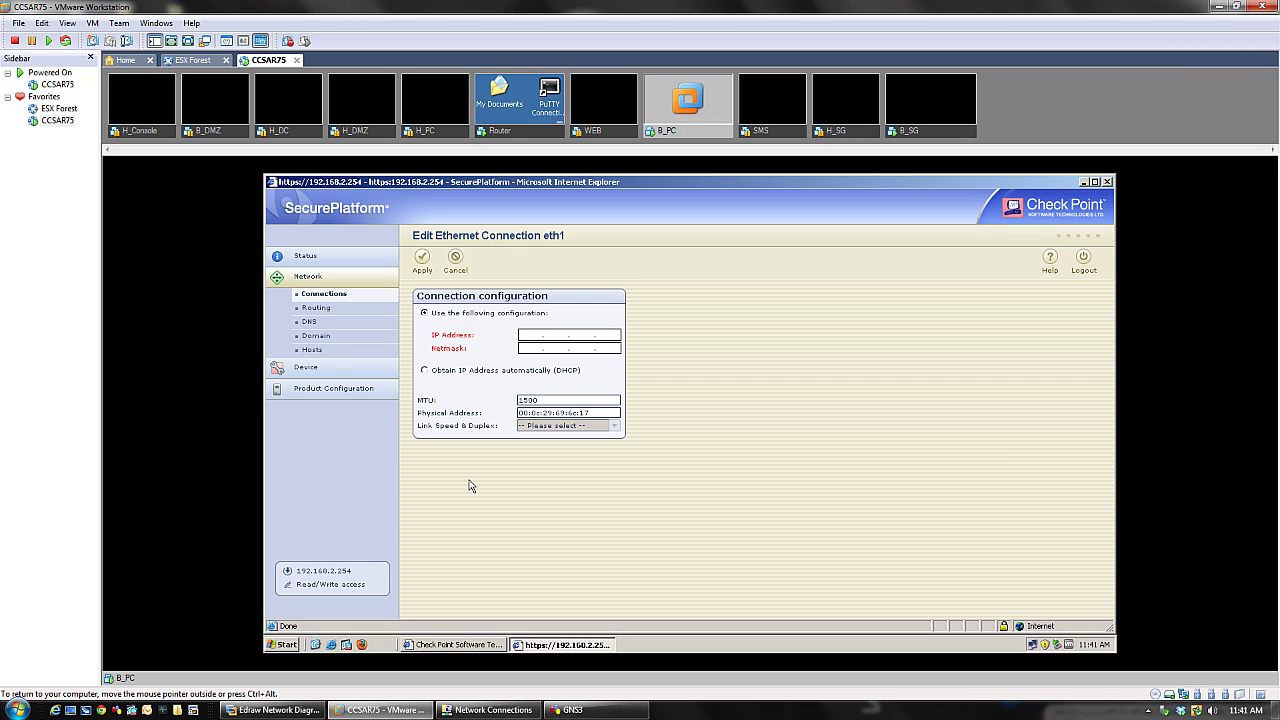
pyautogui.write('1')
pyautogui.write('92 . 168 . ')
pyautogui.write('20 . 254')
pyautogui.write('255.')
pyautogui.write('255.255')
pyautogui.click(421, 259)
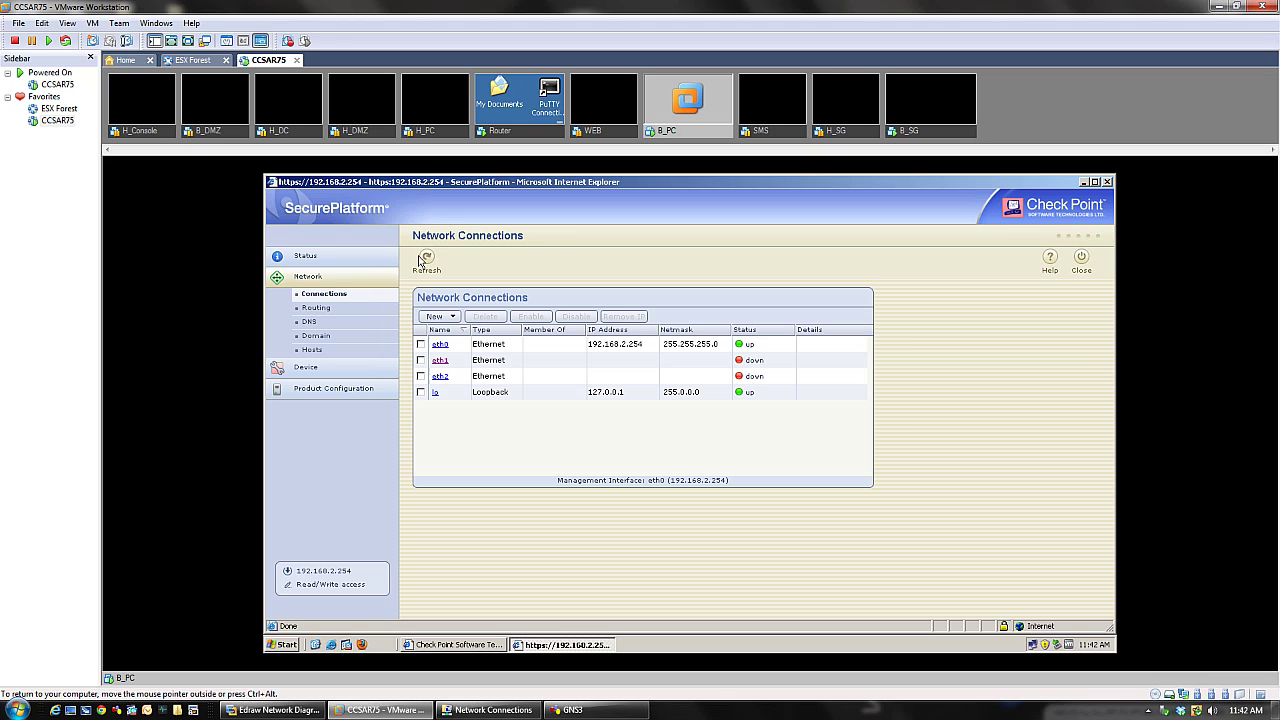
# - Enter 200.20.3.1 and its netmask for eth2, checking the diagram, and apply
pyautogui.click(442, 377)
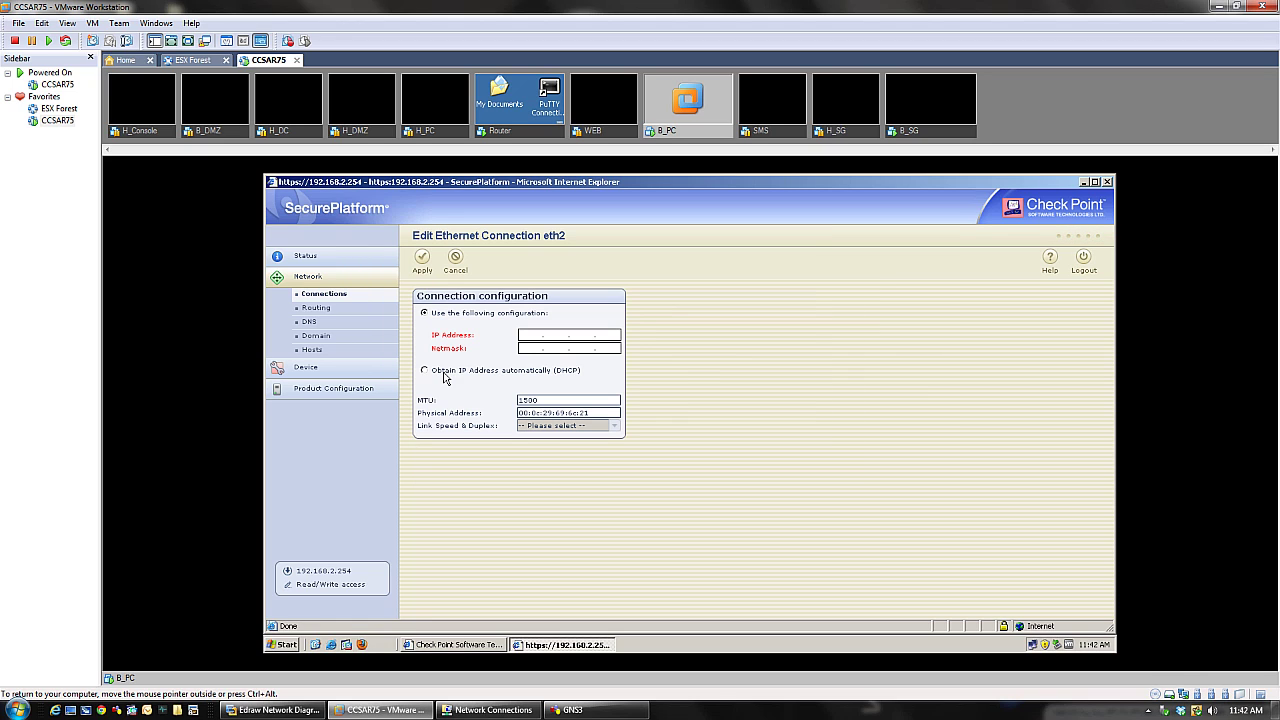
pyautogui.click(514, 340)
pyautogui.click(272, 710)
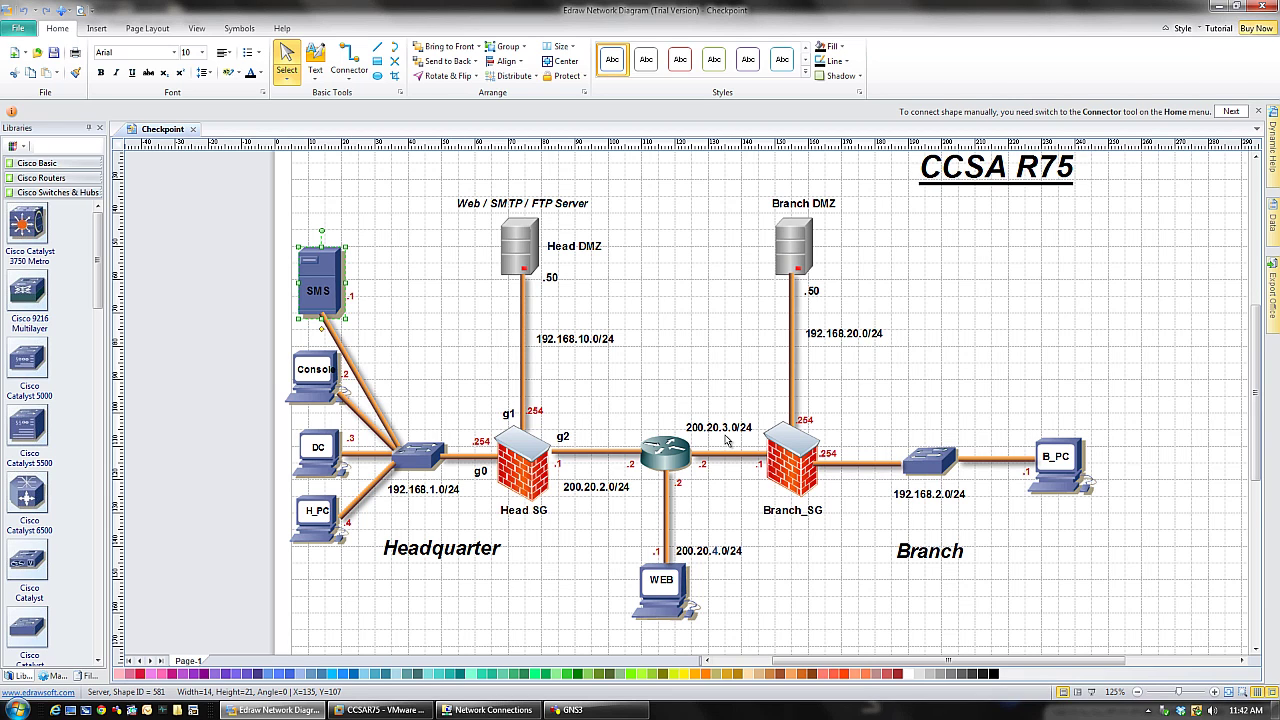
pyautogui.click(378, 710)
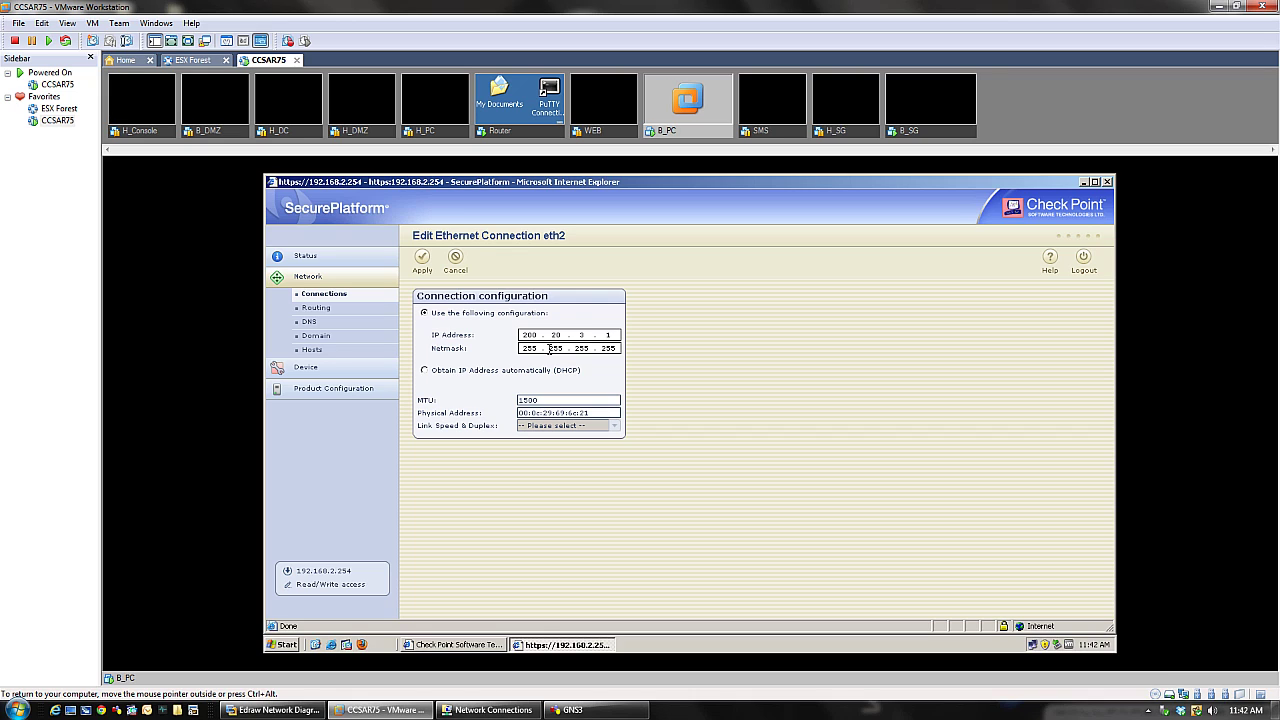
pyautogui.click(423, 257)
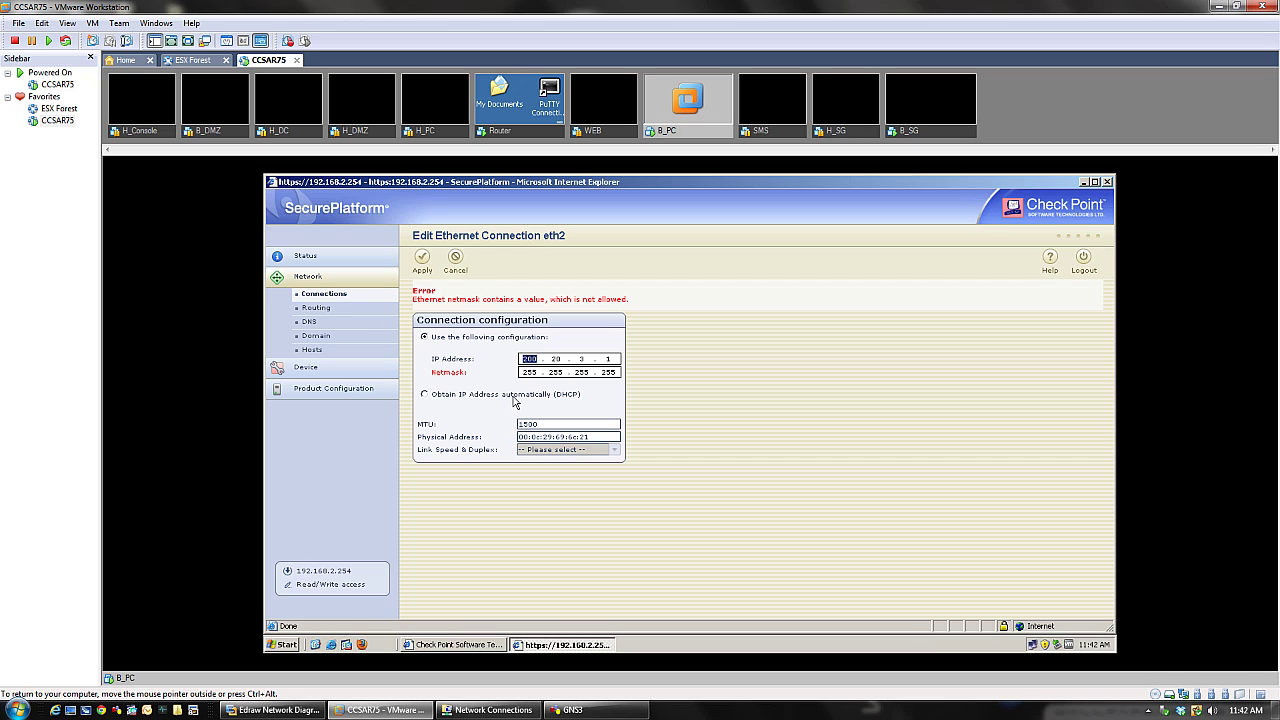
# - Correct eth2's last netmask octet to 0, making it 255.255.255.0, and reapply
pyautogui.doubleClick(603, 374)
pyautogui.write('0')
pyautogui.click(423, 257)
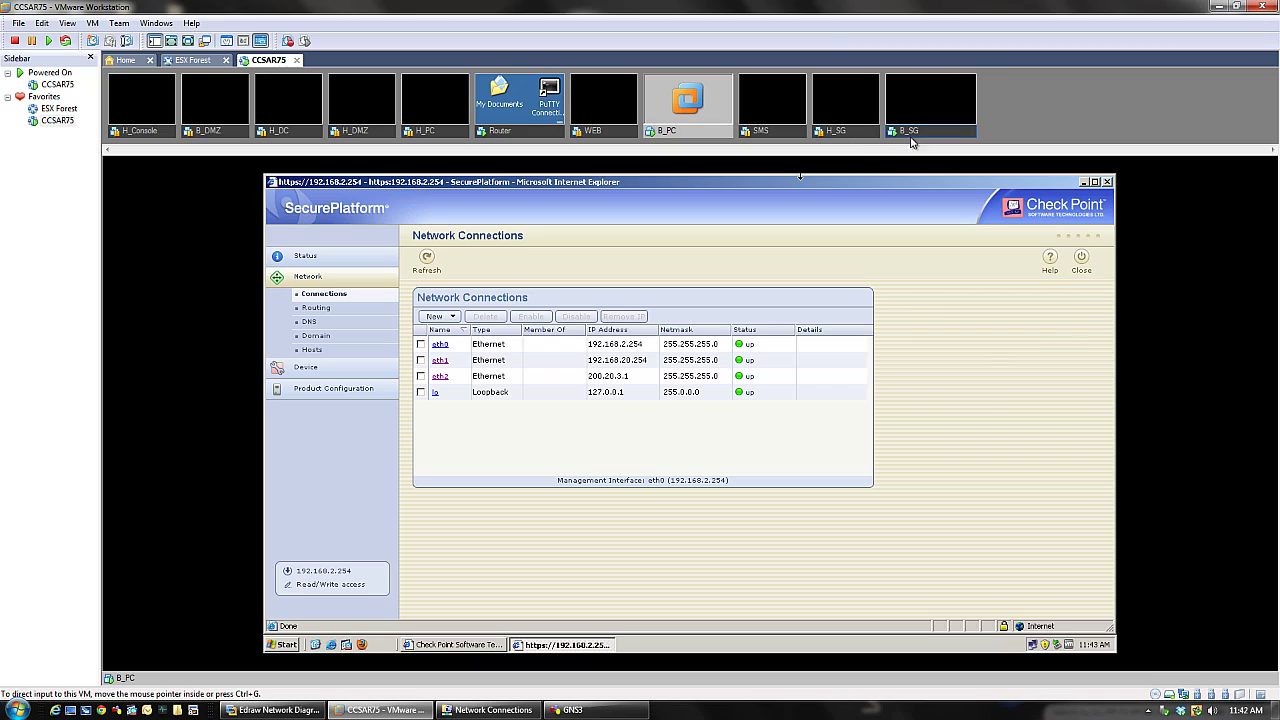
# - Confirm B_SG's adapters are on B_LAN, B_DMZ and B_WAN, then show the B_SG console
pyautogui.rightClick(910, 135)
pyautogui.click(940, 452)
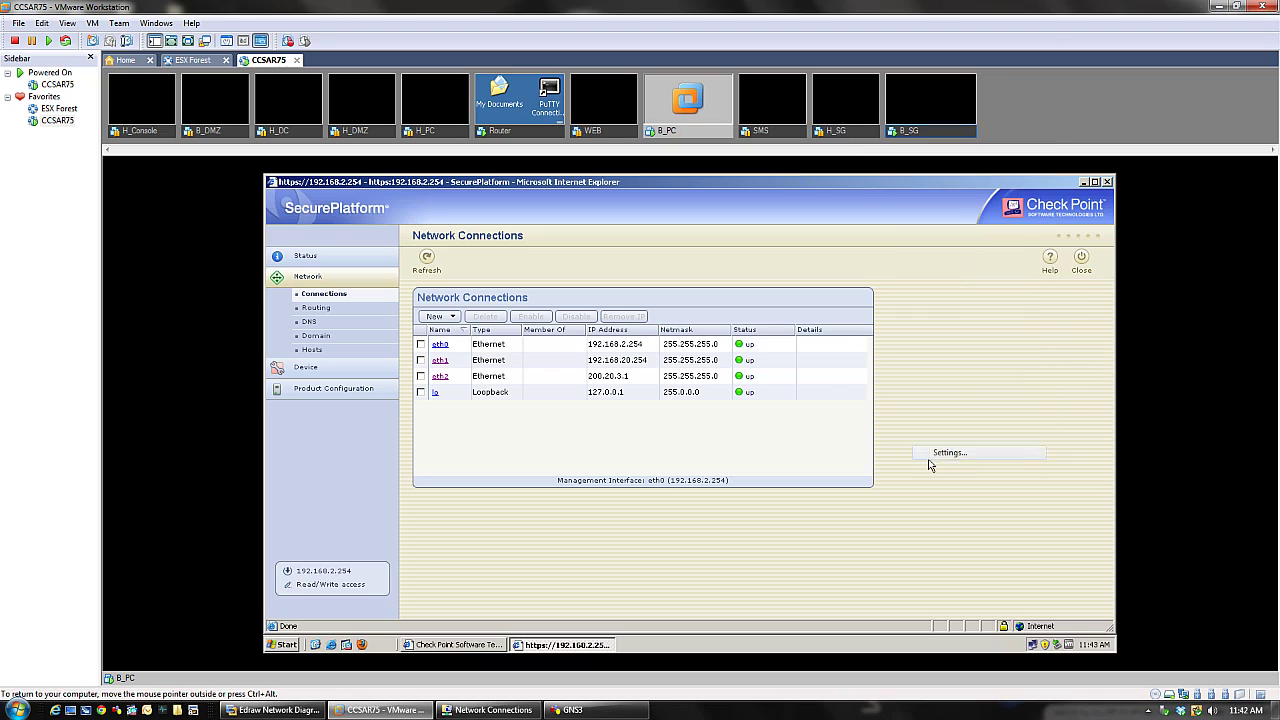
pyautogui.moveTo(505, 172); pyautogui.dragTo(905, 222)
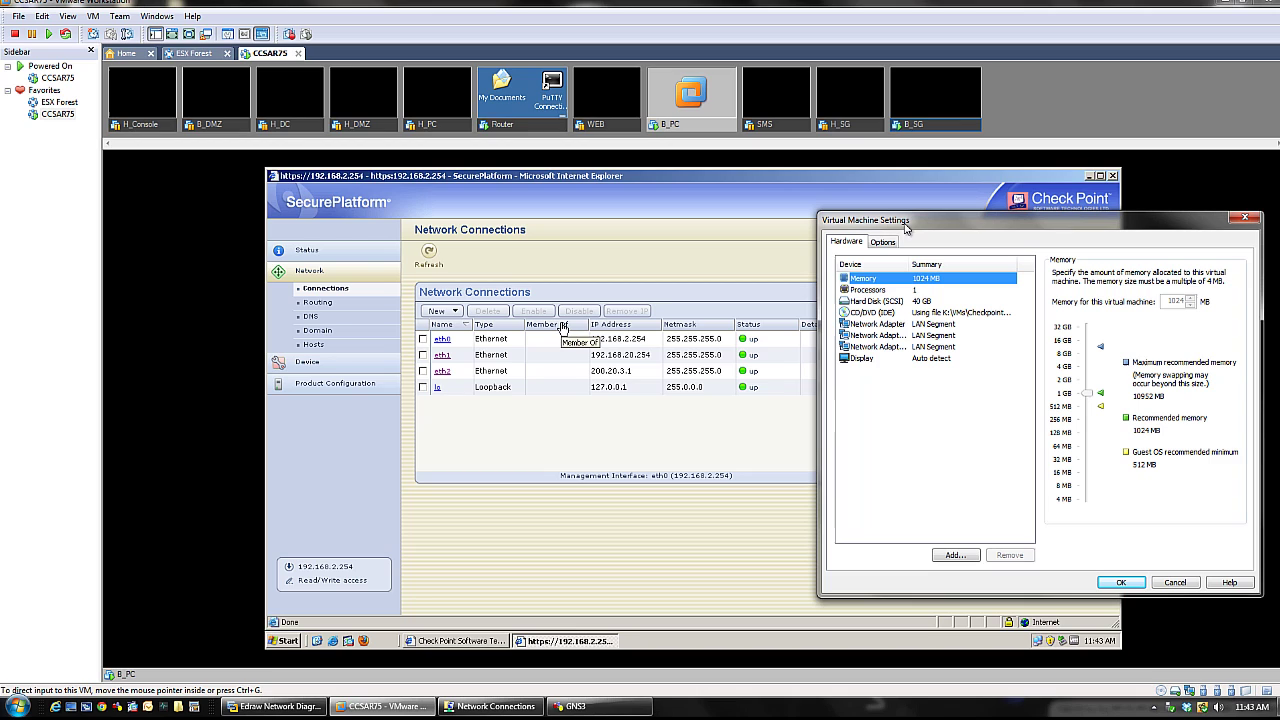
pyautogui.click(912, 326)
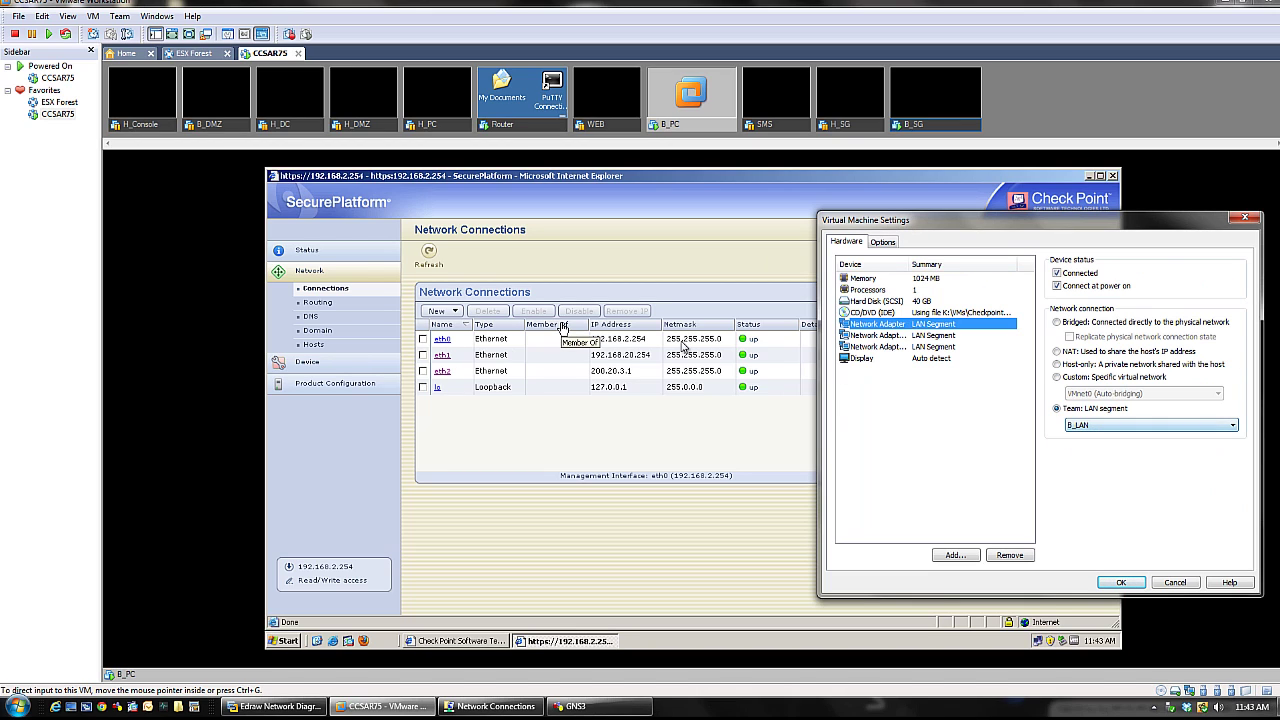
pyautogui.click(892, 336)
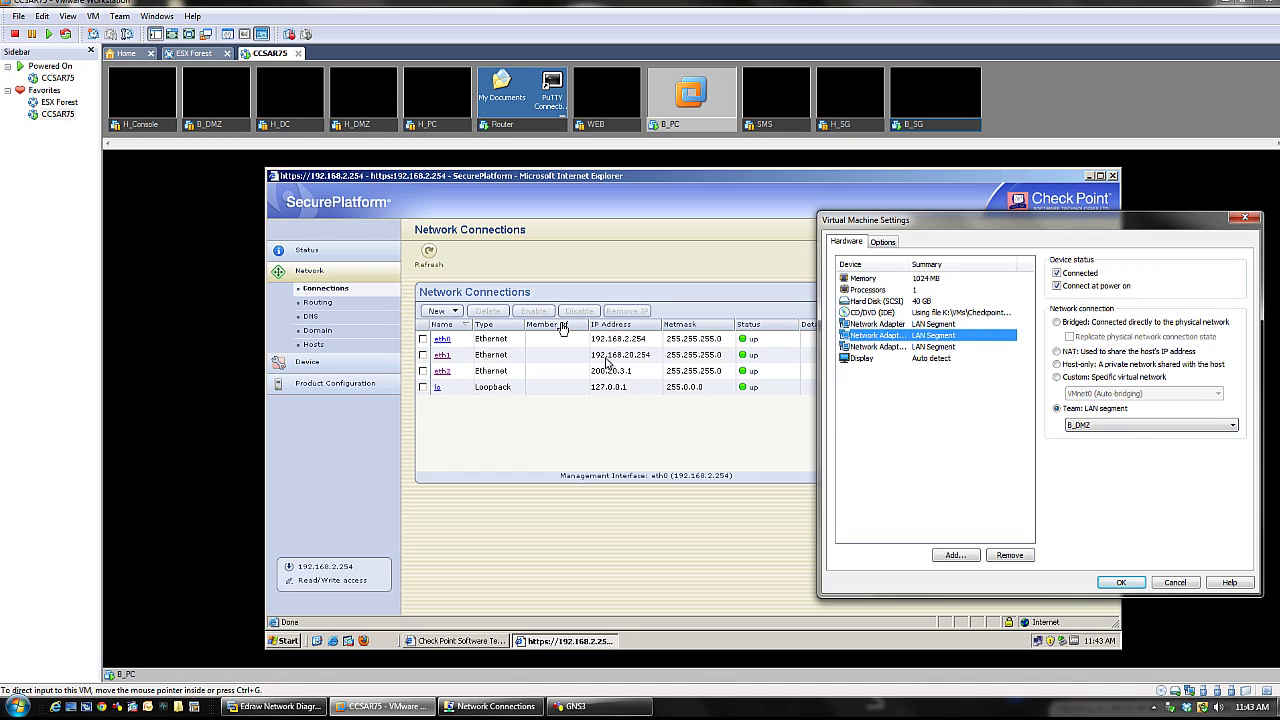
pyautogui.click(866, 346)
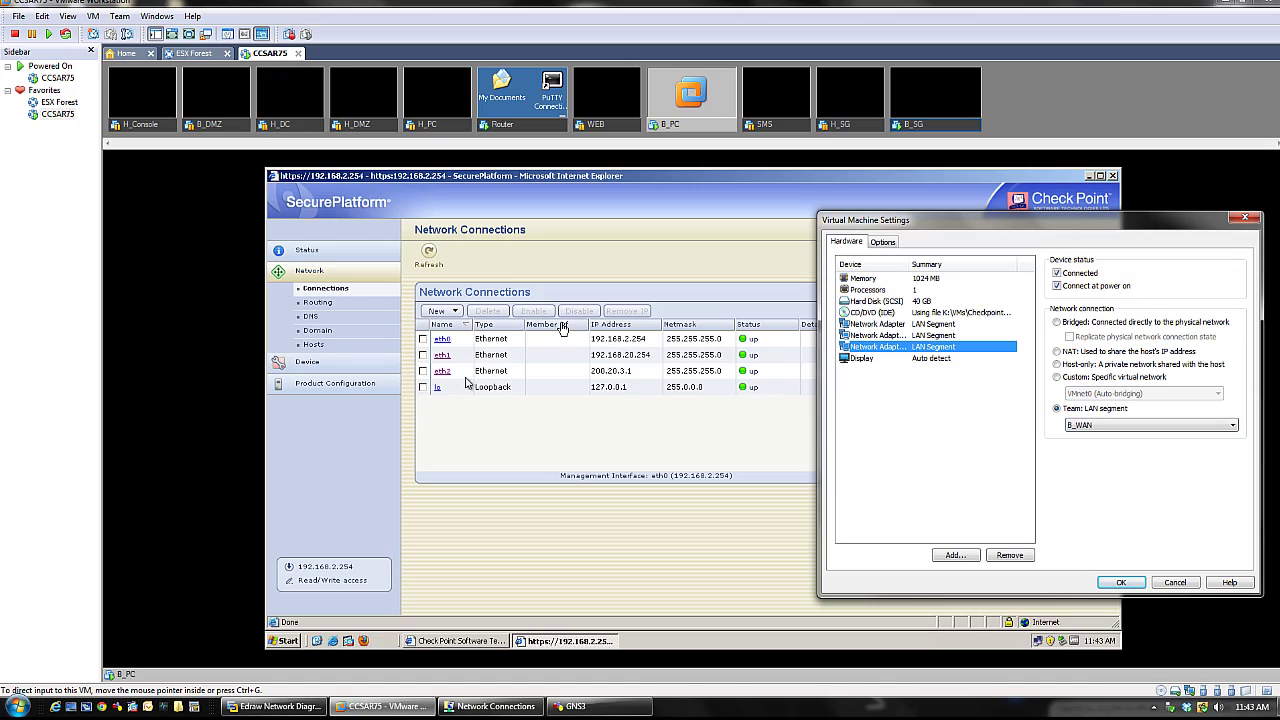
pyautogui.click(1245, 218)
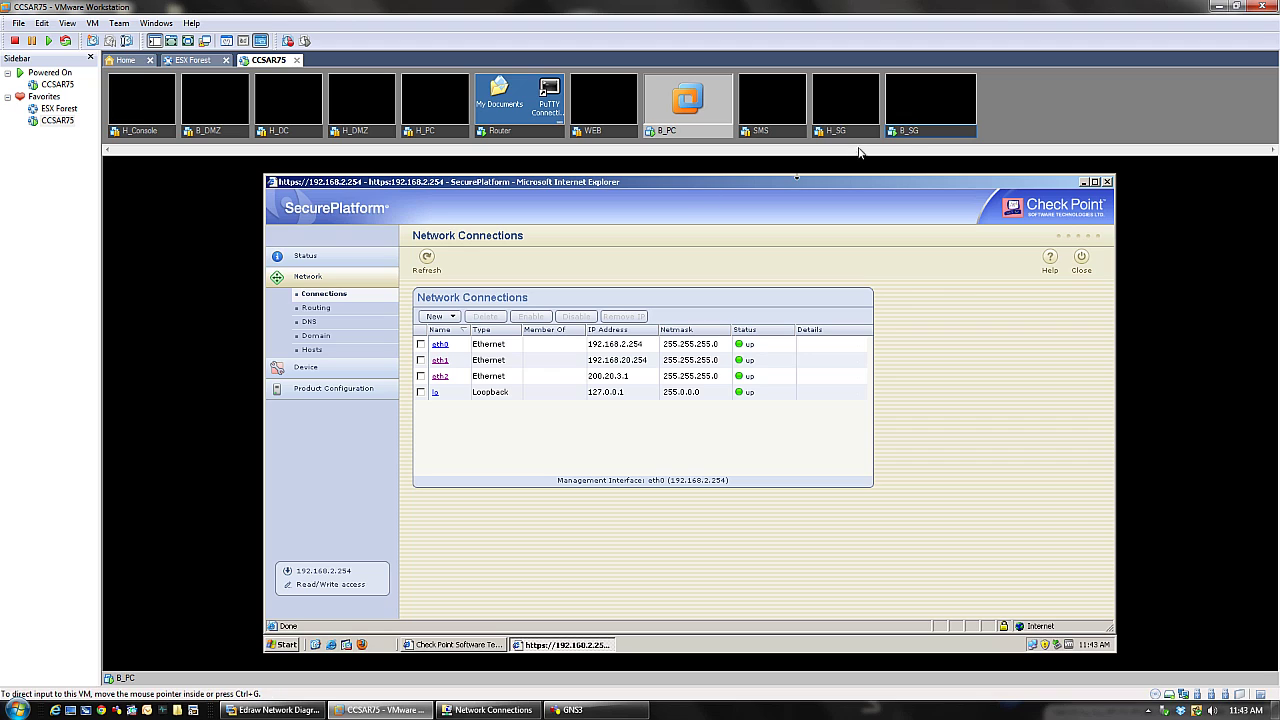
pyautogui.click(908, 132)
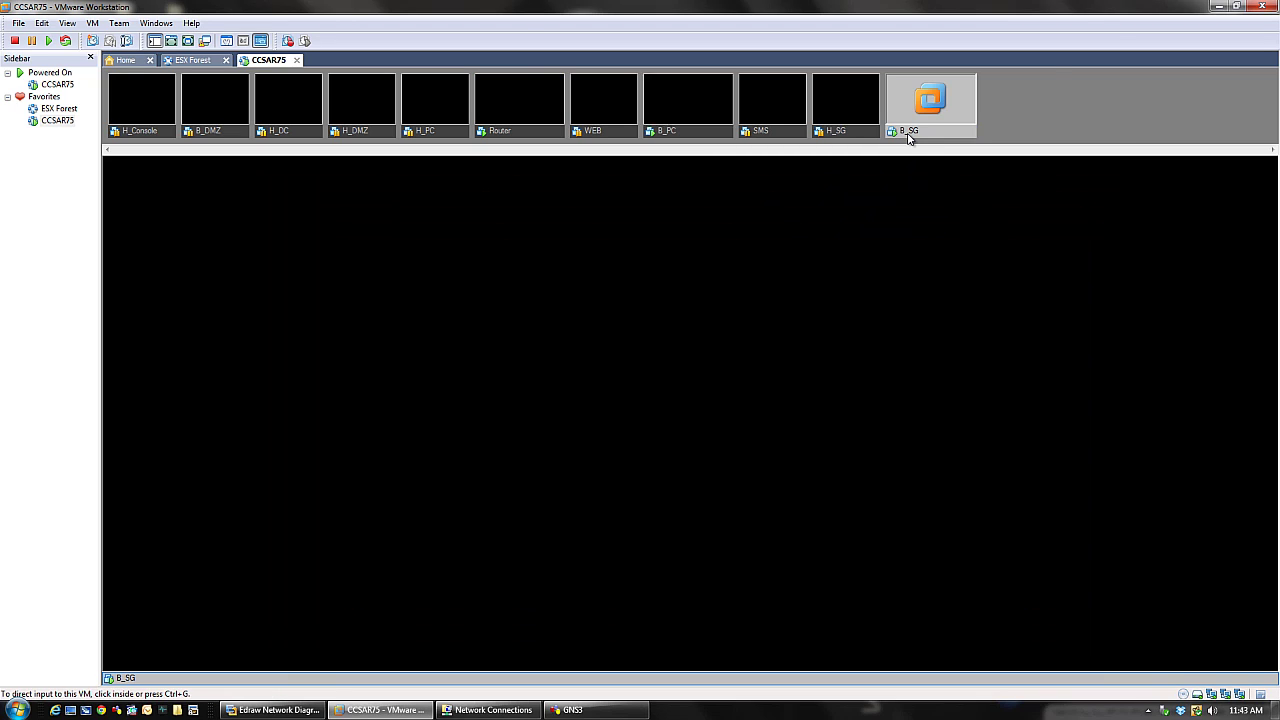
# - Log in to the B_SG console as admin and run a ping to 200.20.3.2
pyautogui.click(662, 349)
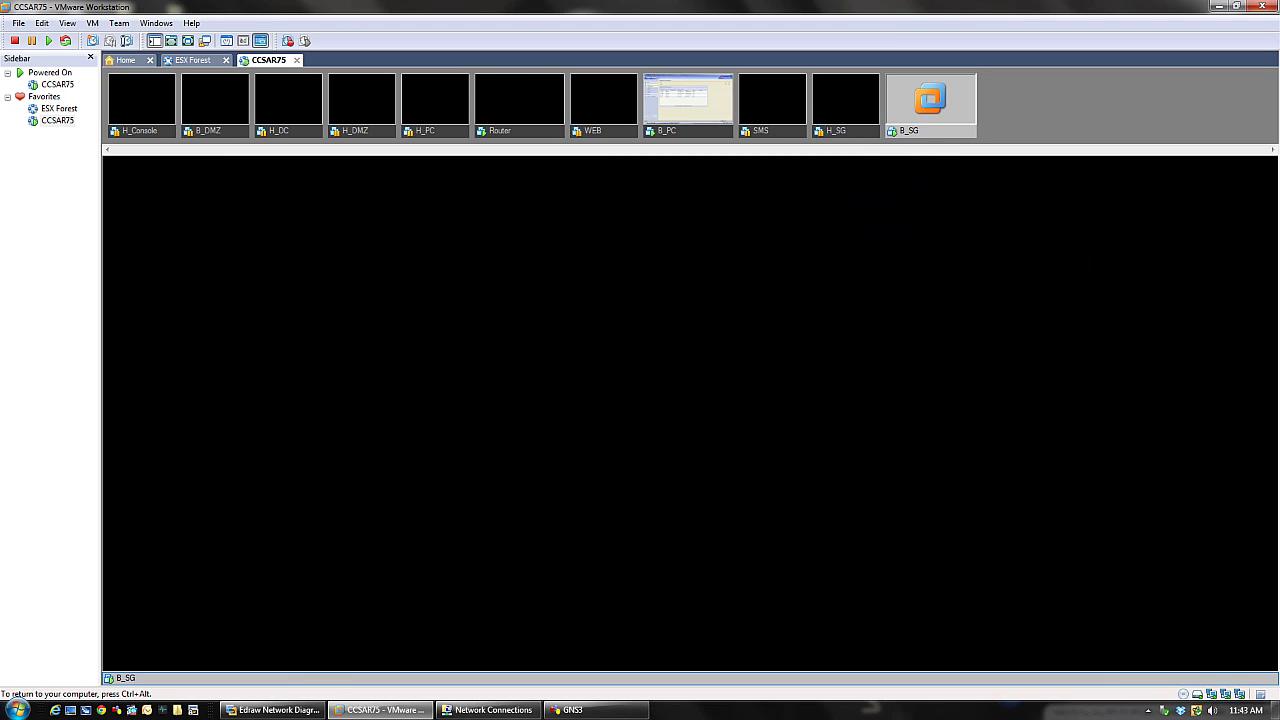
pyautogui.press('Return')
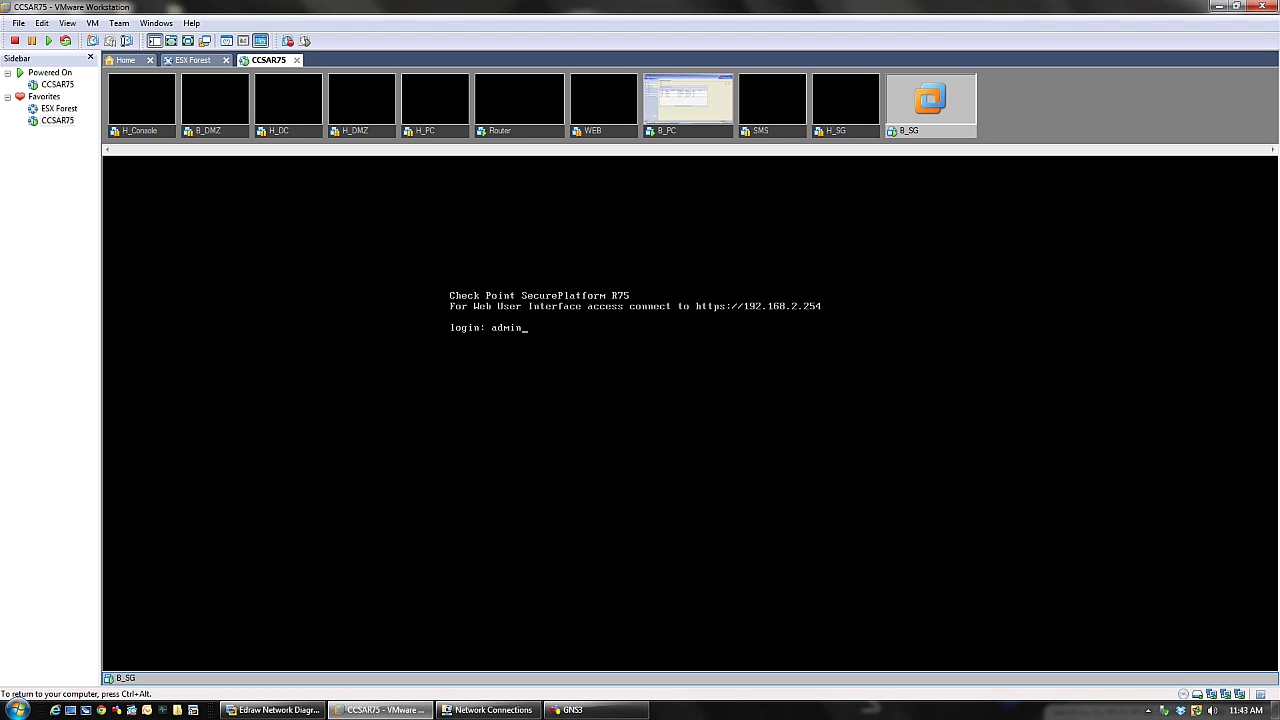
pyautogui.write('admin')
pyautogui.press('Return')
pyautogui.press('Return')
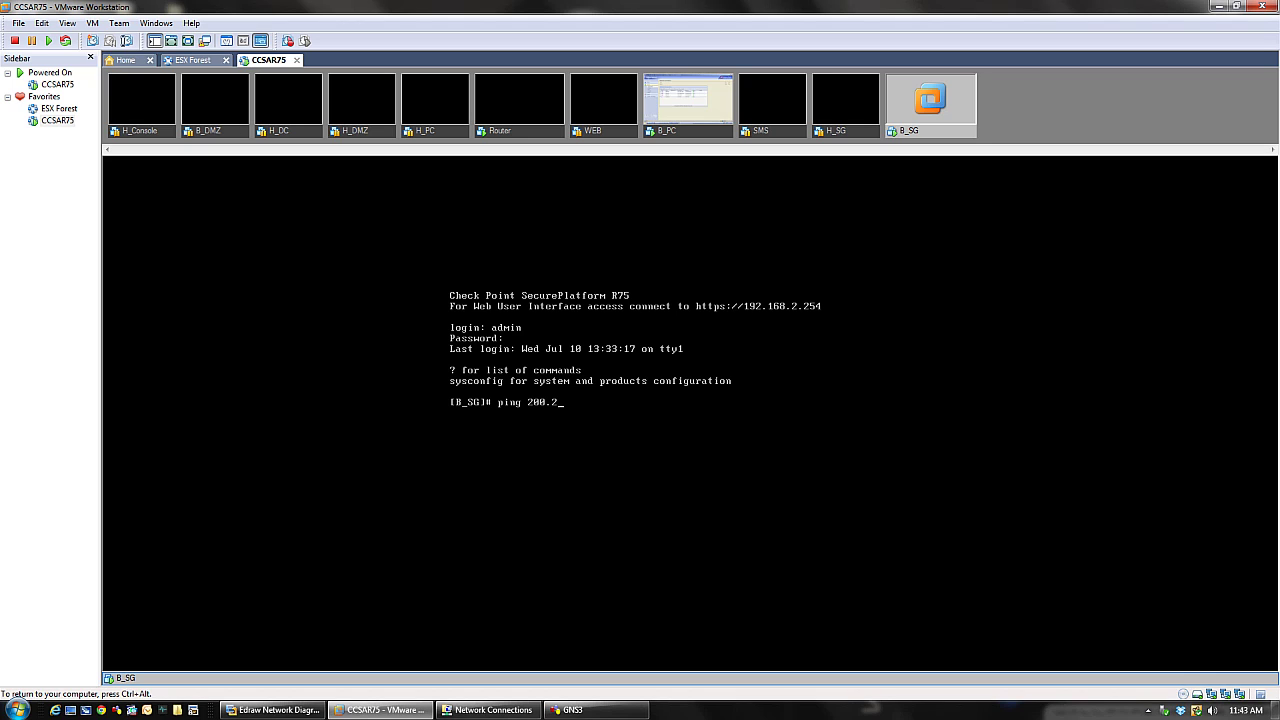
pyautogui.press('Return')
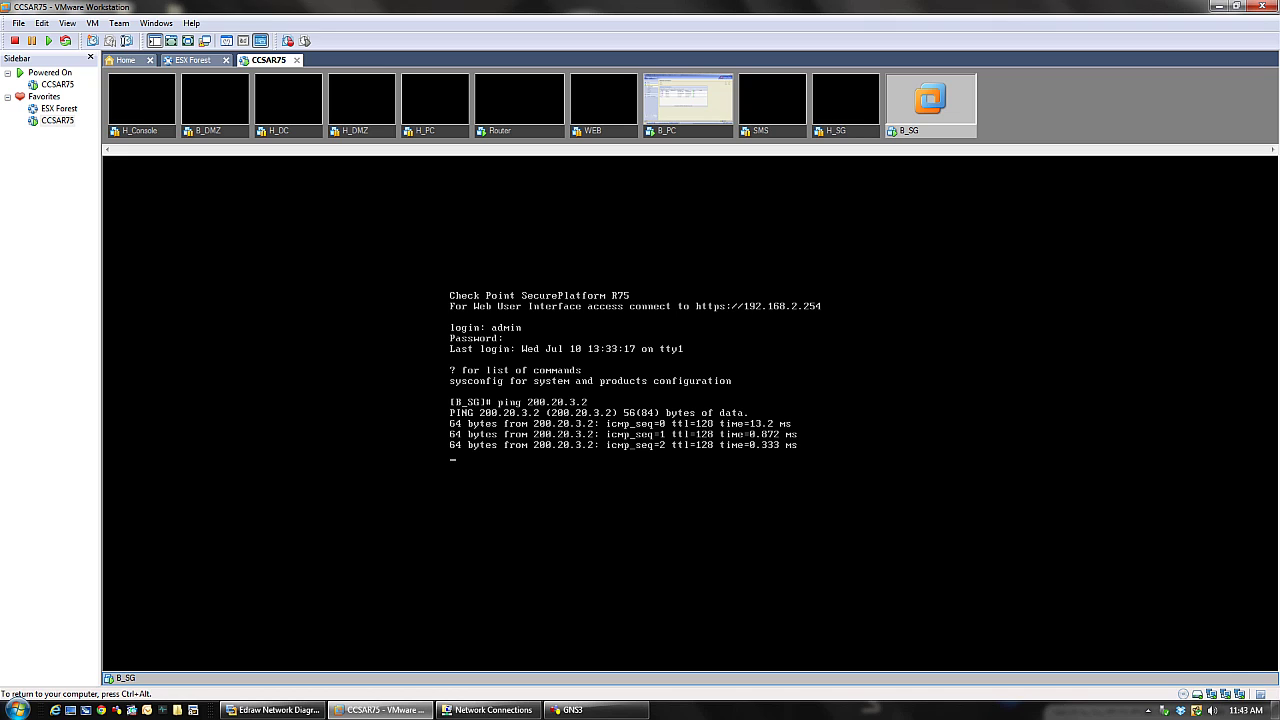
pyautogui.click(495, 128)
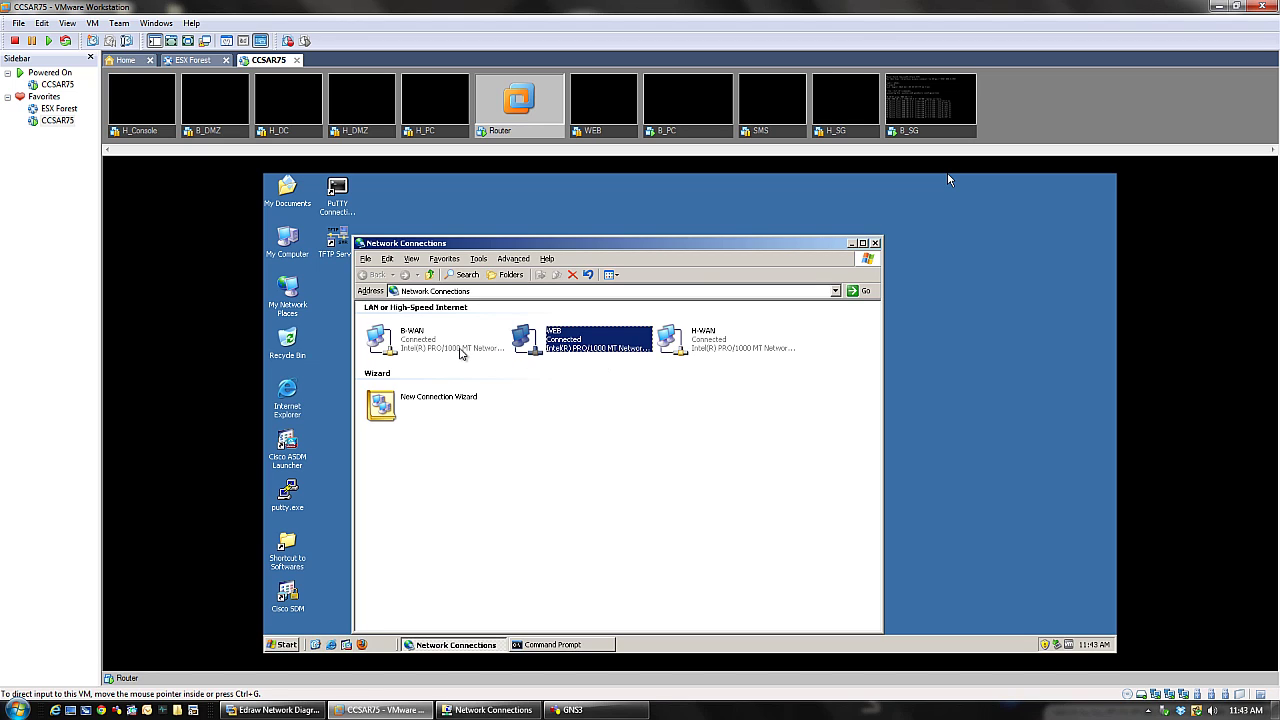
# - Enable 'Show icon in notification area' for the B-WAN, WEB and H-WAN connections on Router
pyautogui.click(454, 343)
pyautogui.rightClick(454, 343)
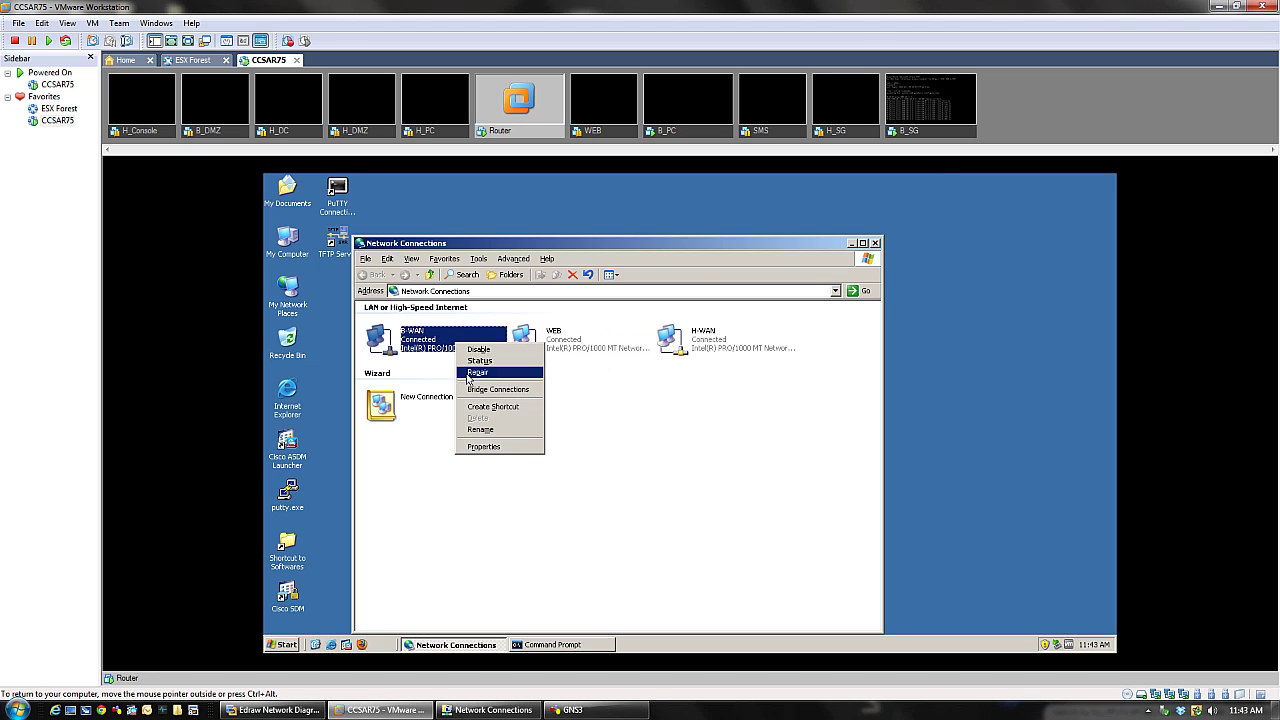
pyautogui.click(497, 452)
pyautogui.click(419, 477)
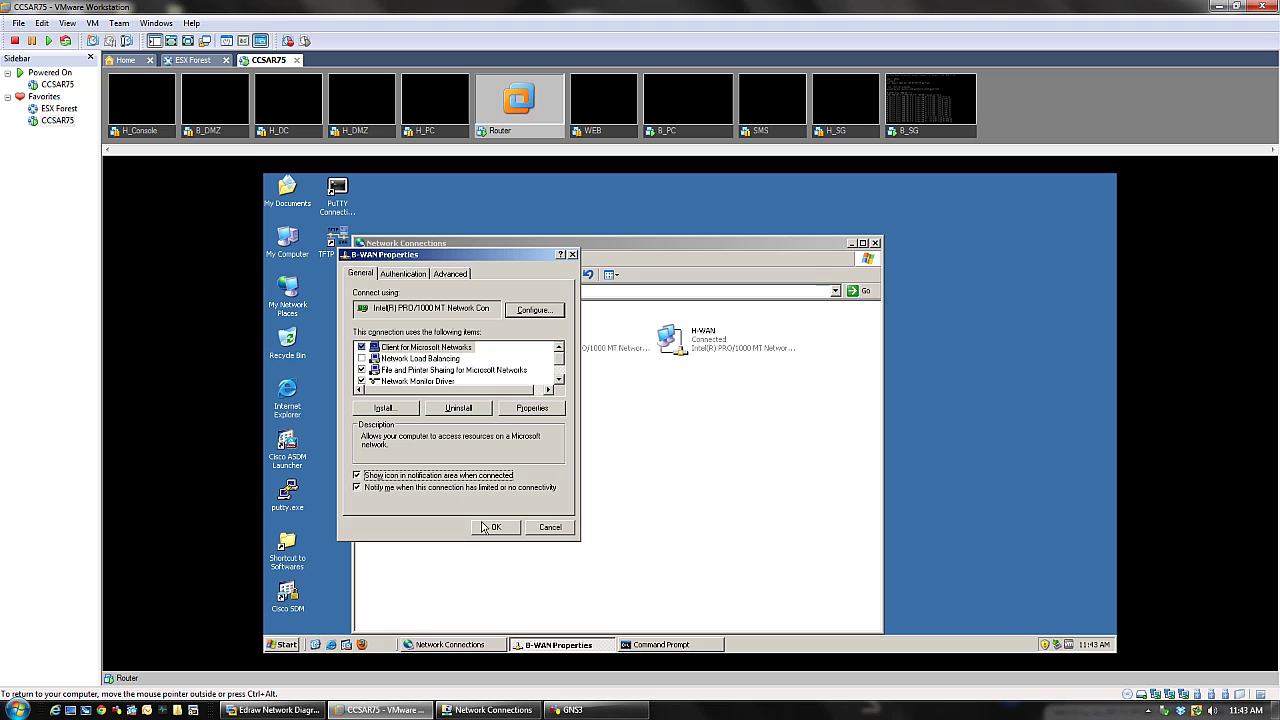
pyautogui.click(484, 526)
pyautogui.rightClick(575, 340)
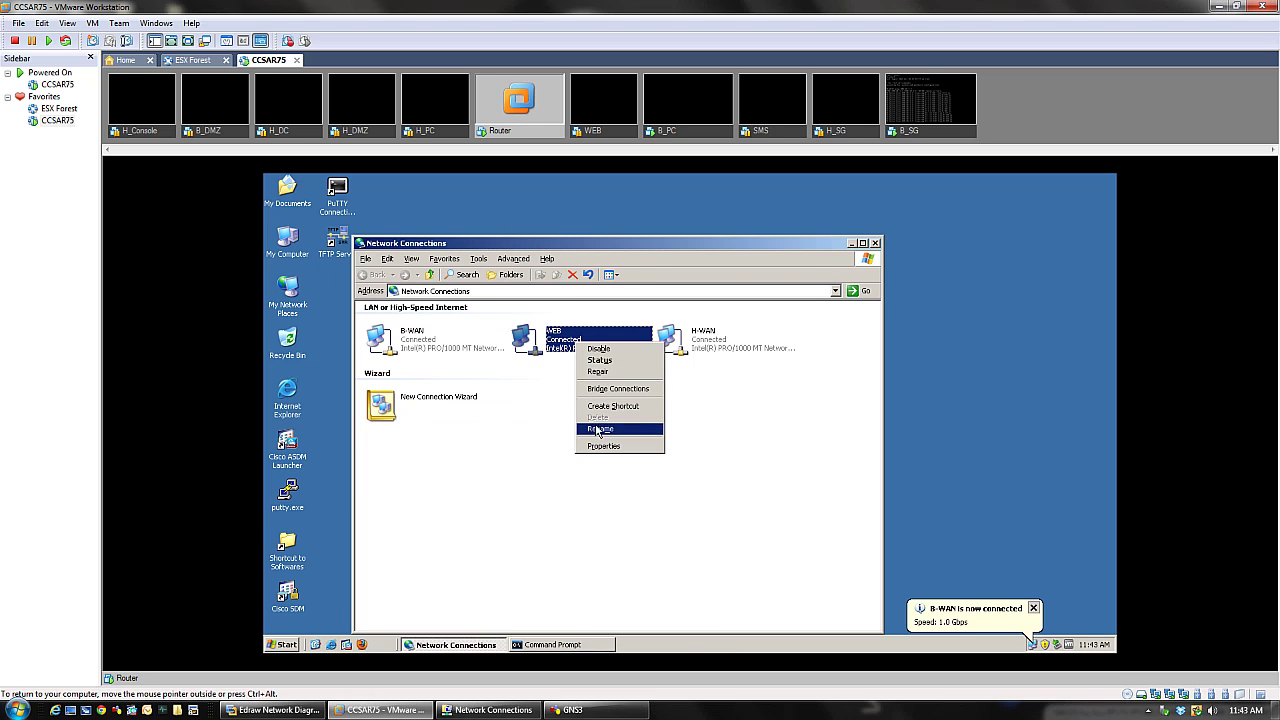
pyautogui.click(595, 455)
pyautogui.click(423, 490)
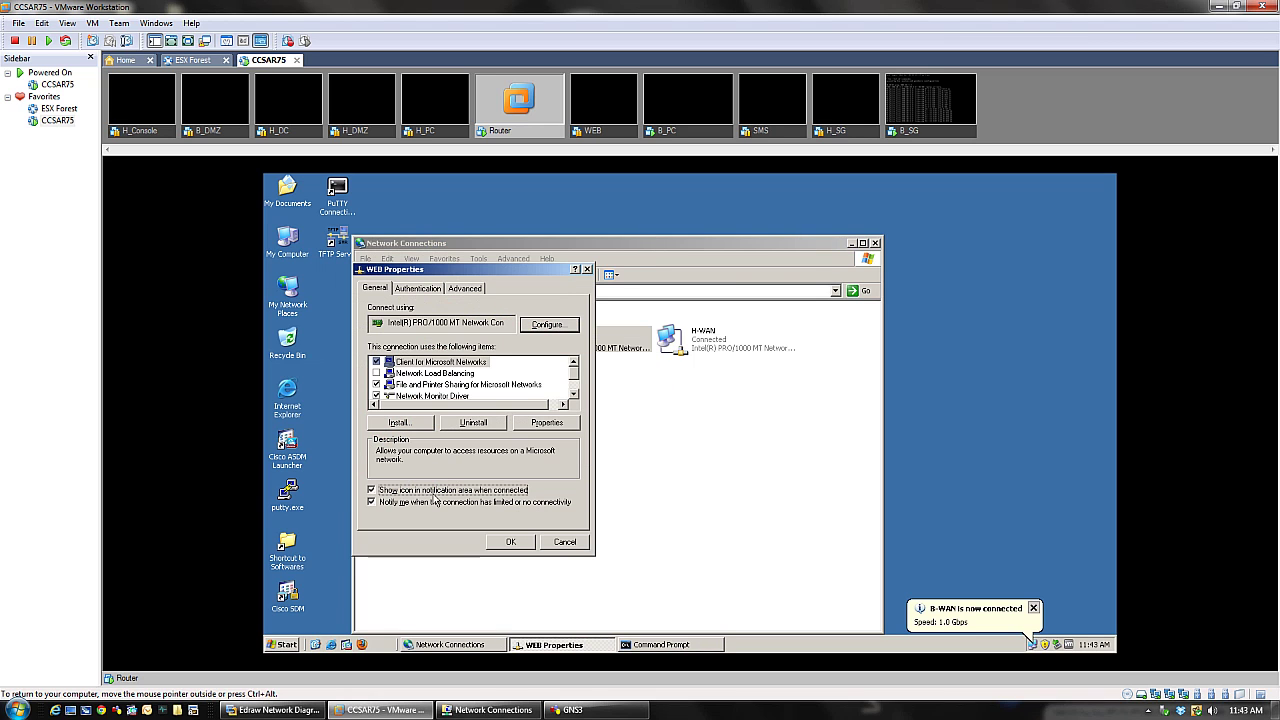
pyautogui.click(507, 542)
pyautogui.rightClick(722, 343)
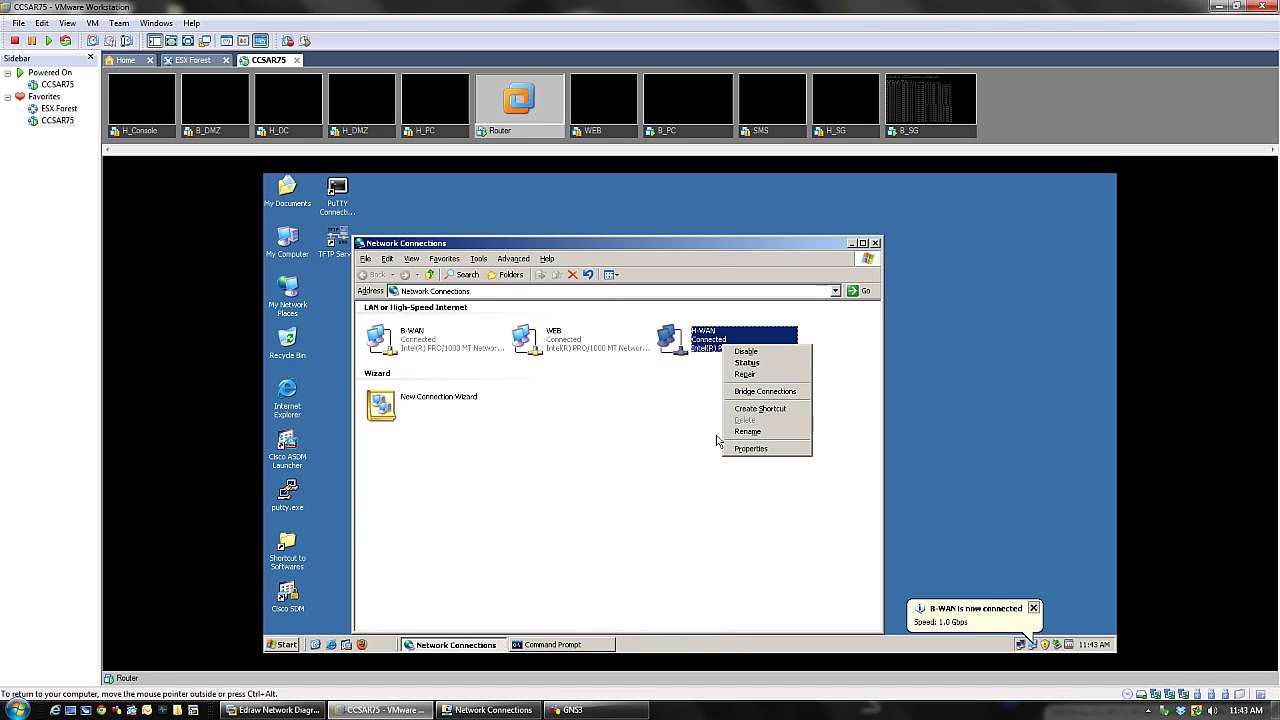
pyautogui.click(750, 449)
pyautogui.click(425, 504)
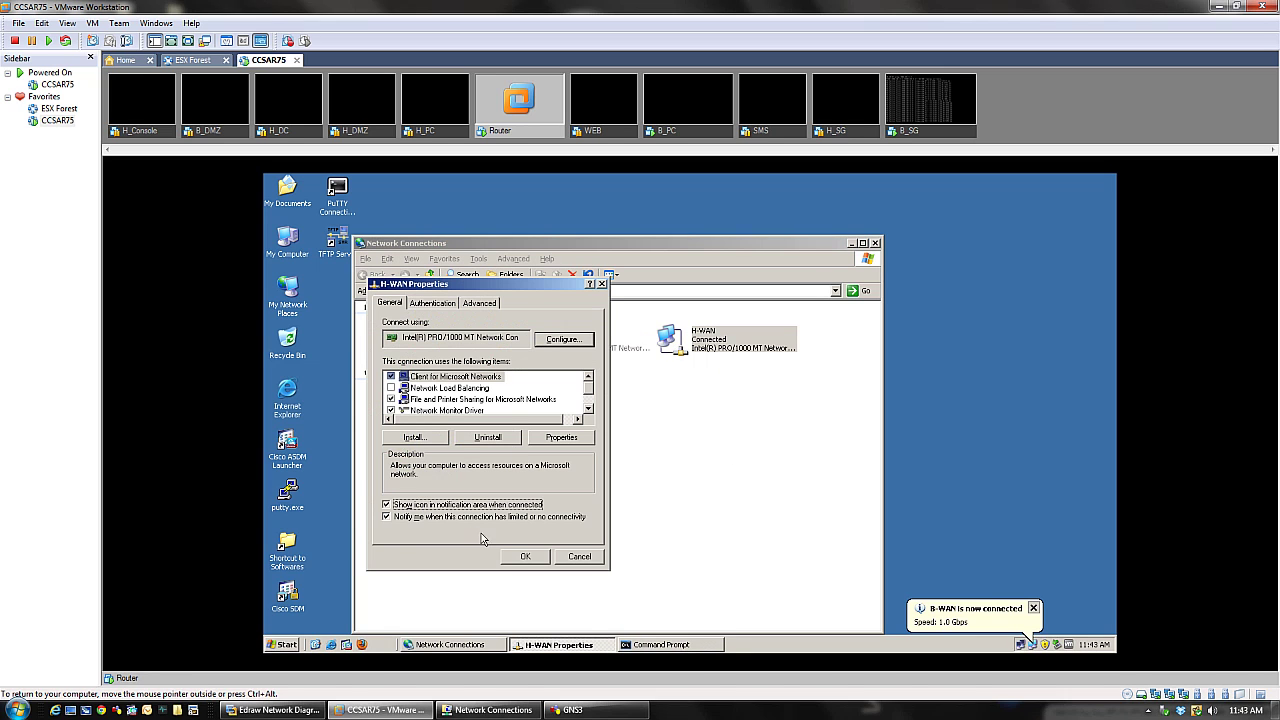
pyautogui.click(526, 557)
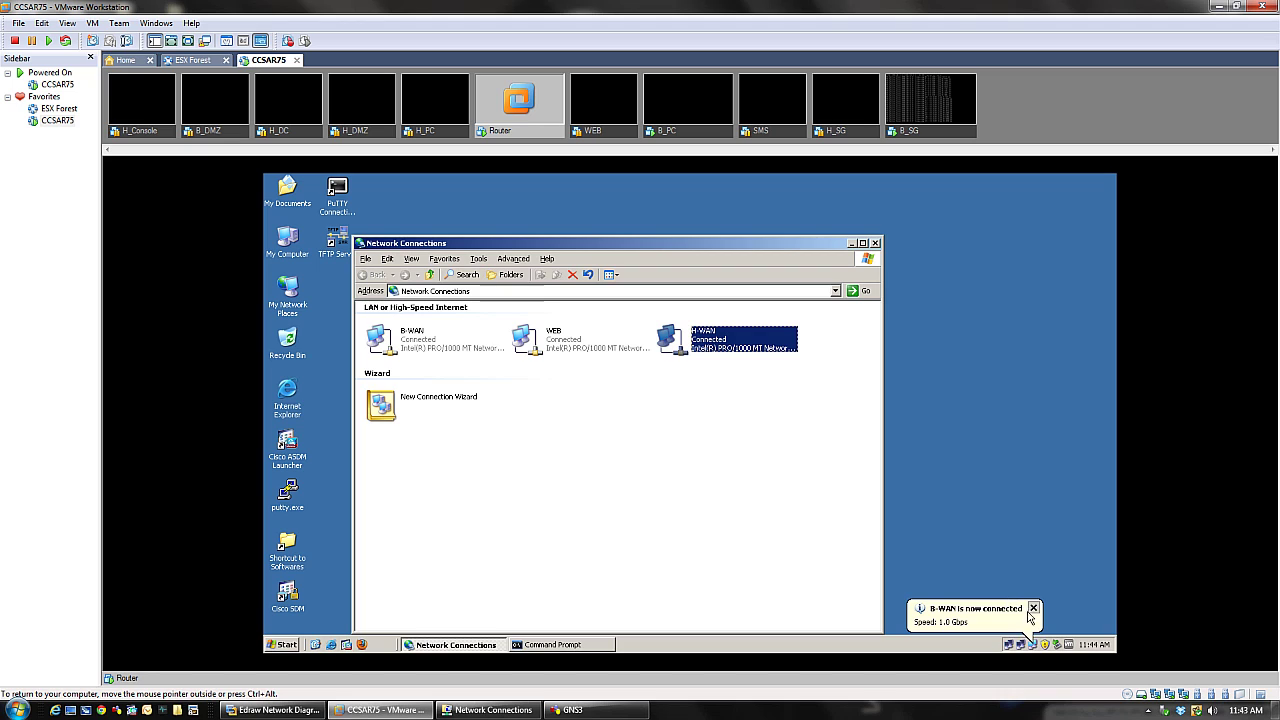
# - Check the B-WAN connection status and dismiss the WEB connected notice
pyautogui.doubleClick(1031, 644)
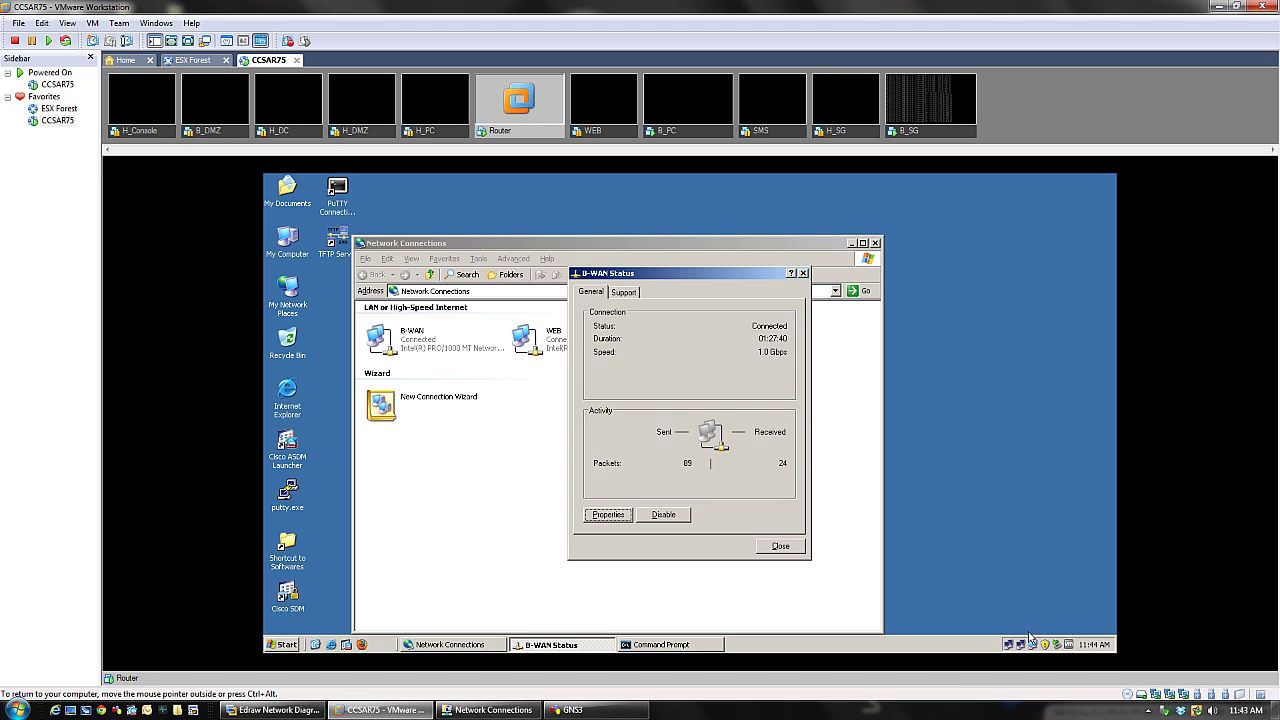
pyautogui.click(780, 547)
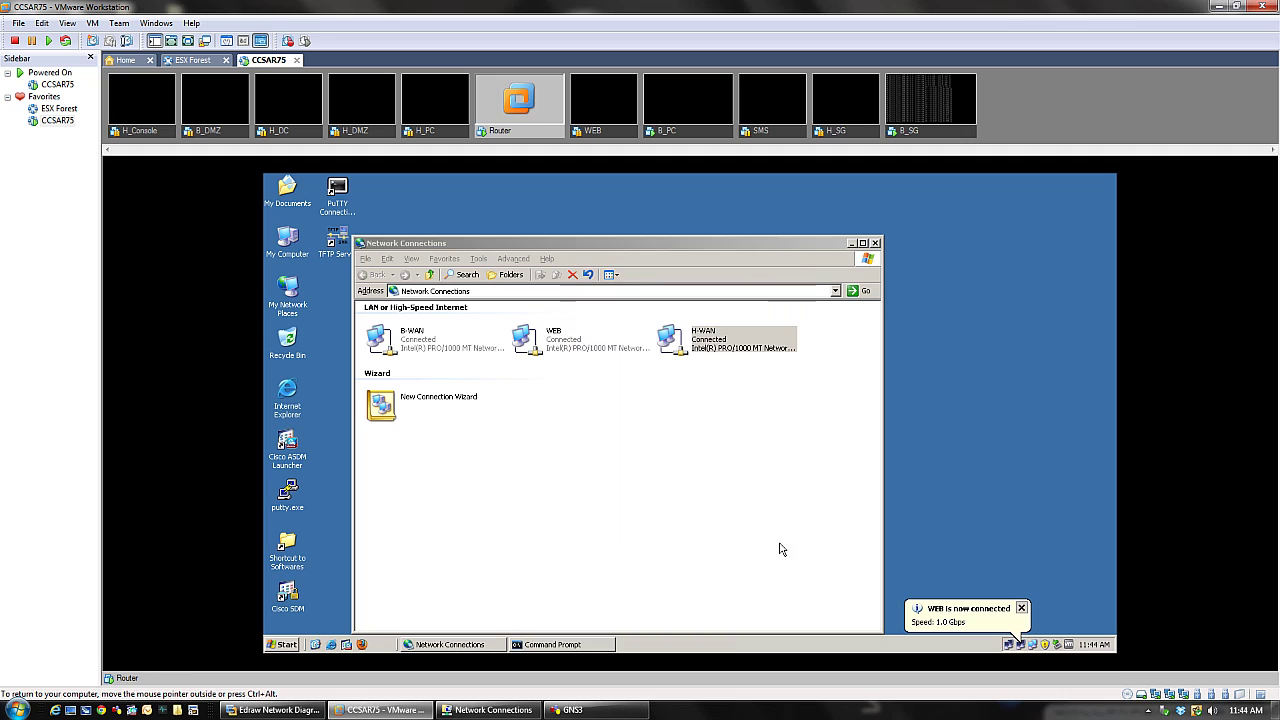
pyautogui.click(1022, 608)
pyautogui.click(930, 105)
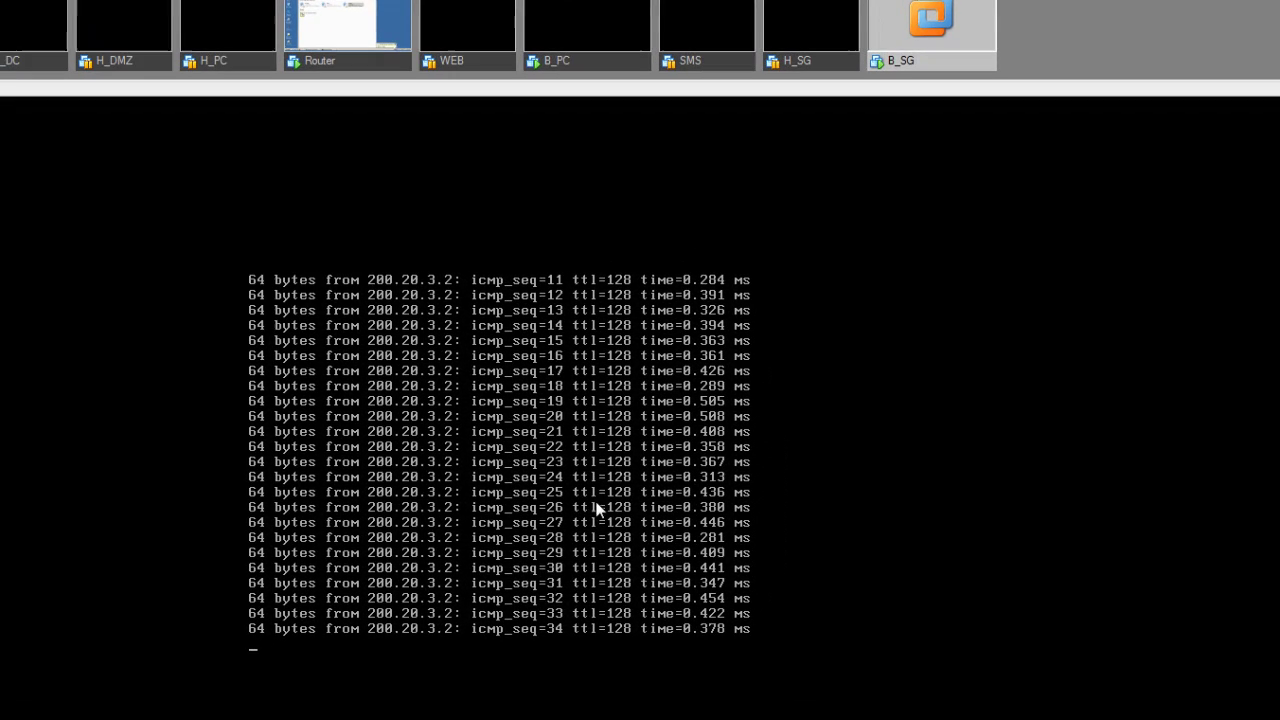
# - End the ping to 200.20.3.2 with Ctrl+C and close Router's Network Connections window
pyautogui.hotkey('ctrl', 'c')
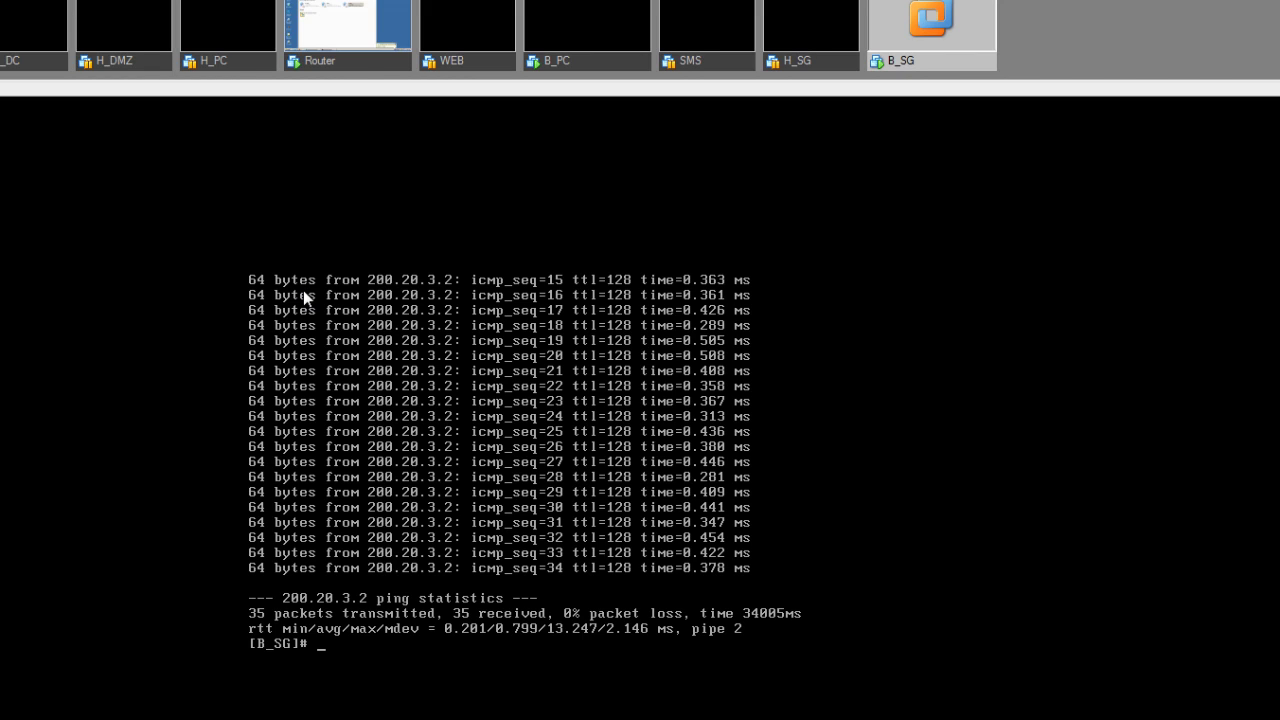
pyautogui.click(357, 63)
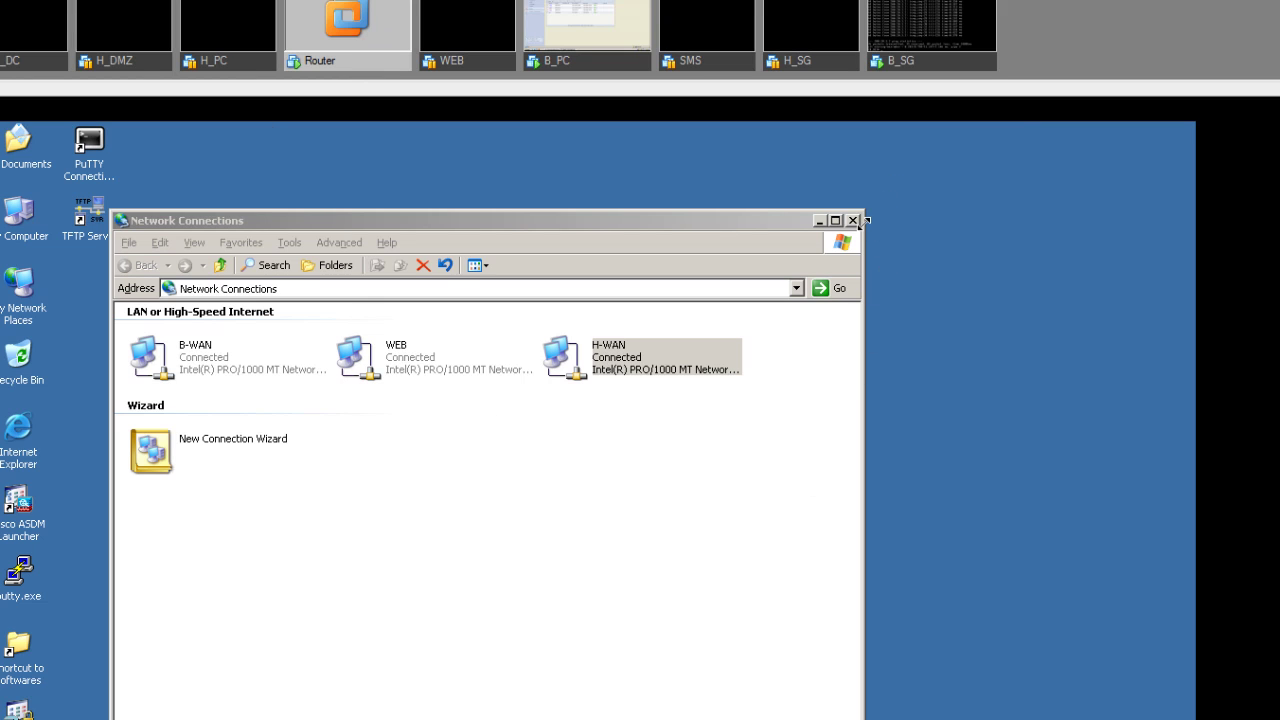
pyautogui.click(835, 220)
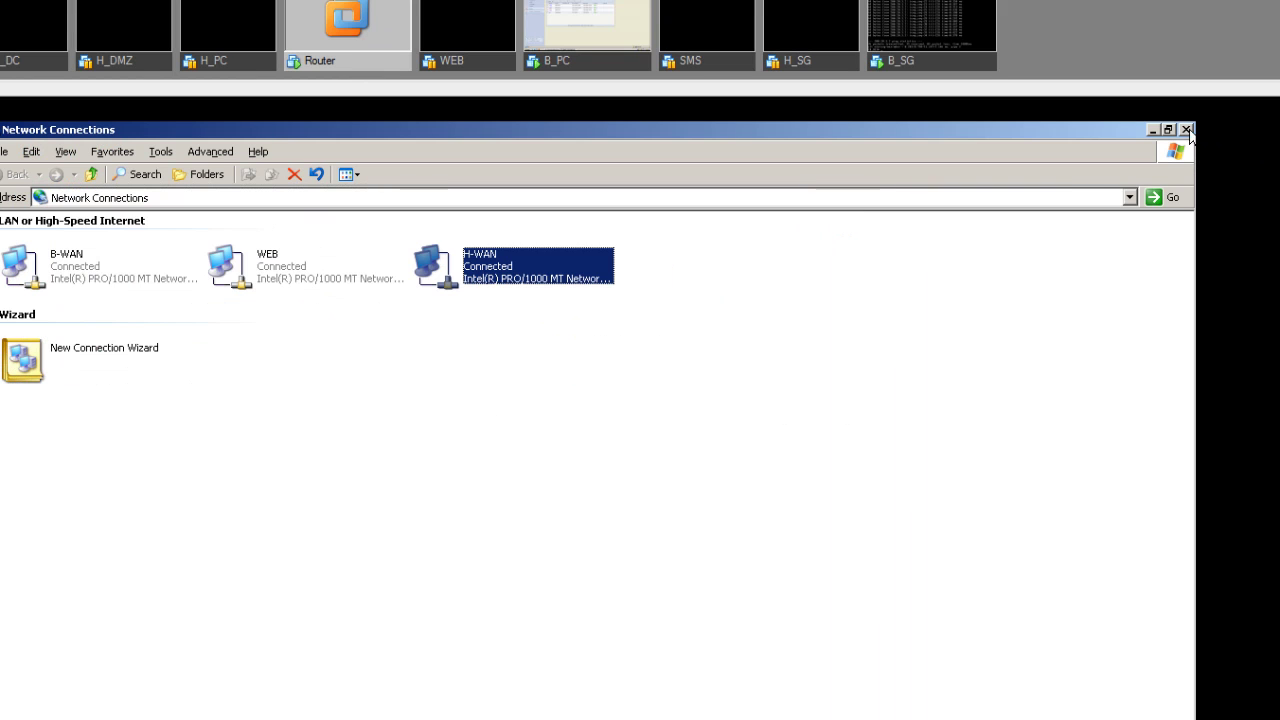
pyautogui.click(1187, 130)
pyautogui.click(929, 66)
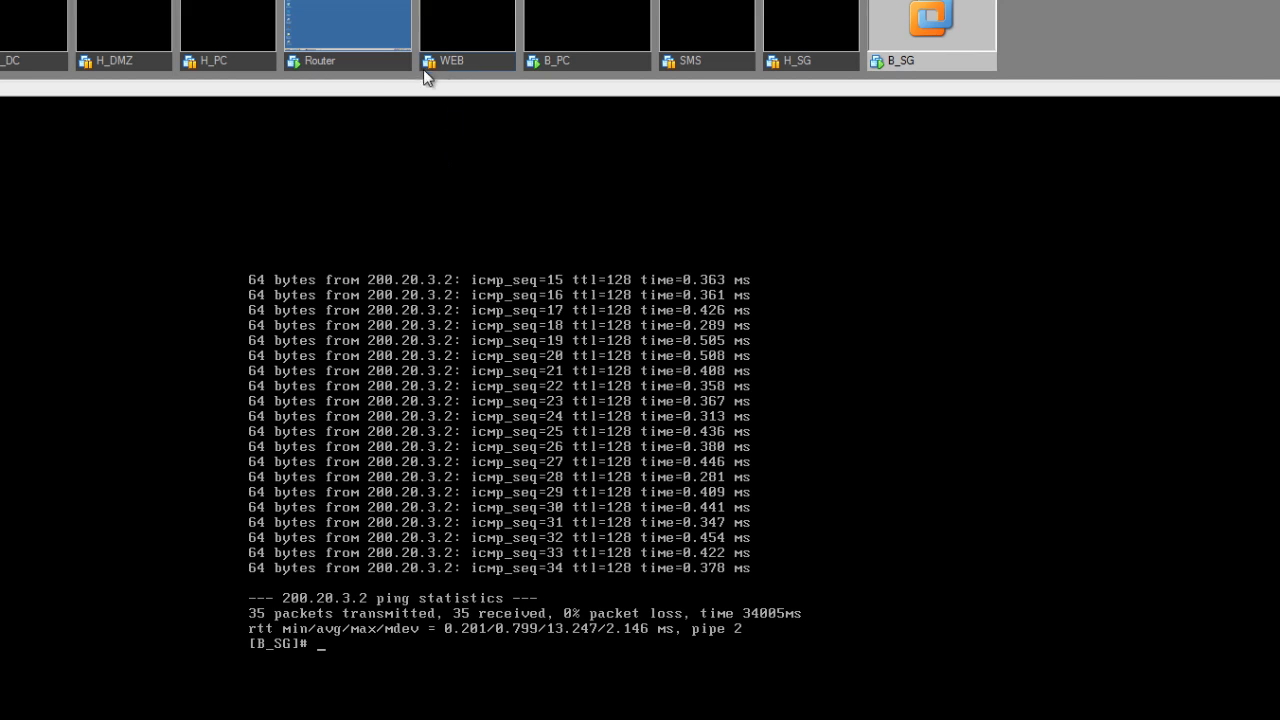
# - On B_PC's SecurePlatform Routing page, add and apply a default route via gateway 200.20.3.2
pyautogui.click(553, 65)
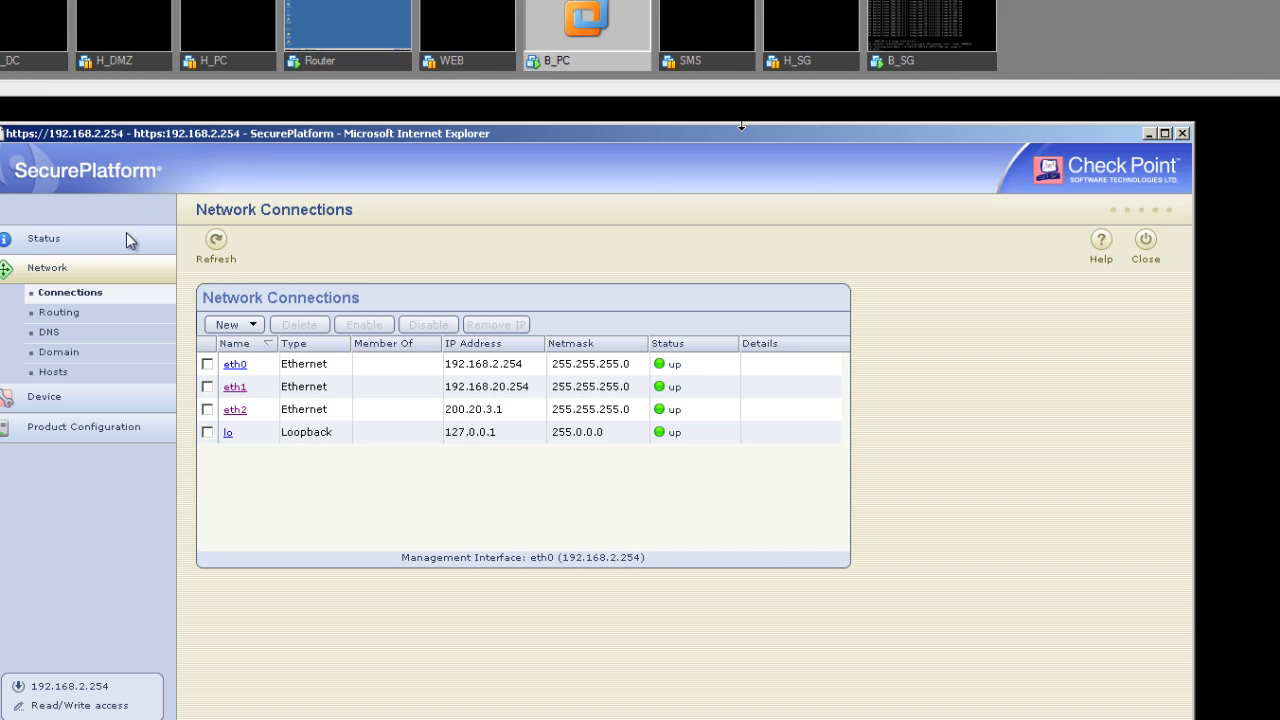
pyautogui.click(60, 313)
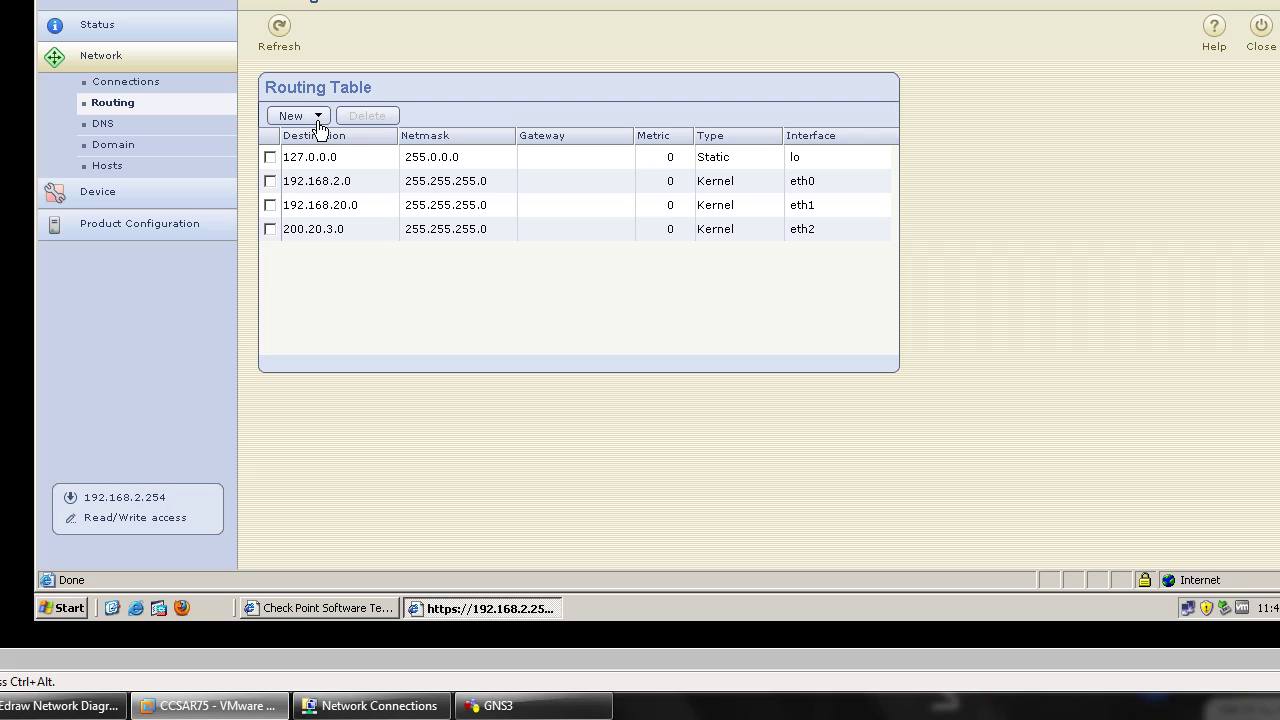
pyautogui.click(318, 116)
pyautogui.click(318, 157)
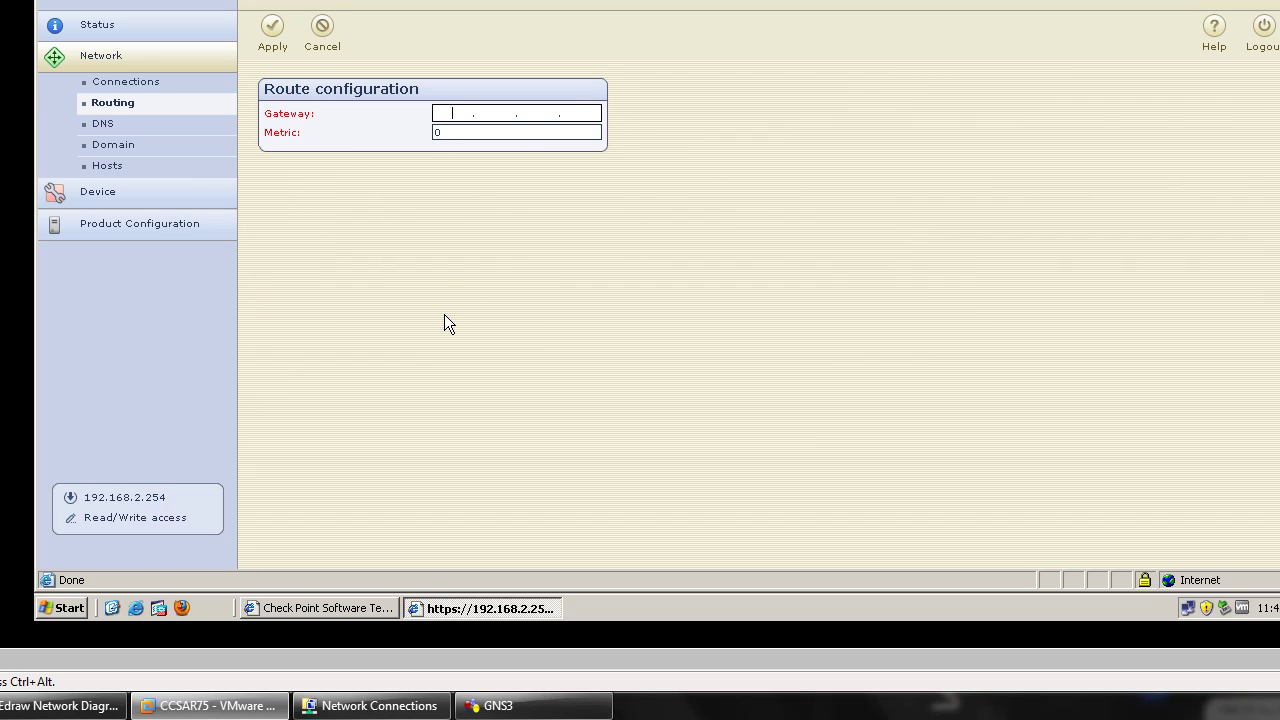
pyautogui.write('200 . 20 . 3 . 2')
pyautogui.click(60, 705)
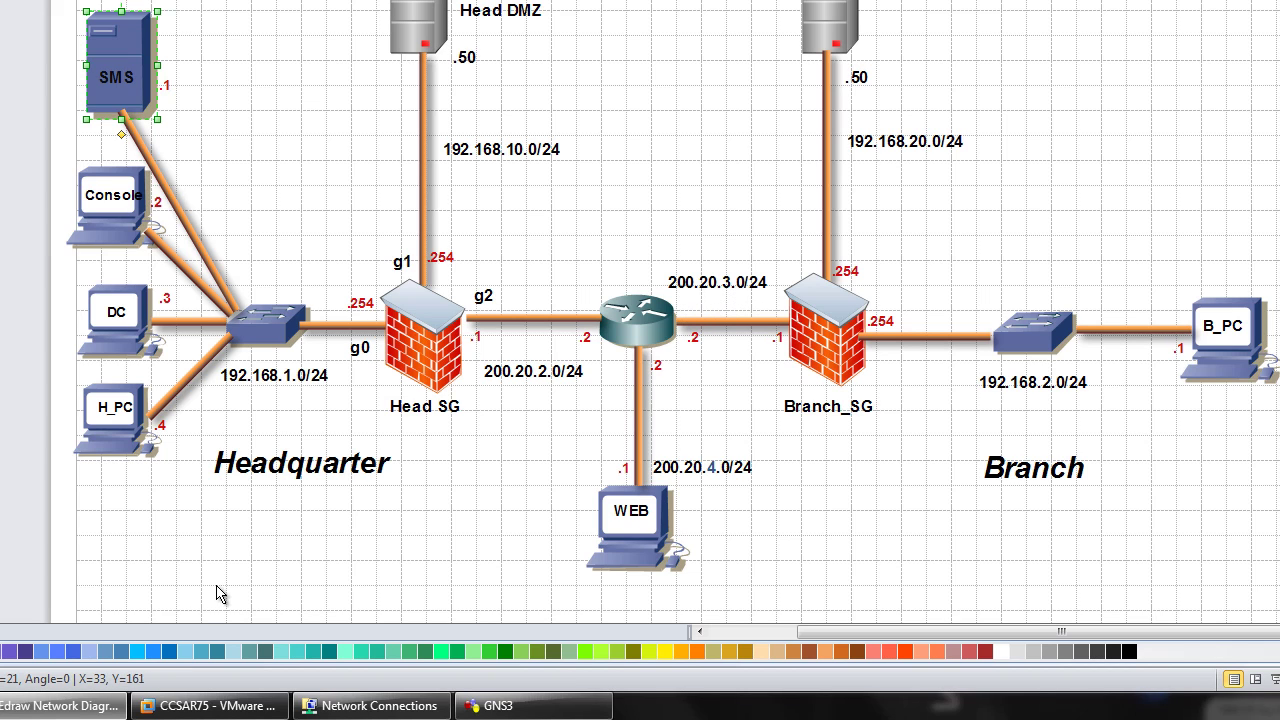
pyautogui.click(60, 705)
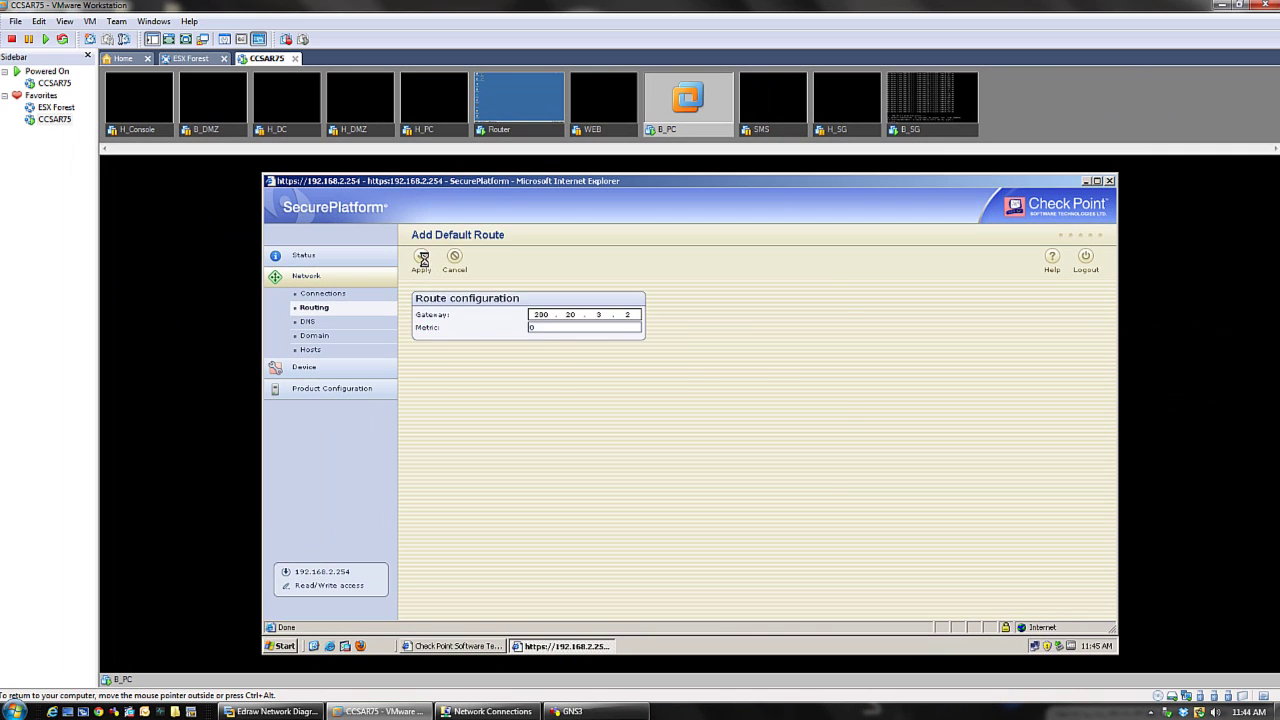
pyautogui.click(272, 25)
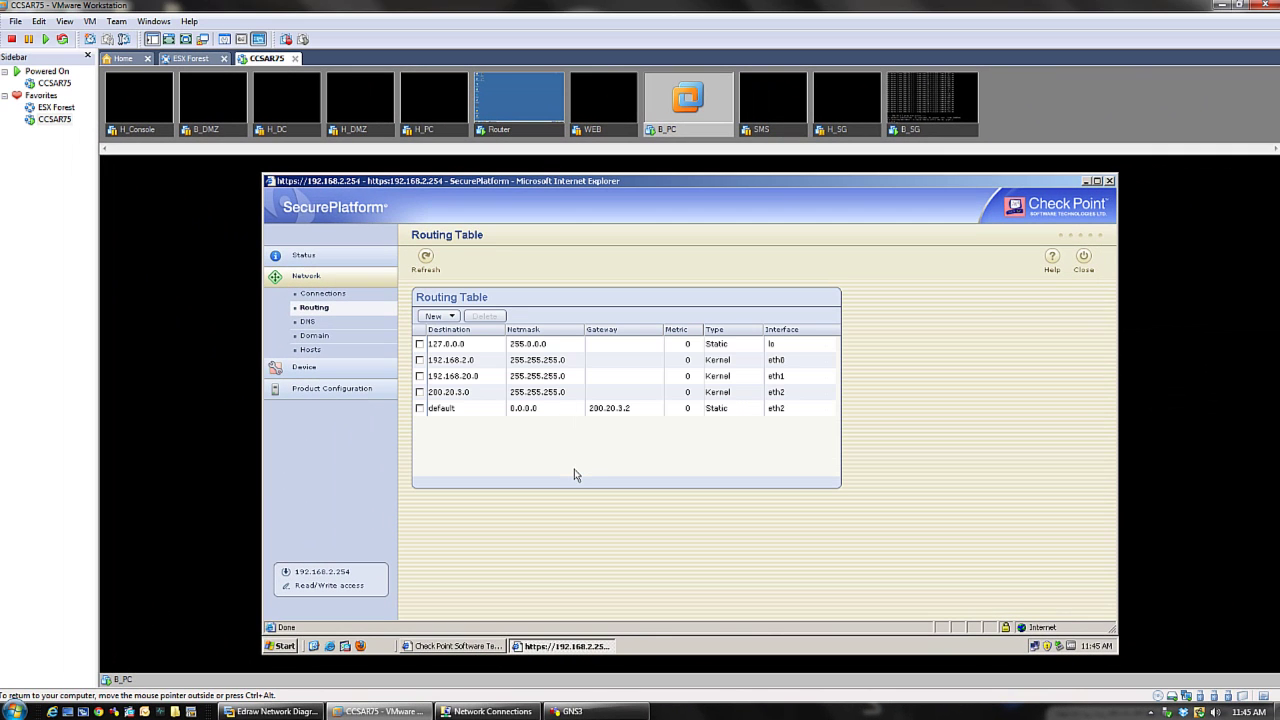
# - Log on as administrator to the WEB VM's Windows Server 2003 R2 desktop via Ctrl+Alt+Del
pyautogui.rightClick(621, 128)
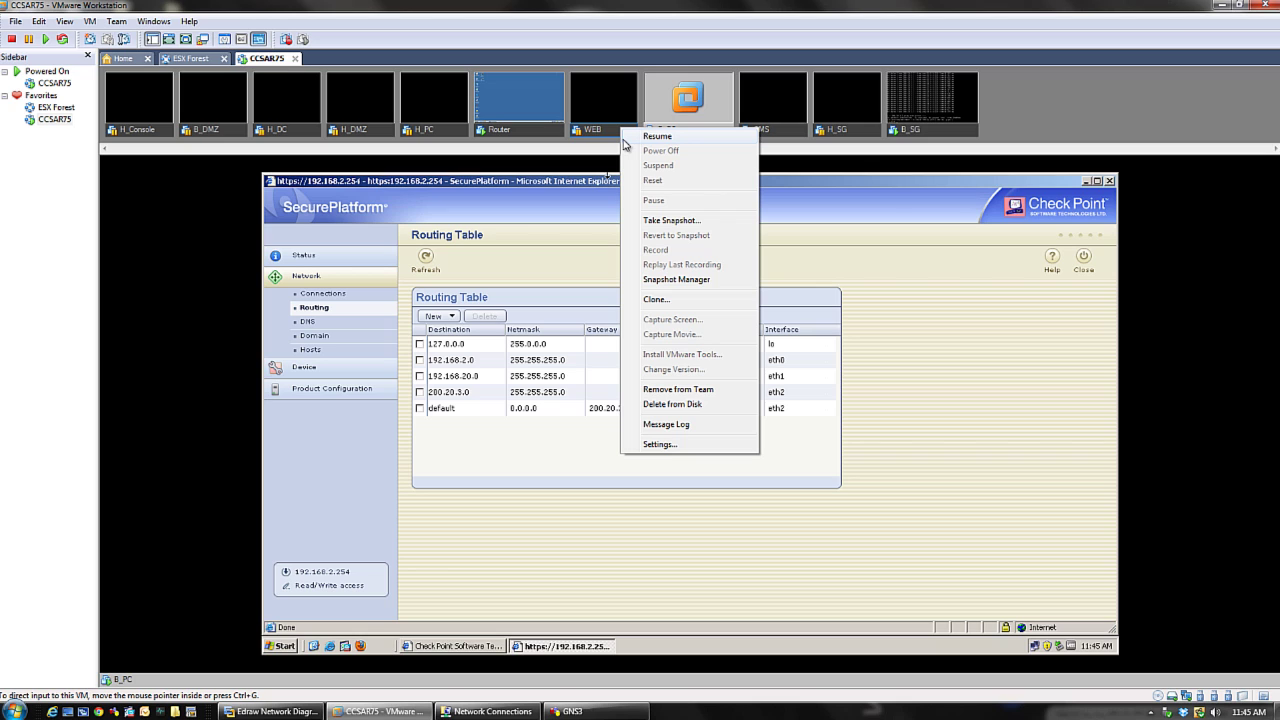
pyautogui.click(640, 137)
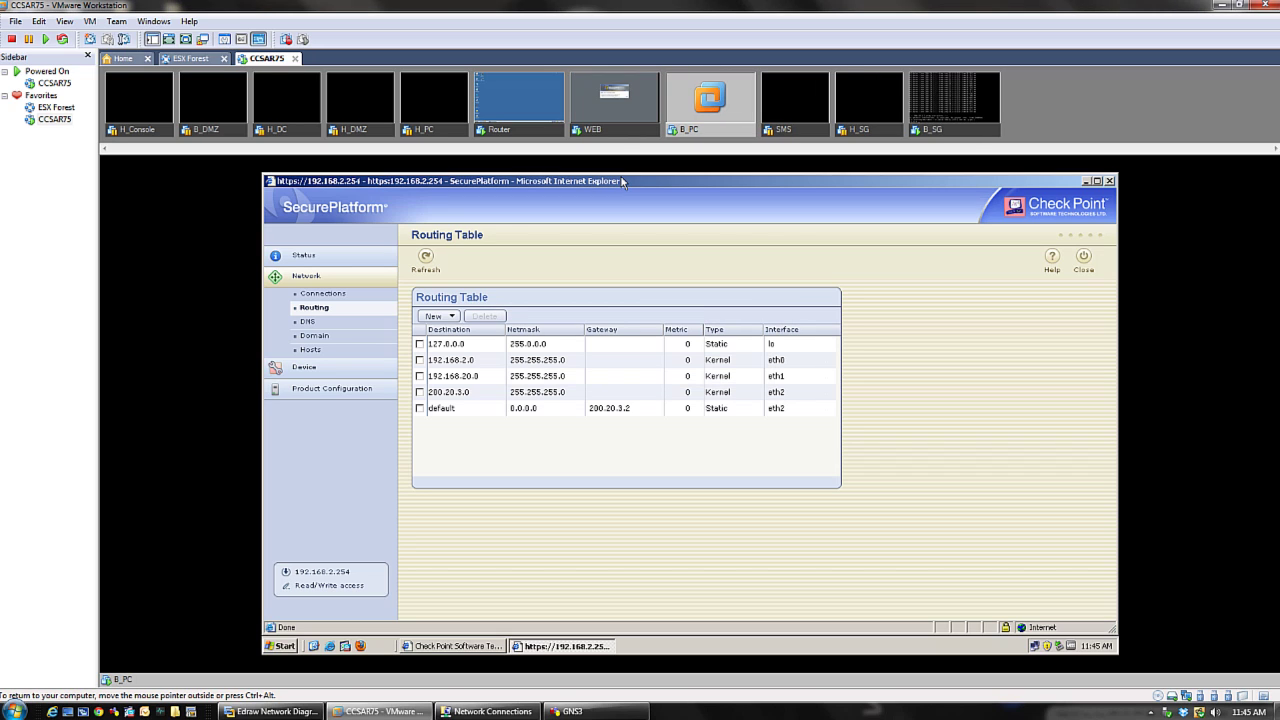
pyautogui.click(603, 114)
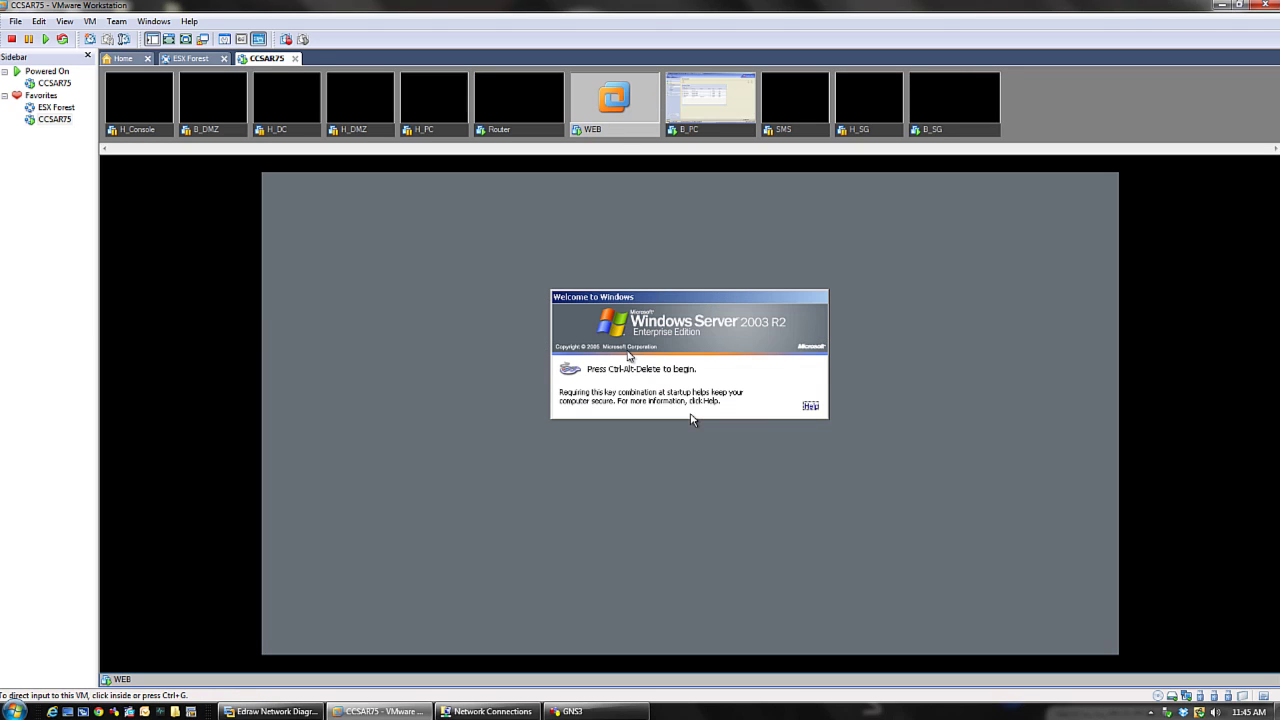
pyautogui.click(690, 418)
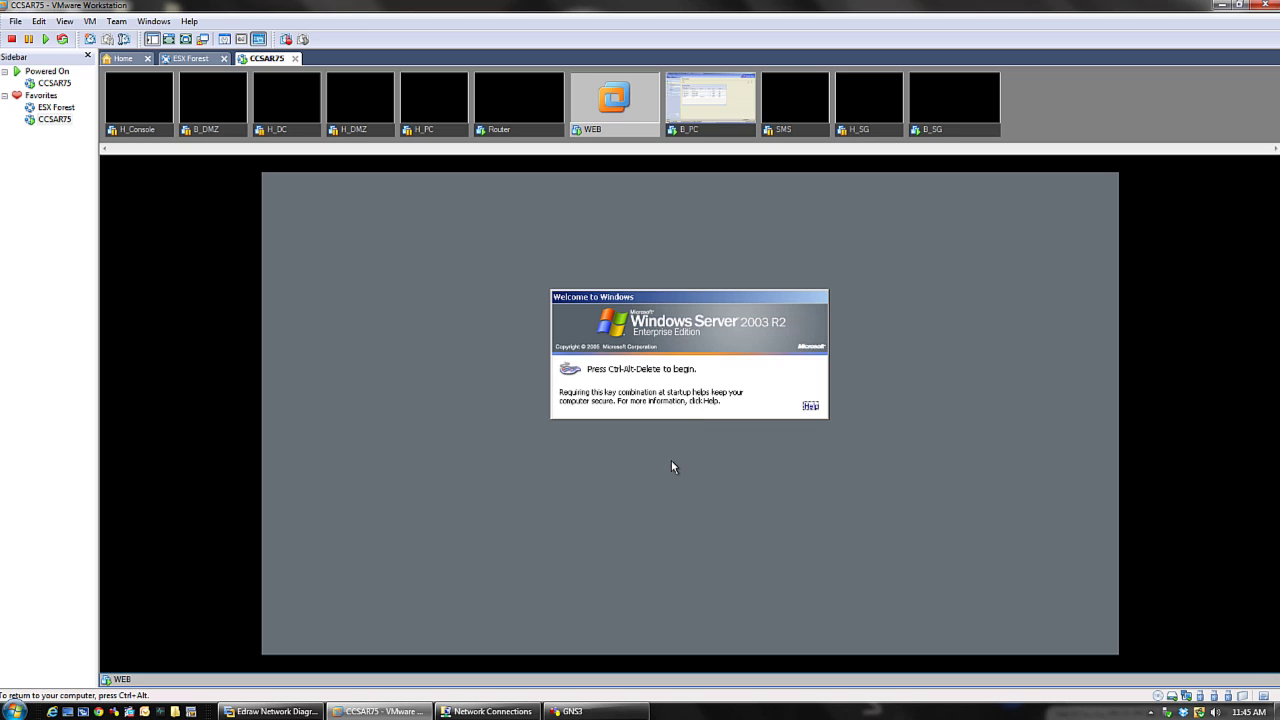
pyautogui.press('ctrl+alt+Insert')
pyautogui.click(677, 420)
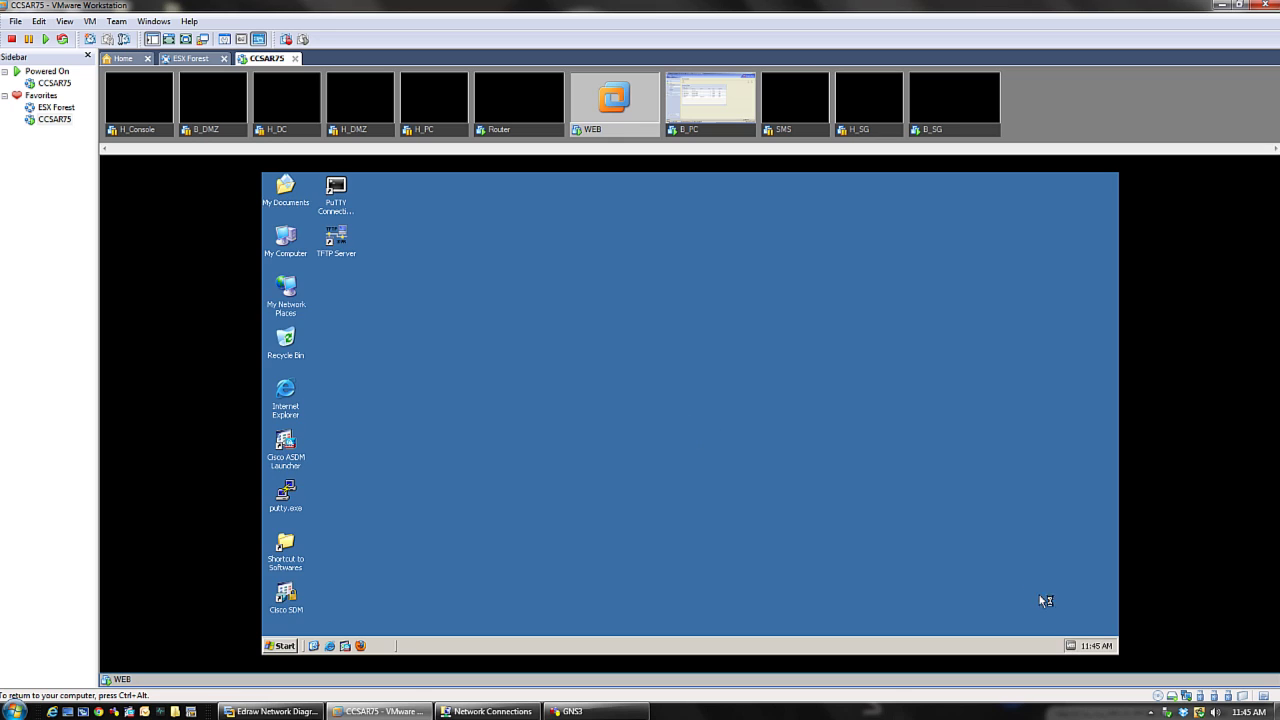
# - Tick 'Show icon in notification area' for WEB's Local Area Connection and dismiss the update balloon
pyautogui.click(292, 645)
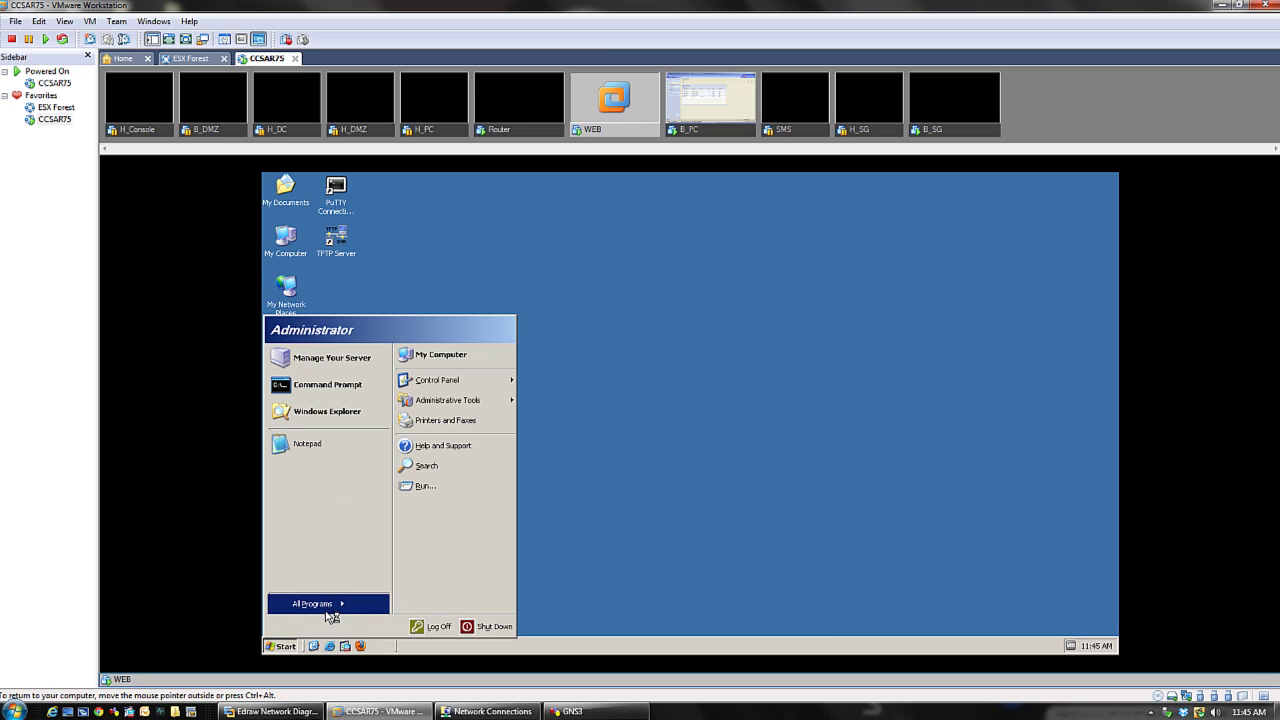
pyautogui.moveTo(340, 599)
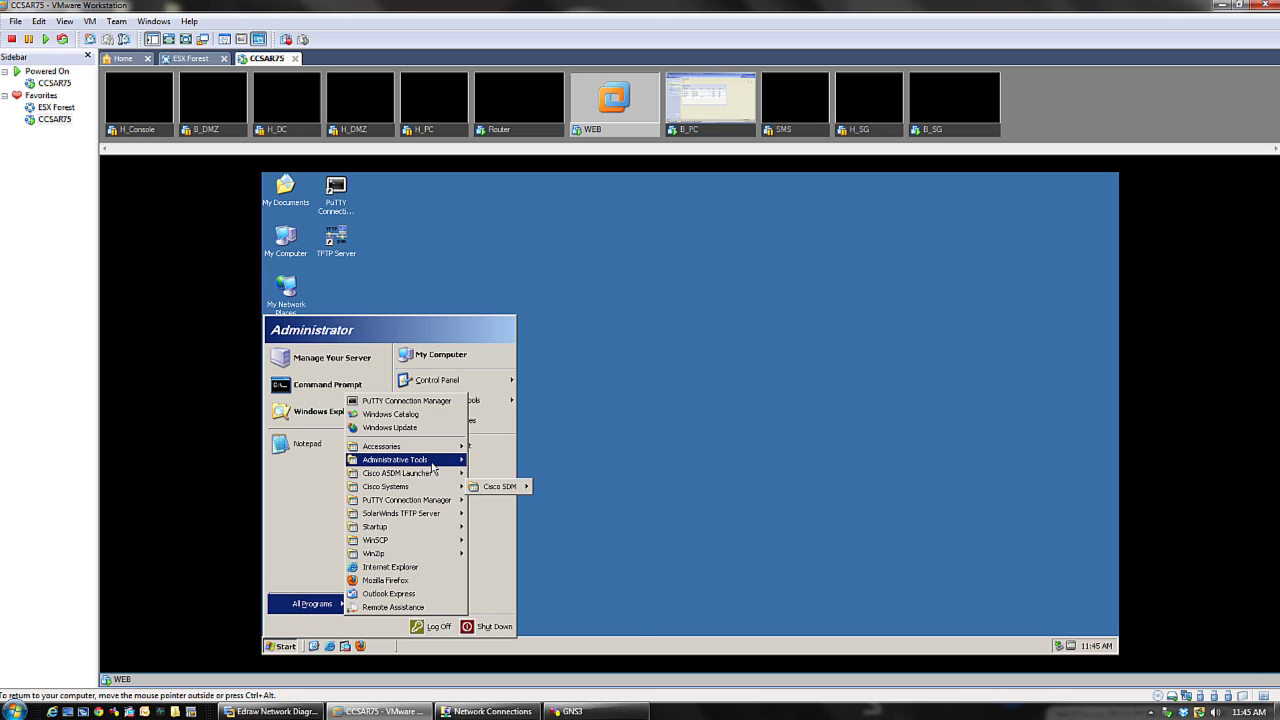
pyautogui.moveTo(432, 465)
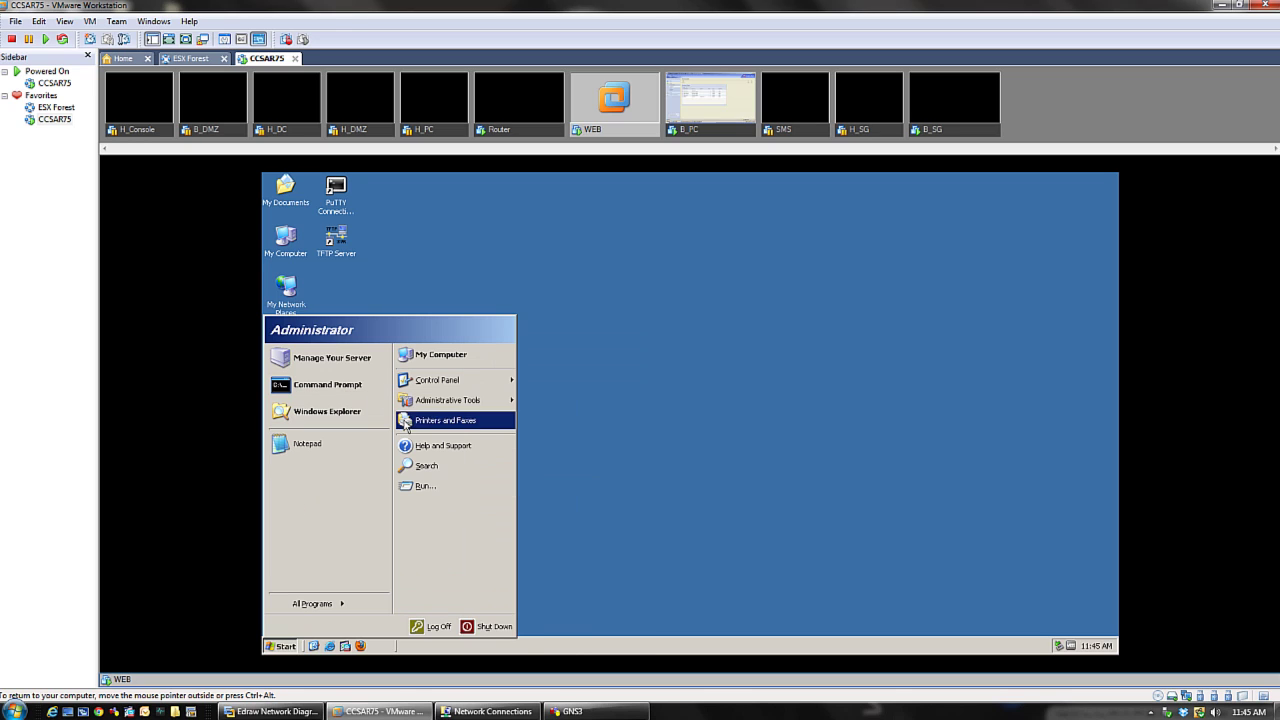
pyautogui.moveTo(466, 386)
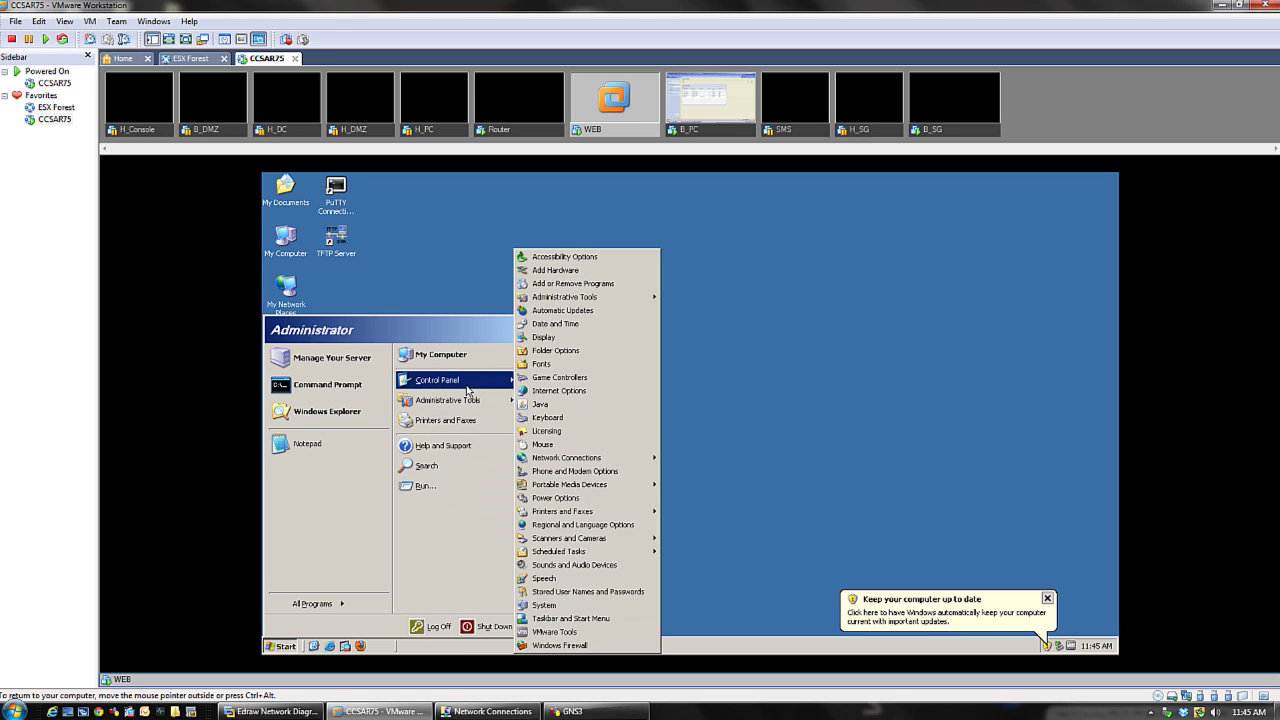
pyautogui.click(545, 457)
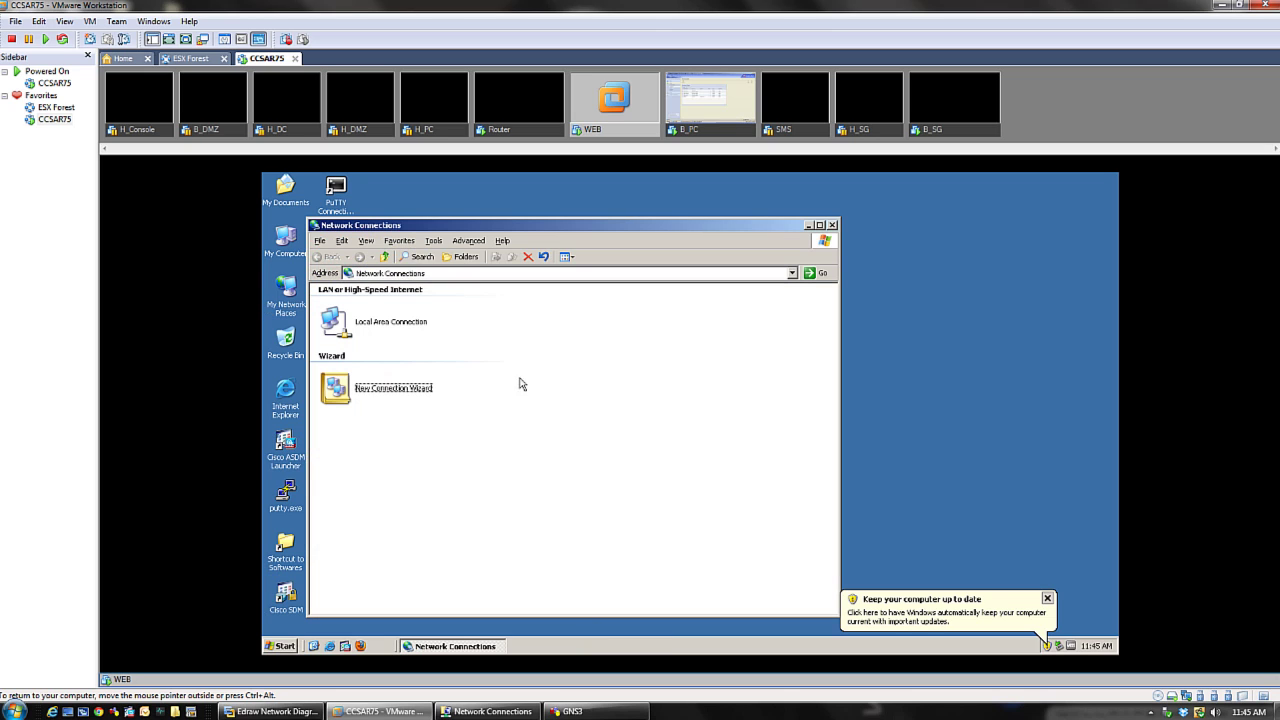
pyautogui.rightClick(363, 316)
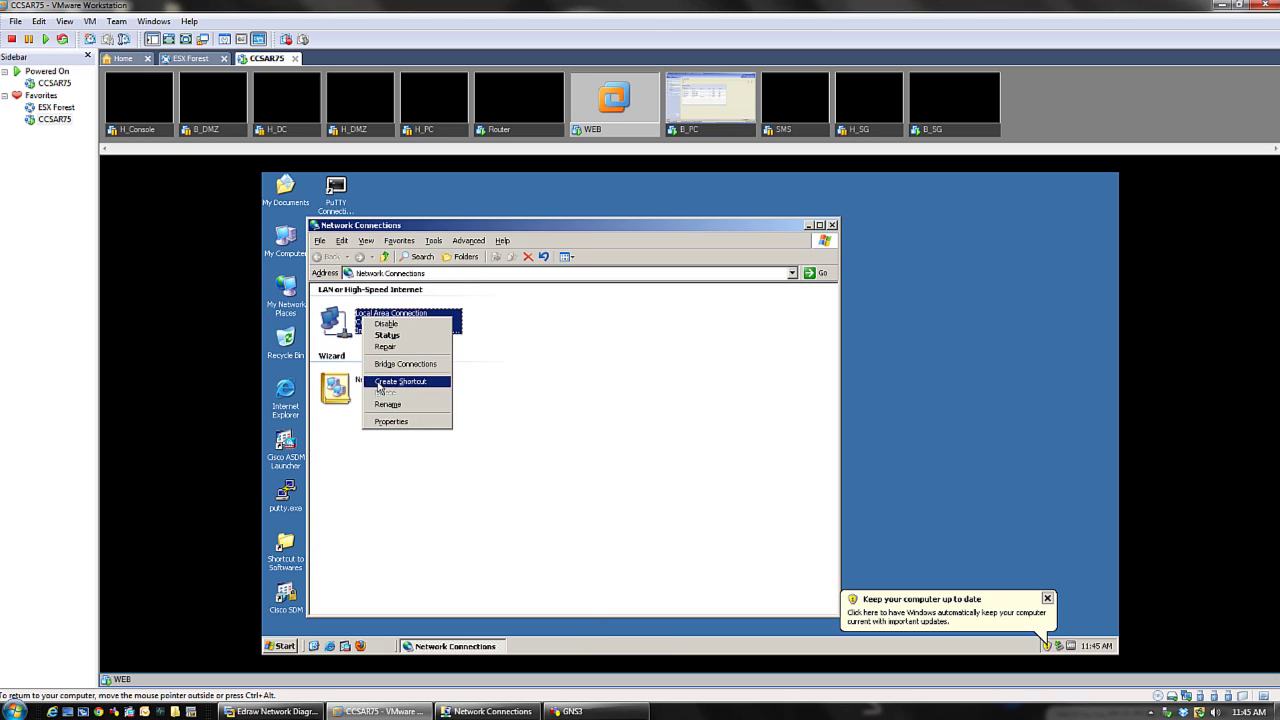
pyautogui.click(392, 422)
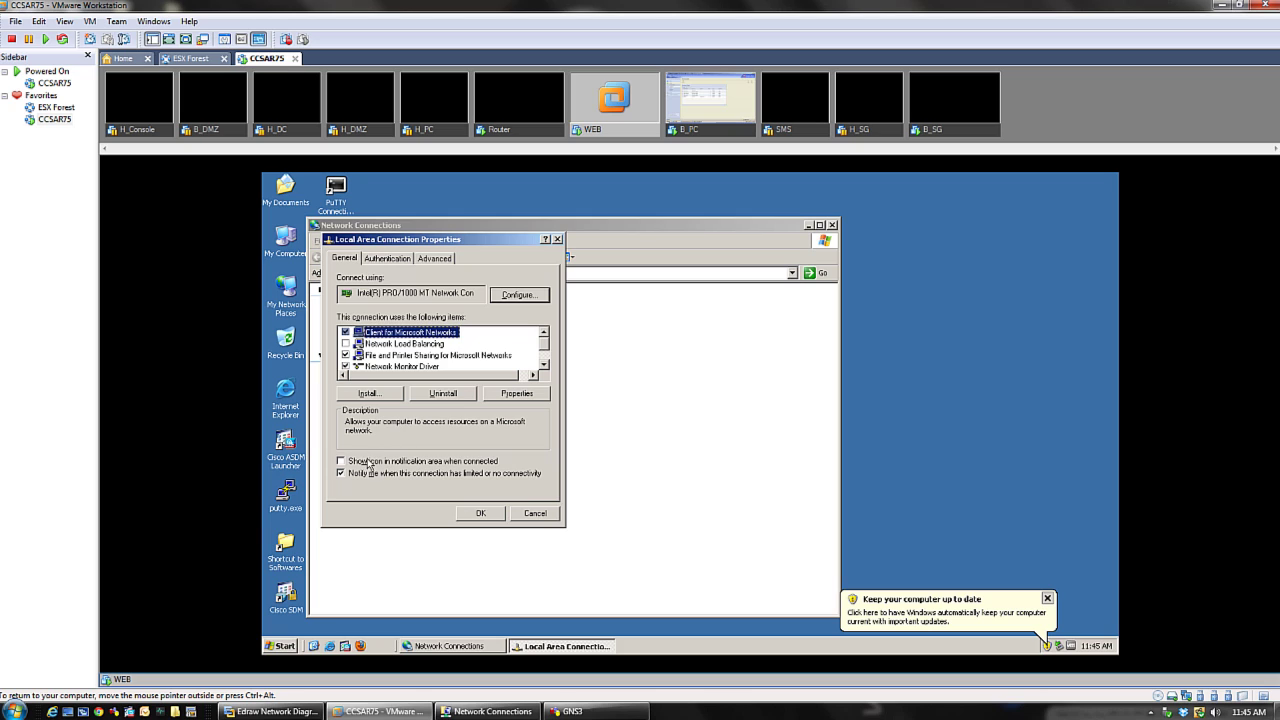
pyautogui.click(368, 462)
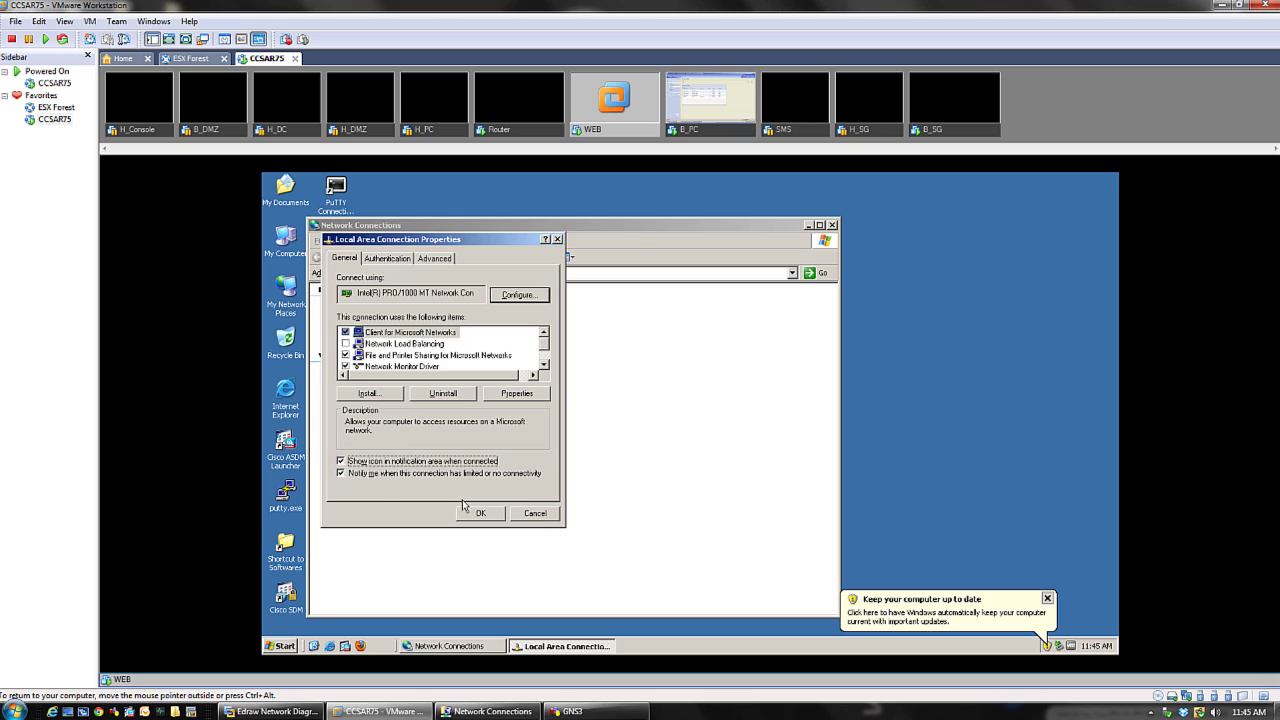
pyautogui.click(832, 225)
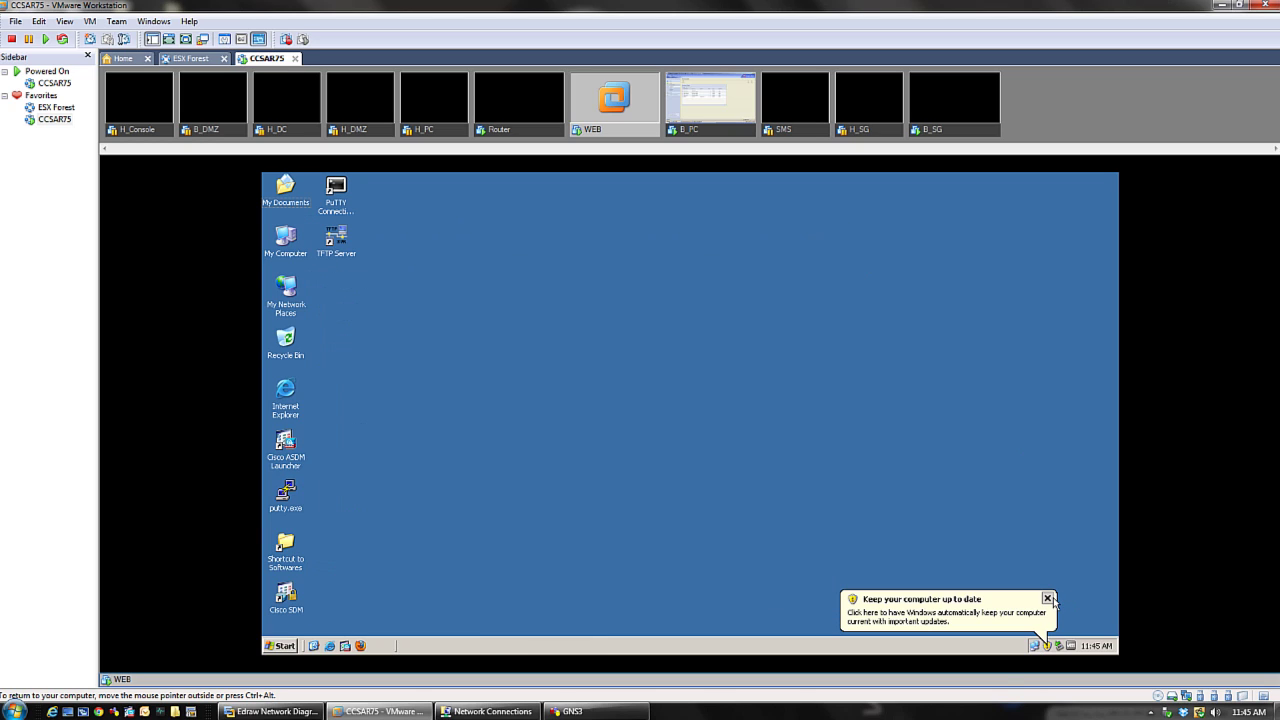
pyautogui.click(1048, 598)
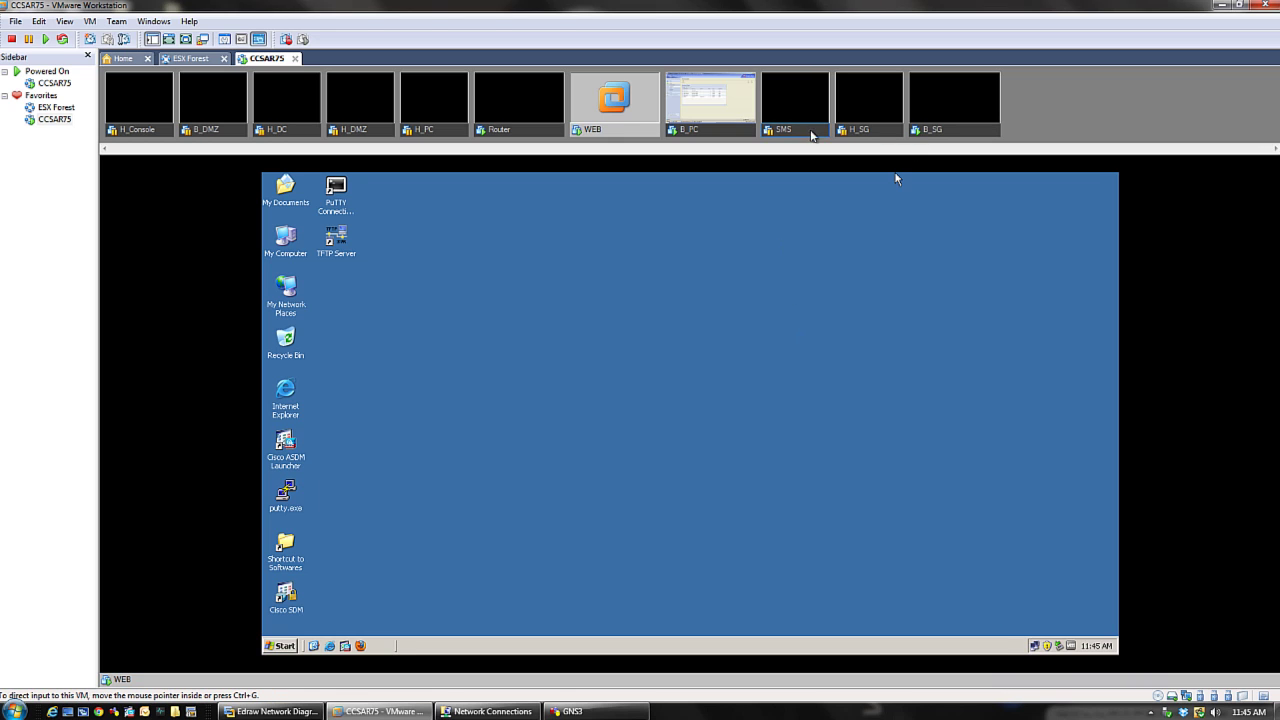
# - Read the WEB server's IP address, 200.20.4.1, from its Local Area Connection status Support tab
pyautogui.click(928, 132)
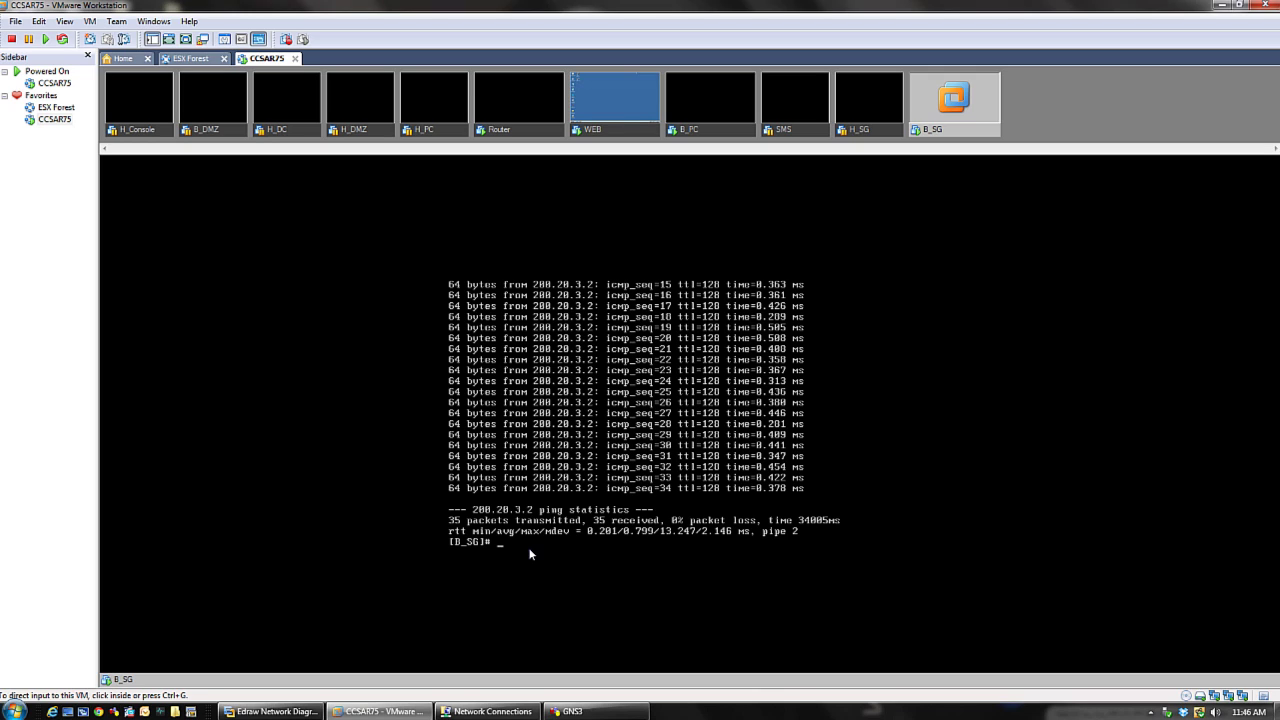
pyautogui.click(560, 548)
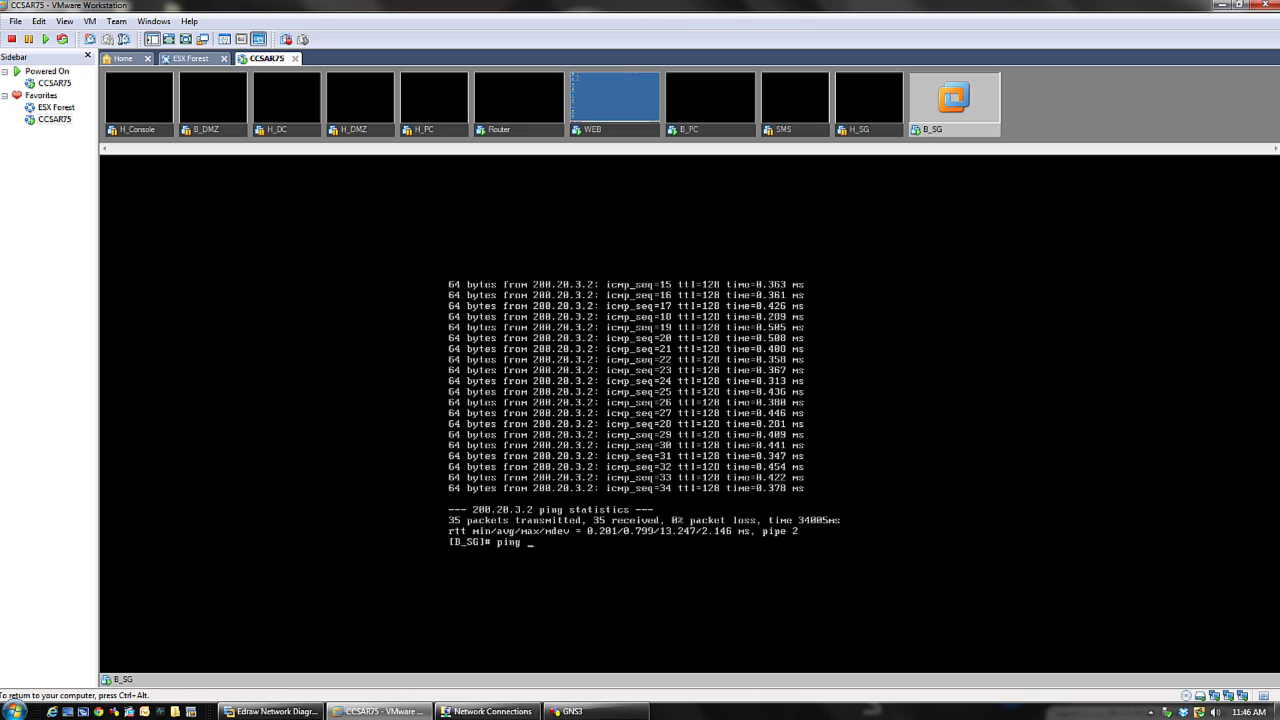
pyautogui.hotkey('ctrl', 'alt')
pyautogui.moveTo(270, 711)
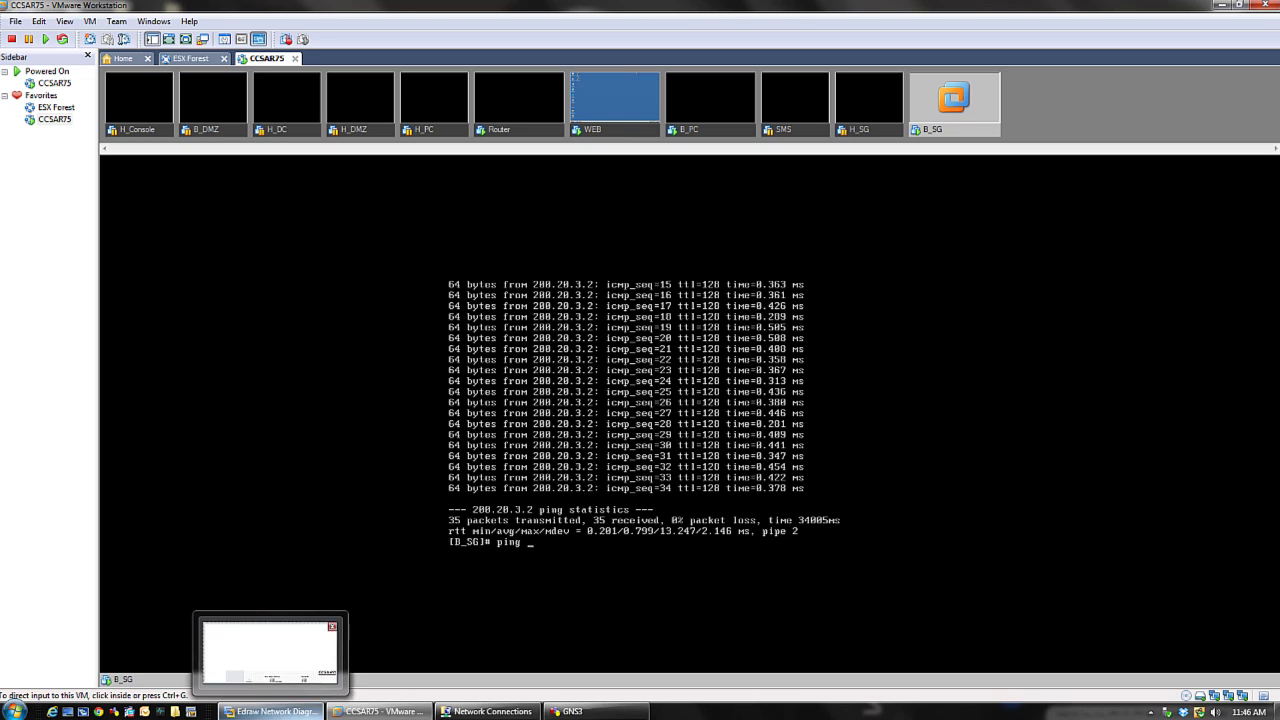
pyautogui.click(627, 127)
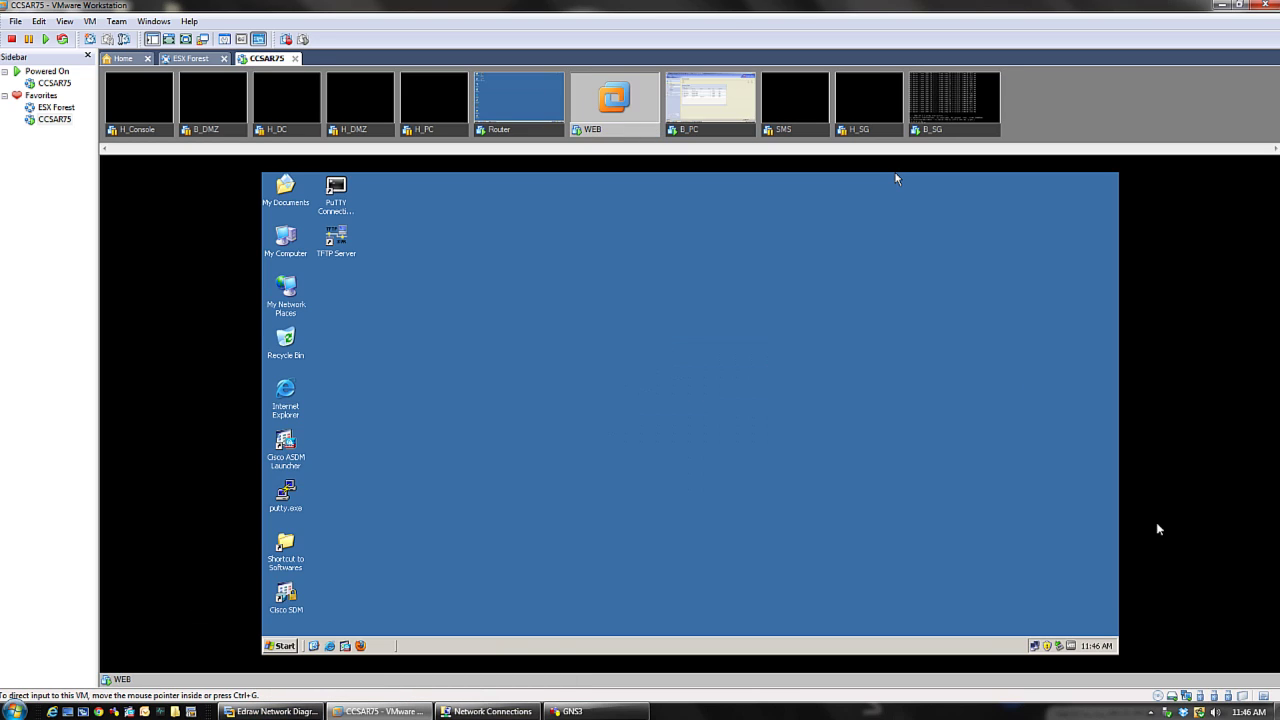
pyautogui.rightClick(1036, 646)
pyautogui.click(1010, 638)
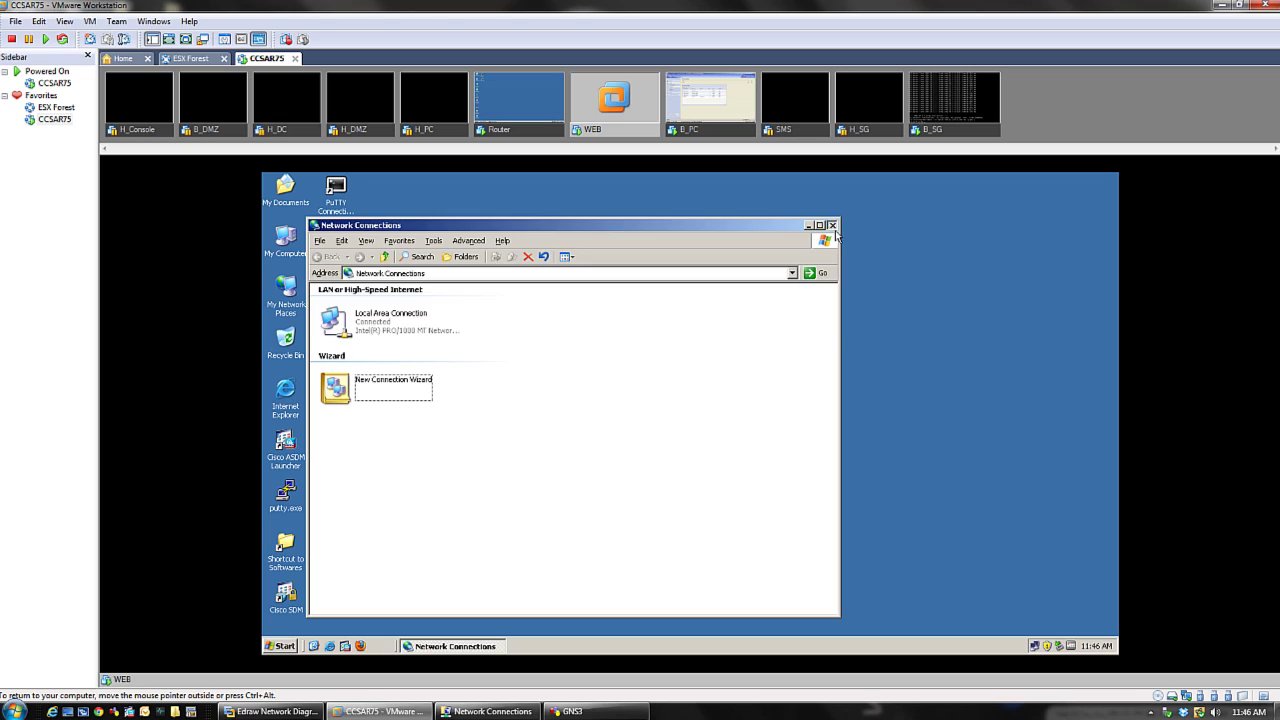
pyautogui.click(832, 225)
pyautogui.click(1034, 646)
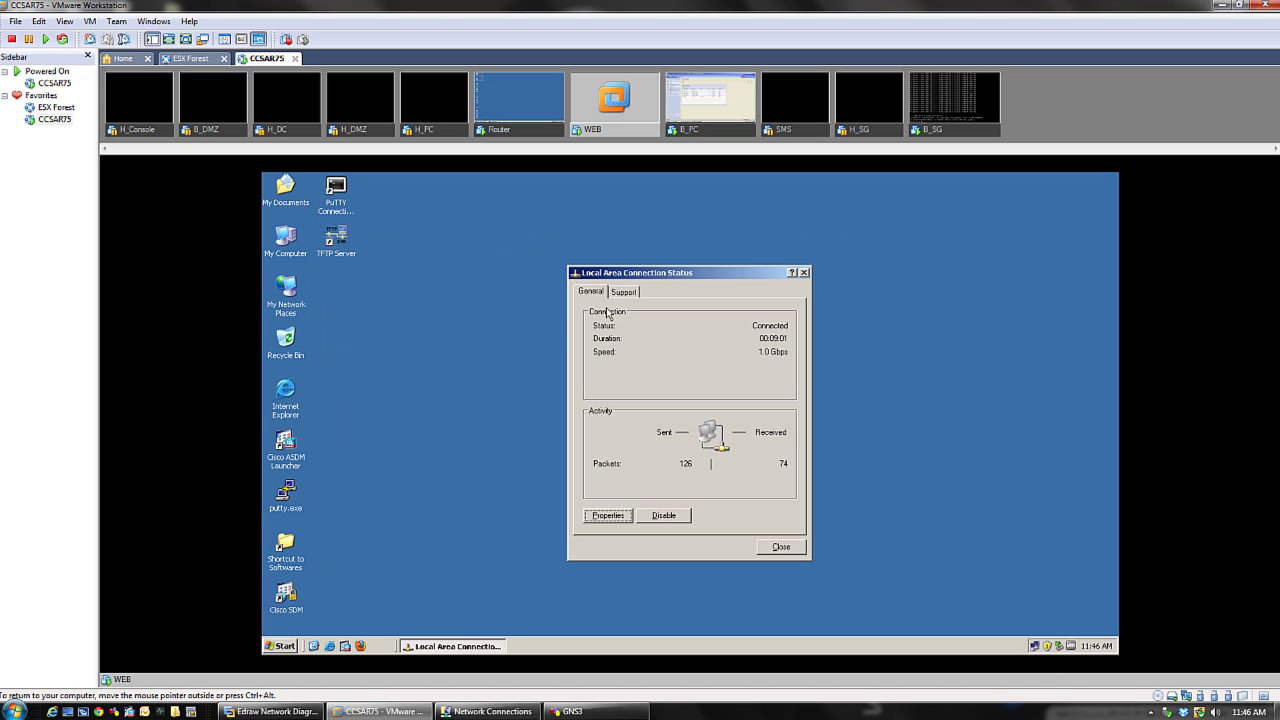
pyautogui.click(636, 294)
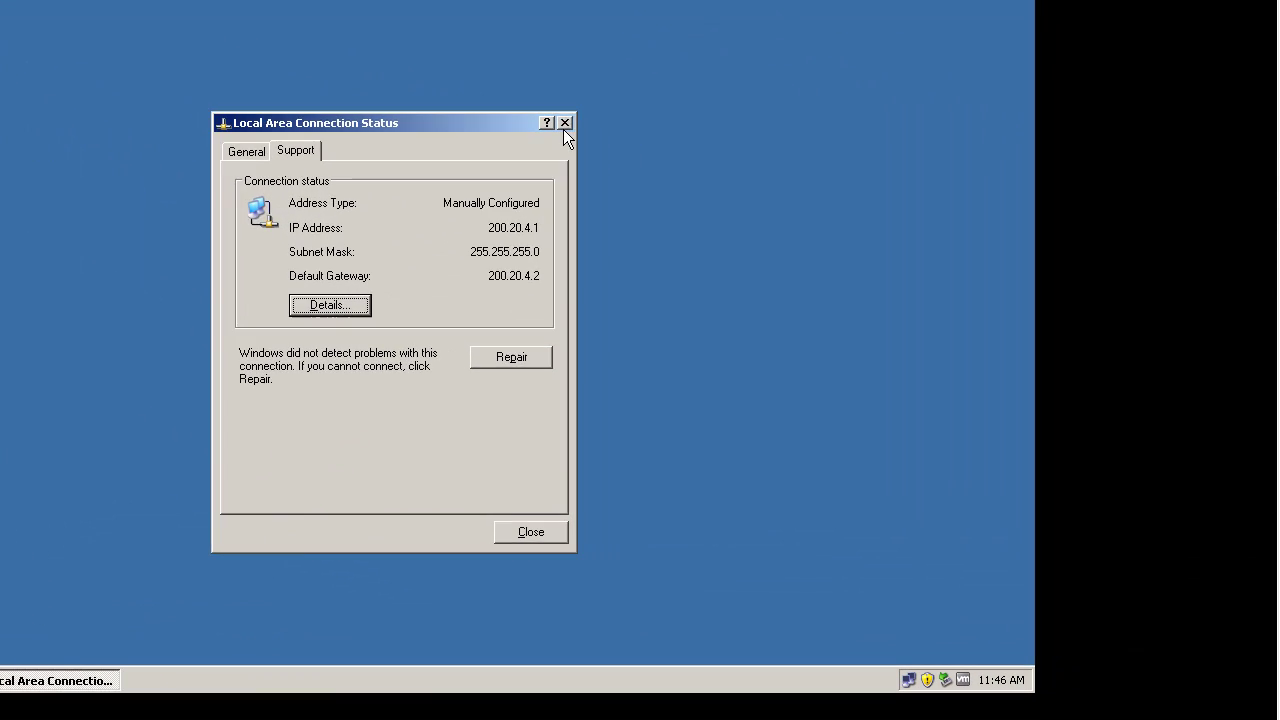
pyautogui.click(803, 272)
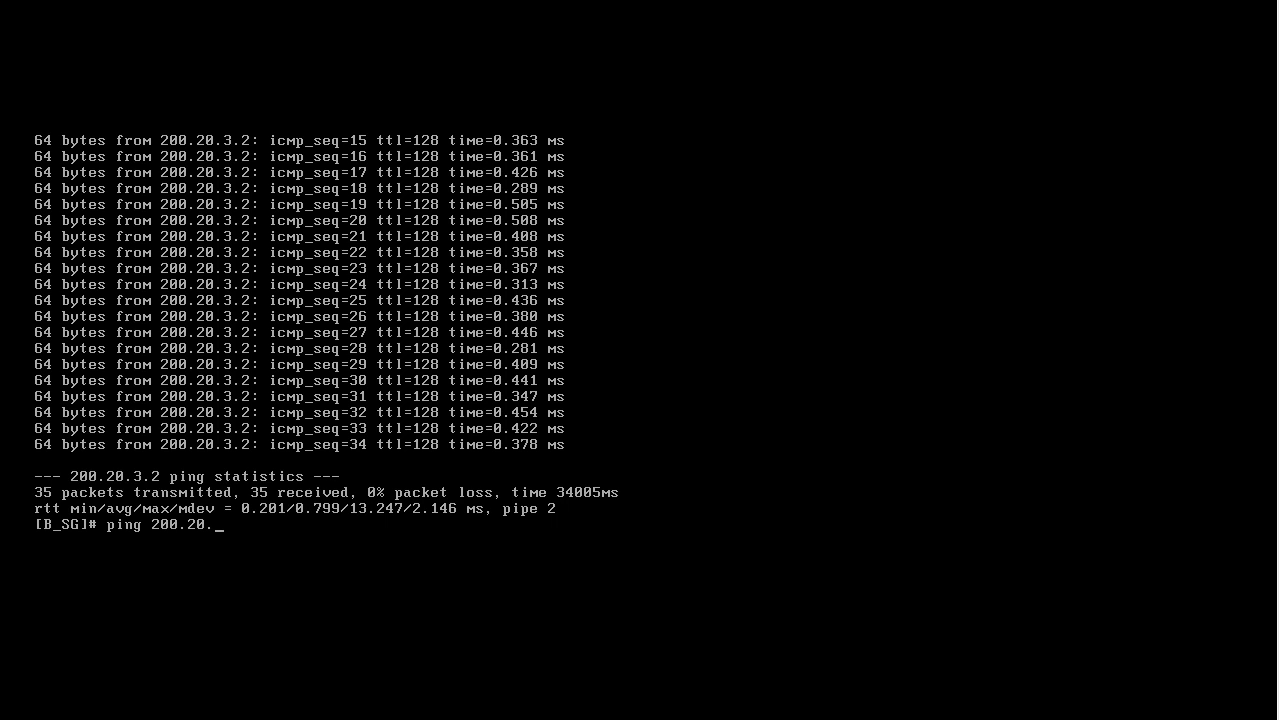
# - Run the ping to 200.20.4.1 from B_SG and watch the replies arrive
pyautogui.press('Return')
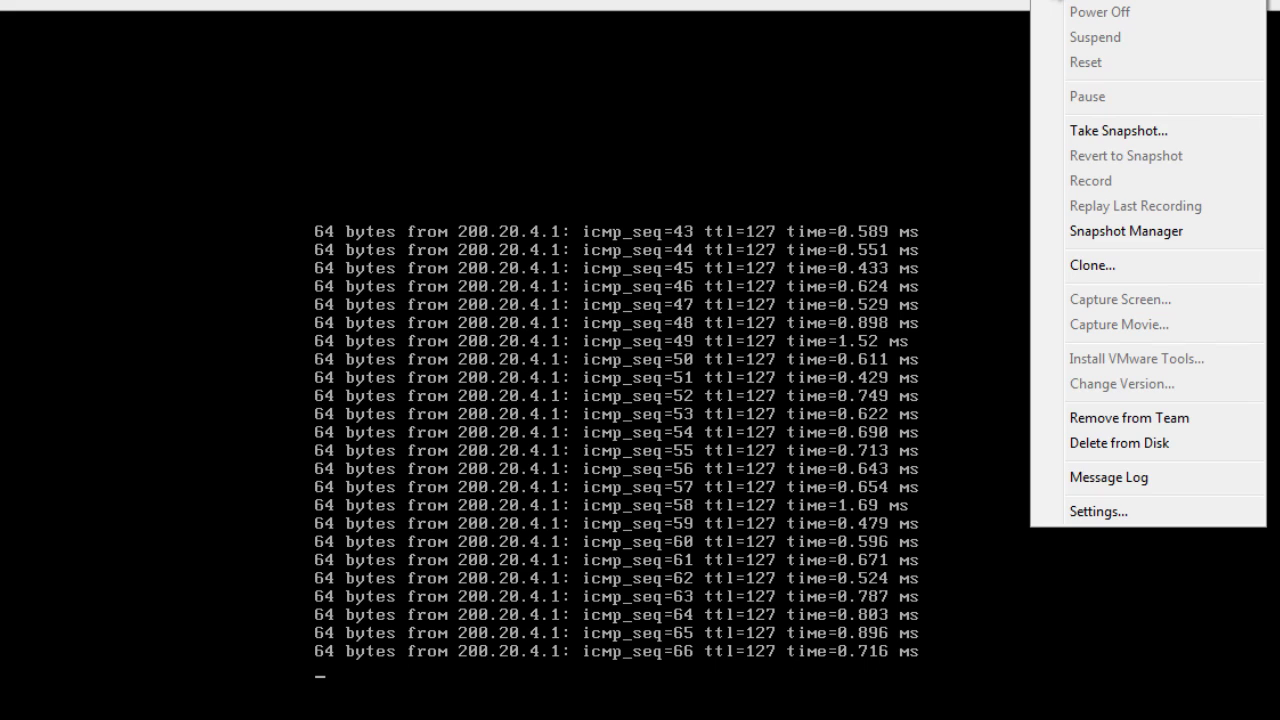
pyautogui.press('Escape')
# - Exit SmartDashboard with Alt+F4 and choose Yes to save changes to the database
pyautogui.click(937, 4)
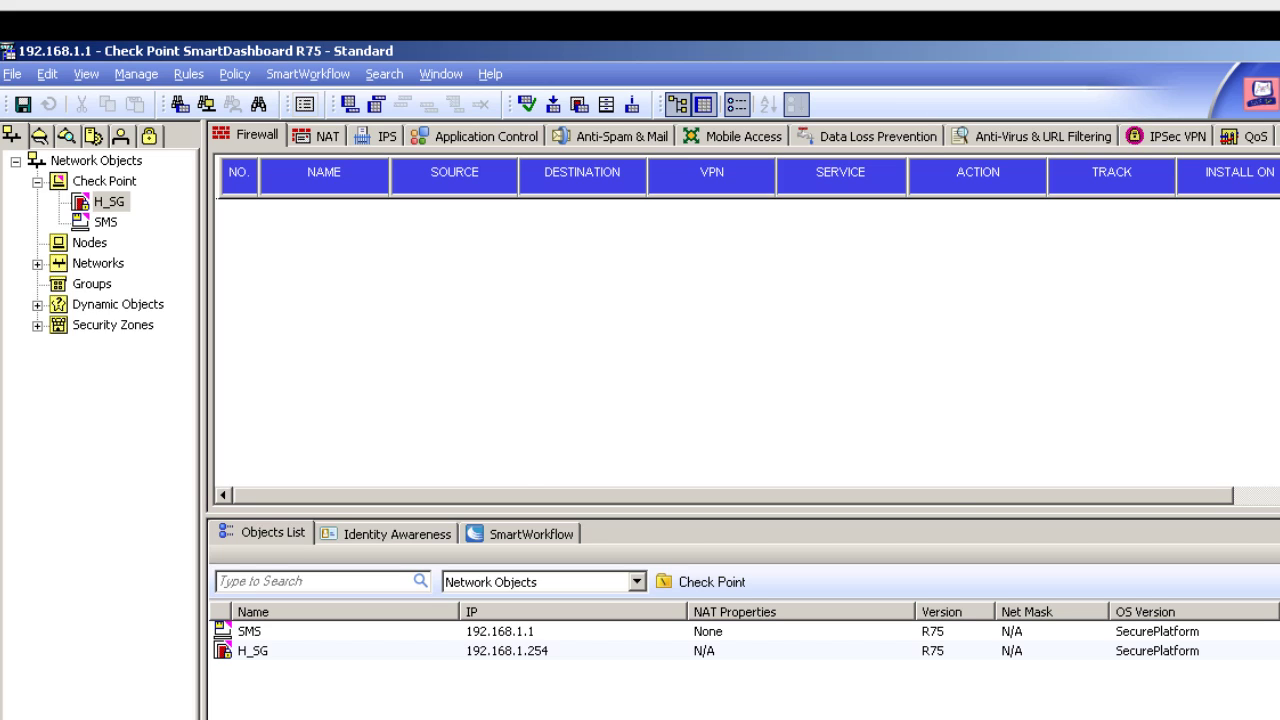
pyautogui.hotkey('alt', 'F4')
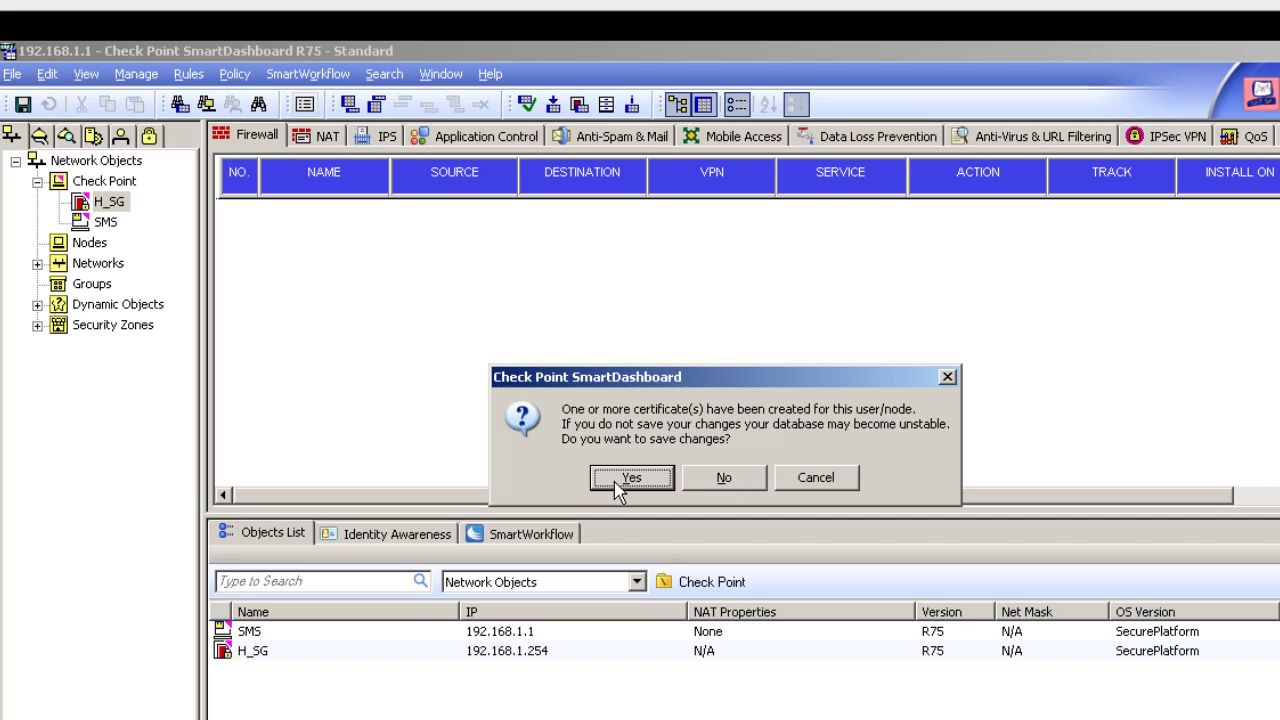
pyautogui.click(618, 484)
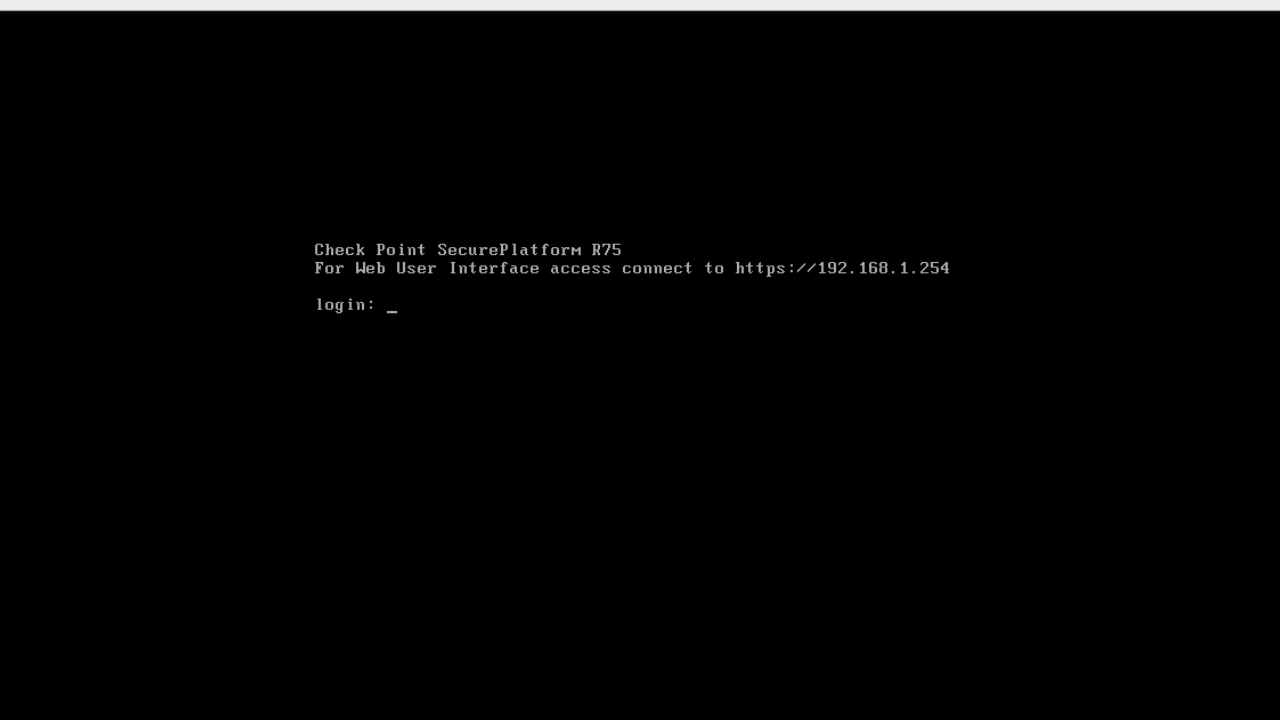
# - Log in to H_SG as admin with its password and run 'ping 200.20.4.1'
pyautogui.write('admin')
pyautogui.press('Return')
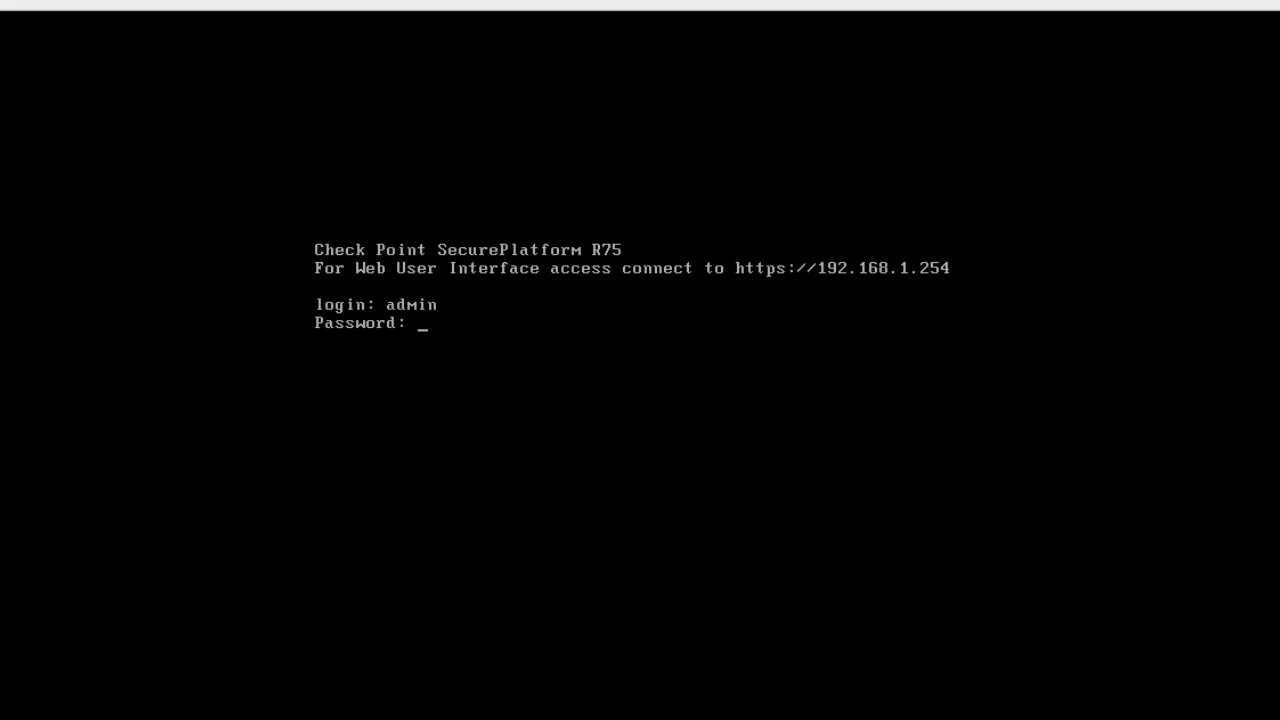
pyautogui.press('Return')
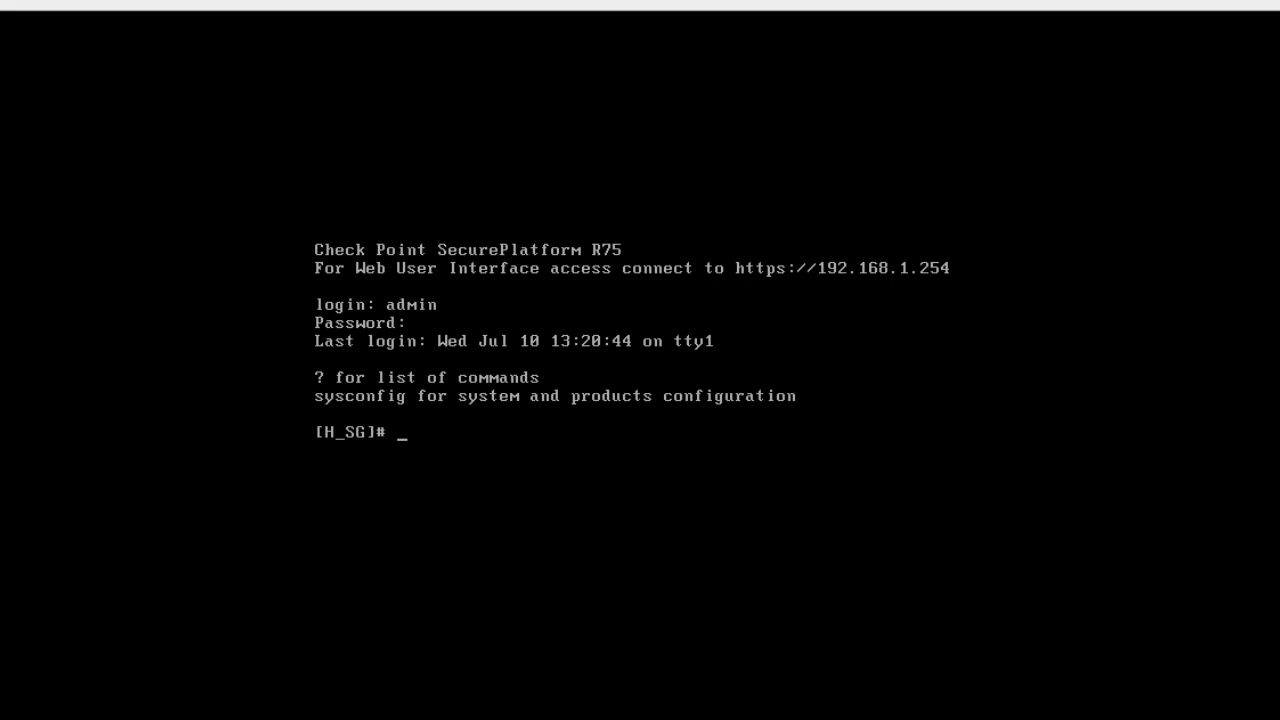
pyautogui.write('ping 200.20.4.1')
pyautogui.press('Return')
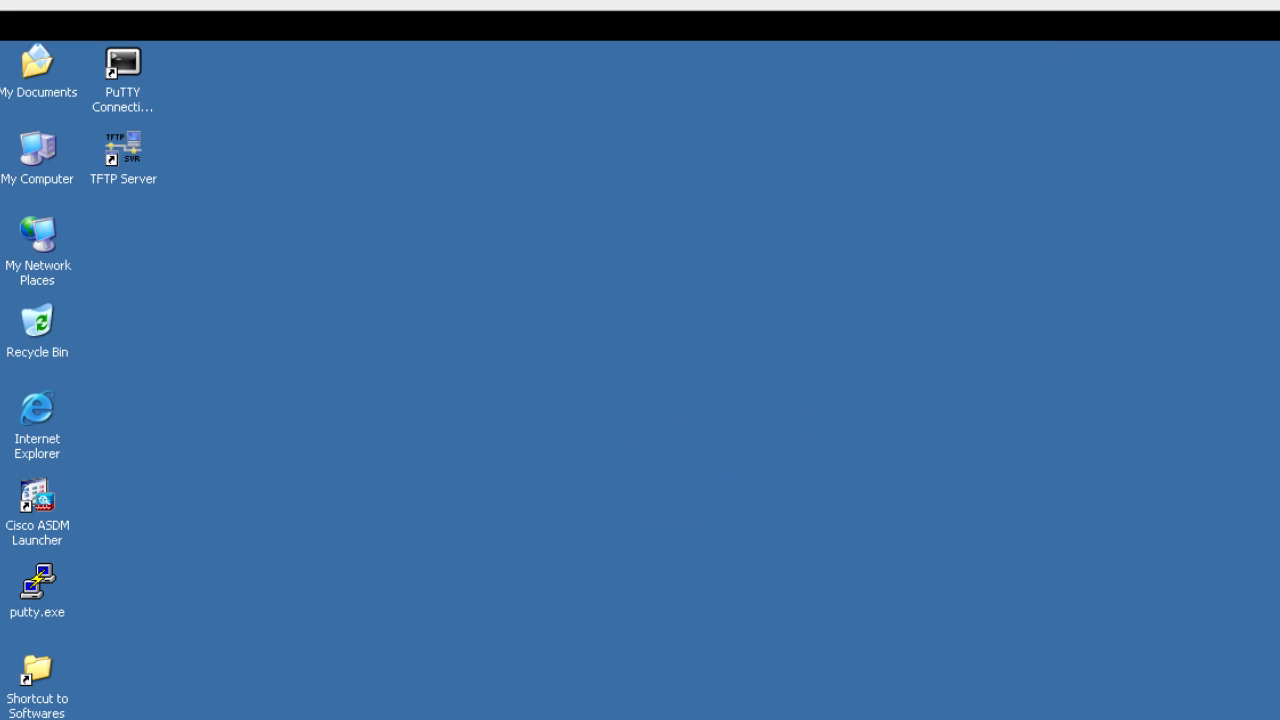
# - On the WEB VM, run netstat in a Command Prompt (no active connections), then minimize it
pyautogui.press('super')
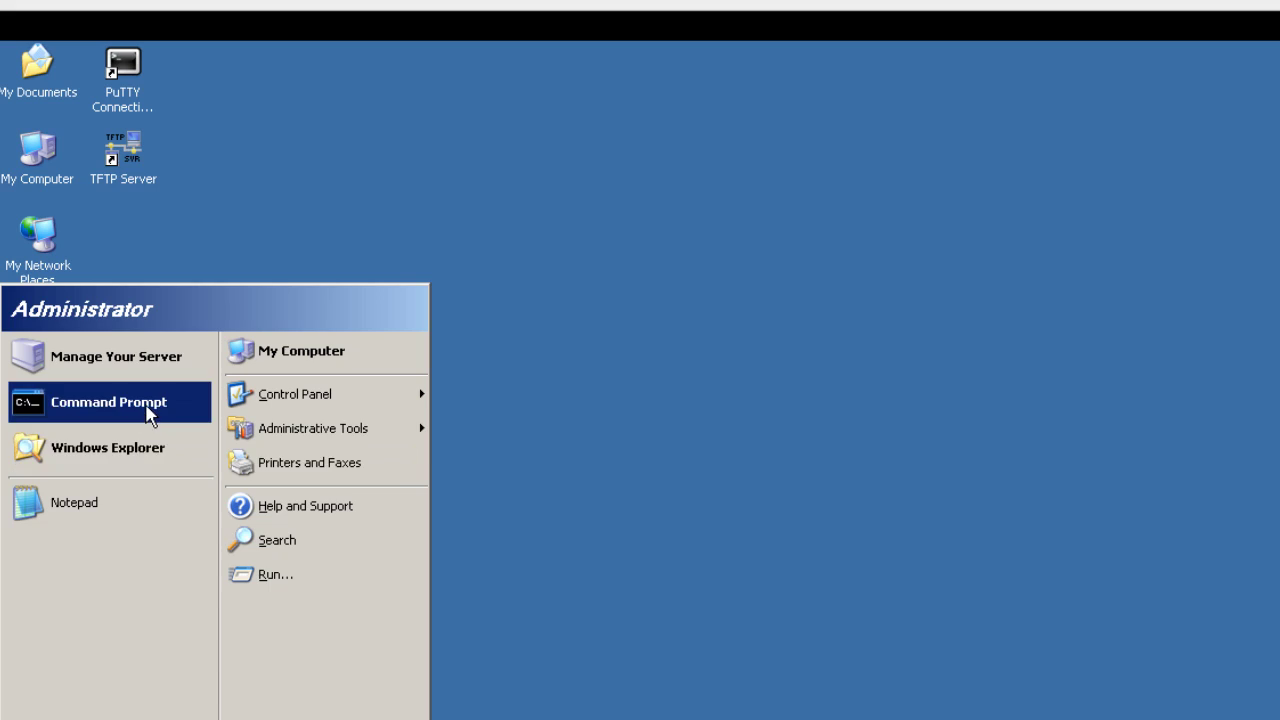
pyautogui.click(147, 414)
pyautogui.write('cmd')
pyautogui.press('Return')
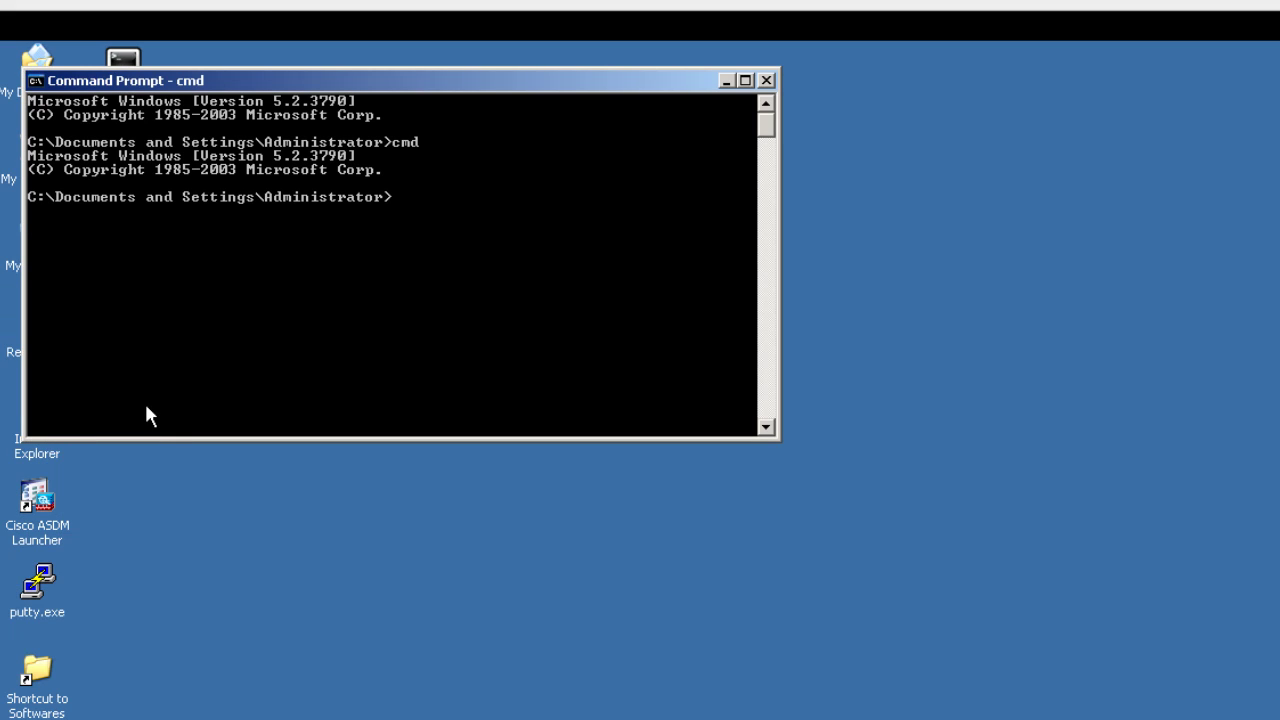
pyautogui.write('net')
pyautogui.press('BackSpace')
pyautogui.write('tstat')
pyautogui.press('Return')
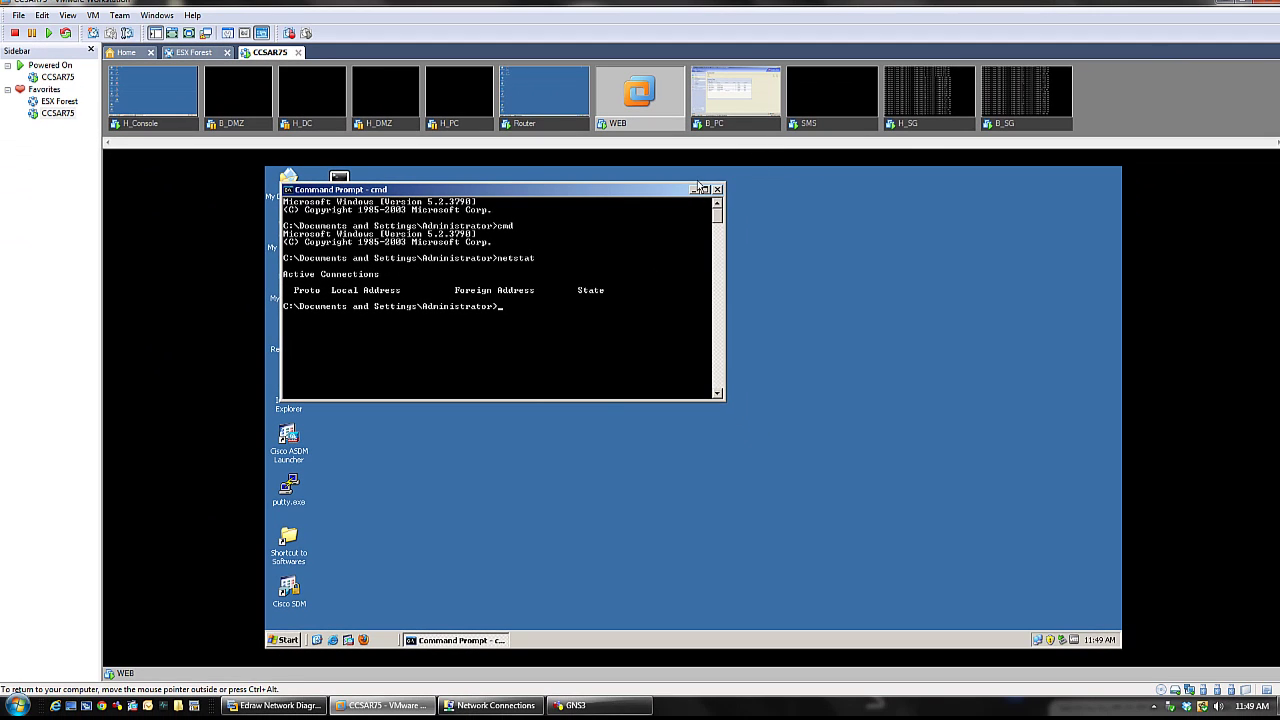
pyautogui.click(718, 105)
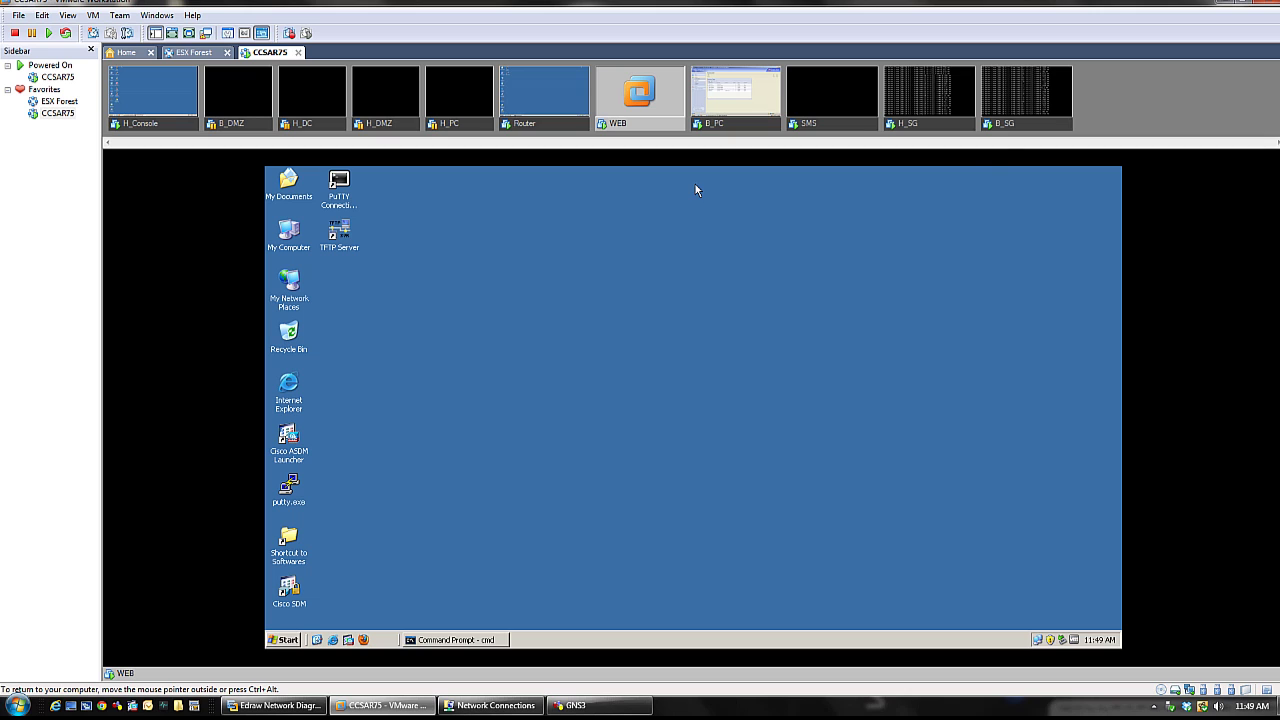
# - Stop the running ping on the B_SG console to show its statistics
pyautogui.click(1020, 128)
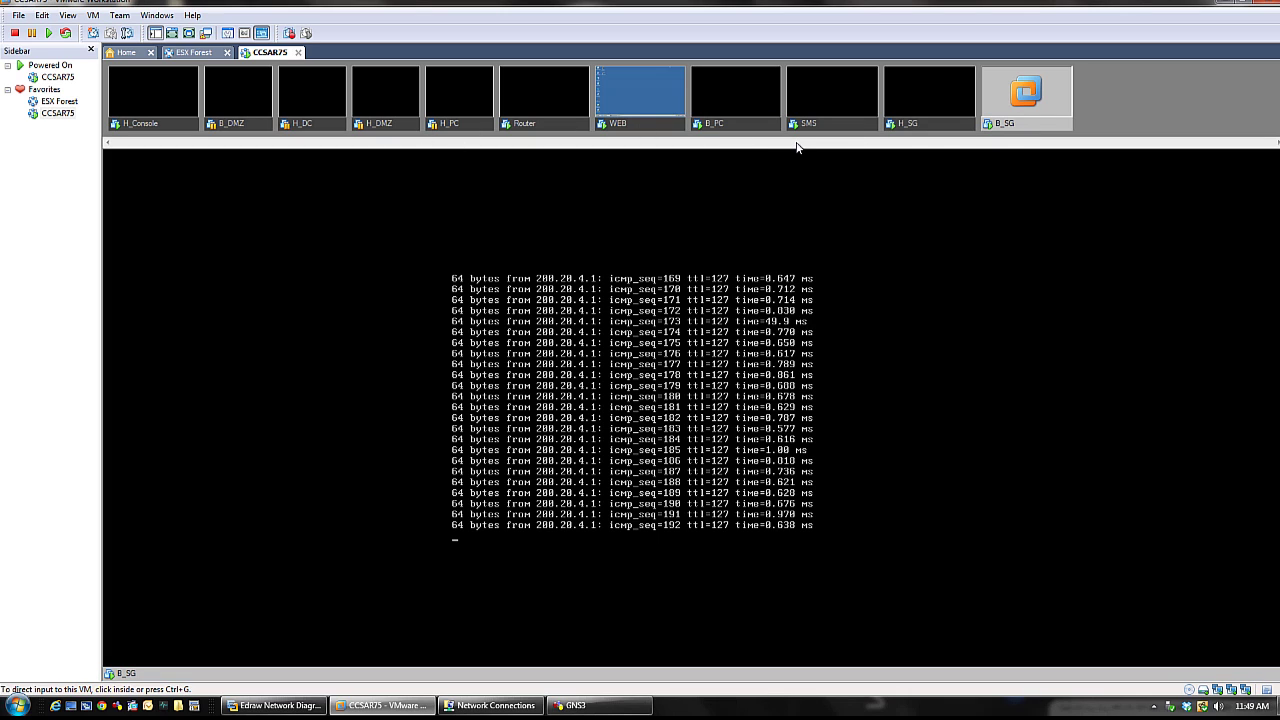
pyautogui.click(695, 247)
pyautogui.hotkey('ctrl', 'c')
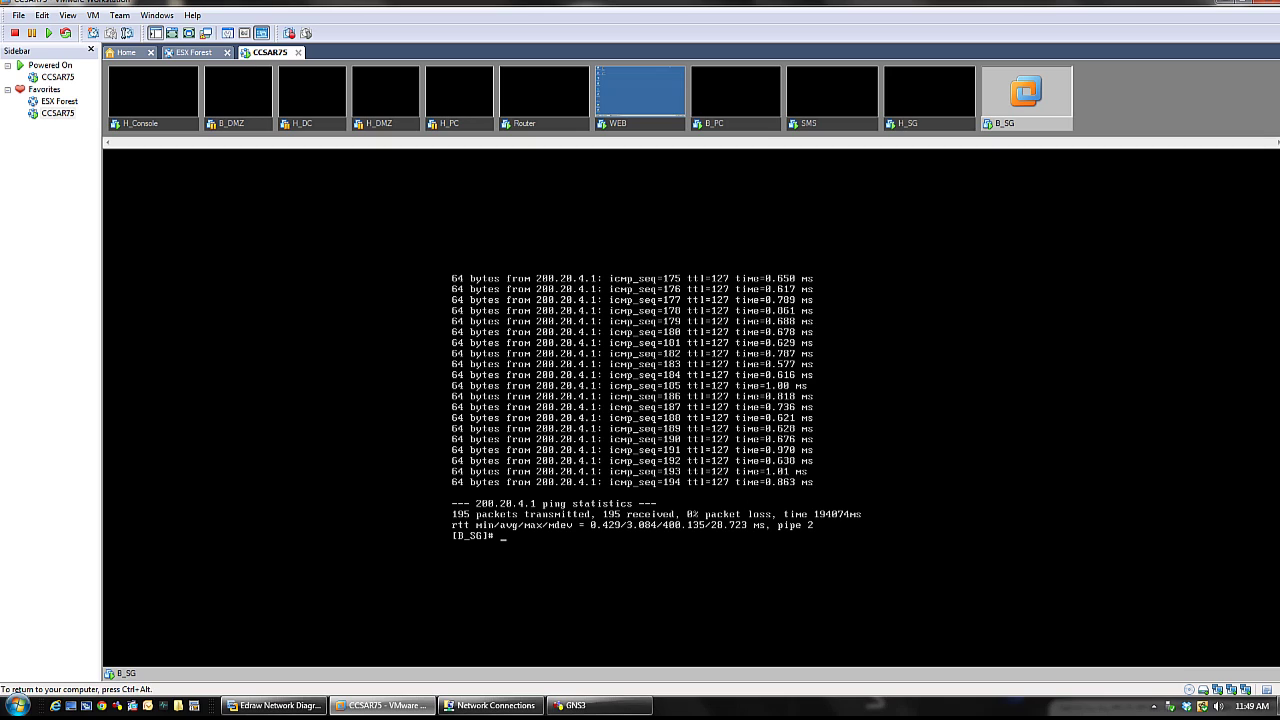
pyautogui.hotkey('ctrl', 'alt')
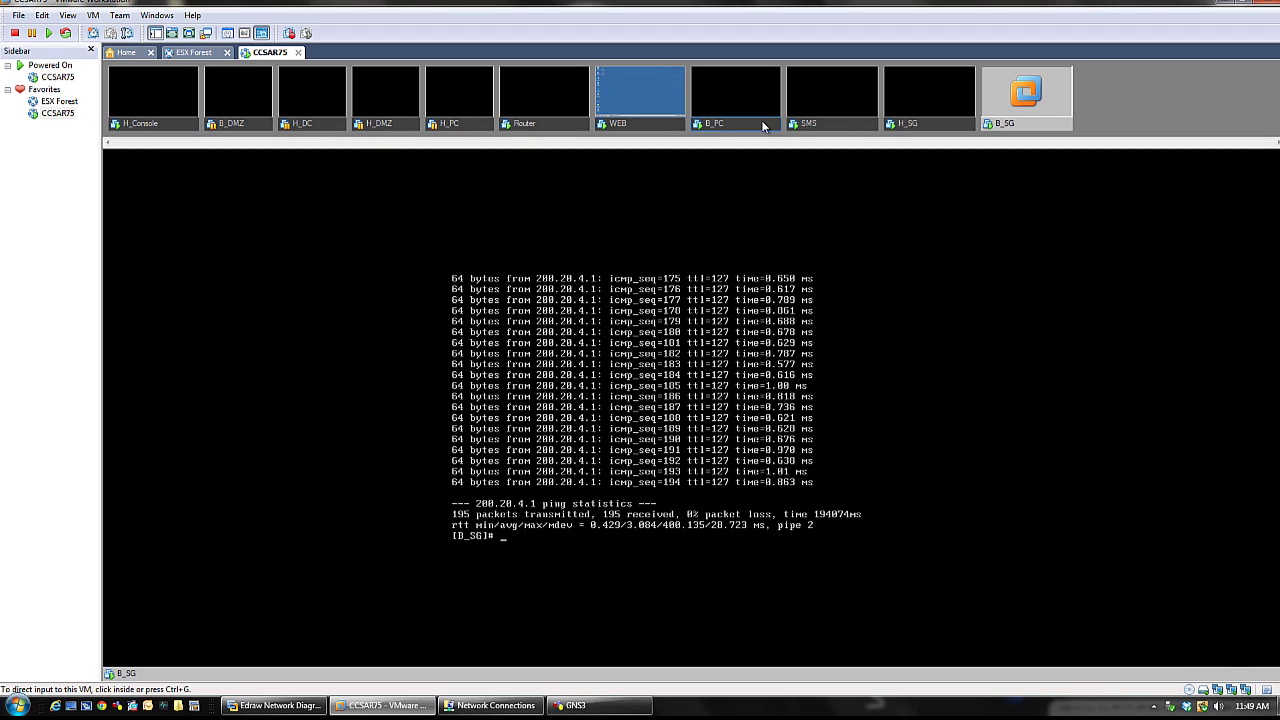
# - Stop H_SG's ping to 200.20.4.1 (46/46 replies, 0% loss) and bring up the Edraw diagram
pyautogui.click(914, 126)
pyautogui.hotkey('ctrl', 'g')
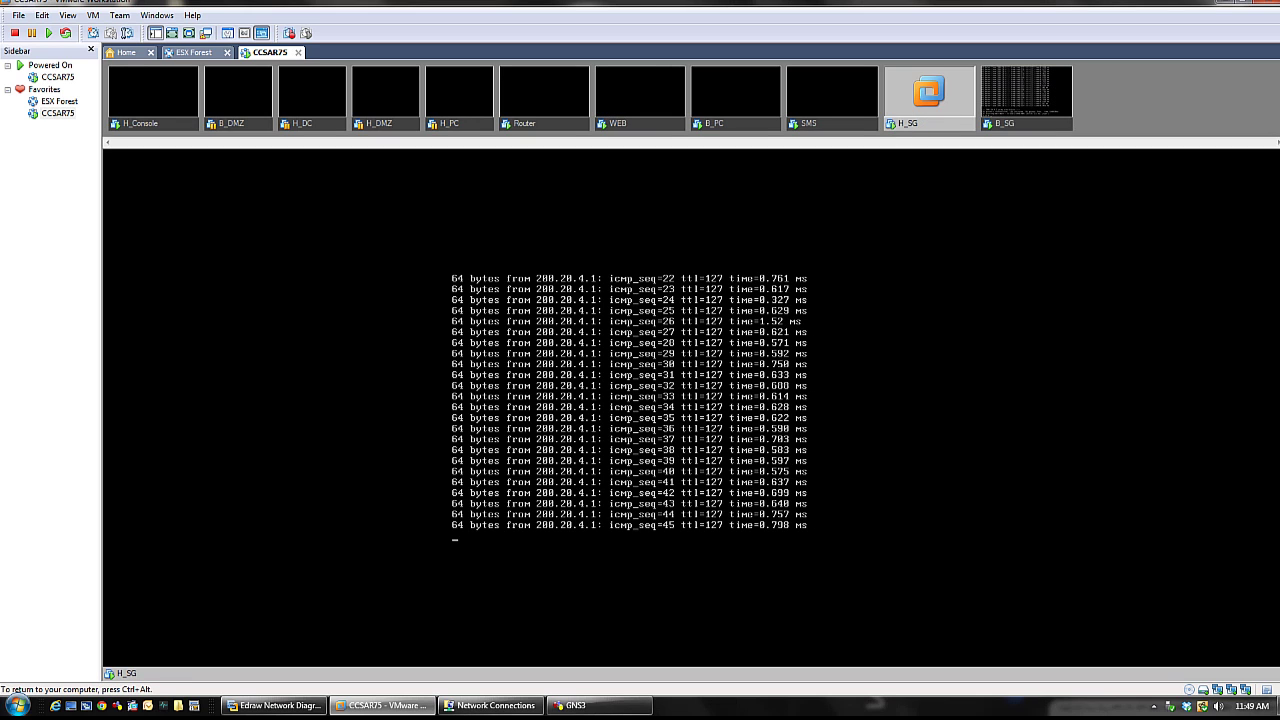
pyautogui.hotkey('ctrl', 'c')
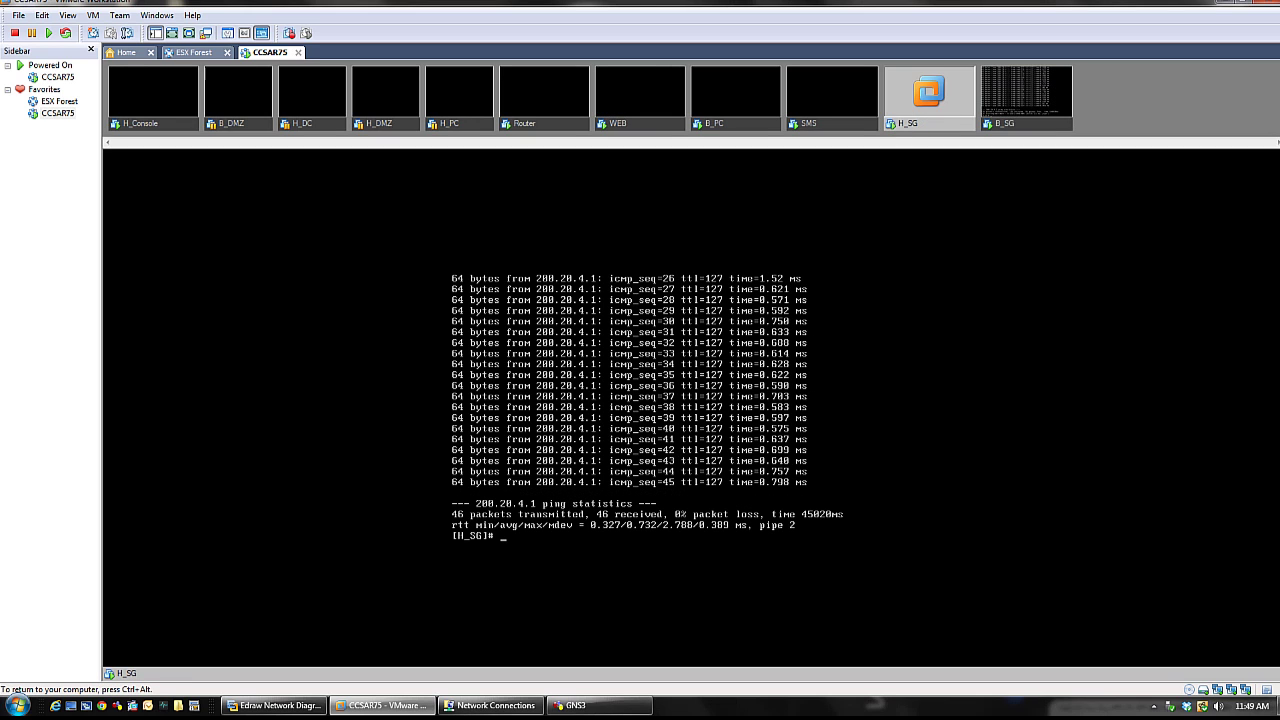
pyautogui.hotkey('ctrl', 'alt')
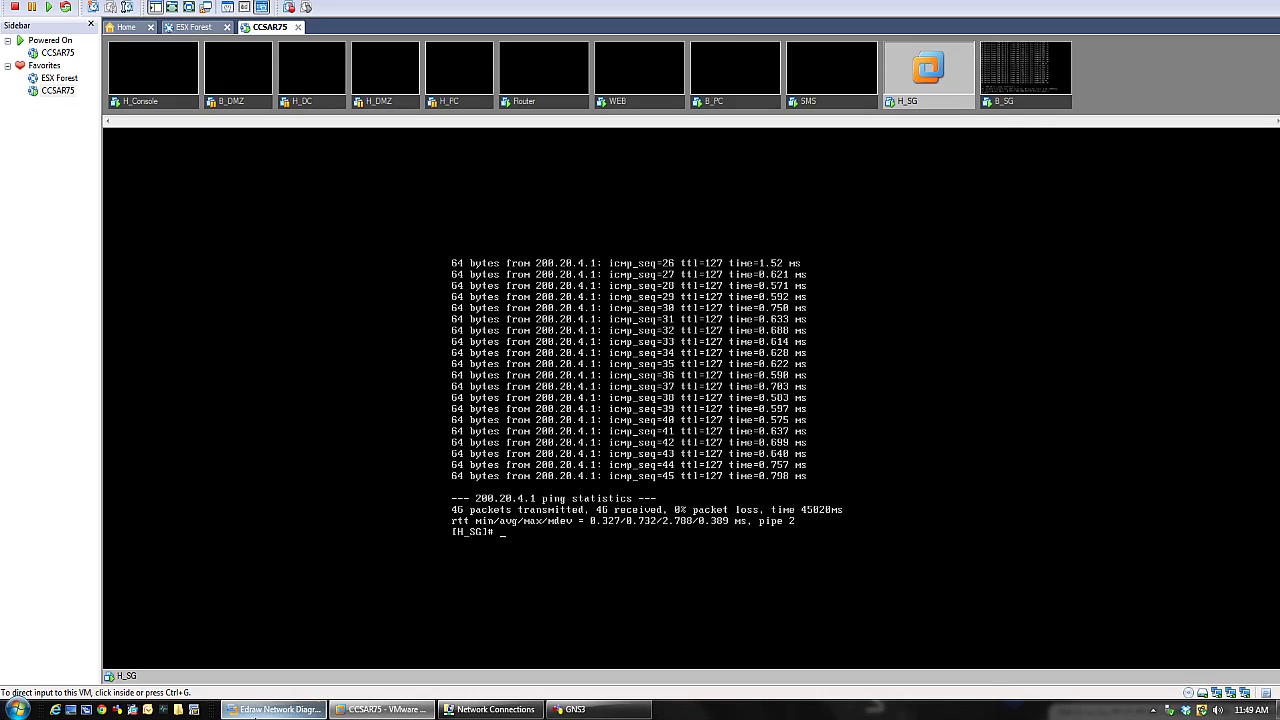
pyautogui.click(256, 706)
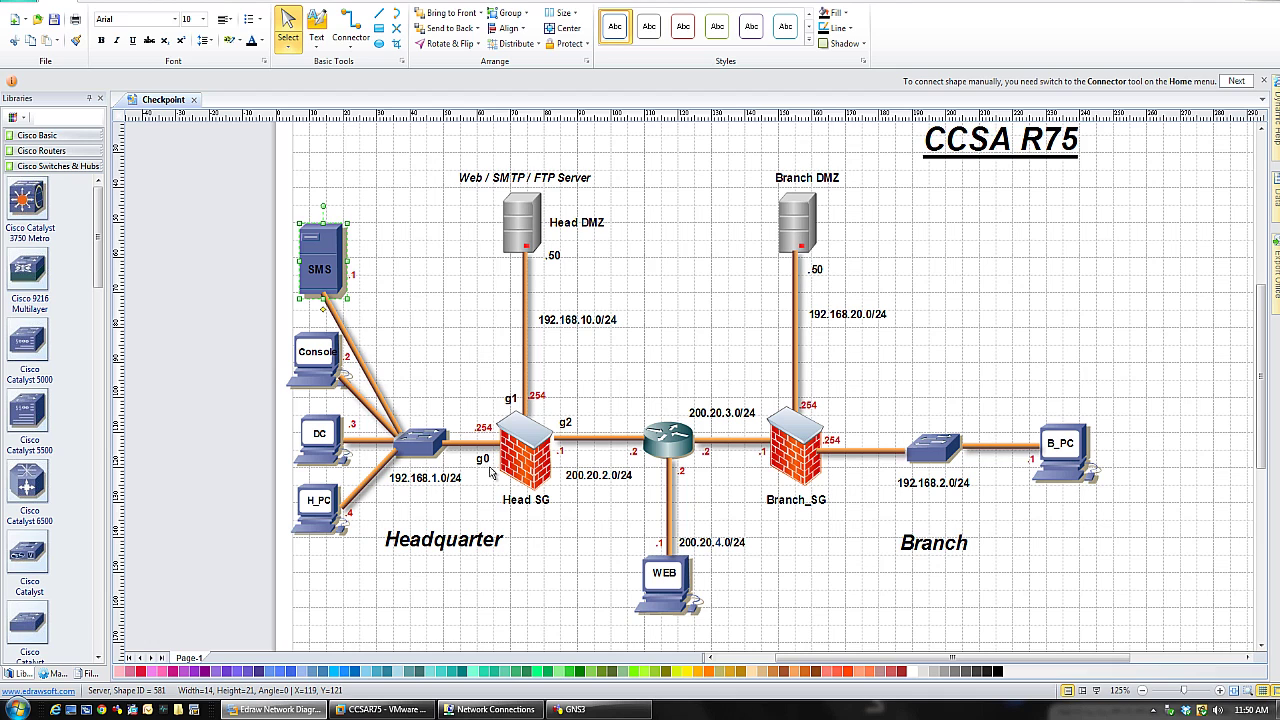
# - Start a ping to 200.20.3.1 from the H_SG console, checking the network diagram midway
pyautogui.click(263, 712)
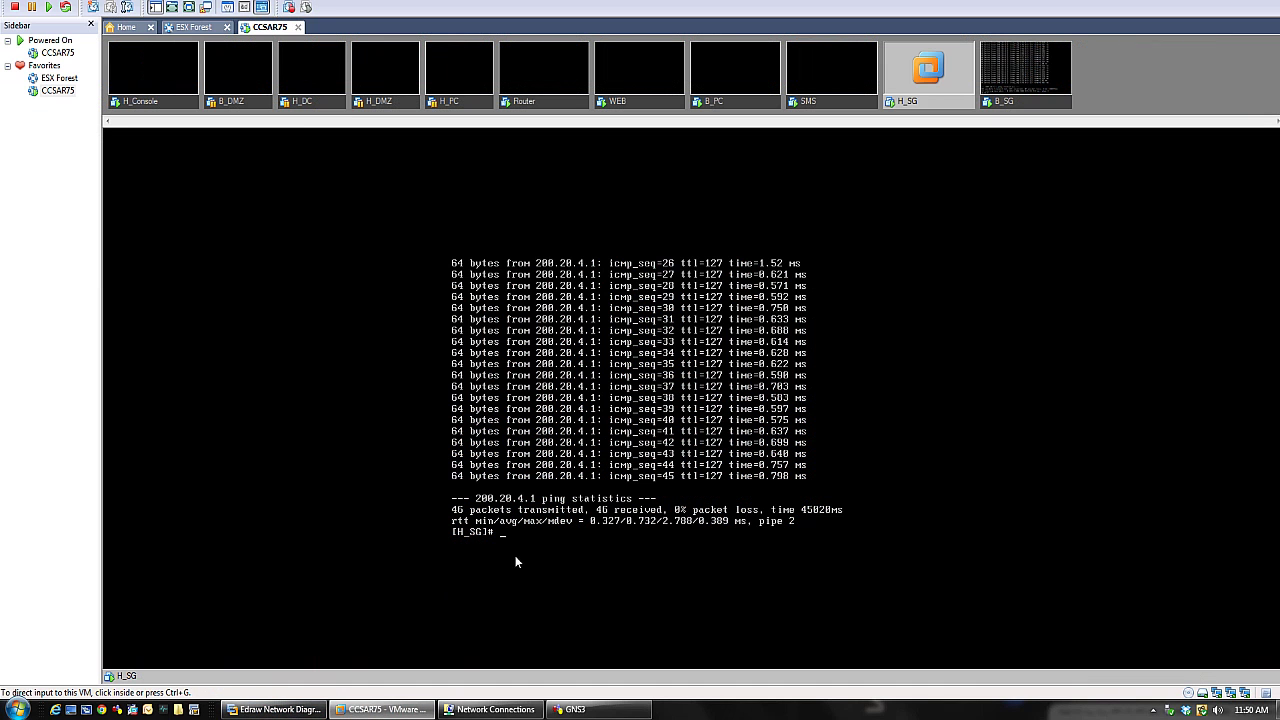
pyautogui.write('ping')
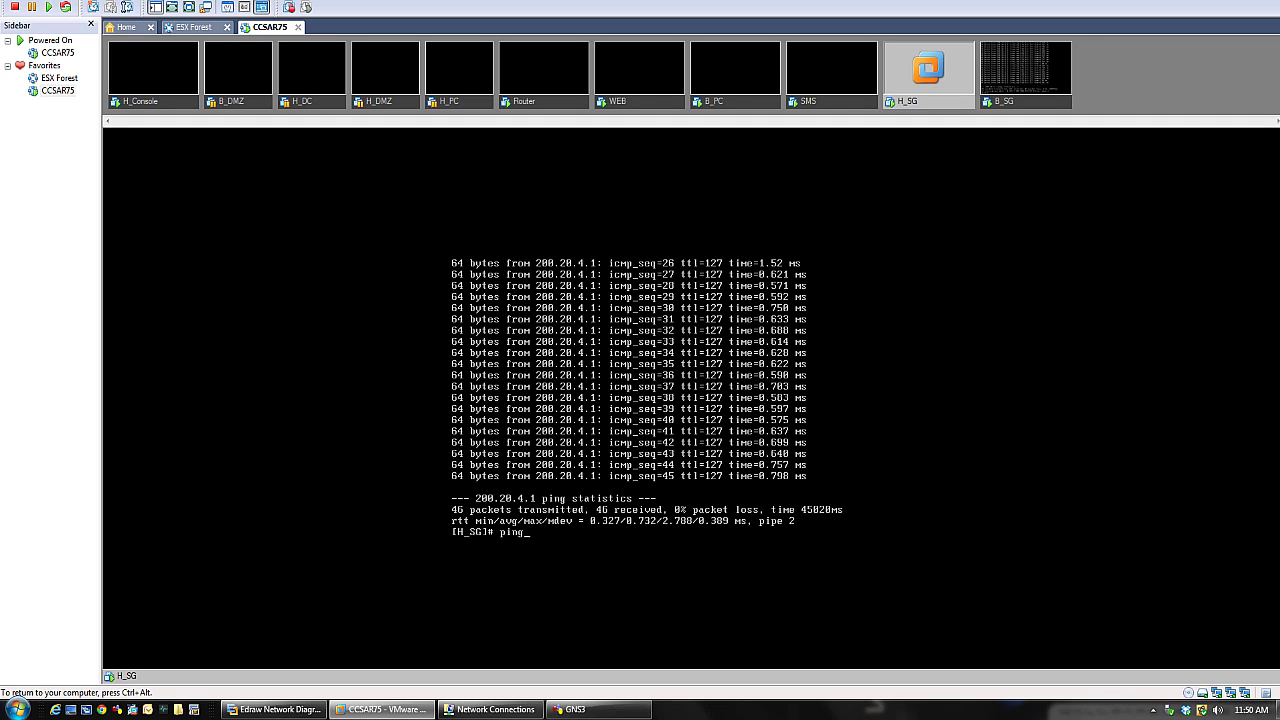
pyautogui.write(' 200.20.3.')
pyautogui.hotkey('ctrl', 'alt')
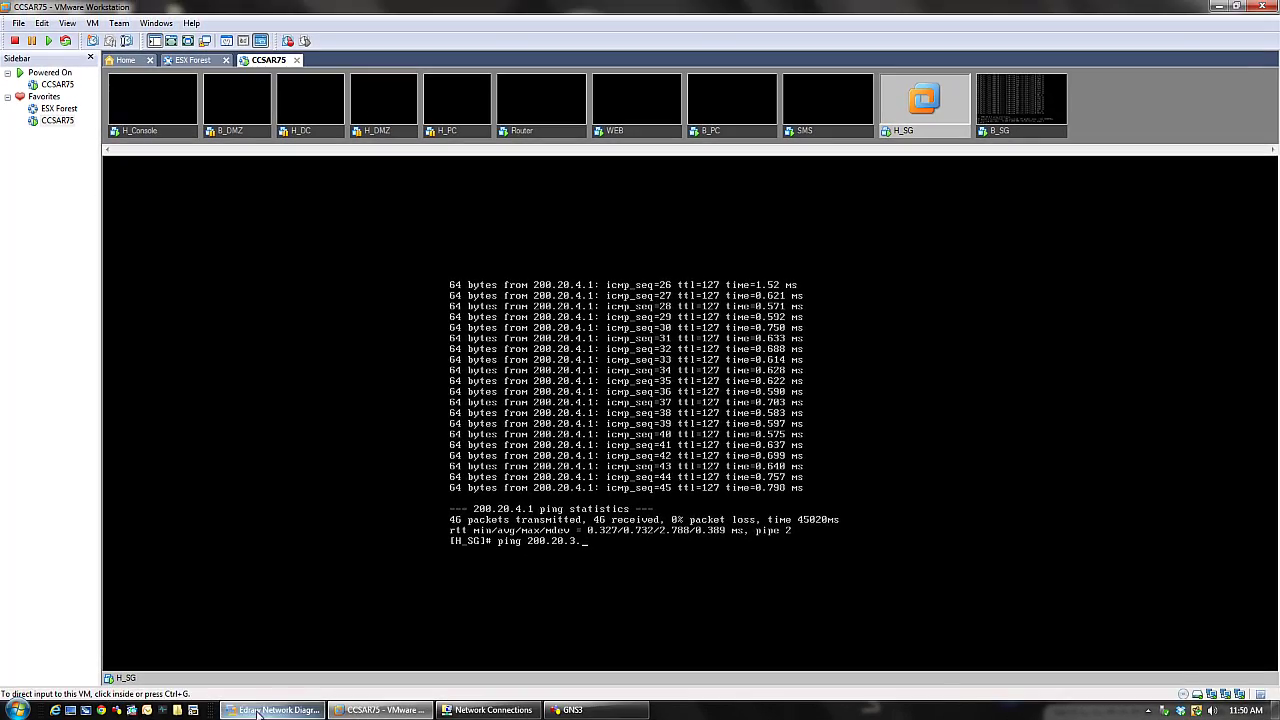
pyautogui.click(258, 711)
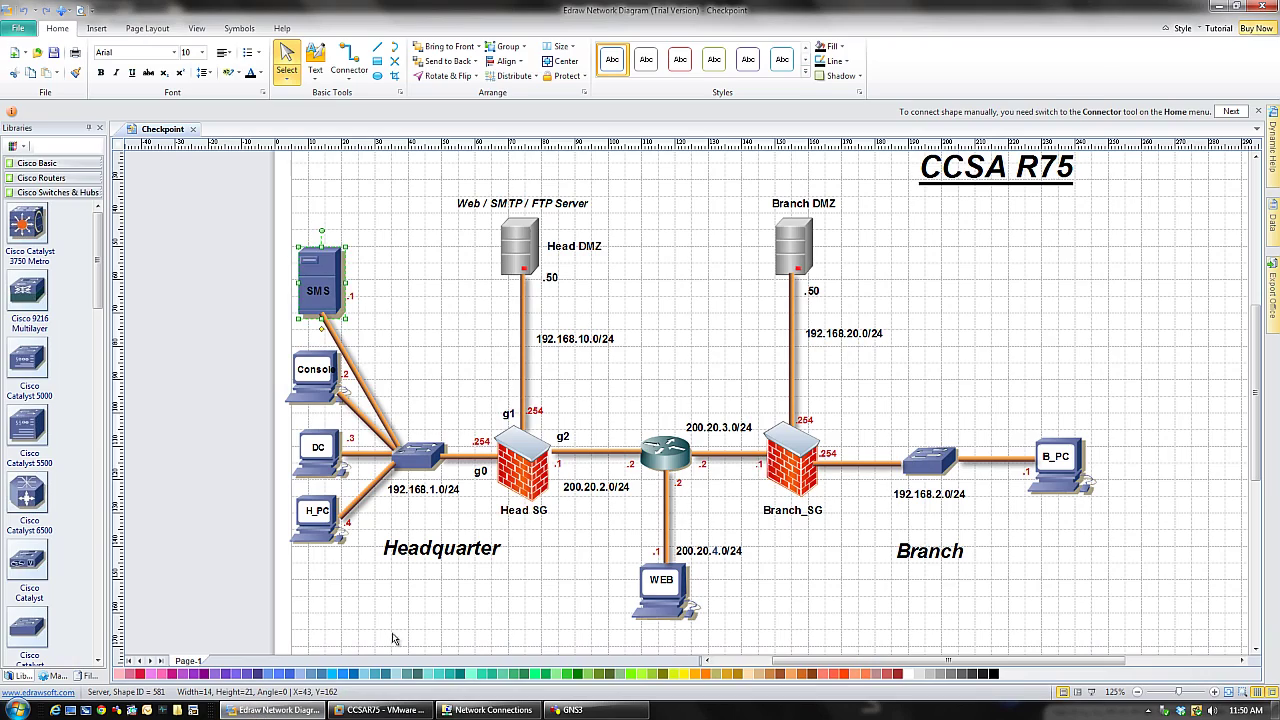
pyautogui.hotkey('alt', 'Tab')
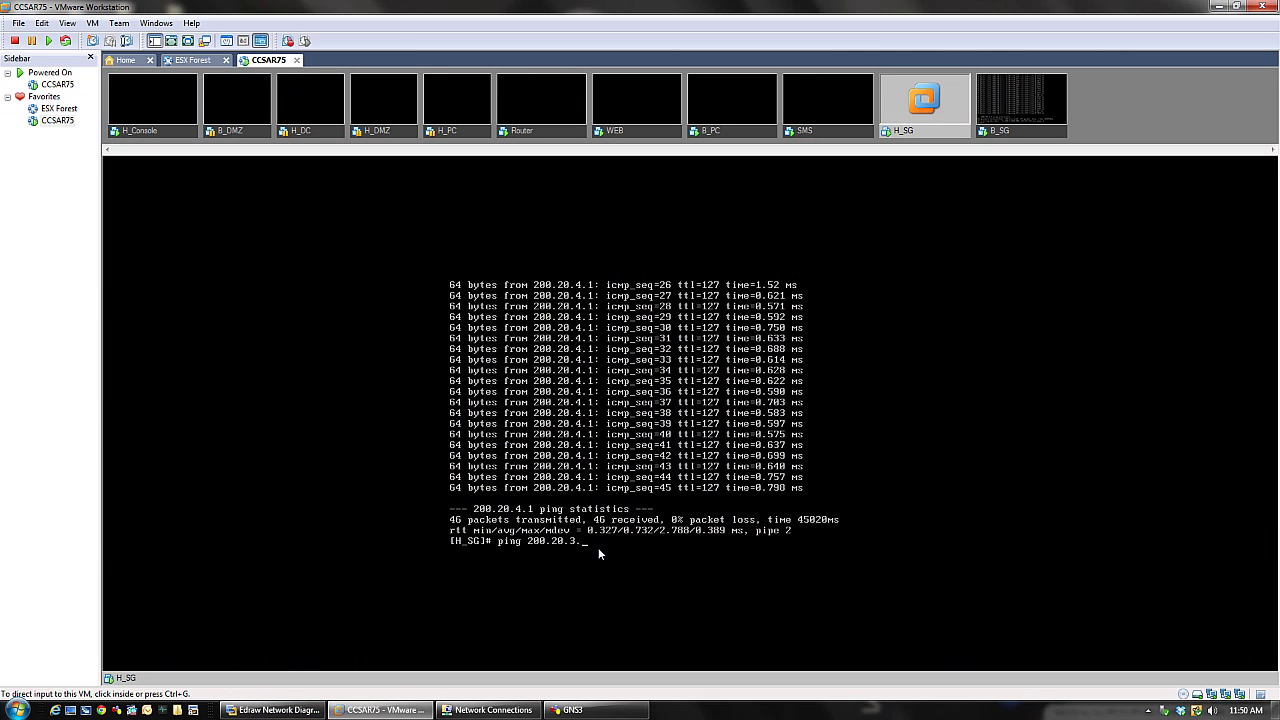
pyautogui.click(599, 548)
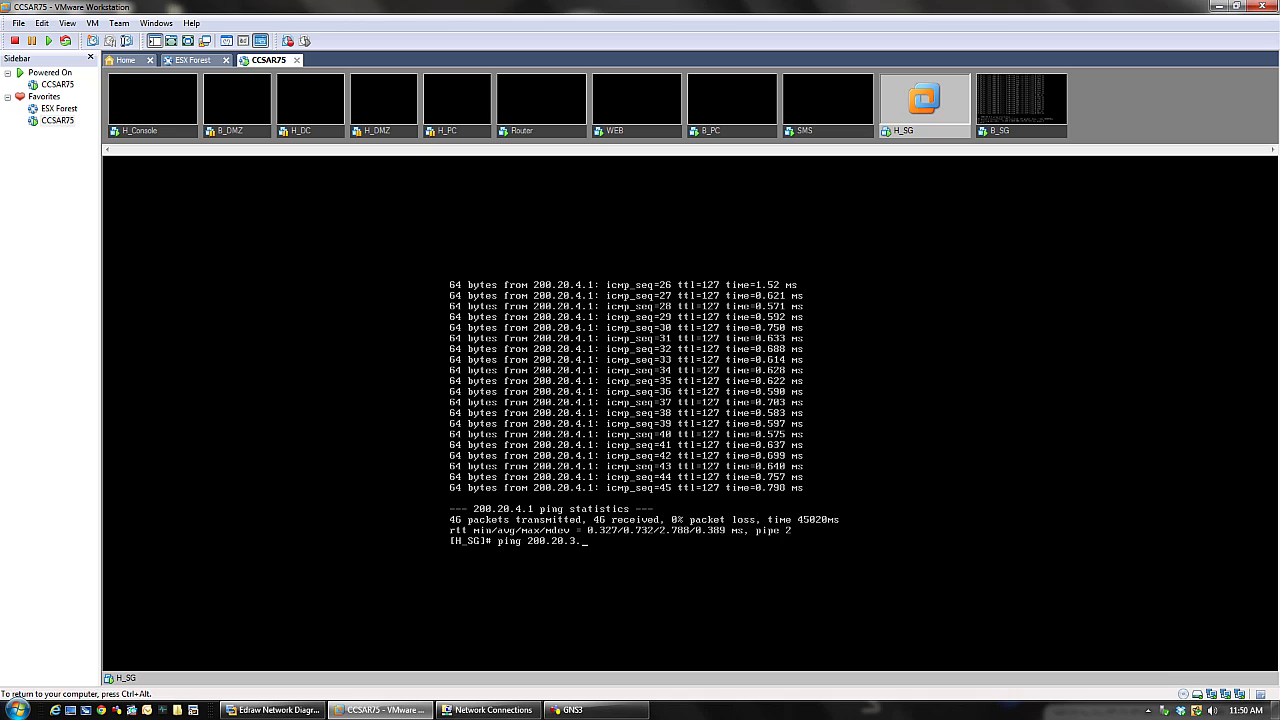
pyautogui.write('1')
pyautogui.press('Return')
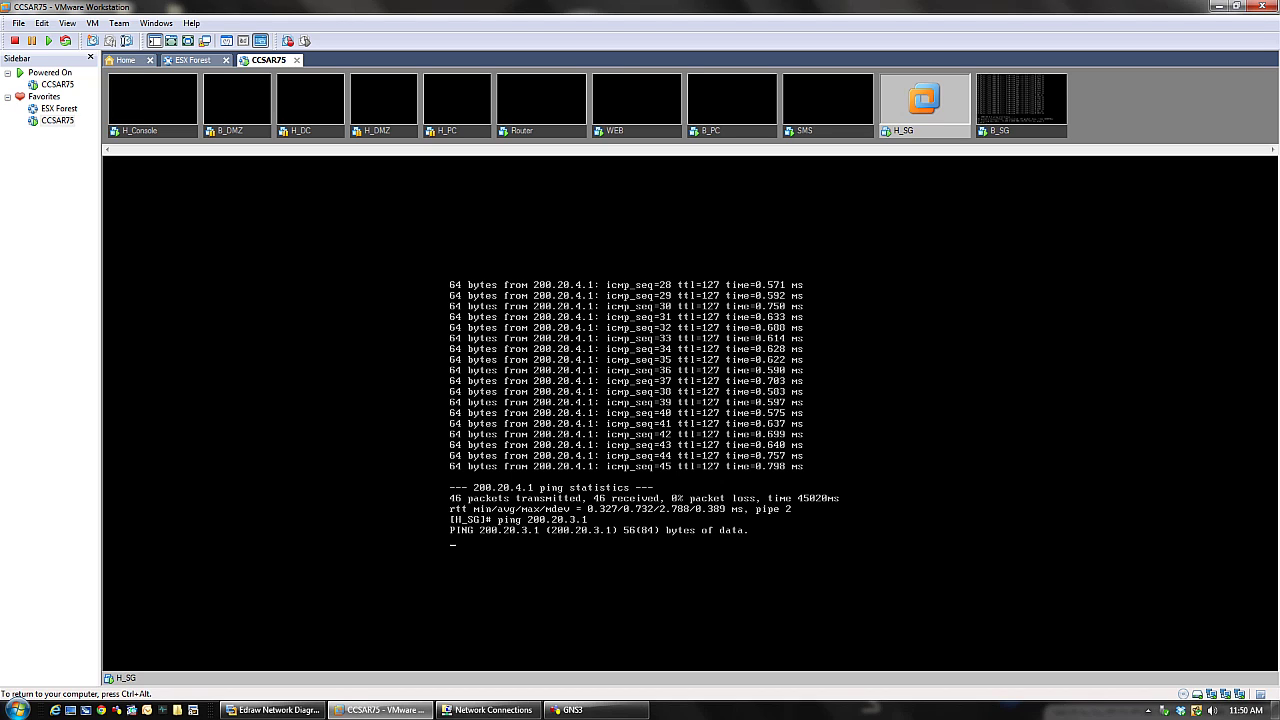
# - Stop the ping (13 sent, 100% loss) and switch to the SMS console
pyautogui.hotkey('ctrl', 'c')
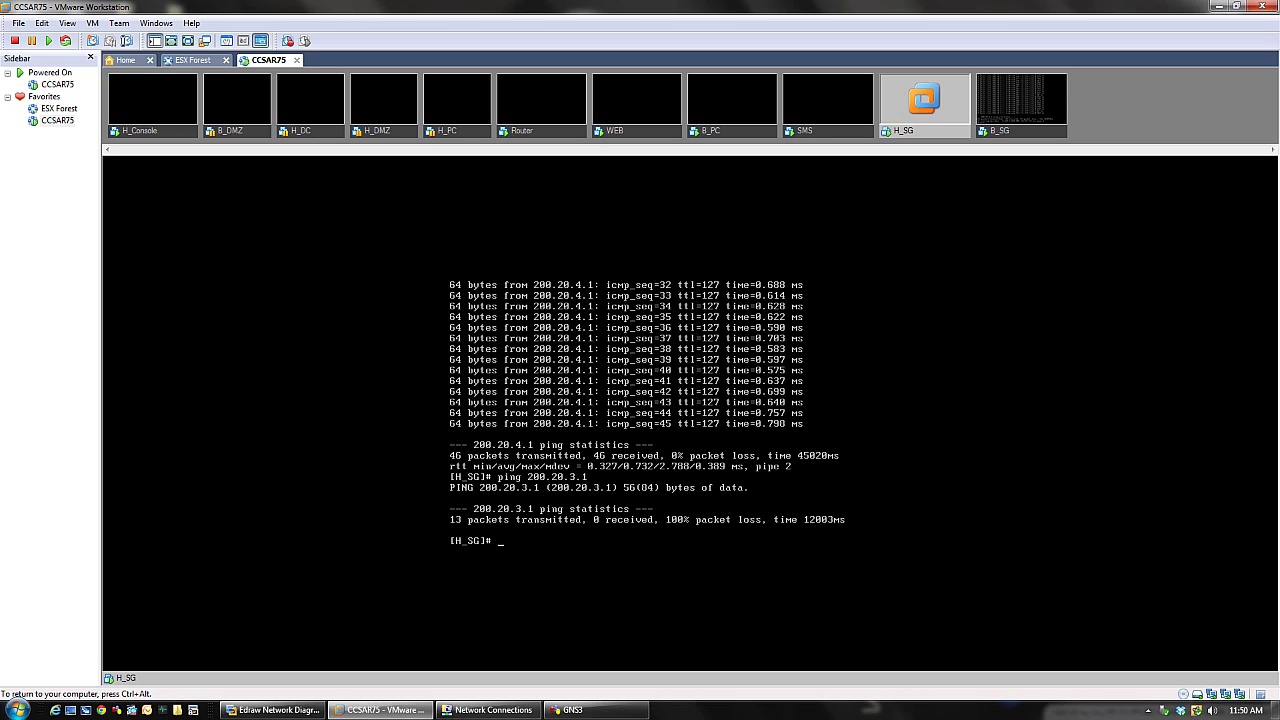
pyautogui.hotkey('ctrl', 'alt')
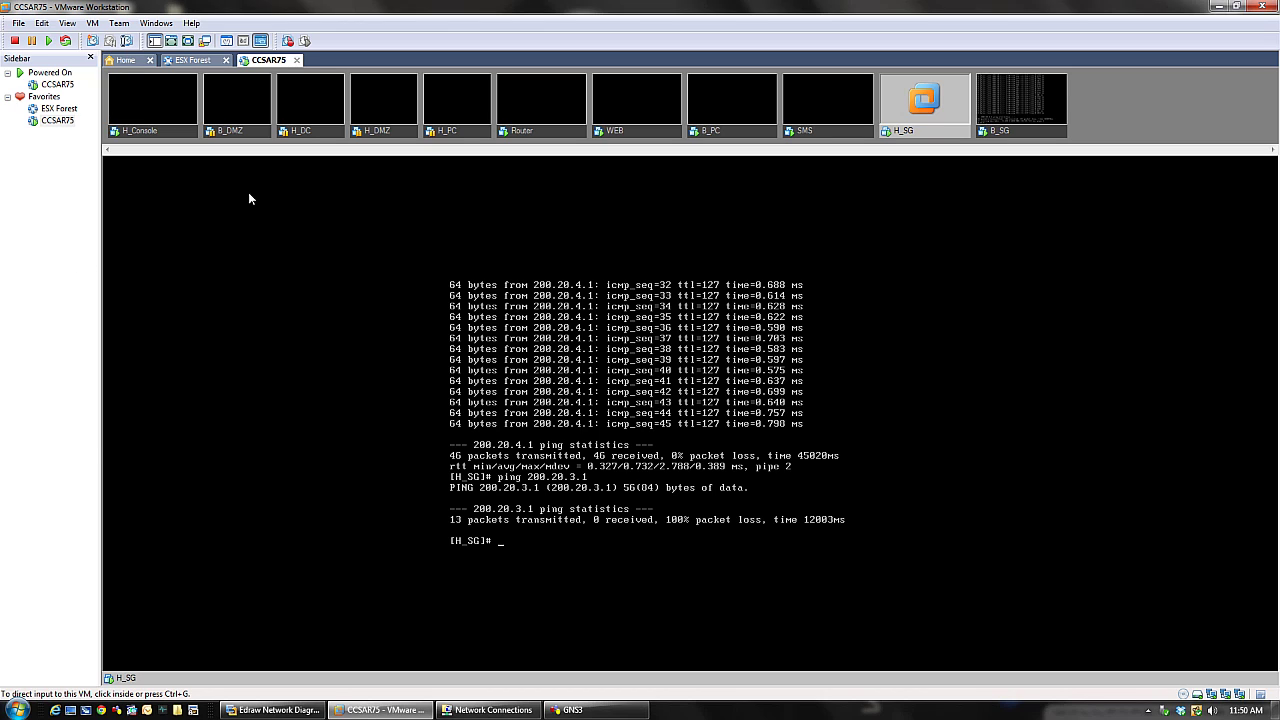
pyautogui.click(815, 138)
# - Log in to the SMS console as admin
pyautogui.click(830, 316)
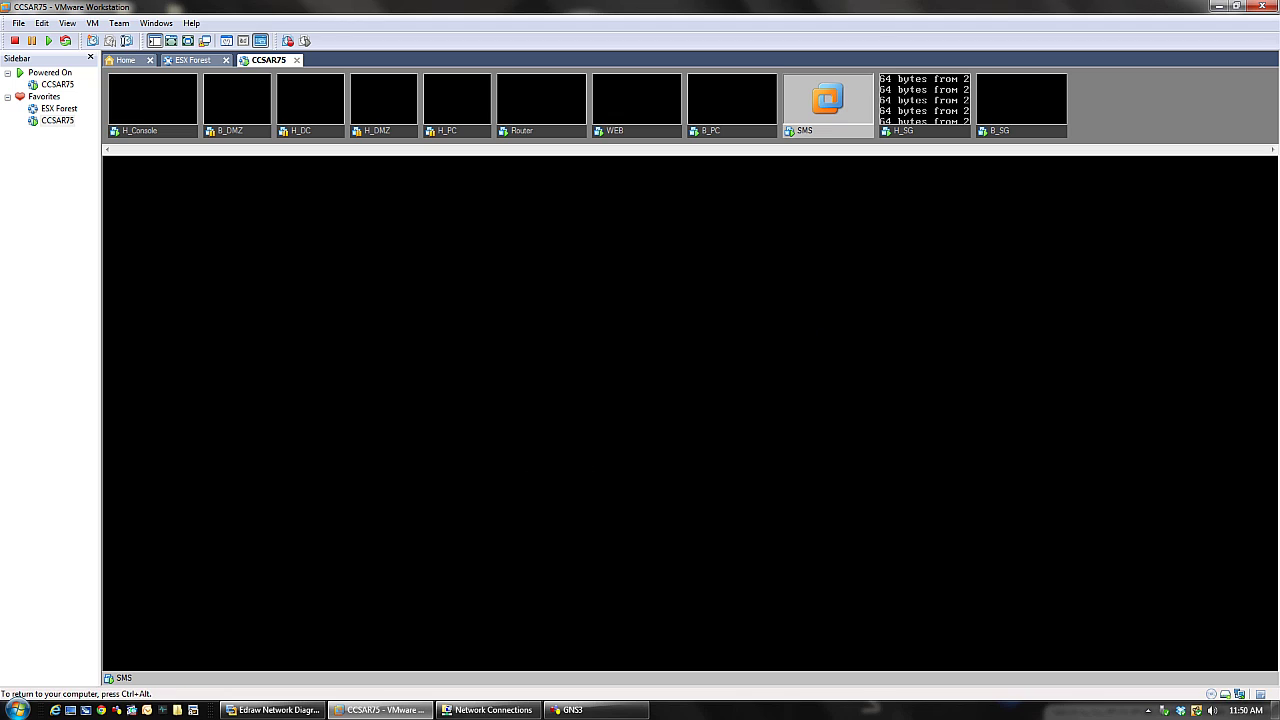
pyautogui.press('Return')
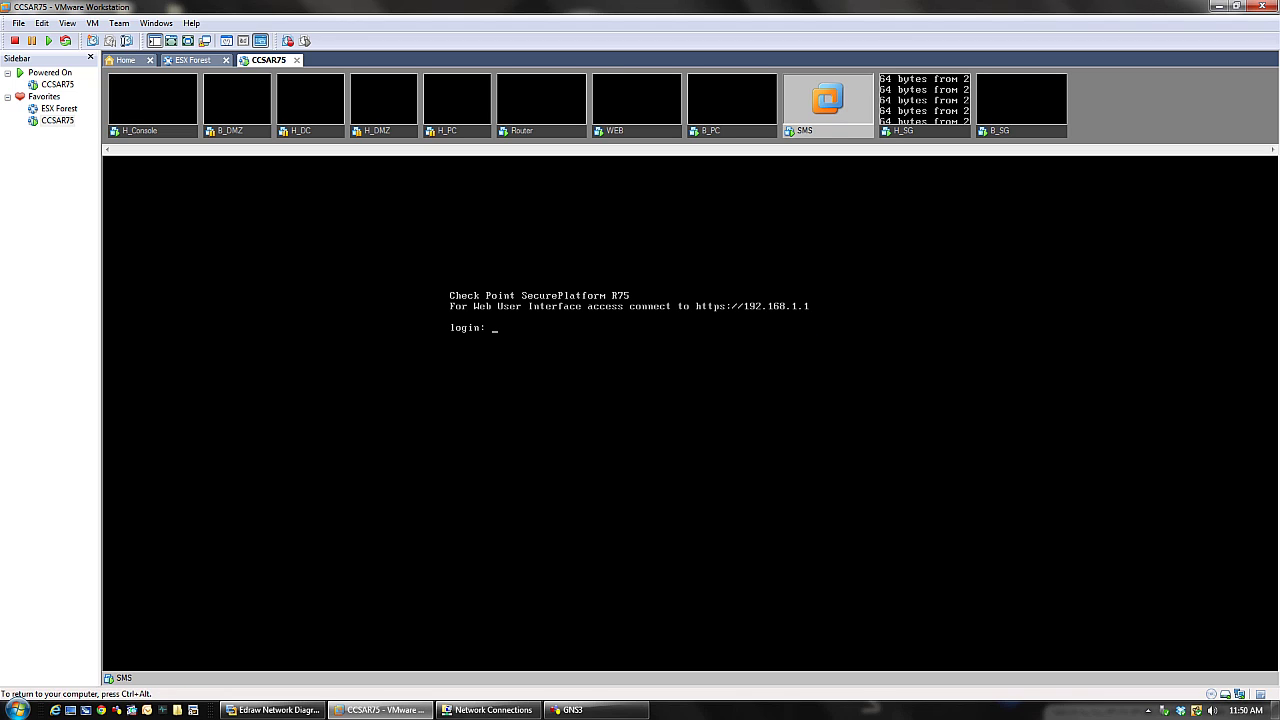
pyautogui.write('admin')
pyautogui.press('Return')
pyautogui.press('Return')
# - Start a ping to 200.20.3.1 from SMS
pyautogui.write('pi')
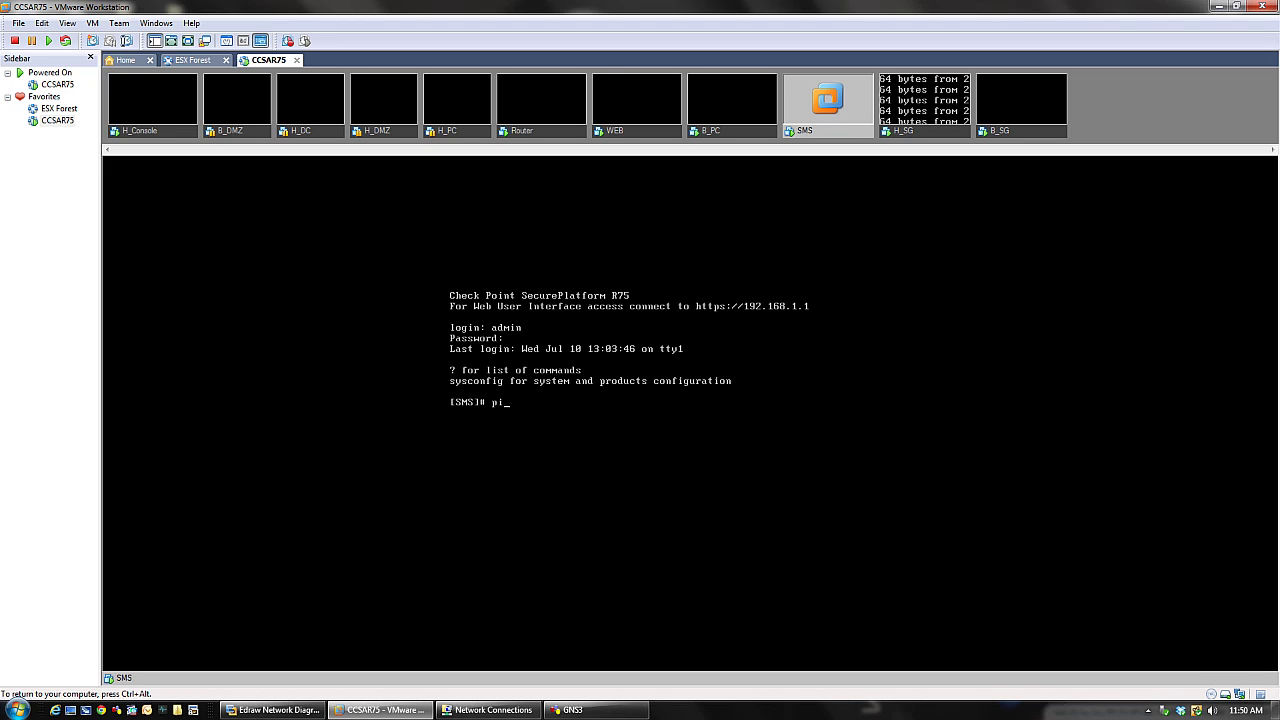
pyautogui.write('ng 200.20.3.1')
pyautogui.press('Return')
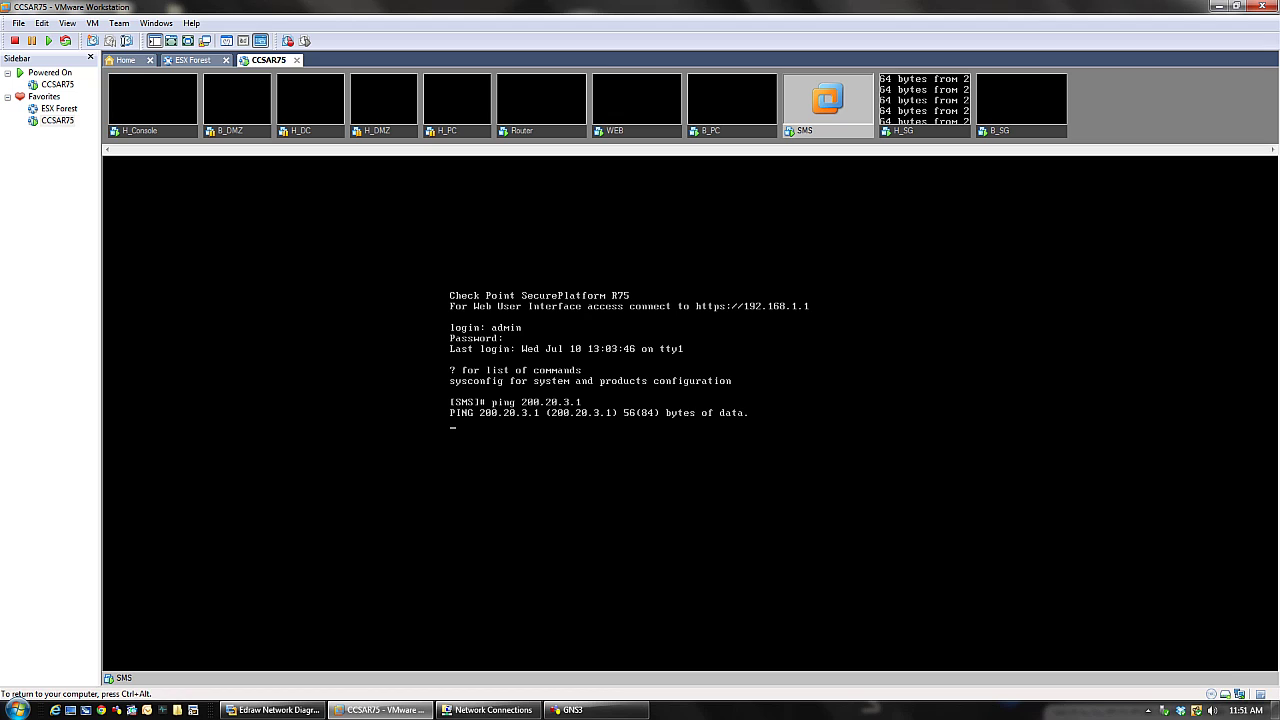
pyautogui.hotkey('ctrl', 'alt')
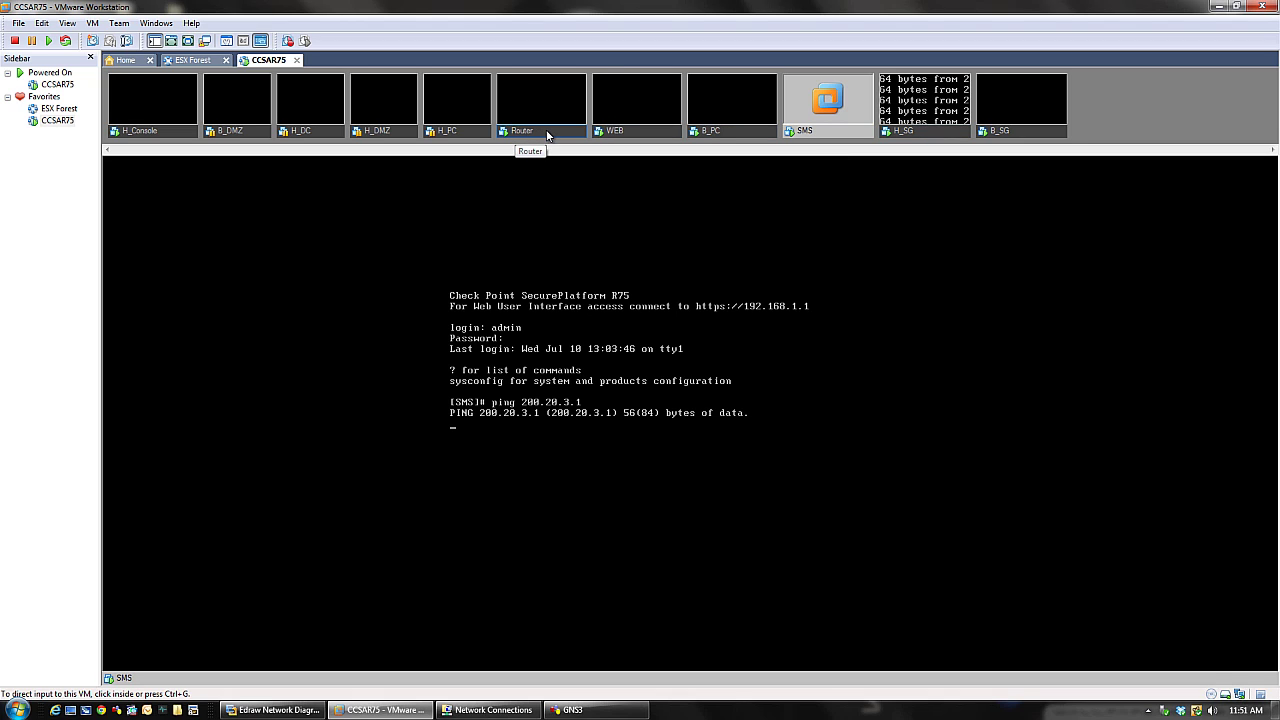
pyautogui.click(547, 135)
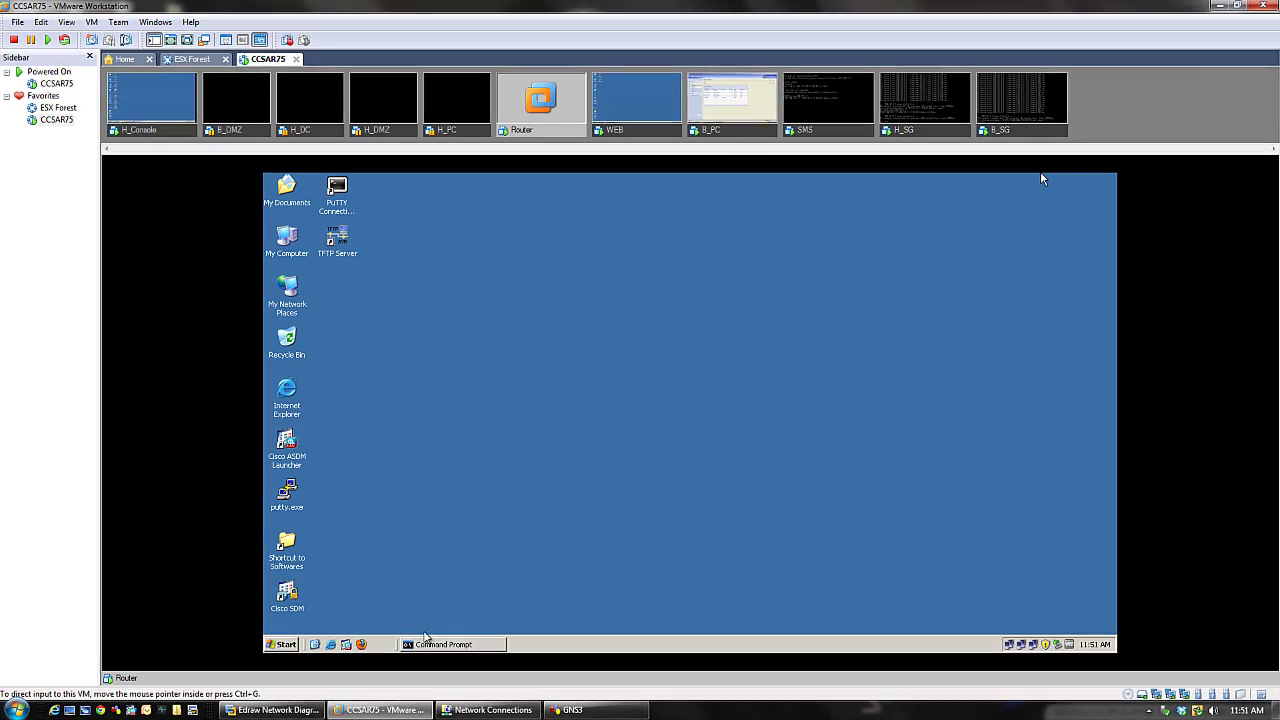
pyautogui.click(443, 644)
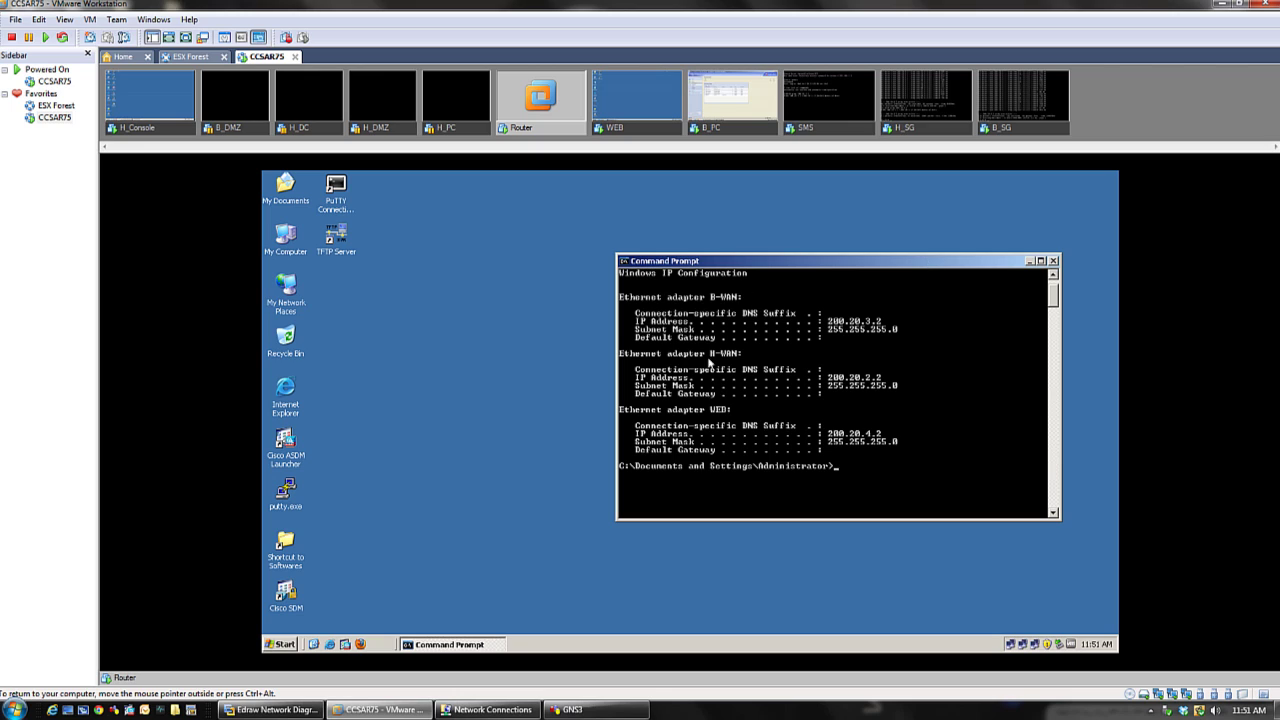
pyautogui.click(1029, 261)
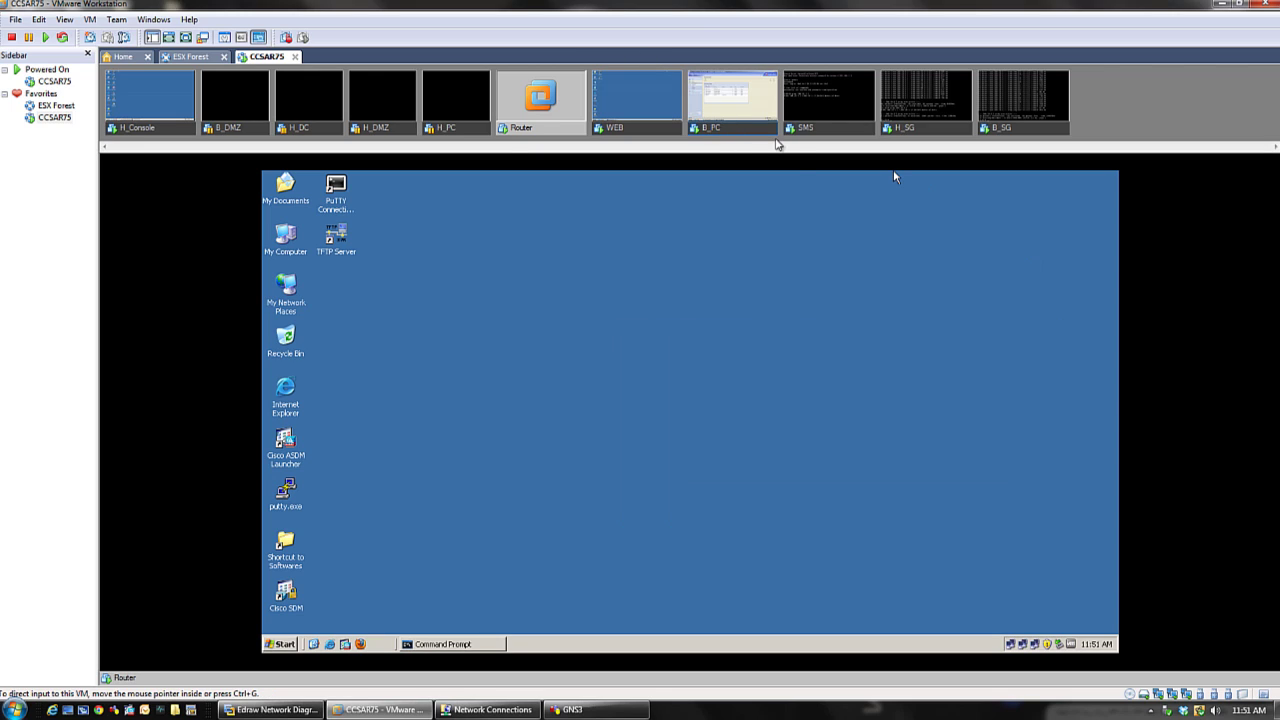
pyautogui.click(806, 133)
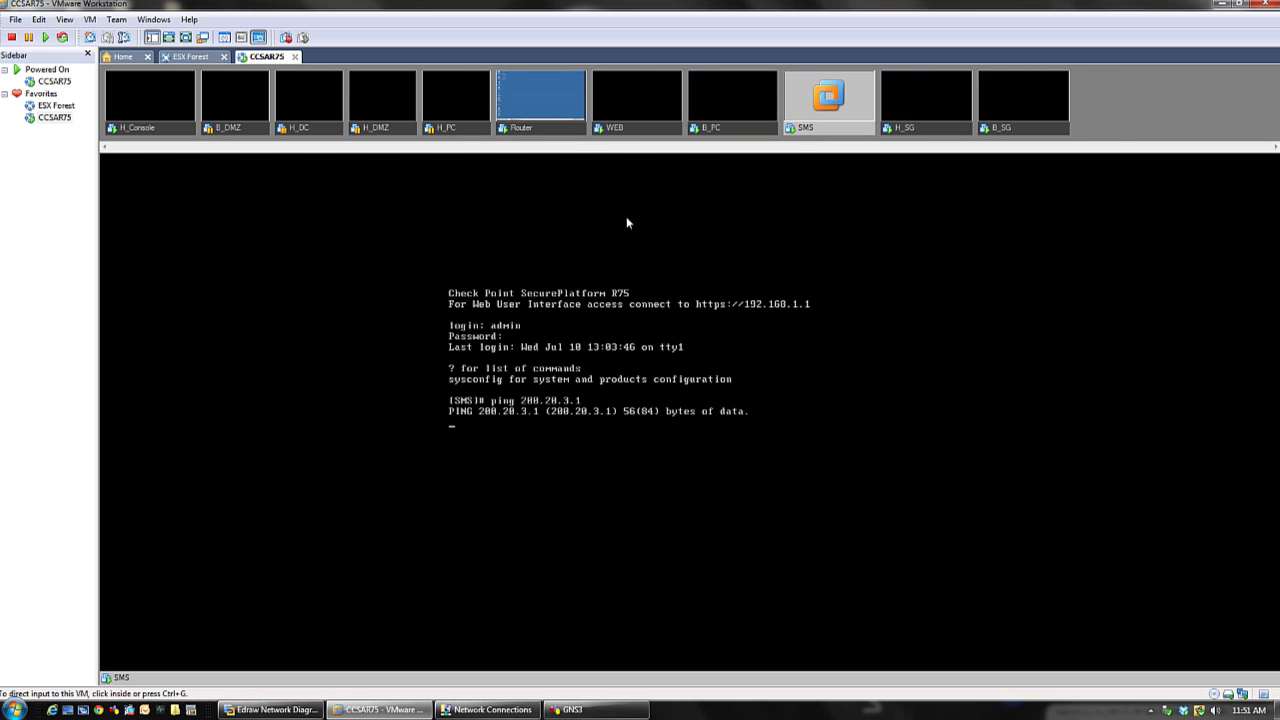
# - Return to the H_SG console and push the old ping output off screen with blank prompts
pyautogui.click(913, 138)
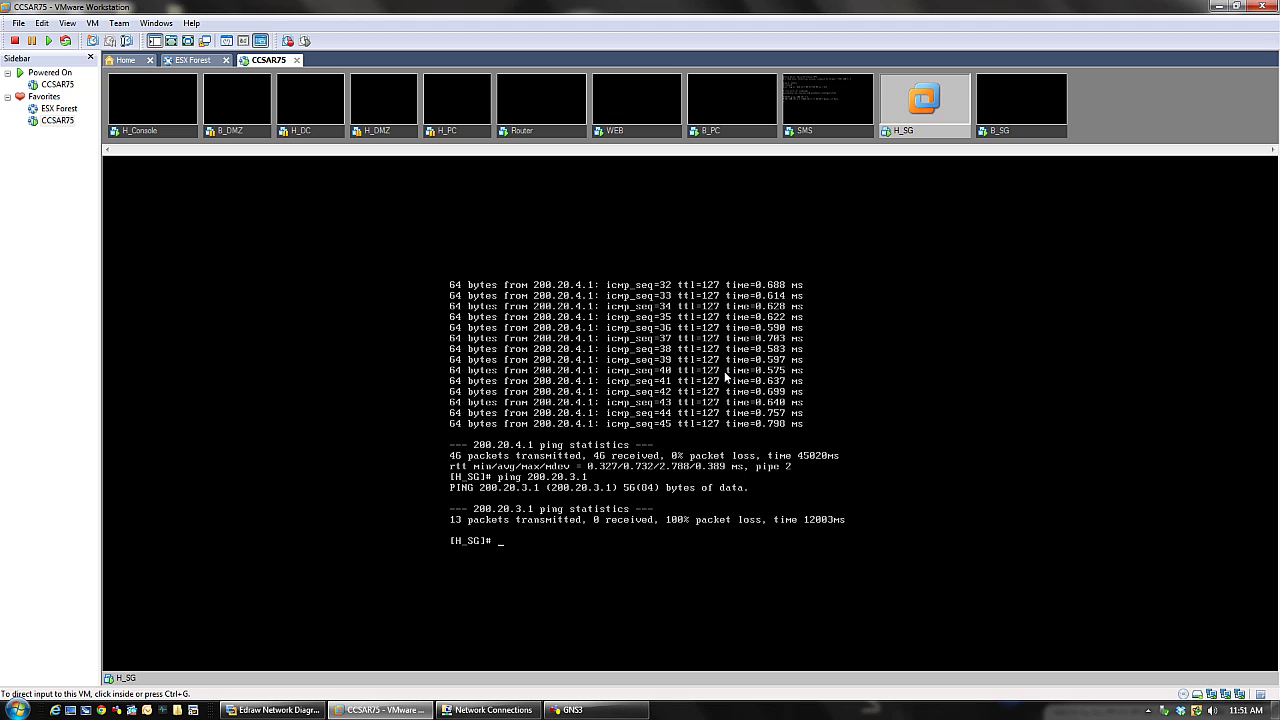
pyautogui.click(726, 376)
pyautogui.press('Return')
pyautogui.press('Return')
pyautogui.press('Return')
pyautogui.press('Return')
pyautogui.press('Return')
pyautogui.press('Return')
pyautogui.press('Return')
pyautogui.press('Return')
pyautogui.press('Return')
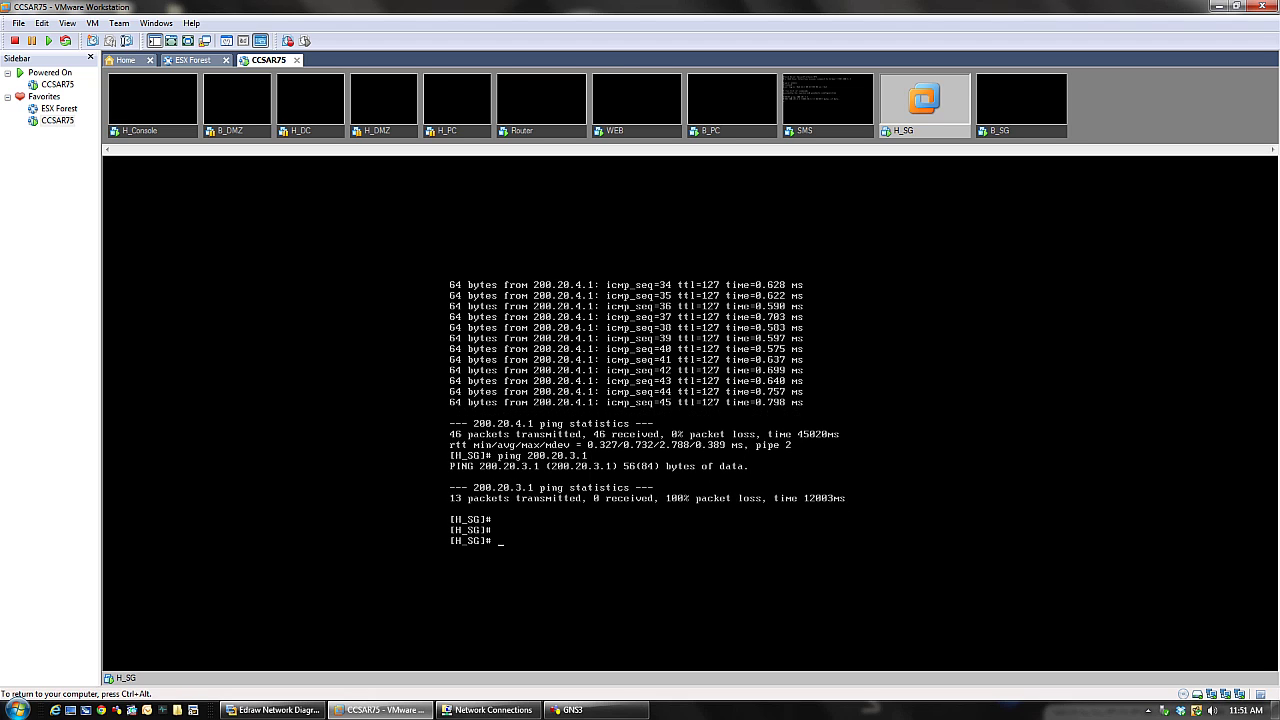
pyautogui.press('Return')
pyautogui.press('Return')
pyautogui.press('Return')
pyautogui.press('Return')
pyautogui.press('Return')
pyautogui.press('Return')
pyautogui.press('Return')
pyautogui.press('Return')
pyautogui.press('Return')
pyautogui.press('Return')
pyautogui.press('Return')
pyautogui.press('Return')
pyautogui.press('Return')
pyautogui.press('Return')
pyautogui.press('Return')
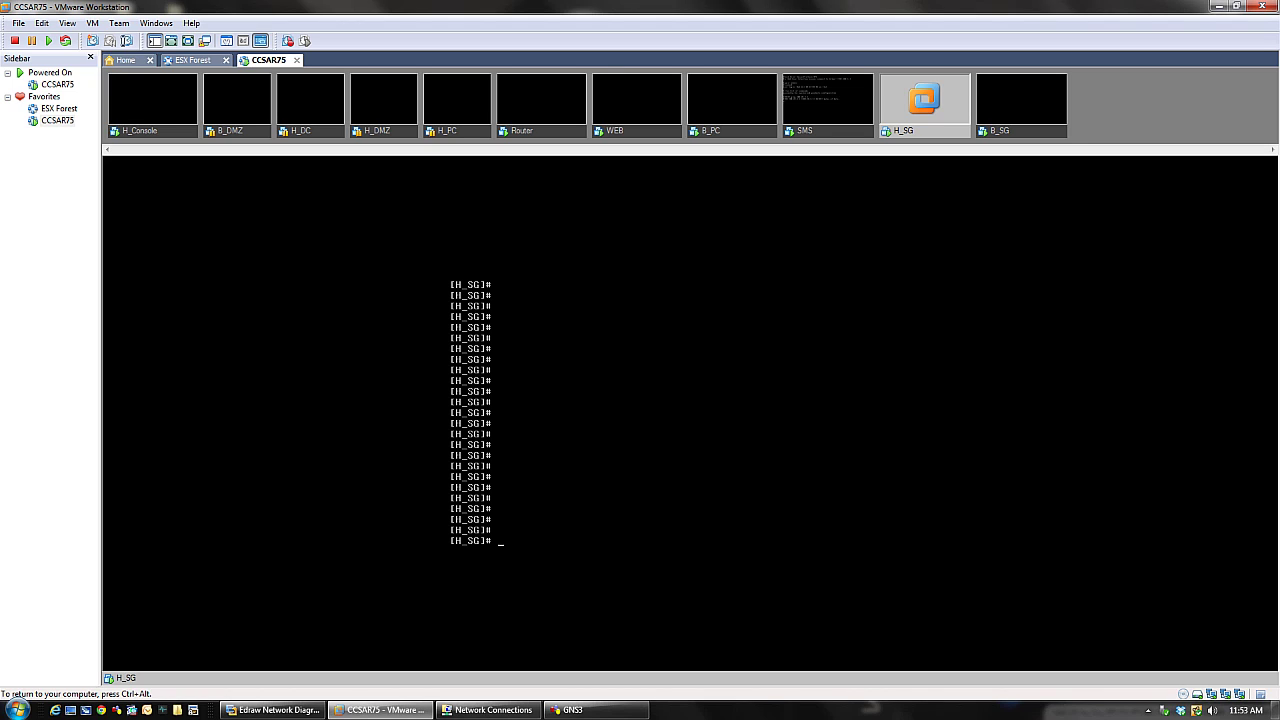
# - Release keyboard and mouse from the H_SG VM console to the host with Ctrl+Alt
pyautogui.hotkey('ctrl', 'alt')
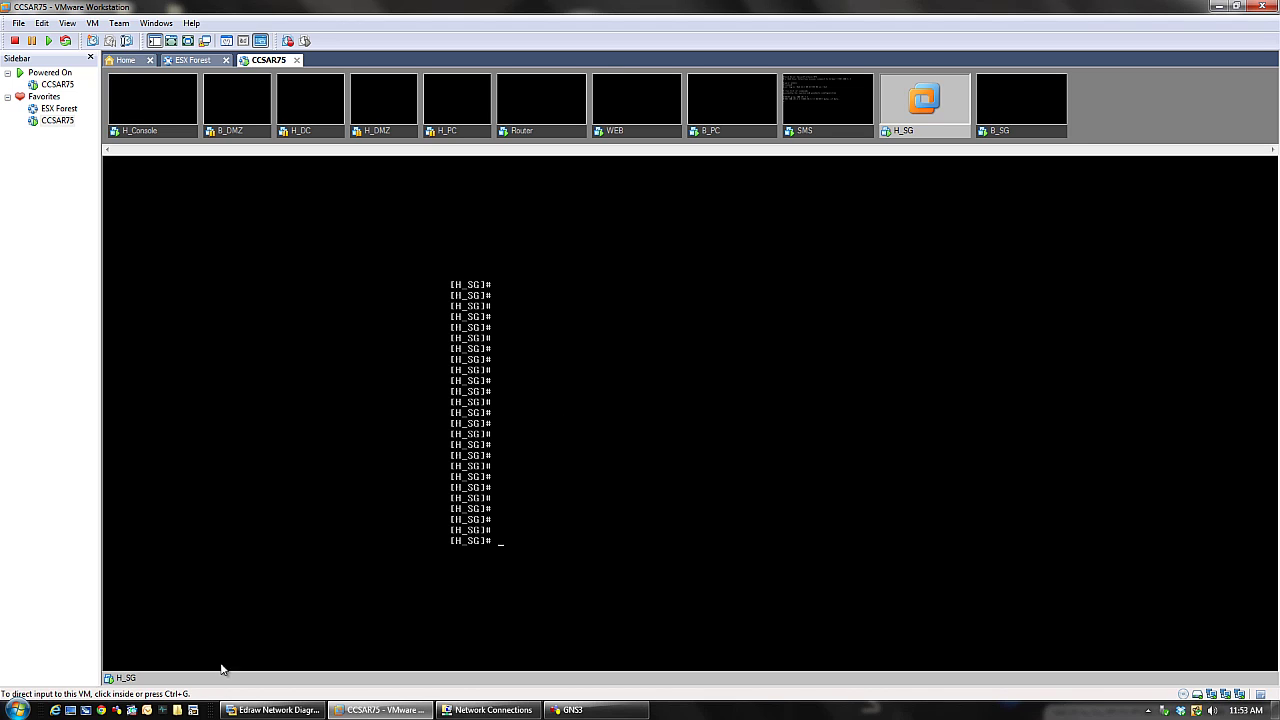
# - In a new Chrome window, search Google for 'administrative guide of r75'
pyautogui.click(101, 710)
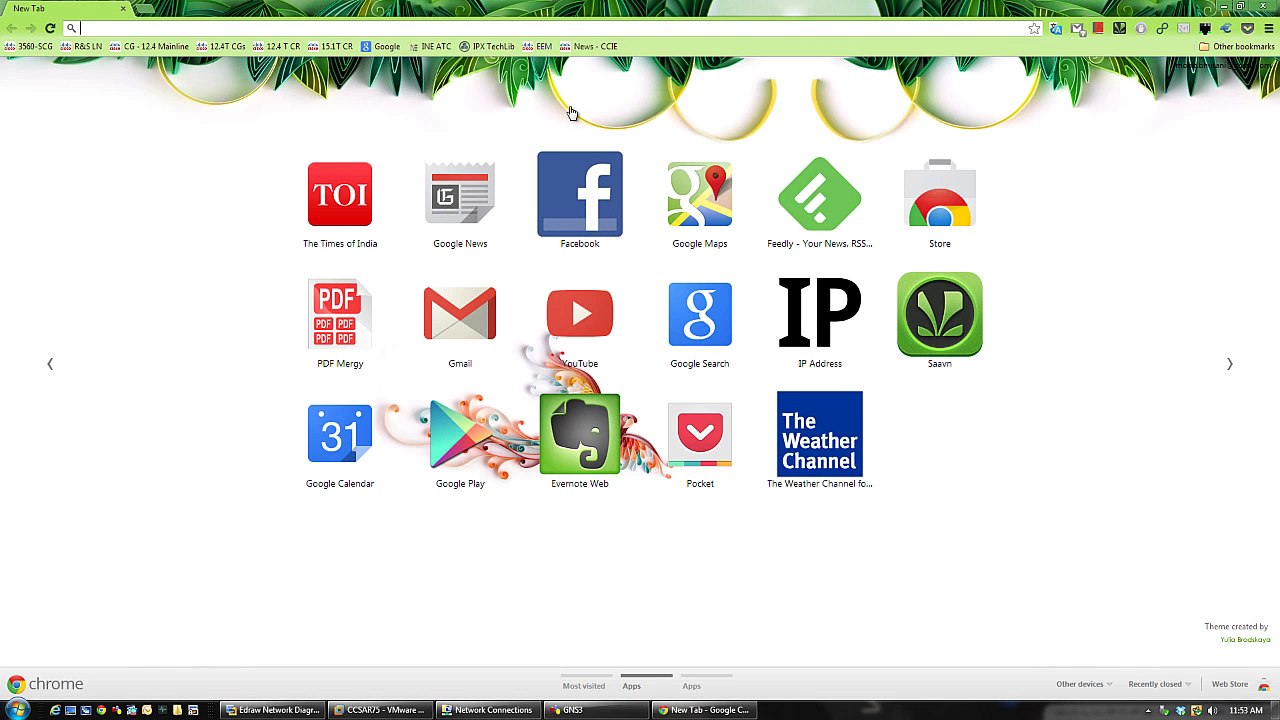
pyautogui.click(697, 318)
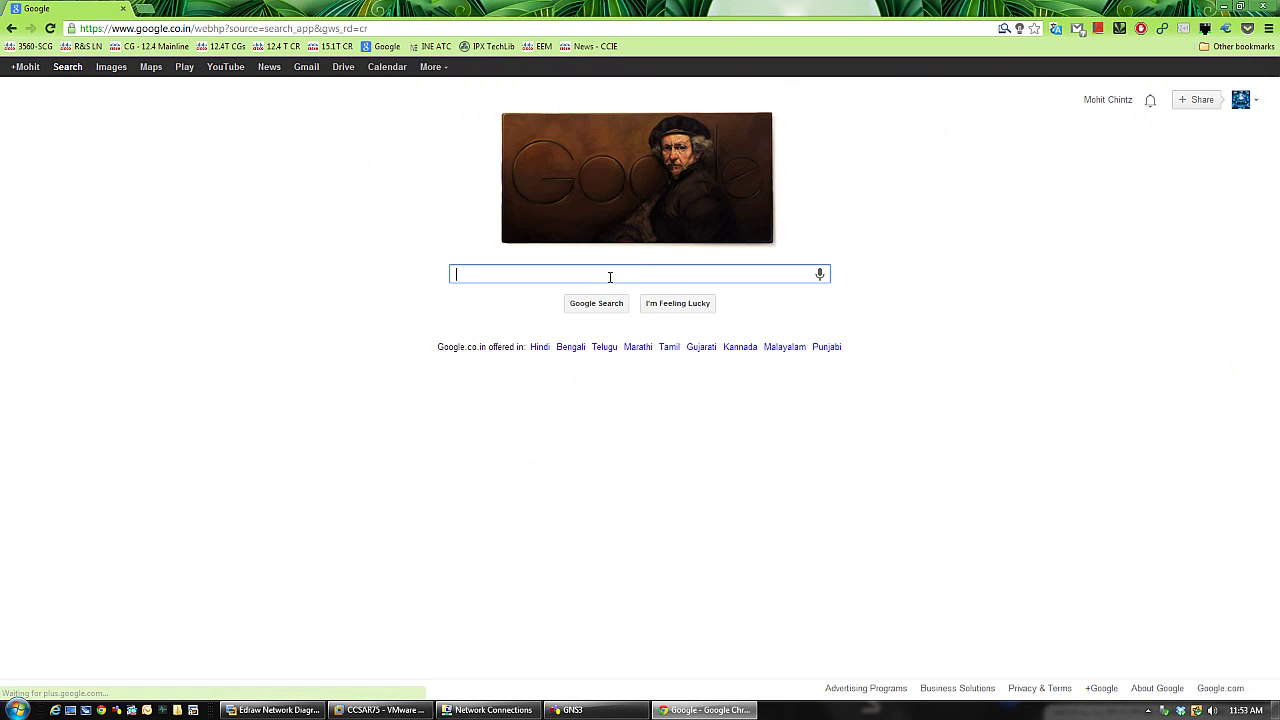
pyautogui.write('admini')
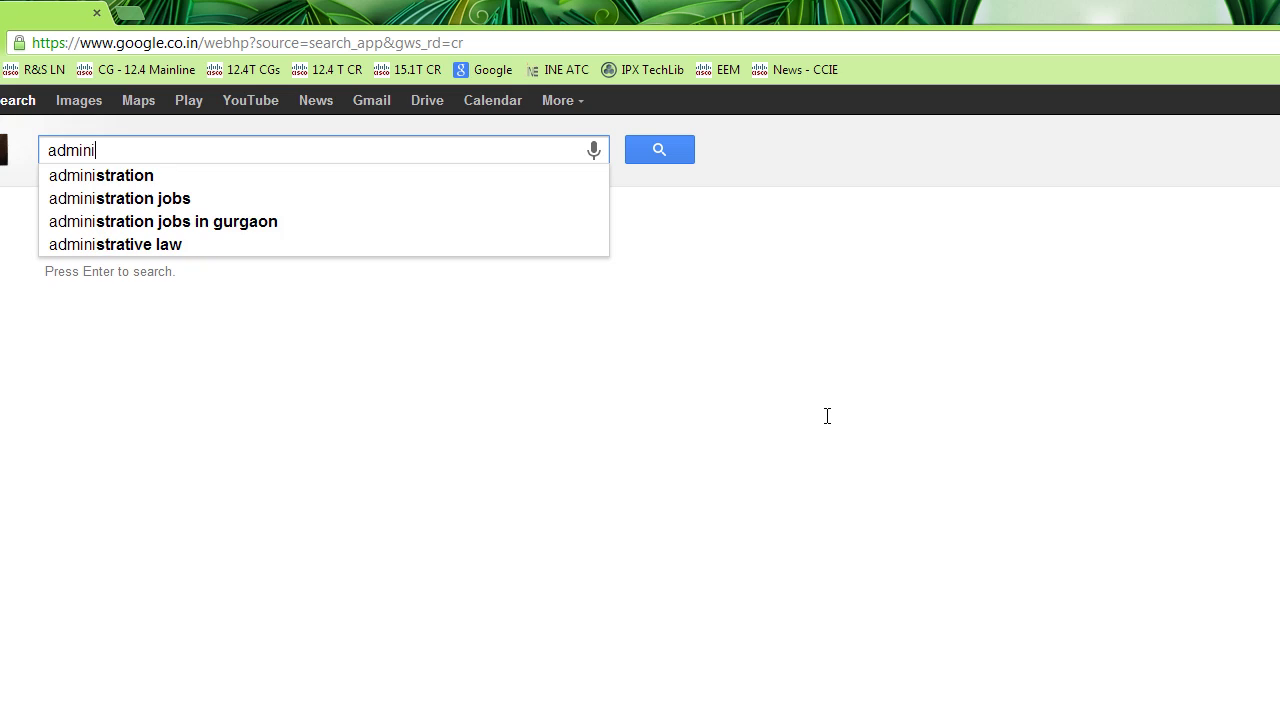
pyautogui.write('strat')
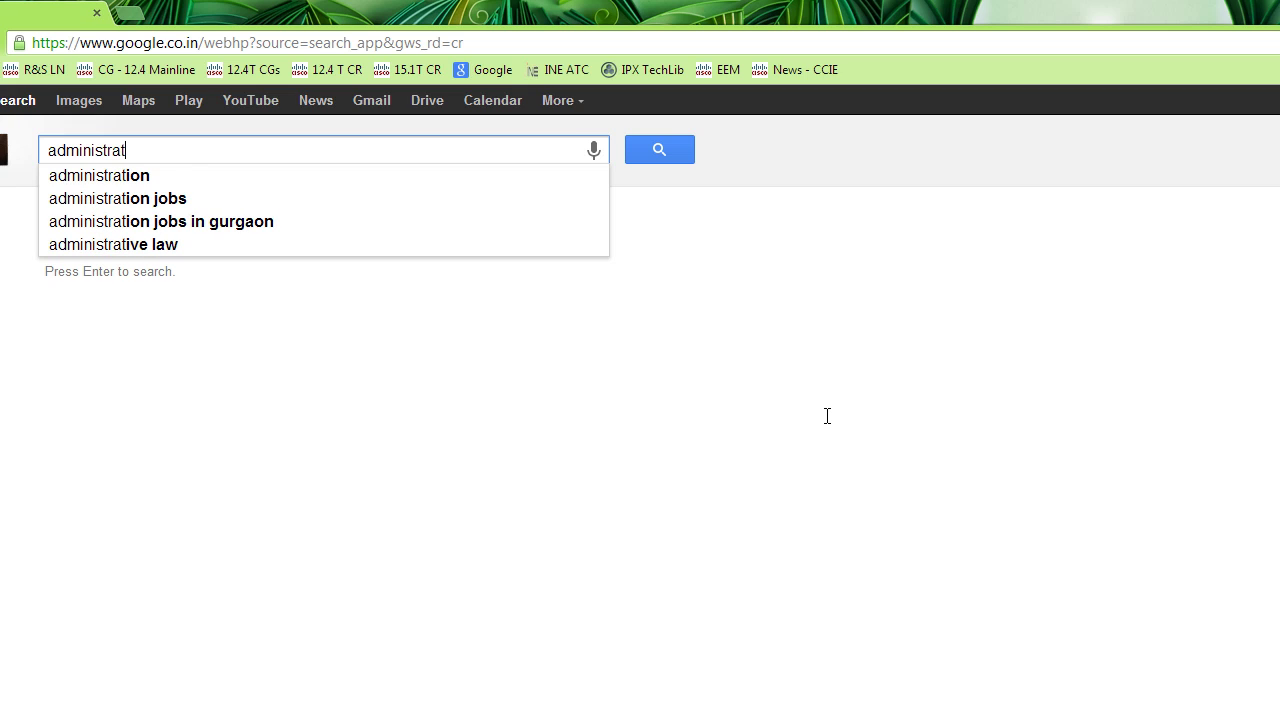
pyautogui.write('ive guide of')
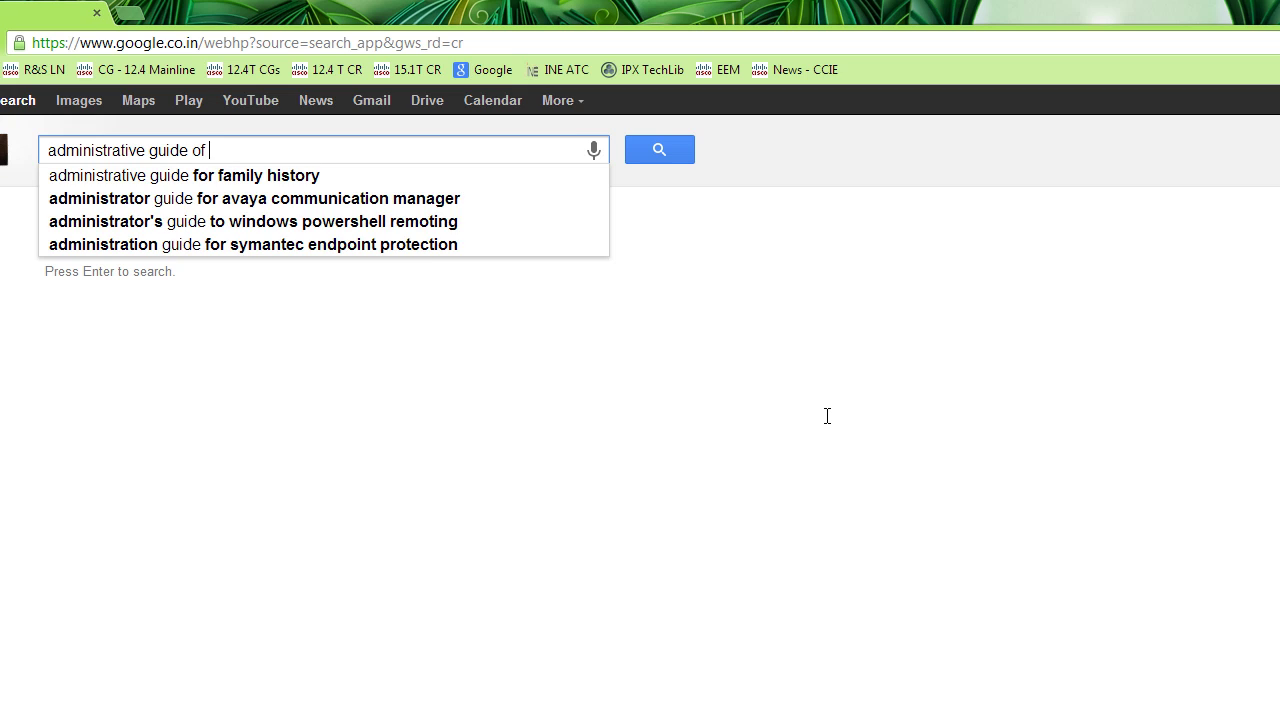
pyautogui.press('BackSpace')
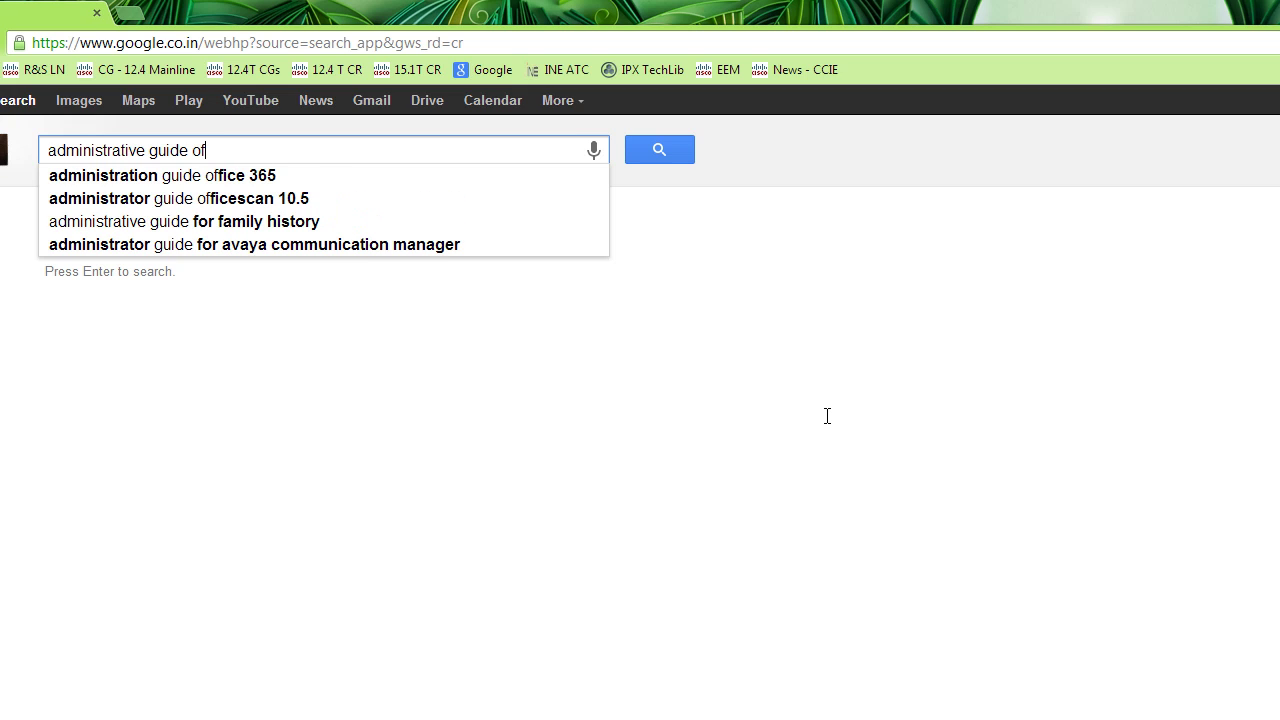
pyautogui.write('r75')
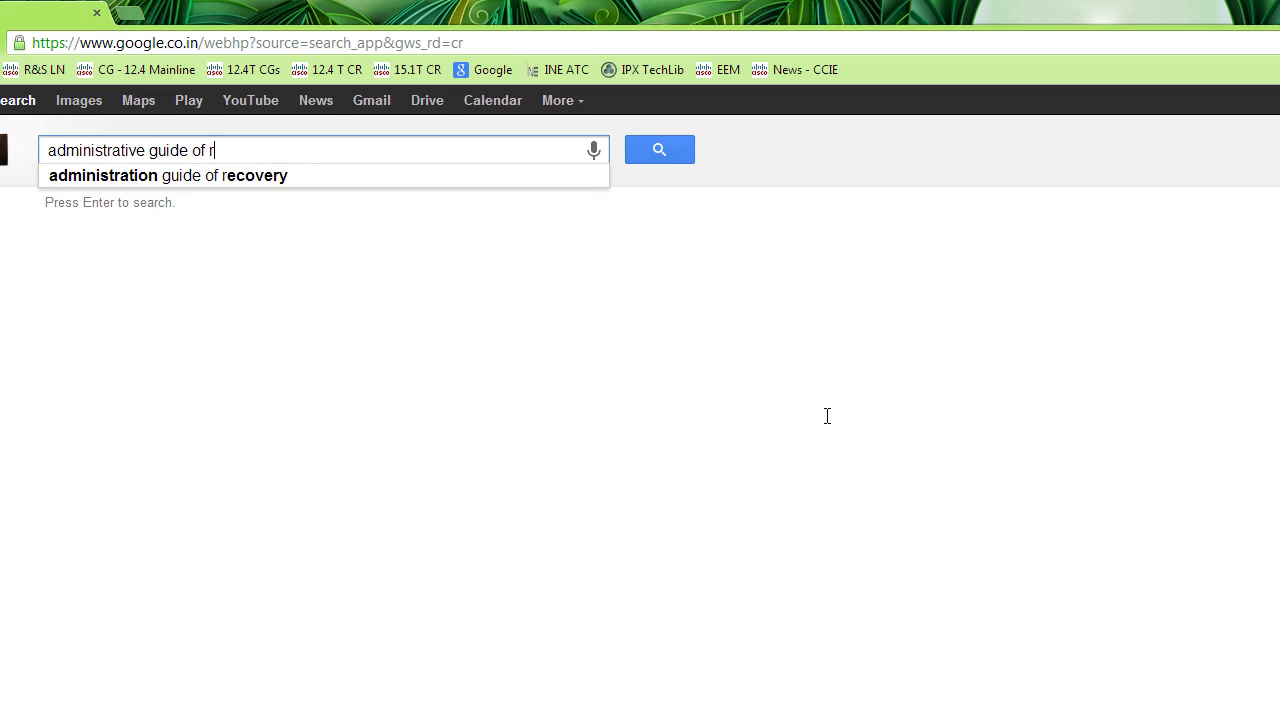
pyautogui.press('Return')
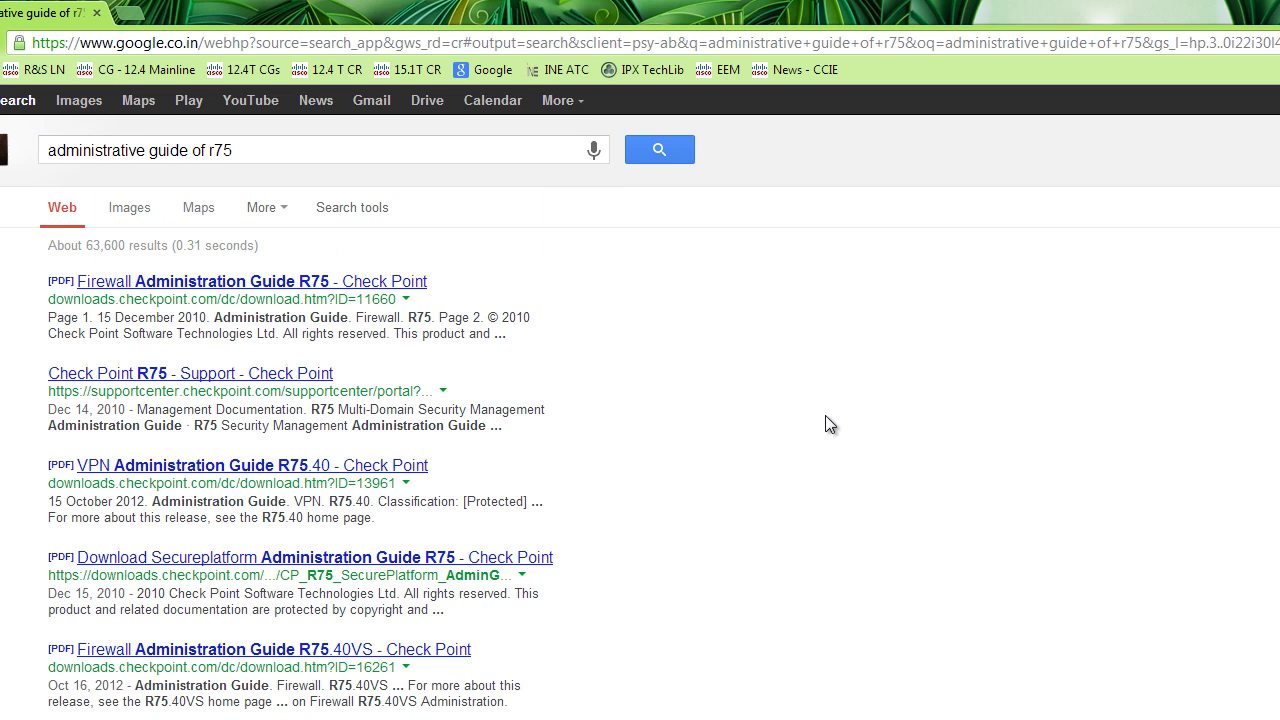
# - Open the Firewall Administration Guide R75 result in a background tab and start a new tab
pyautogui.middleClick(416, 283)
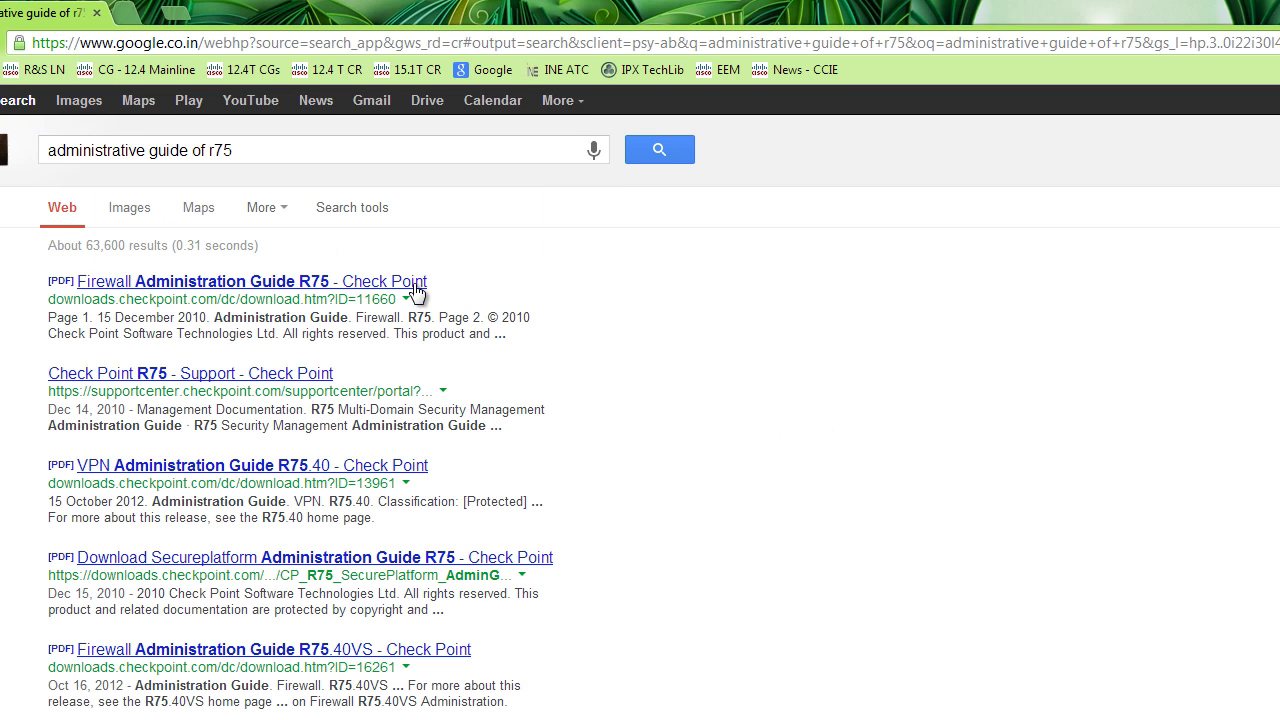
pyautogui.click(236, 152)
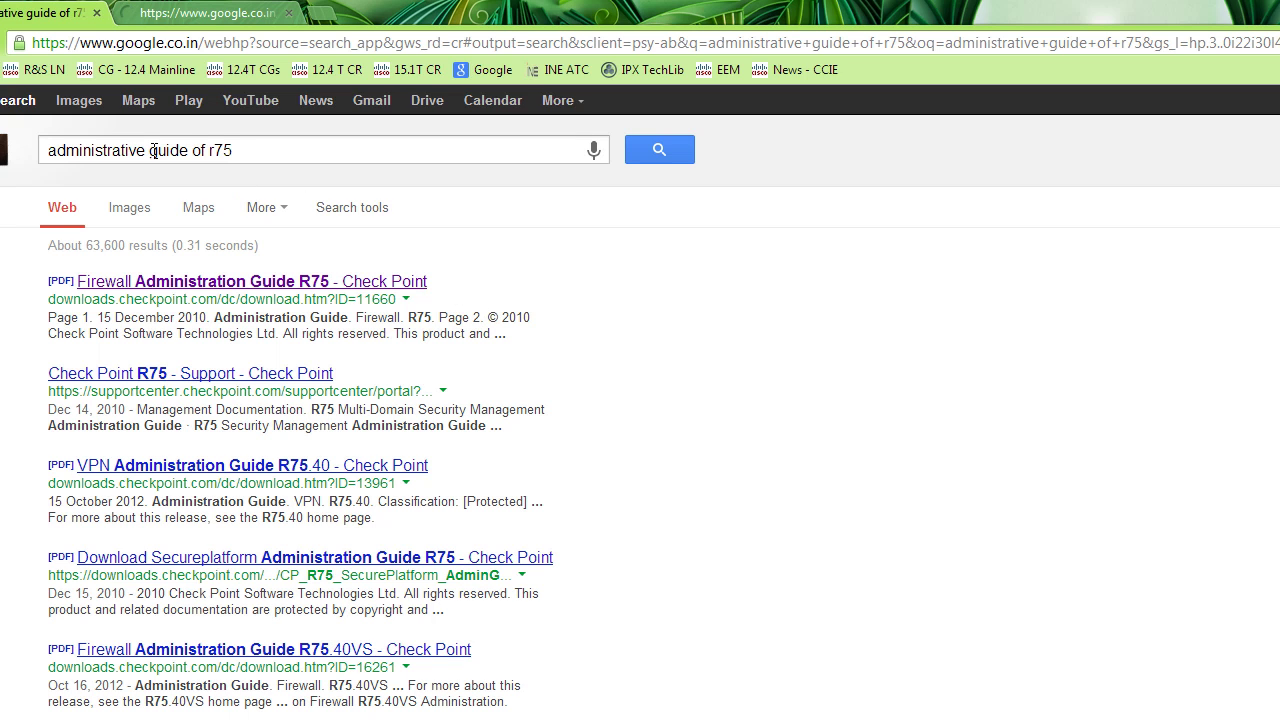
pyautogui.click(322, 12)
# - Go to checkpoint.com in the new tab, correcting the mistyped address
pyautogui.write('cgec')
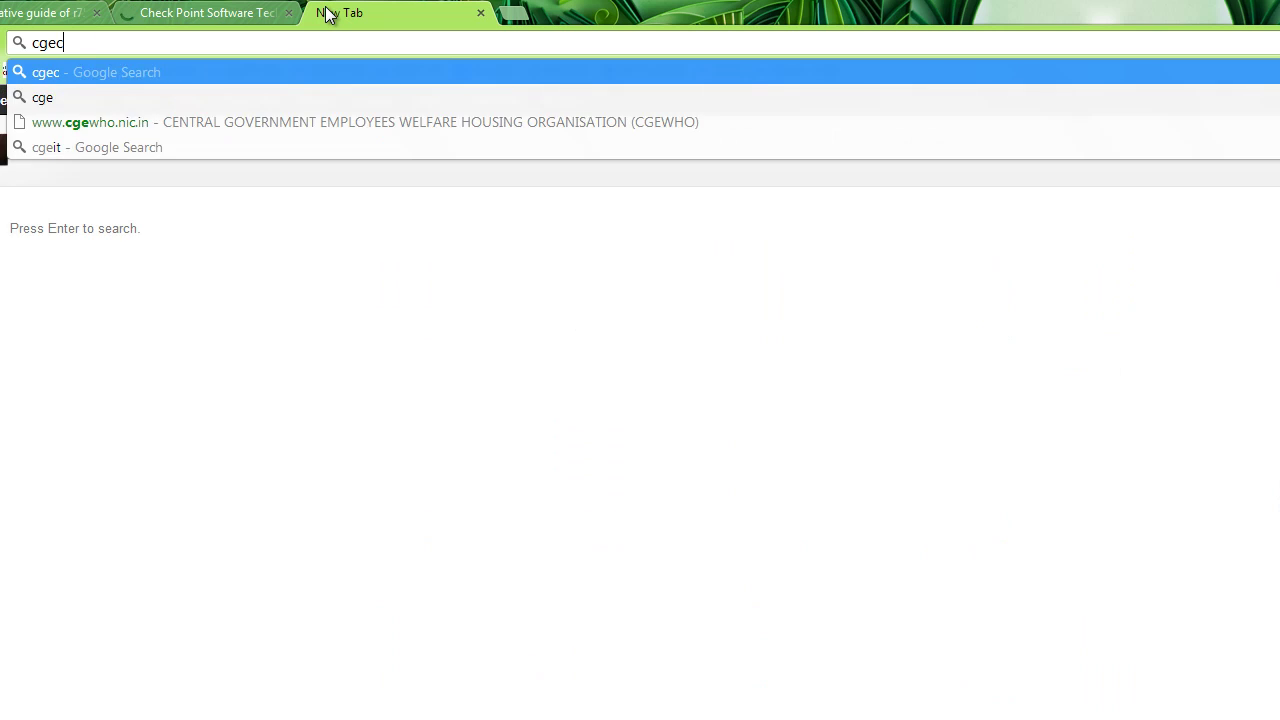
pyautogui.write('kpoint.com')
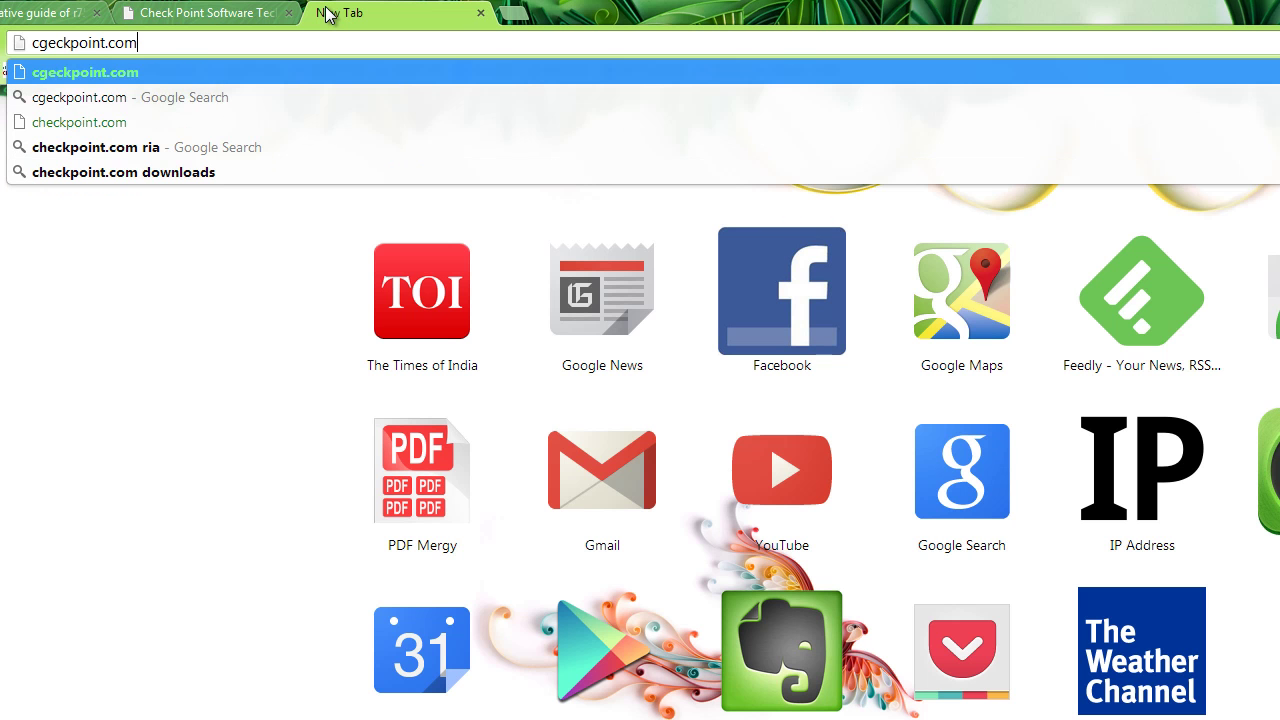
pyautogui.press('BackSpace')
pyautogui.press('BackSpace')
pyautogui.press('BackSpace')
pyautogui.press('BackSpace')
pyautogui.press('BackSpace')
pyautogui.press('BackSpace')
pyautogui.press('BackSpace')
pyautogui.press('BackSpace')
pyautogui.press('BackSpace')
pyautogui.press('BackSpace')
pyautogui.press('BackSpace')
pyautogui.press('BackSpace')
pyautogui.press('BackSpace')
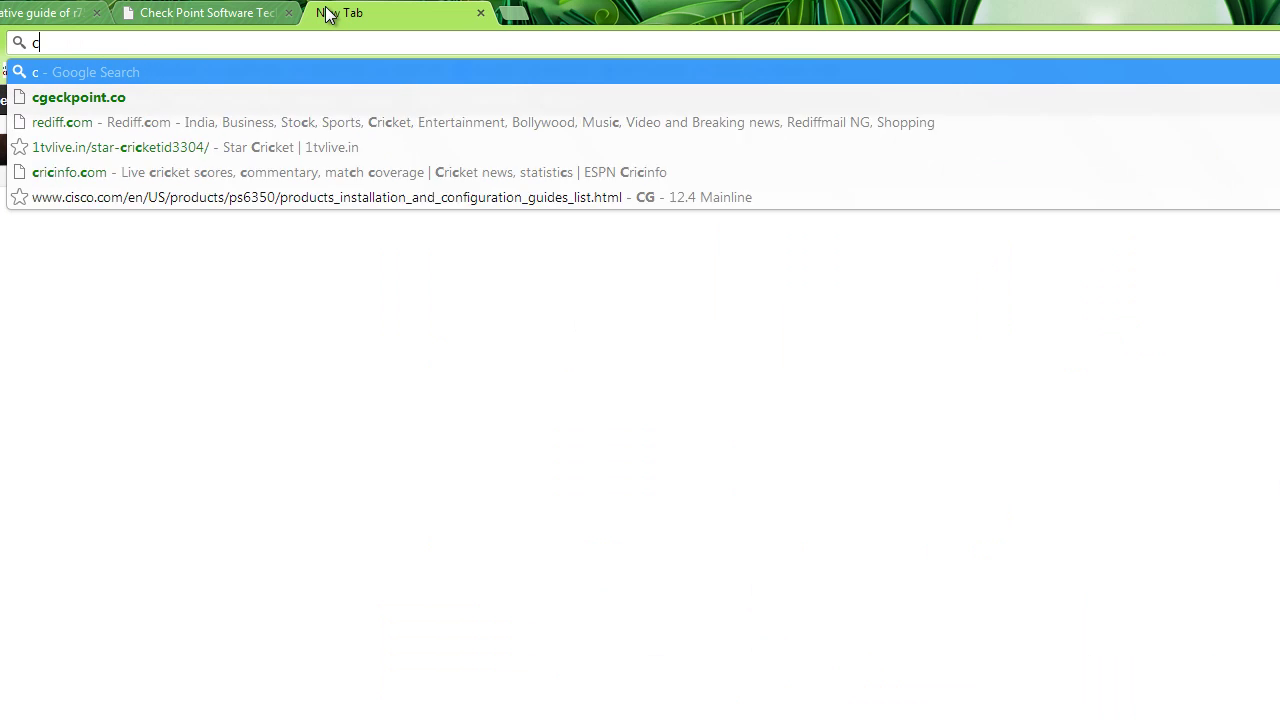
pyautogui.write('heckpoint.c')
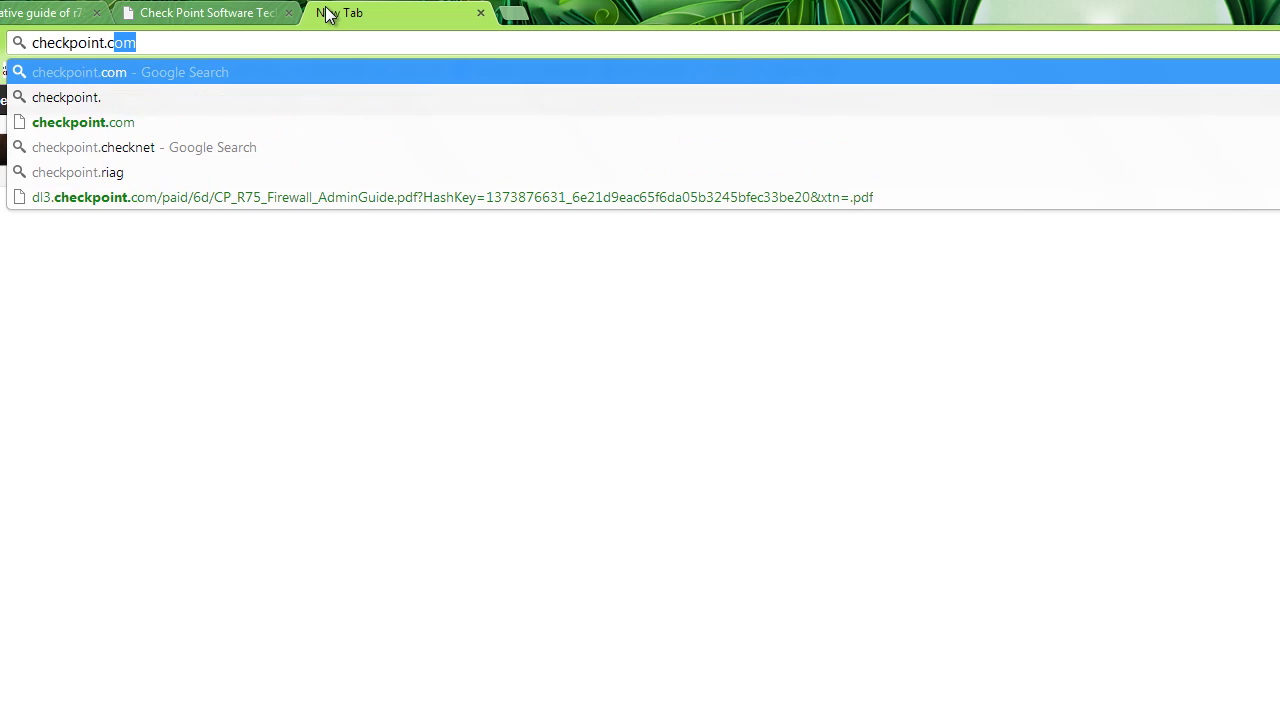
pyautogui.press('Return')
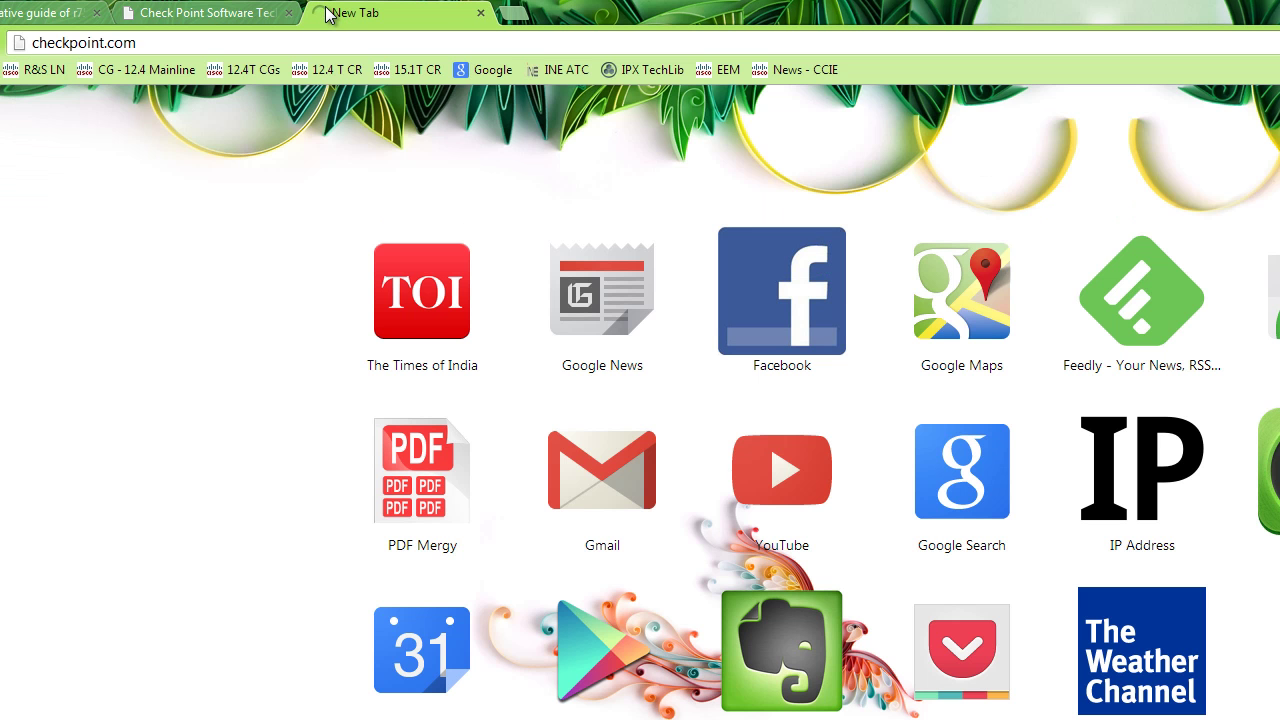
# - Switch to the R75 Firewall Administration Guide PDF and jump deep into the document
pyautogui.click(229, 12)
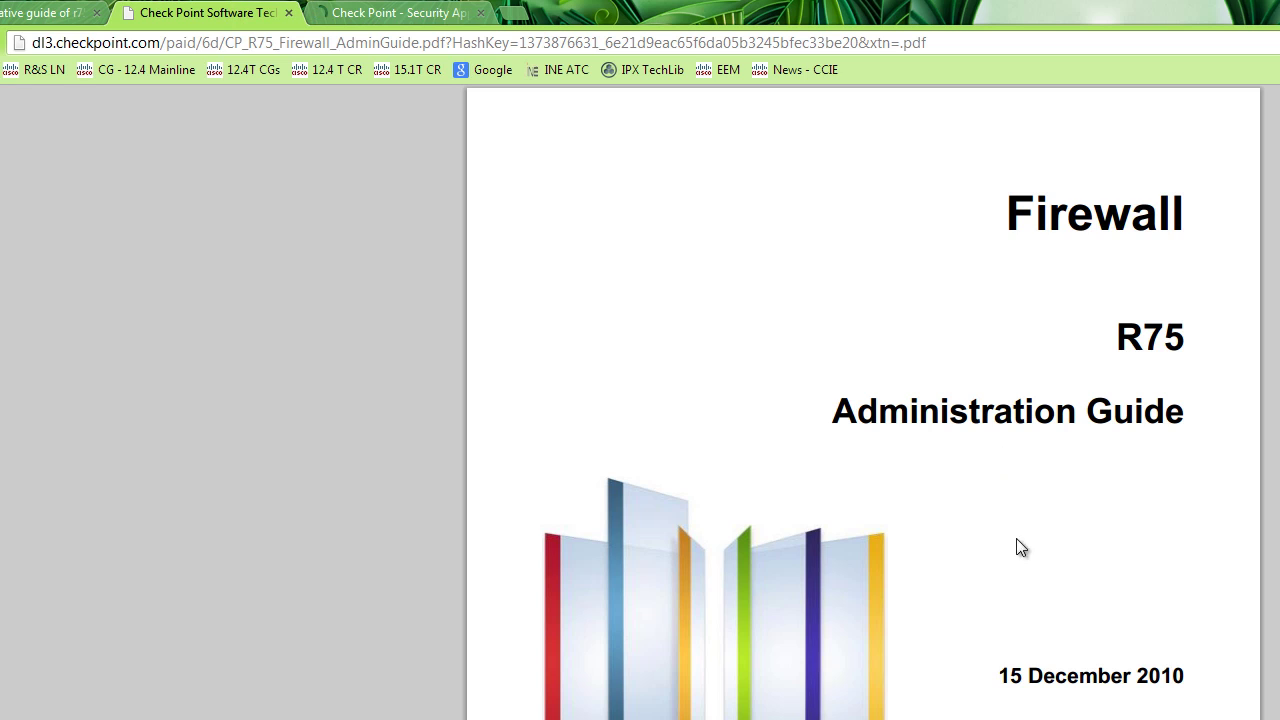
pyautogui.moveTo(997, 676); pyautogui.dragTo(1190, 676)
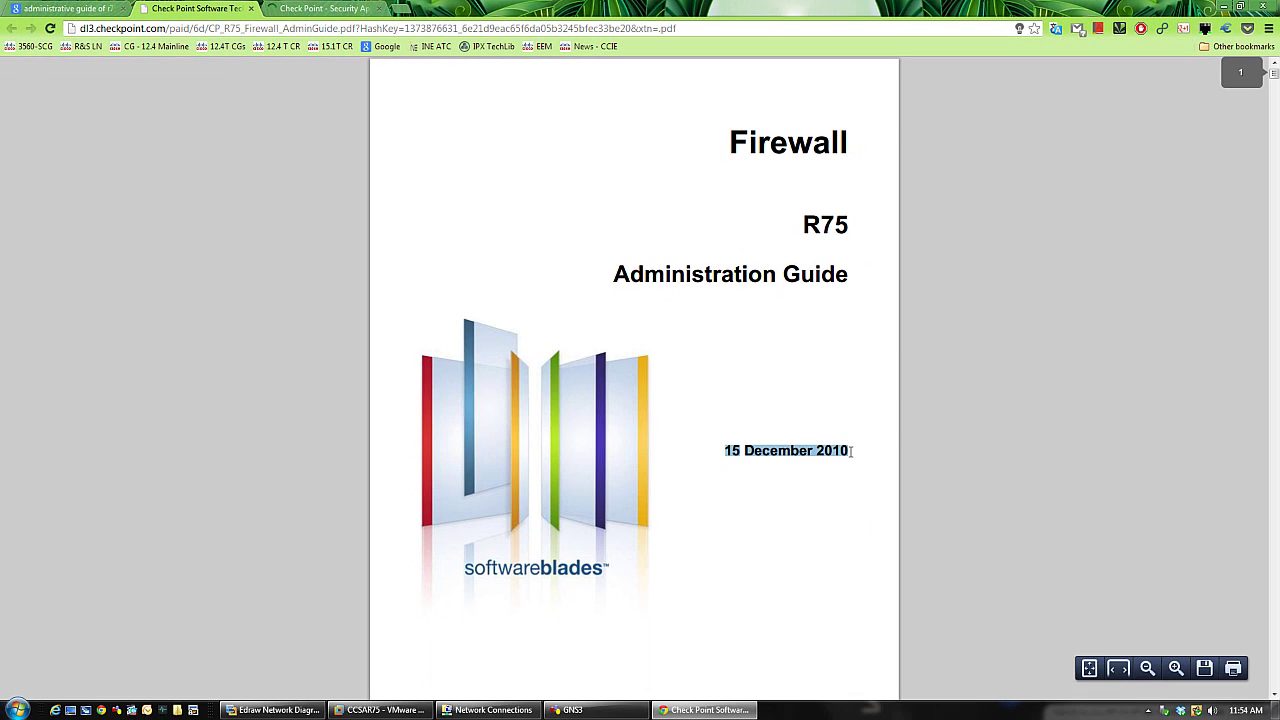
pyautogui.scroll(-8, 752, 440)
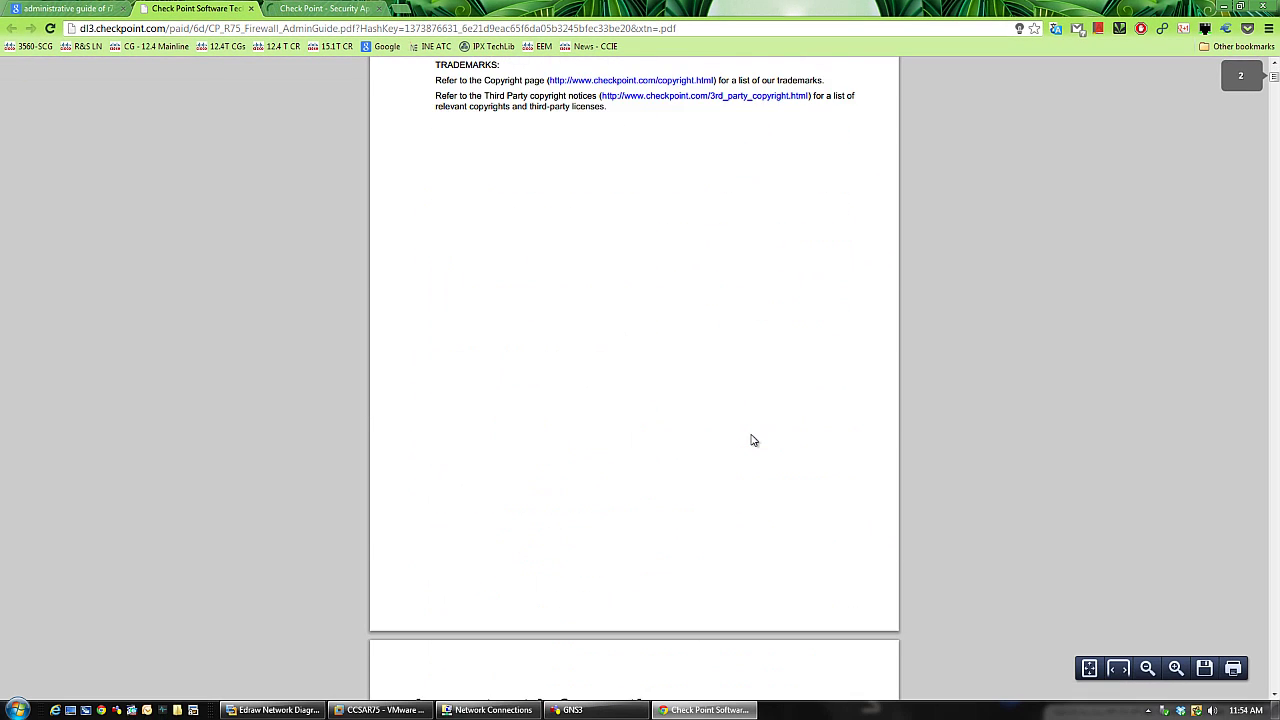
pyautogui.scroll(5, 754, 400)
pyautogui.scroll(-6, 762, 395)
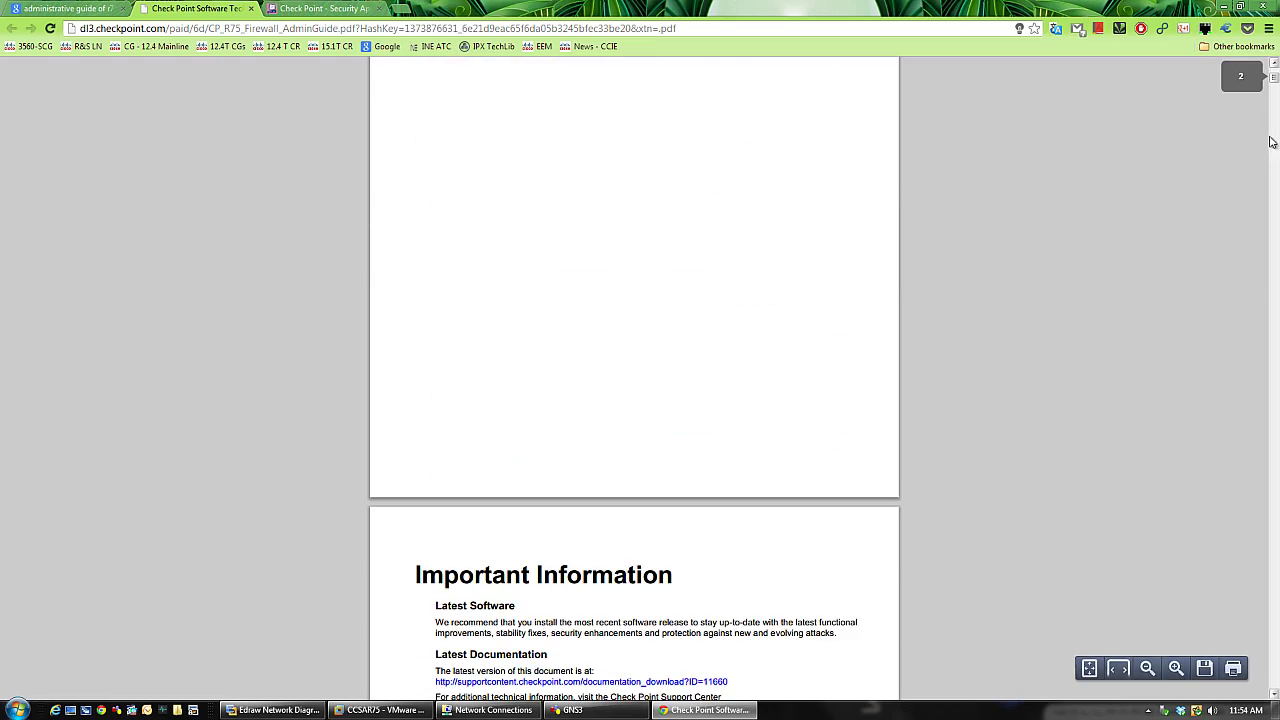
pyautogui.moveTo(1271, 142); pyautogui.dragTo(1274, 666)
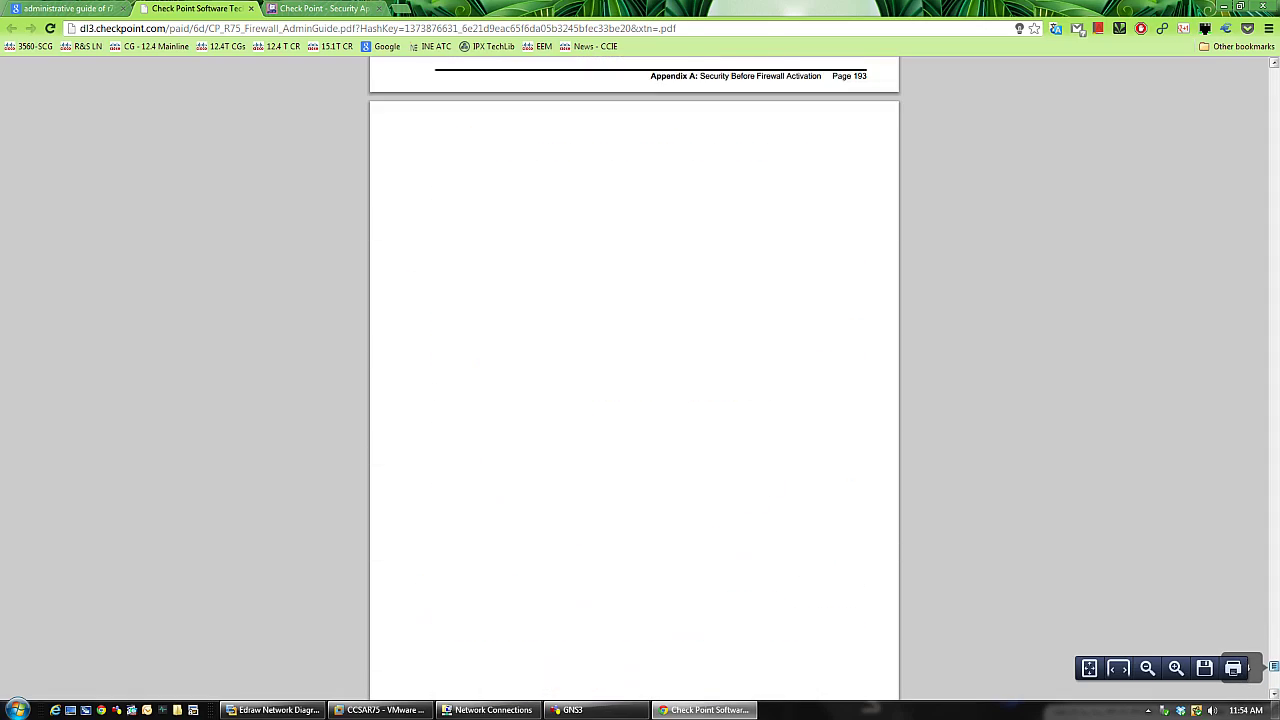
# - Scroll through the Web Content Protection pages 180–187, stopping at page 186
pyautogui.scroll(15, 810, 375)
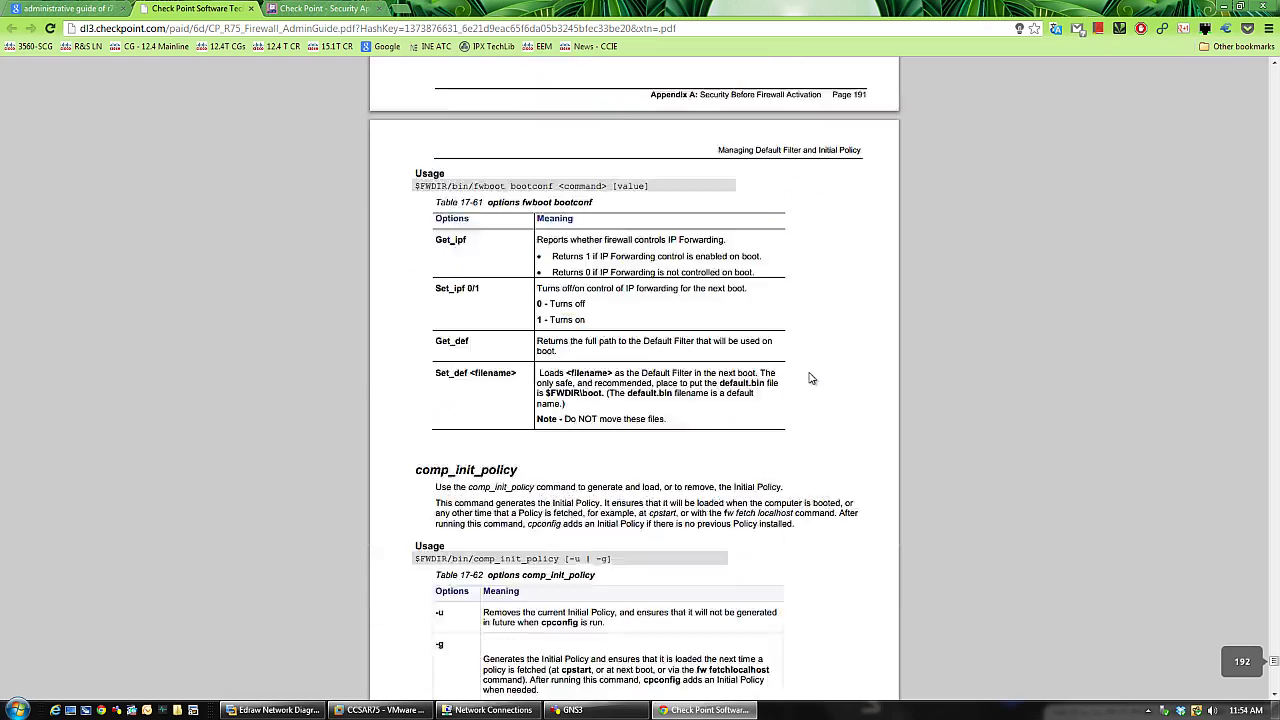
pyautogui.scroll(15, 810, 378)
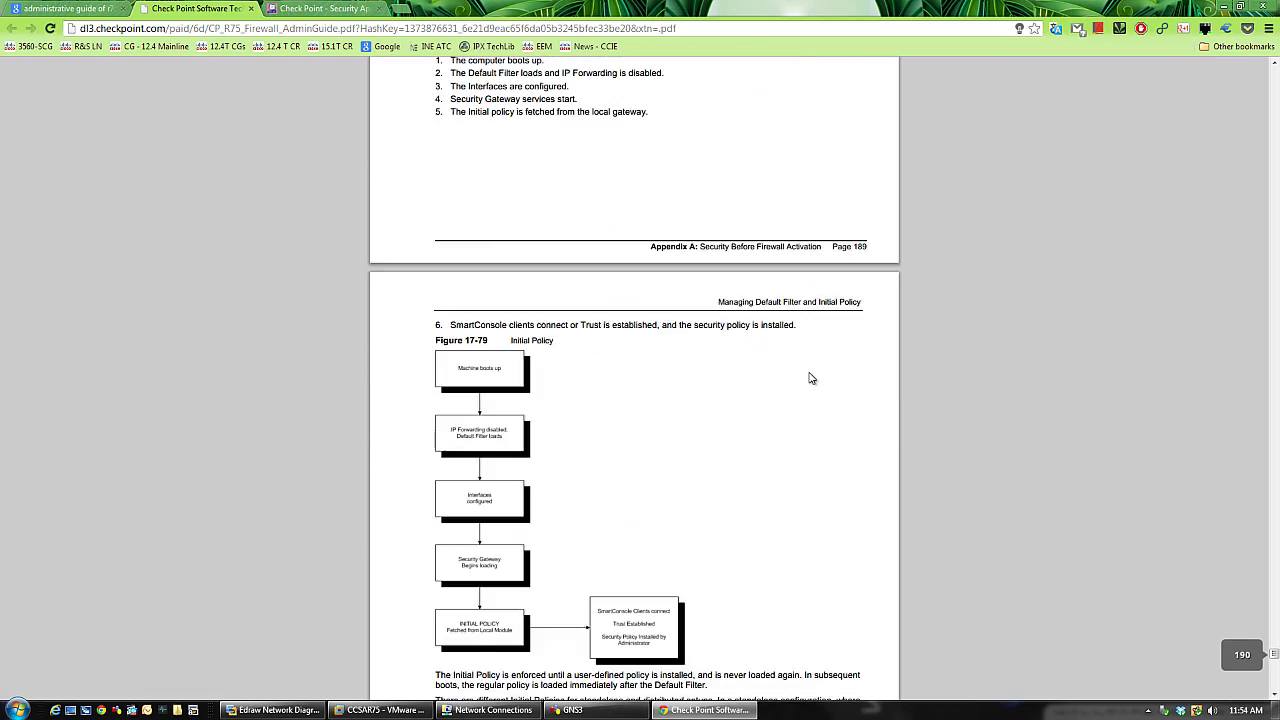
pyautogui.scroll(15, 810, 378)
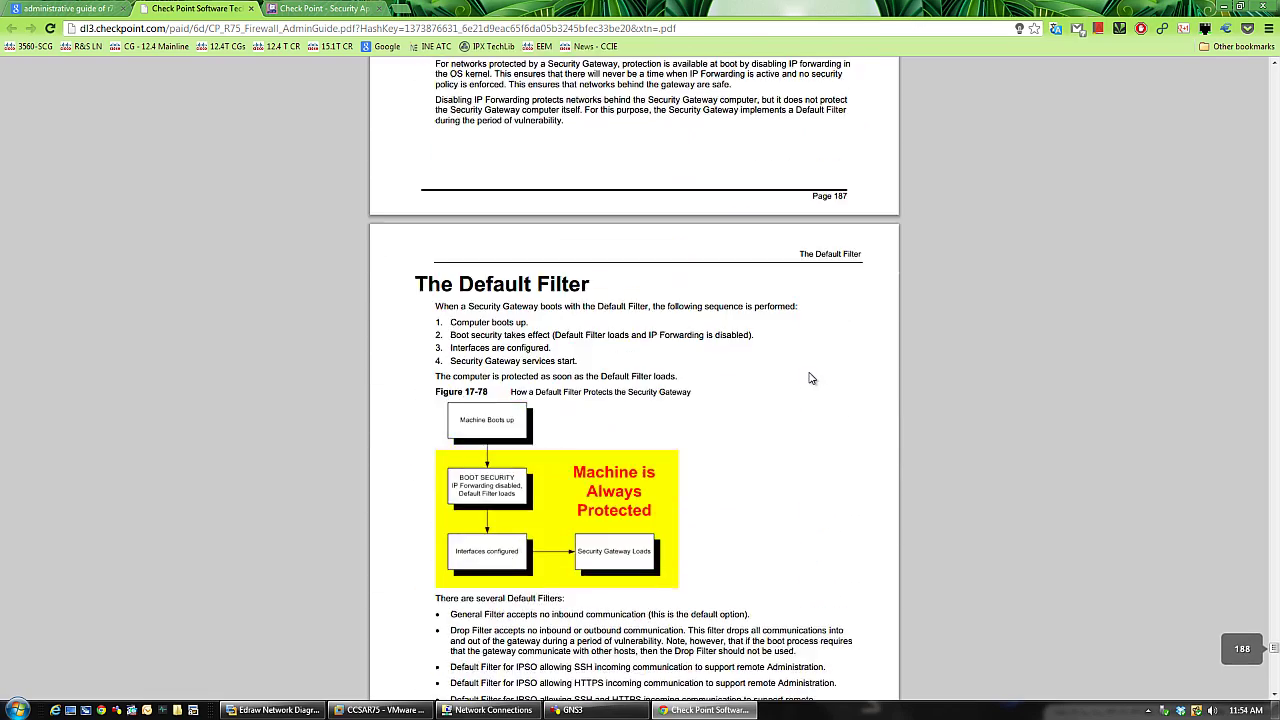
pyautogui.scroll(5, 810, 378)
pyautogui.scroll(-4, 809, 374)
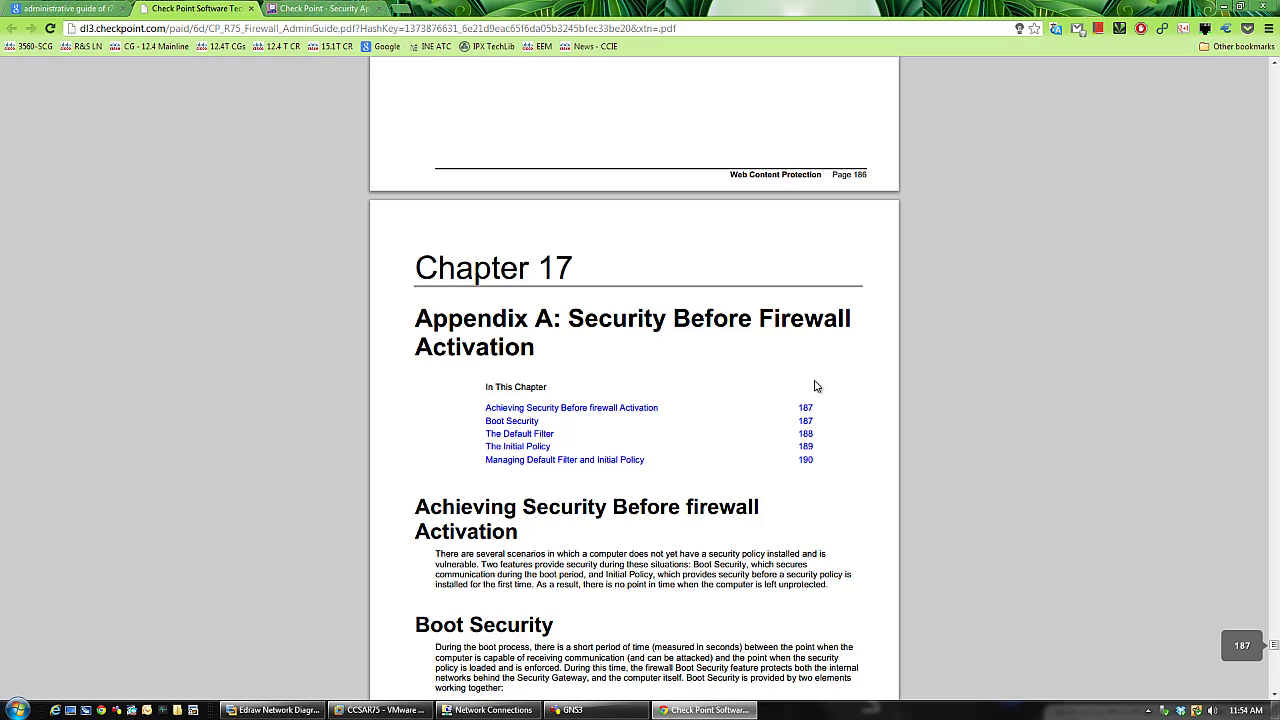
pyautogui.scroll(20, 815, 386)
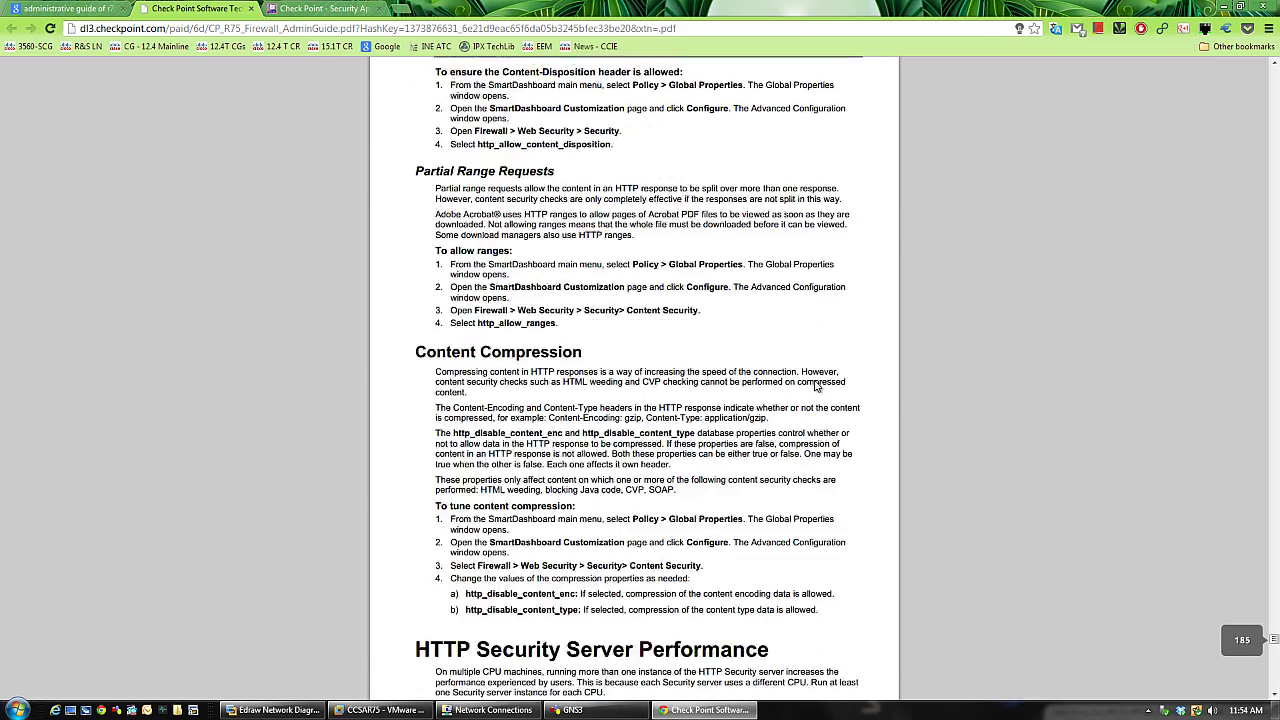
pyautogui.scroll(20, 815, 386)
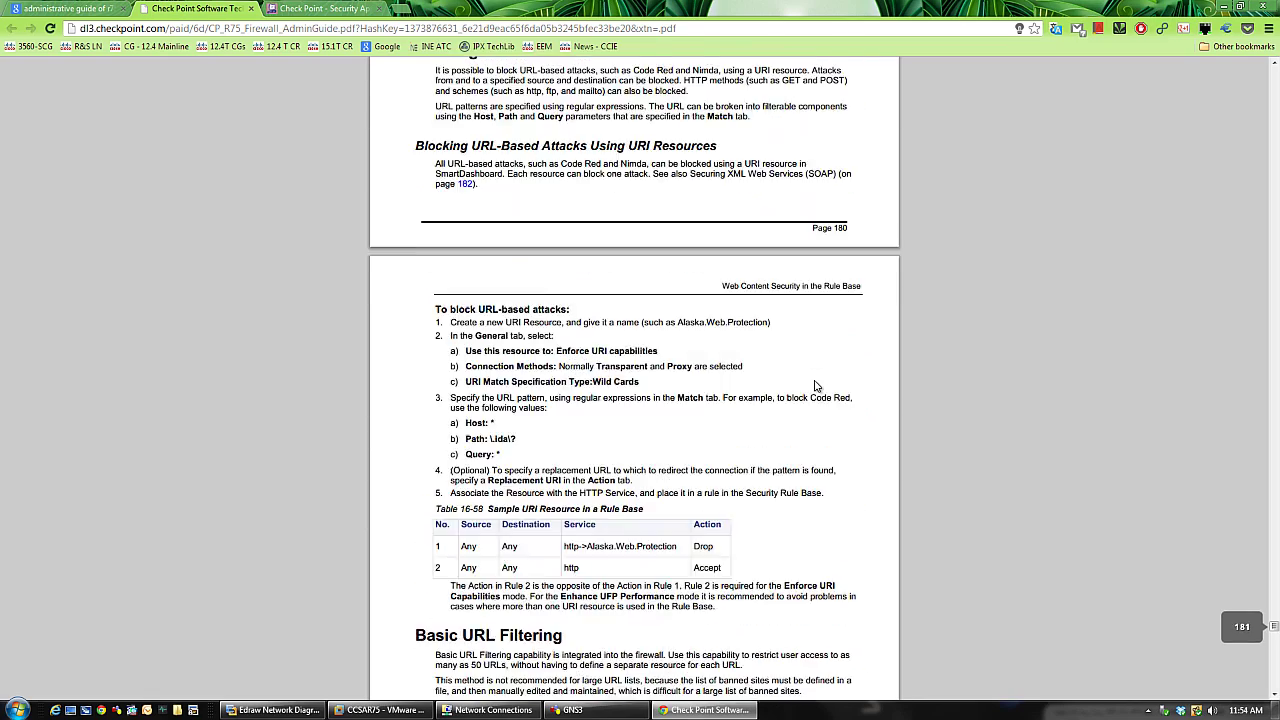
pyautogui.scroll(-20, 815, 386)
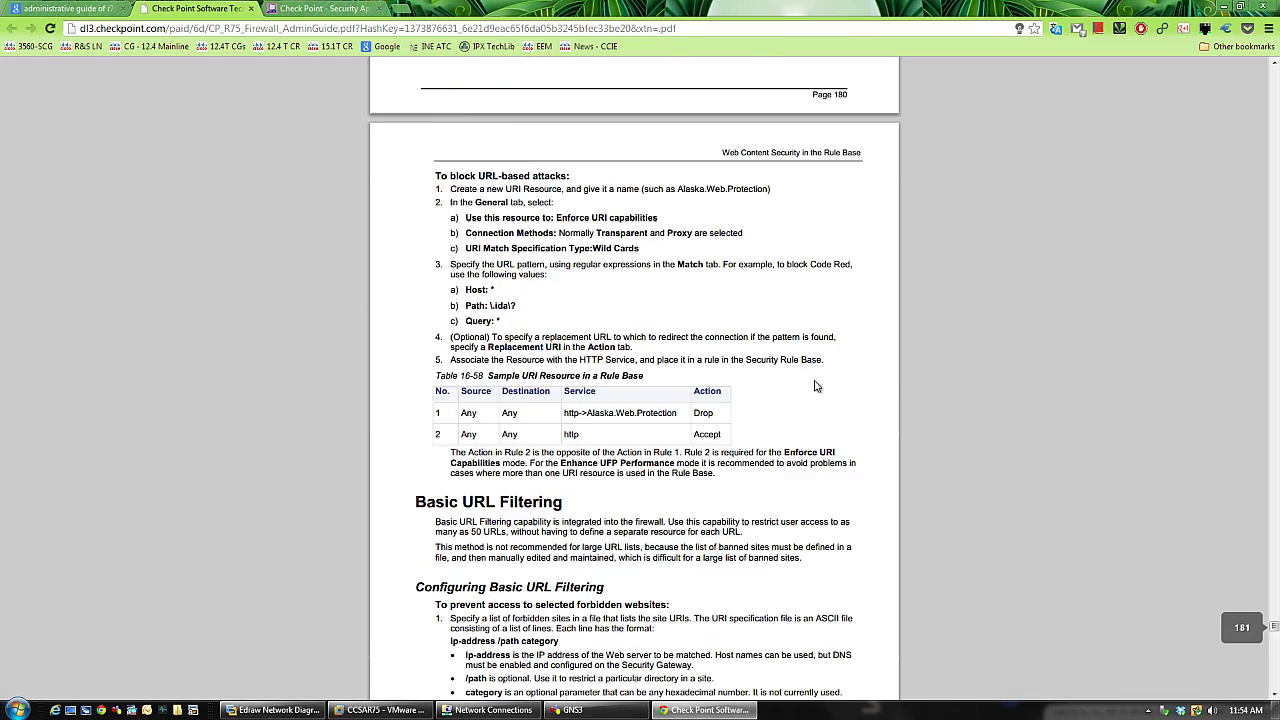
pyautogui.scroll(-20, 815, 386)
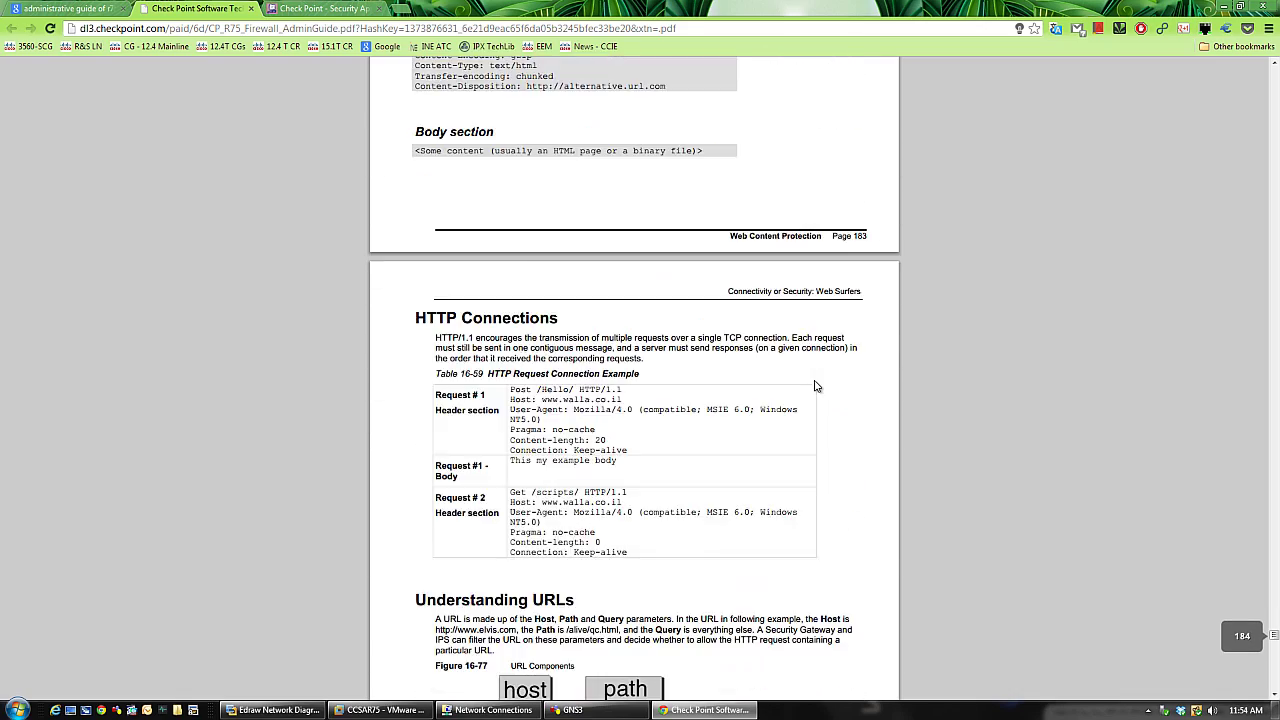
pyautogui.scroll(-10, 815, 386)
pyautogui.scroll(20, 815, 386)
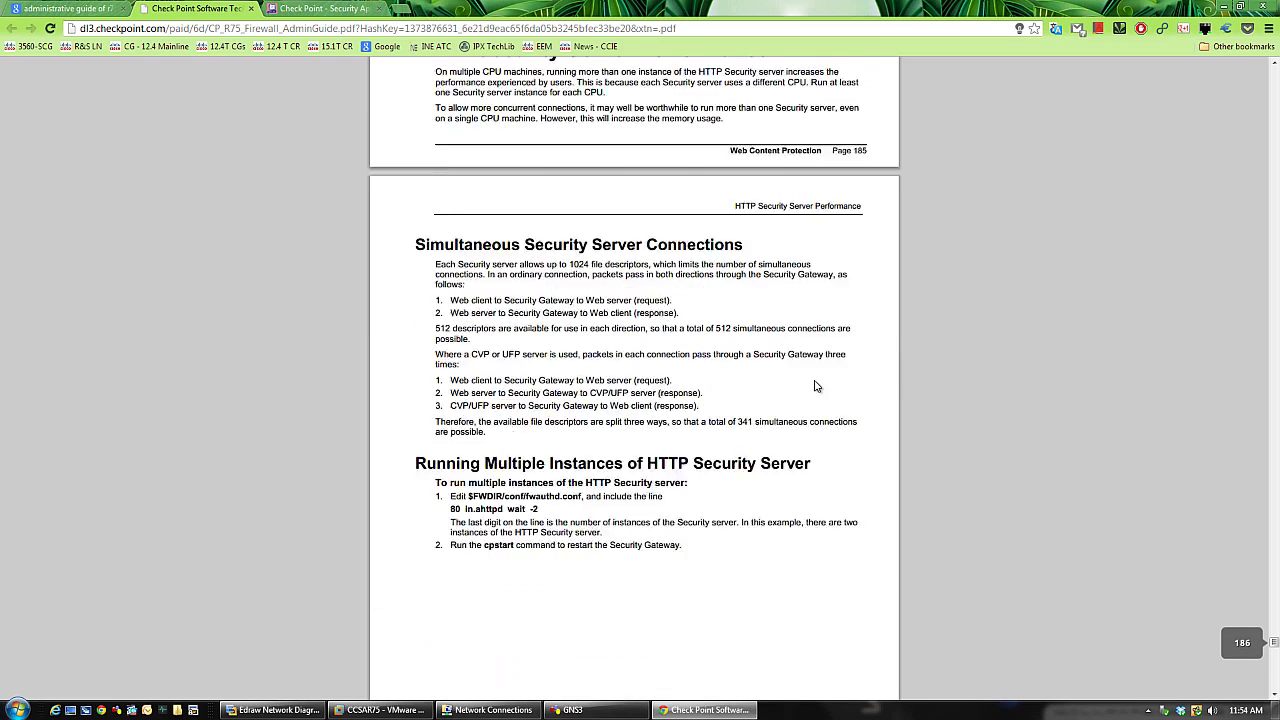
# - From the Check Point homepage tab, go to Support > Support Center
pyautogui.click(320, 8)
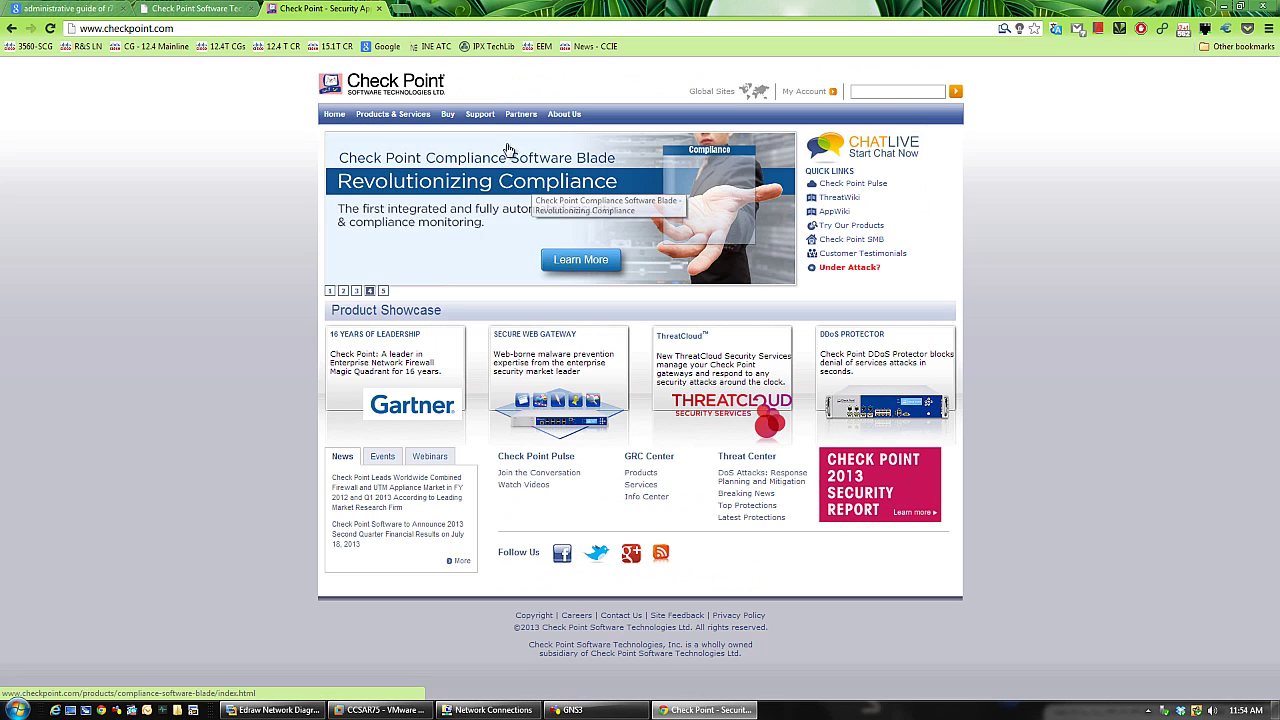
pyautogui.moveTo(393, 118)
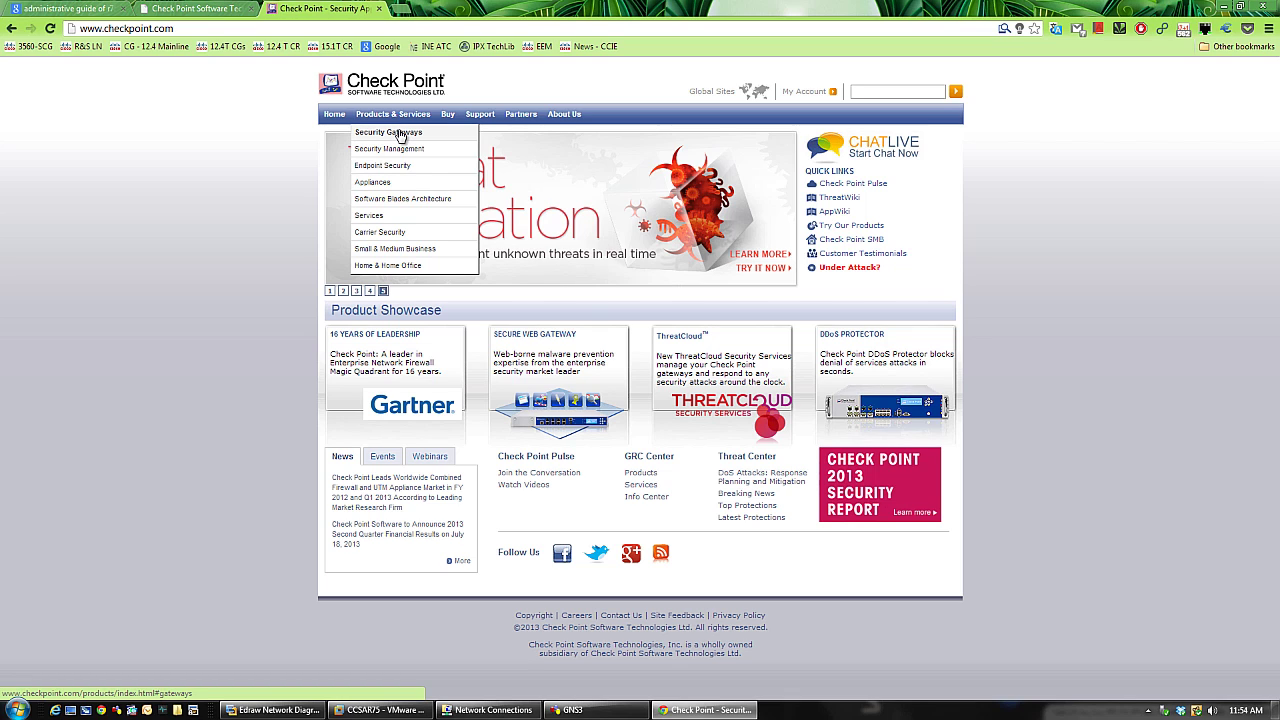
pyautogui.moveTo(481, 117)
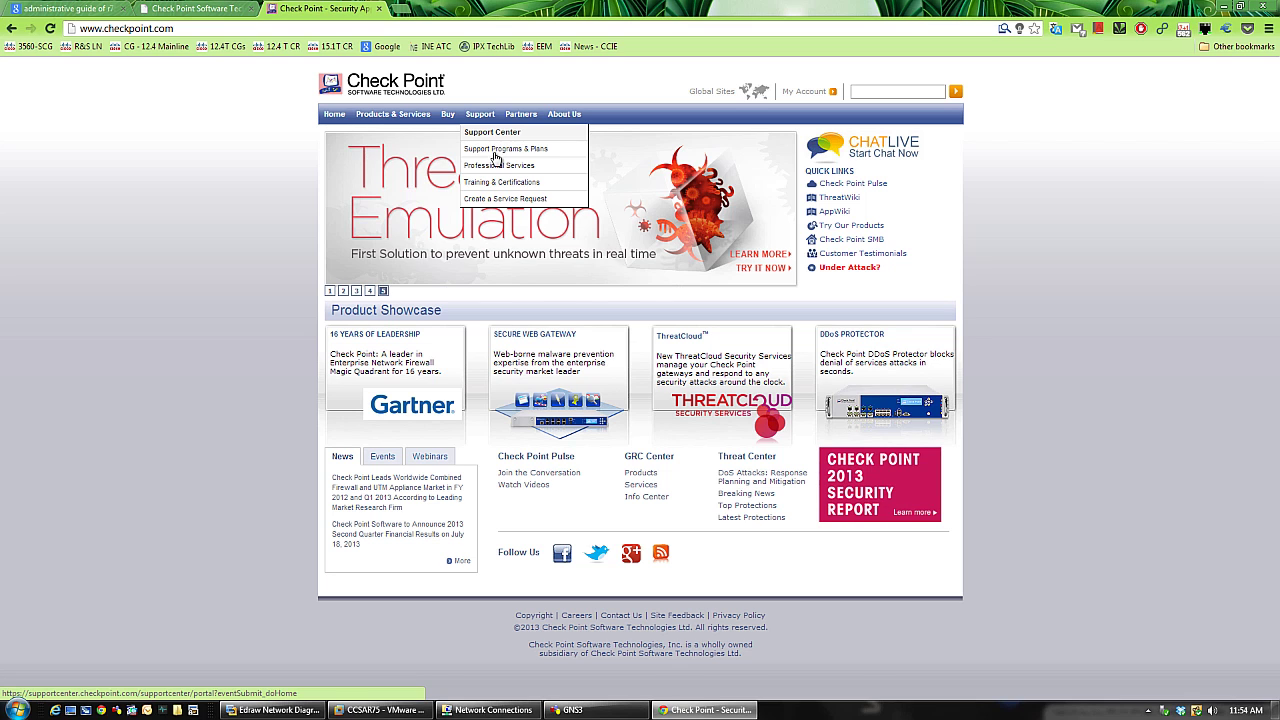
pyautogui.click(487, 133)
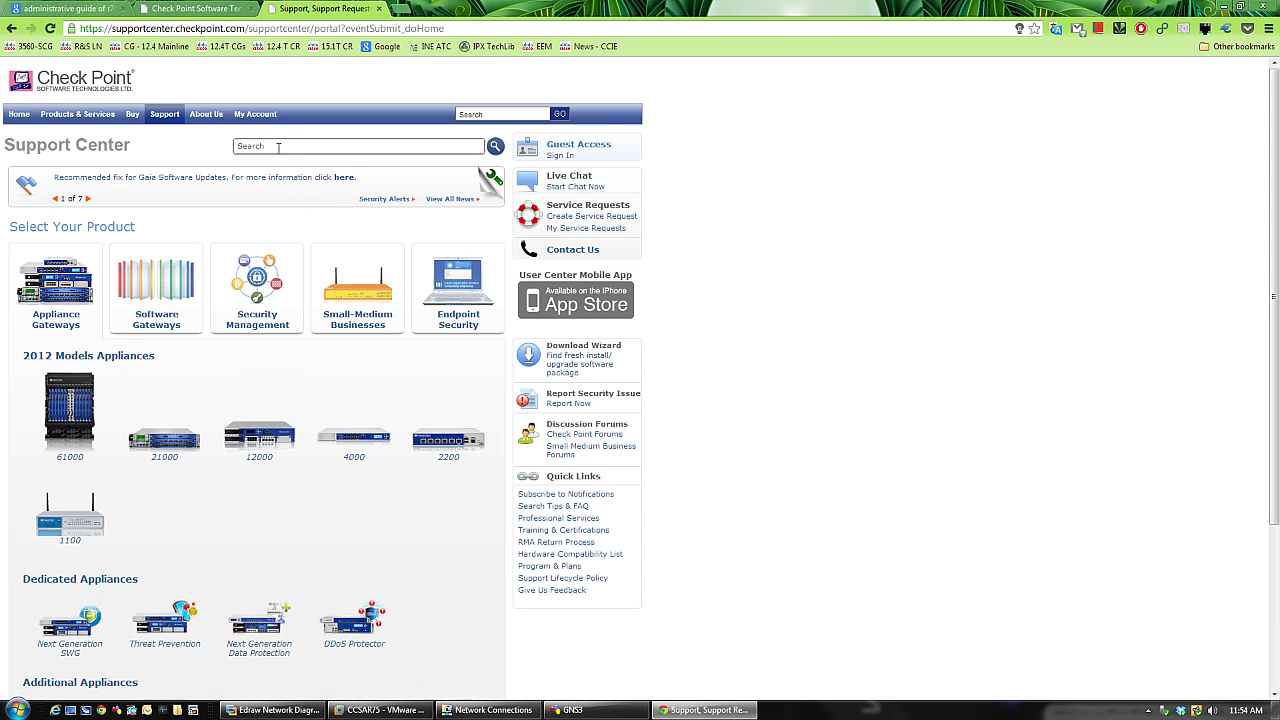
# - Search the Support Center for 'administrative' and select the query text for replacing
pyautogui.scroll(-3, 288, 290)
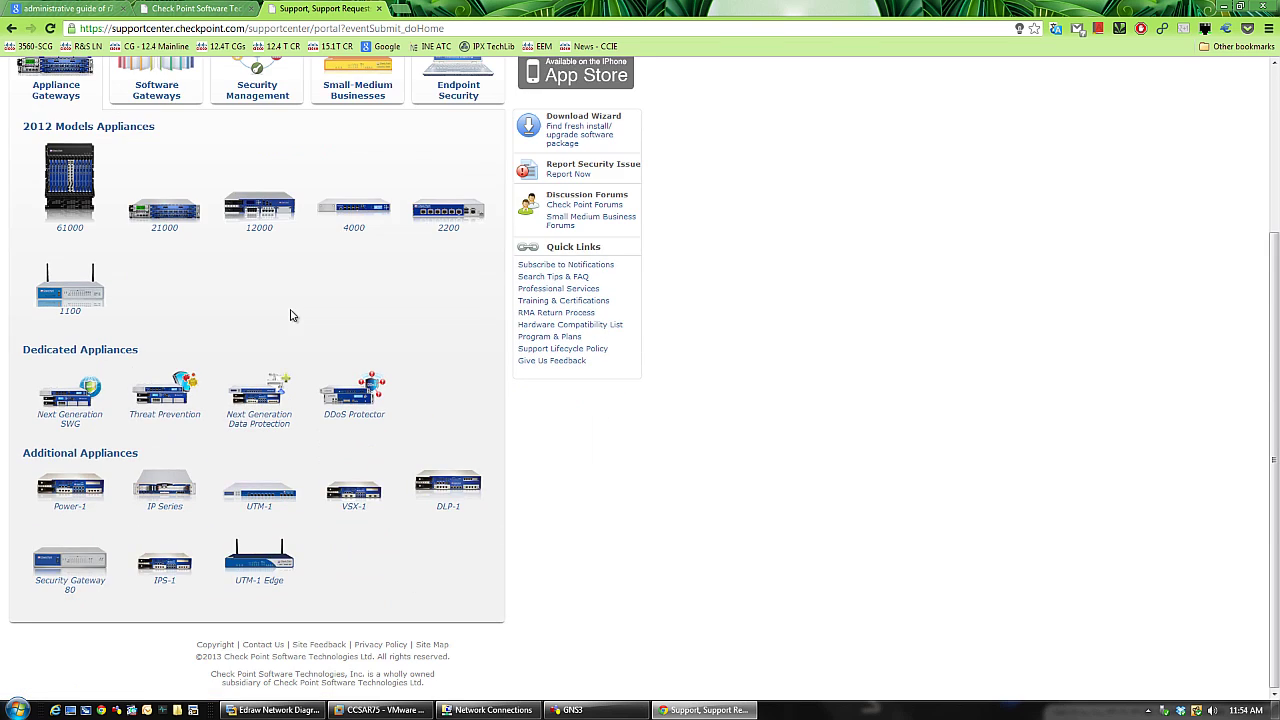
pyautogui.scroll(3, 296, 319)
pyautogui.click(282, 148)
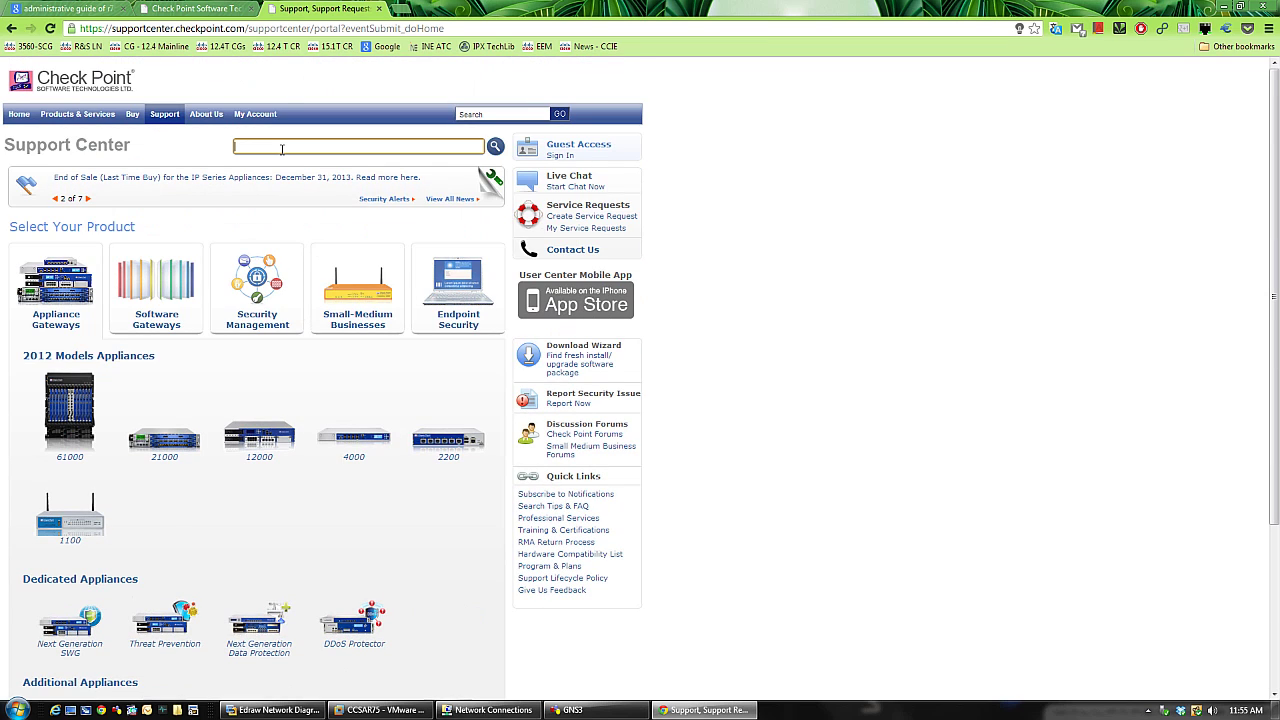
pyautogui.write('administrative')
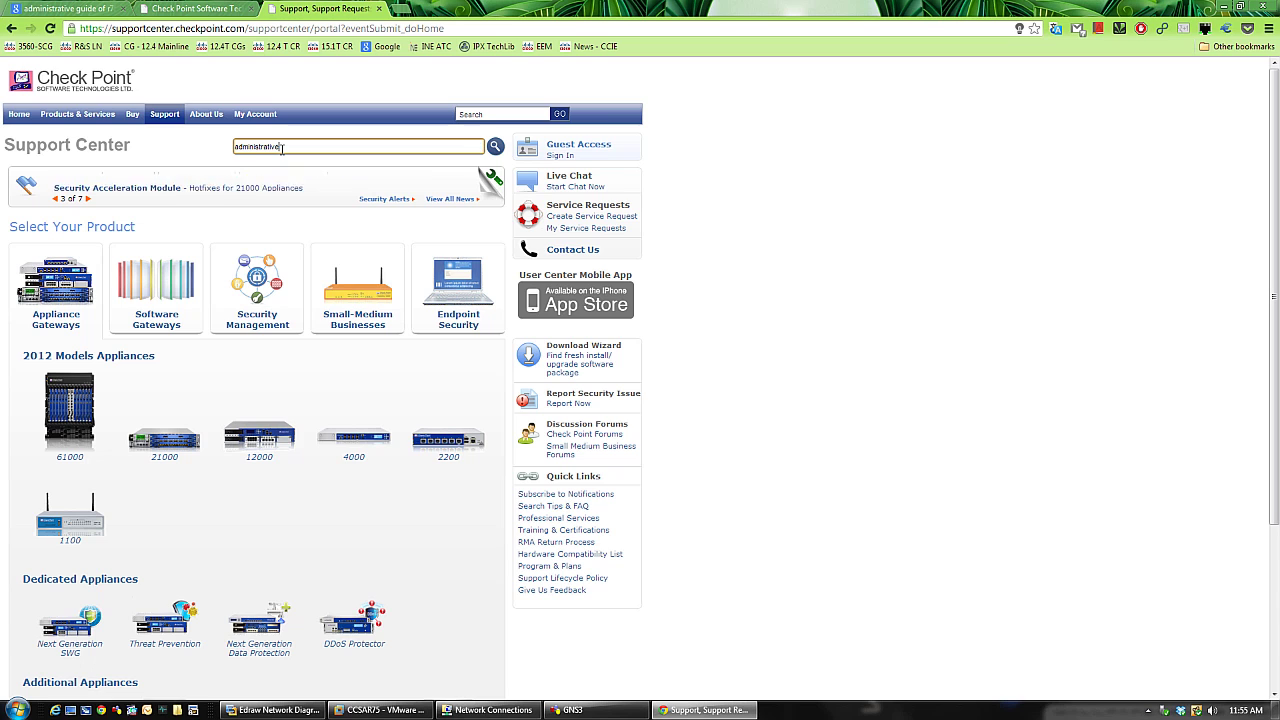
pyautogui.press('Return')
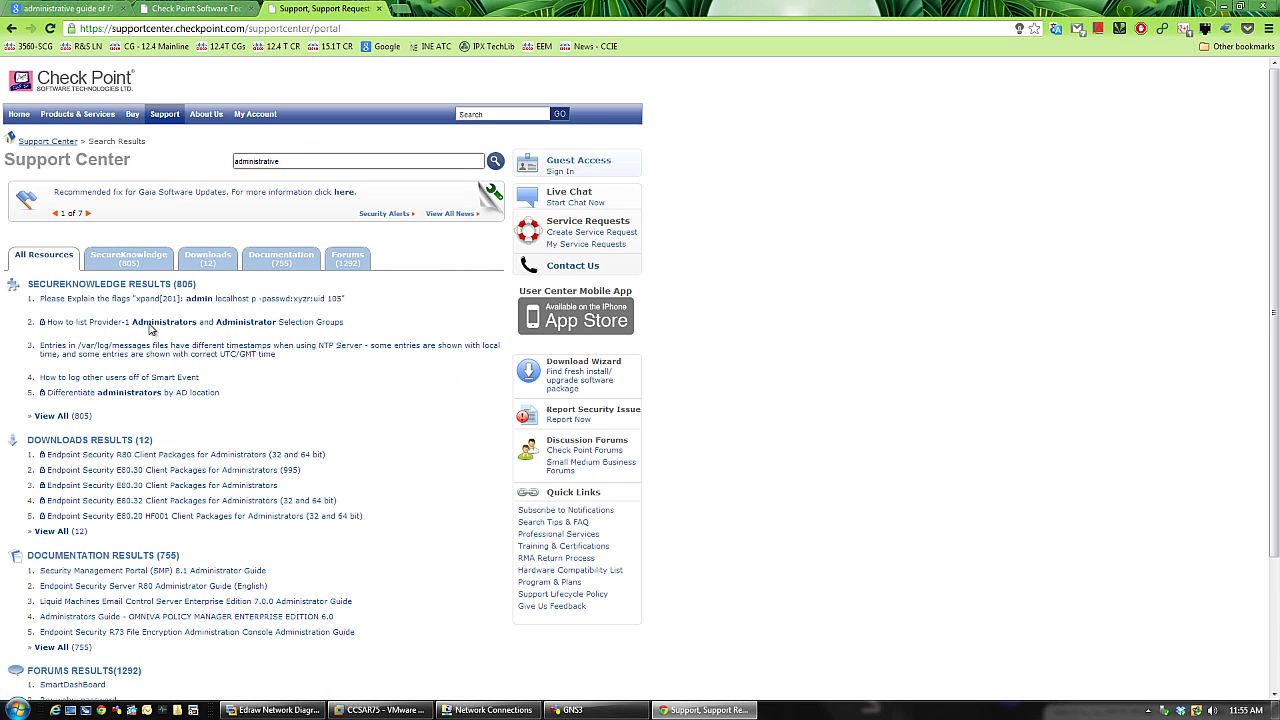
pyautogui.scroll(-1, 228, 363)
pyautogui.scroll(1, 250, 300)
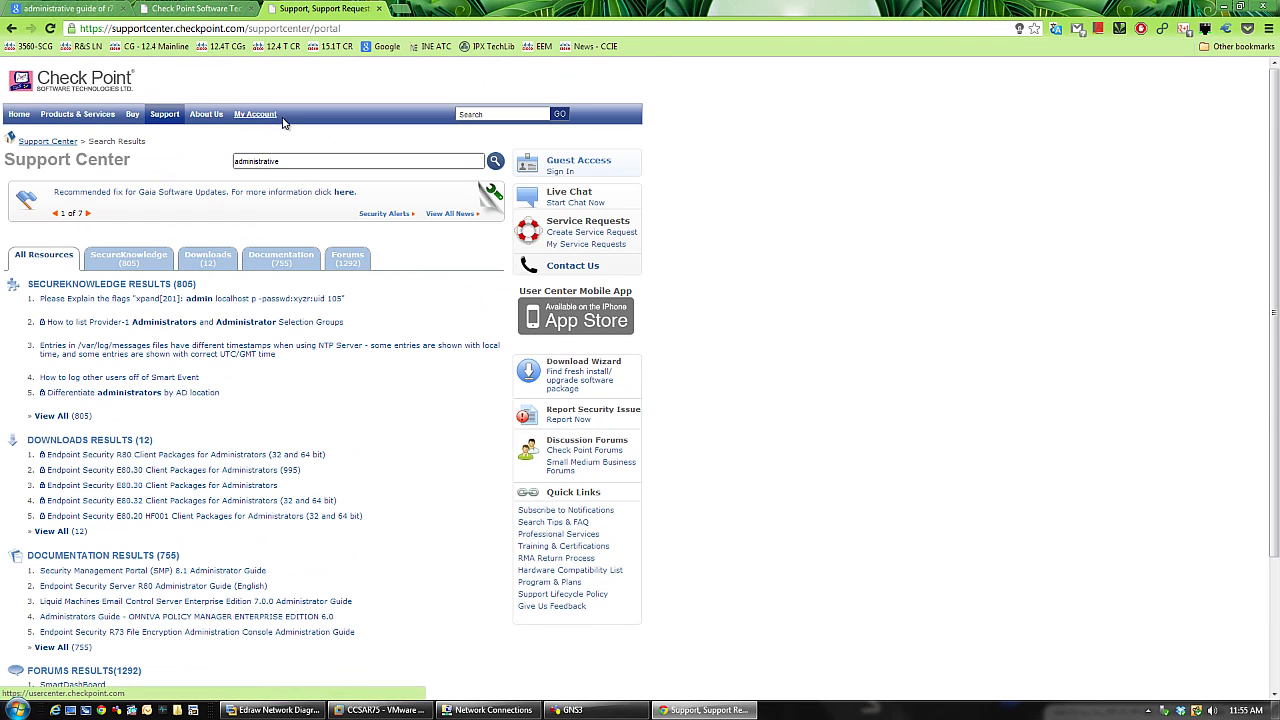
pyautogui.moveTo(292, 161); pyautogui.dragTo(228, 163)
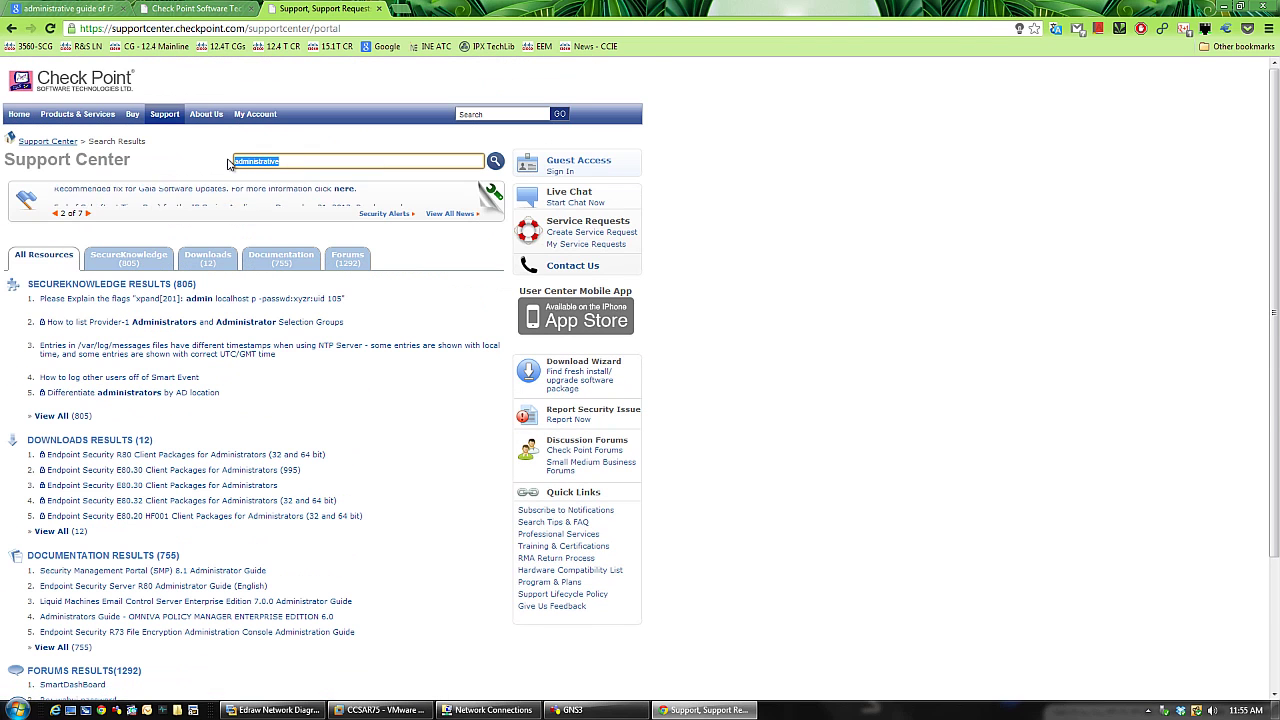
# - Search for r75 and review results, highlighting the Gaia FAQ and R75 for IPSO 6.2 entries
pyautogui.press('BackSpace')
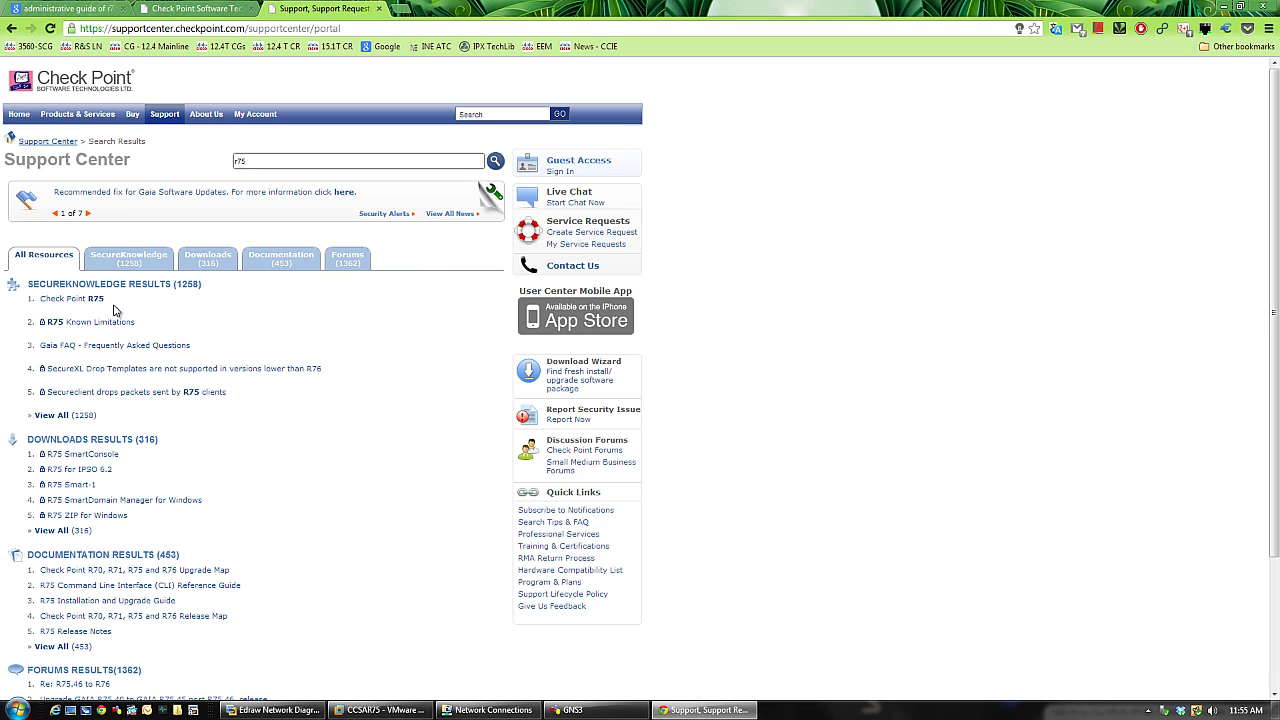
pyautogui.moveTo(38, 349); pyautogui.dragTo(192, 349)
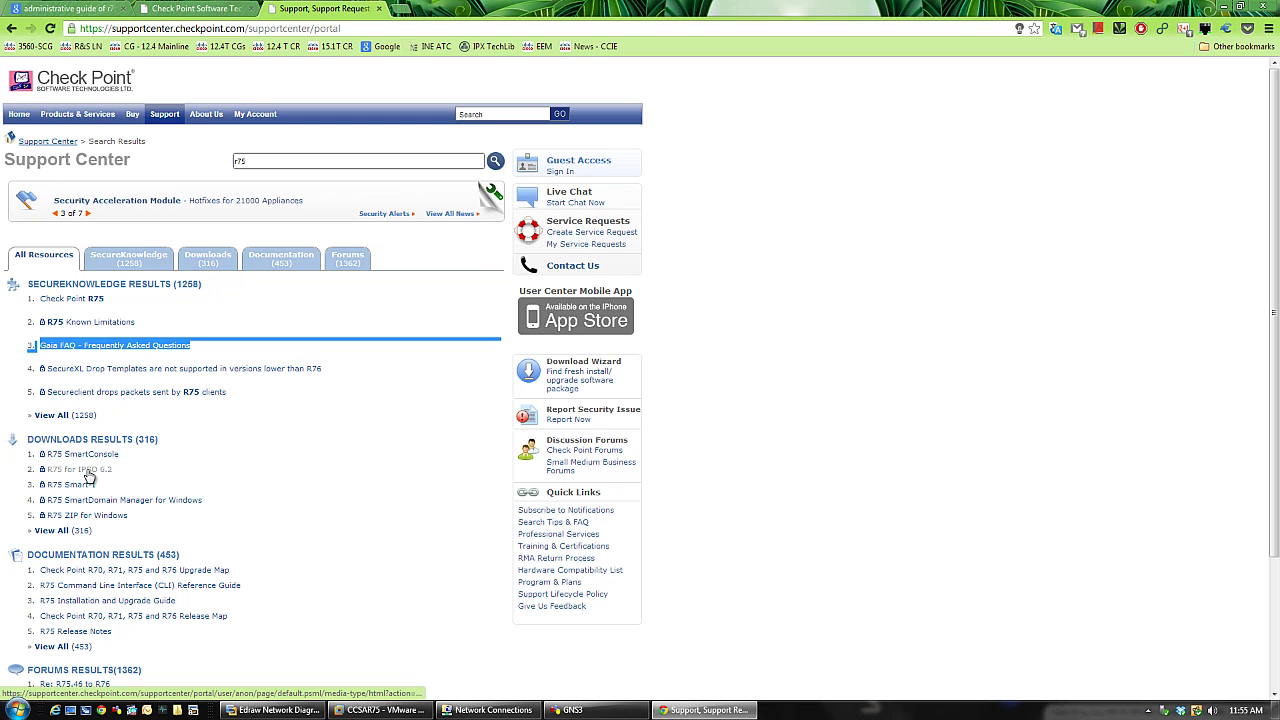
pyautogui.scroll(-1, 155, 472)
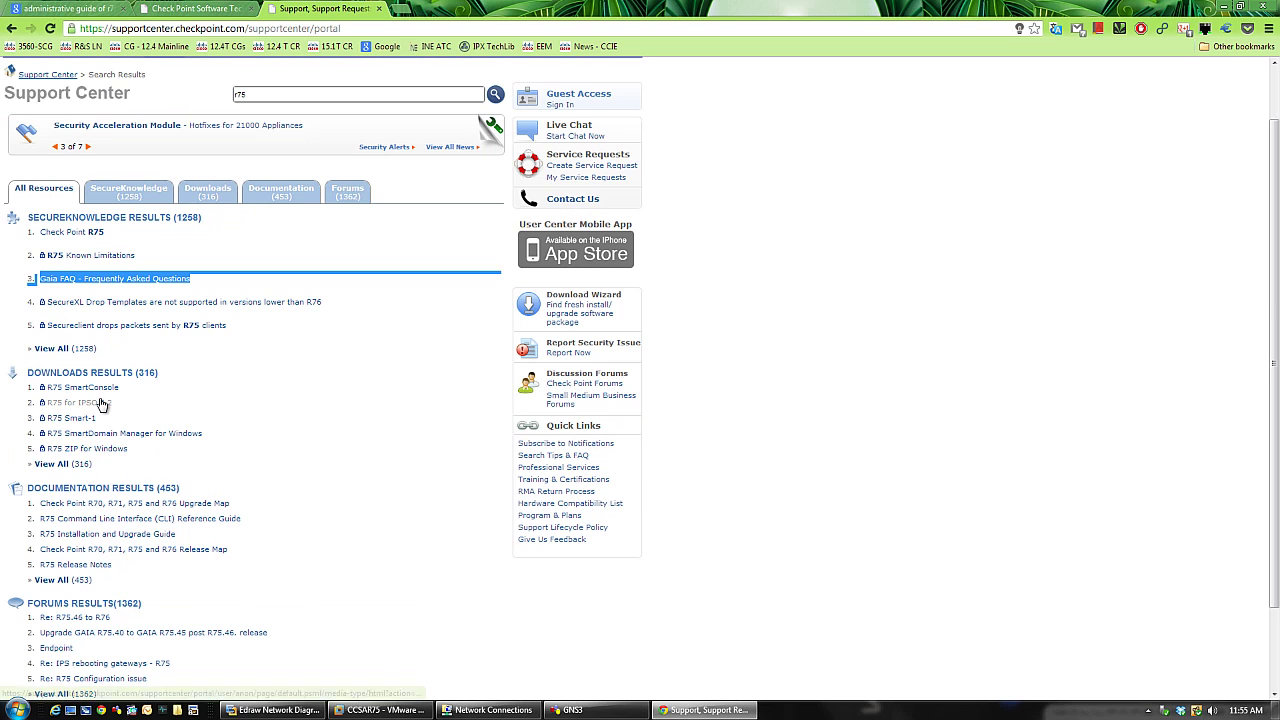
pyautogui.click(36, 407)
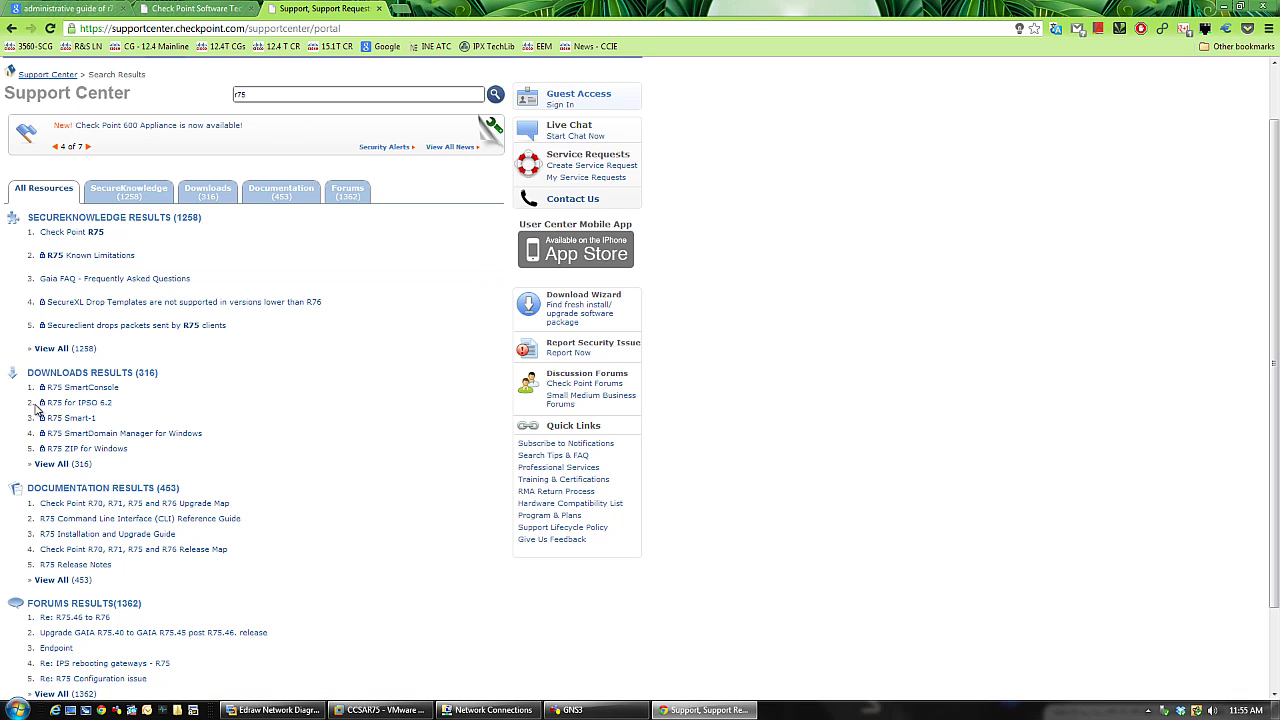
pyautogui.moveTo(35, 406); pyautogui.dragTo(123, 404)
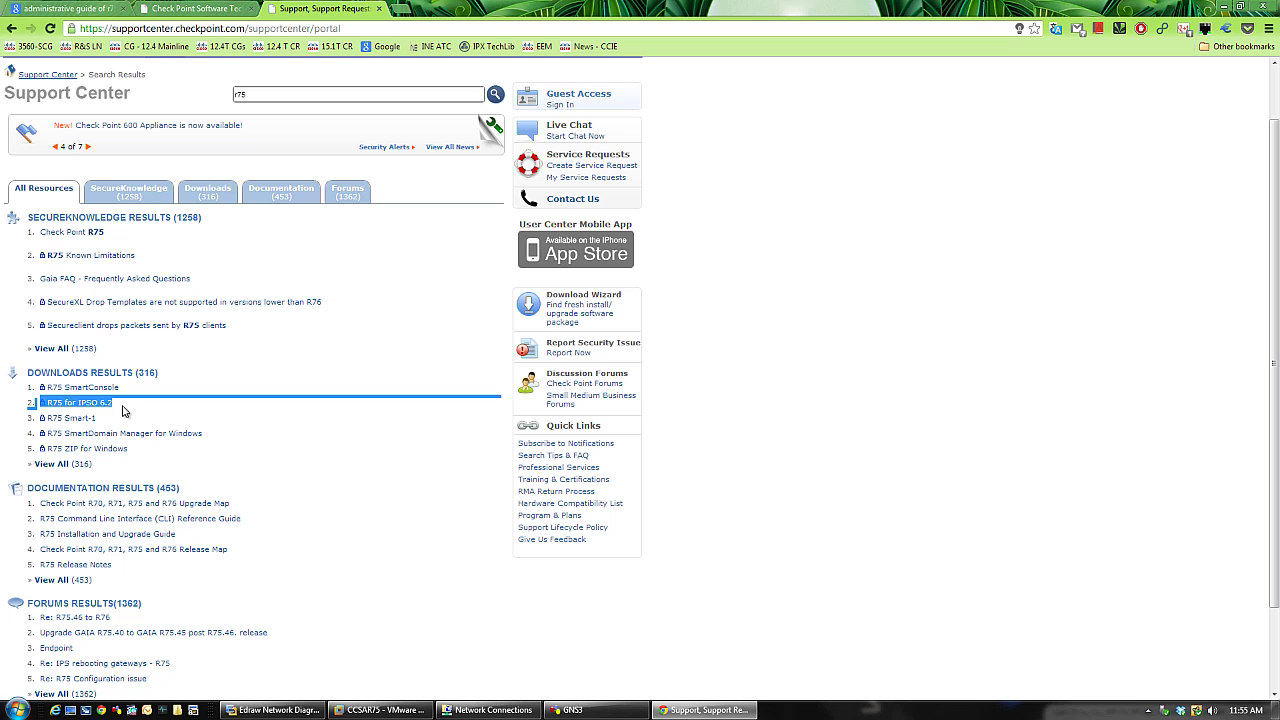
pyautogui.scroll(-2, 410, 515)
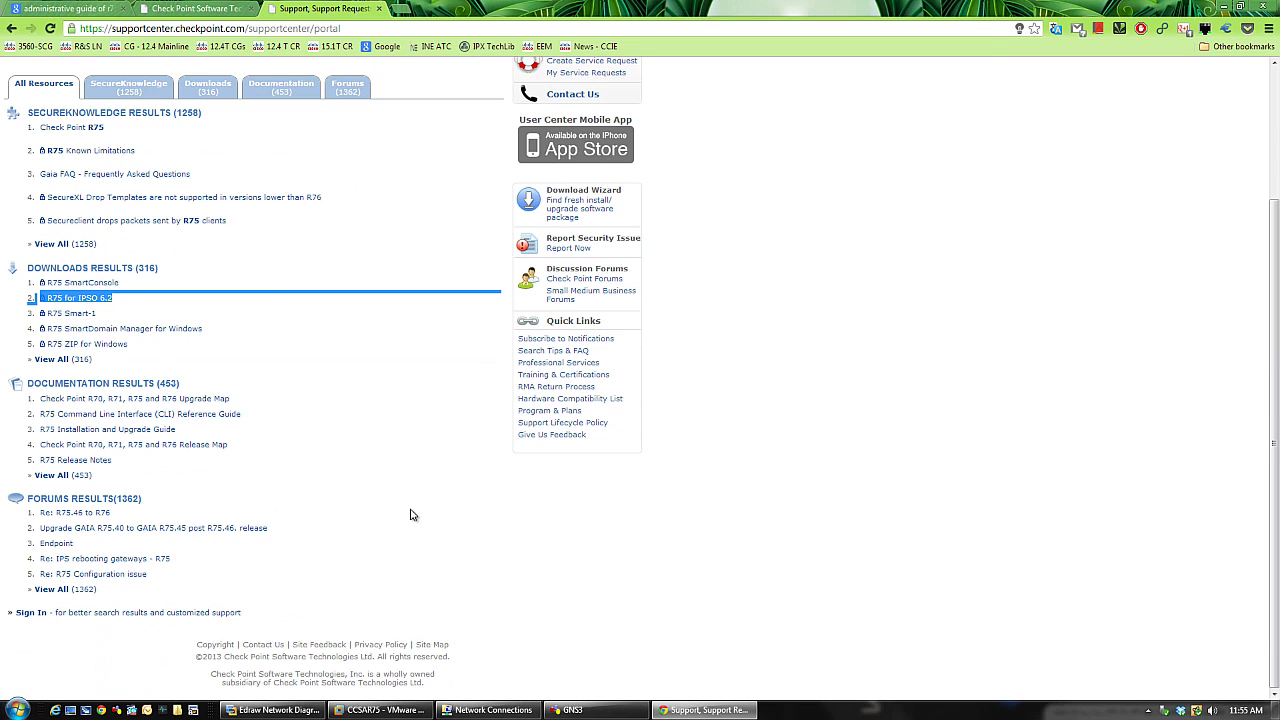
pyautogui.scroll(3, 410, 515)
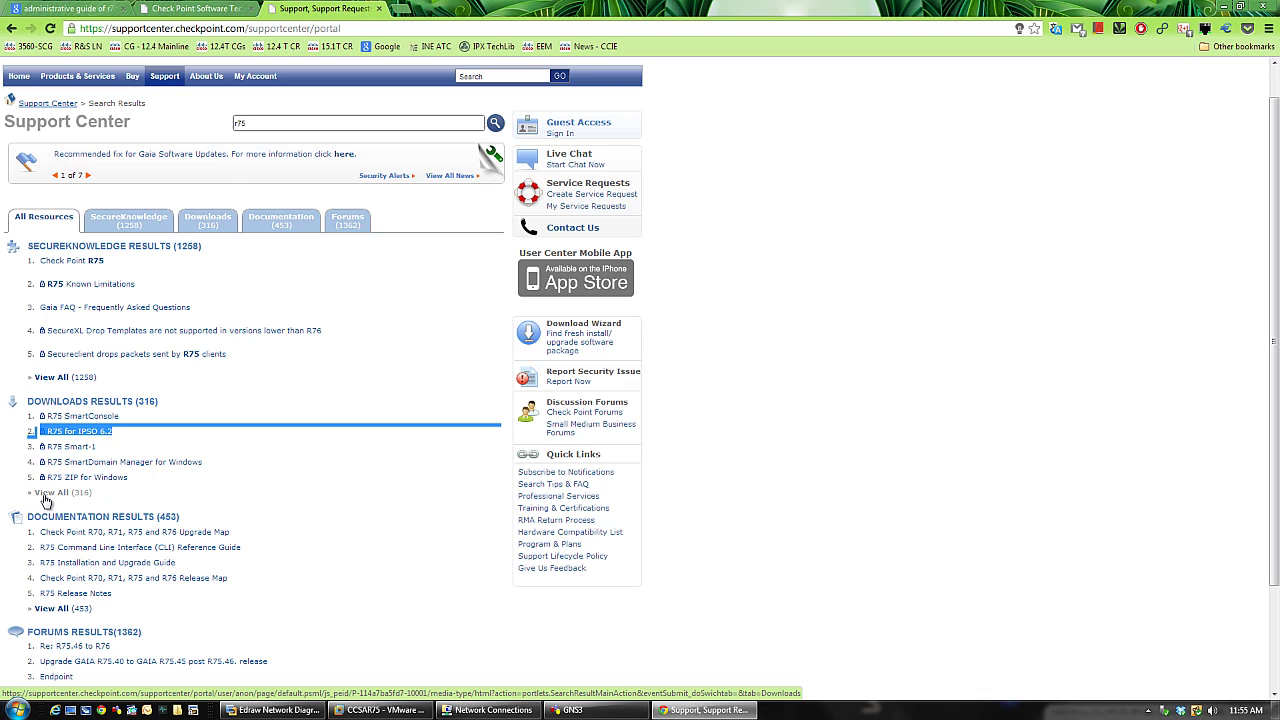
# - Browse the 316 R75 download results, then search 'r75 download' from the autocomplete suggestions
pyautogui.click(44, 496)
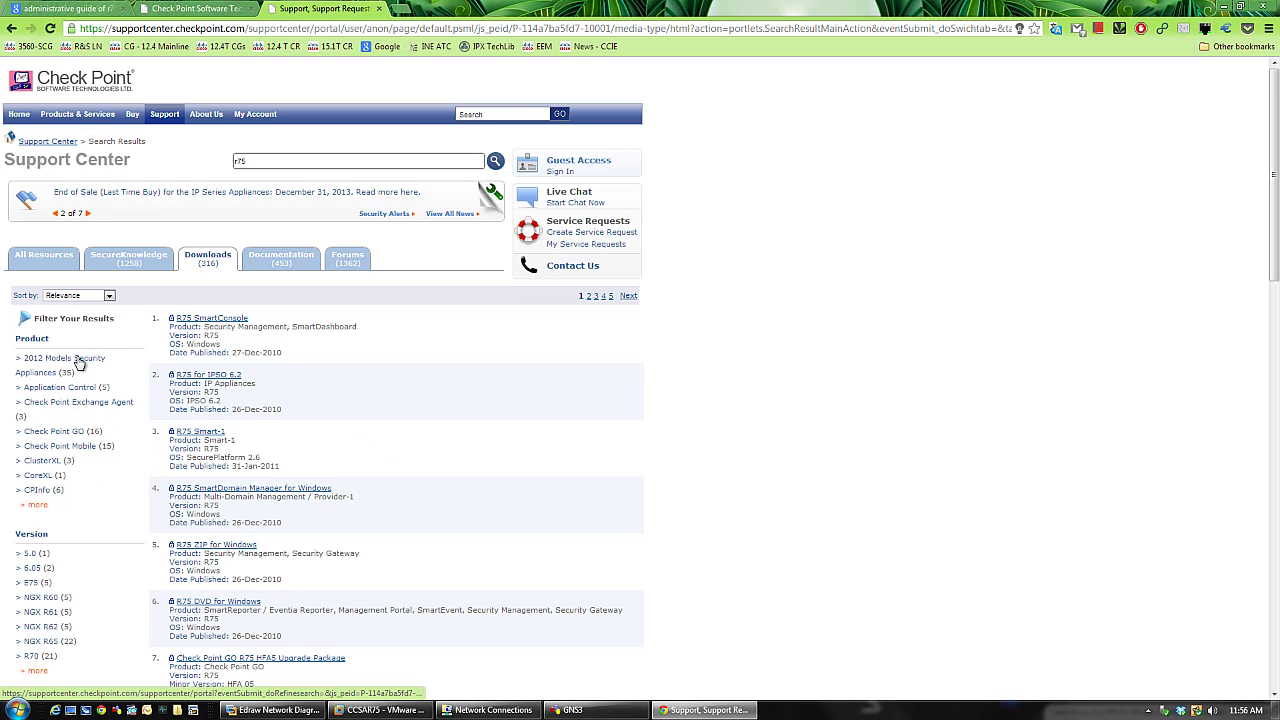
pyautogui.click(45, 461)
pyautogui.click(289, 161)
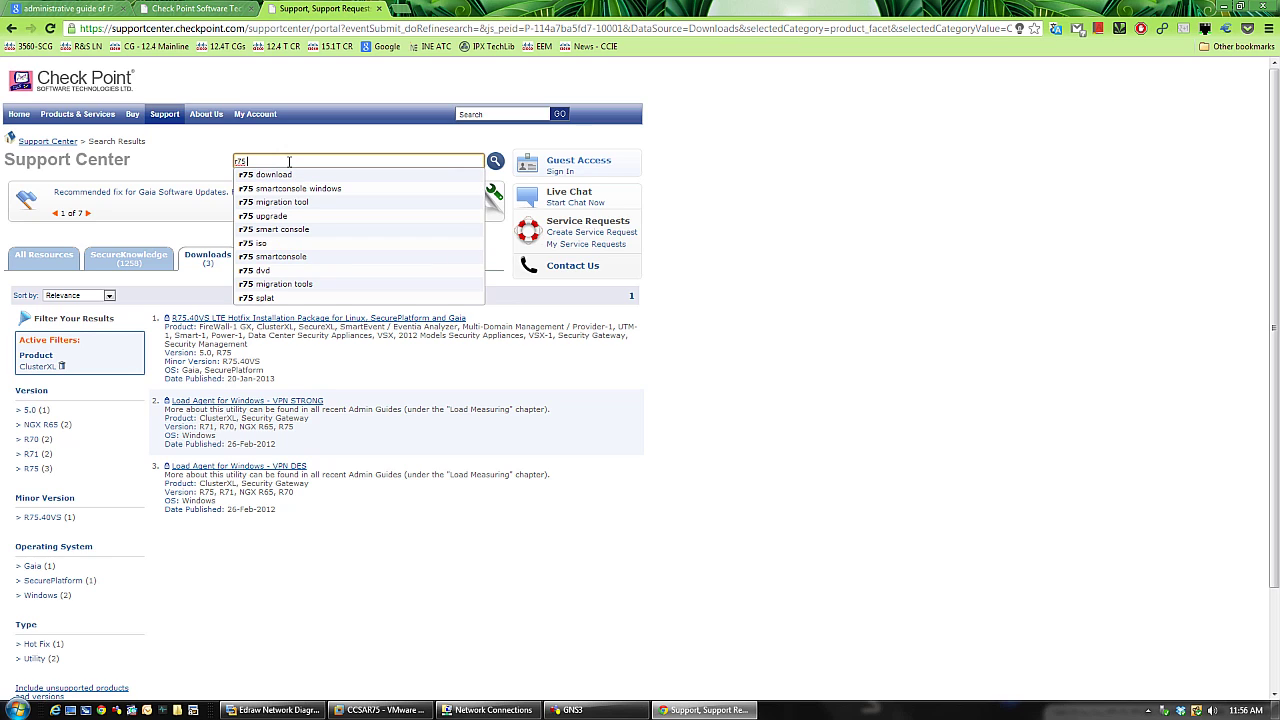
pyautogui.press('Down')
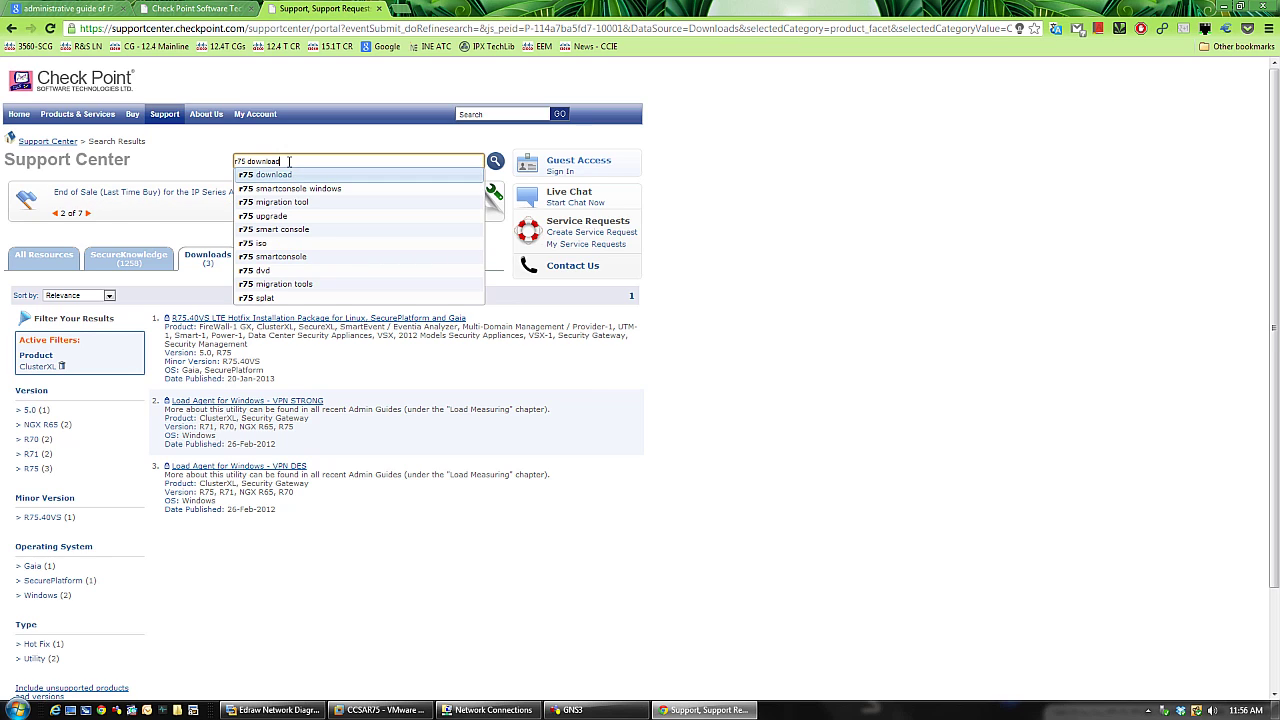
pyautogui.press('Down')
pyautogui.press('Down')
pyautogui.press('Down')
pyautogui.press('Down')
pyautogui.press('Down')
pyautogui.press('Down')
pyautogui.press('Down')
pyautogui.press('Down')
pyautogui.press('Down')
pyautogui.press('Down')
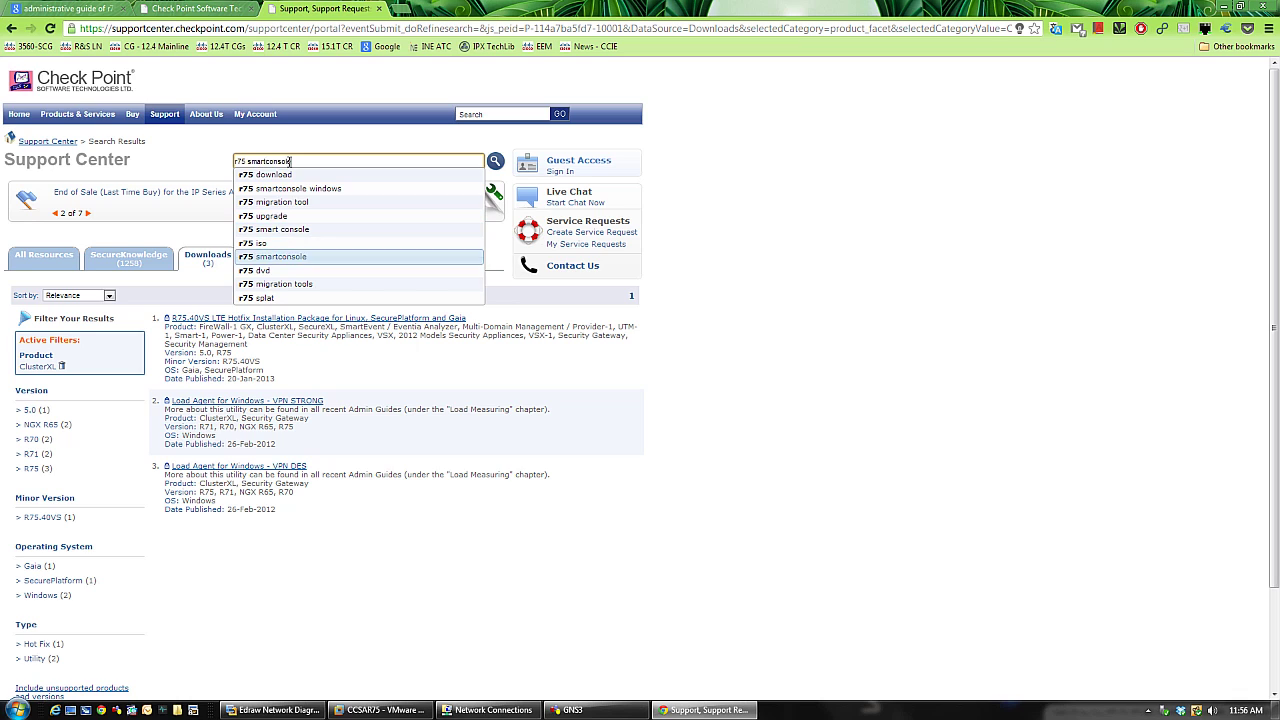
pyautogui.press('Up')
pyautogui.press('Up')
pyautogui.press('Up')
pyautogui.press('Up')
pyautogui.press('Up')
pyautogui.press('Up')
pyautogui.press('Up')
pyautogui.press('Up')
pyautogui.press('Up')
pyautogui.press('Up')
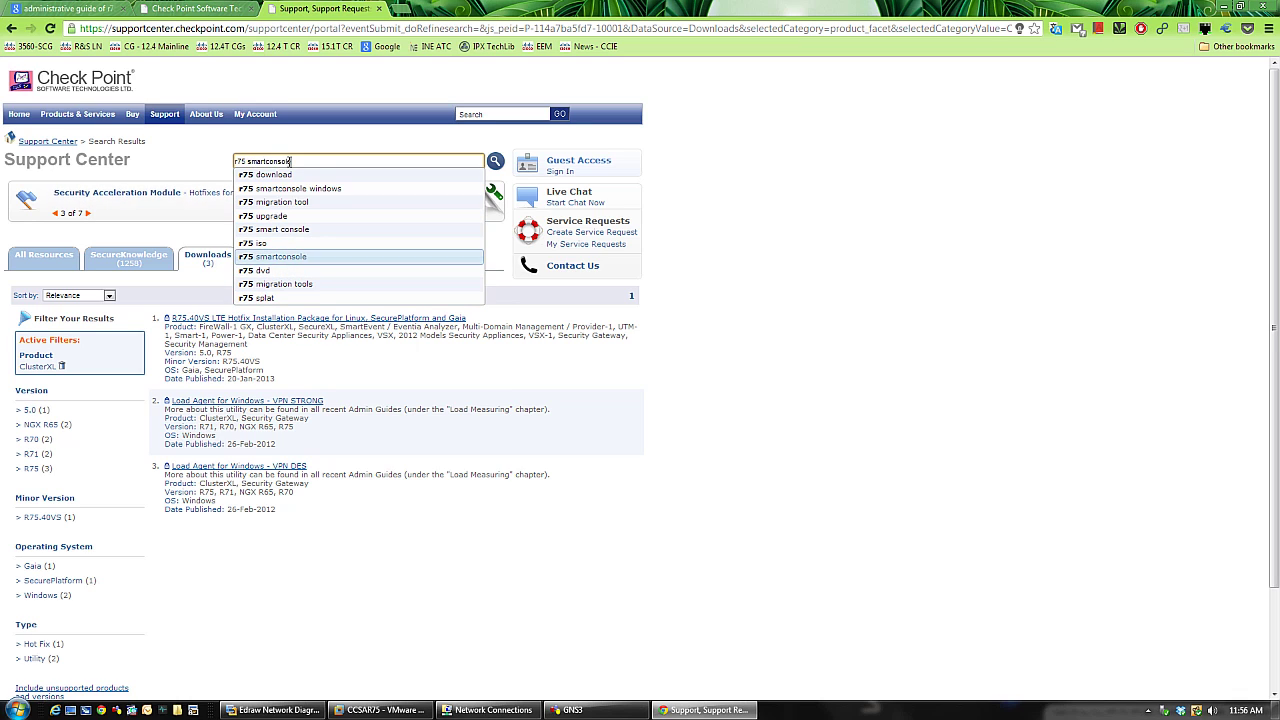
pyautogui.press('Return')
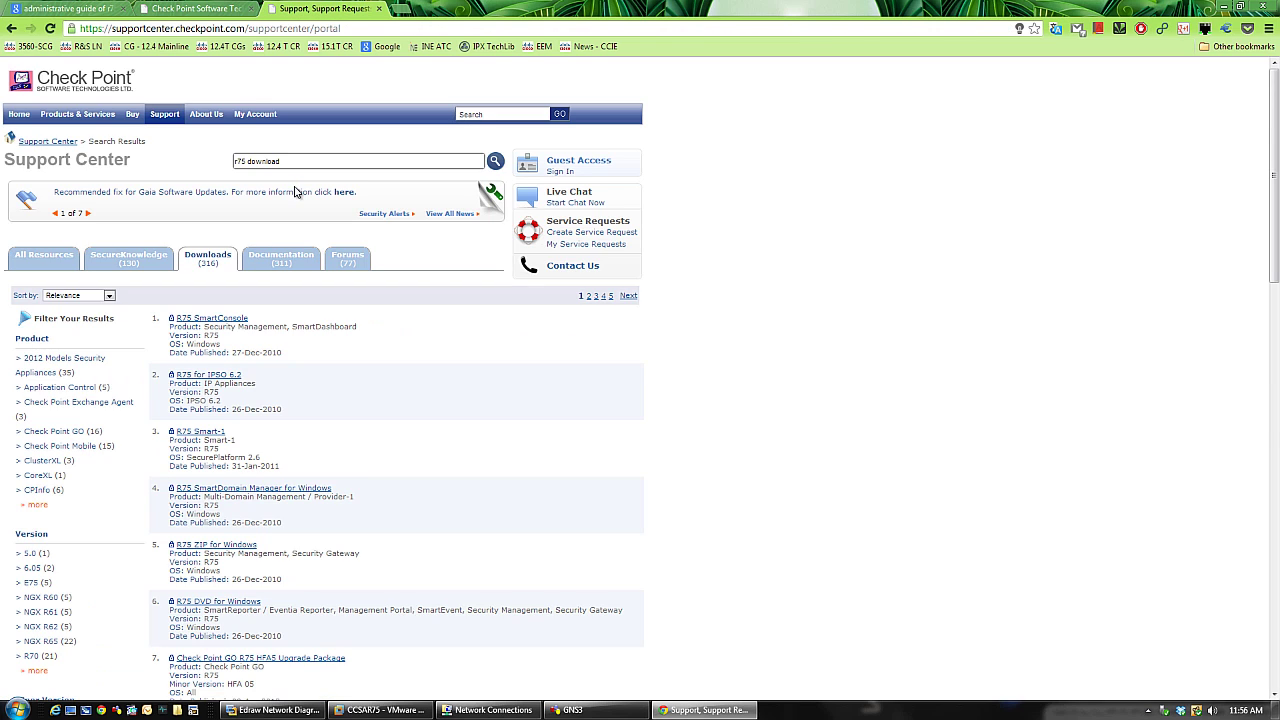
# - Filter to Documentation results and open the R75 CLI Reference Guide PDF in a new tab
pyautogui.click(285, 257)
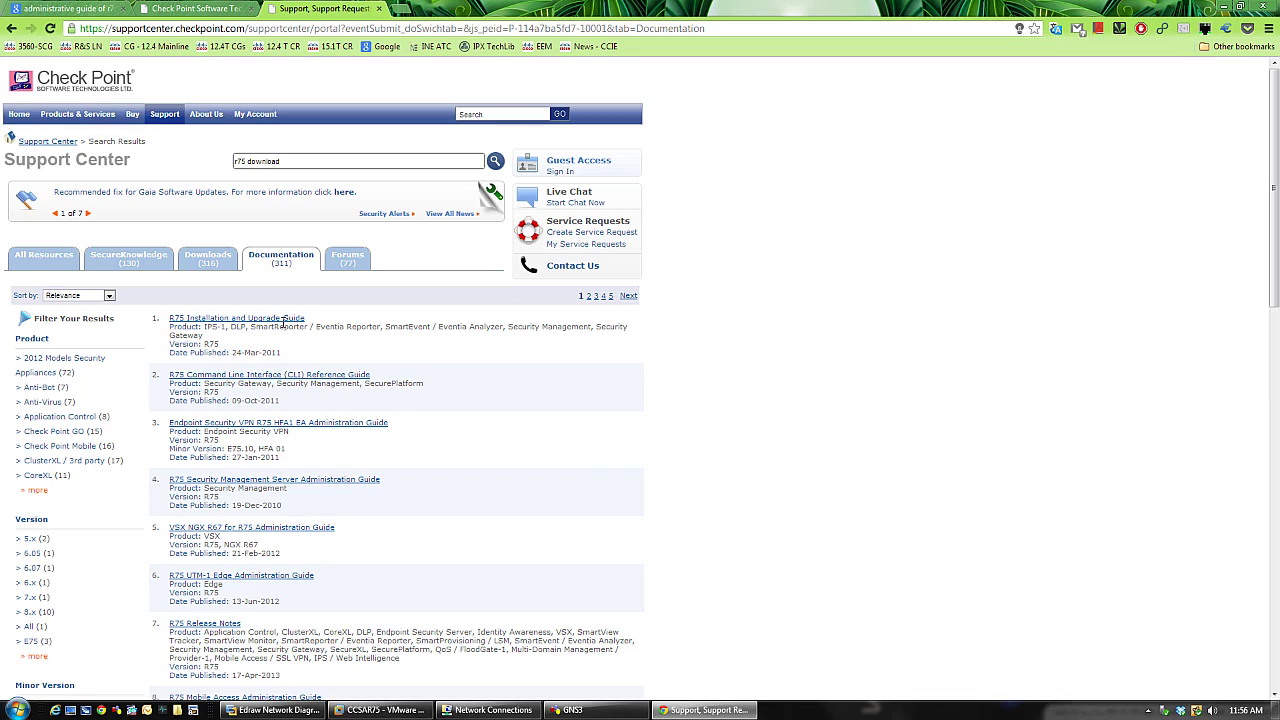
pyautogui.scroll(-4, 394, 400)
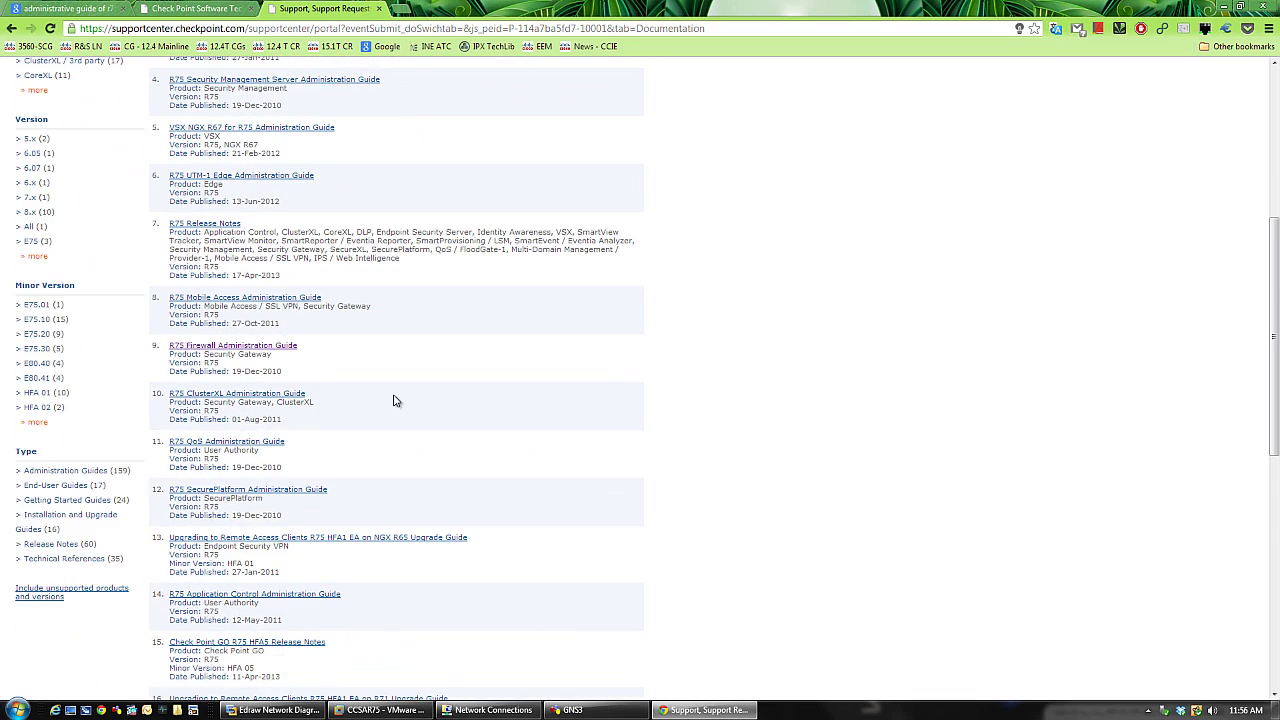
pyautogui.scroll(-3, 394, 400)
pyautogui.scroll(-3, 394, 400)
pyautogui.scroll(4, 394, 400)
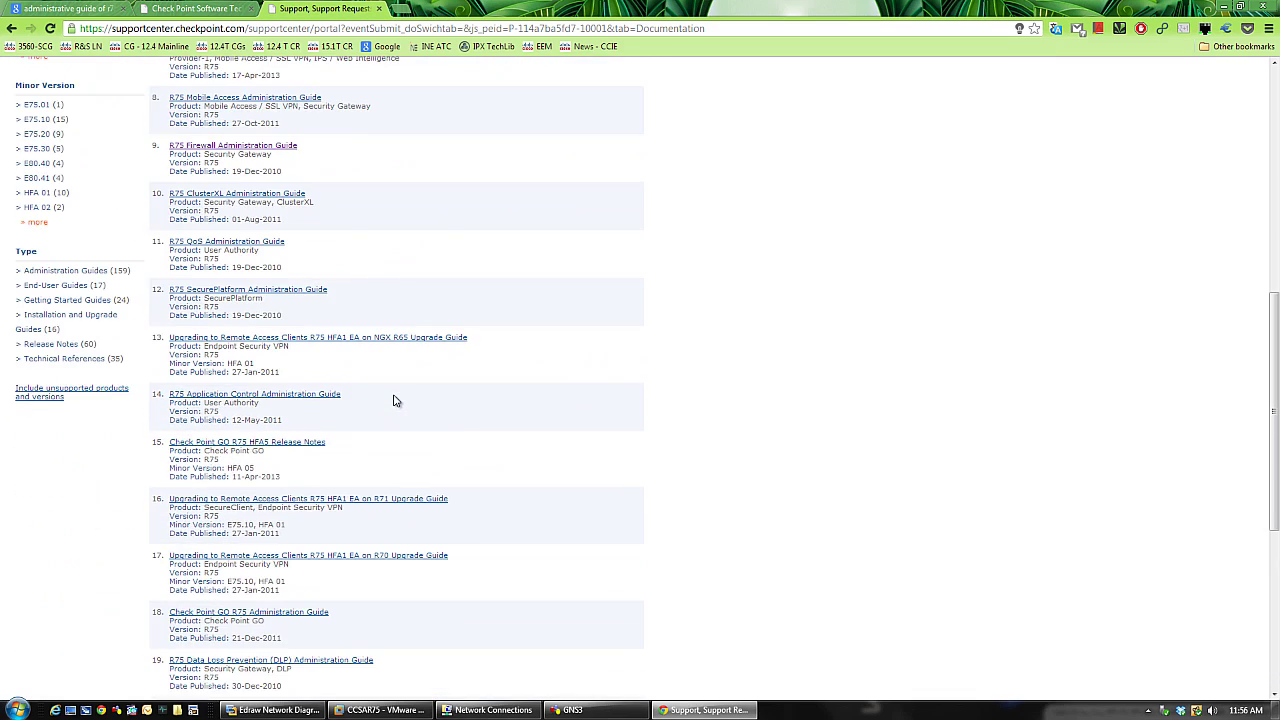
pyautogui.scroll(-4, 394, 400)
pyautogui.scroll(3, 394, 400)
pyautogui.scroll(6, 394, 400)
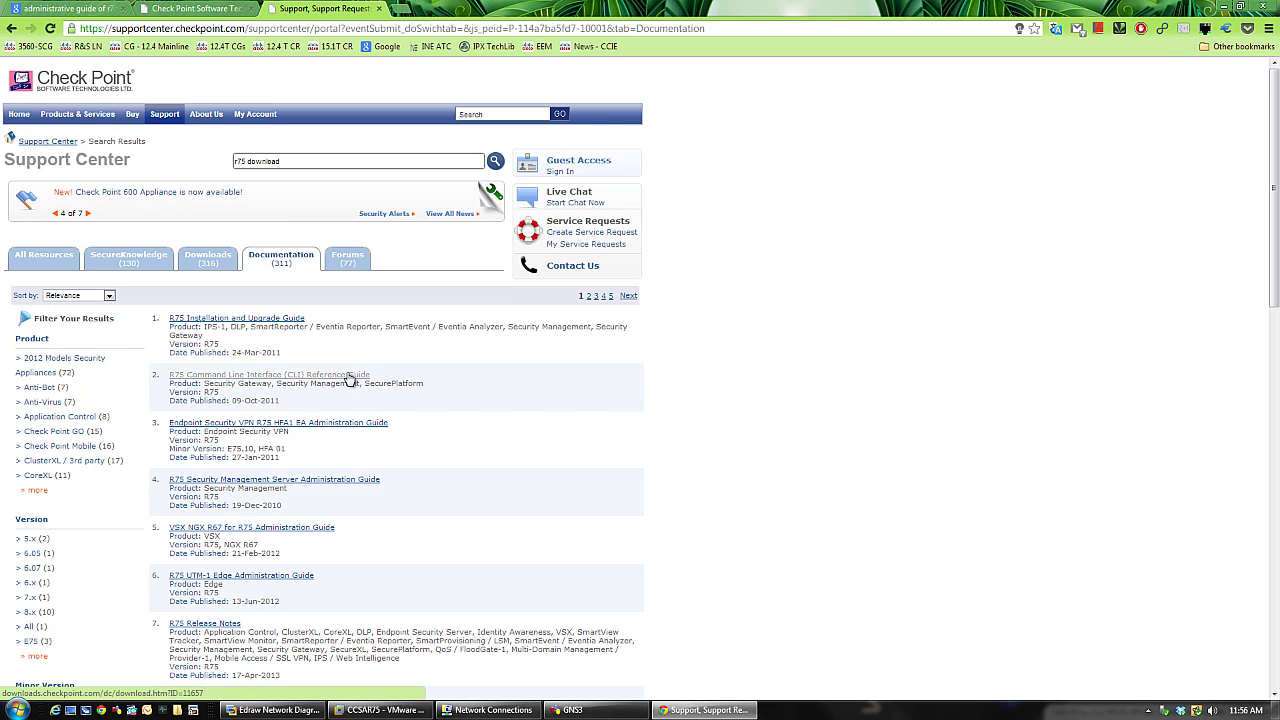
pyautogui.middleClick(348, 377)
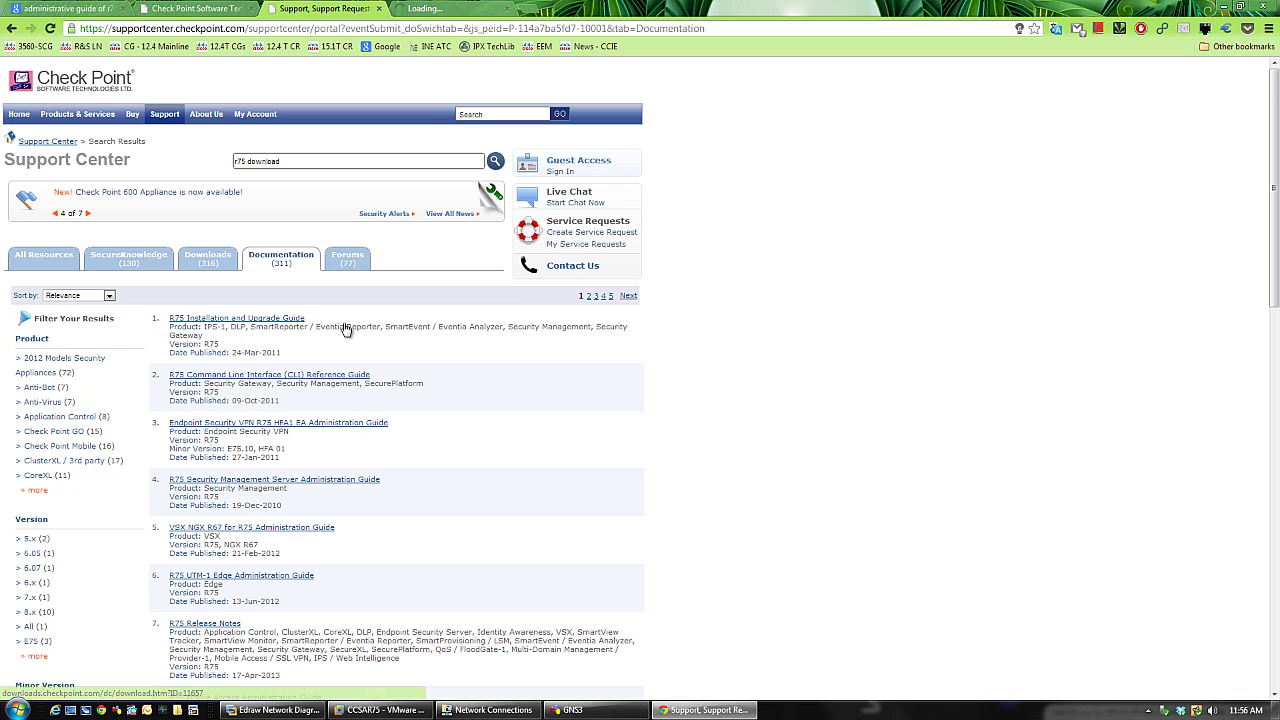
pyautogui.click(452, 10)
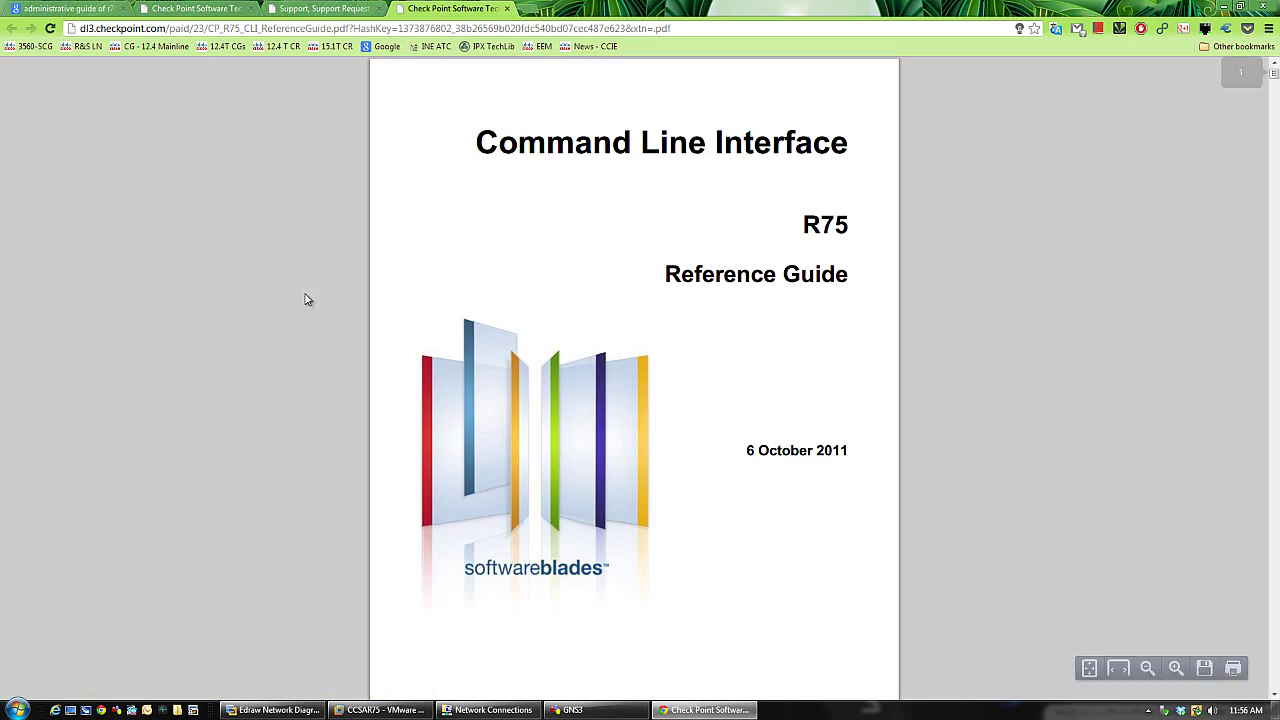
# - Scroll the CLI Reference Guide from its index back to page 107, selecting the pdp debug heading
pyautogui.scroll(-8, 571, 292)
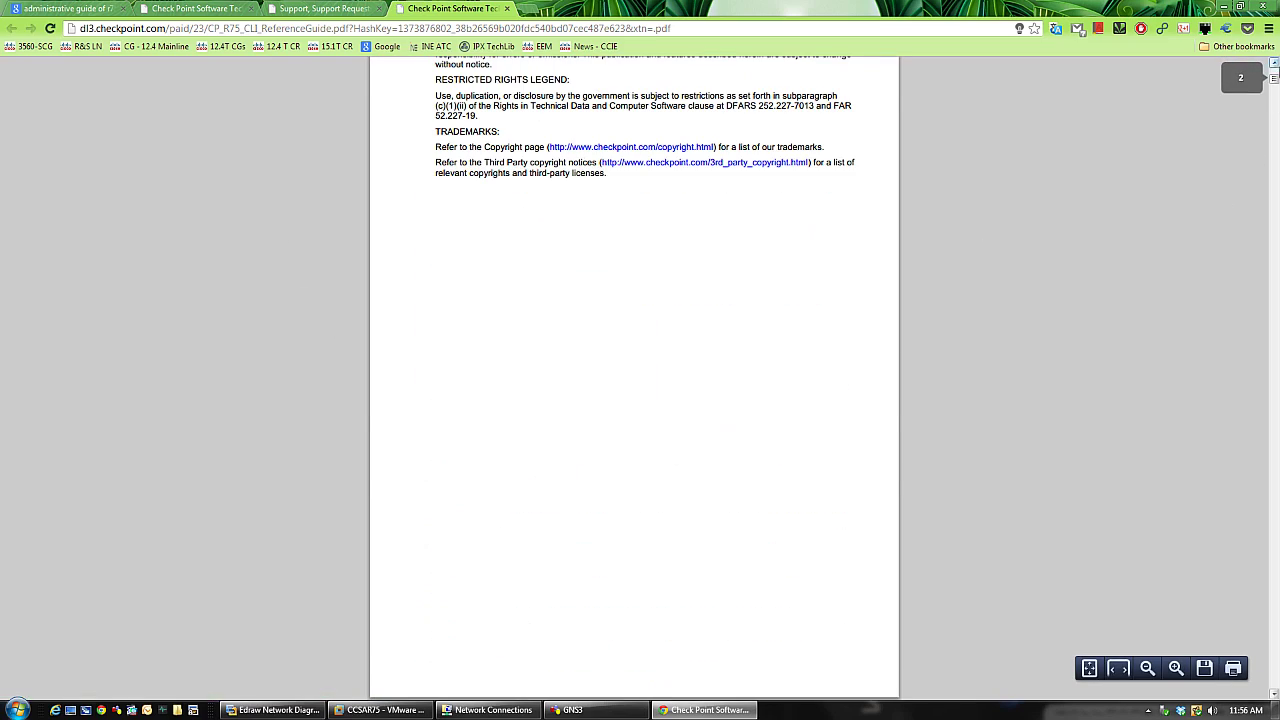
pyautogui.moveTo(1276, 110); pyautogui.dragTo(1274, 686)
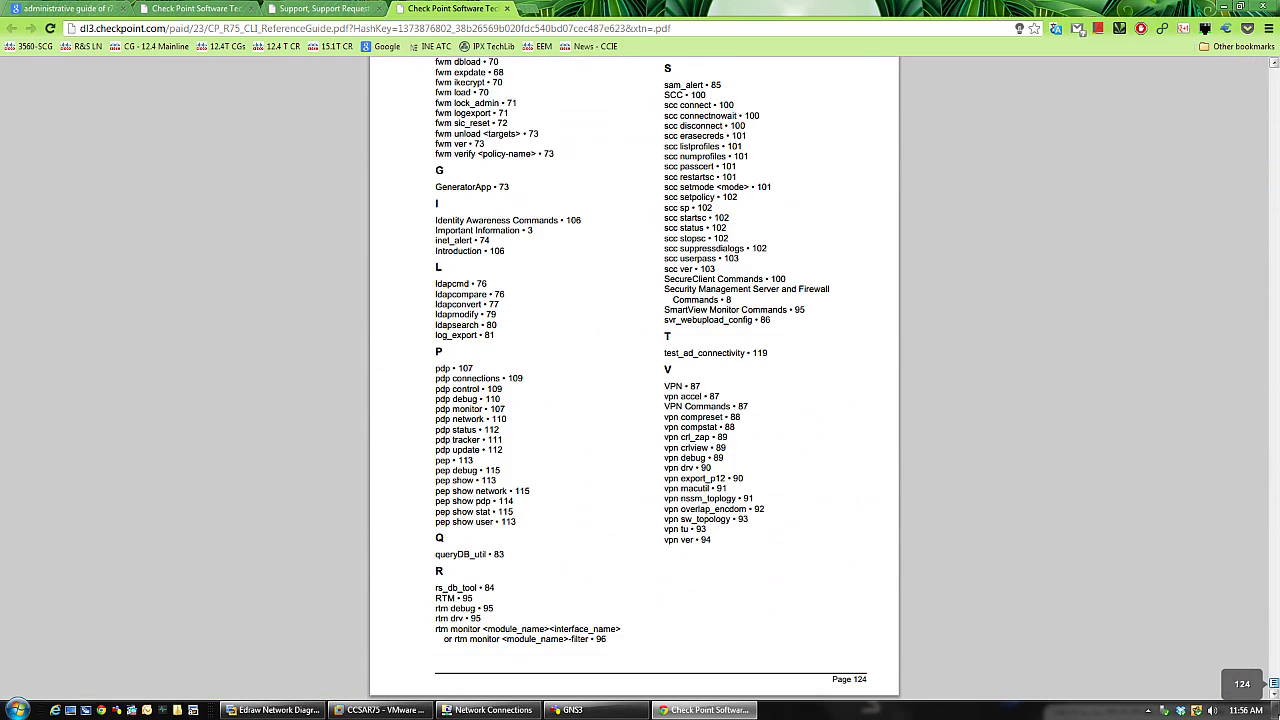
pyautogui.scroll(15, 777, 309)
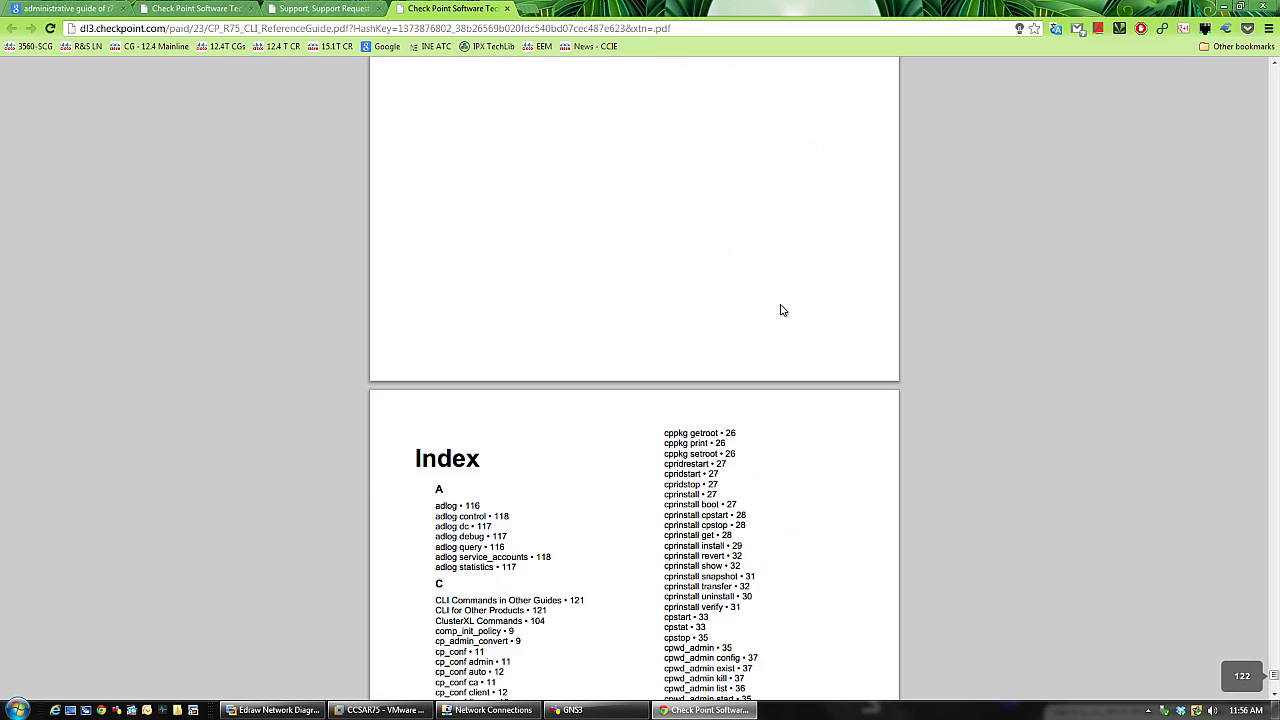
pyautogui.scroll(-5, 782, 310)
pyautogui.scroll(20, 782, 310)
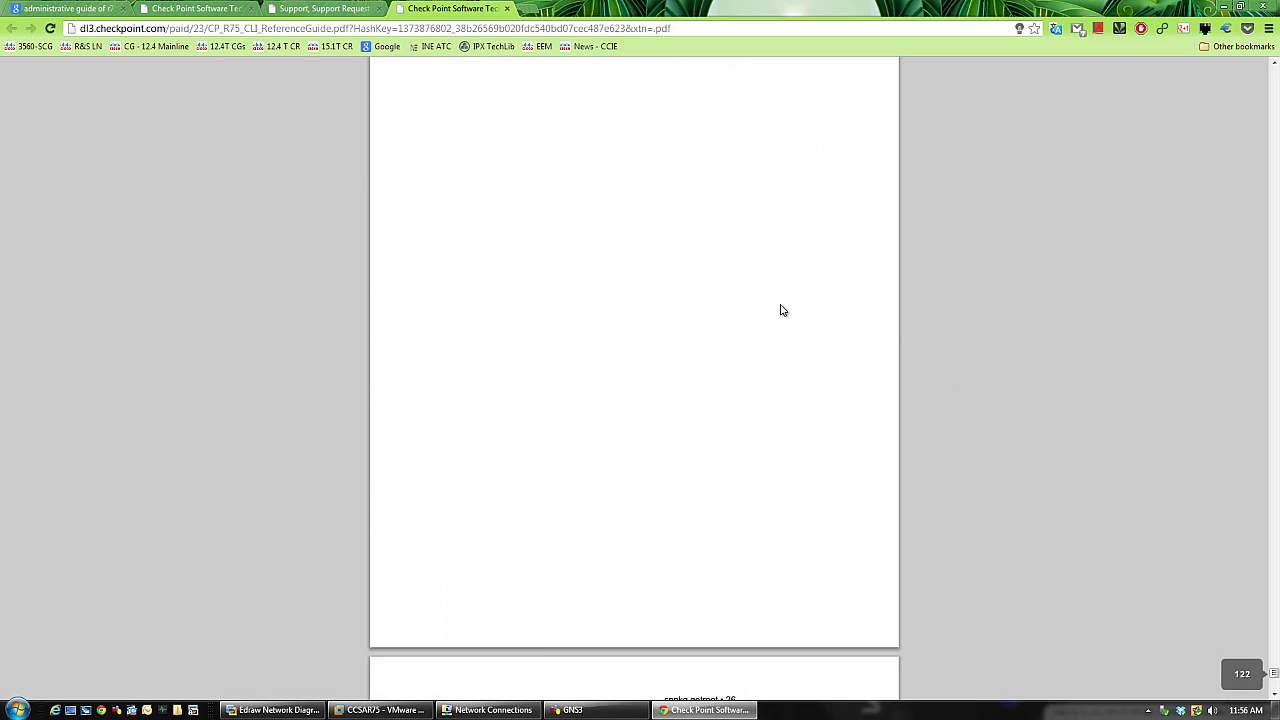
pyautogui.scroll(20, 793, 310)
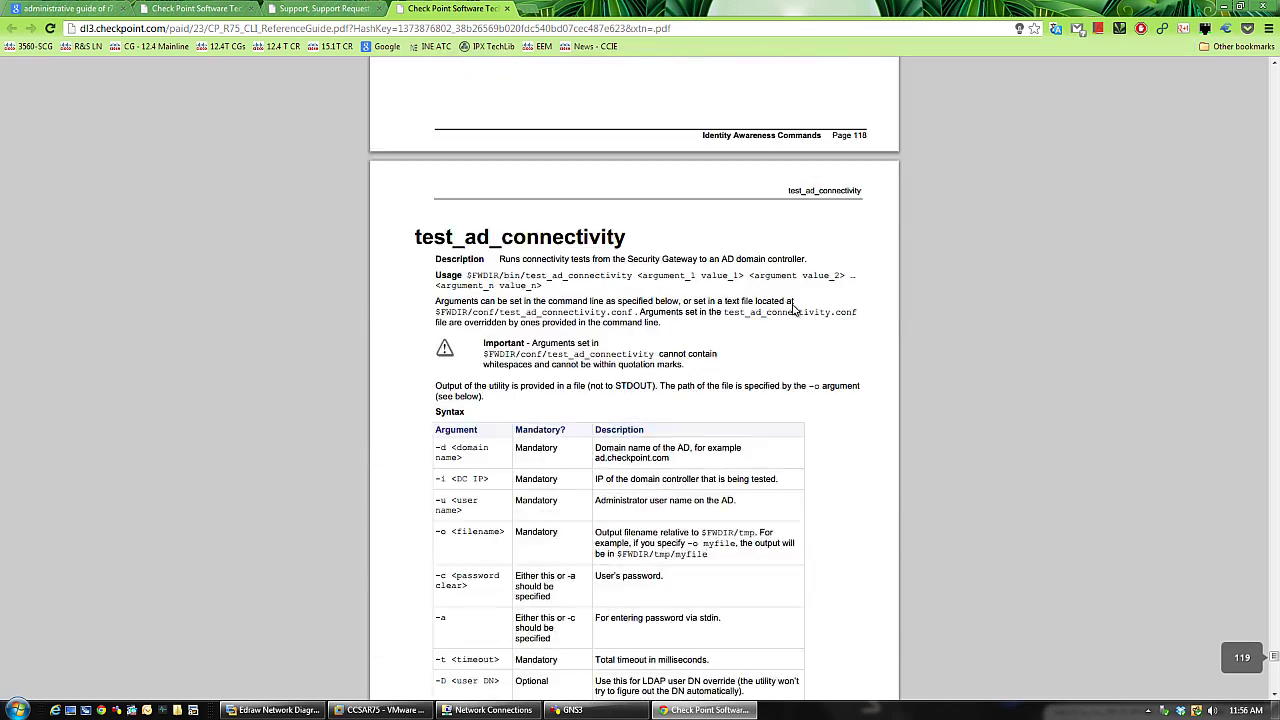
pyautogui.scroll(20, 793, 310)
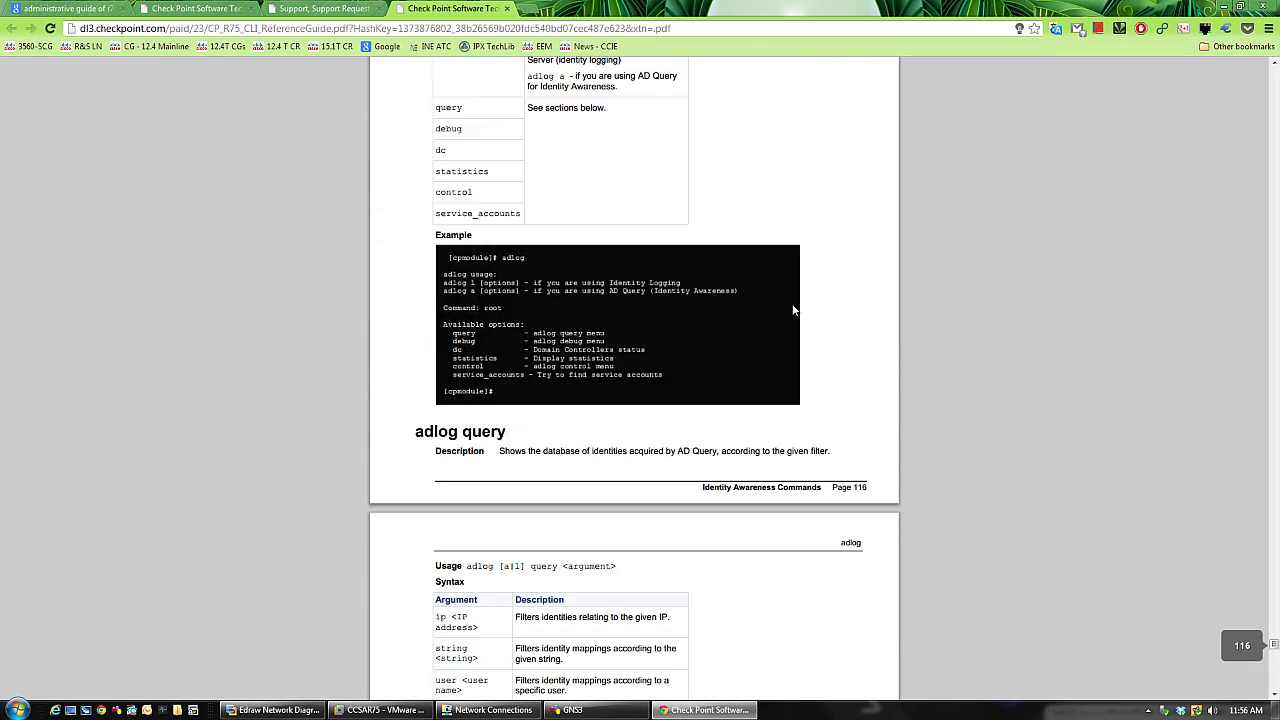
pyautogui.scroll(20, 793, 310)
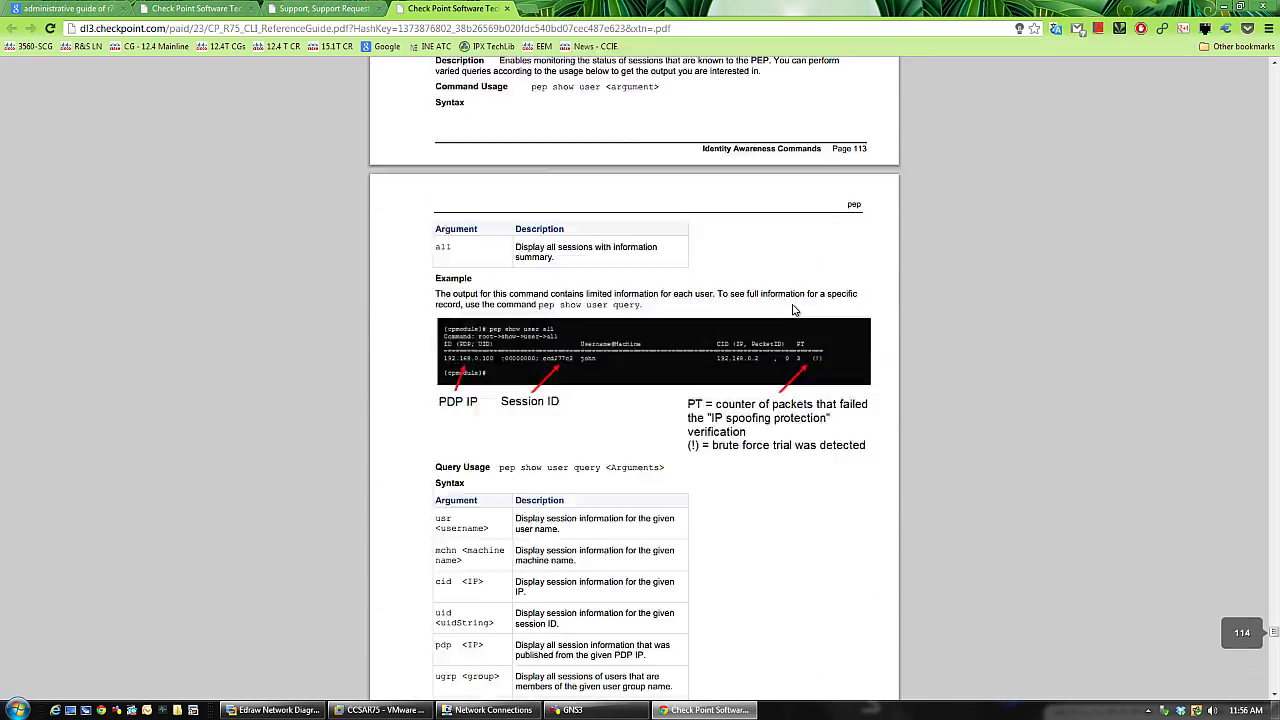
pyautogui.scroll(10, 793, 310)
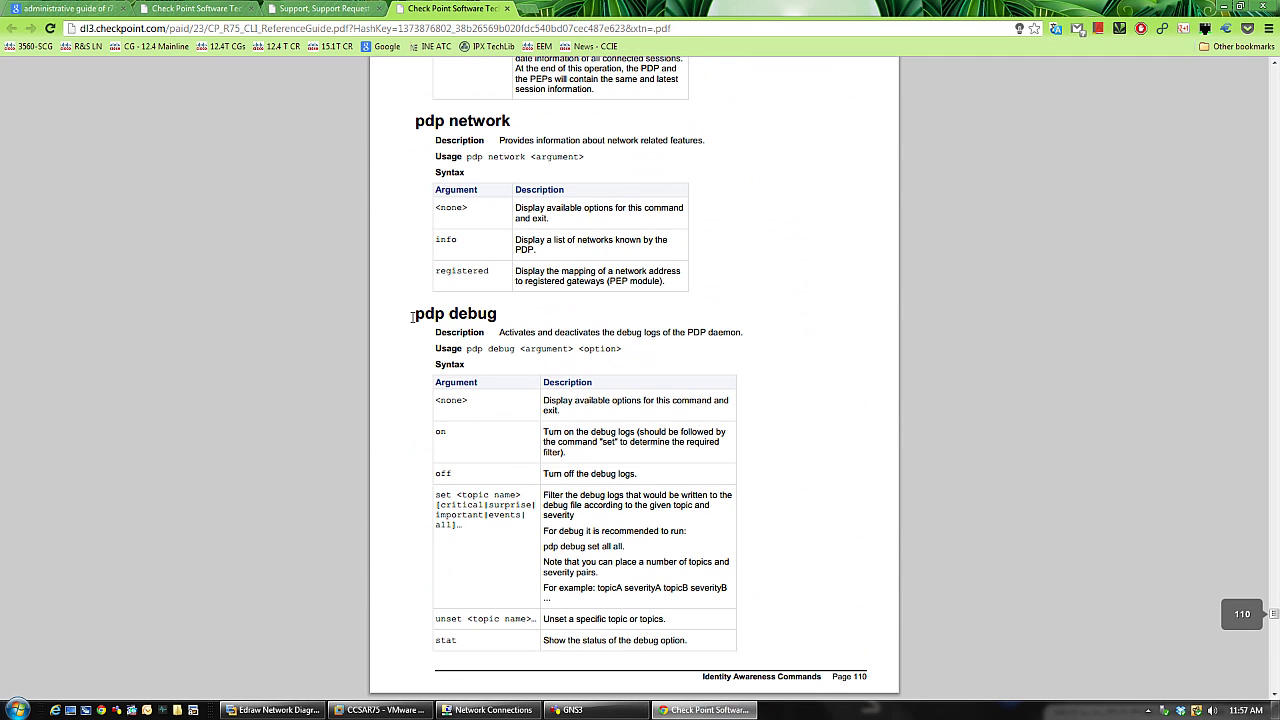
pyautogui.moveTo(412, 317); pyautogui.dragTo(512, 306)
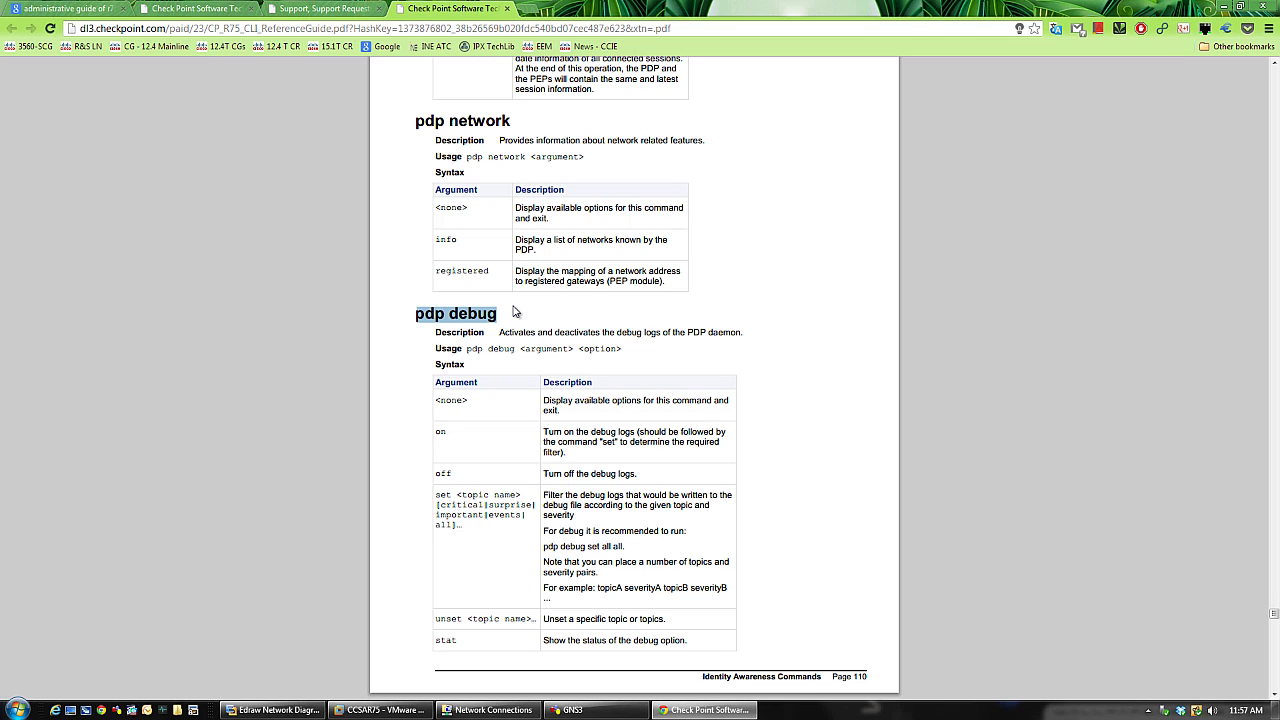
pyautogui.scroll(18, 515, 313)
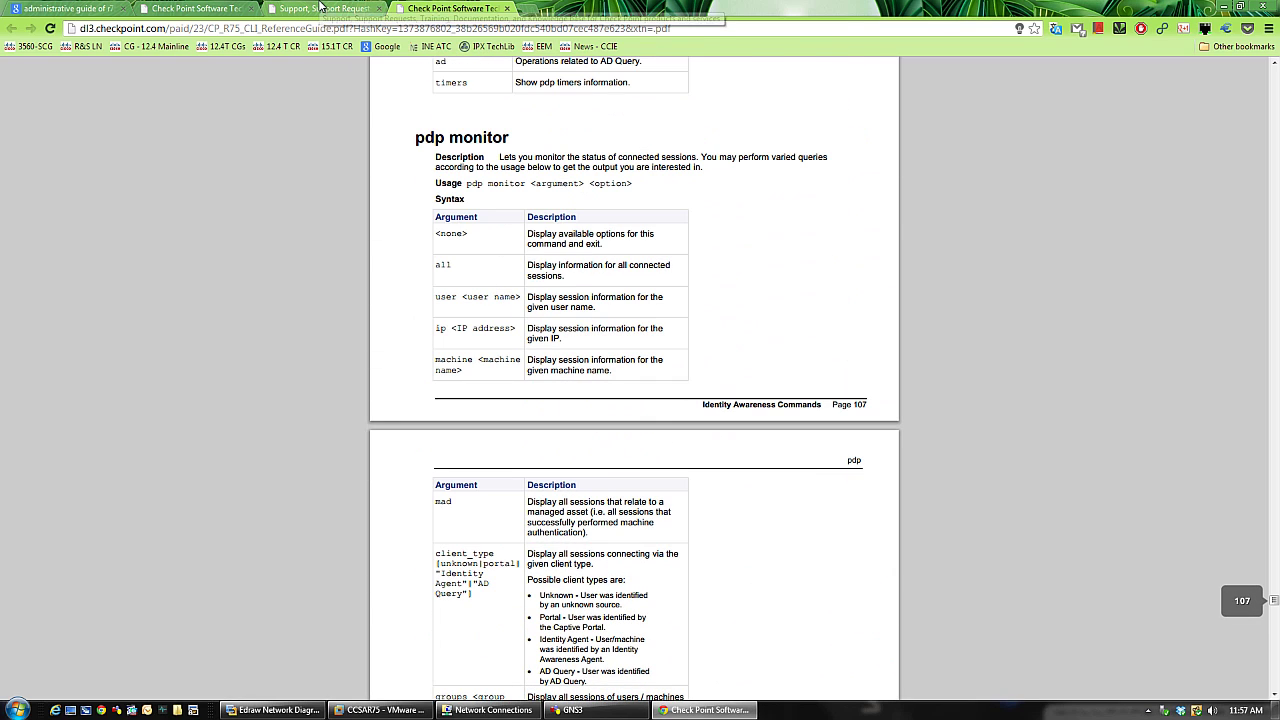
# - Back on the R75 Documentation results, open the R75 Installation and Upgrade Guide in a background tab
pyautogui.click(322, 8)
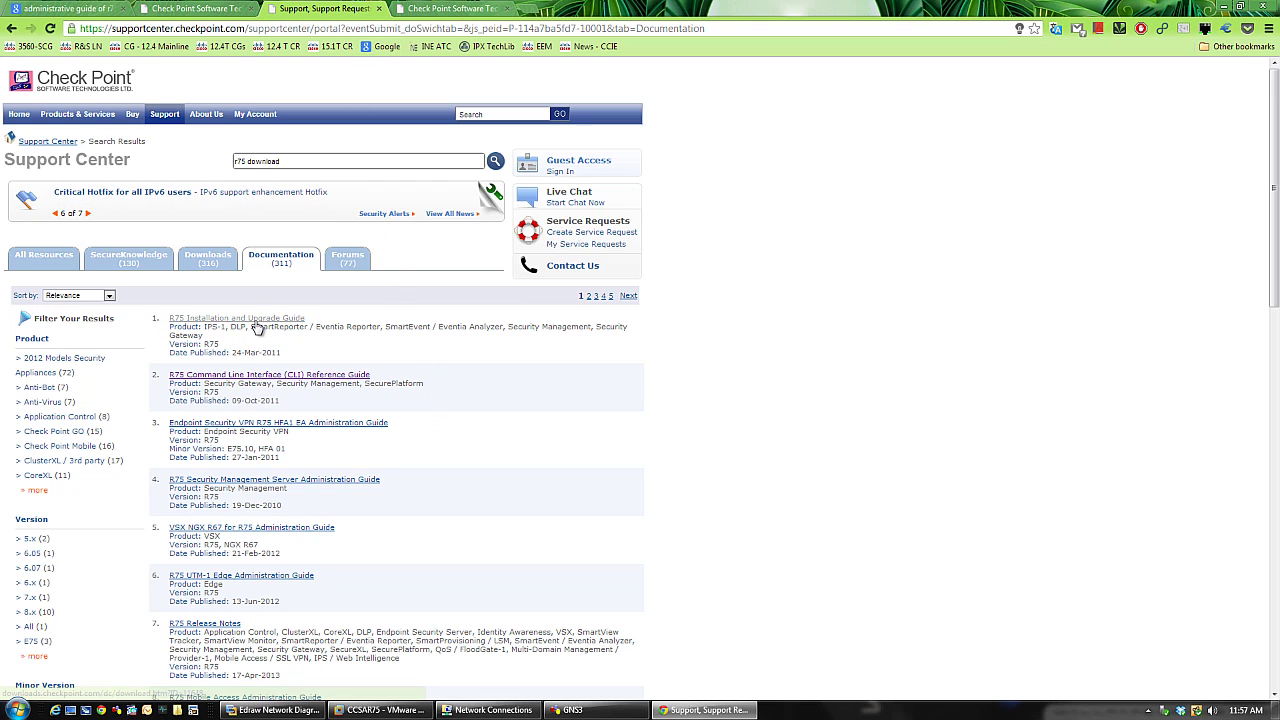
pyautogui.middleClick(257, 326)
pyautogui.scroll(-3, 445, 366)
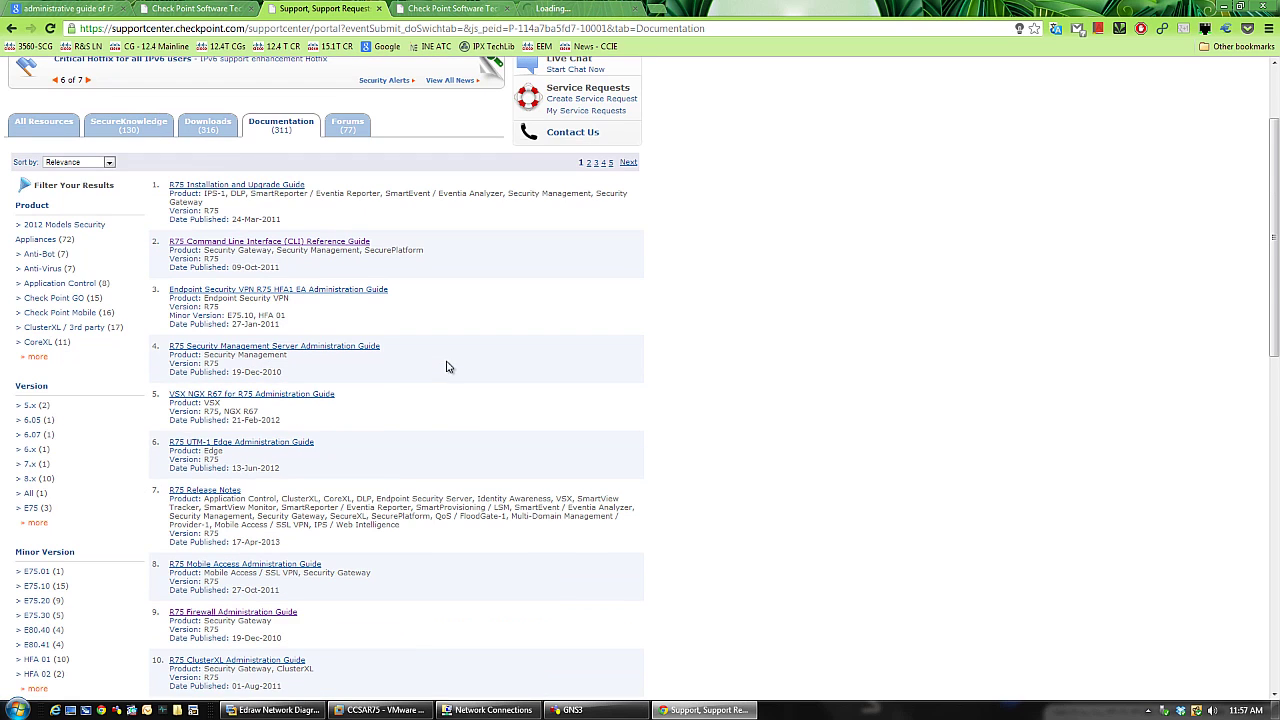
pyautogui.scroll(-3, 447, 366)
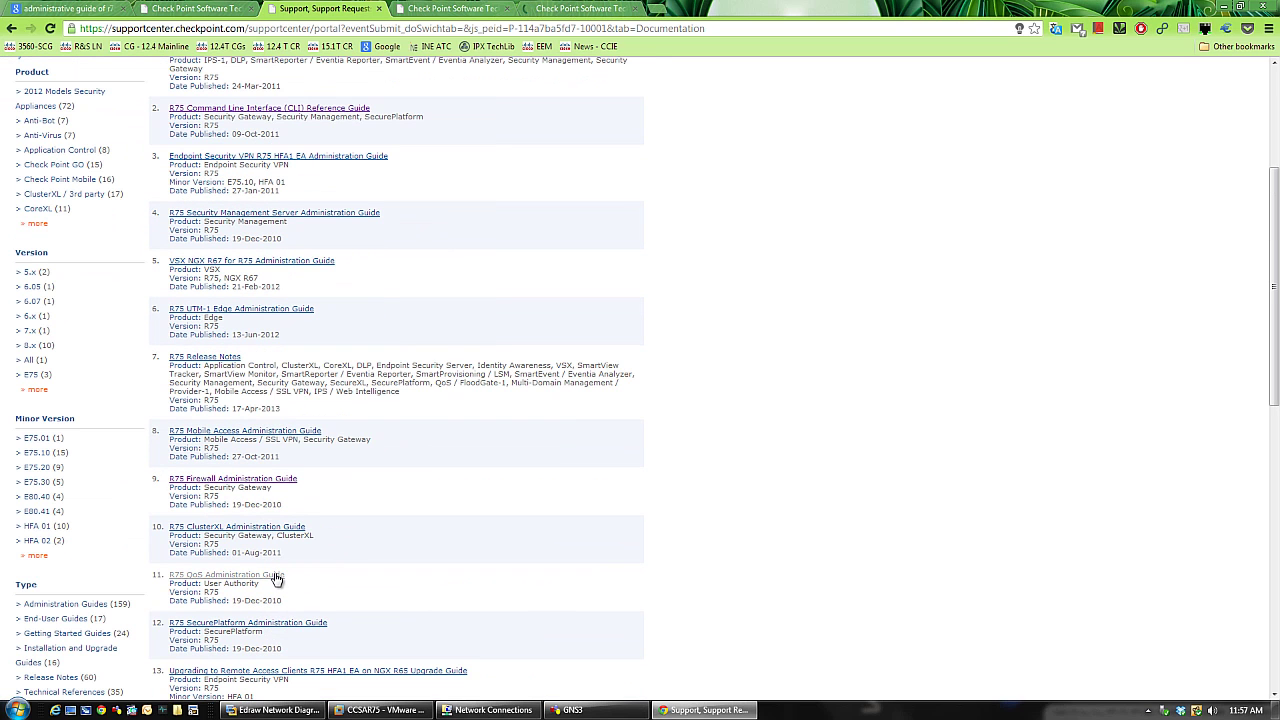
# - Open the R75 SecurePlatform and Check Point GO R75 Administration Guides in background tabs
pyautogui.middleClick(298, 626)
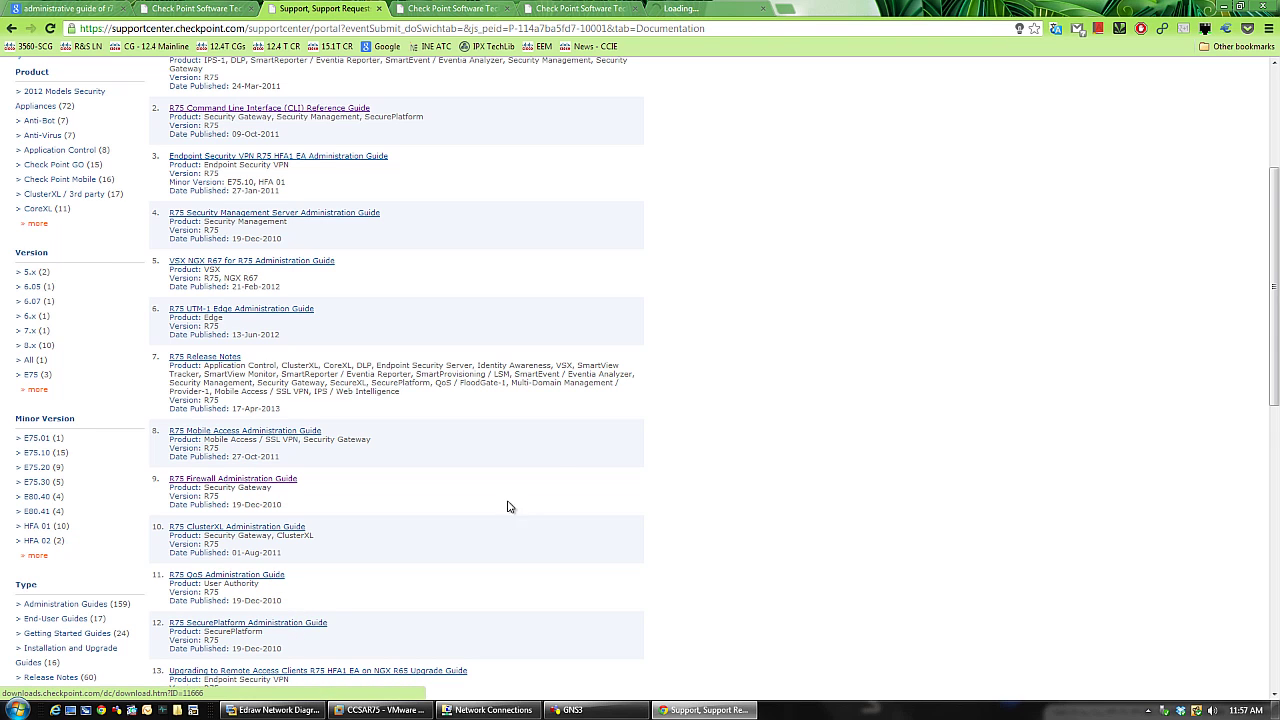
pyautogui.scroll(-3, 597, 494)
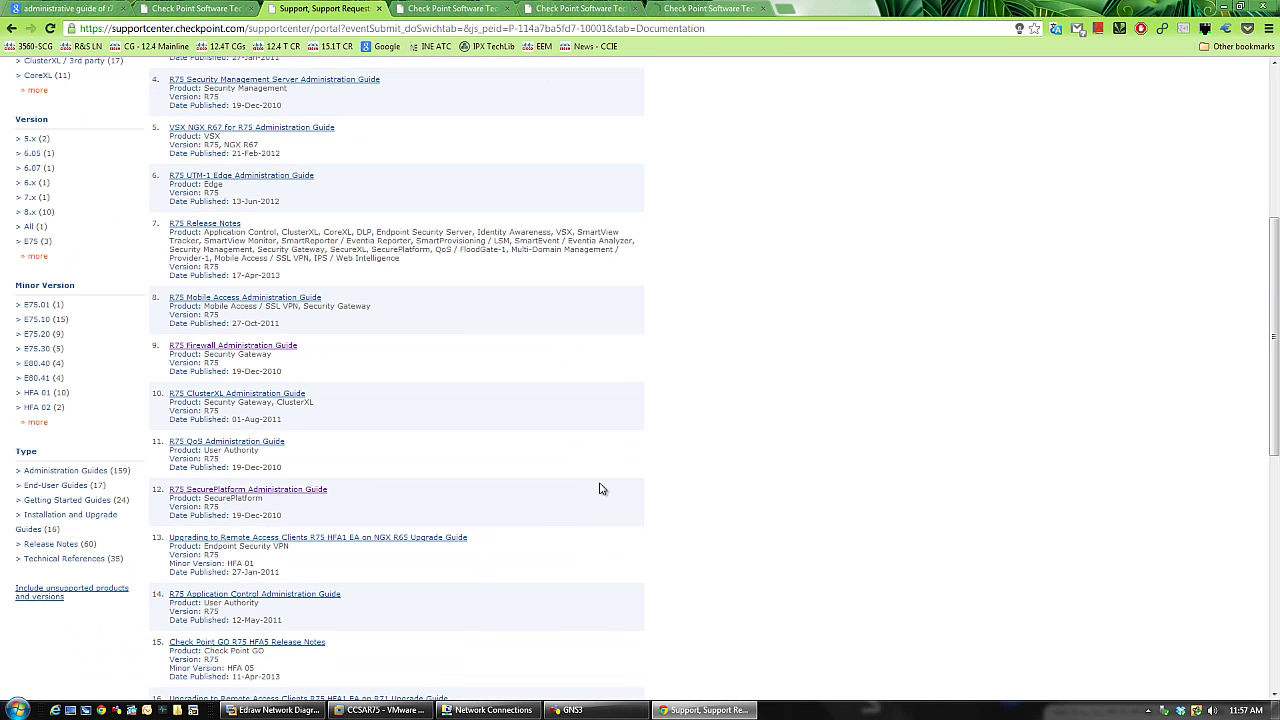
pyautogui.scroll(-1, 416, 596)
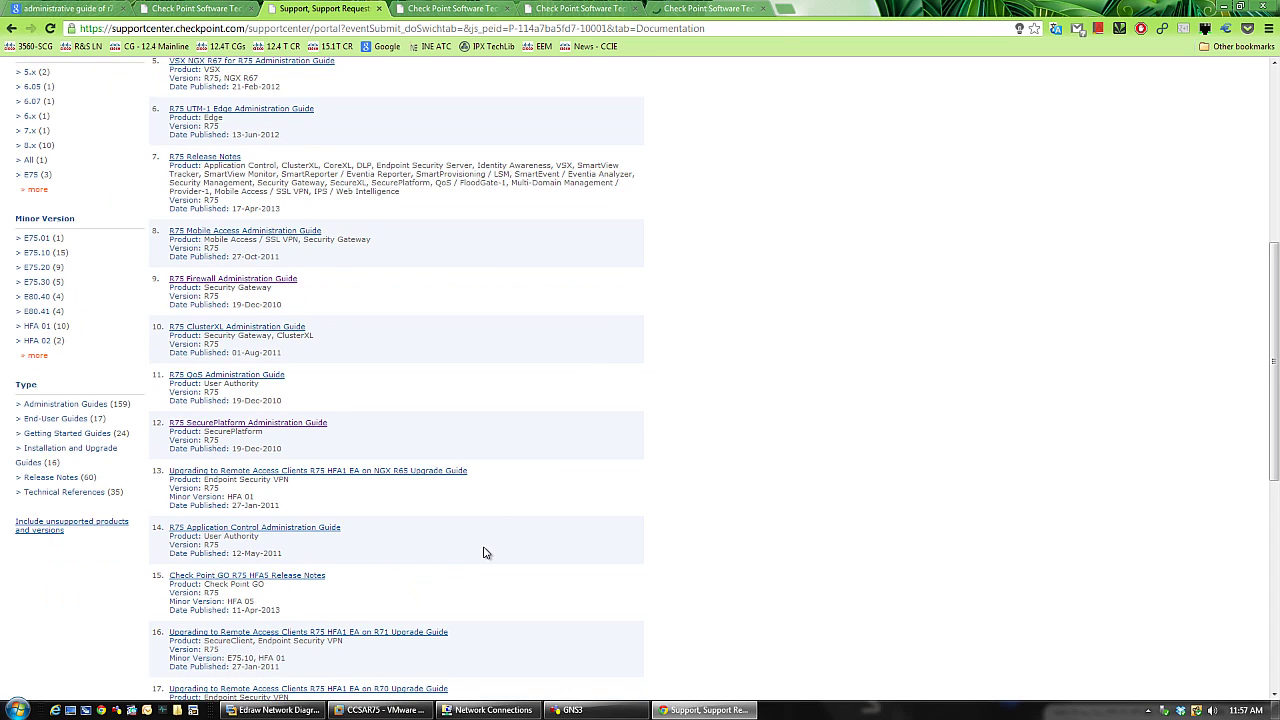
pyautogui.scroll(-2, 485, 552)
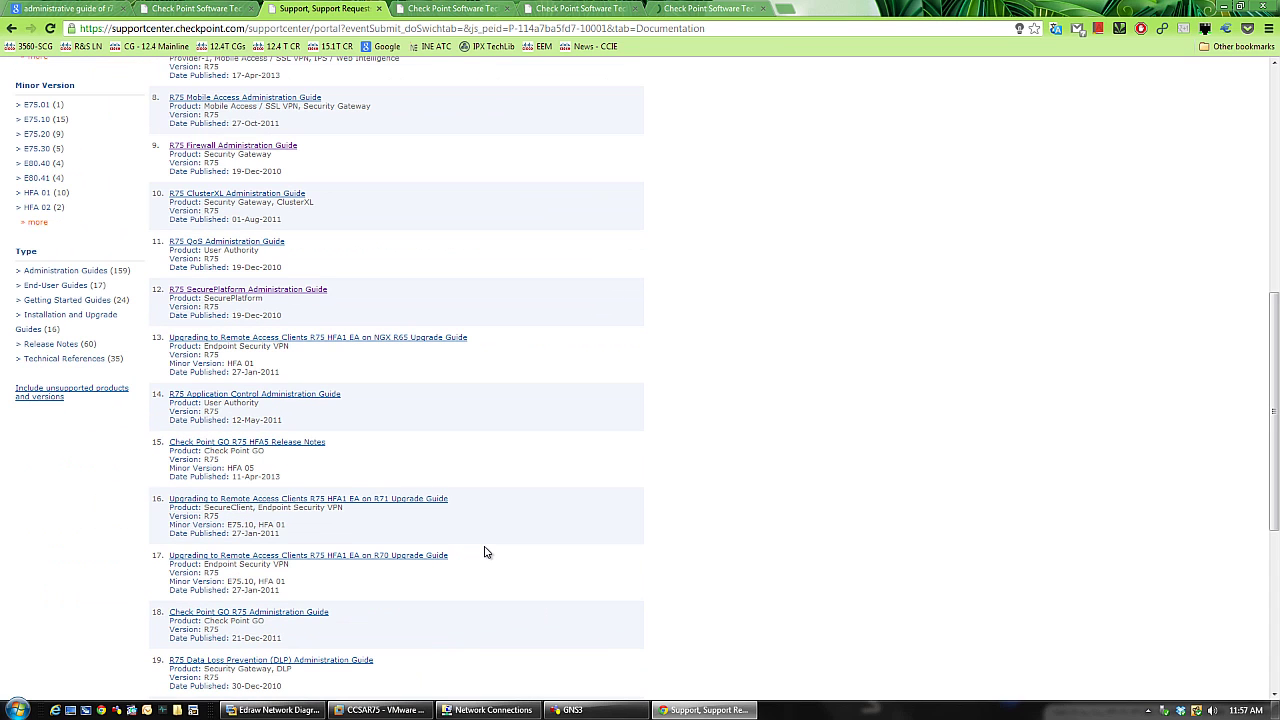
pyautogui.middleClick(323, 613)
pyautogui.scroll(-2, 444, 574)
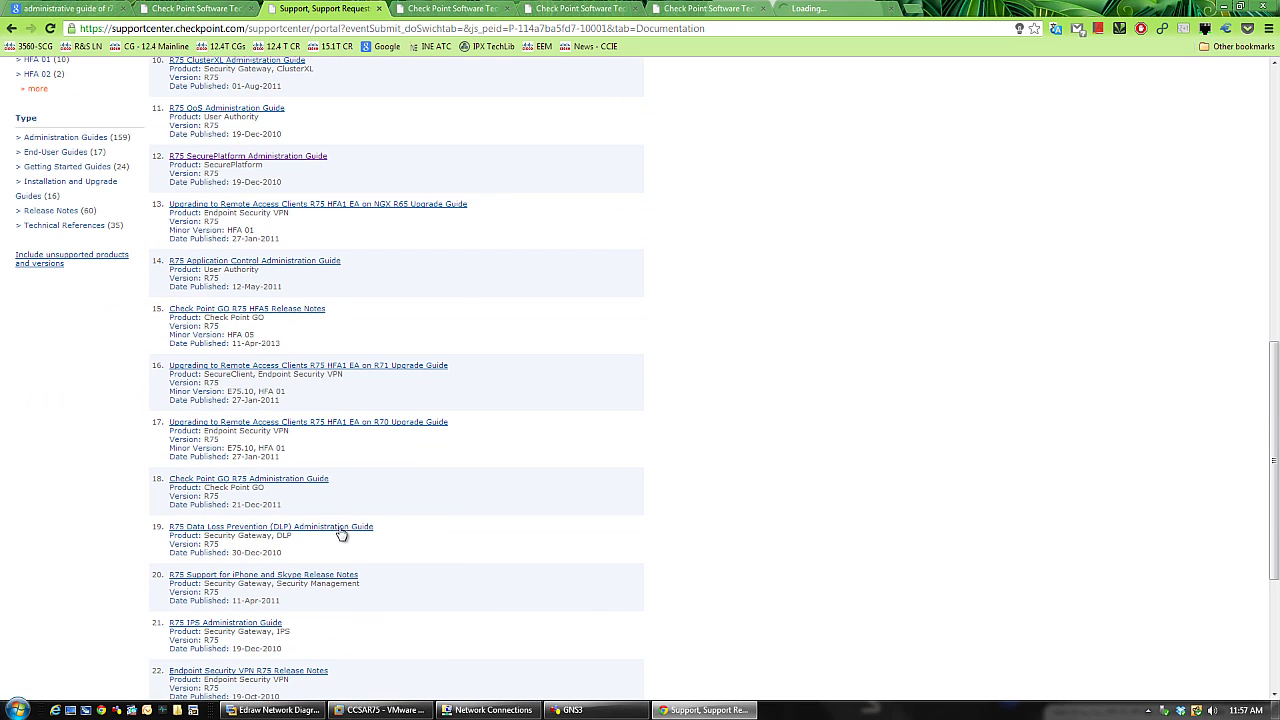
pyautogui.scroll(-1, 447, 553)
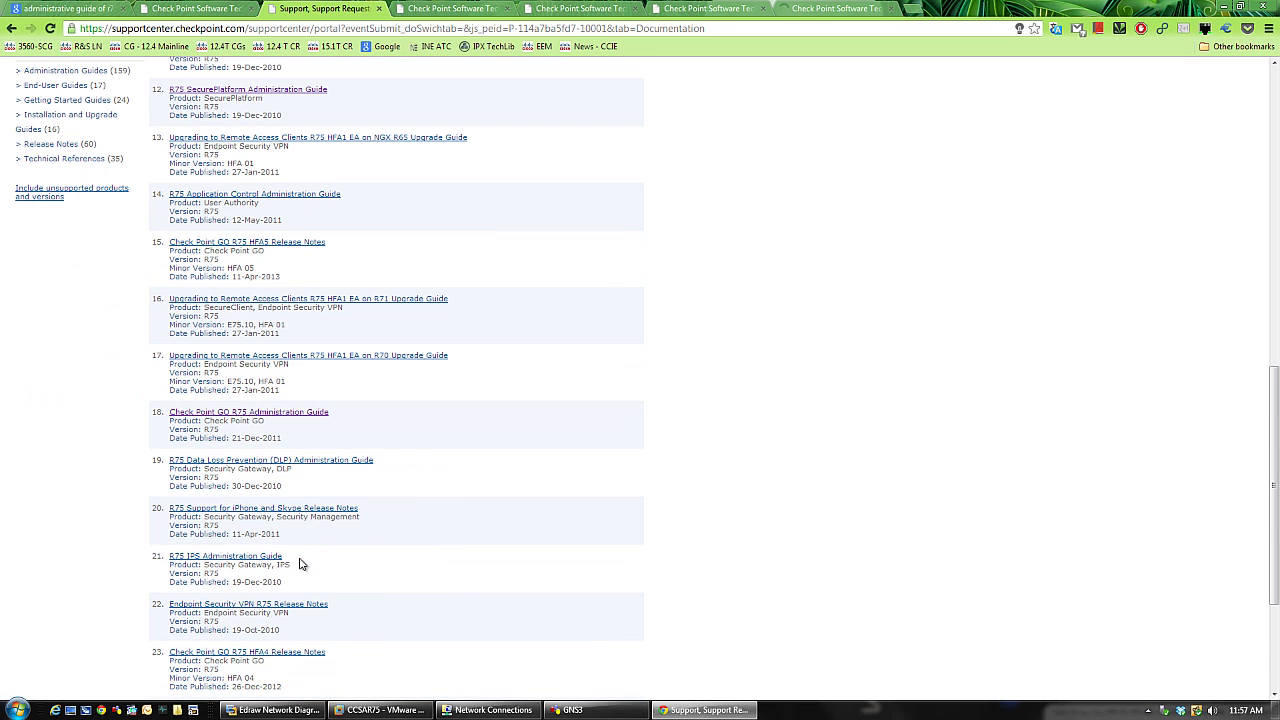
pyautogui.scroll(-1, 397, 563)
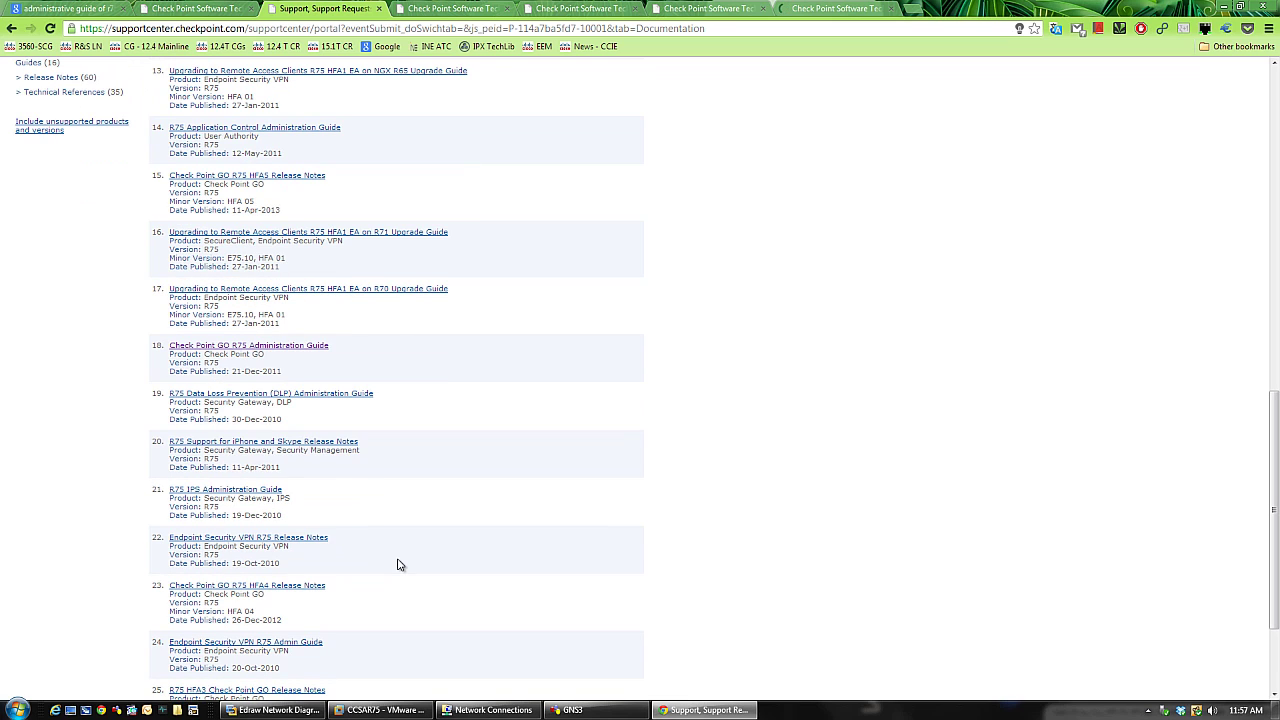
pyautogui.scroll(-2, 397, 565)
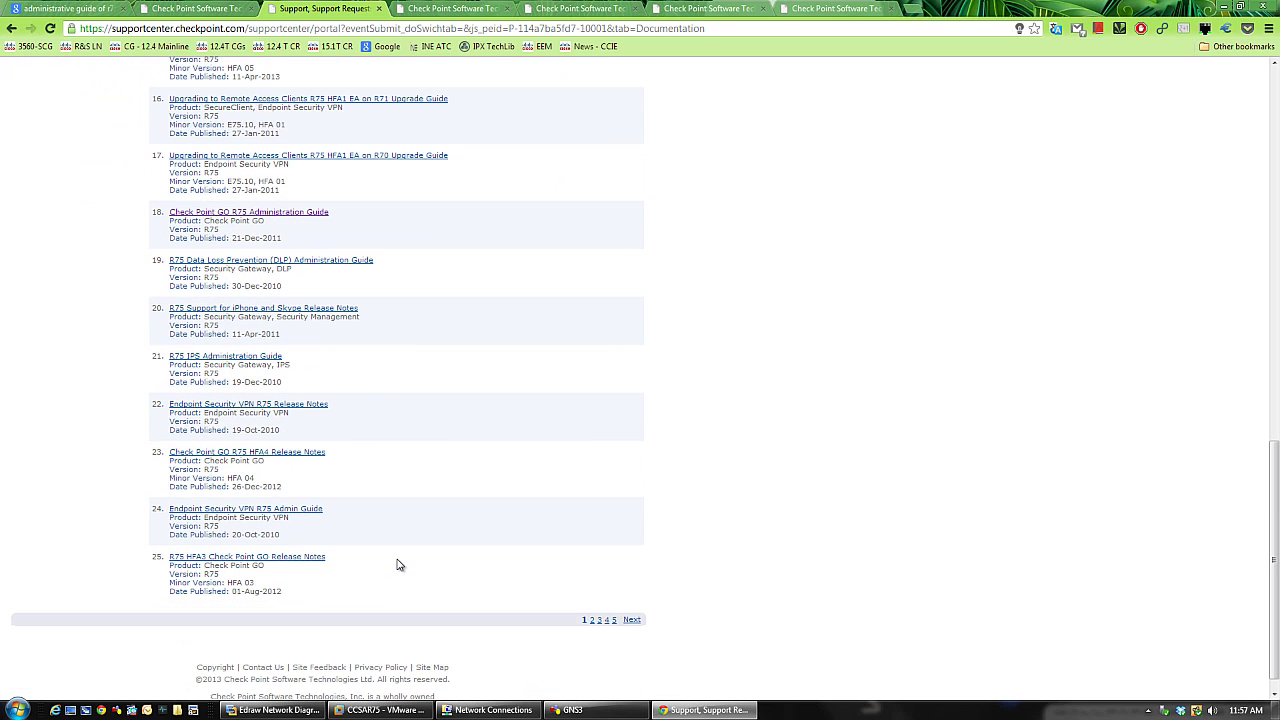
# - On results page 2, open the R75 Identity Awareness and SmartReporter Administration Guides in background tabs
pyautogui.click(631, 620)
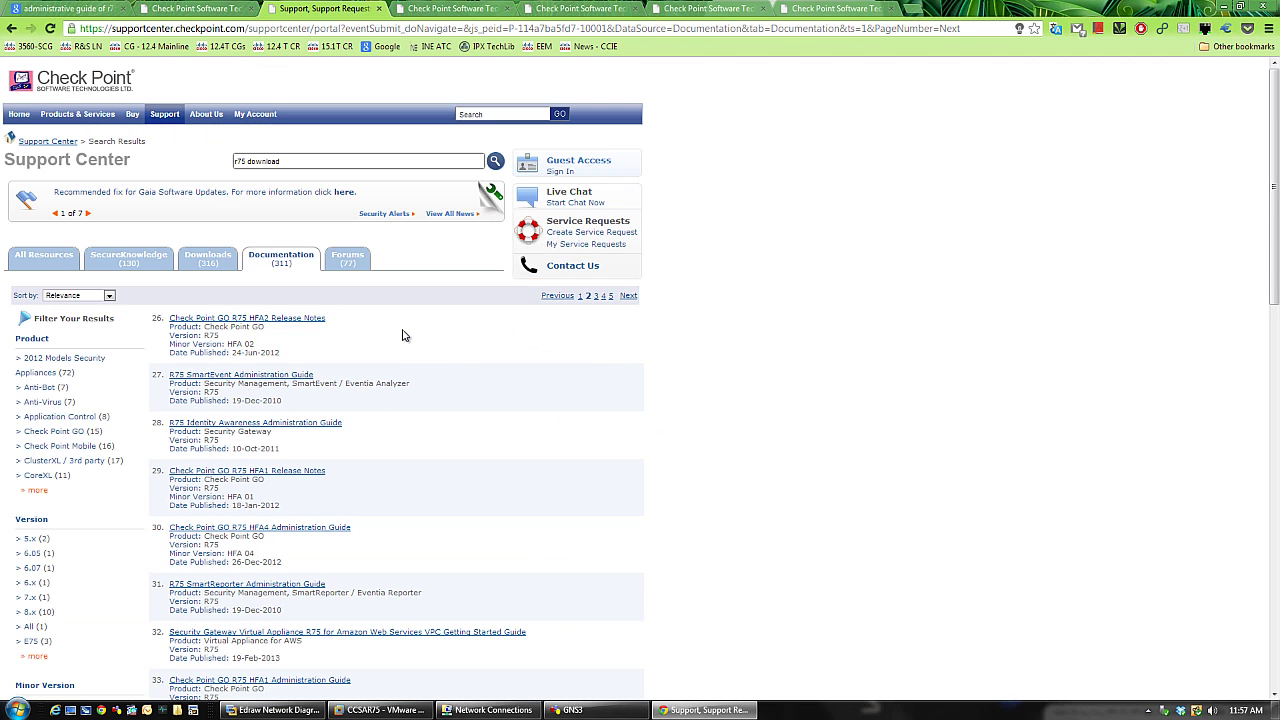
pyautogui.middleClick(333, 423)
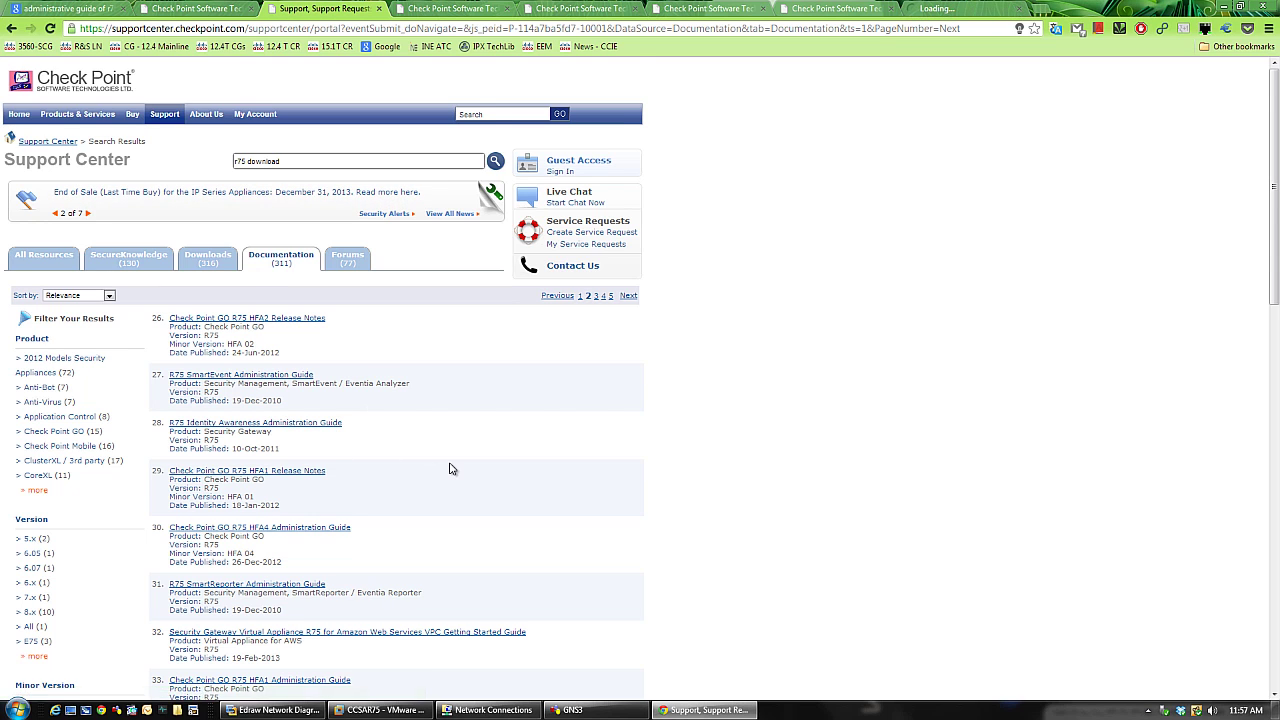
pyautogui.scroll(-1, 450, 466)
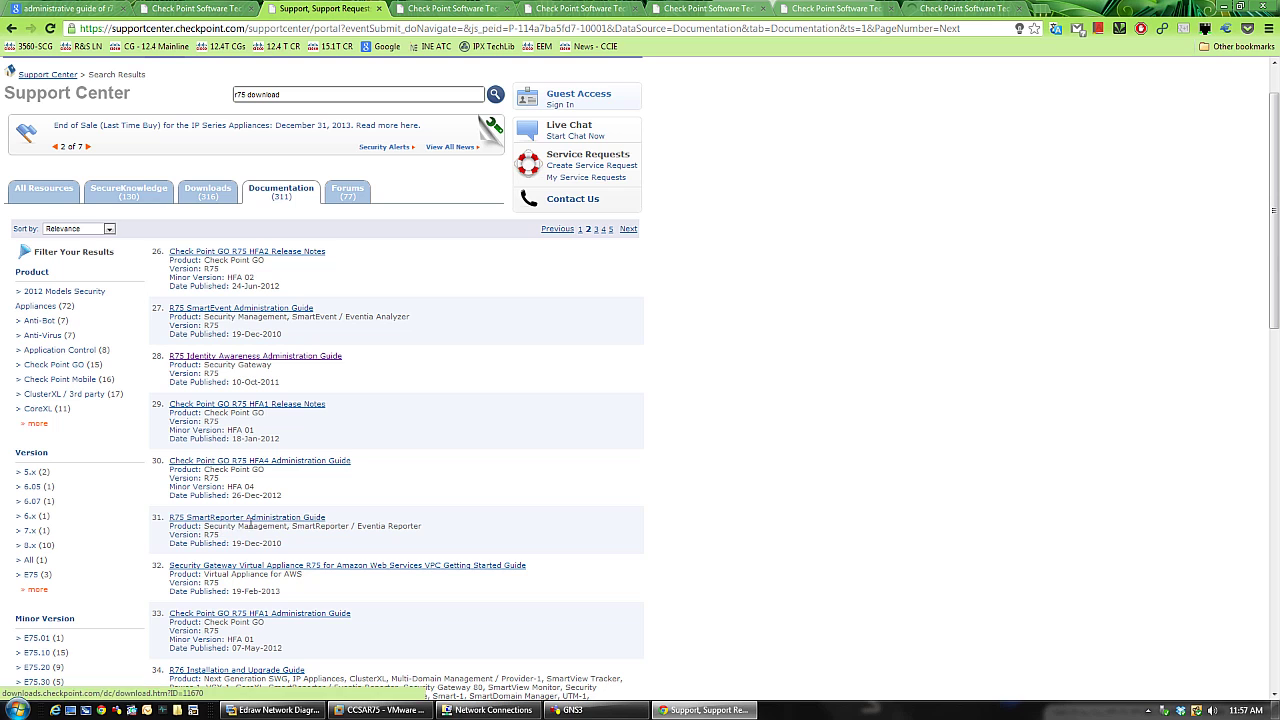
pyautogui.middleClick(295, 522)
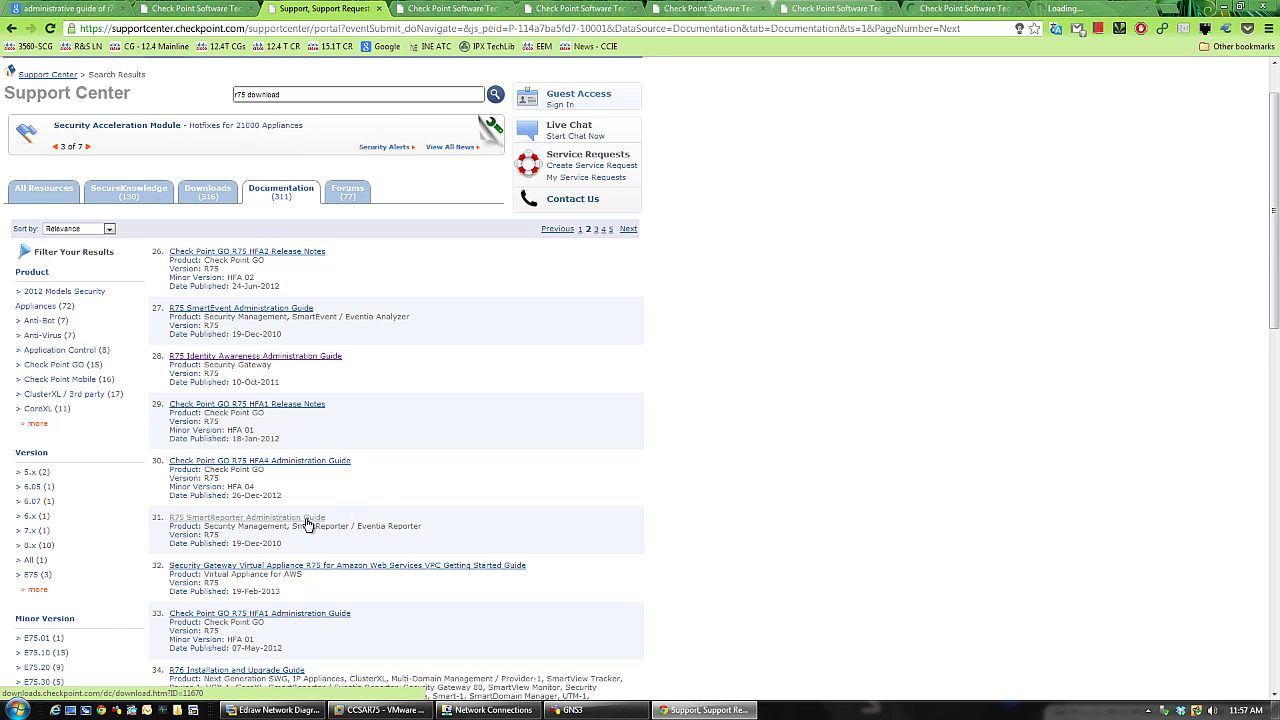
pyautogui.scroll(-1, 375, 500)
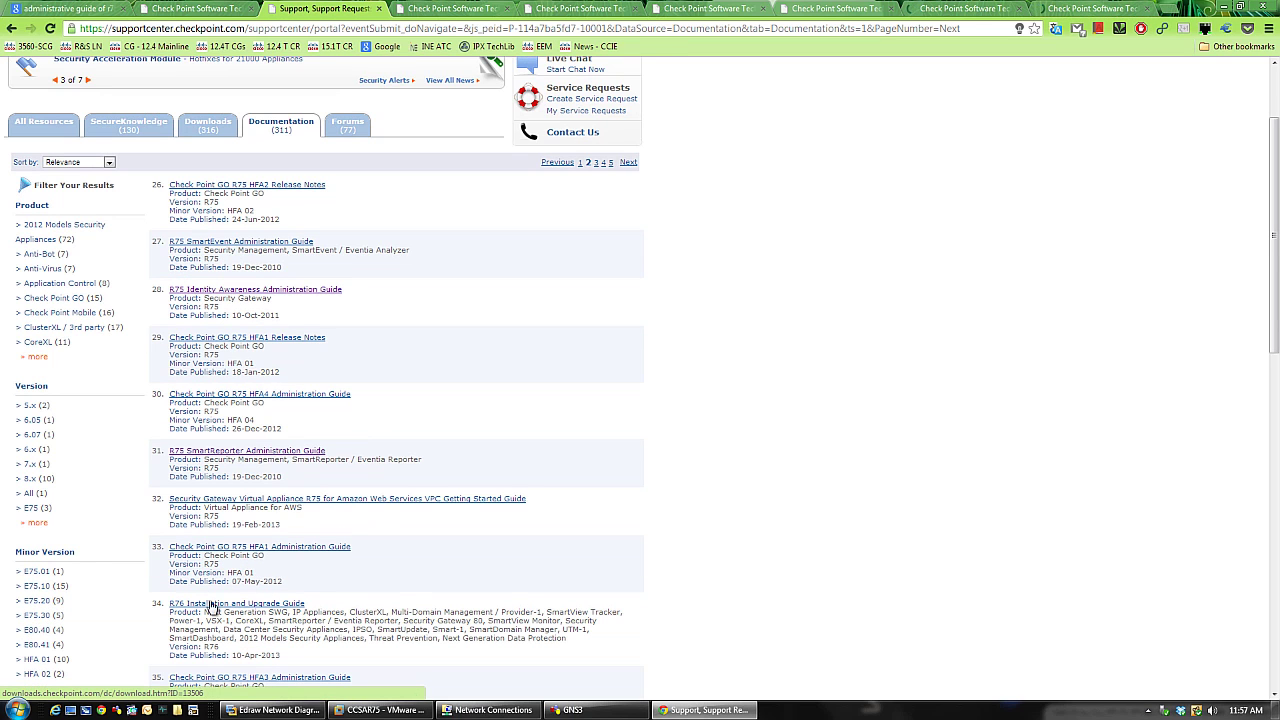
pyautogui.scroll(-1, 544, 576)
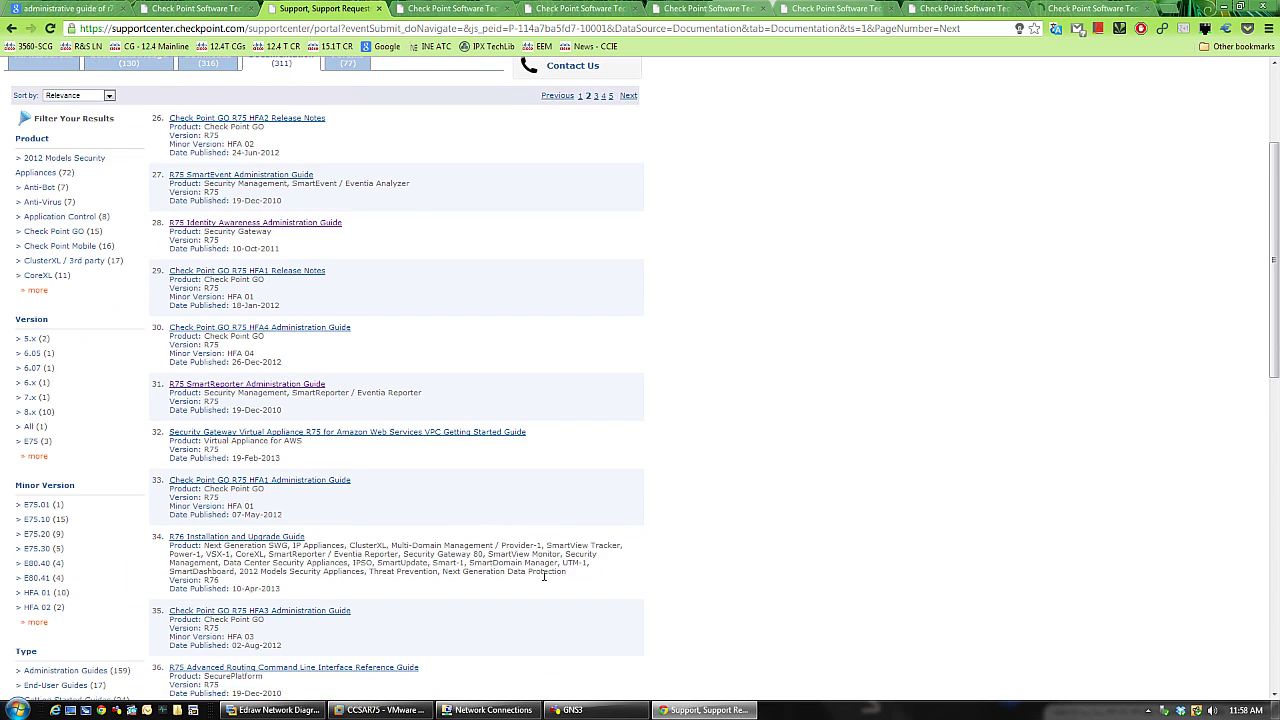
# - Open the R75 Performance Pack Administration Guide and scroll through the rest of page 2
pyautogui.scroll(-1, 544, 578)
pyautogui.scroll(-1, 545, 580)
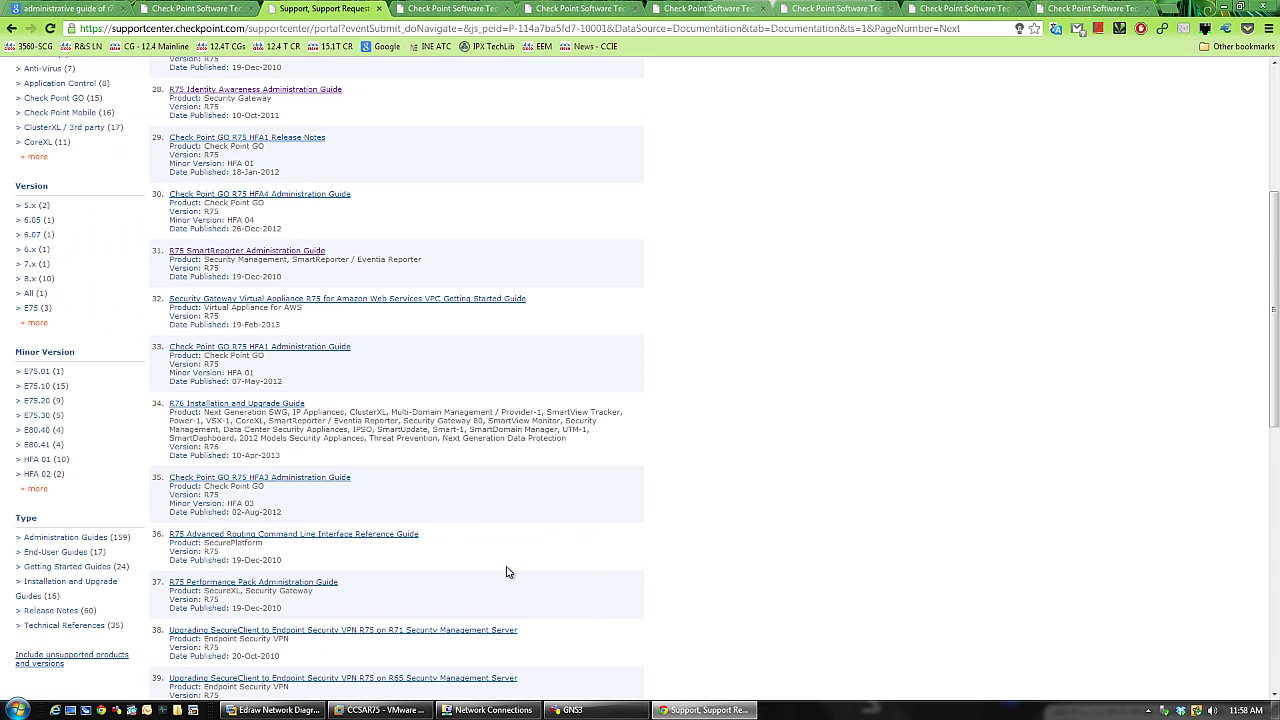
pyautogui.click(330, 584)
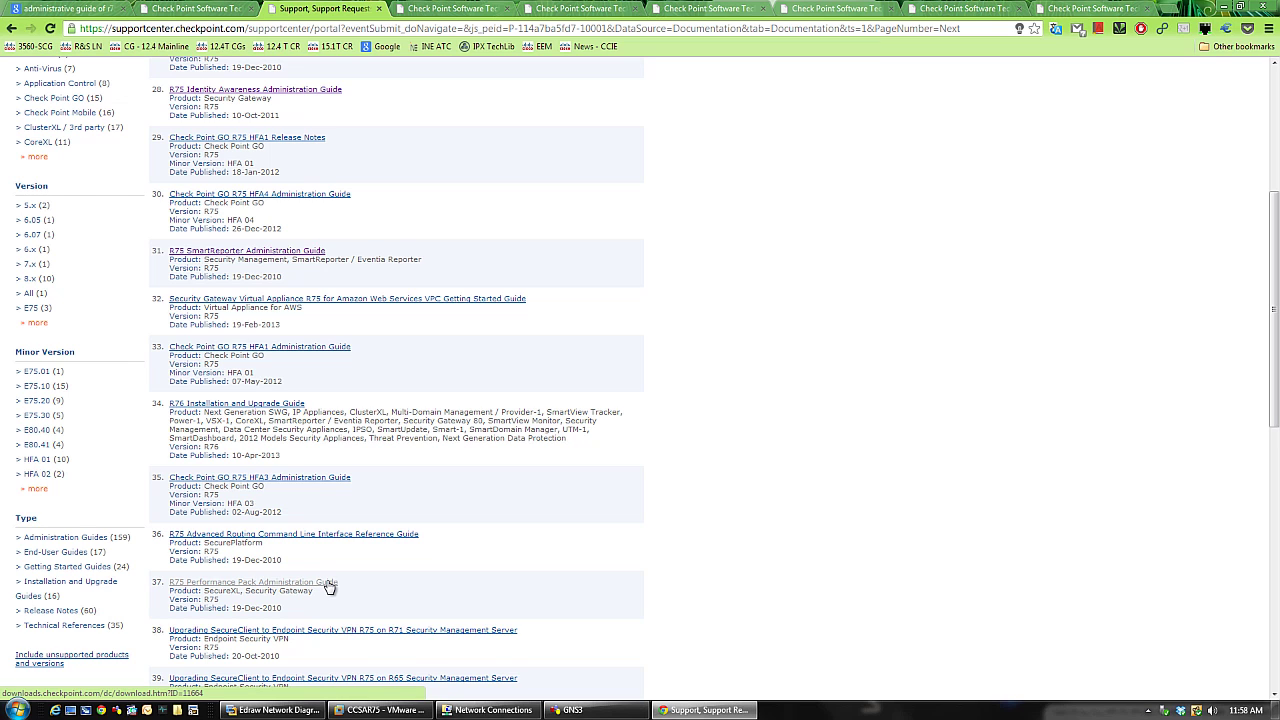
pyautogui.scroll(-1, 585, 534)
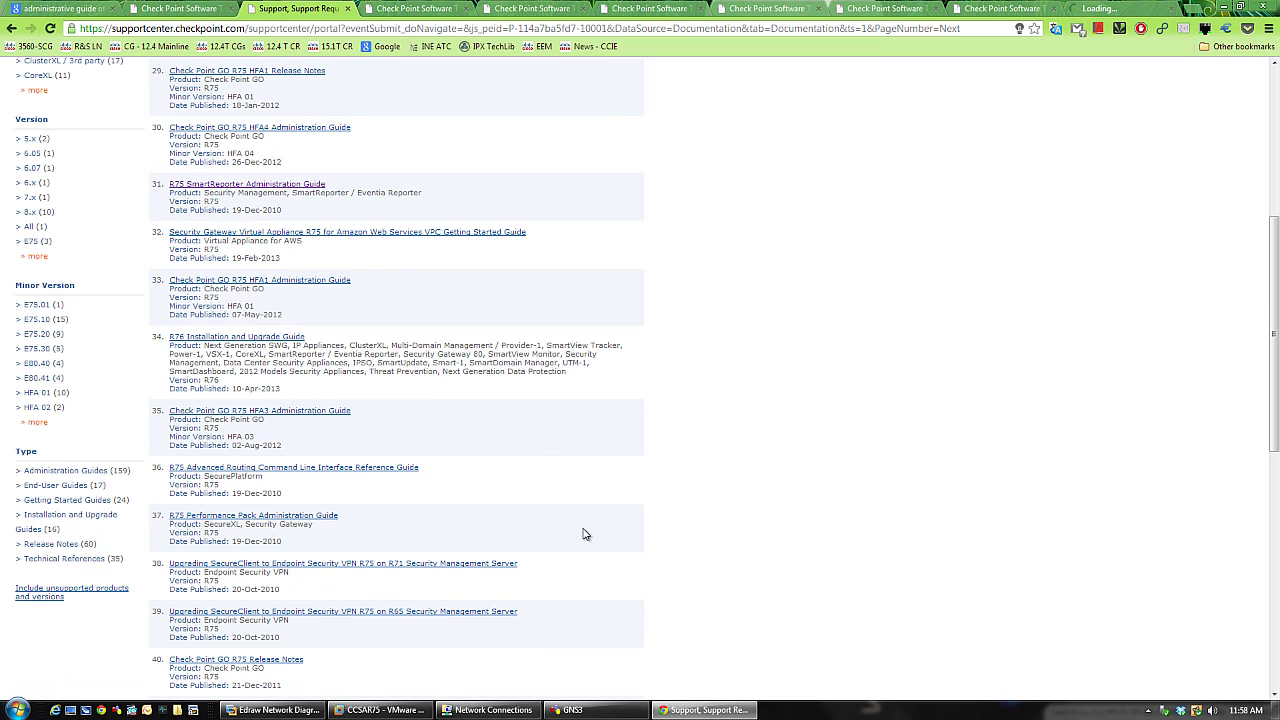
pyautogui.scroll(-1, 585, 534)
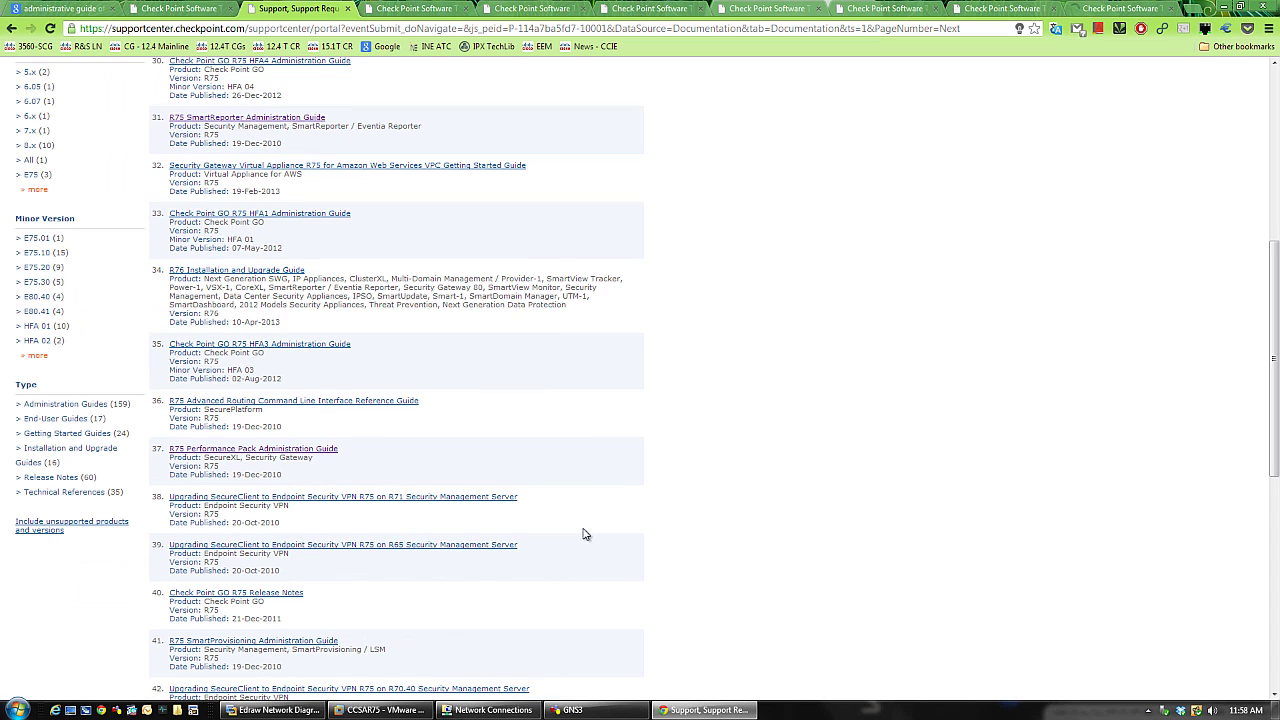
pyautogui.scroll(-1, 585, 534)
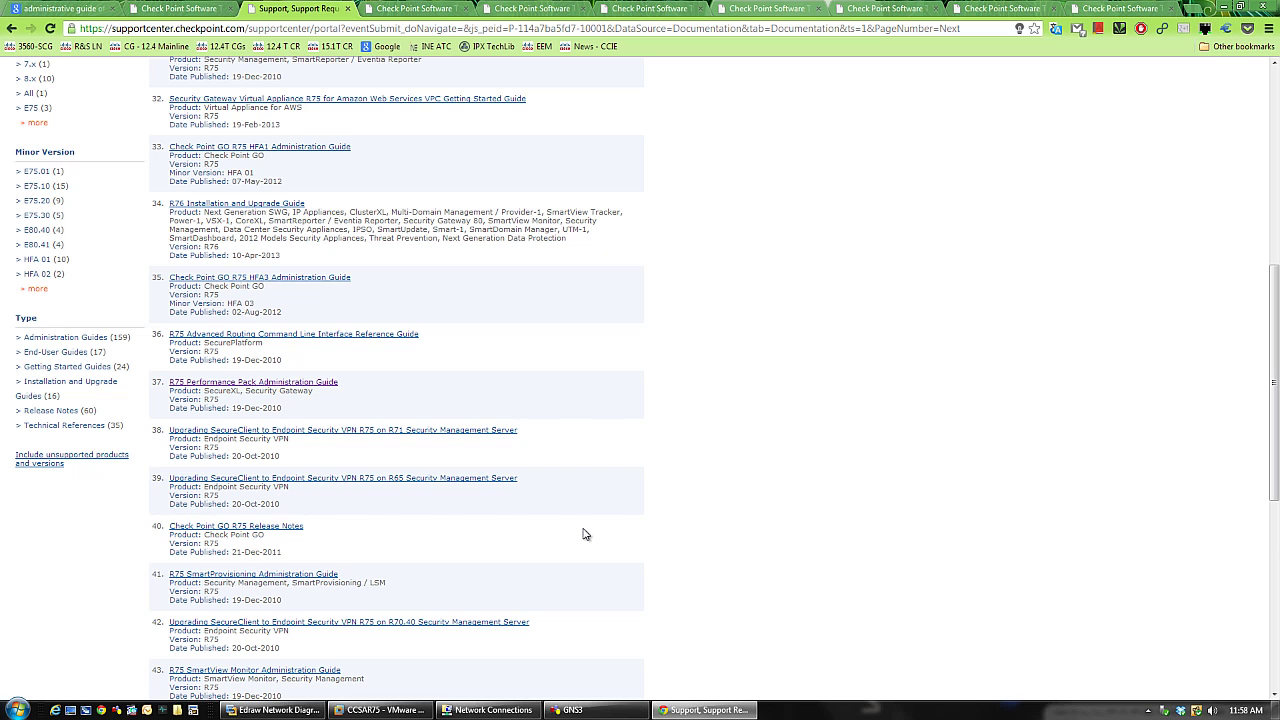
pyautogui.scroll(-6, 585, 534)
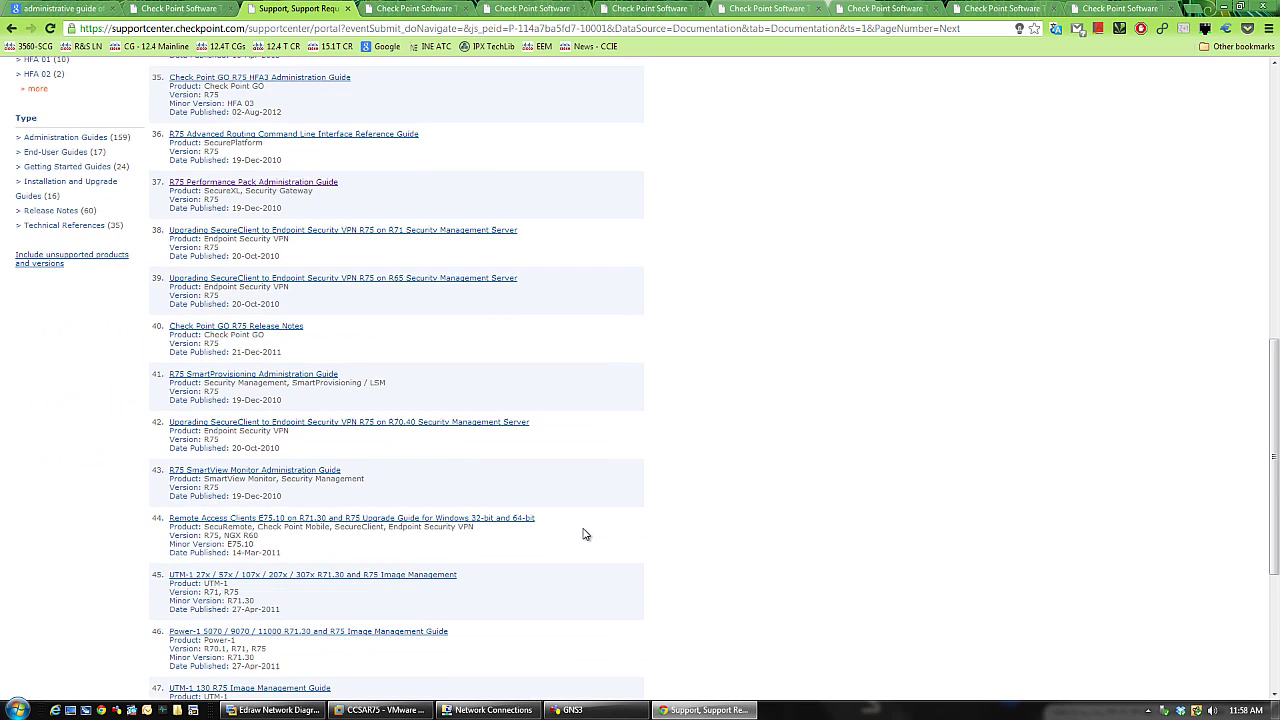
pyautogui.scroll(-1, 585, 534)
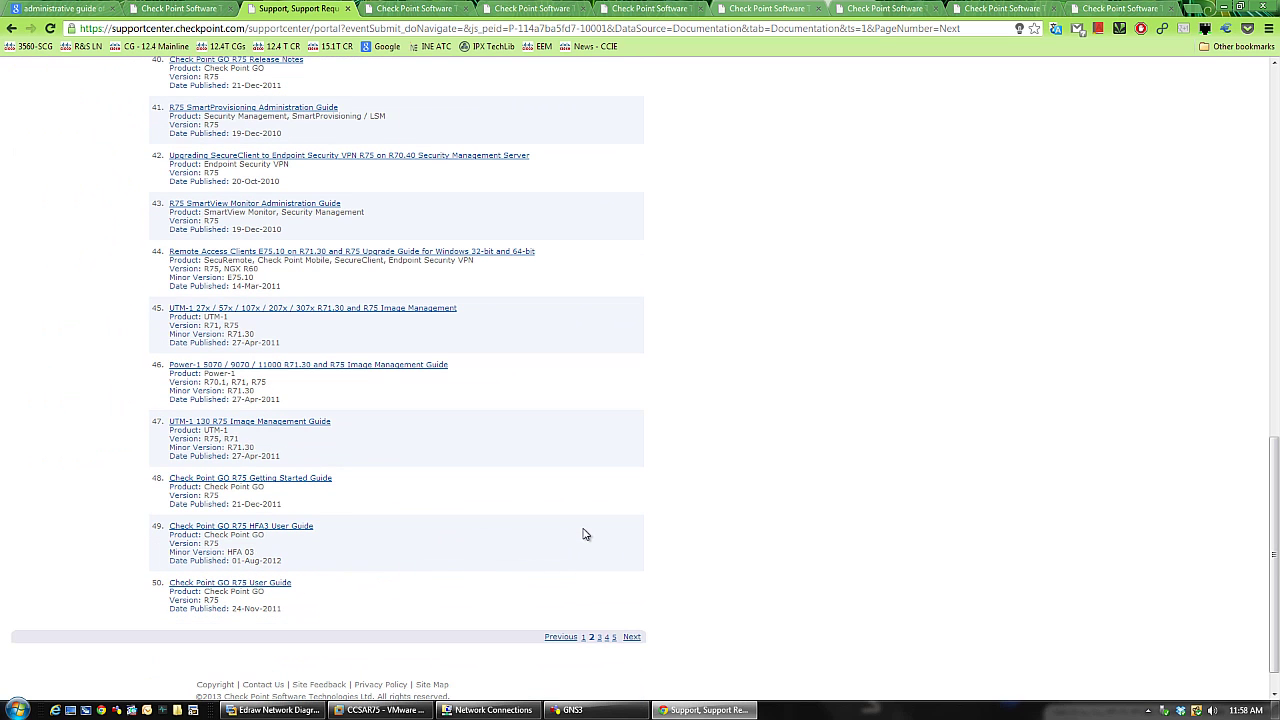
# - On results page 3 (items 51–72), open the R75 SmartEvent Intro Administration Guide in a background tab
pyautogui.click(599, 637)
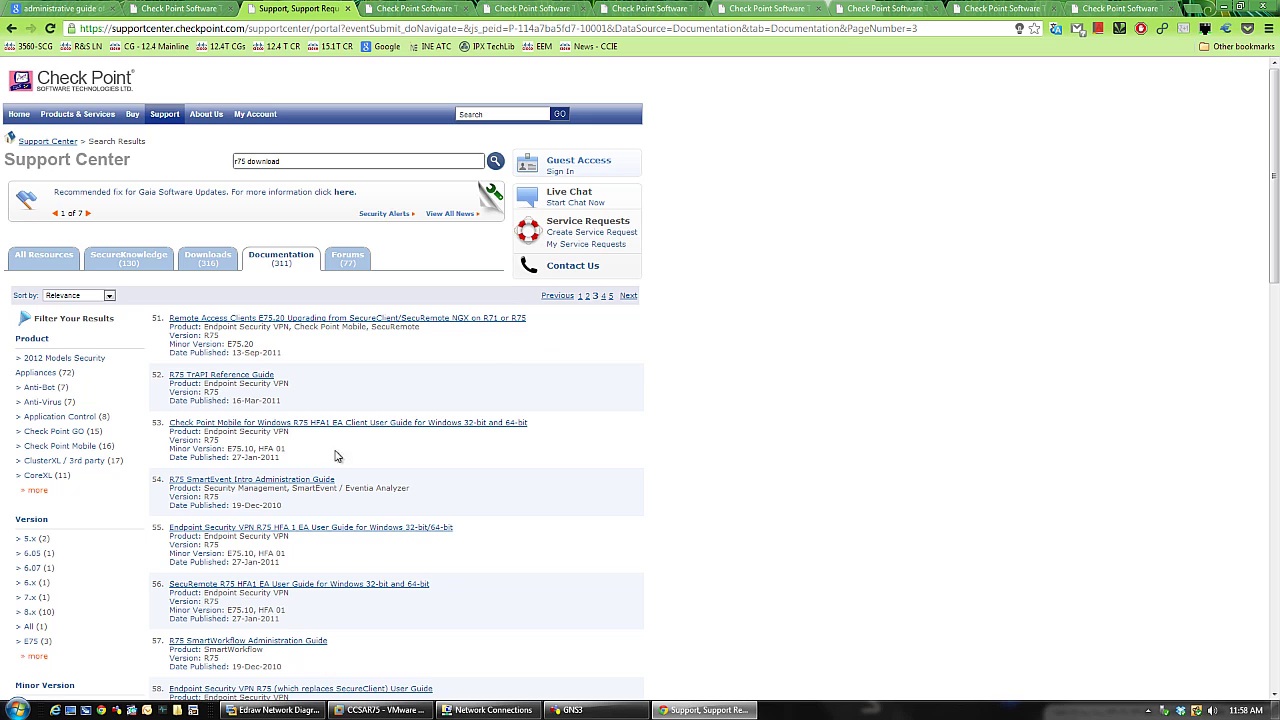
pyautogui.middleClick(300, 480)
pyautogui.scroll(-2, 526, 465)
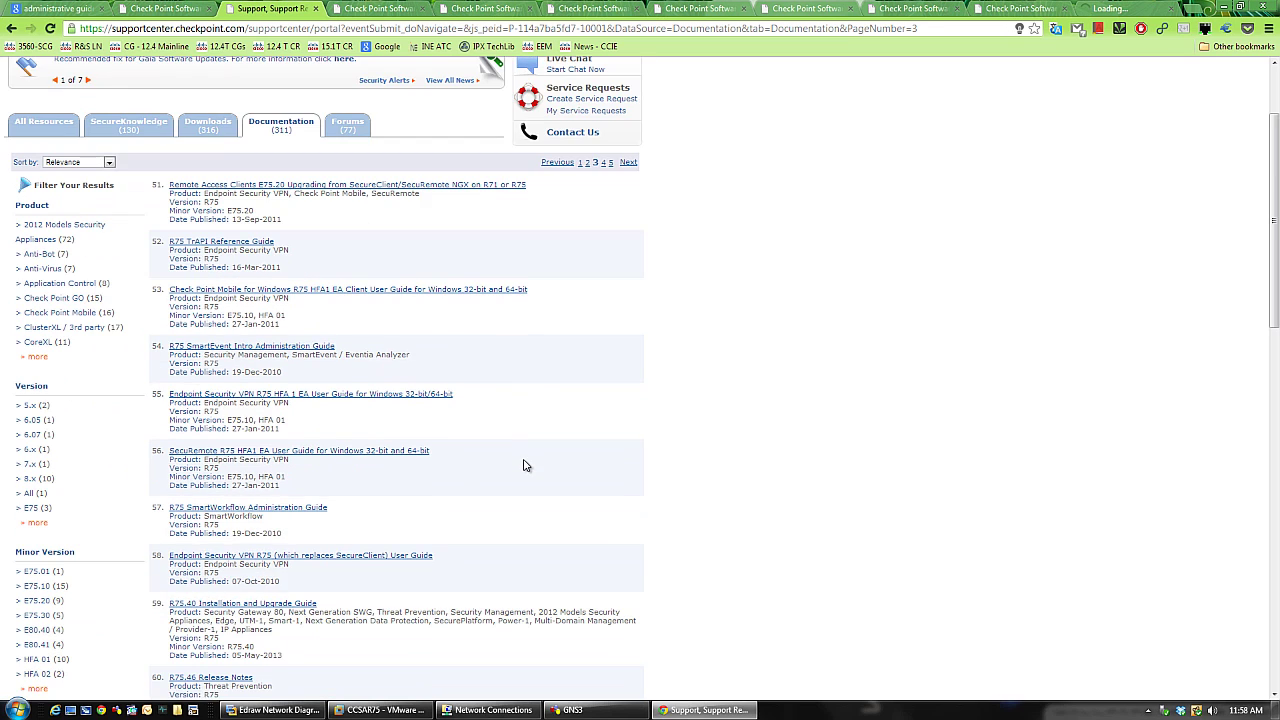
pyautogui.scroll(-5, 526, 465)
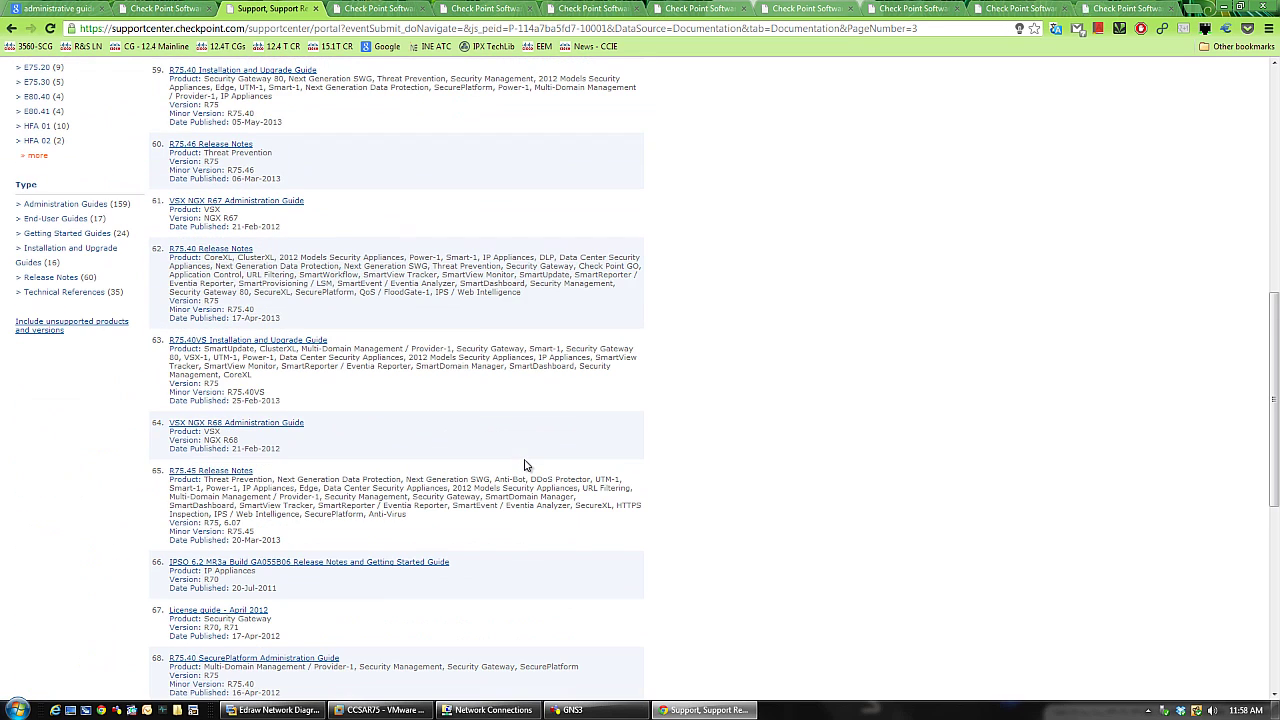
pyautogui.scroll(-2, 526, 465)
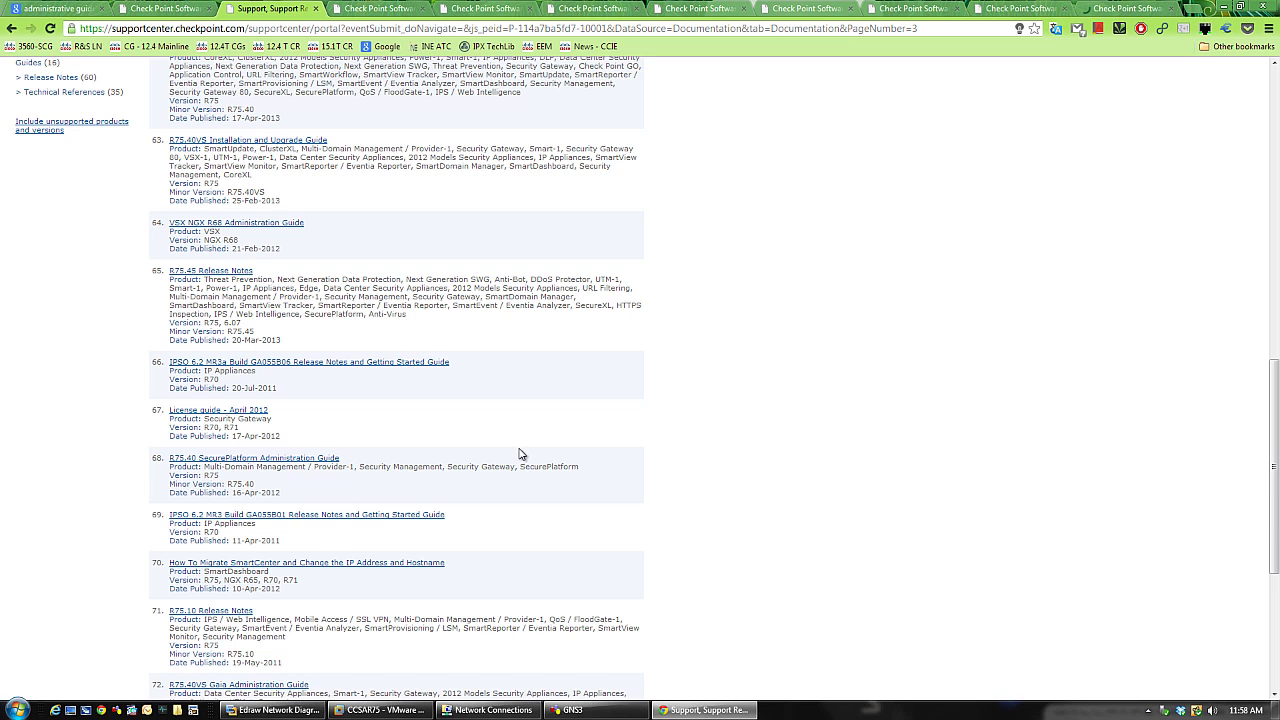
# - Skim the R75 Installation and Upgrade Guide PDF by dragging its scrollbar
pyautogui.click(378, 8)
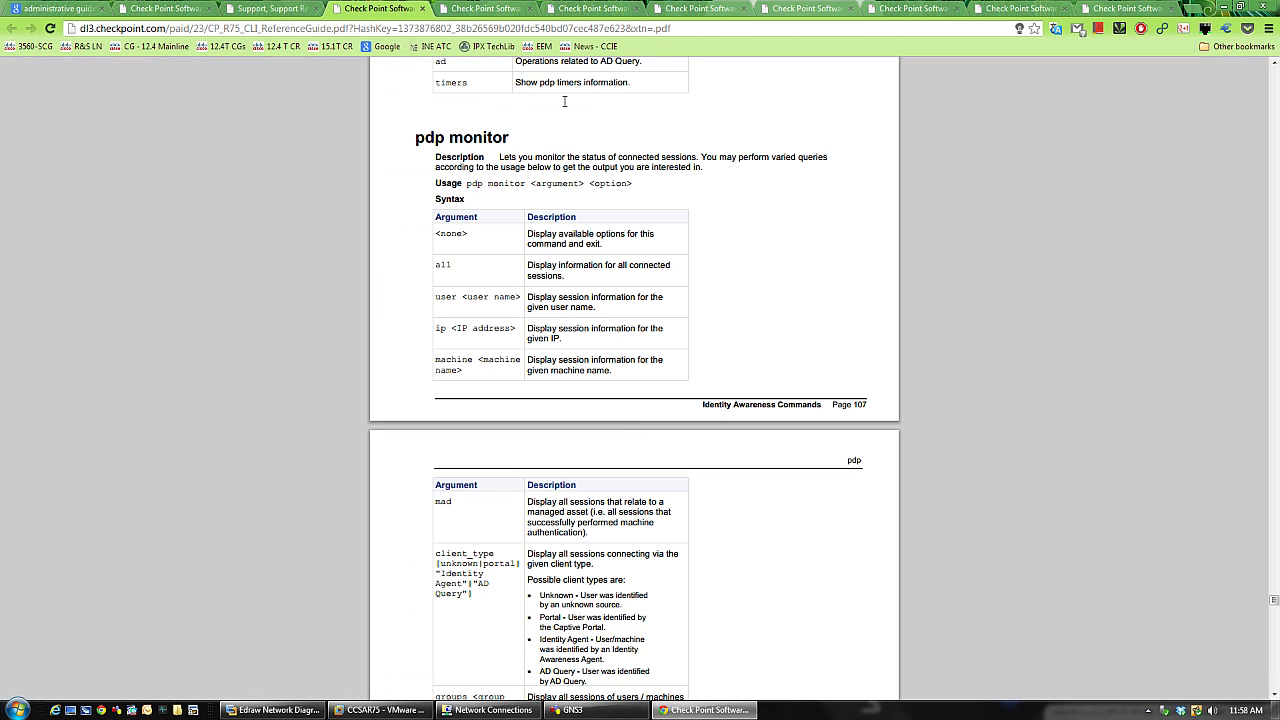
pyautogui.hotkey('ctrl', 'Tab')
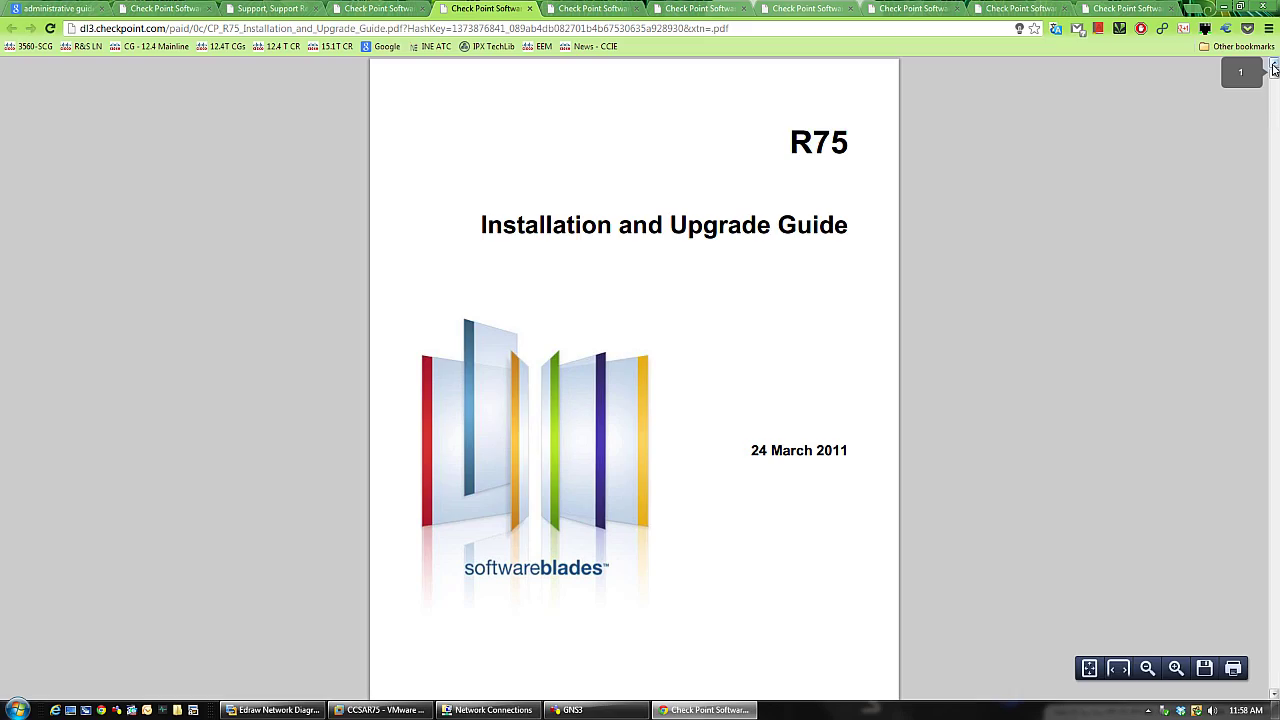
pyautogui.moveTo(1274, 72)
pyautogui.mouseDown()
pyautogui.moveTo(1270, 670)
pyautogui.moveTo(1255, 313)
pyautogui.moveTo(1272, 62)
pyautogui.mouseUp()
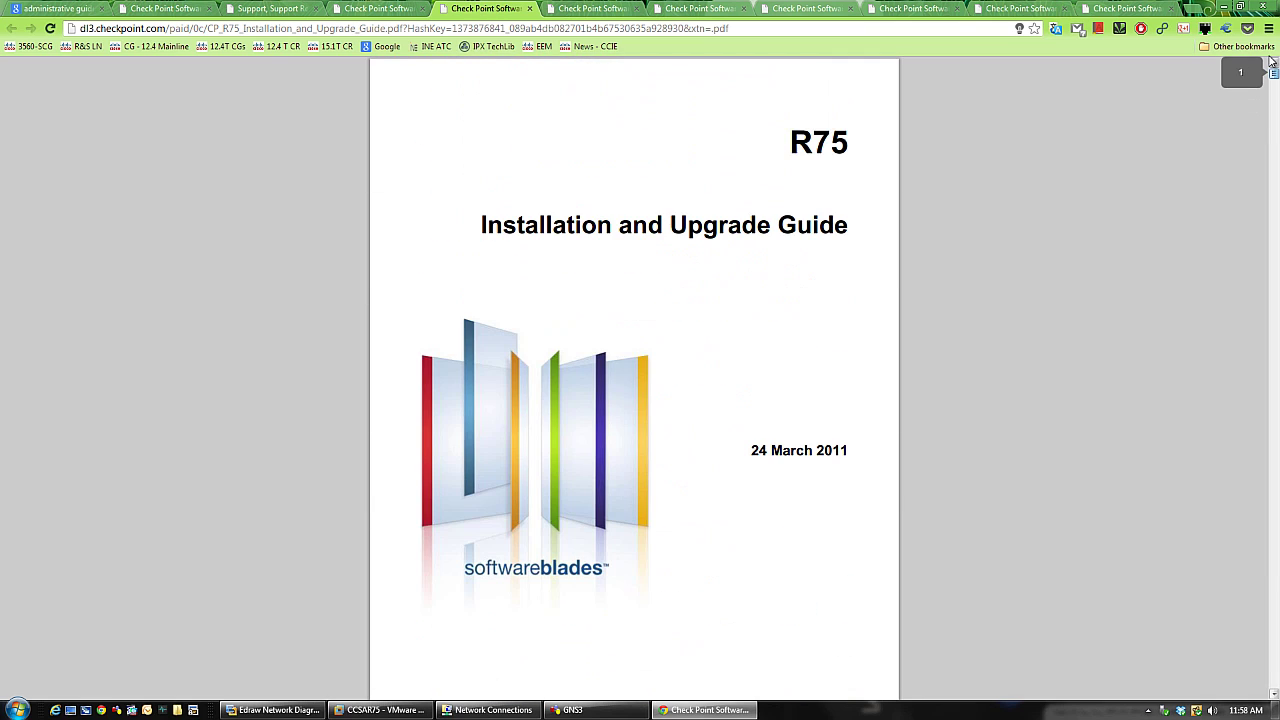
# - Skim the SecurePlatform Administration Guide PDF, then bring up the R75 Firewall Admin Guide
pyautogui.click(590, 9)
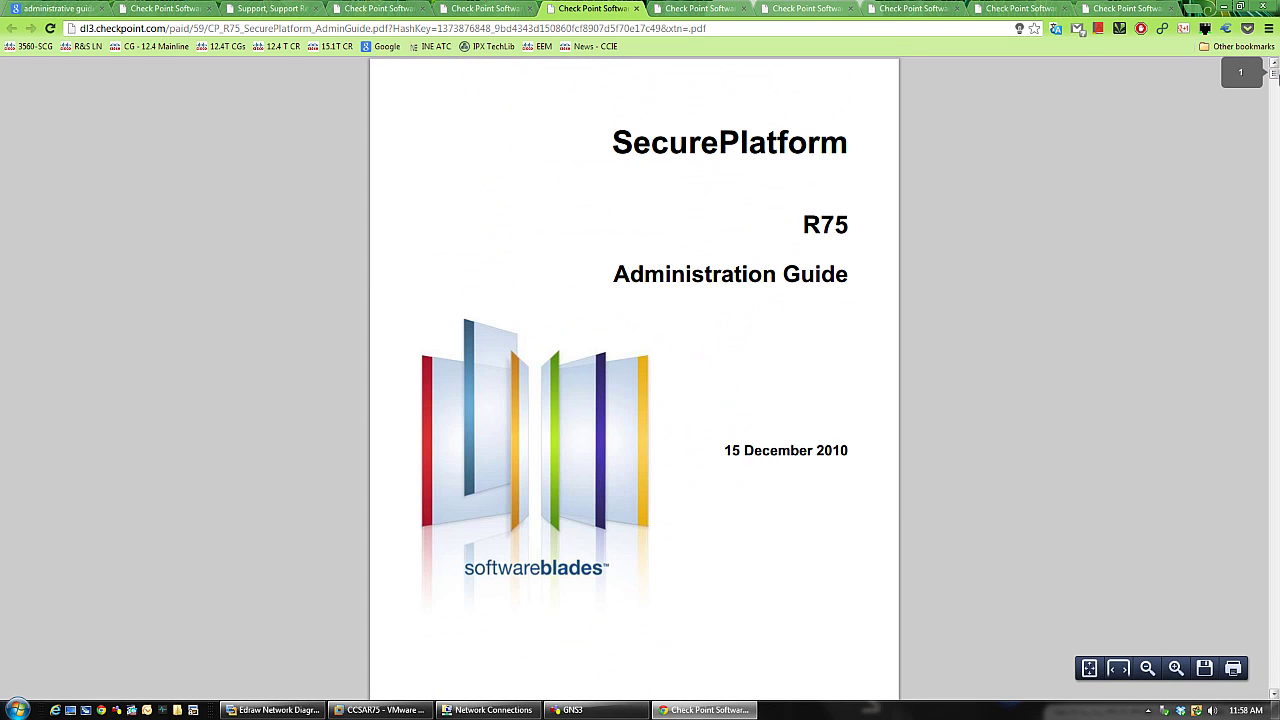
pyautogui.moveTo(1274, 73); pyautogui.dragTo(1274, 324)
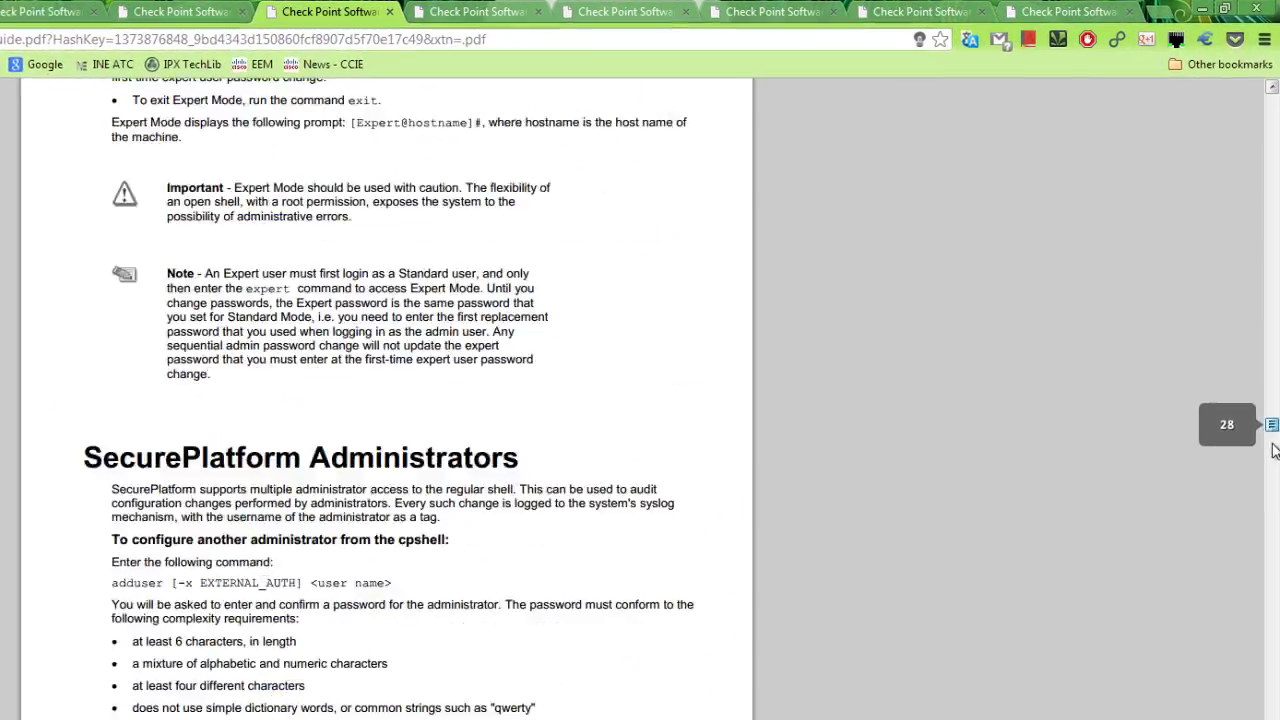
pyautogui.moveTo(1274, 448); pyautogui.dragTo(1258, 100)
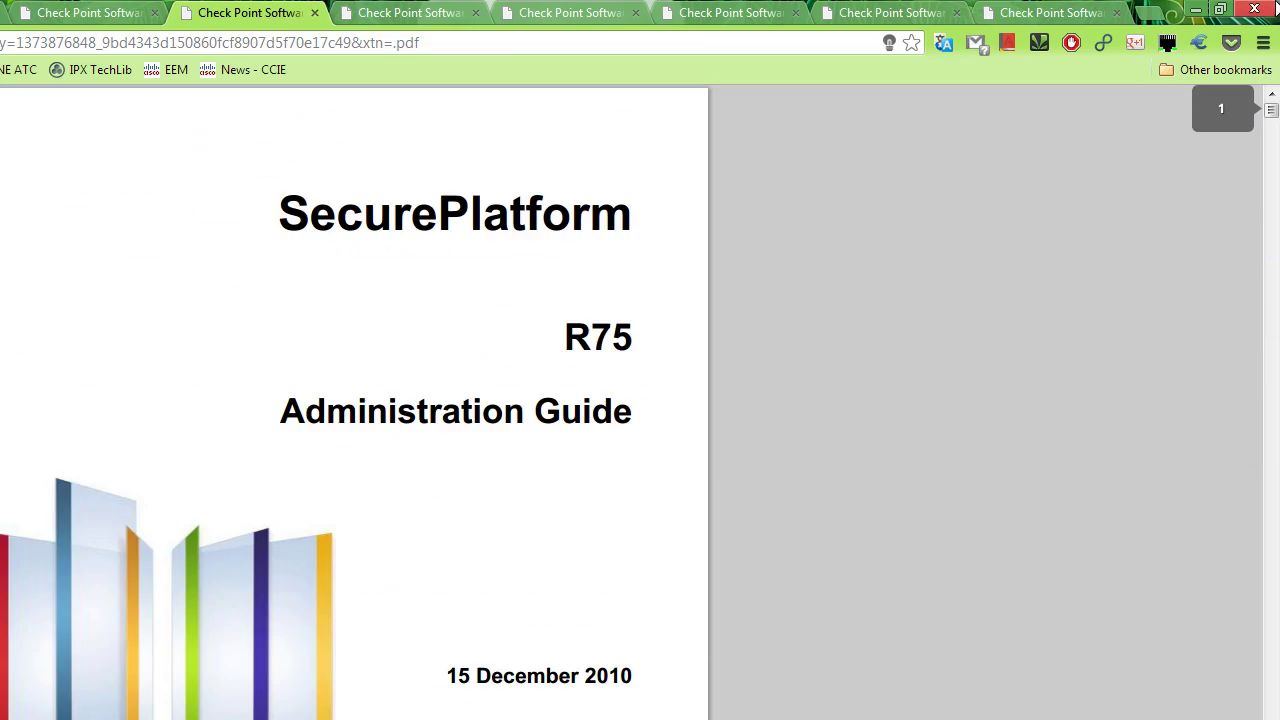
pyautogui.scroll(-10, 354, 520)
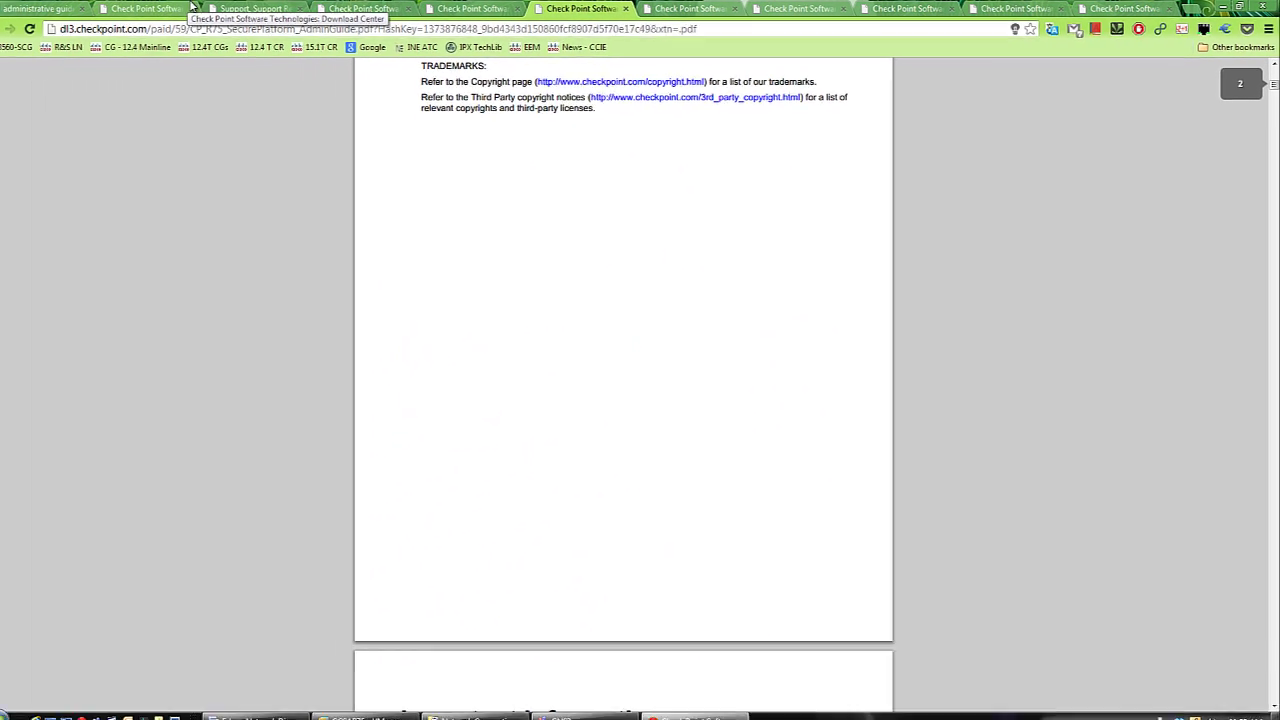
pyautogui.click(191, 8)
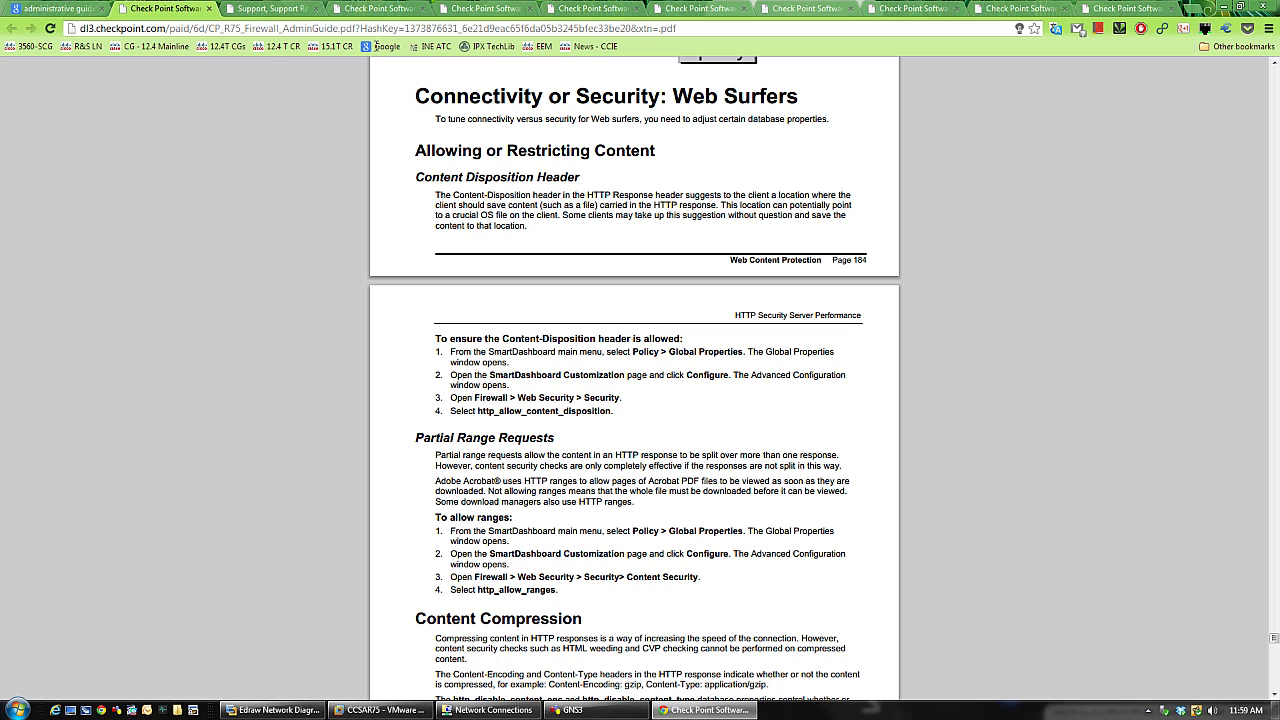
# - Save the CP_R75_Firewall_AdminGuide PDF to the Downloads folder
pyautogui.moveTo(1205, 668)
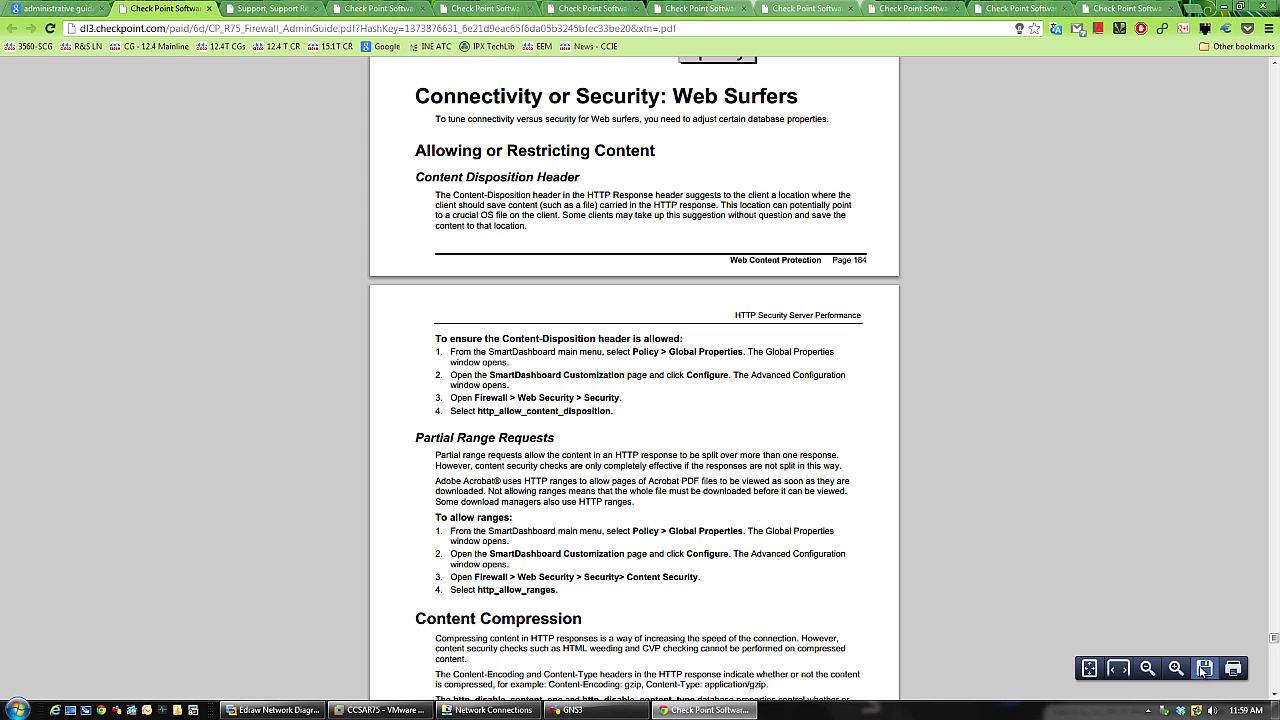
pyautogui.click(1205, 668)
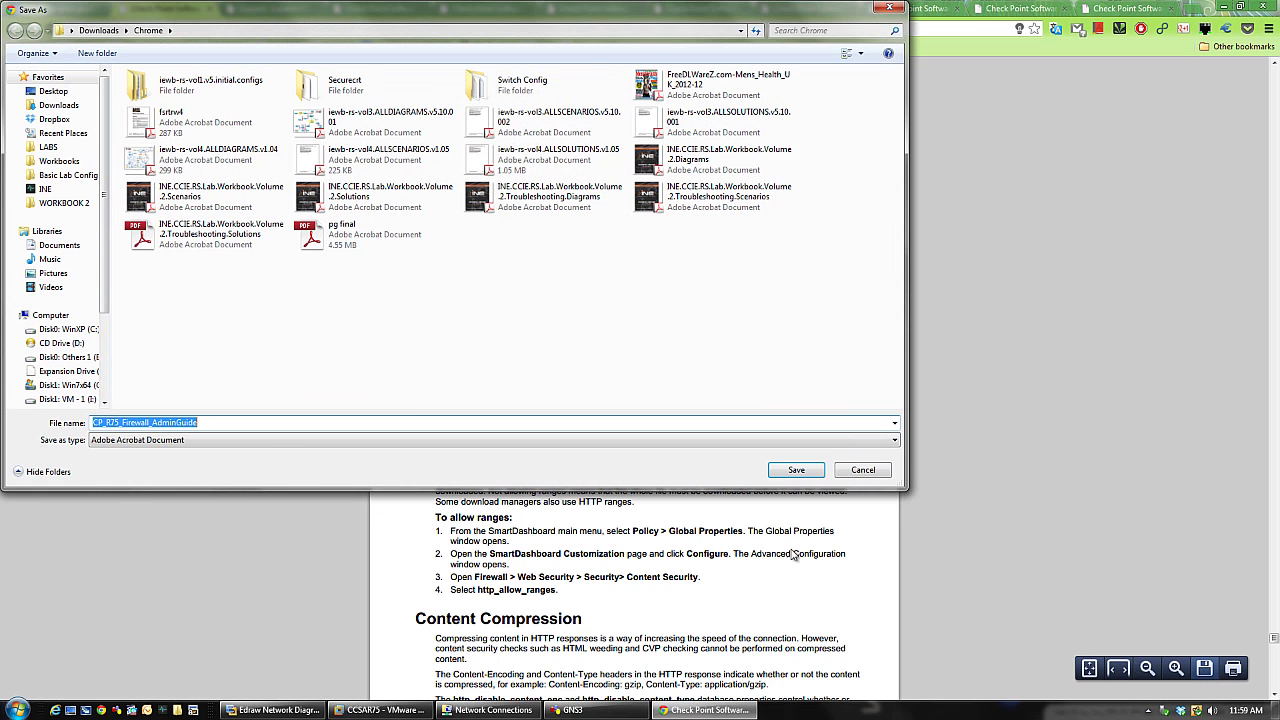
pyautogui.click(791, 466)
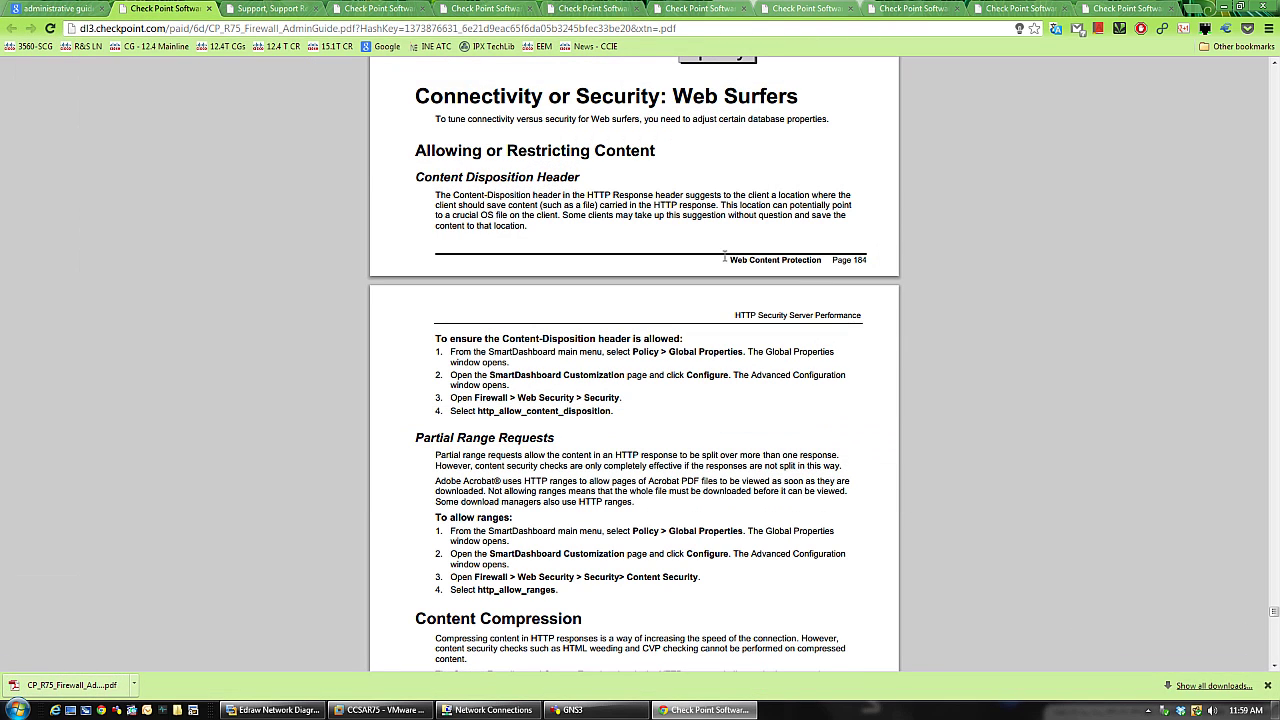
# - Close the documentation list, every guide PDF and the Google results, shutting Chrome
pyautogui.click(290, 9)
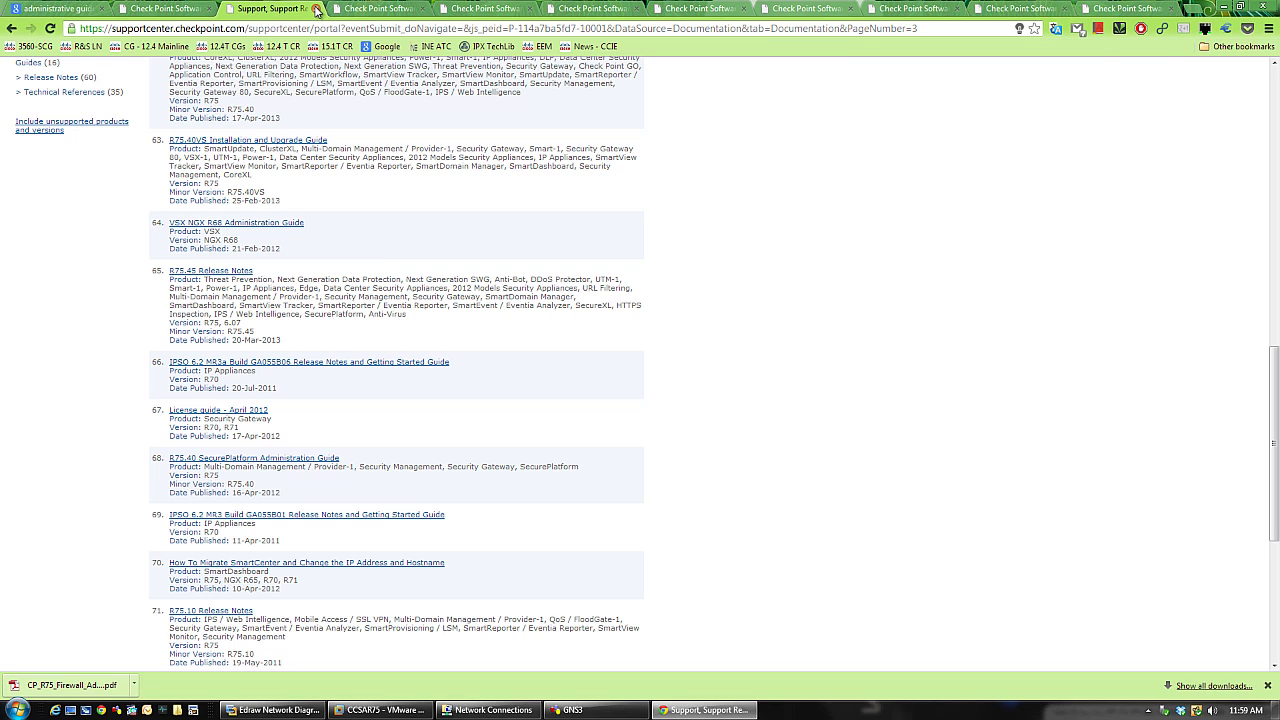
pyautogui.click(316, 9)
pyautogui.click(316, 9)
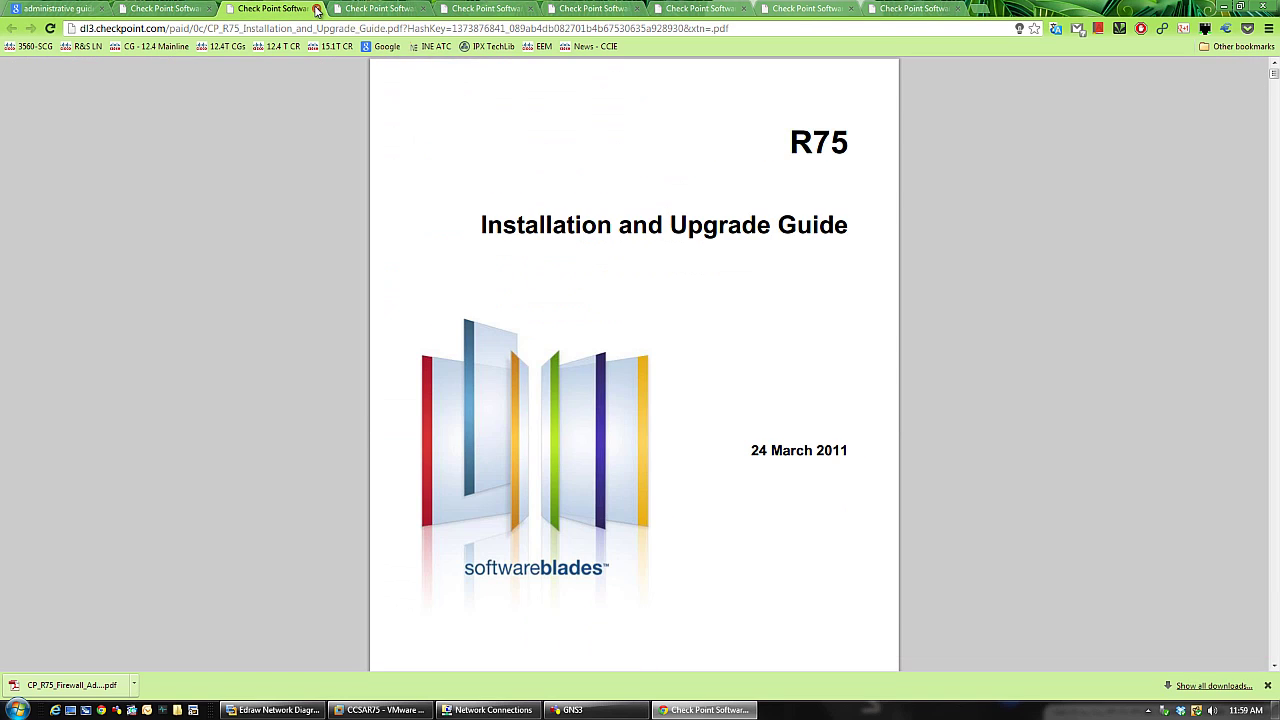
pyautogui.click(316, 9)
pyautogui.click(316, 9)
pyautogui.click(316, 9)
pyautogui.click(316, 9)
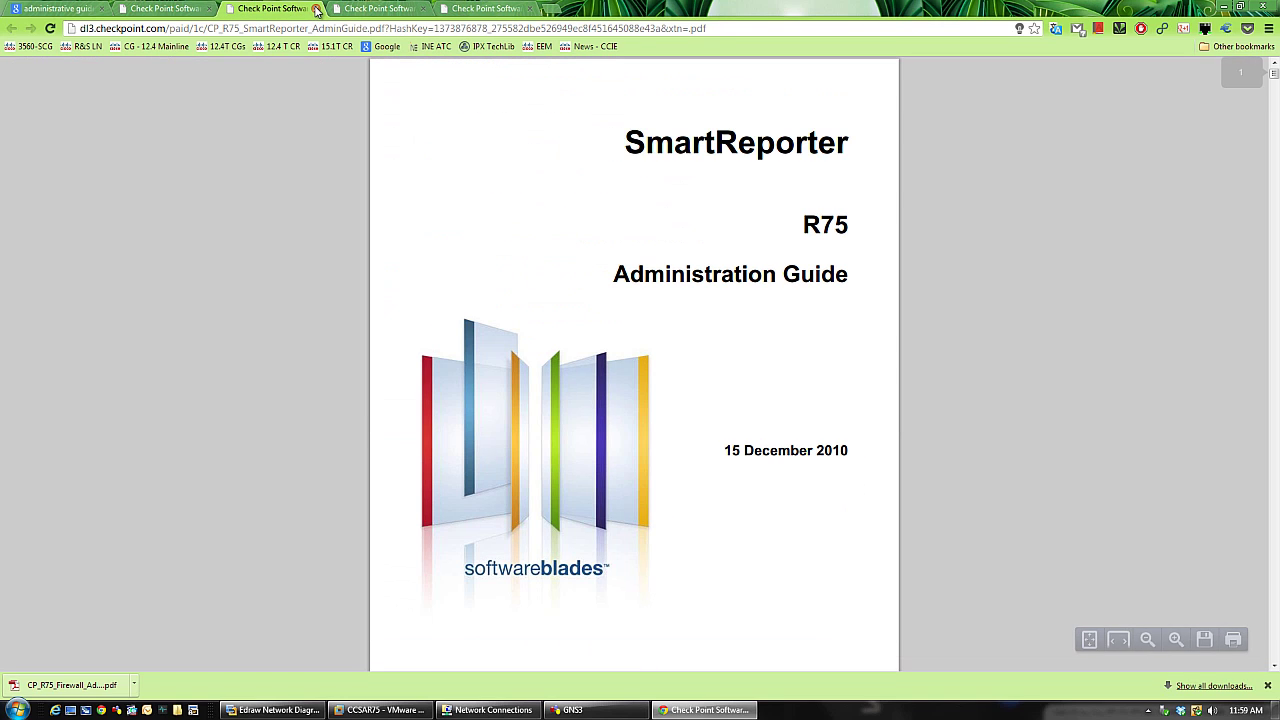
pyautogui.click(316, 9)
pyautogui.click(316, 9)
pyautogui.click(316, 9)
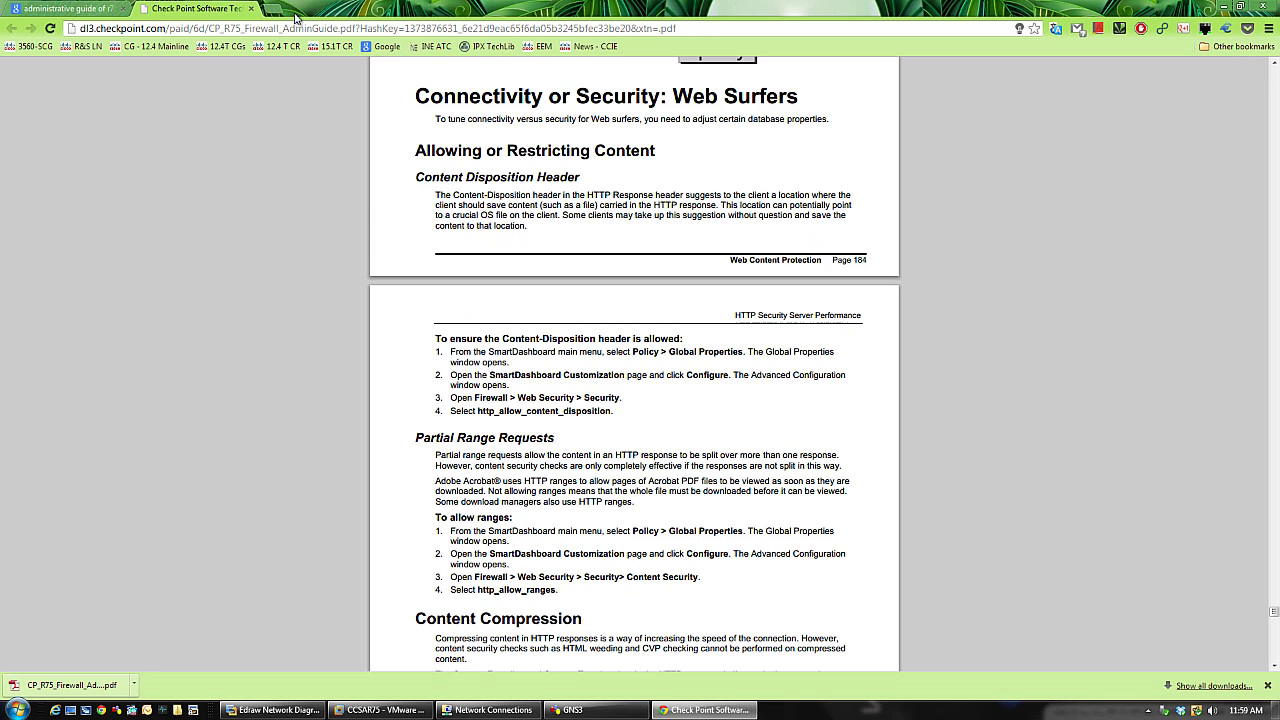
pyautogui.click(209, 9)
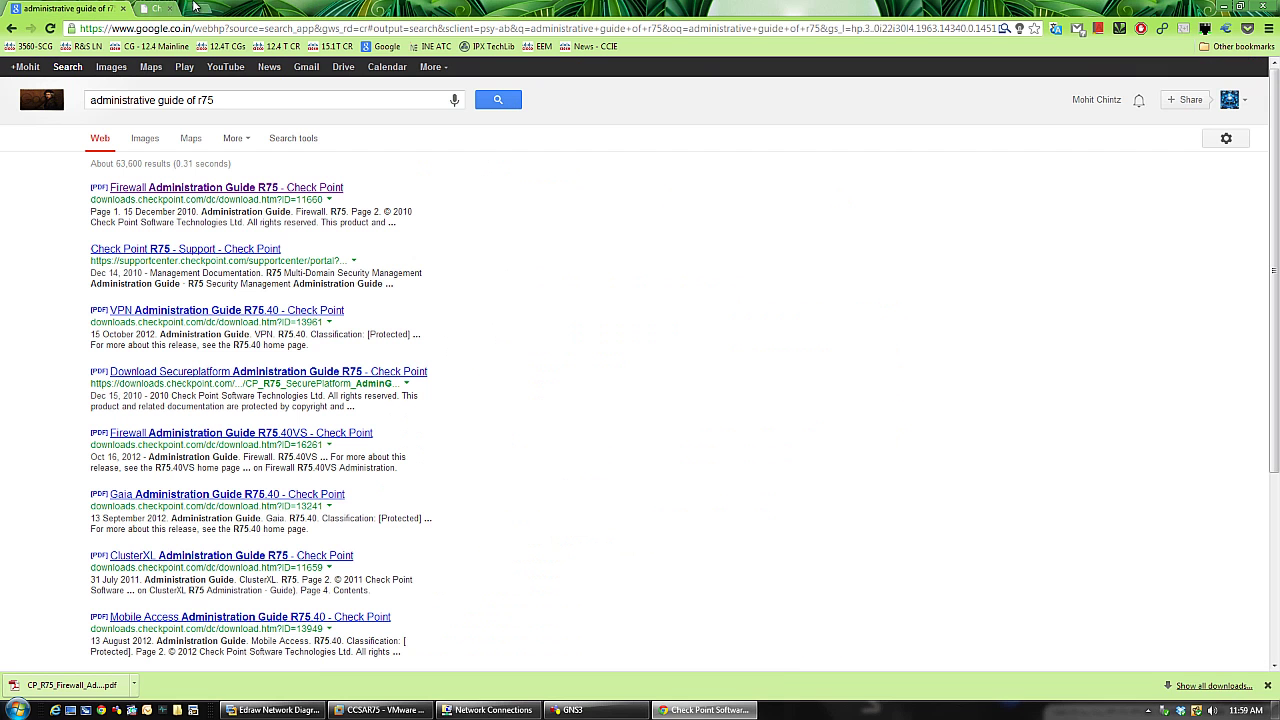
pyautogui.click(124, 9)
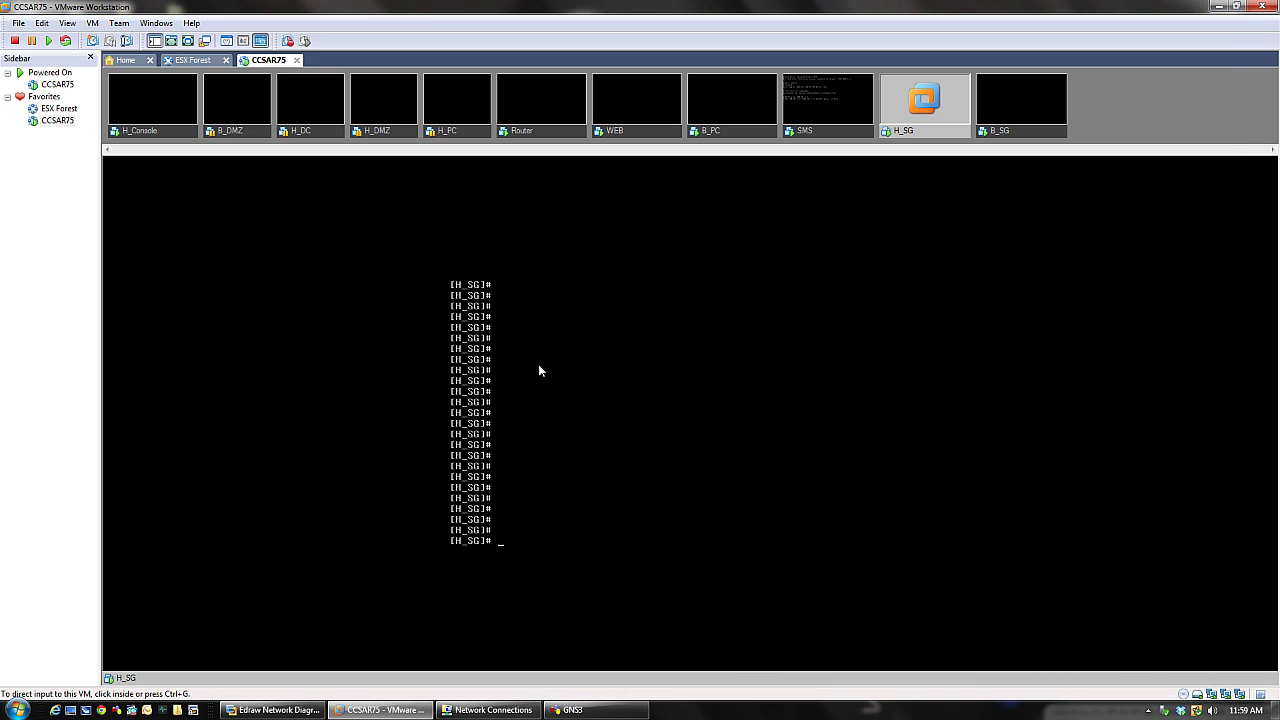
# - Run the expert command on the H_SG console, correcting the 'expoer' typo
pyautogui.click(540, 368)
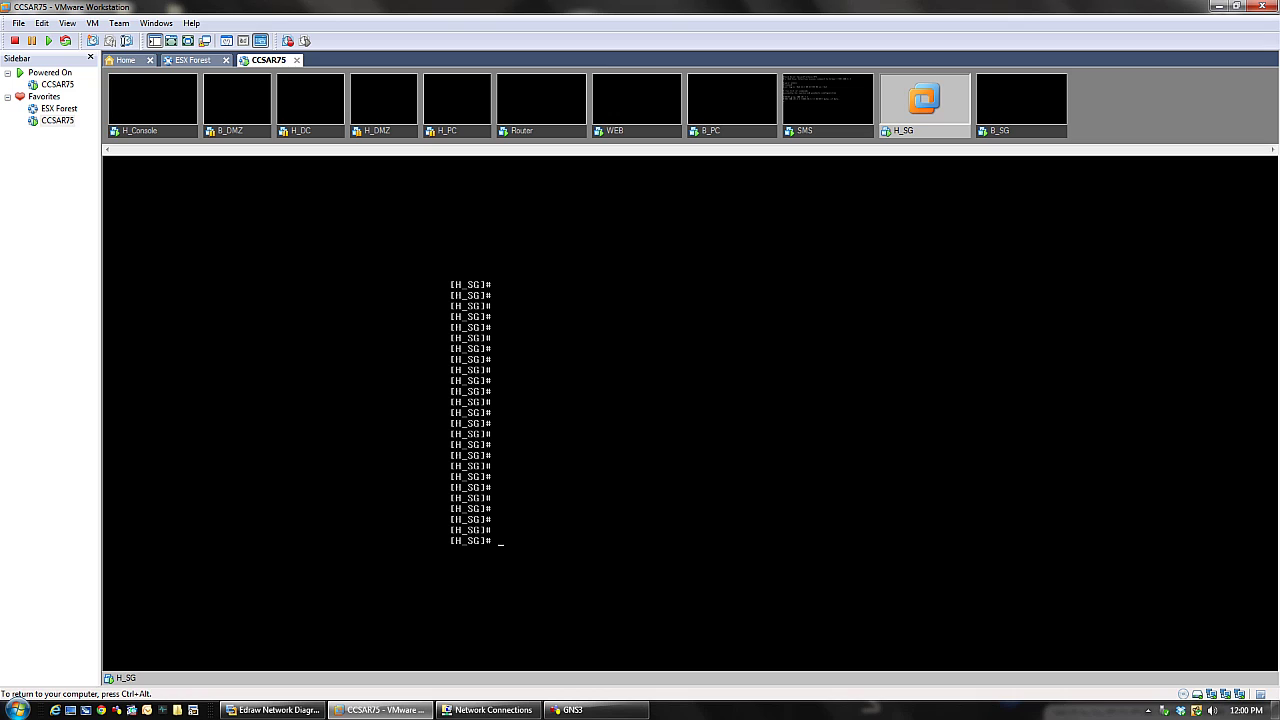
pyautogui.write('expoer')
pyautogui.press('BackSpace')
pyautogui.press('BackSpace')
pyautogui.press('BackSpace')
pyautogui.write('ert')
pyautogui.press('Return')
pyautogui.press('Return')
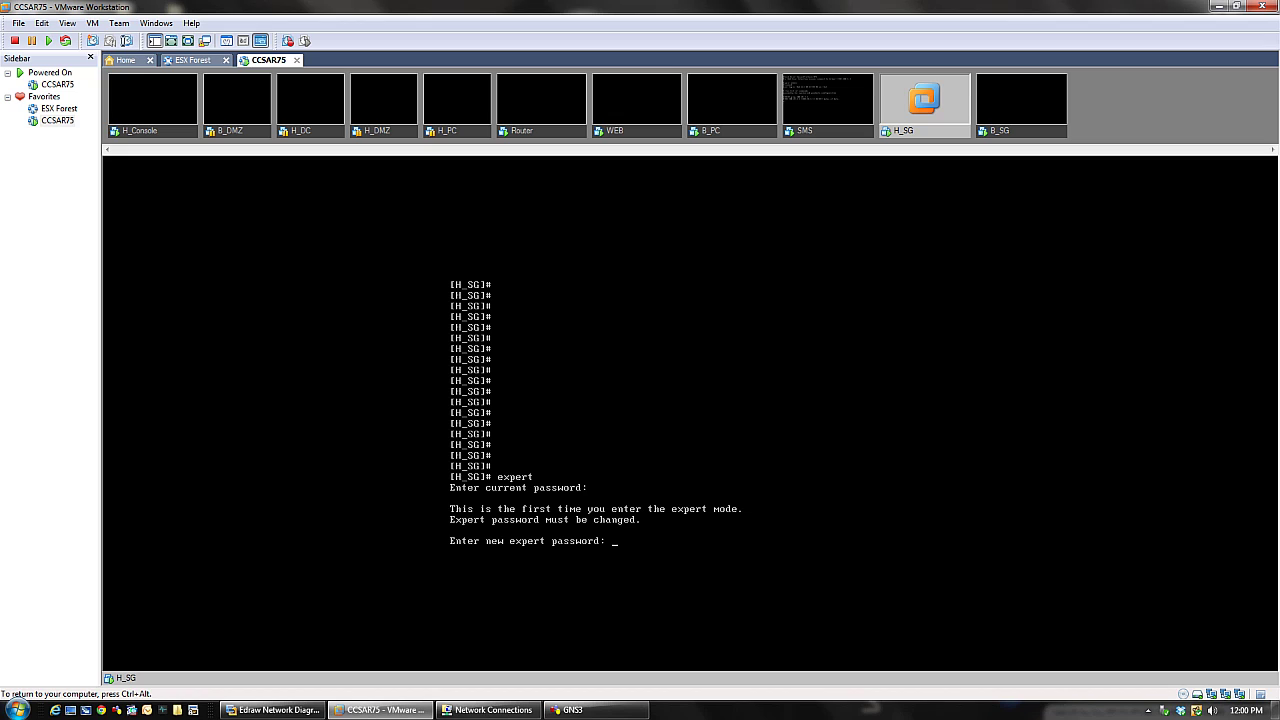
# - Enter and confirm the new expert password to reach the Expert@H_SG prompt
pyautogui.press('Return')
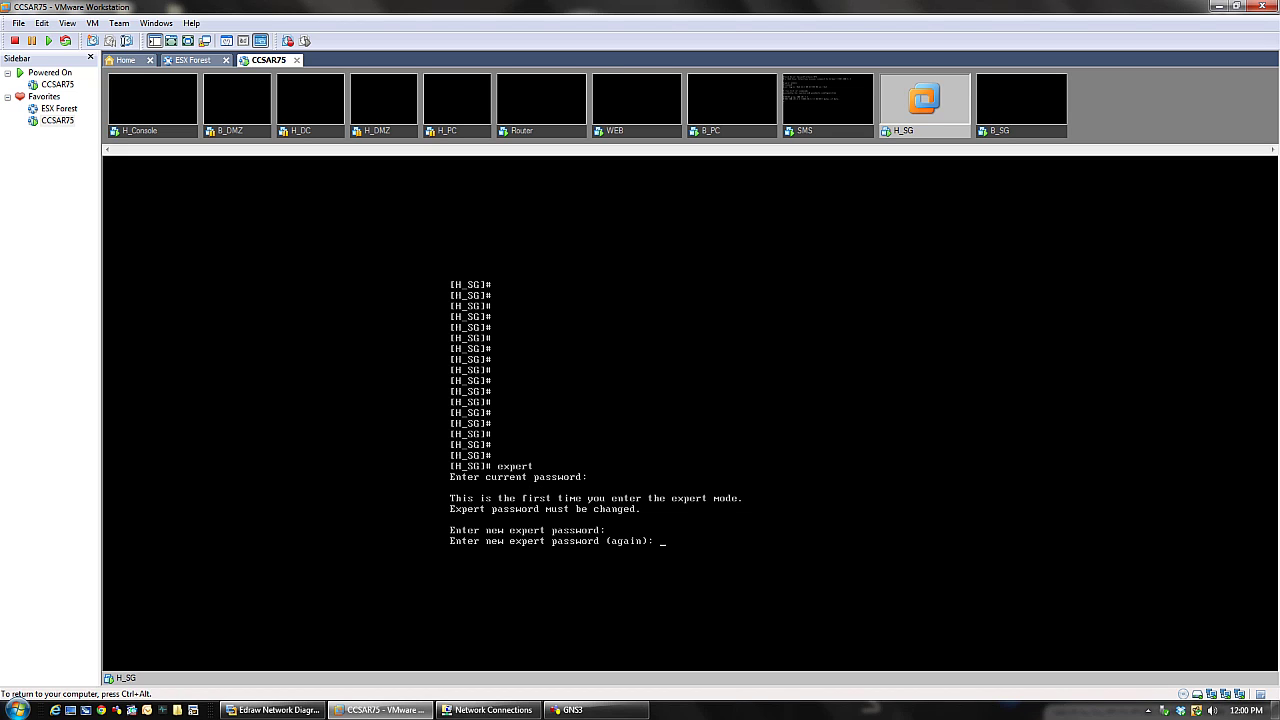
pyautogui.press('Return')
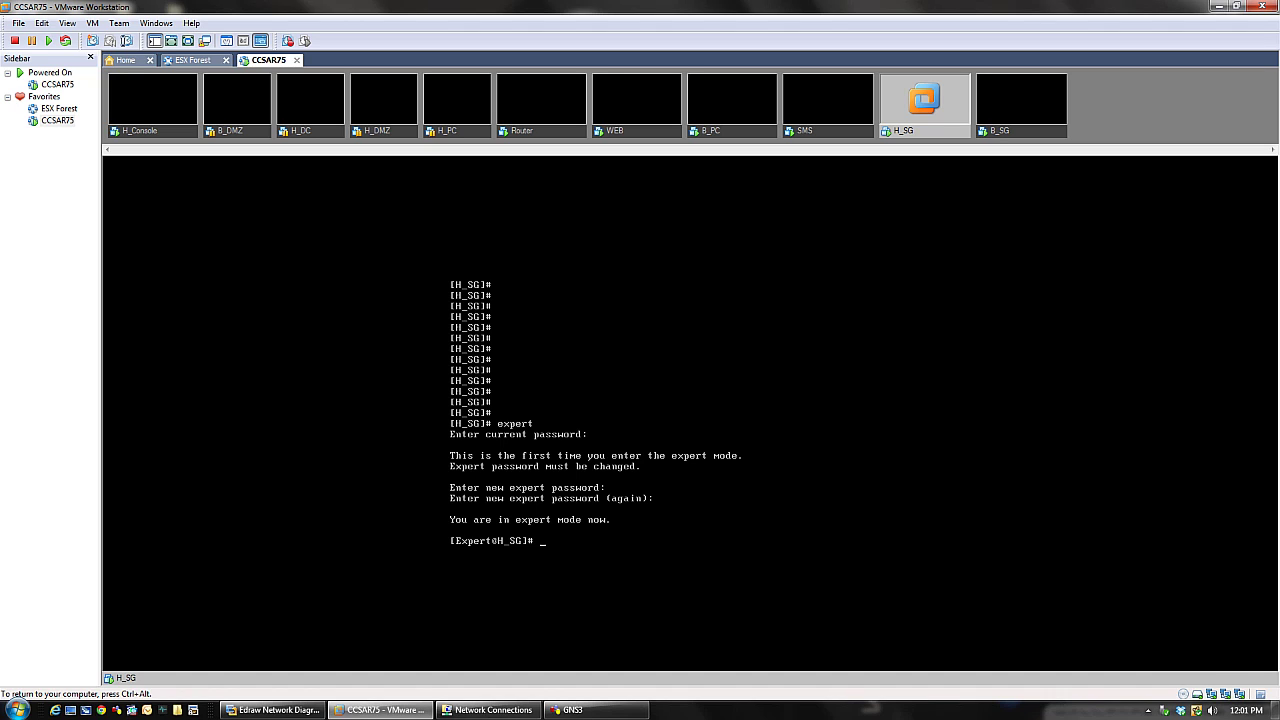
# - Run tcpdump -i eth0 on H_SG, stop it with Ctrl+C, and release input from the VM
pyautogui.write('tcpdump')
pyautogui.write('-i eth0')
pyautogui.press('Return')
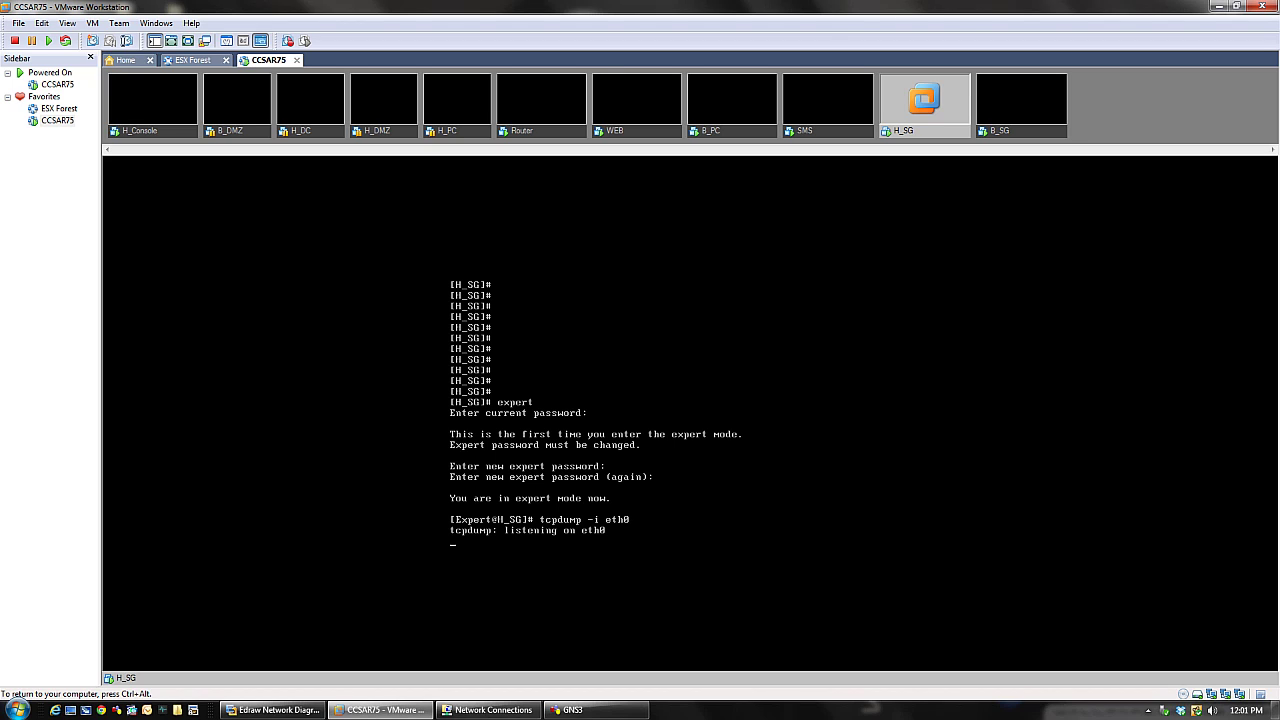
pyautogui.hotkey('ctrl', 'c')
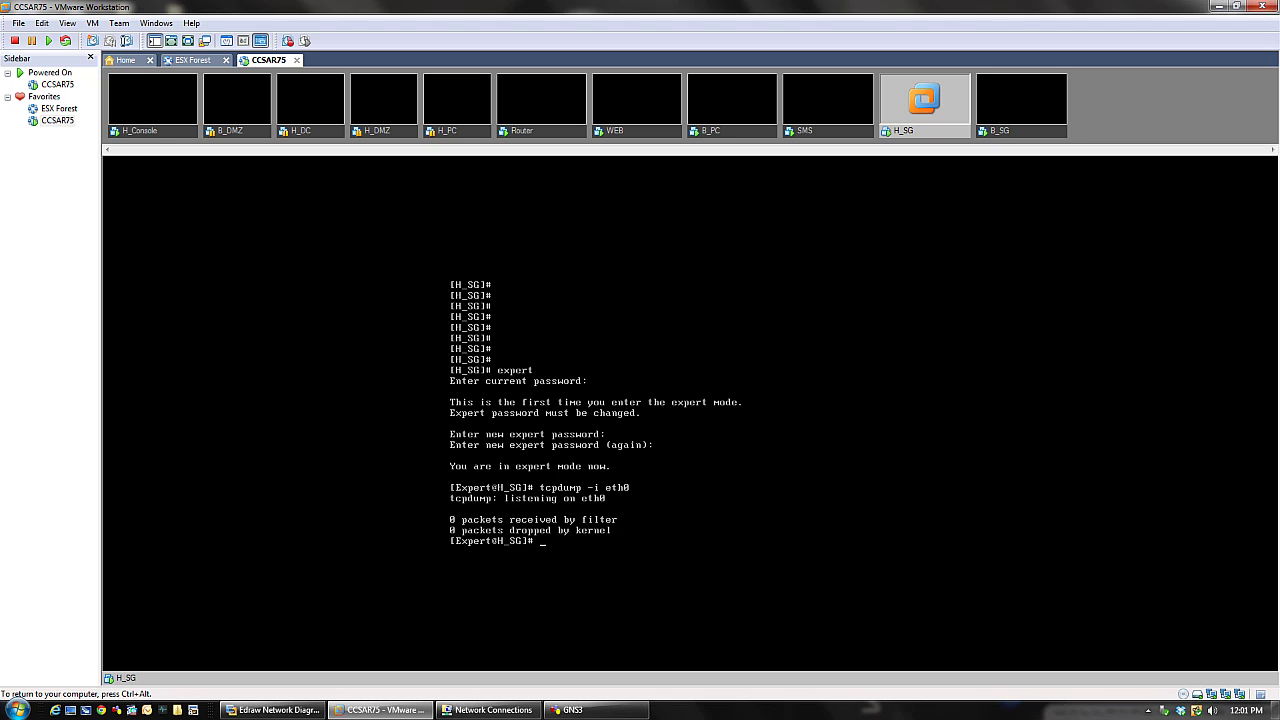
pyautogui.hotkey('ctrl', 'alt')
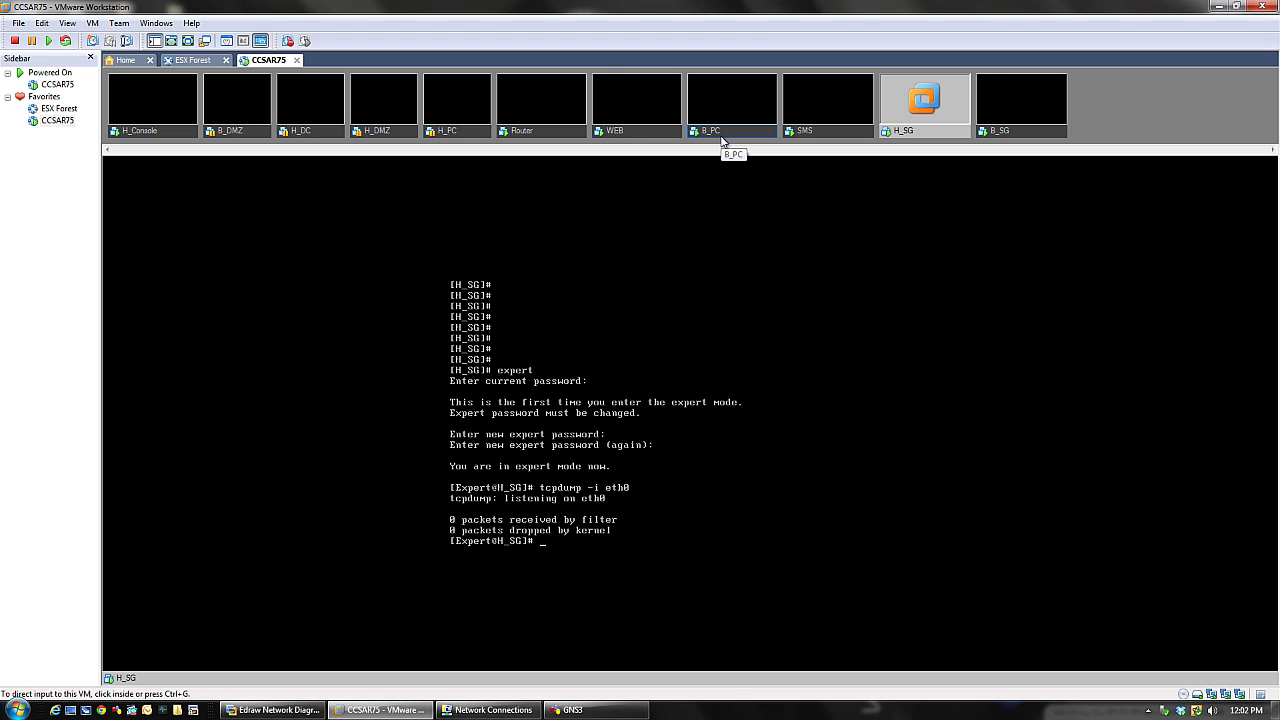
# - Switch to H_Console and unlock its Windows desktop
pyautogui.click(155, 125)
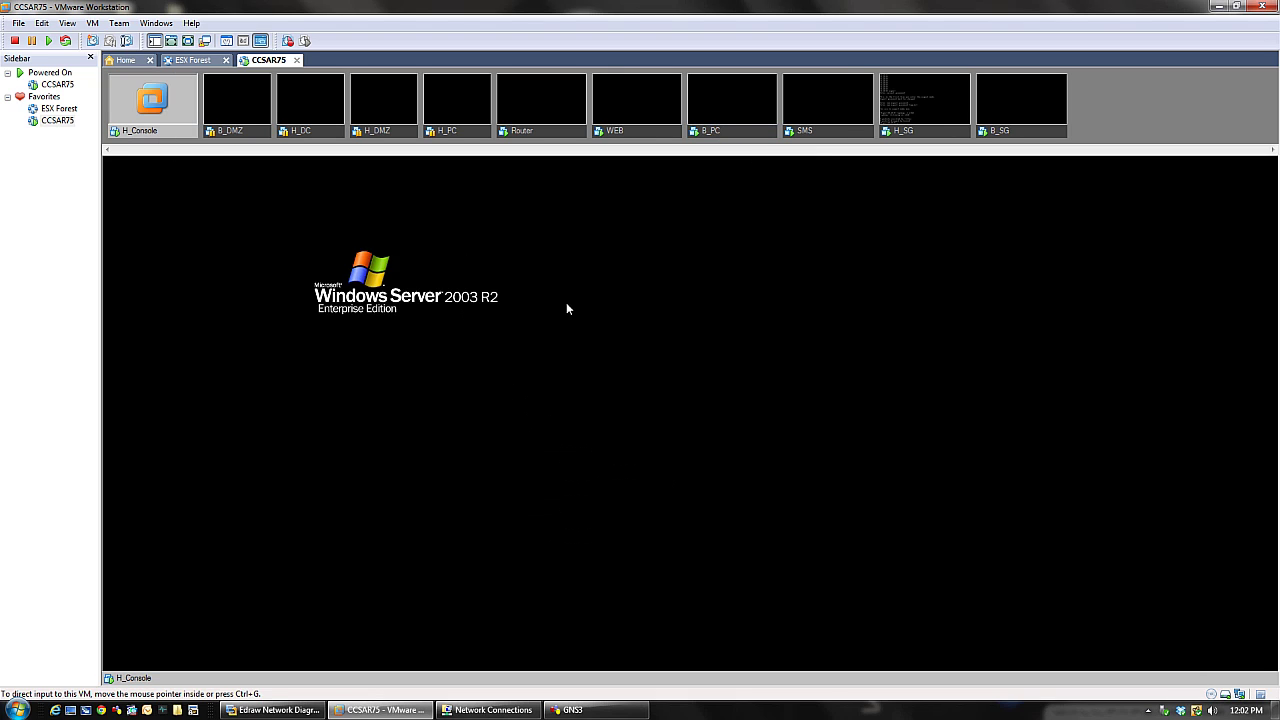
pyautogui.click(669, 388)
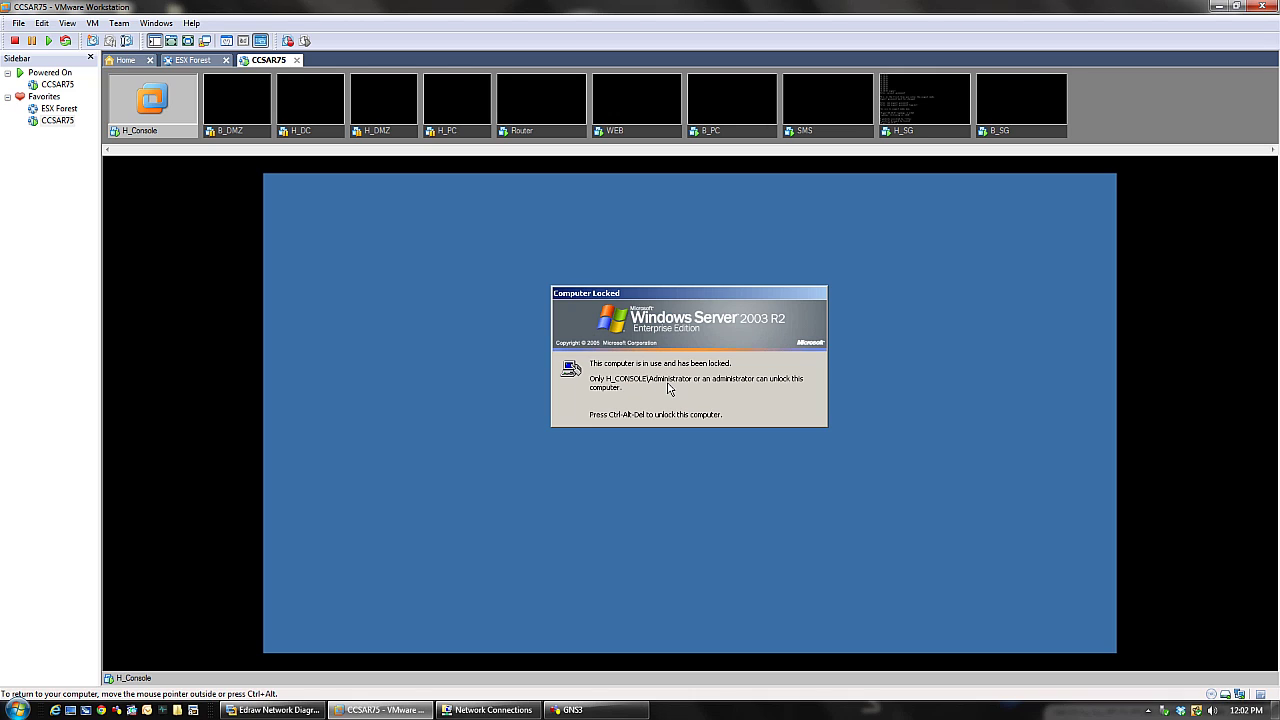
pyautogui.press('ctrl+alt+Insert')
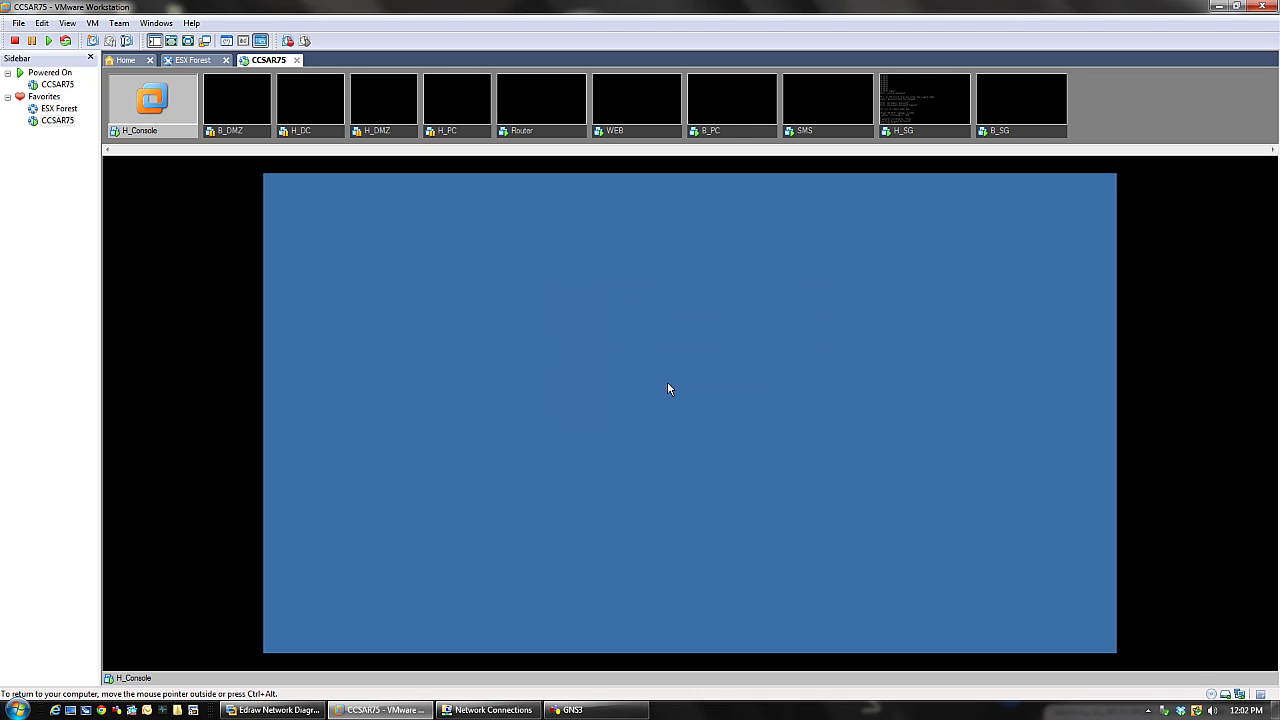
pyautogui.press('Return')
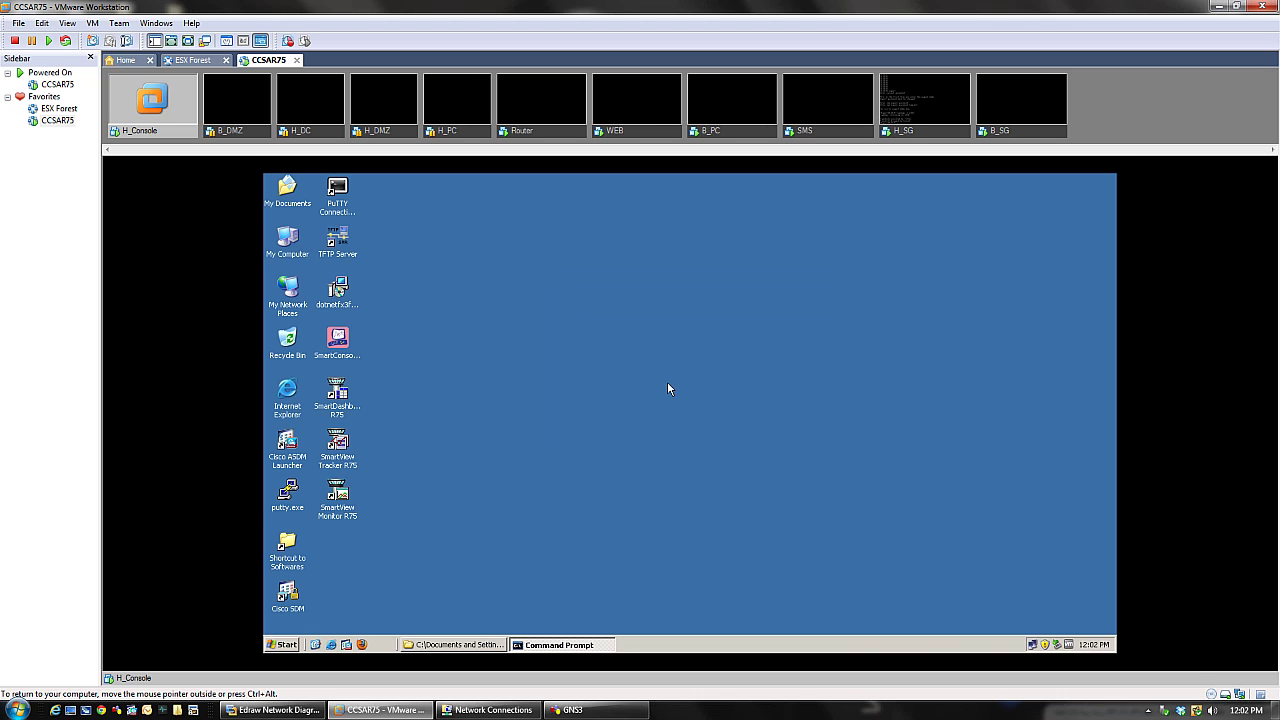
# - Start 'ping 192.168.1.254 -t' in H_Console's command prompt
pyautogui.click(580, 645)
pyautogui.write('p')
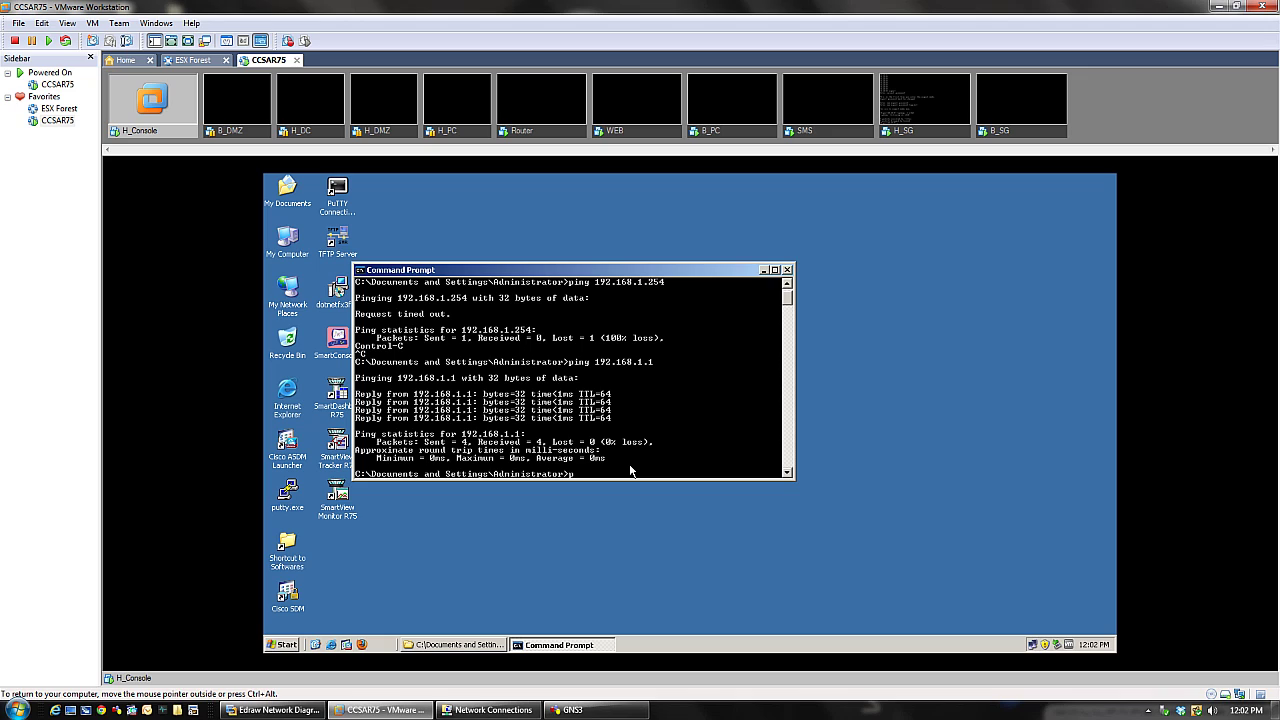
pyautogui.write('ing 192.168.1.254 -t')
pyautogui.press('Return')
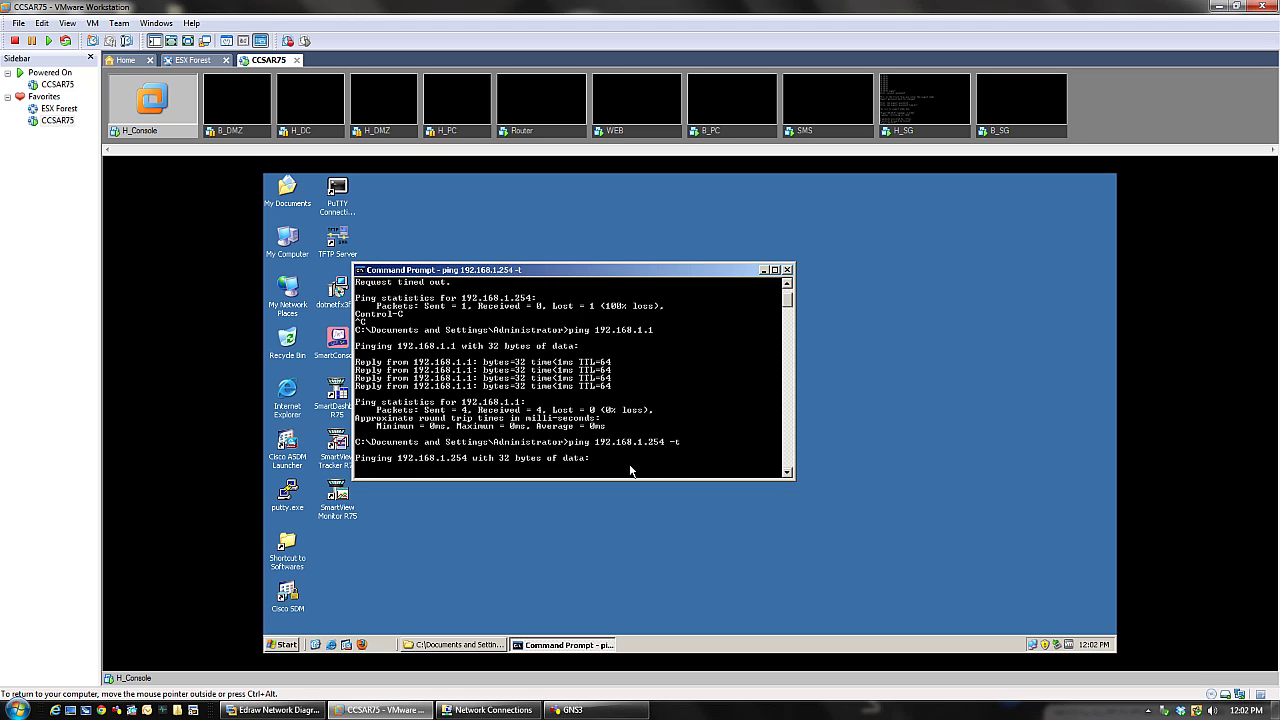
pyautogui.click(907, 134)
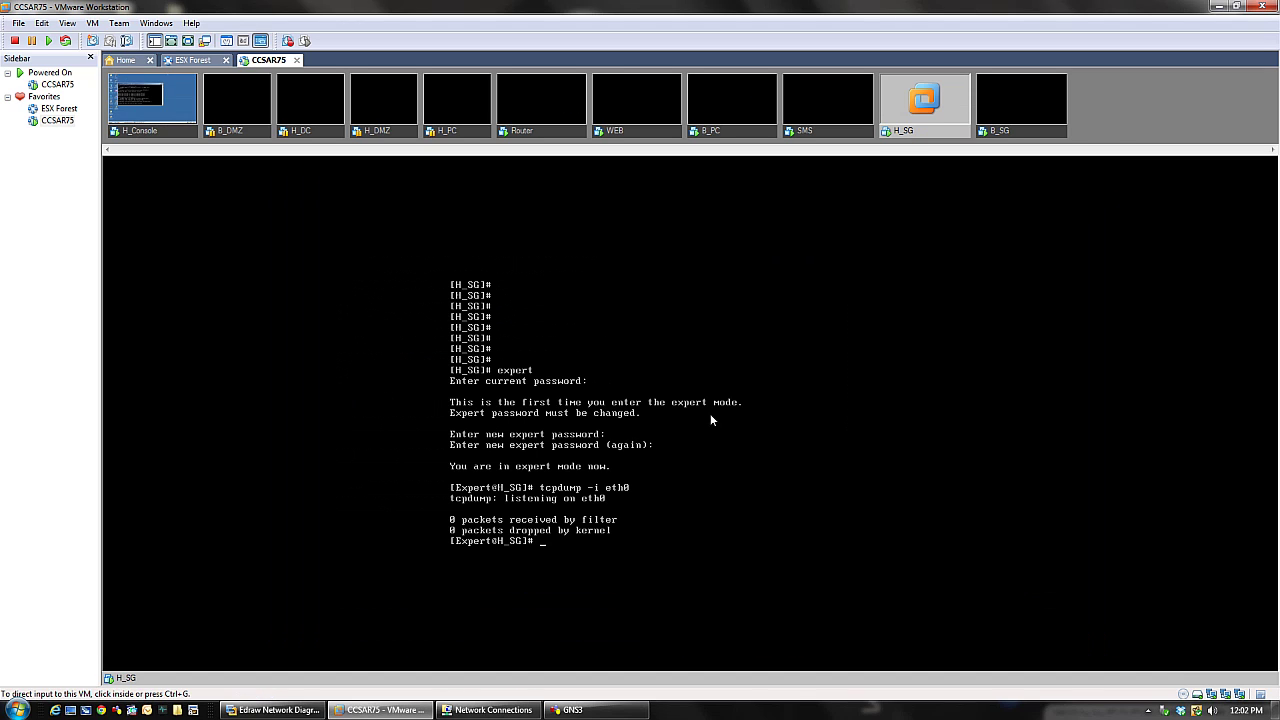
# - Rerun tcpdump -i eth0 until six ICMP echo requests from 192.168.1.2 appear, then stop it
pyautogui.press('Up')
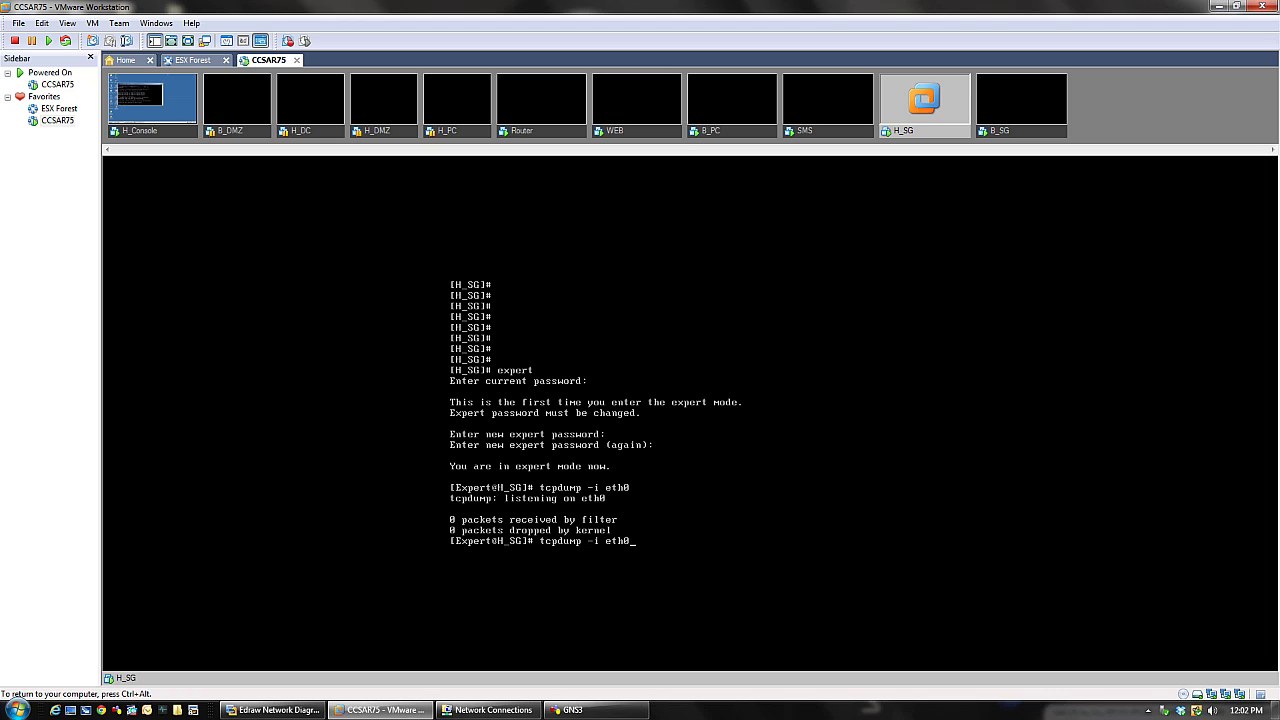
pyautogui.press('Return')
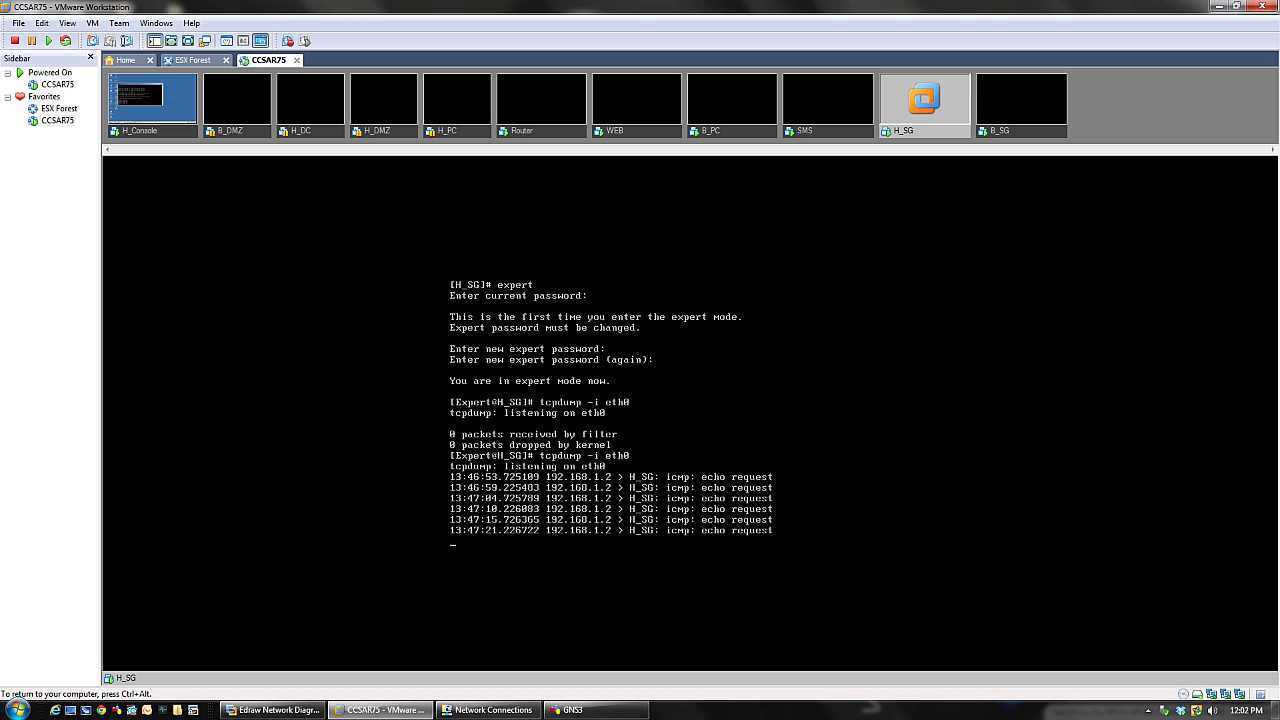
pyautogui.hotkey('ctrl', 'c')
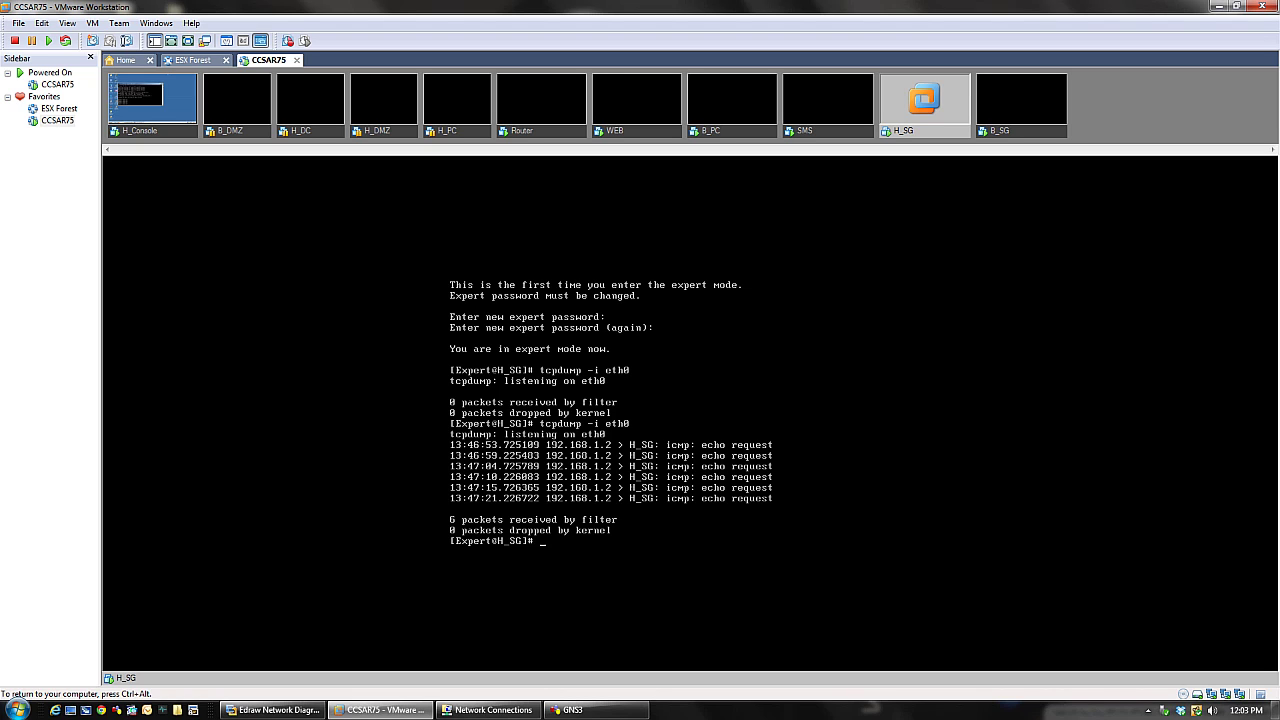
pyautogui.hotkey('ctrl', 'alt')
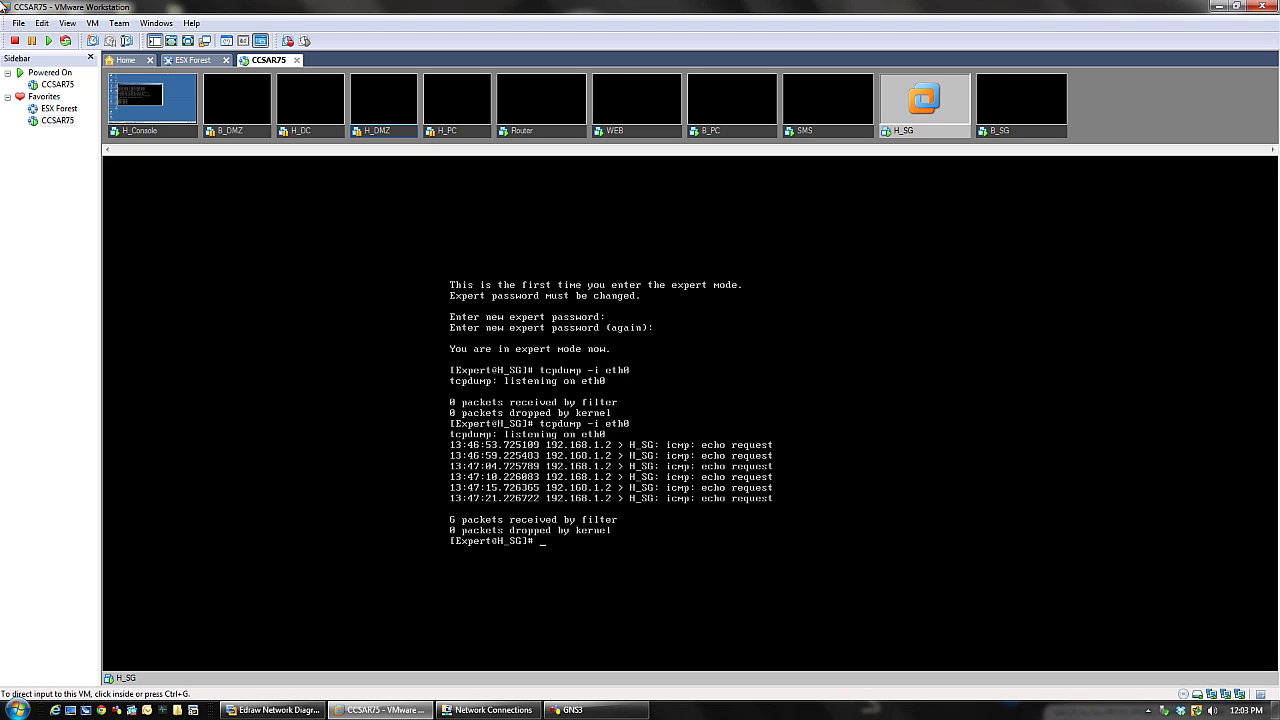
# - Switch to H_Console's desktop, where the ping to 192.168.1.254 keeps timing out
pyautogui.click(152, 100)
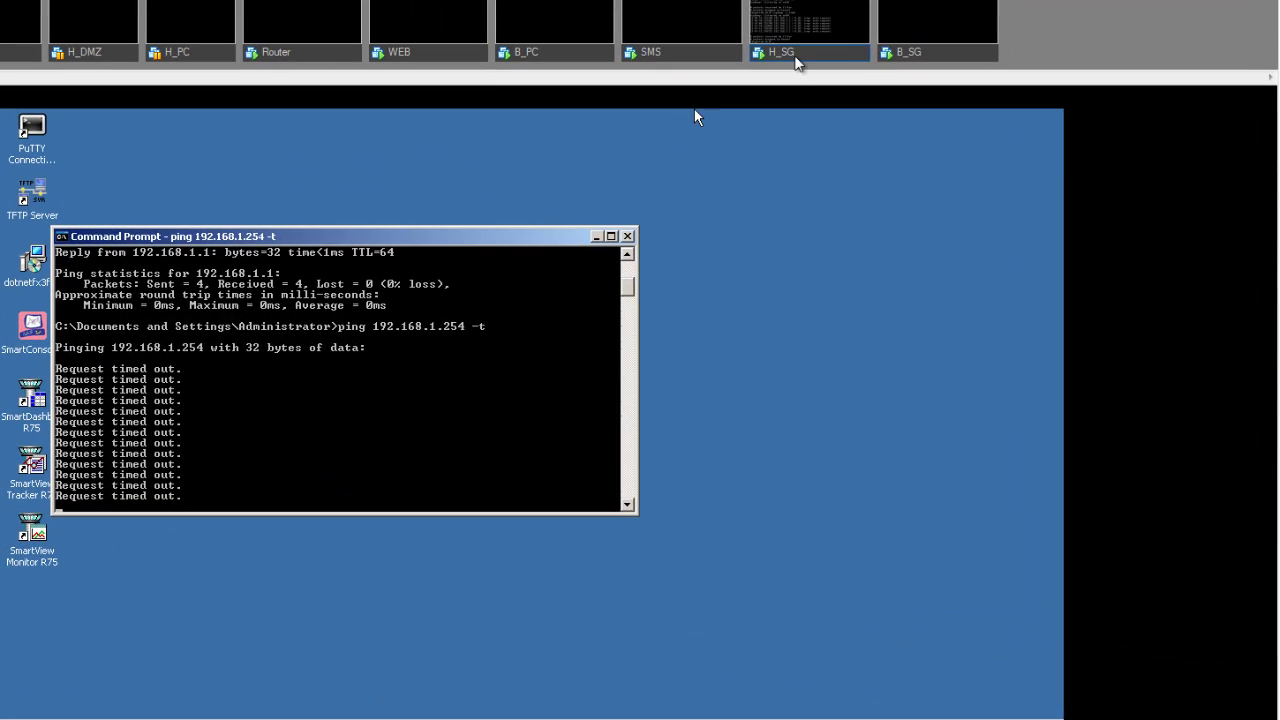
# - Back on the H_SG console, enter fw unloadlocal at the expert prompt
pyautogui.click(842, 85)
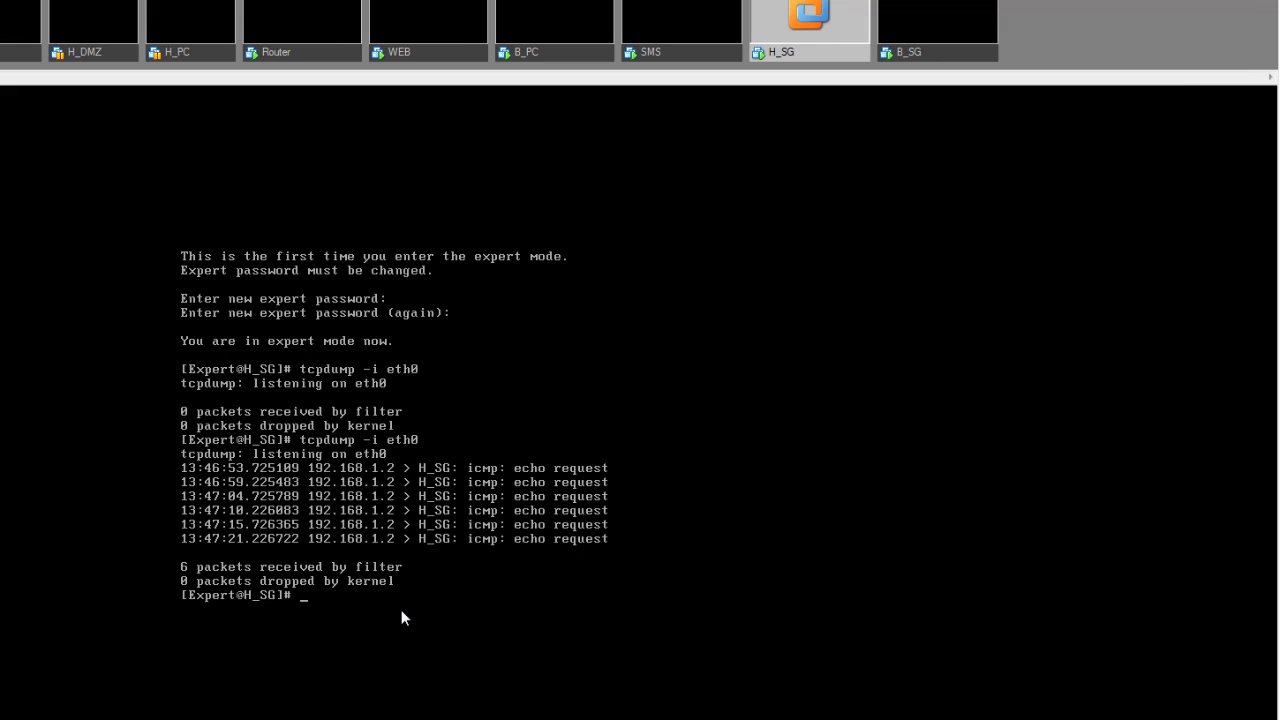
pyautogui.write('fw unloadlocal')
# - Run fw unloadlocal, then verify with fw stat that no policy is loaded on eth0–eth2
pyautogui.press('Return')
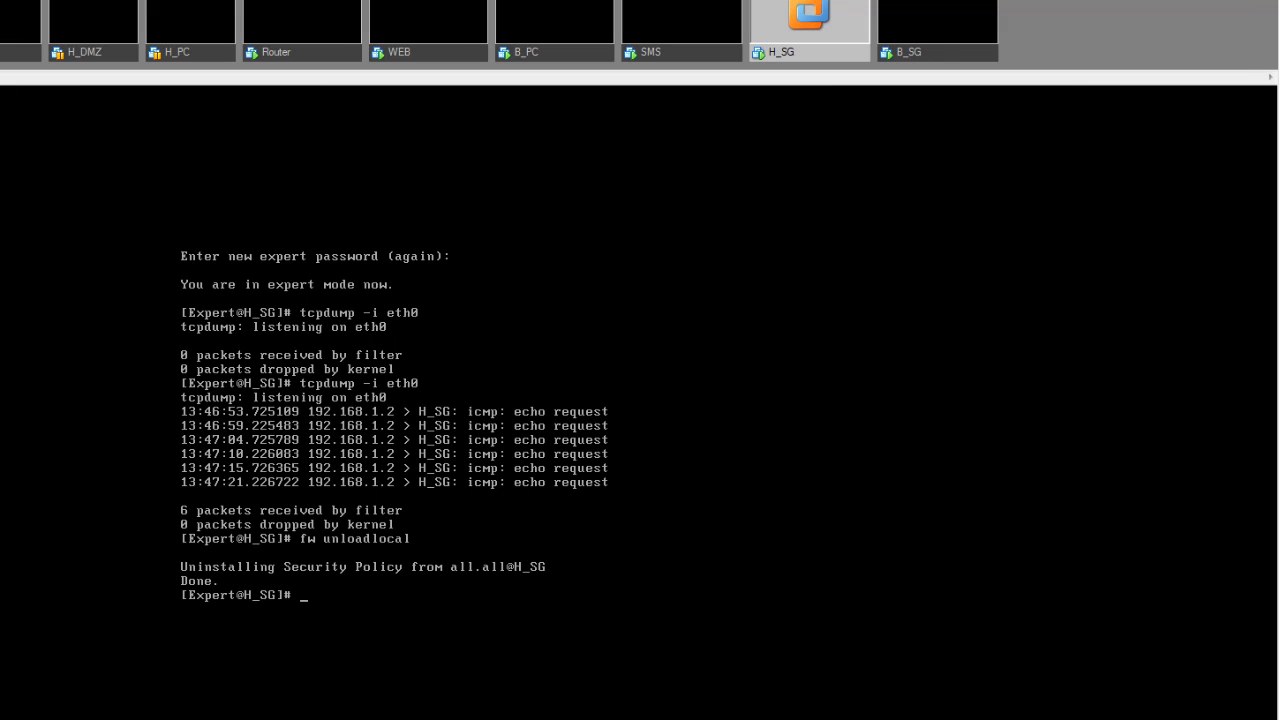
pyautogui.write('fw stat')
pyautogui.press('Return')
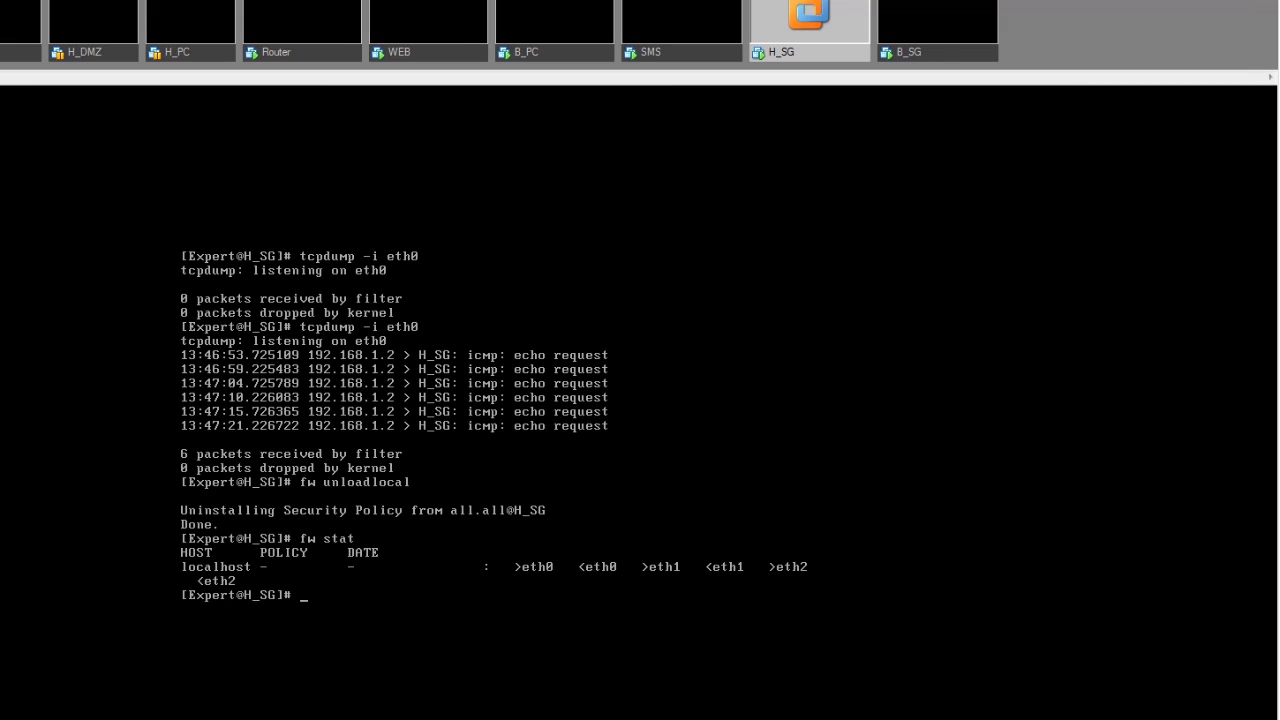
# - Run fw ver (R75 Build 254) and ifconfig, showing eth2 at 200.20.2.1
pyautogui.write('fw ver')
pyautogui.press('Return')
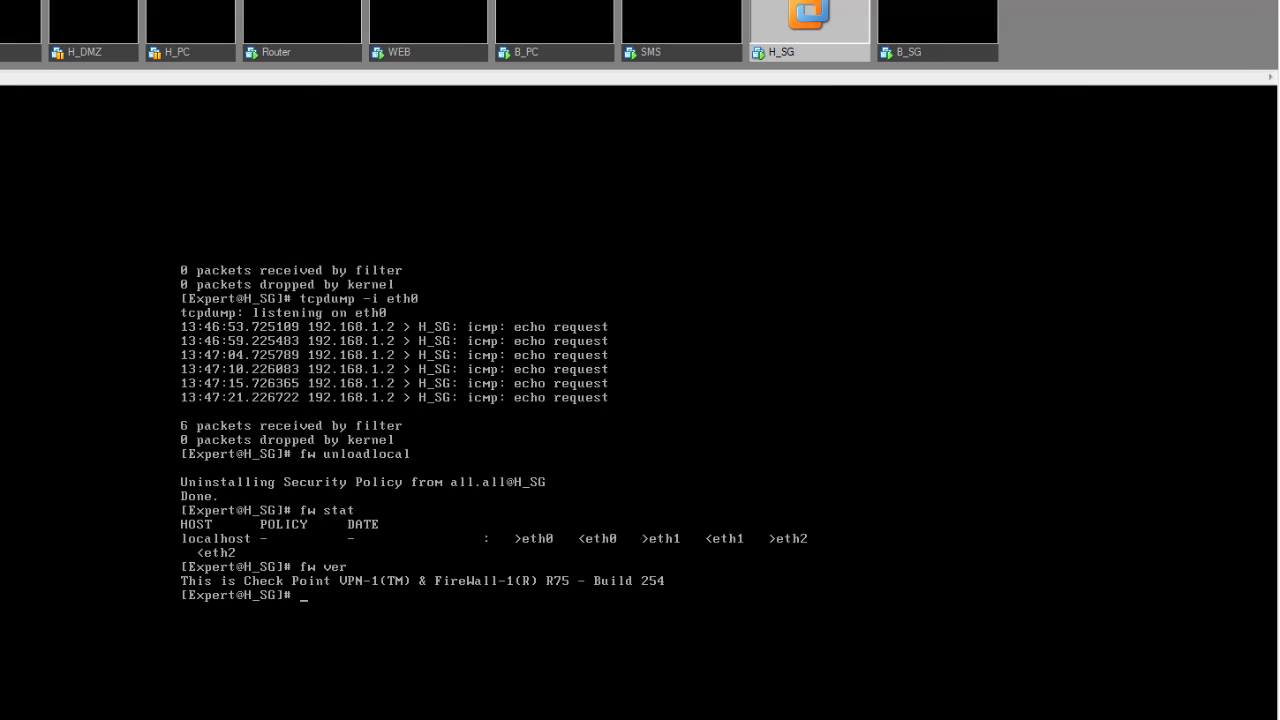
pyautogui.write('ifconfig')
pyautogui.press('Return')
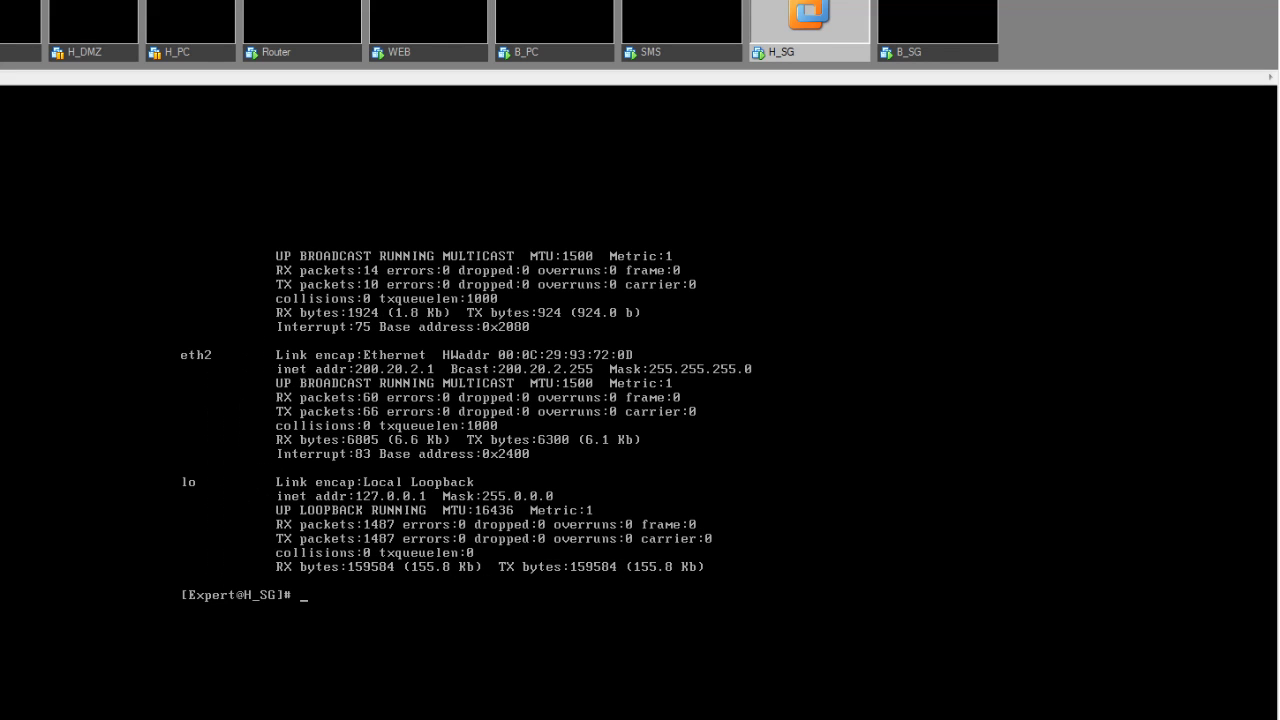
# - Discard a stray fw ver and run netstat -rn, showing the default route via 200.20.2.2 on eth2
pyautogui.write('netstat -rn')
pyautogui.press('Return')
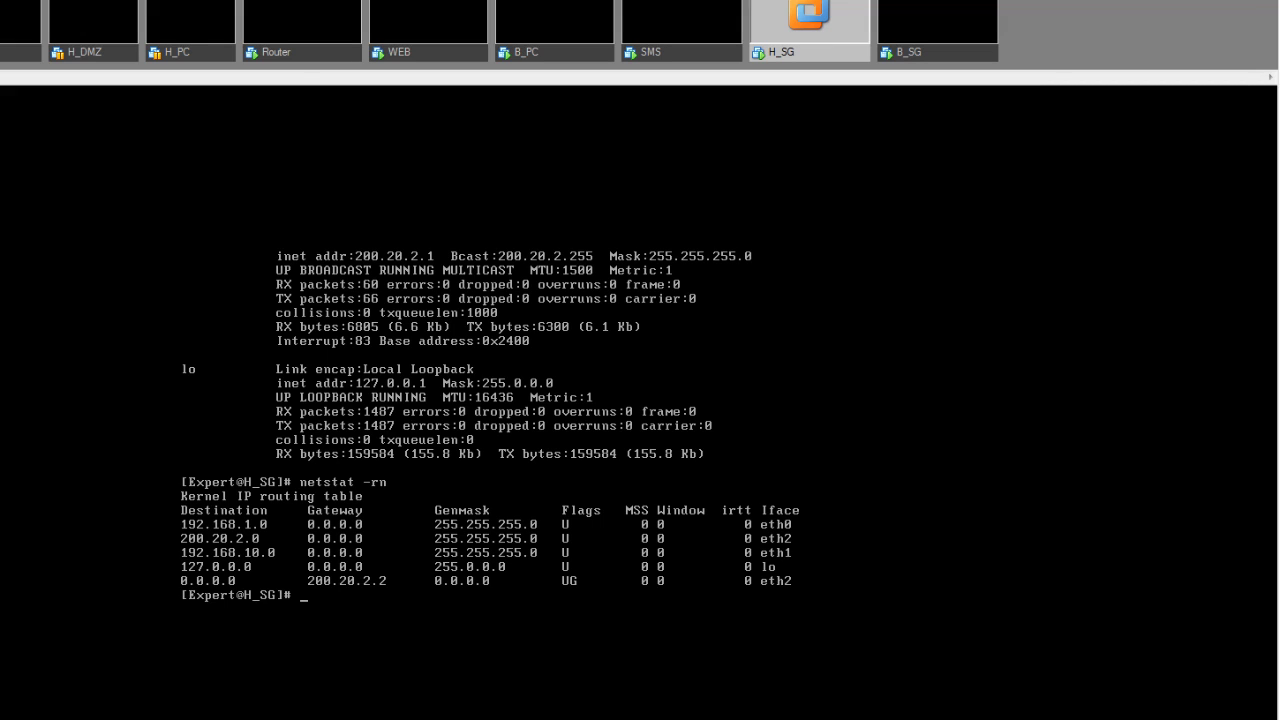
# - Launch cpconfig to show the Check Point configuration menu with options 1–8
pyautogui.write('cpconfig')
pyautogui.press('Return')
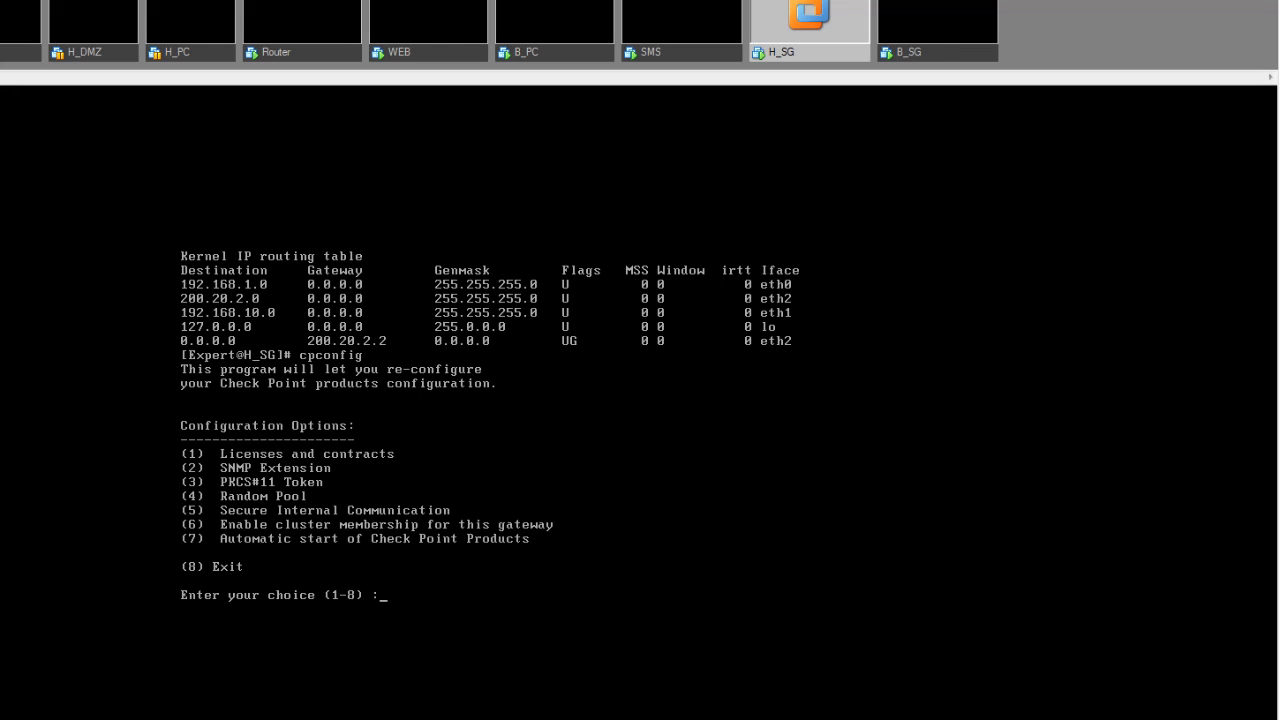
# - Exit cpconfig with option 8 without changes, then type and erase cpstar
pyautogui.write('8')
pyautogui.press('Return')
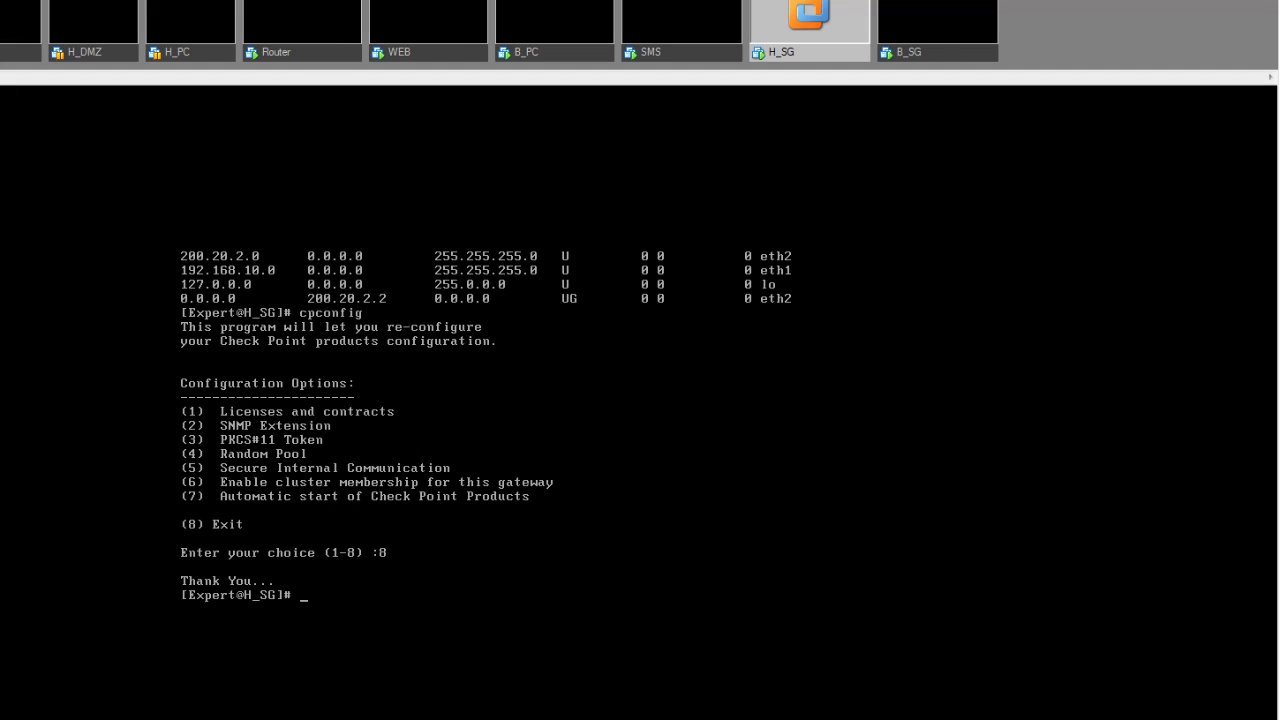
pyautogui.write('cpstar')
pyautogui.press('BackSpace')
pyautogui.press('BackSpace')
pyautogui.press('BackSpace')
pyautogui.press('BackSpace')
pyautogui.press('BackSpace')
pyautogui.press('BackSpace')
# - List the shell's built-in commands with help, then view help for shutdown
pyautogui.write('help')
pyautogui.press('Return')
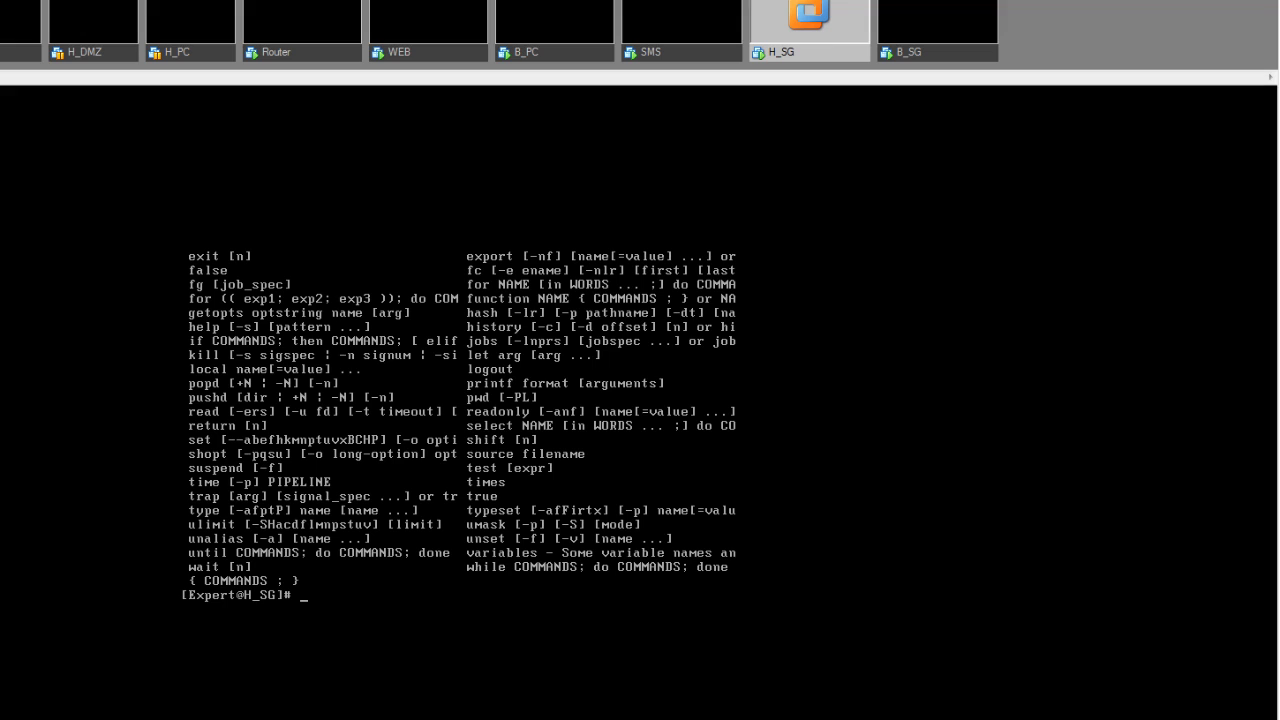
pyautogui.write('help shutdown')
pyautogui.press('Return')
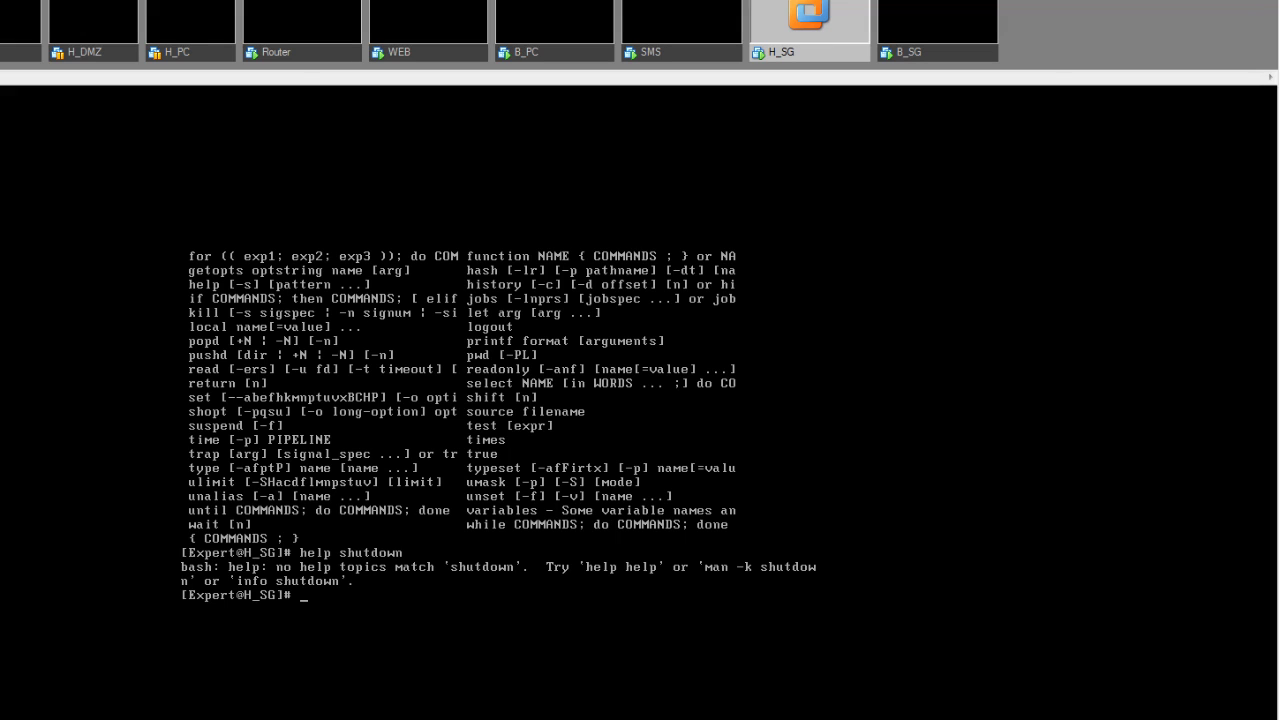
# - View help for suspend and popd, then exit expert mode to the [H_SG] prompt
pyautogui.write('help suspend')
pyautogui.press('Return')
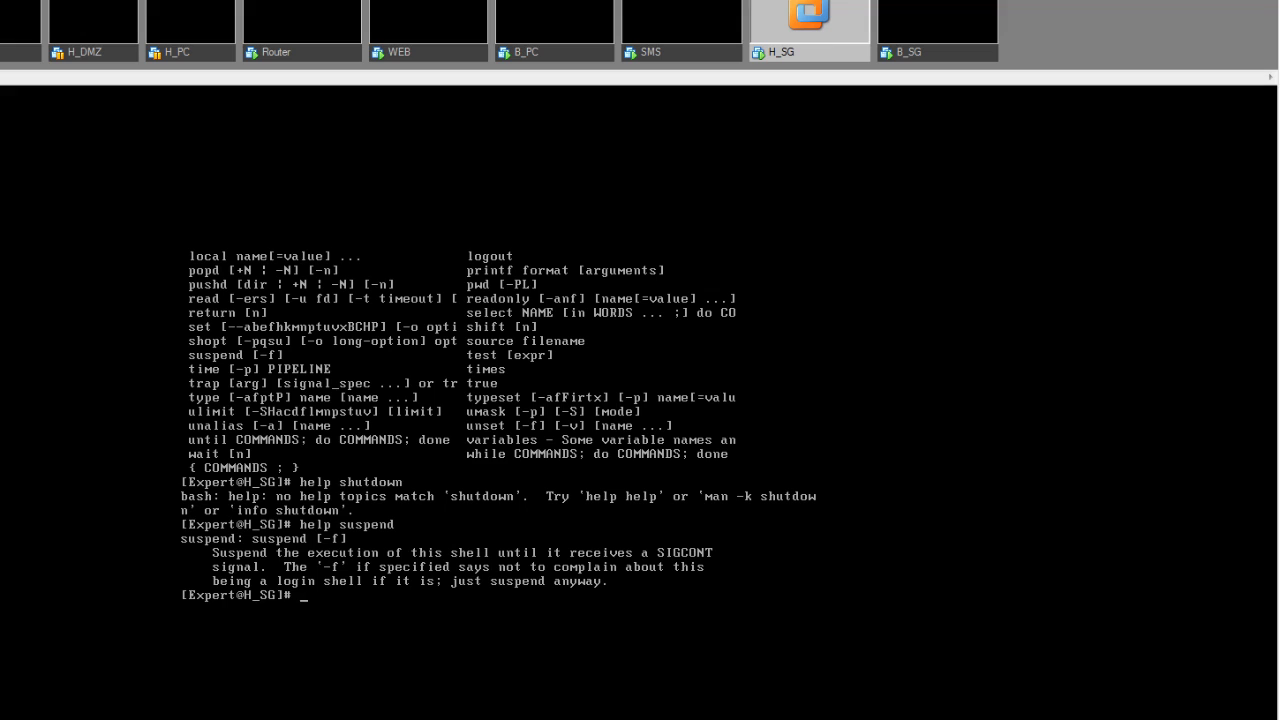
pyautogui.write('help popd')
pyautogui.press('Return')
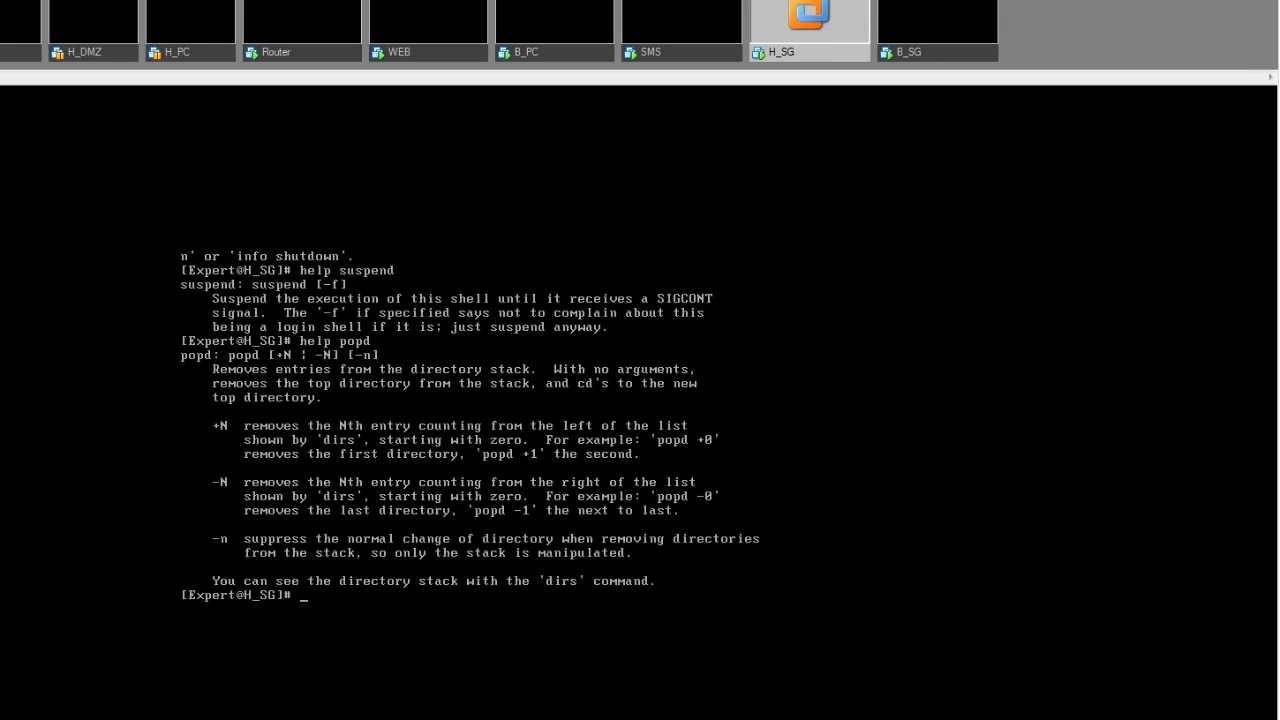
pyautogui.write('exit')
pyautogui.press('Return')
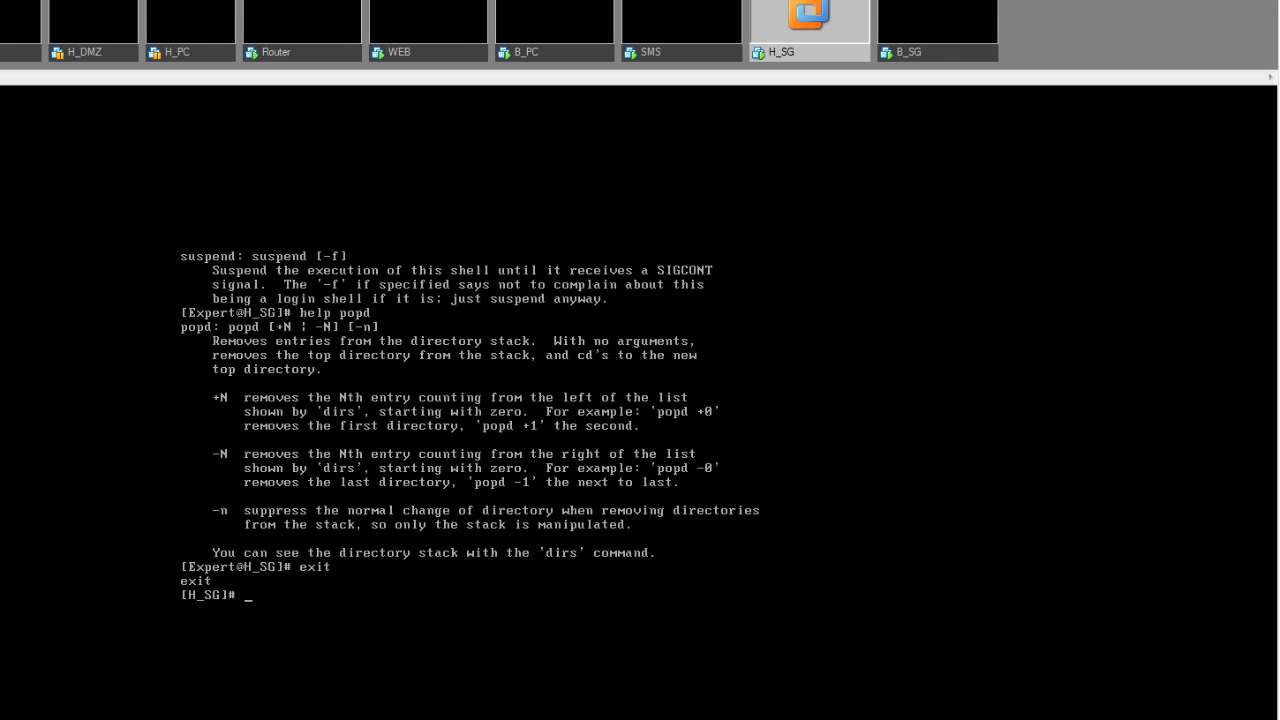
# - Add a test user bob with adduser, submitting and confirming its password
pyautogui.write('adduser bob')
pyautogui.press('Return')
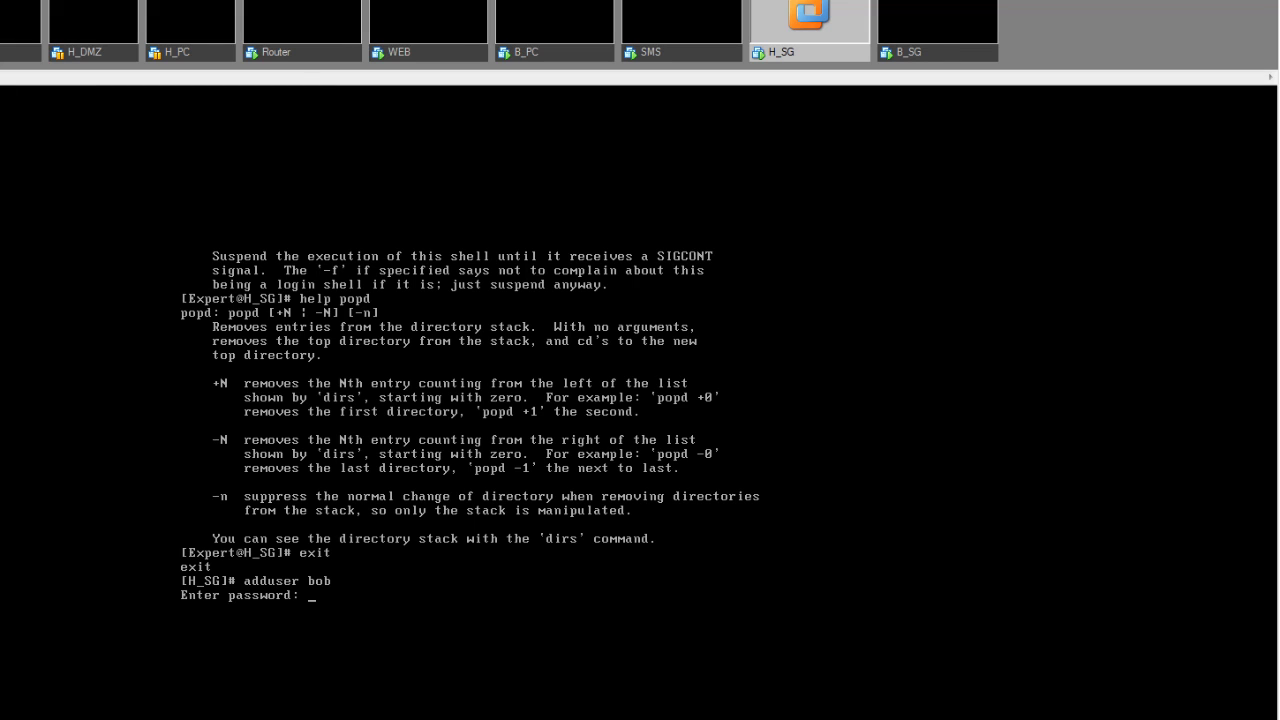
pyautogui.press('Return')
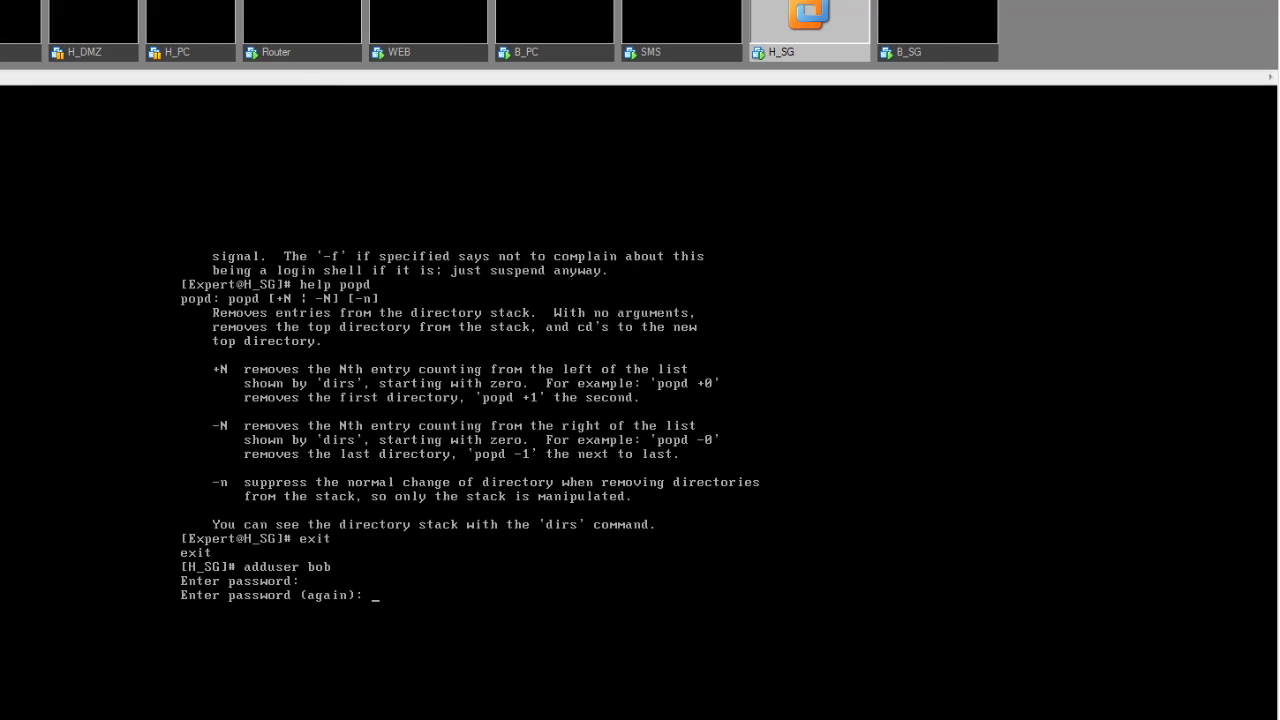
pyautogui.press('Return')
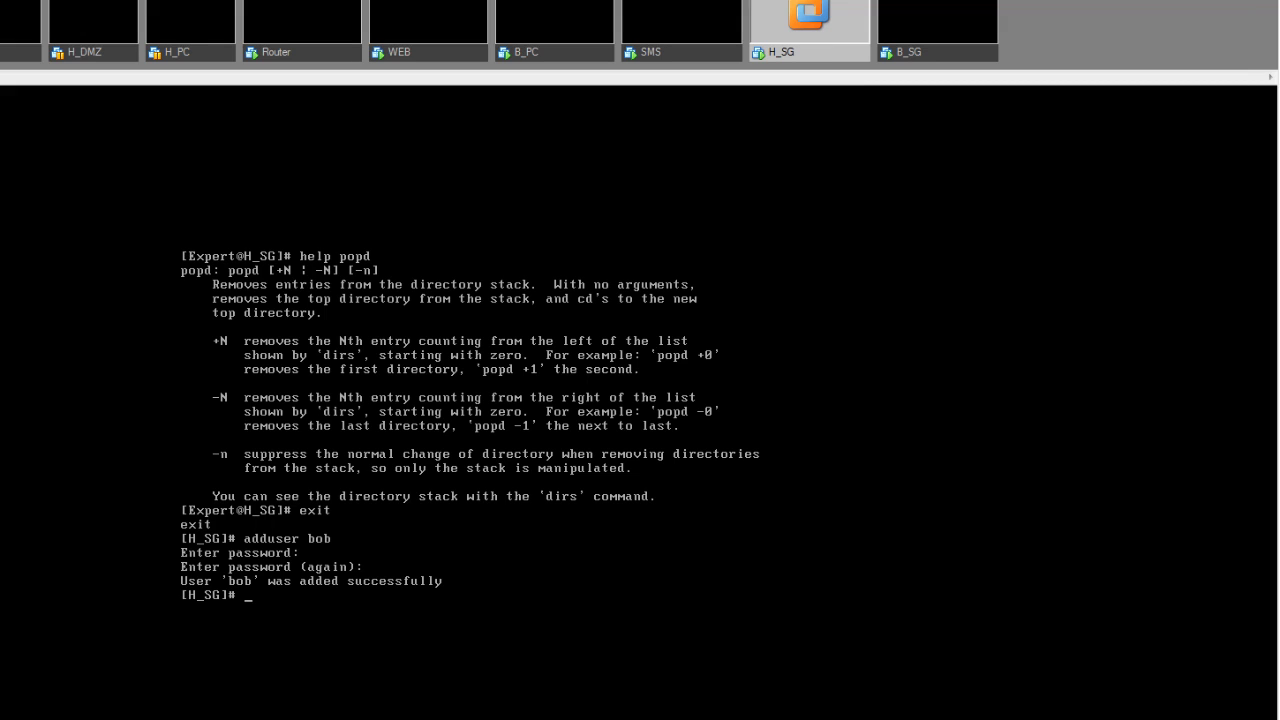
# - Delete user bob with deluser bob, answering y to confirm
pyautogui.write('deluser bob')
pyautogui.press('Return')
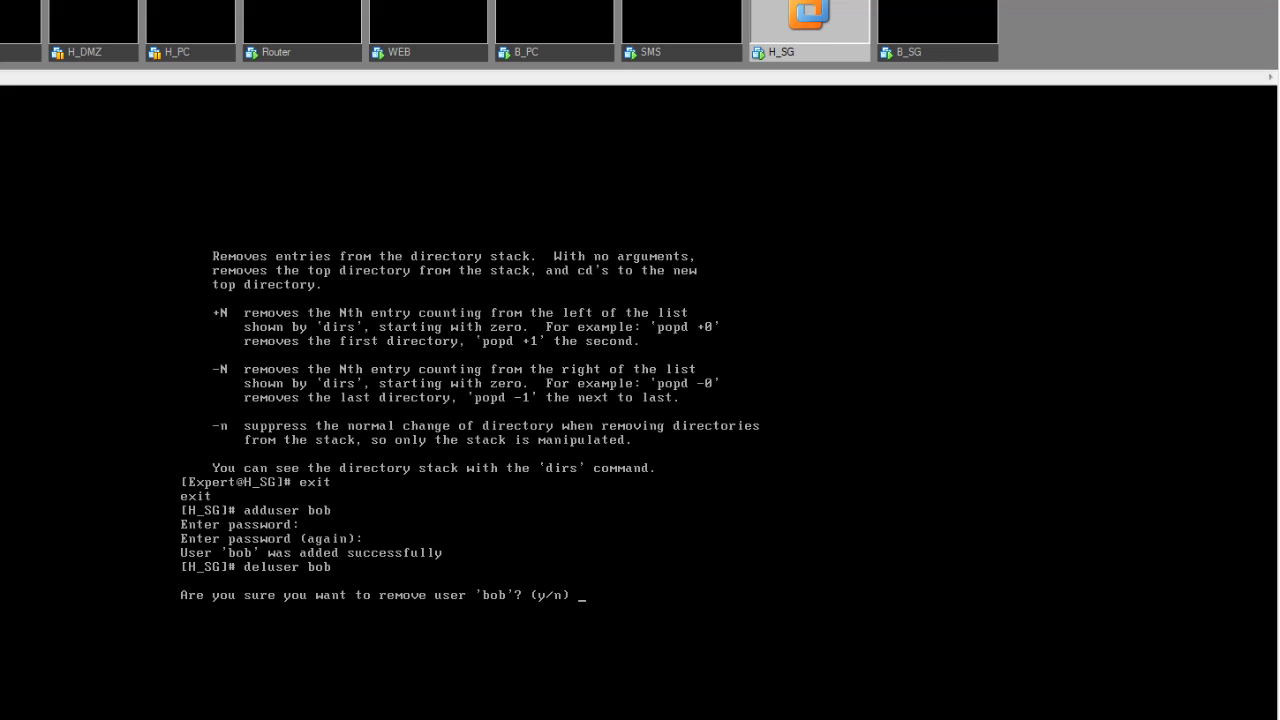
pyautogui.write('y')
pyautogui.press('Return')
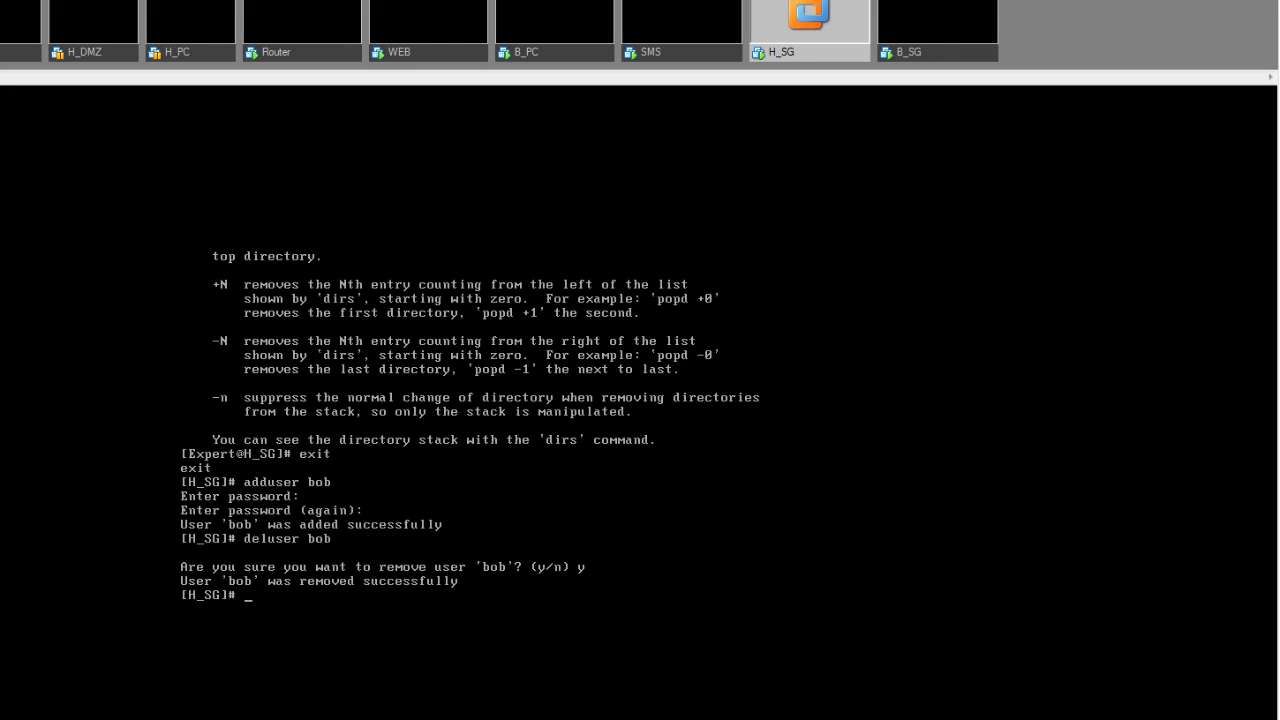
# - Run showusers to confirm only admin and postfix remain, then request expert mode
pyautogui.write('showusers')
pyautogui.press('Return')
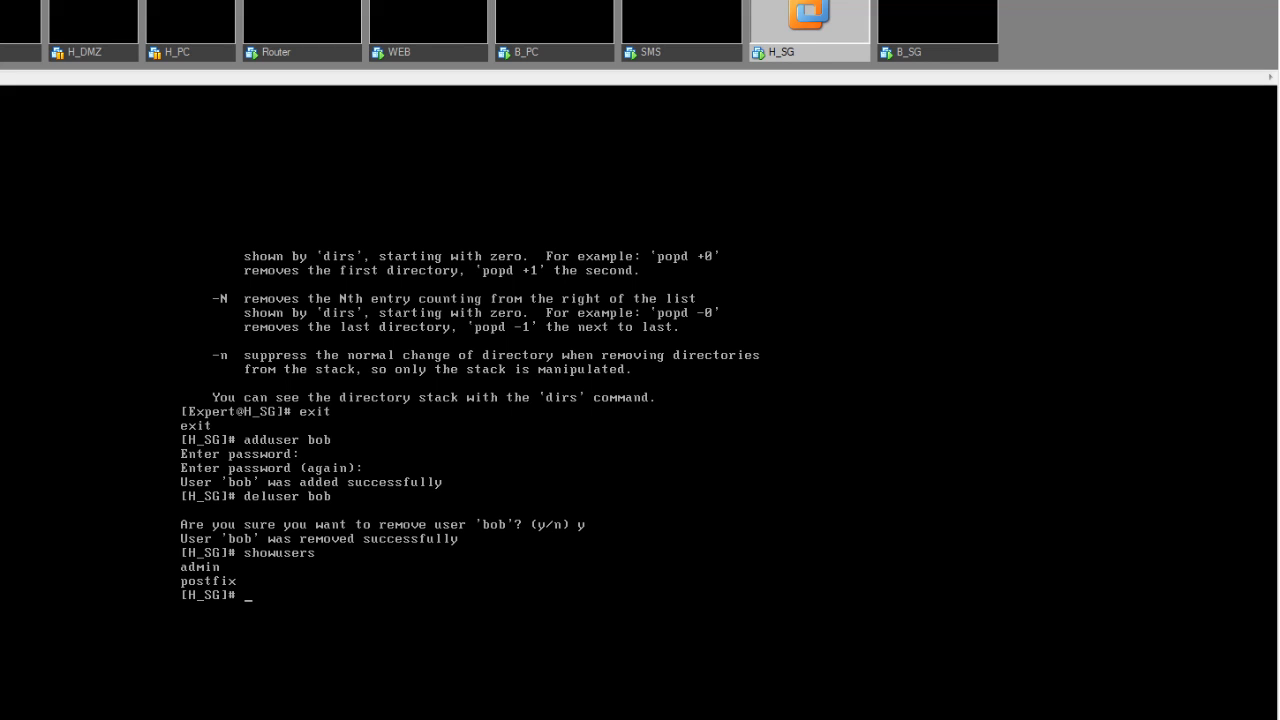
pyautogui.press('Return')
pyautogui.press('Return')
pyautogui.press('Return')
pyautogui.press('Return')
pyautogui.press('Return')
pyautogui.press('Return')
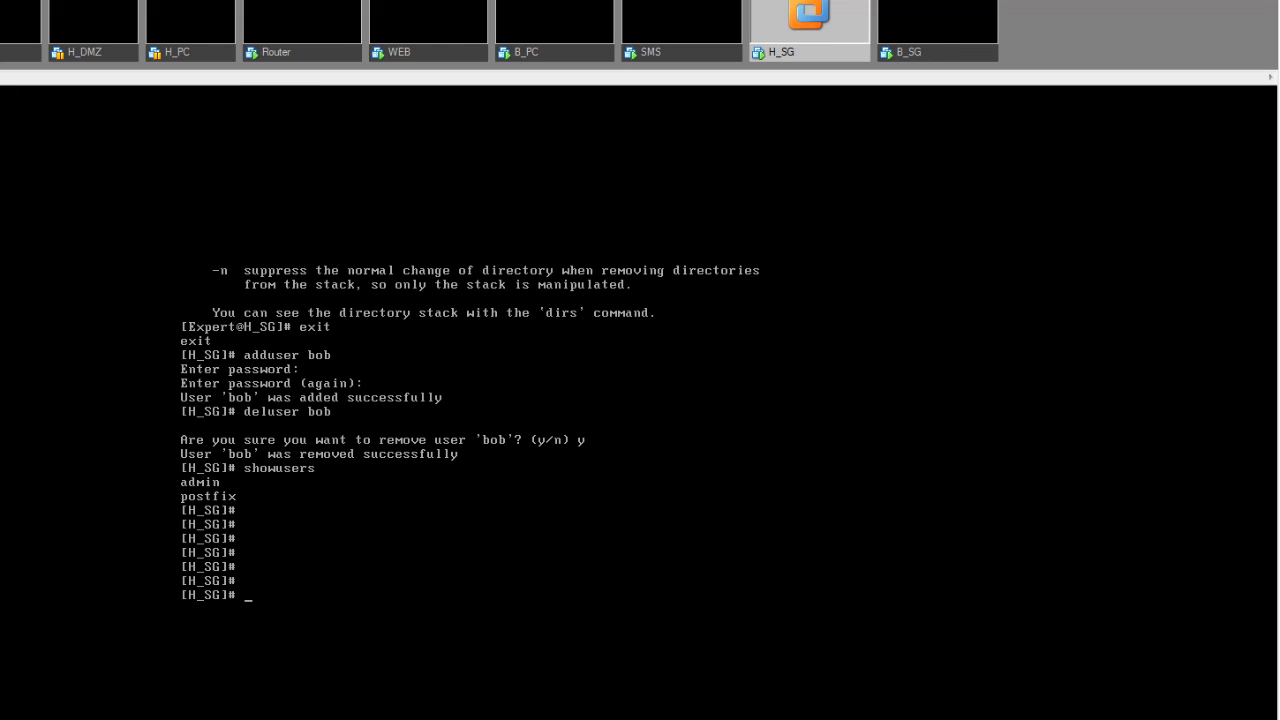
pyautogui.write('expert')
pyautogui.press('Return')
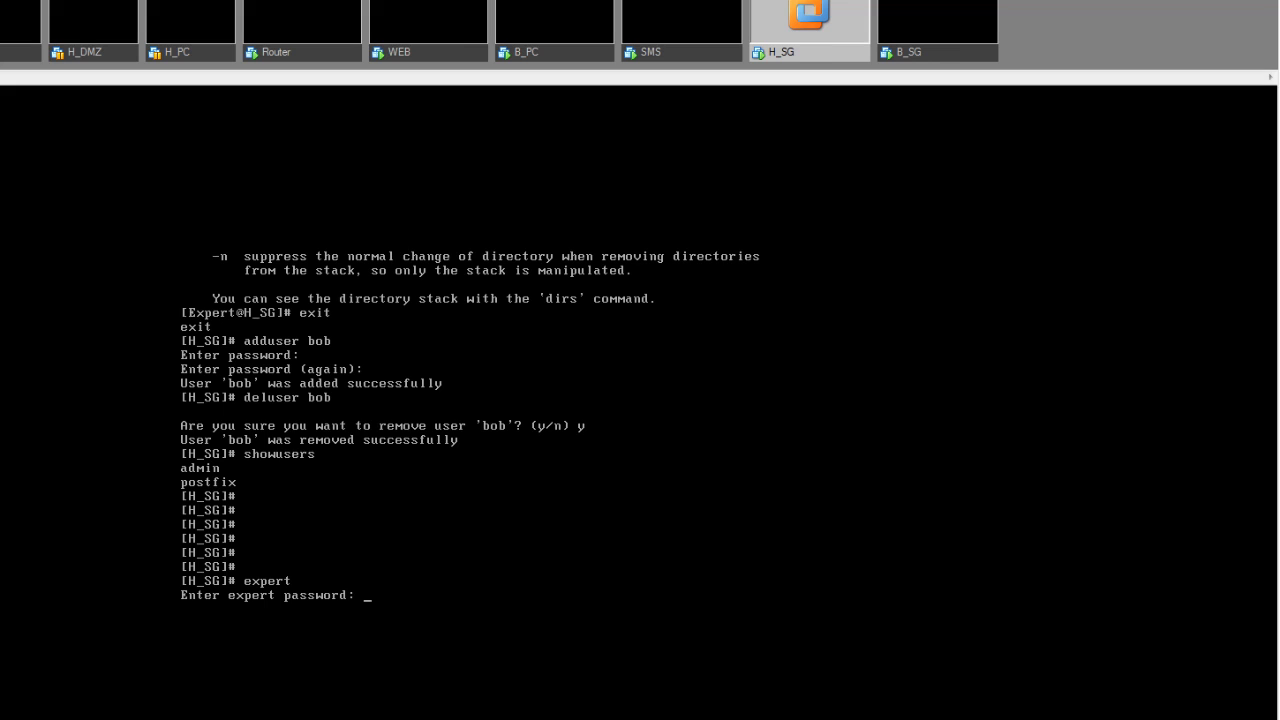
# - Enter the expert password and run backup -f backup_config, answering y to proceed
pyautogui.press('Return')
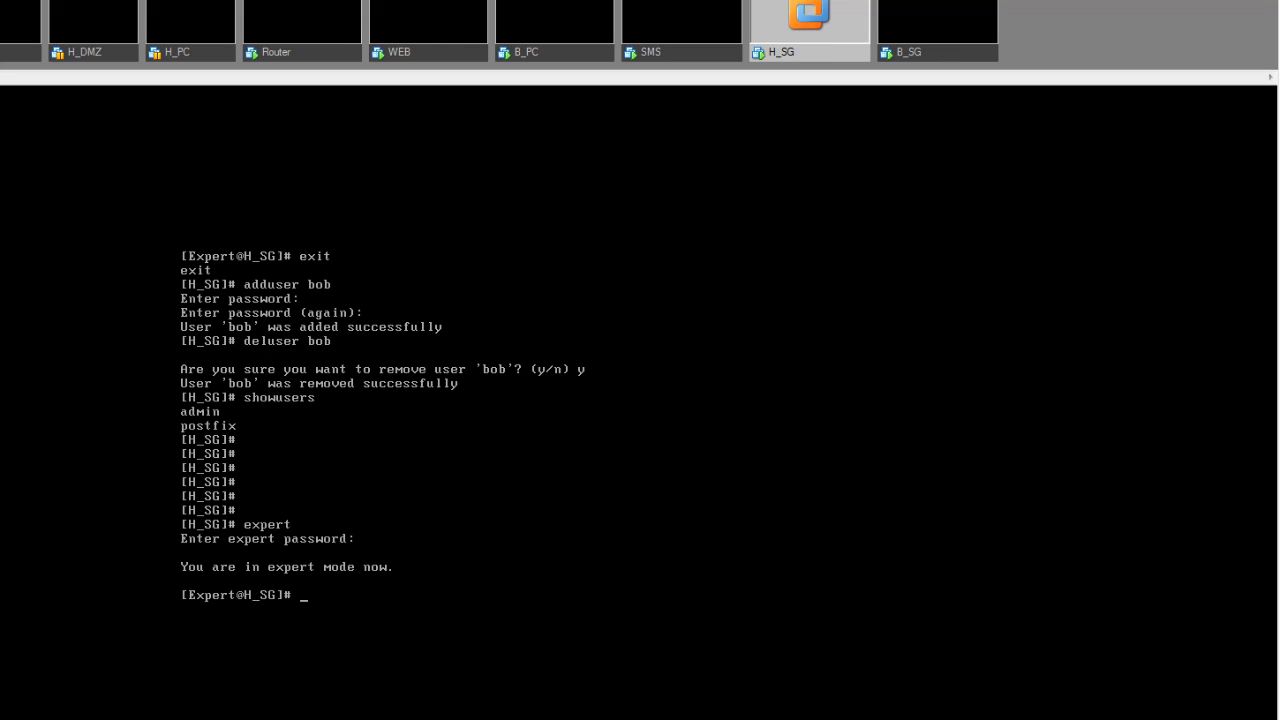
pyautogui.write('backup -f')
pyautogui.write('backup_config')
pyautogui.press('Return')
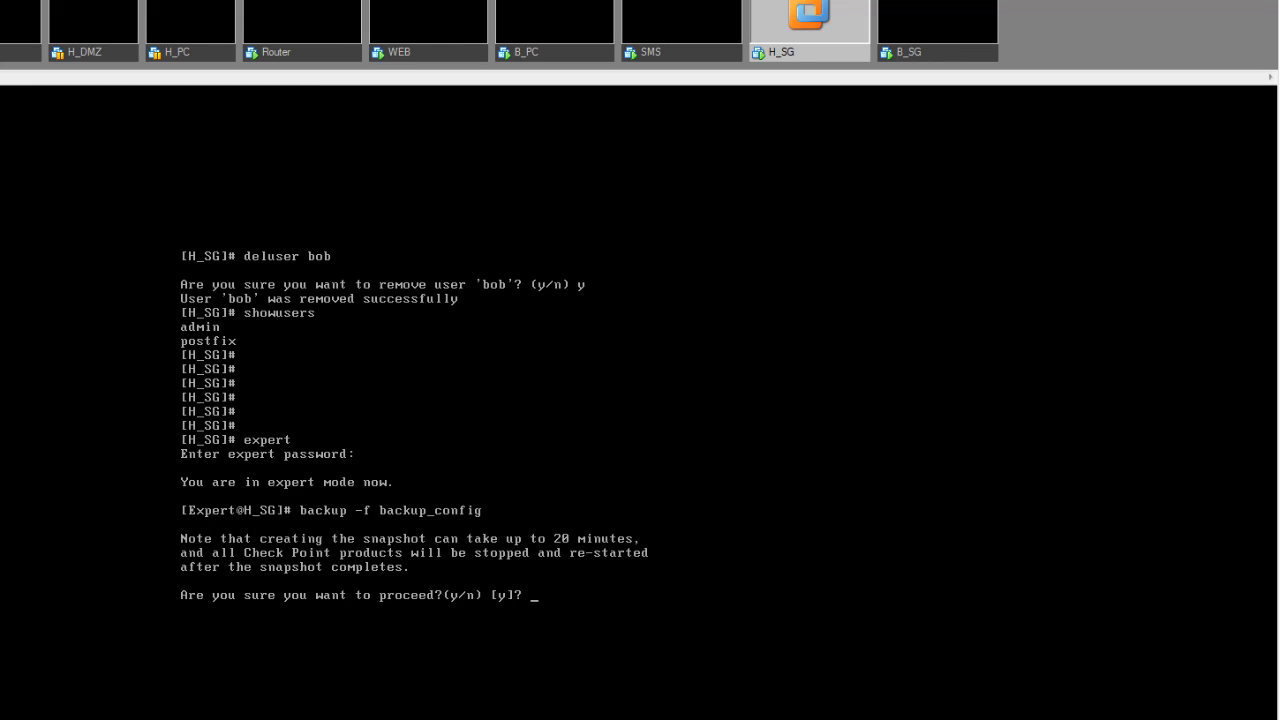
pyautogui.write('y')
pyautogui.press('Return')
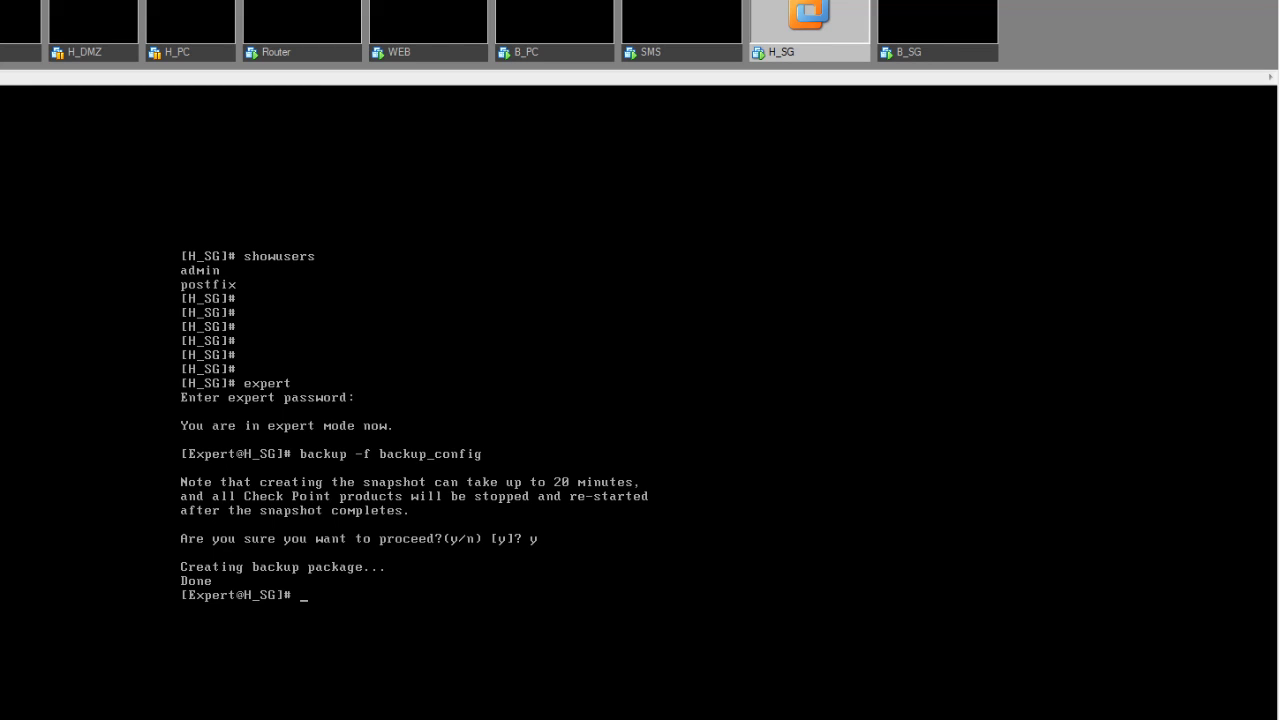
# - Change into the /var/CPbackup/backups directory on H_SG
pyautogui.write('cd /var/Cpback')
pyautogui.press('BackSpace')
pyautogui.press('BackSpace')
pyautogui.press('BackSpace')
pyautogui.press('BackSpace')
pyautogui.press('BackSpace')
pyautogui.write('Pbackup/backups')
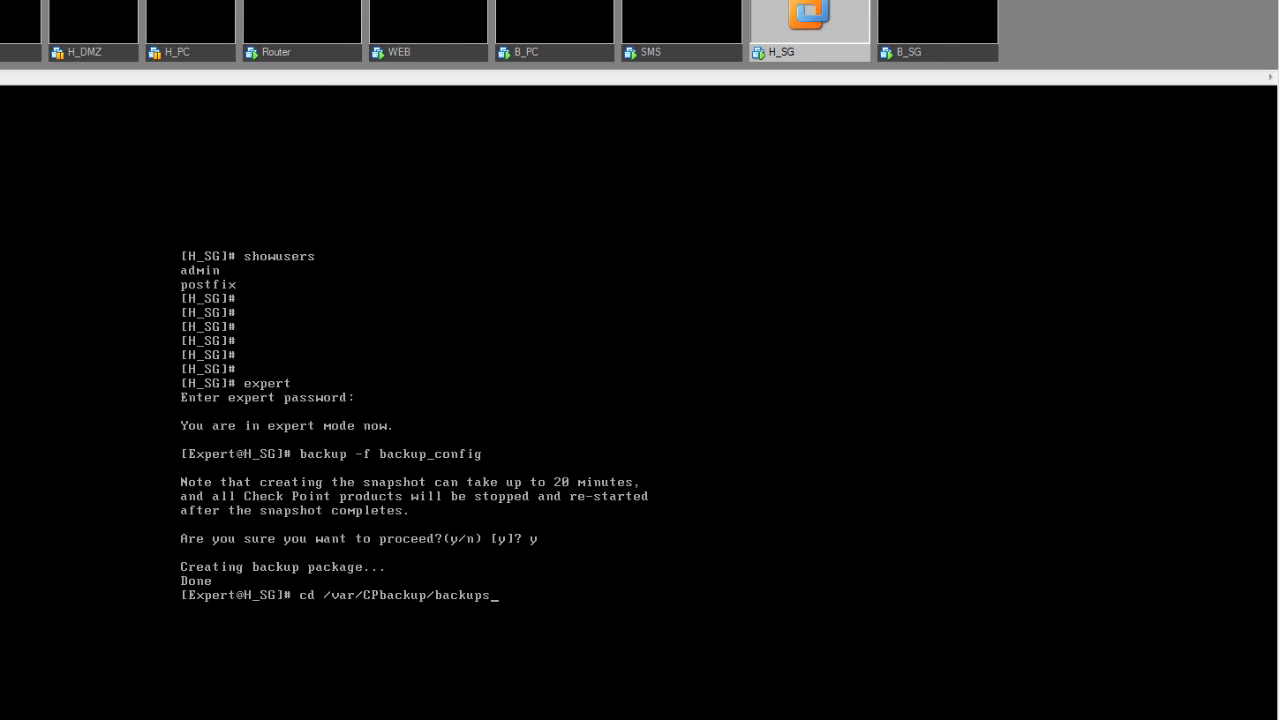
pyautogui.press('Return')
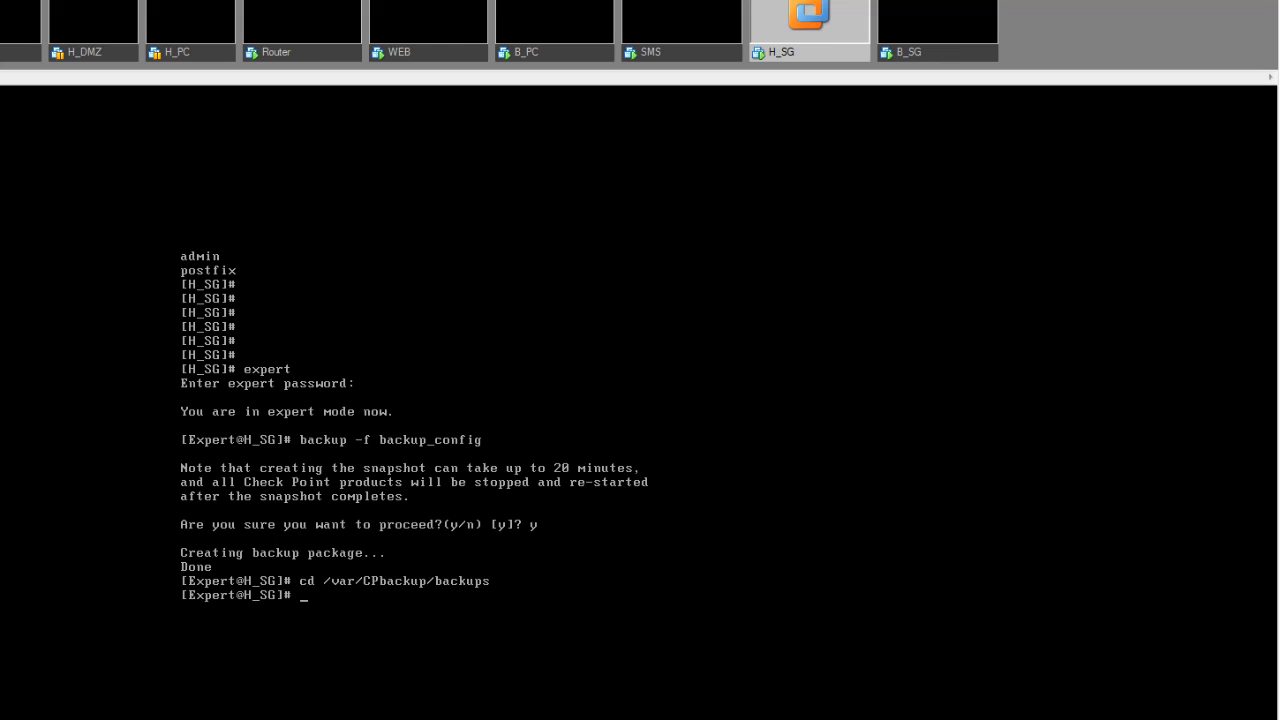
# - List the folder to confirm backup_config.tgz is there, then enter restore -f backup_config
pyautogui.write('l')
pyautogui.press('BackSpace')
pyautogui.write('ls')
pyautogui.press('Return')
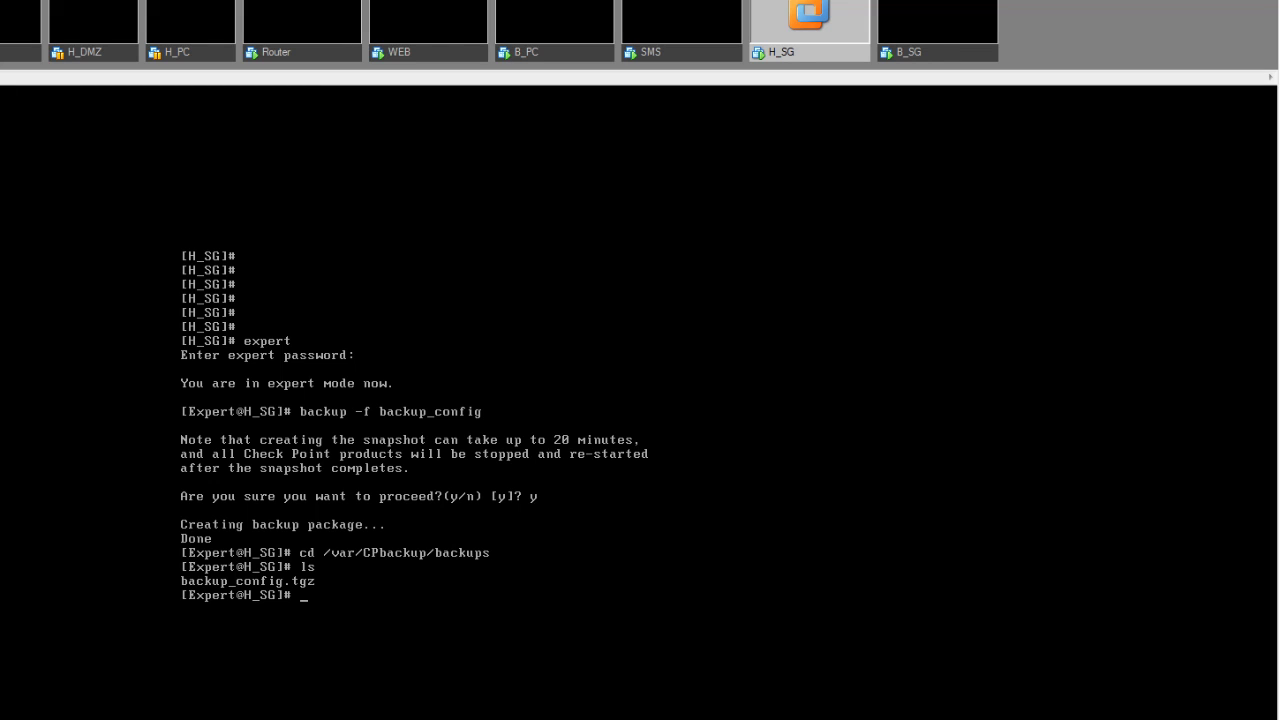
pyautogui.write('restore -f backup_config')
# - Run the restore from backup_config, then open Task Manager's performance view, move it aside and minimize it
pyautogui.press('Return')
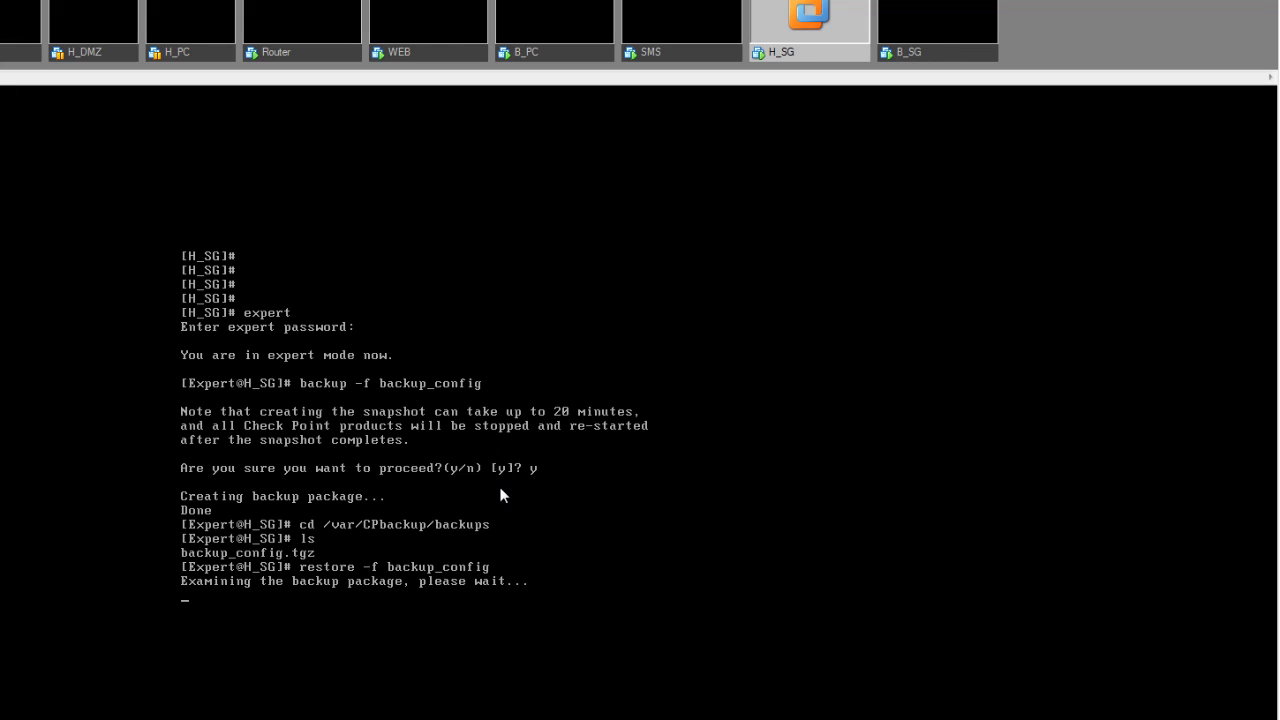
pyautogui.rightClick(630, 718)
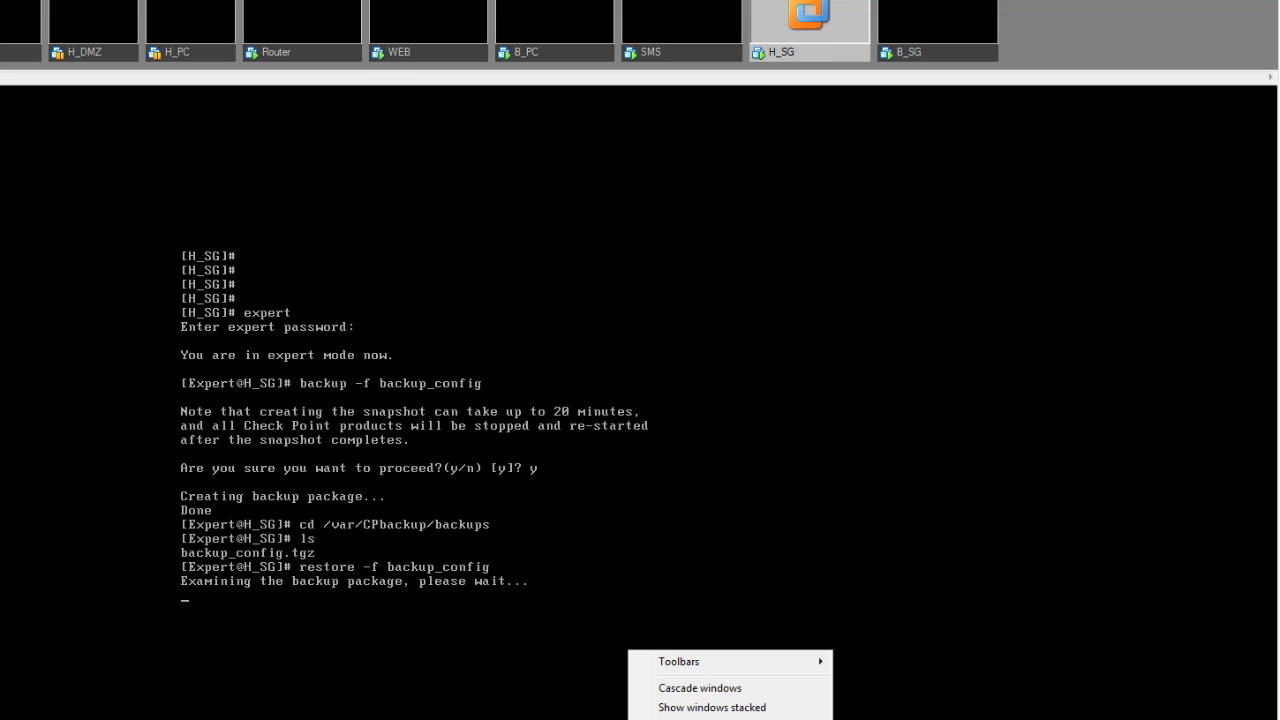
pyautogui.click(700, 719)
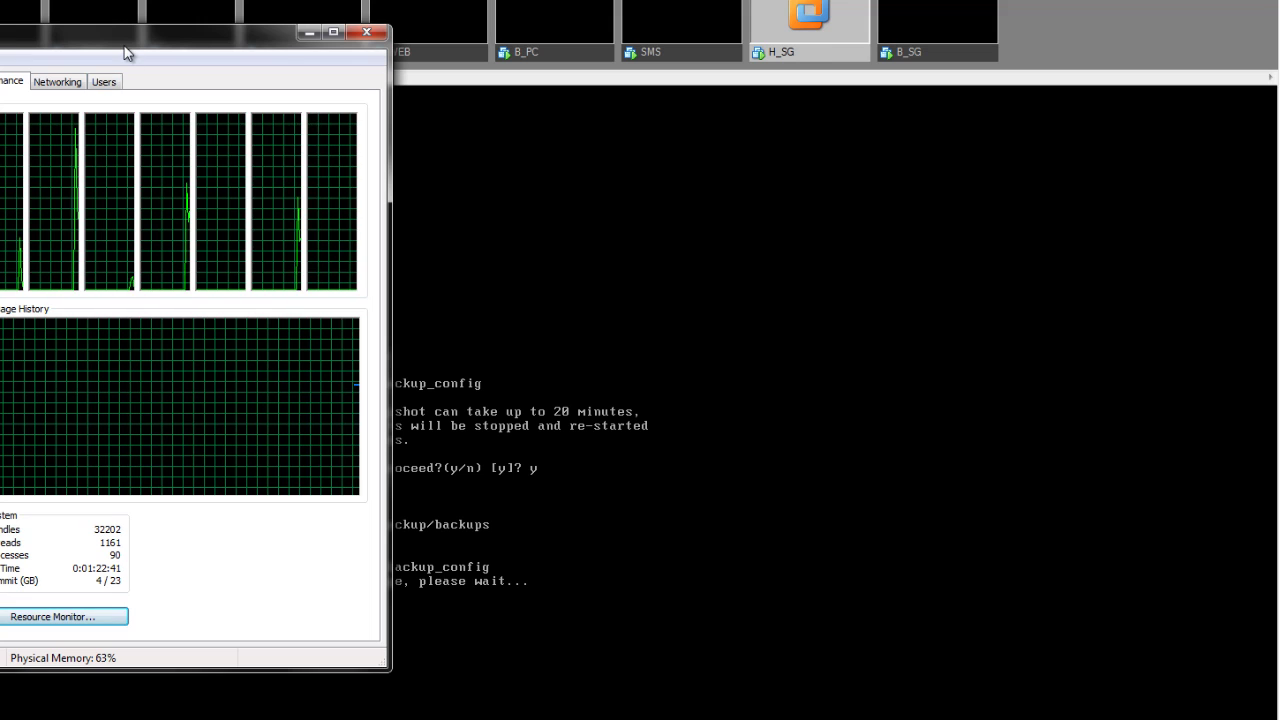
pyautogui.moveTo(127, 52); pyautogui.dragTo(975, 97)
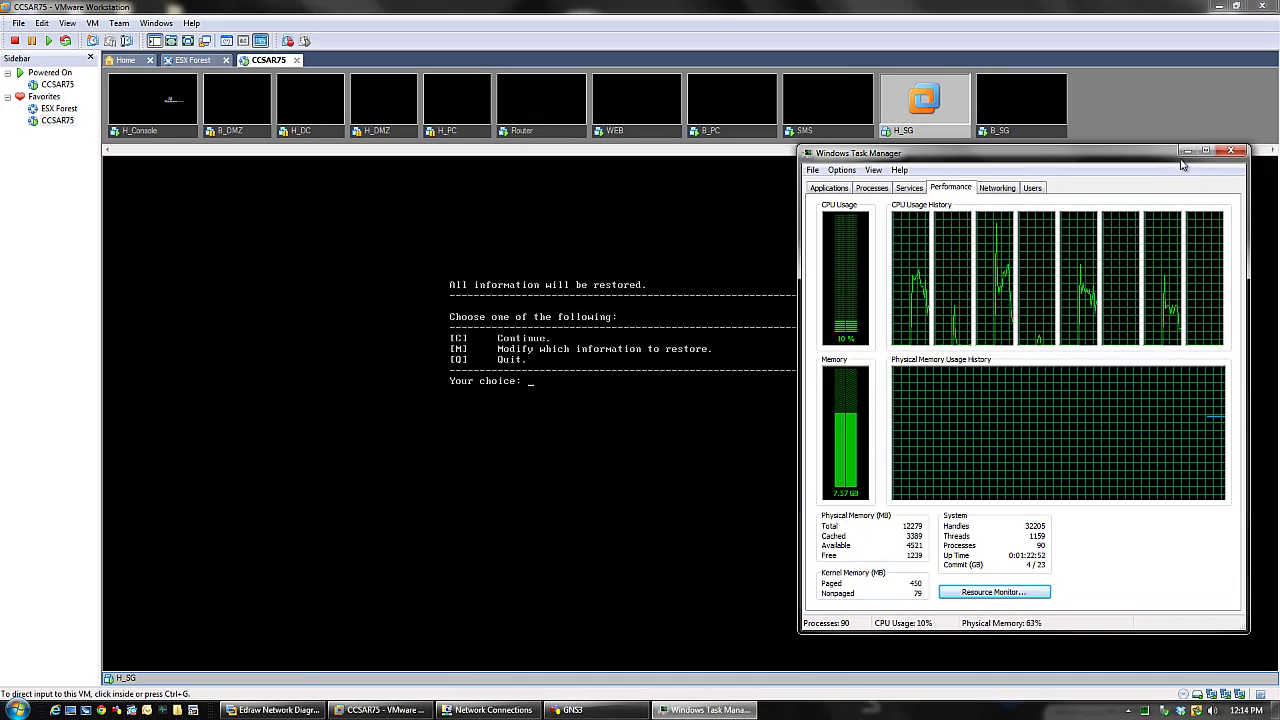
pyautogui.click(1178, 131)
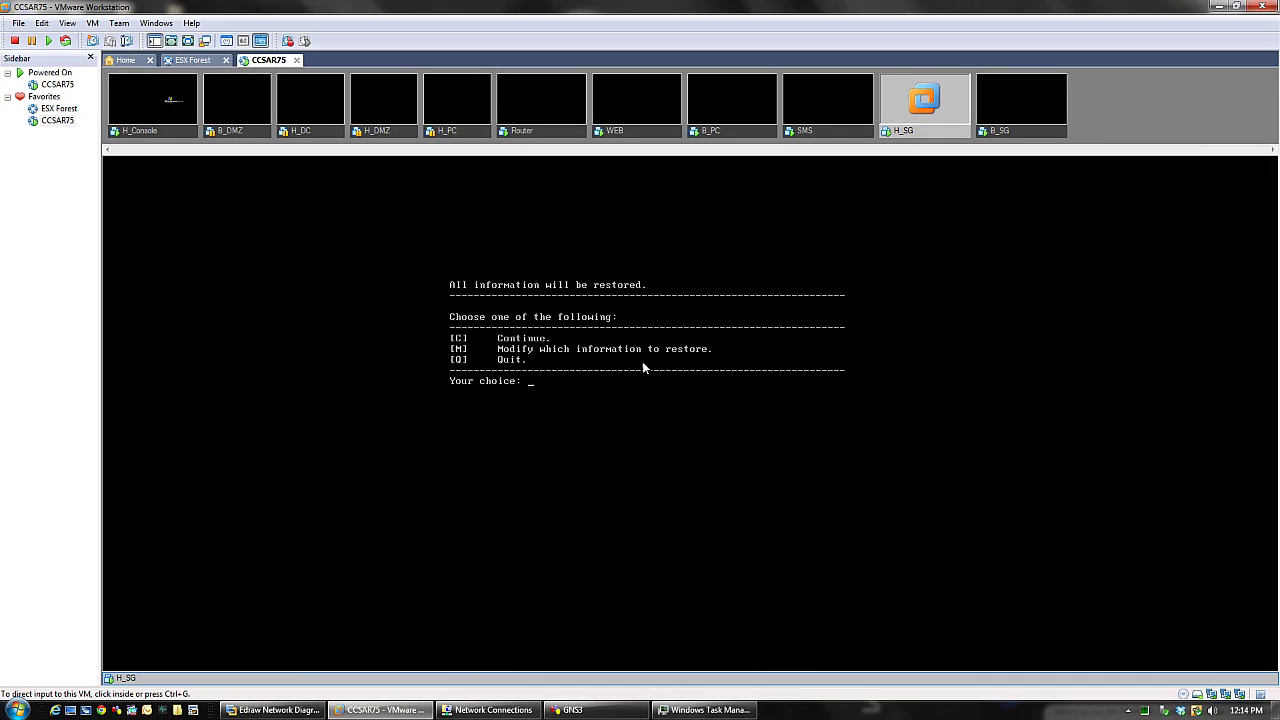
# - Answer c to continue restoring all information on H_SG, then bring Task Manager's performance view back
pyautogui.hotkey('ctrl', 'g')
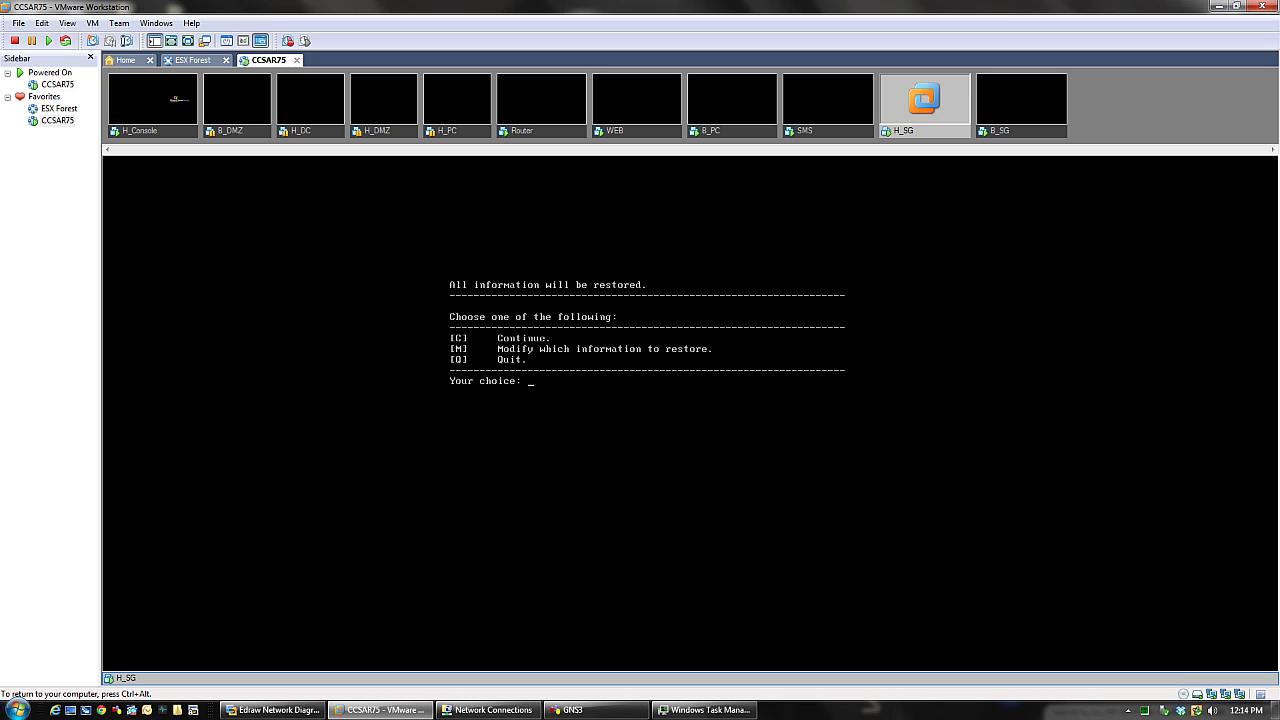
pyautogui.write('c')
pyautogui.press('Return')
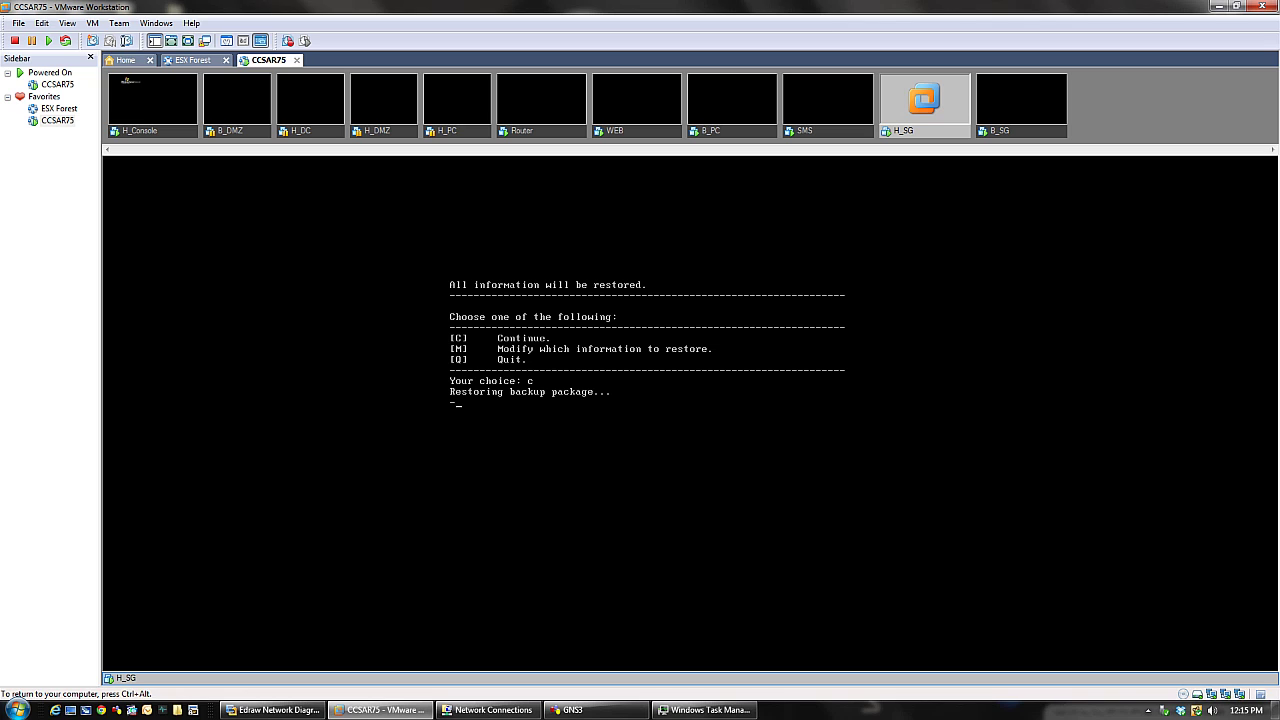
pyautogui.hotkey('ctrl', 'alt')
pyautogui.click(738, 709)
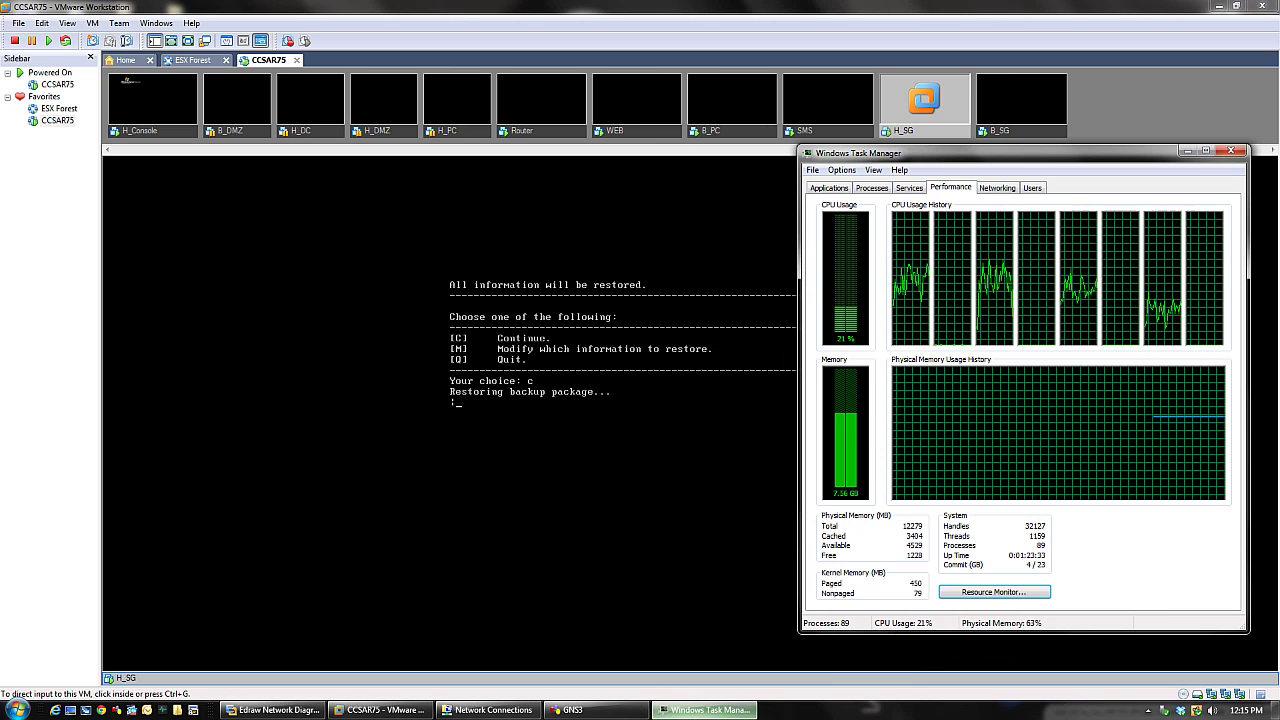
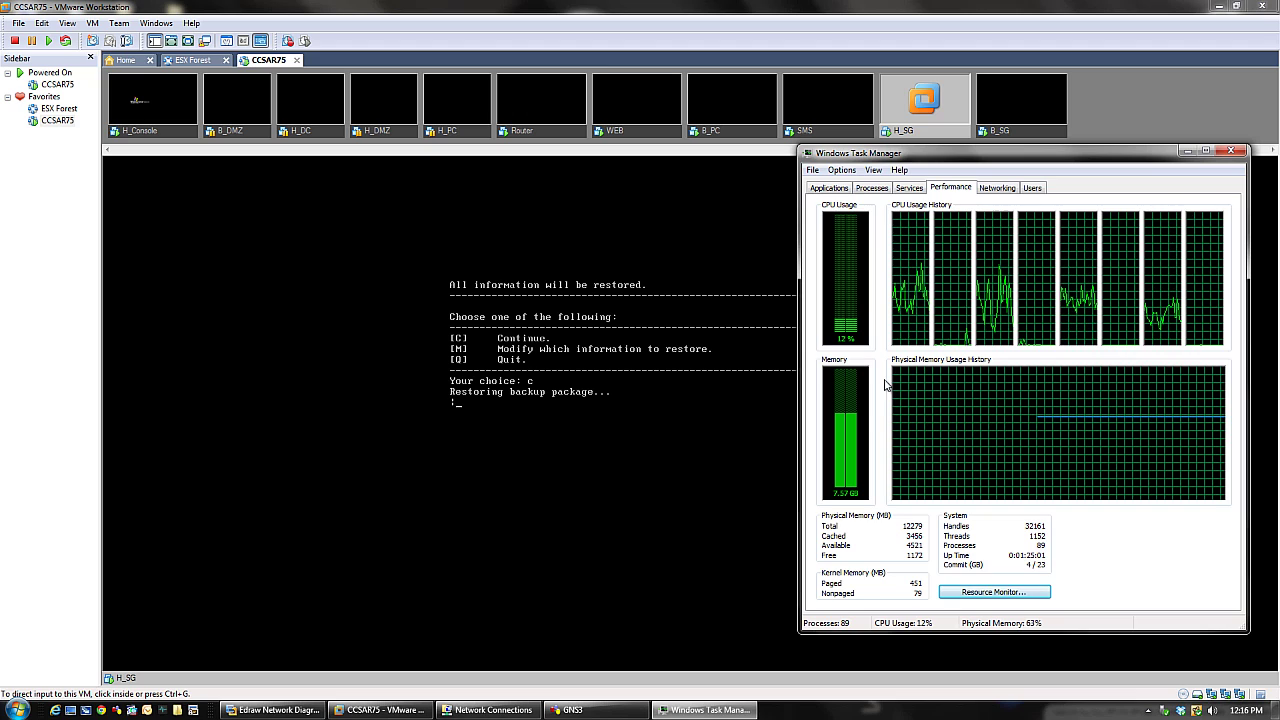
# - Bring up the SMS virtual machine's console while H_SG keeps restoring
pyautogui.click(812, 128)
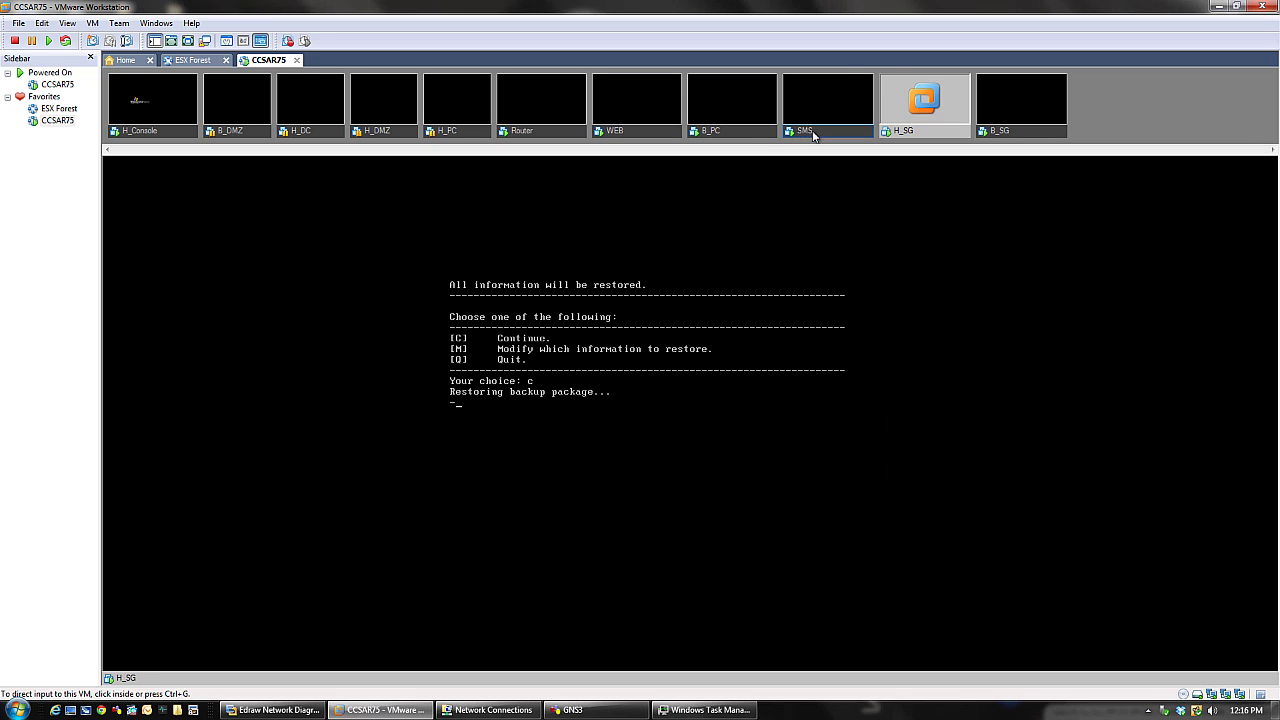
# - Unlock the H_Console desktop with the Administrator password
pyautogui.click(171, 138)
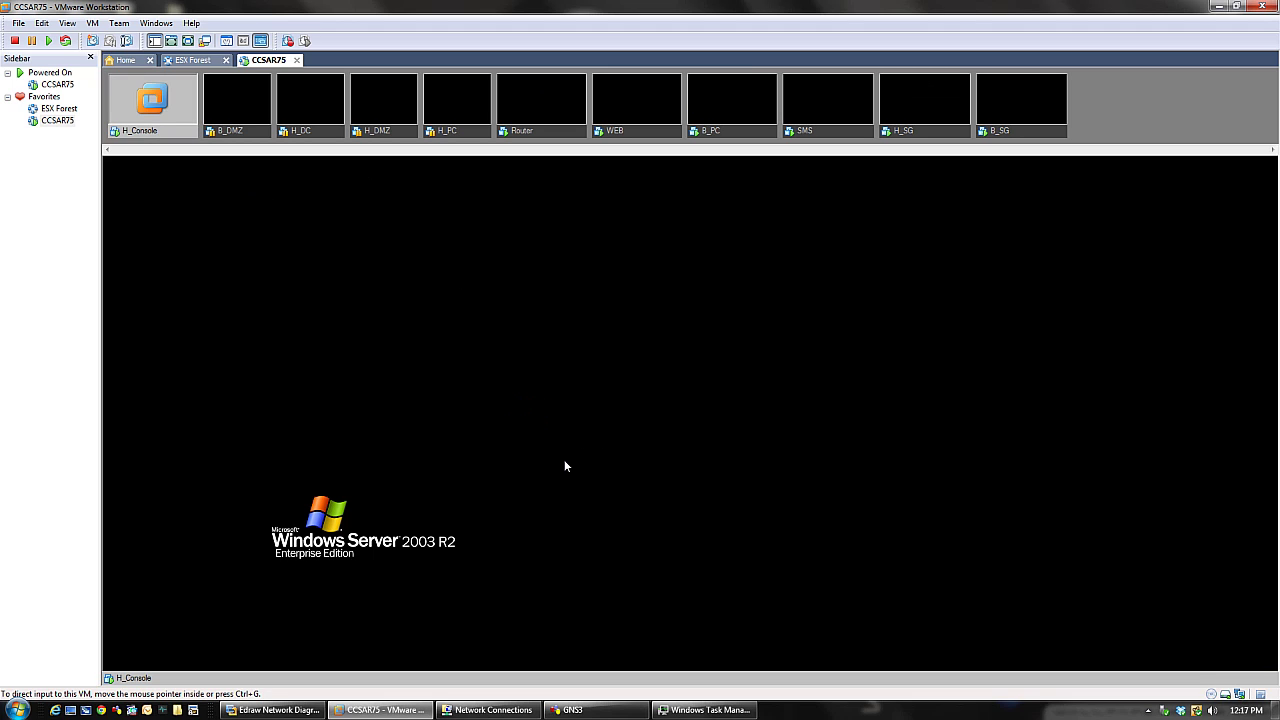
pyautogui.click(565, 466)
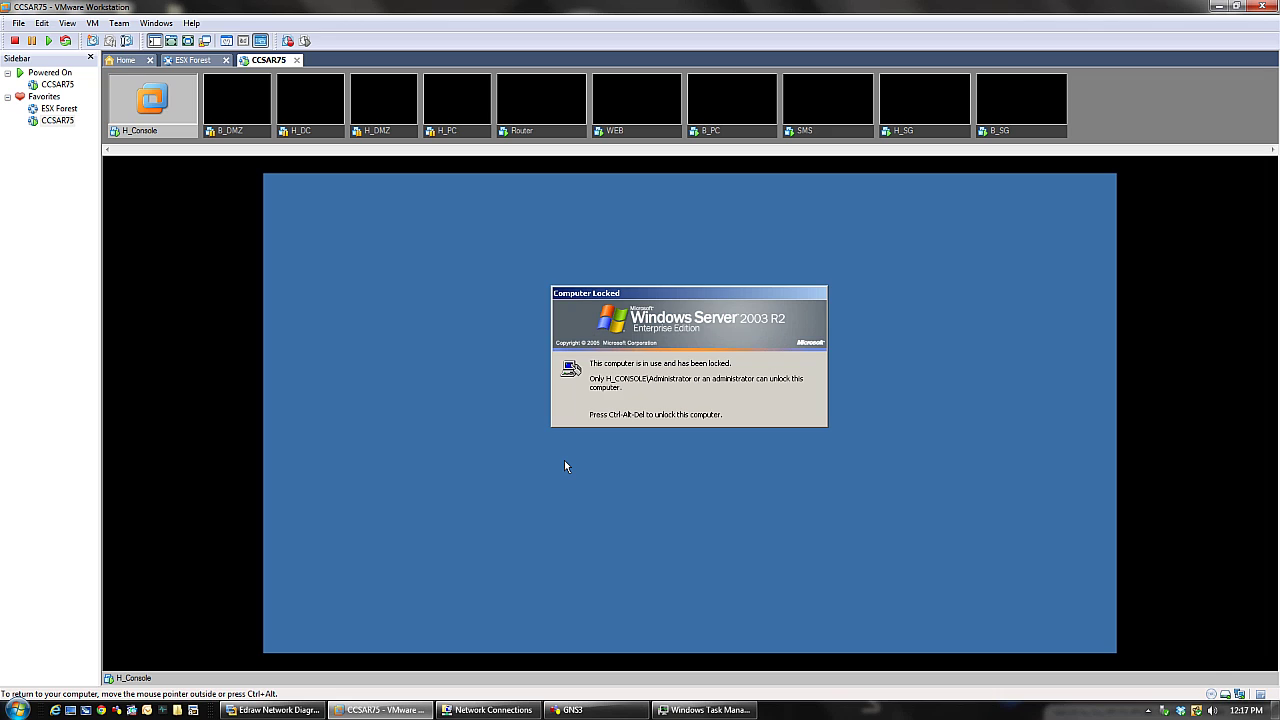
pyautogui.press('ctrl+alt+Insert')
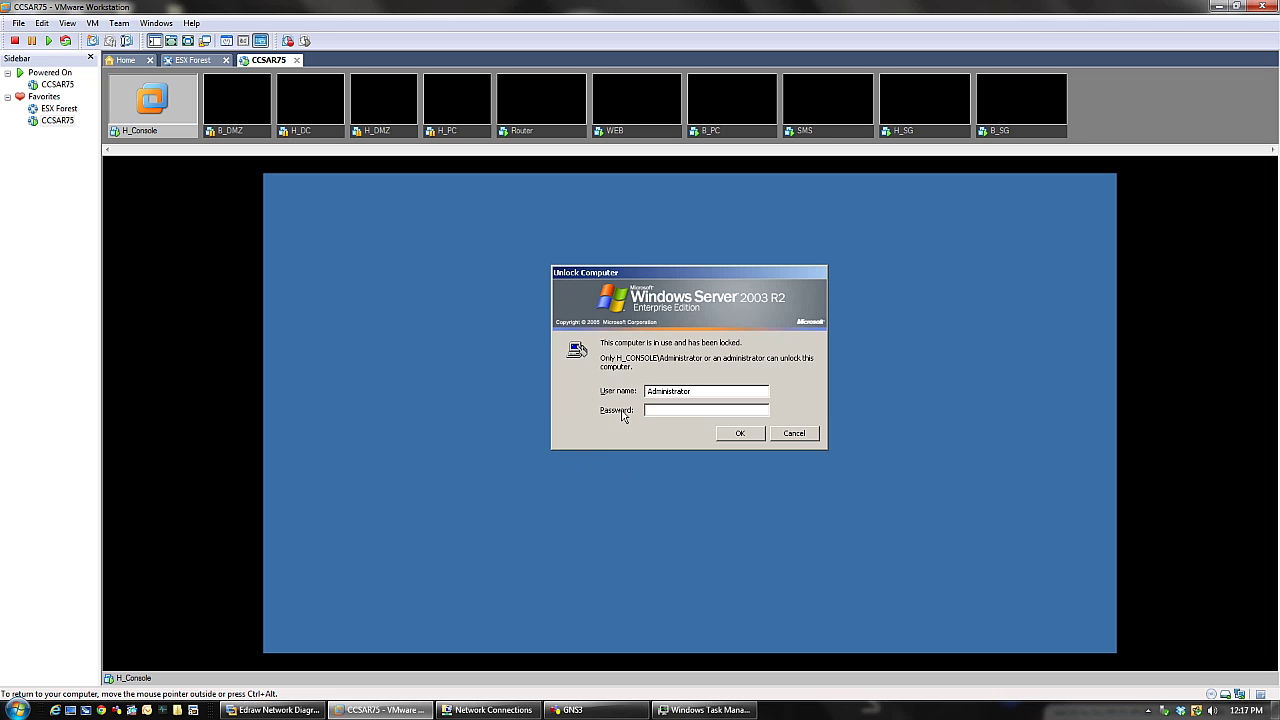
pyautogui.click(742, 433)
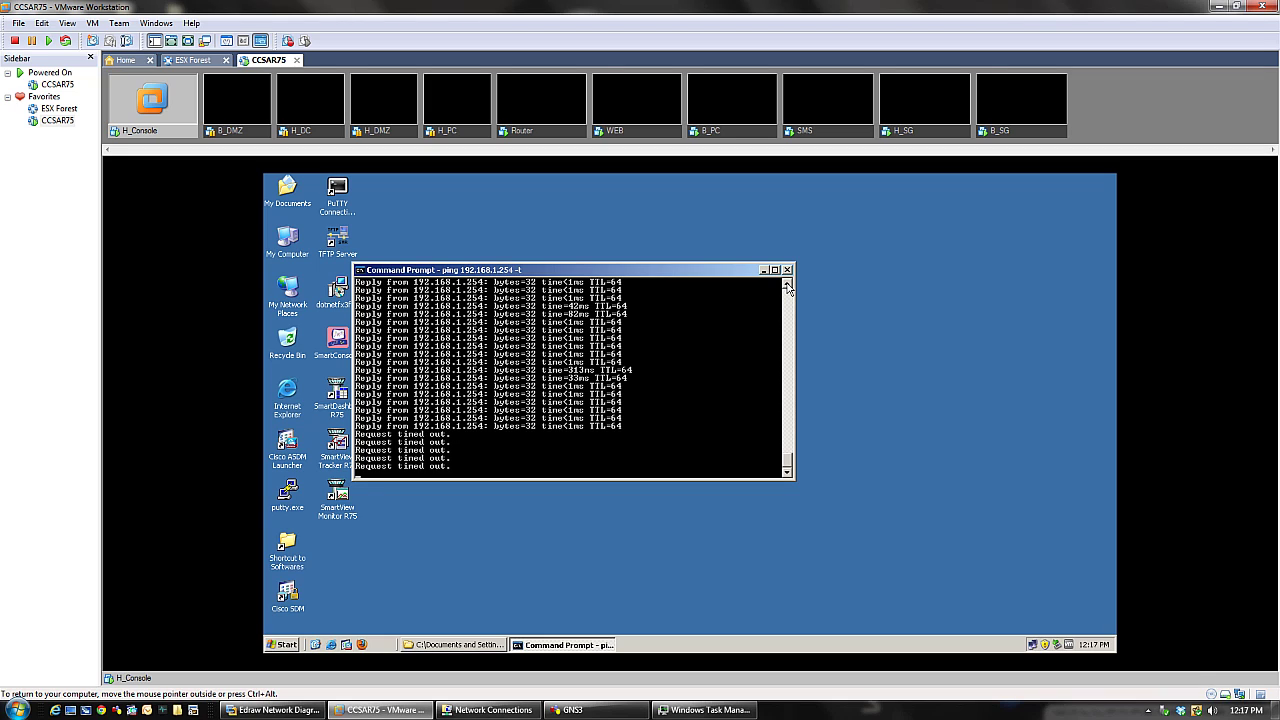
pyautogui.moveTo(789, 466); pyautogui.dragTo(783, 510)
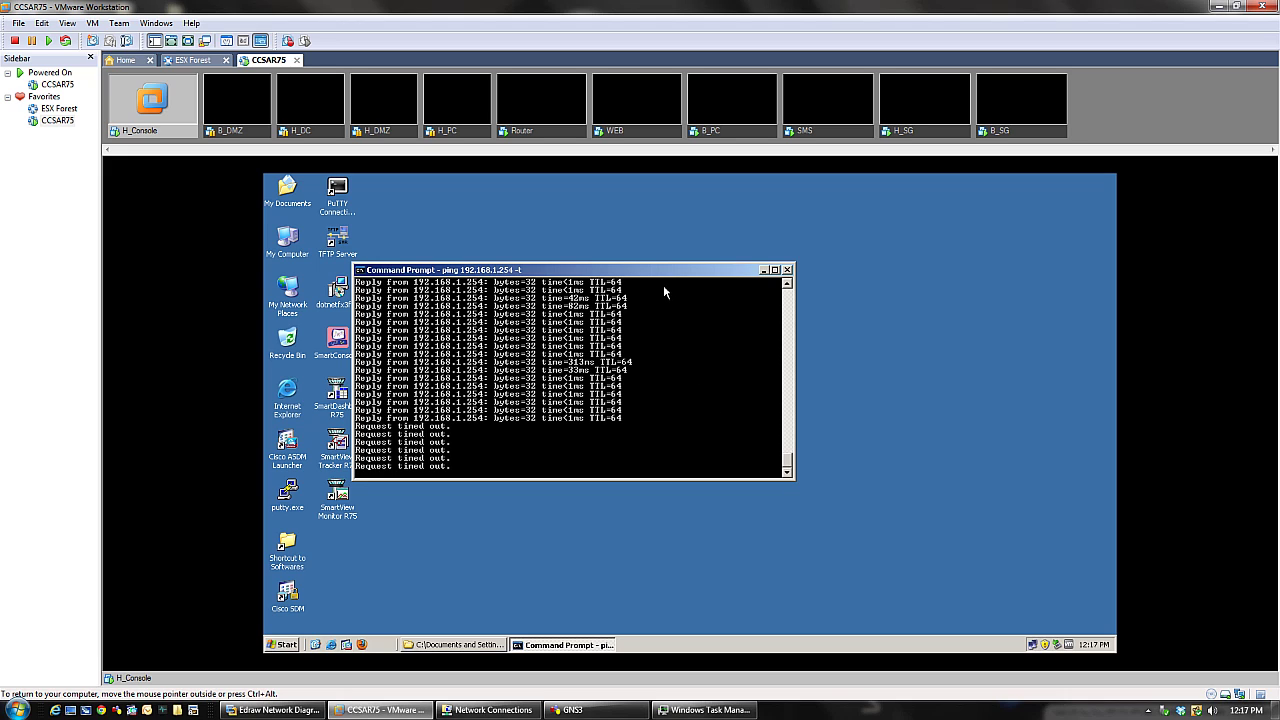
# - Move the Command Prompt aside and mark the ping reply lines to pause the output
pyautogui.moveTo(661, 274); pyautogui.dragTo(789, 302)
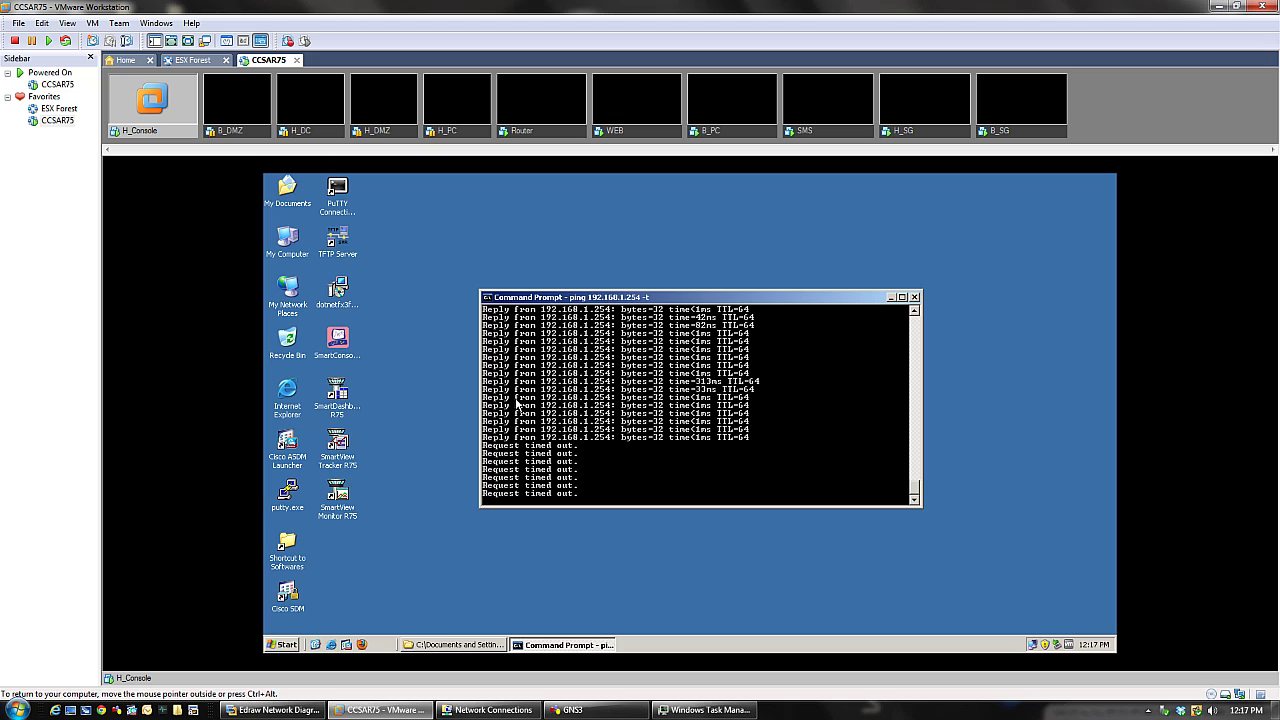
pyautogui.rightClick(501, 333)
pyautogui.click(506, 338)
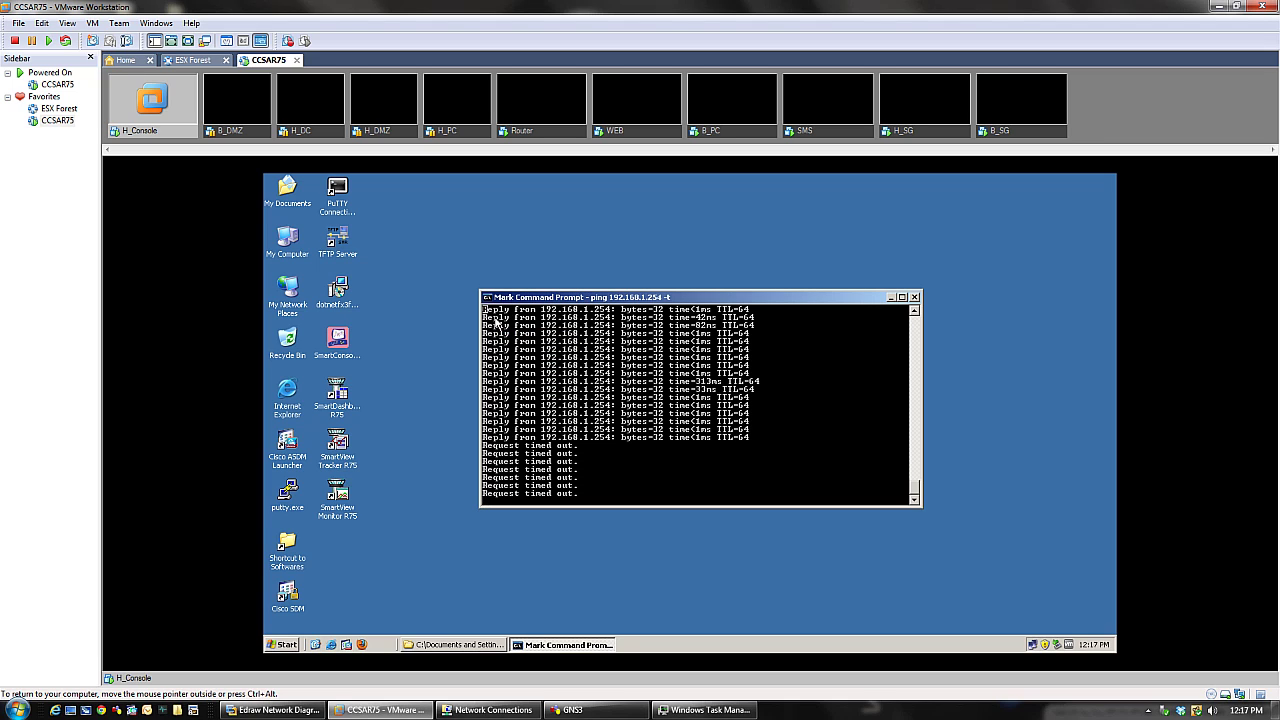
pyautogui.moveTo(494, 316); pyautogui.dragTo(755, 445)
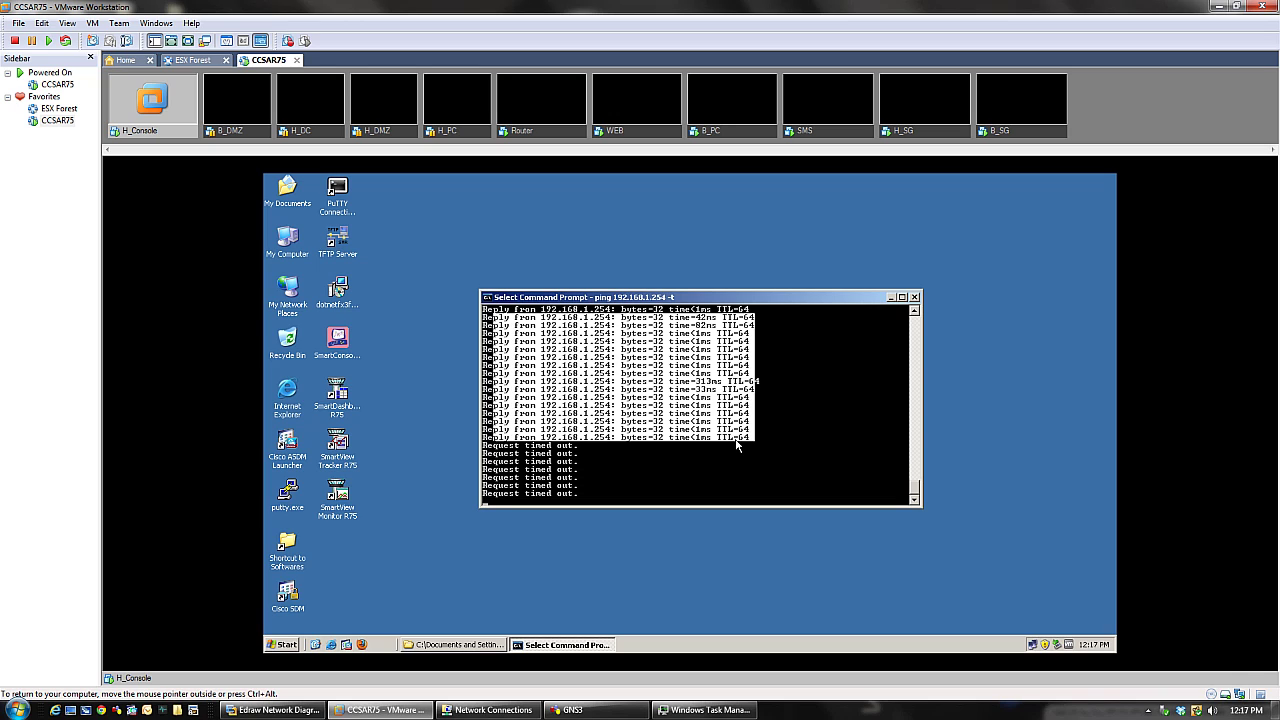
pyautogui.click(751, 435)
pyautogui.moveTo(761, 440); pyautogui.dragTo(481, 307)
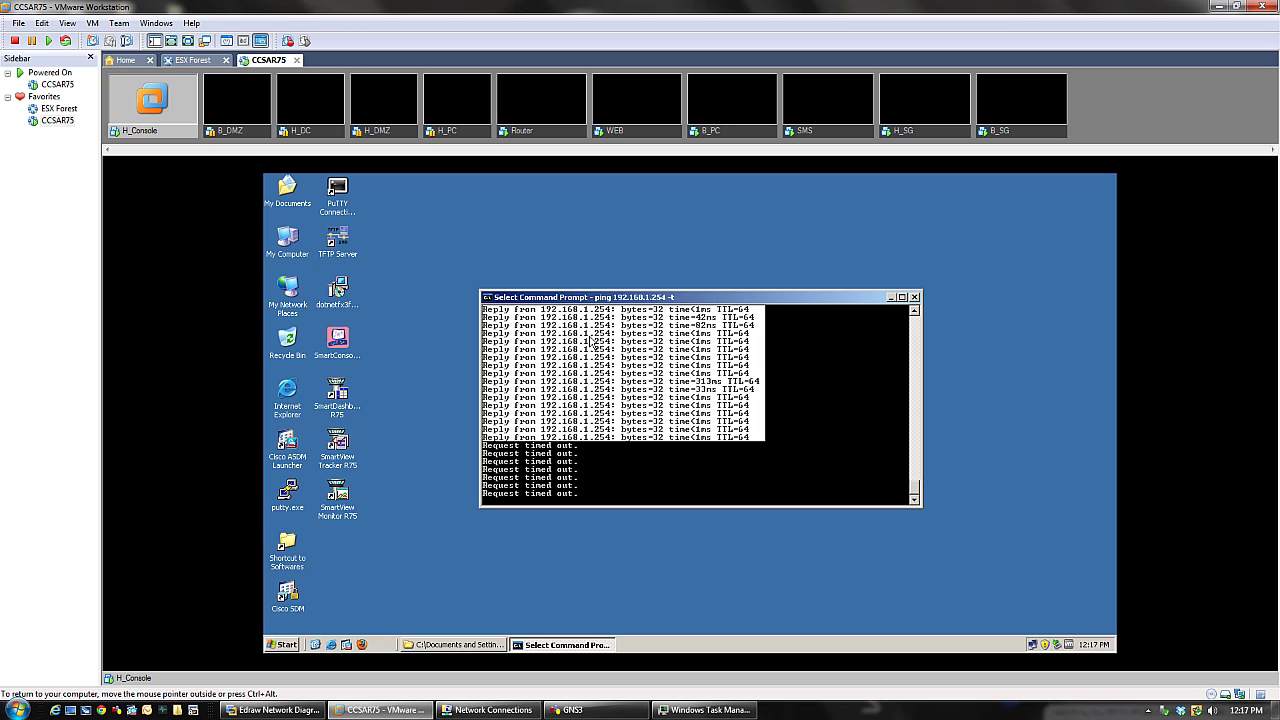
pyautogui.click(535, 343)
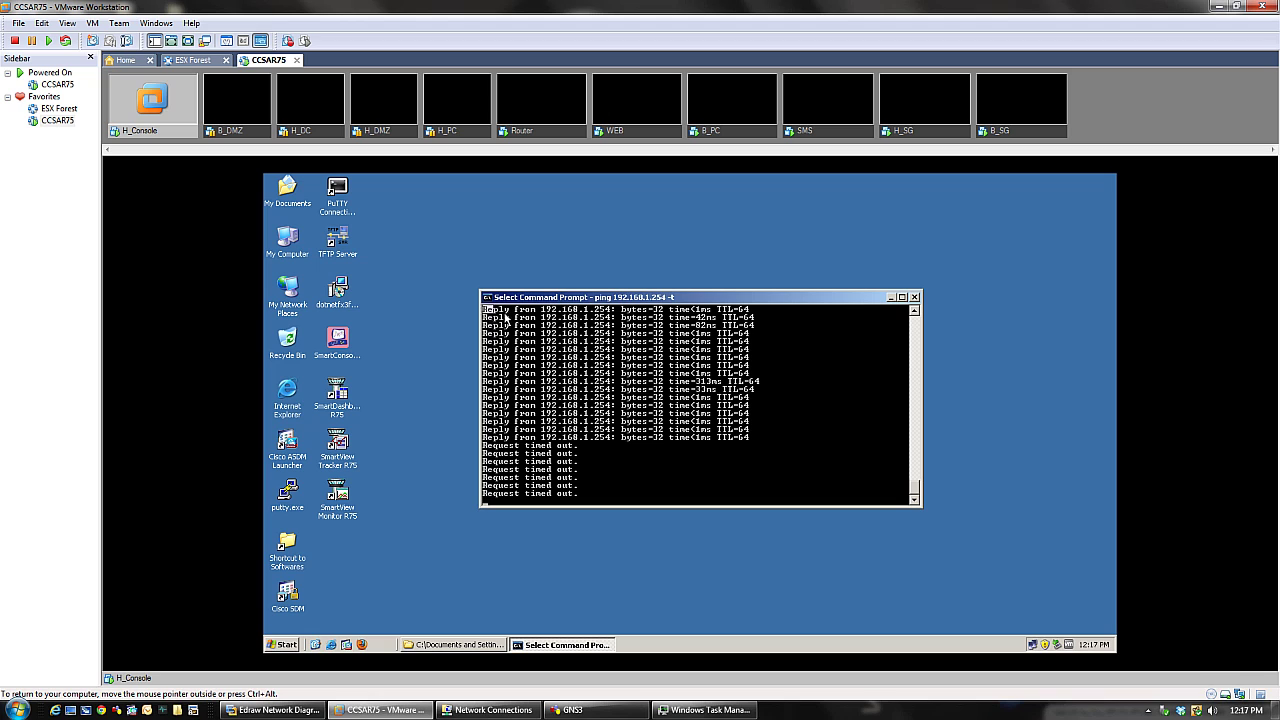
pyautogui.moveTo(482, 308); pyautogui.dragTo(790, 453)
pyautogui.click(790, 453)
# - Scroll back through the ping to 192.168.1.254 to see replies turning into timeouts
pyautogui.scroll(10, 790, 453)
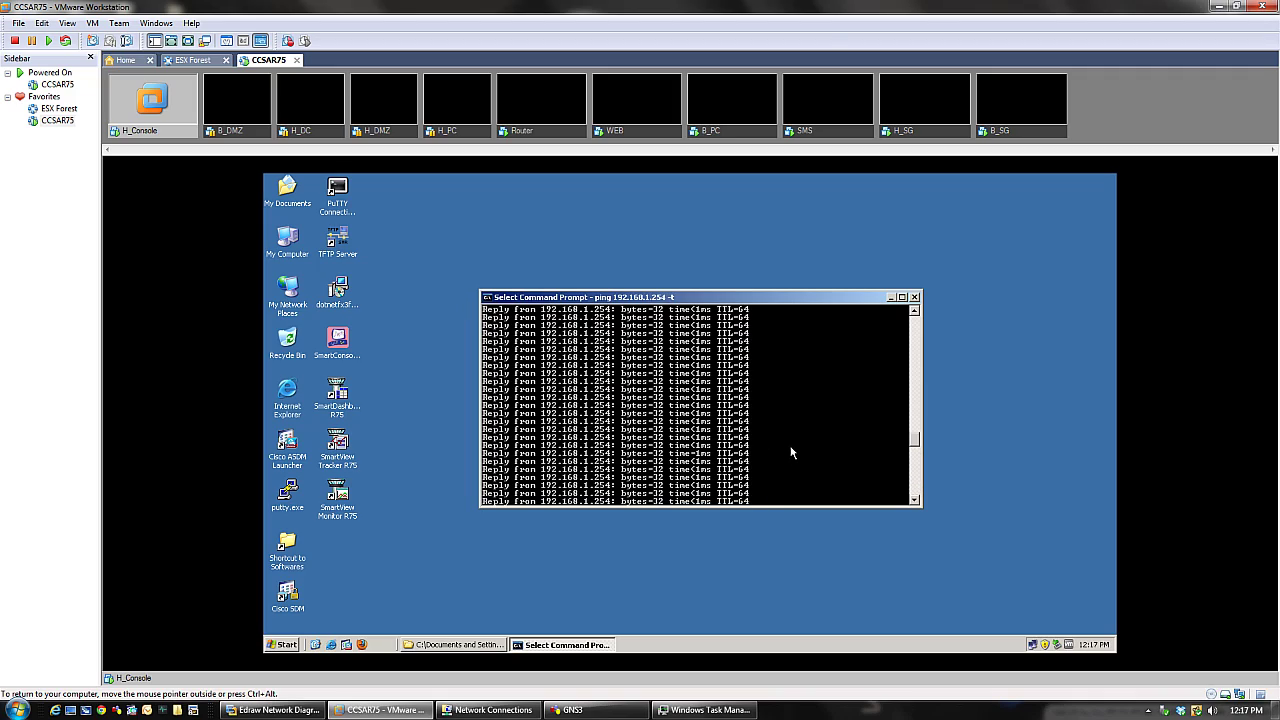
pyautogui.scroll(5, 790, 453)
pyautogui.moveTo(914, 426); pyautogui.dragTo(911, 312)
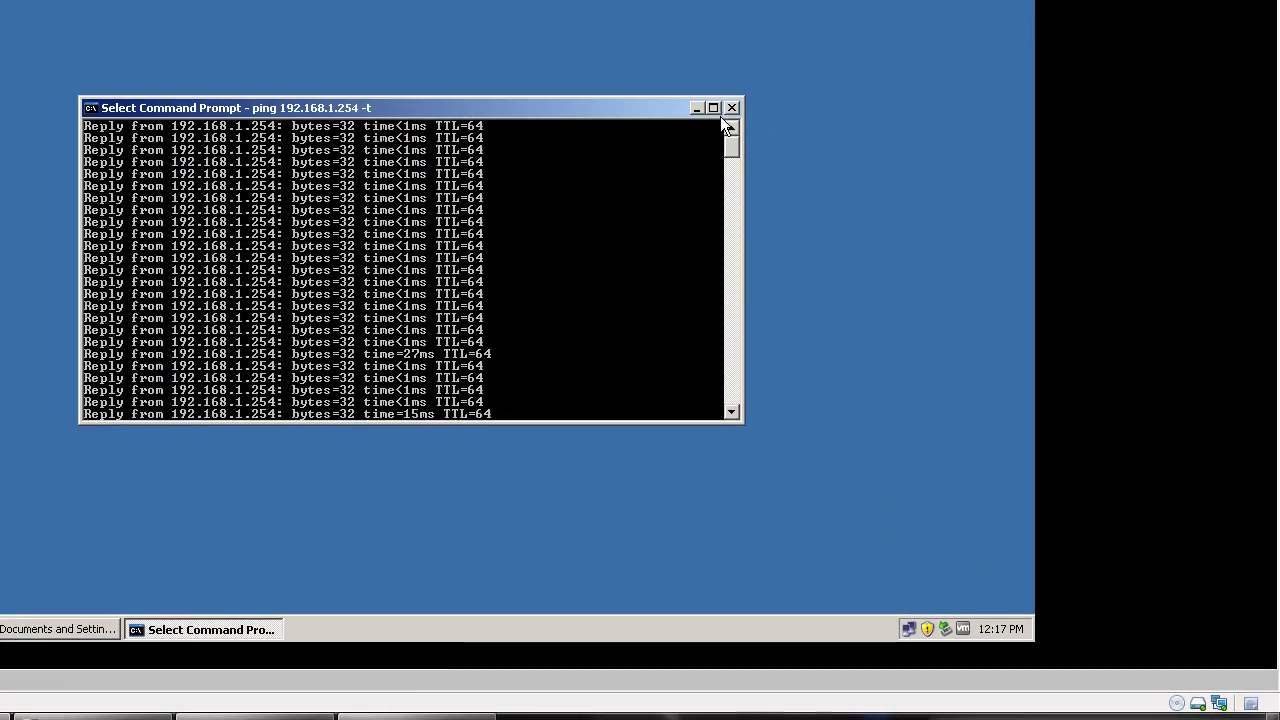
pyautogui.moveTo(721, 142); pyautogui.dragTo(727, 198)
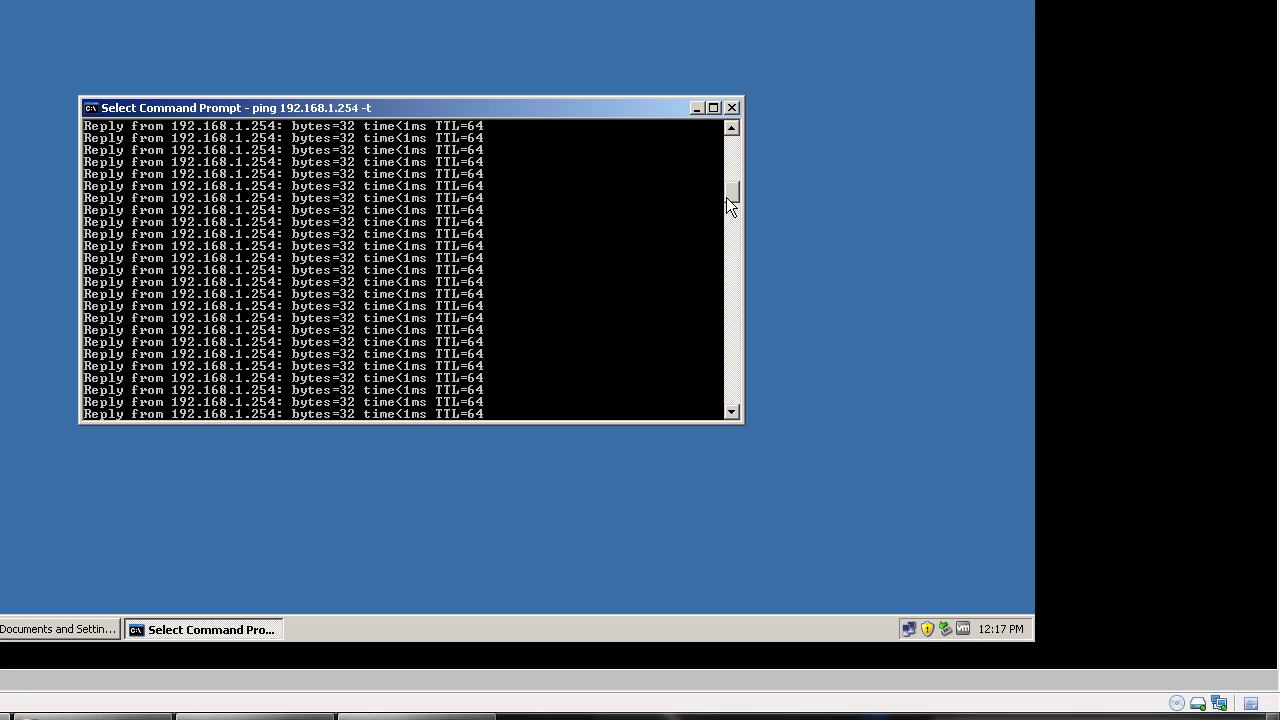
pyautogui.moveTo(736, 289); pyautogui.dragTo(723, 146)
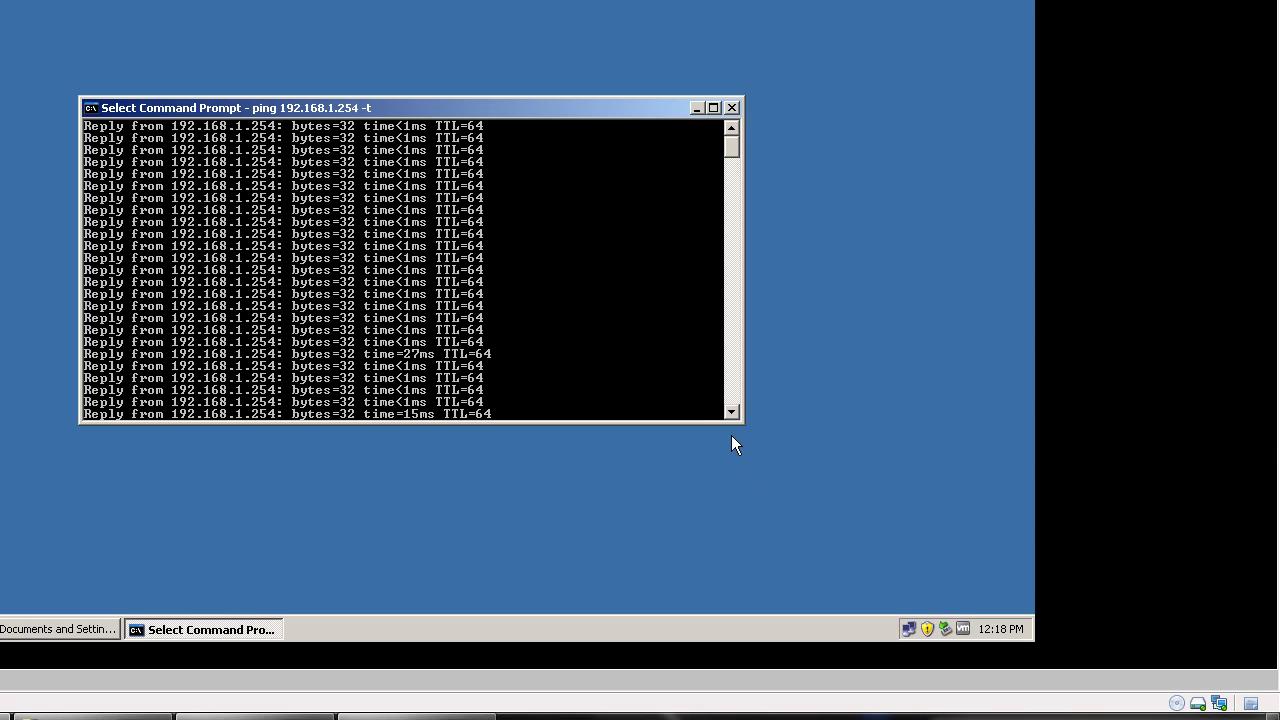
pyautogui.moveTo(725, 144); pyautogui.dragTo(743, 400)
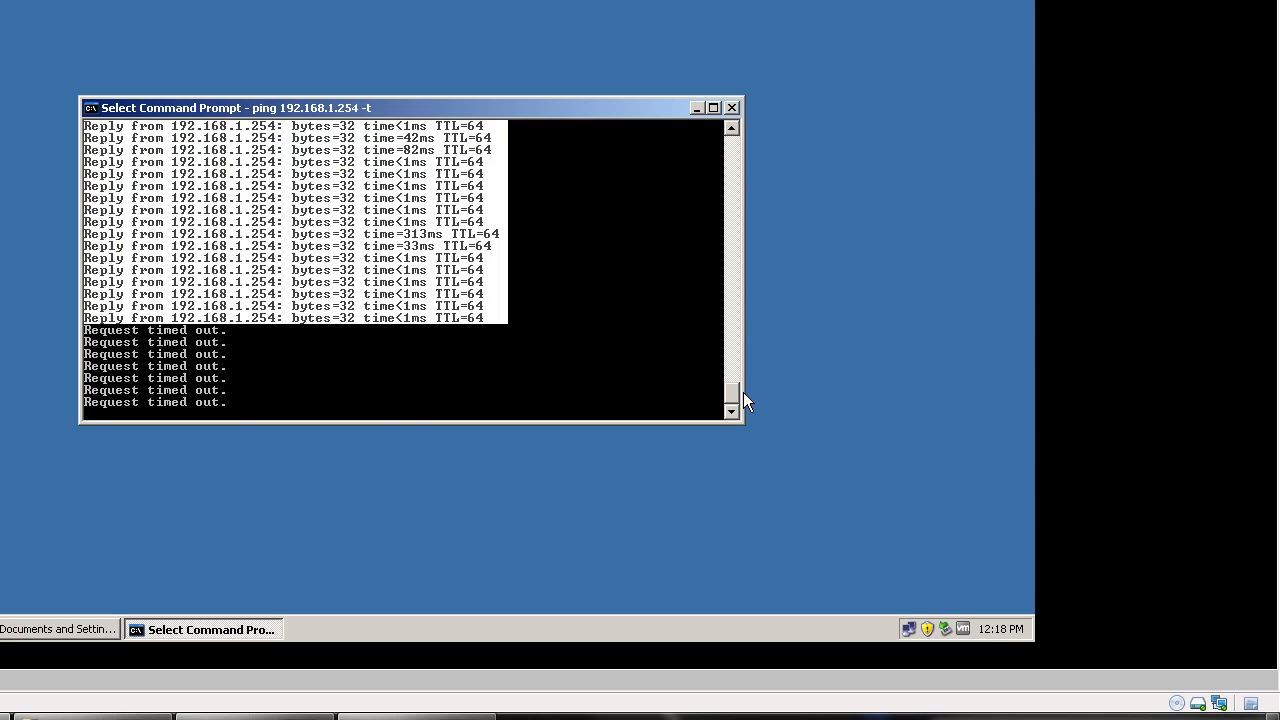
pyautogui.click(308, 376)
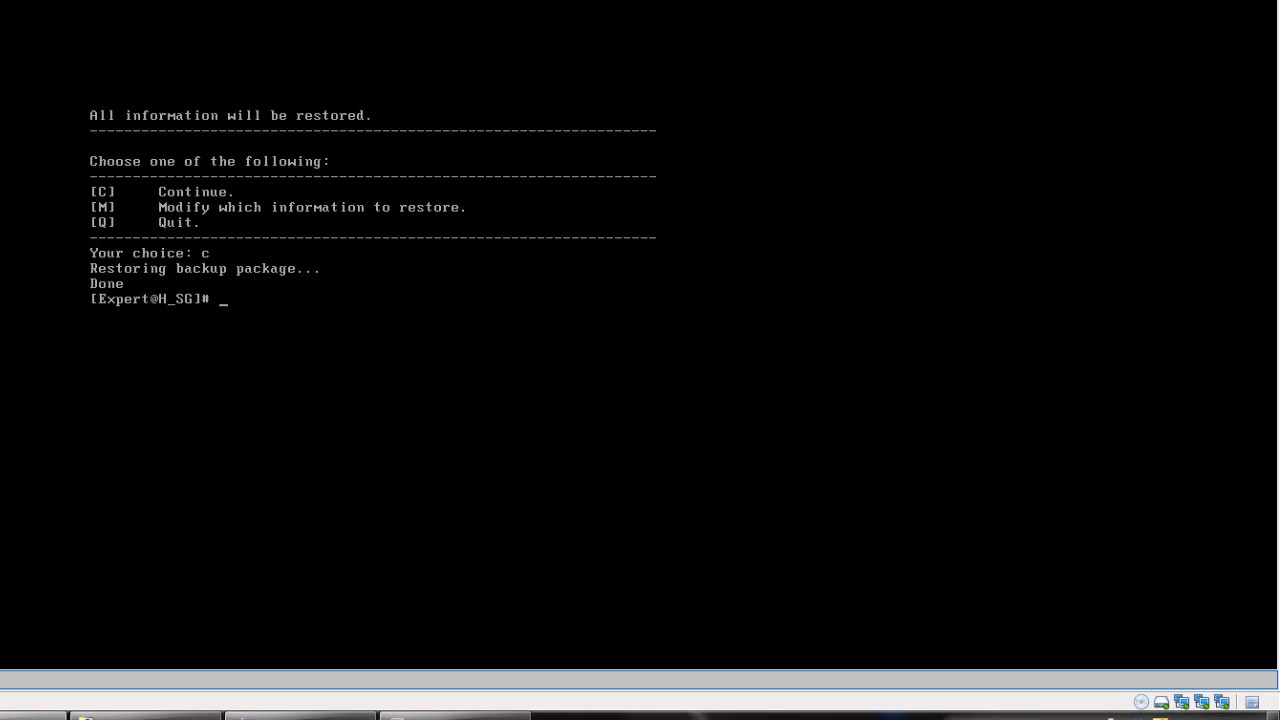
# - On H_SG, ping 192.168.1.2 and stop it to see 0% packet loss
pyautogui.press('Return')
pyautogui.press('Return')
pyautogui.press('Return')
pyautogui.press('Return')
pyautogui.press('Return')
pyautogui.press('Return')
pyautogui.press('Return')
pyautogui.press('Return')
pyautogui.press('Return')
pyautogui.press('Return')
pyautogui.press('Return')
pyautogui.press('Return')
pyautogui.press('Return')
pyautogui.press('Return')
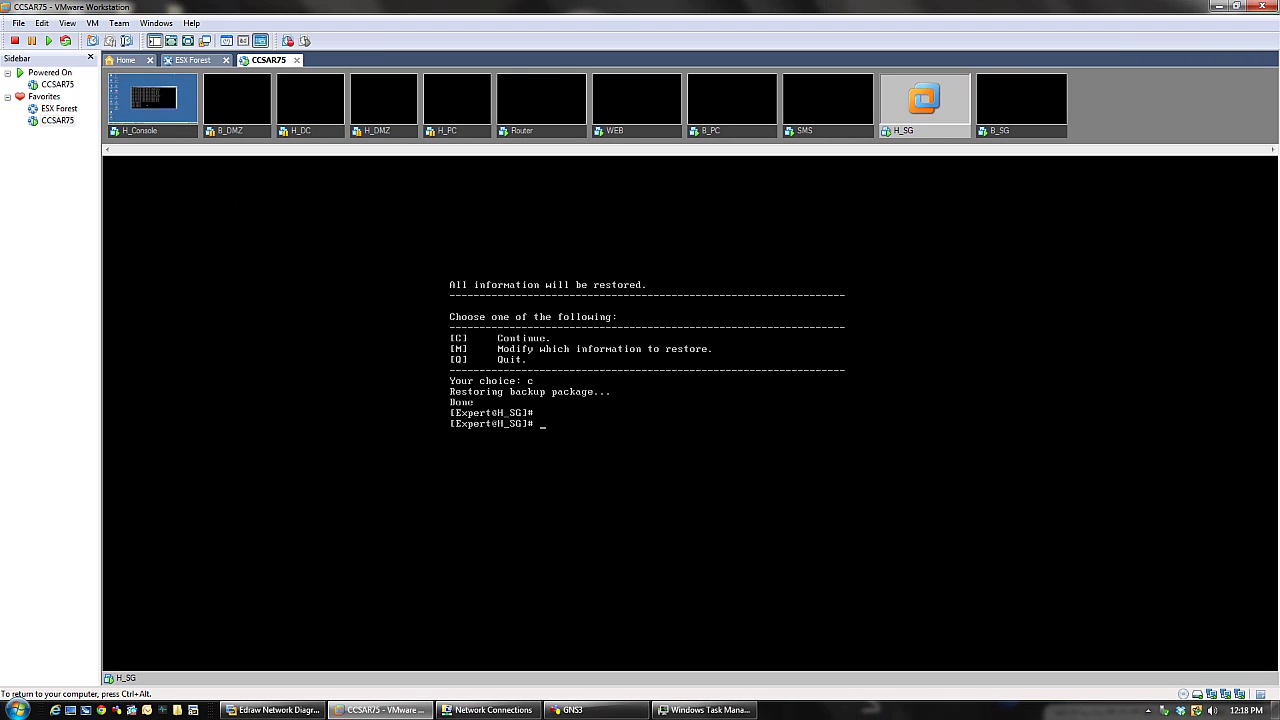
pyautogui.write('ping')
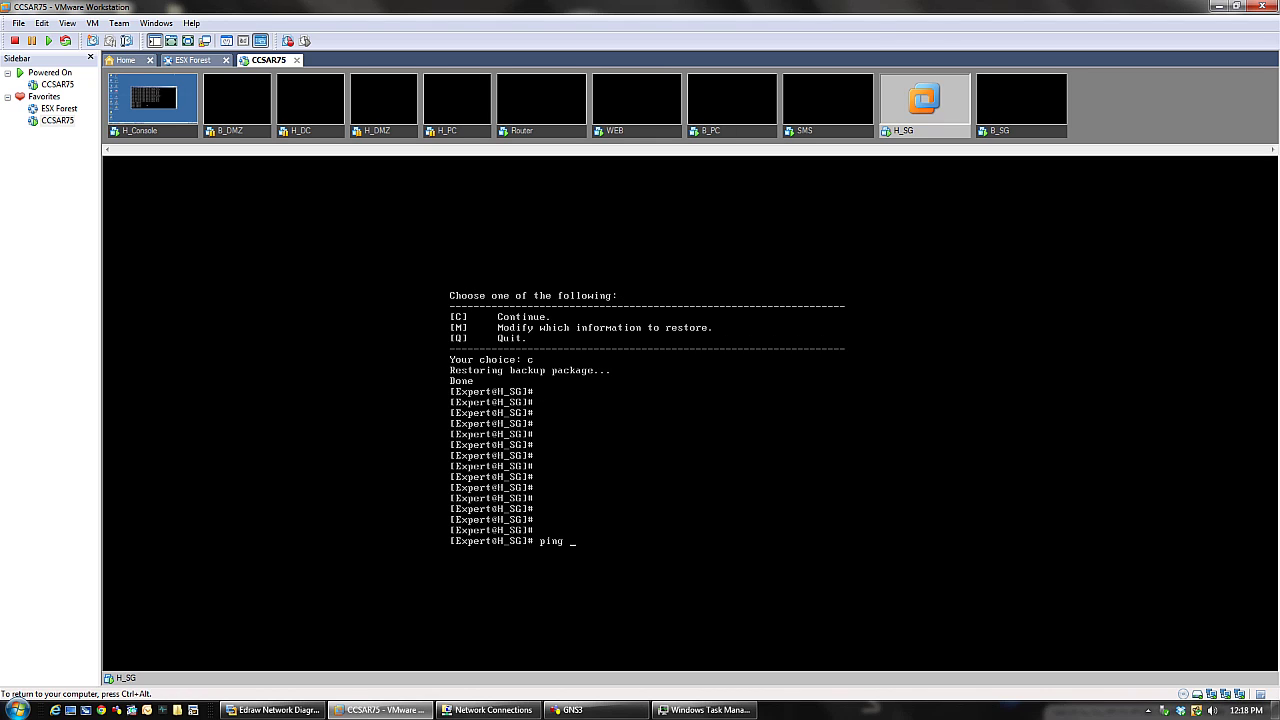
pyautogui.write(' 192.168.1.2')
pyautogui.press('Return')
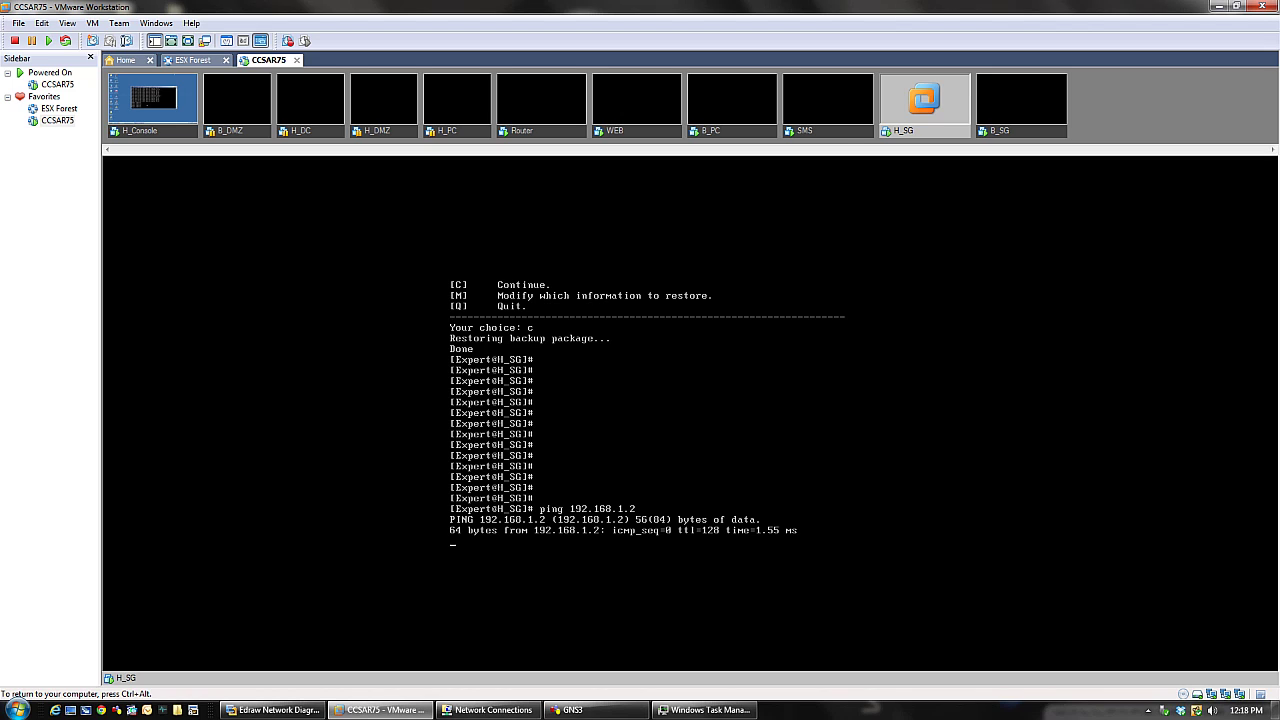
pyautogui.hotkey('ctrl', 'c')
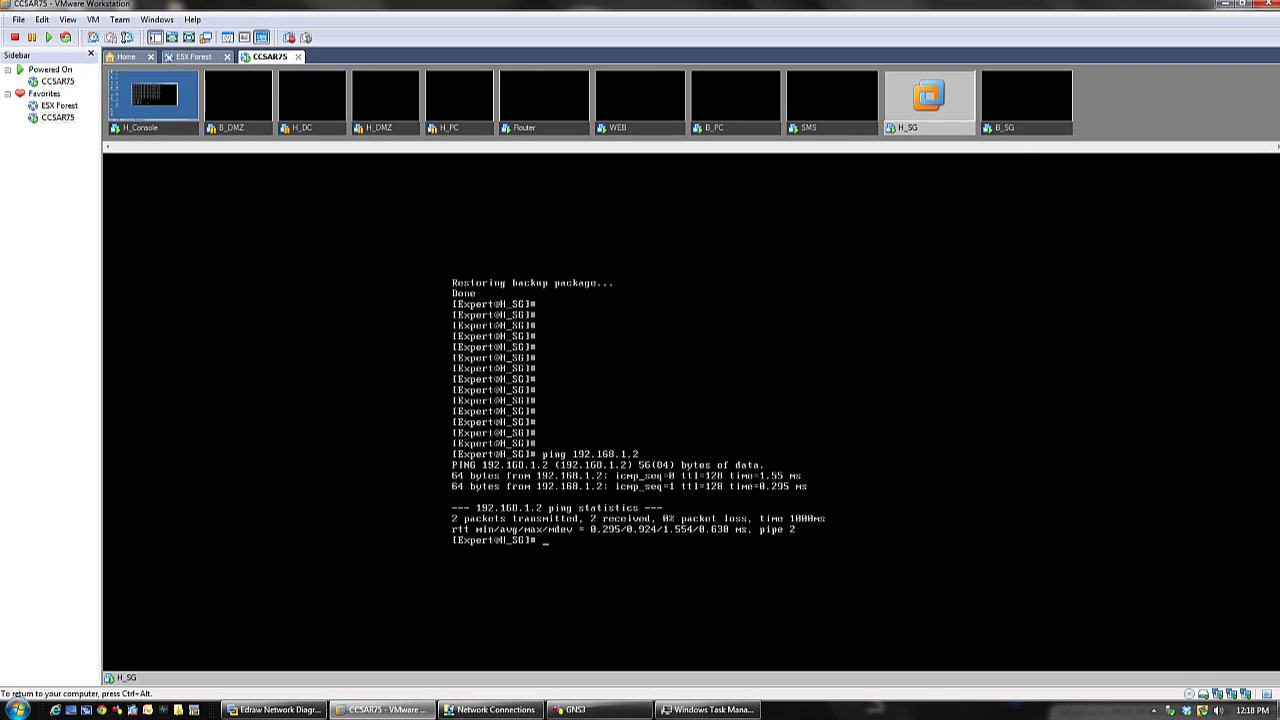
# - Restart H_Console's continuous ping to 192.168.1.254, then return to H_SG's shell
pyautogui.click(162, 125)
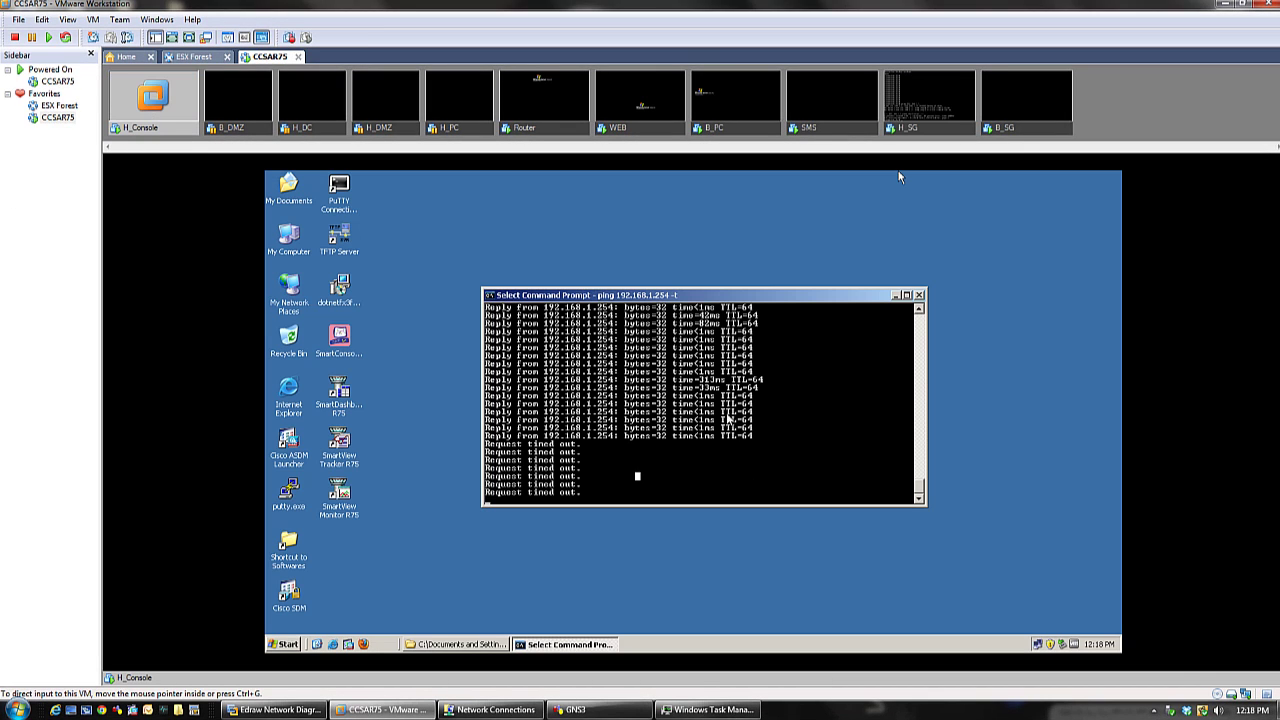
pyautogui.press('Escape')
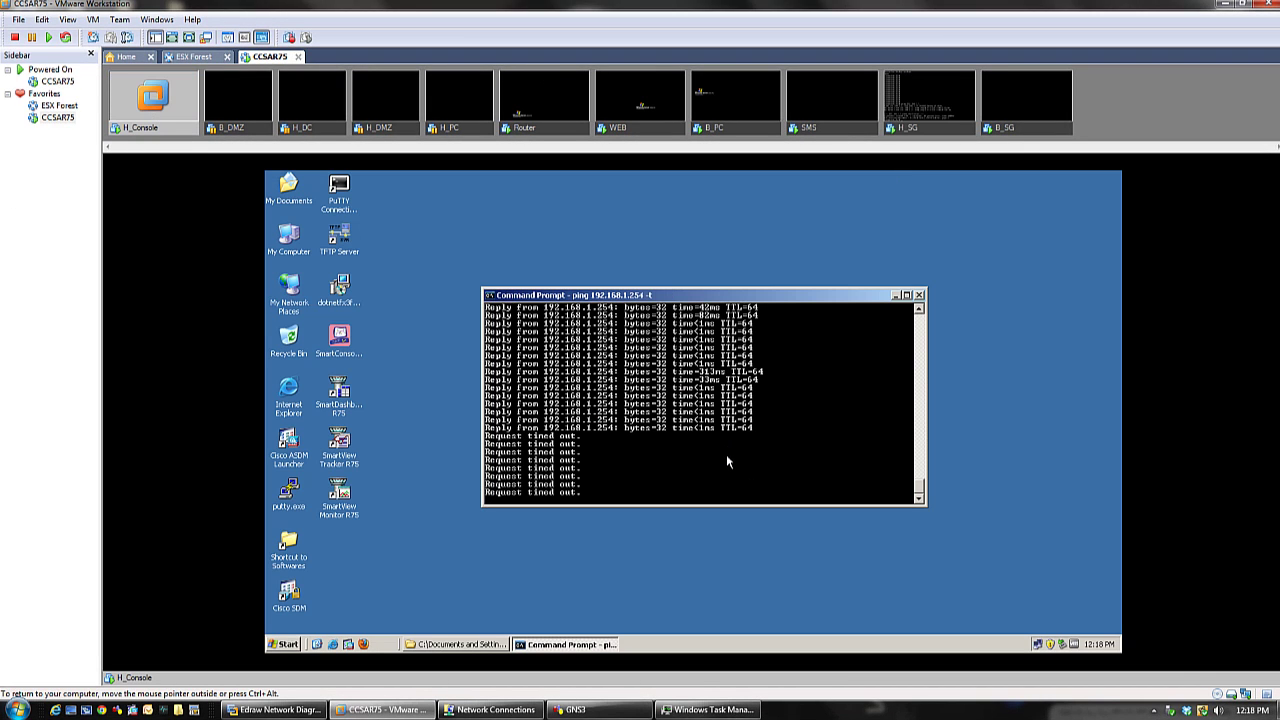
pyautogui.hotkey('ctrl', 'c')
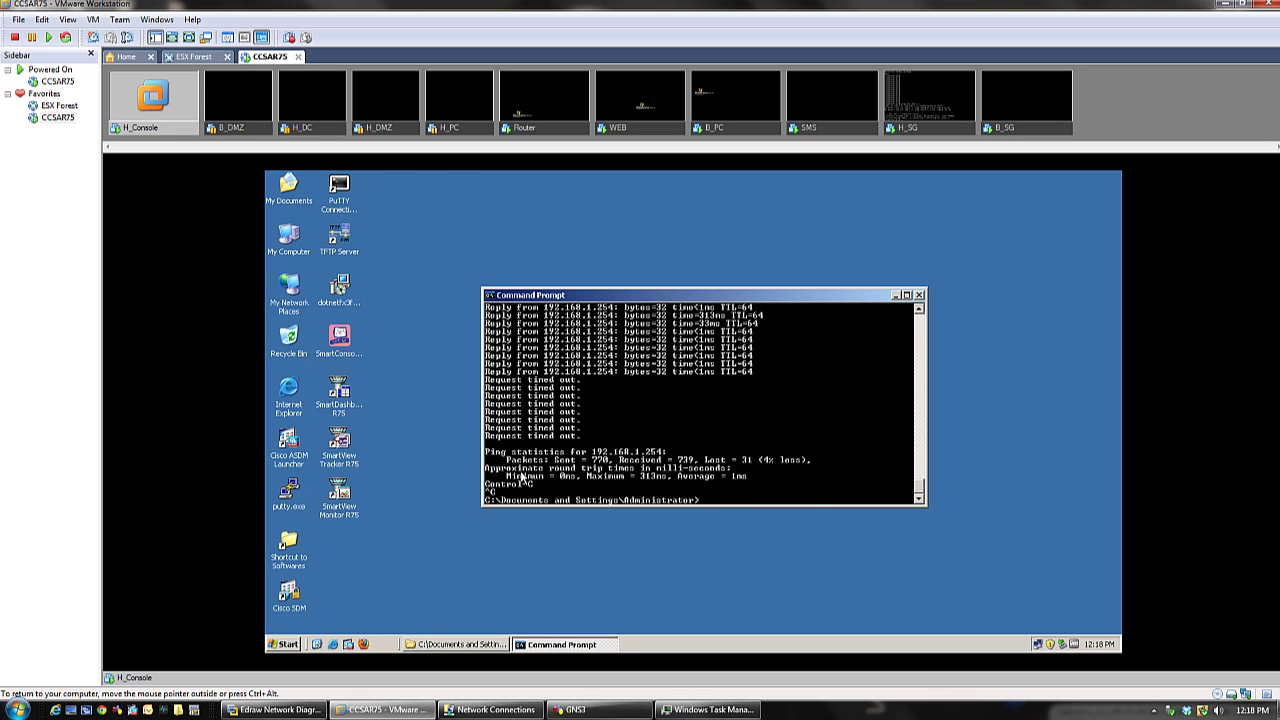
pyautogui.press('Up')
pyautogui.press('Return')
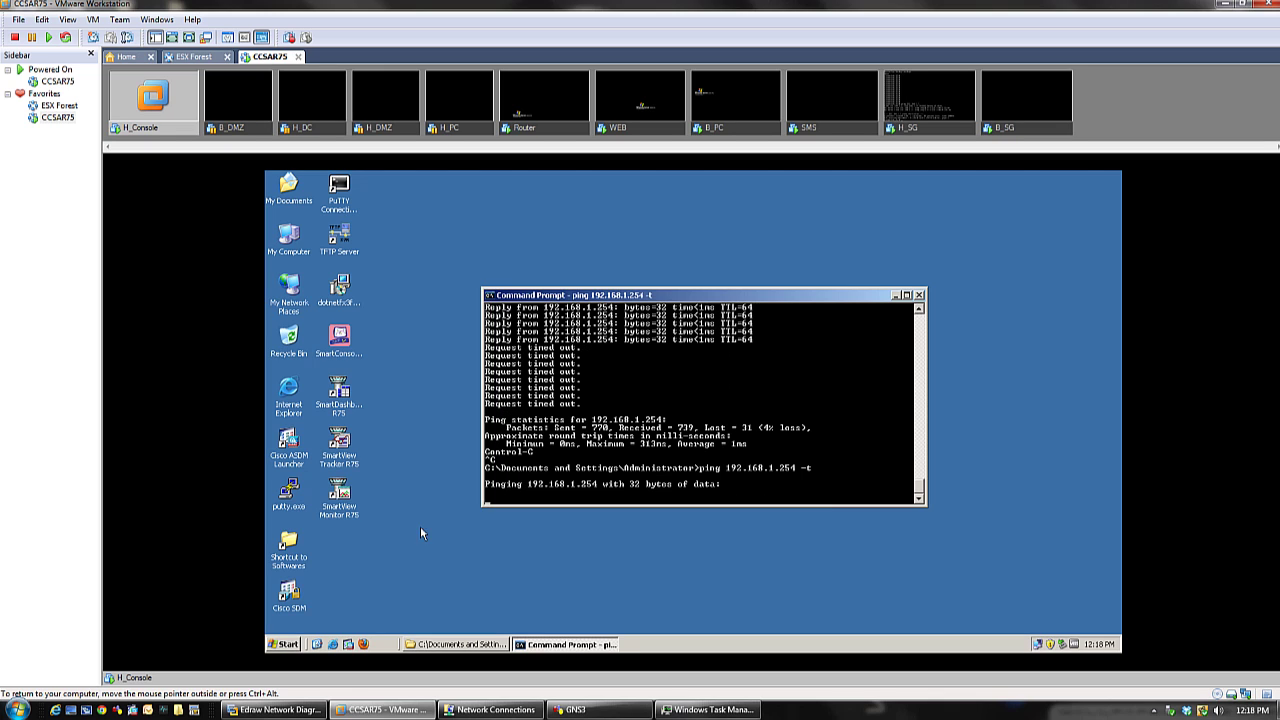
pyautogui.click(923, 130)
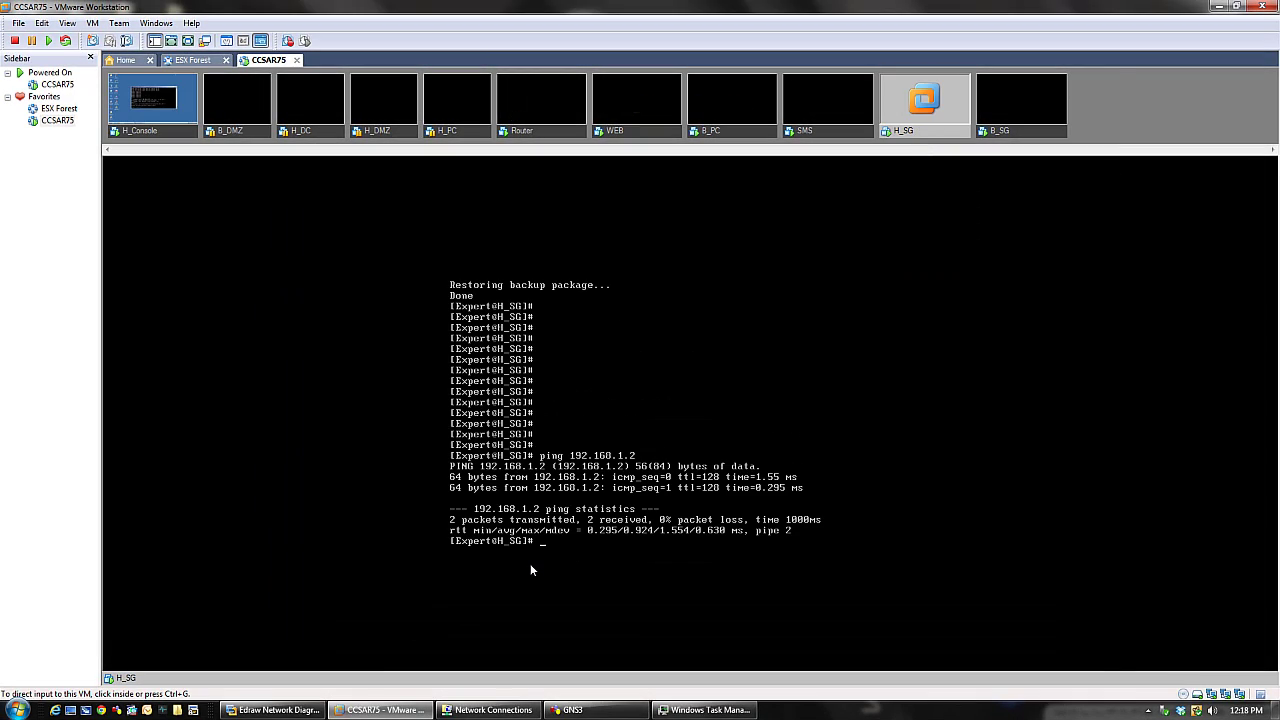
pyautogui.click(165, 136)
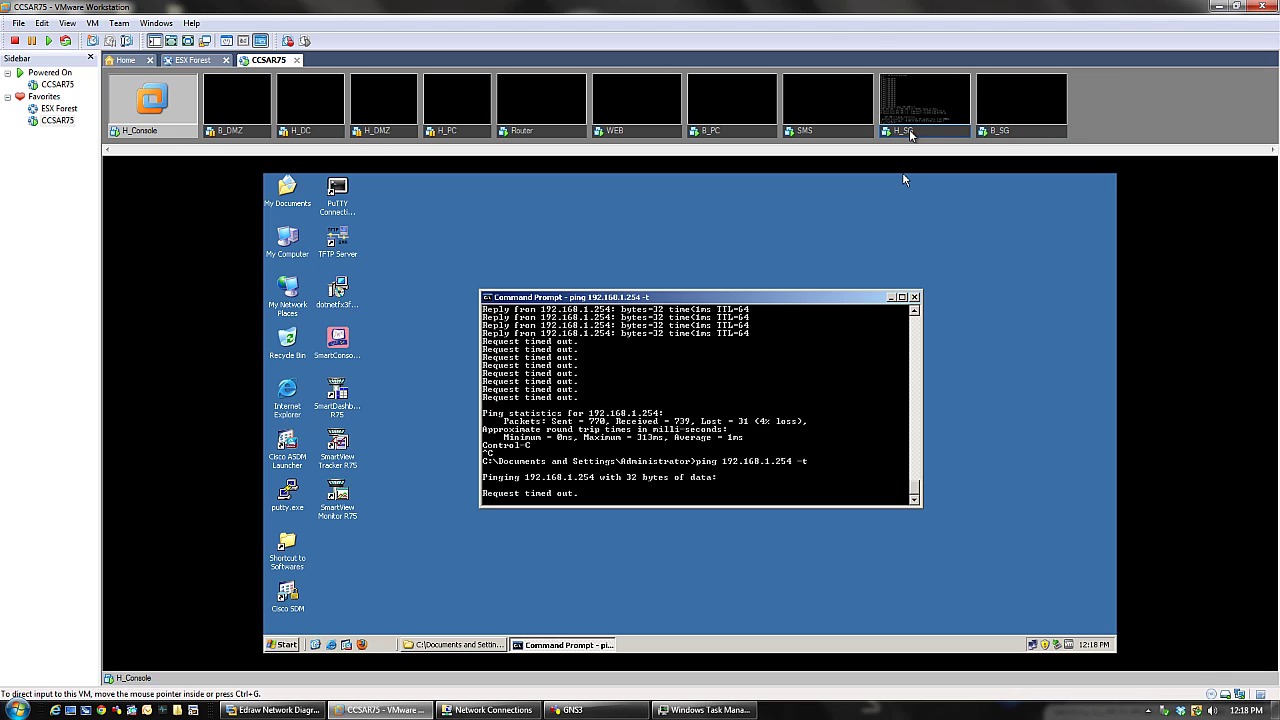
pyautogui.click(910, 133)
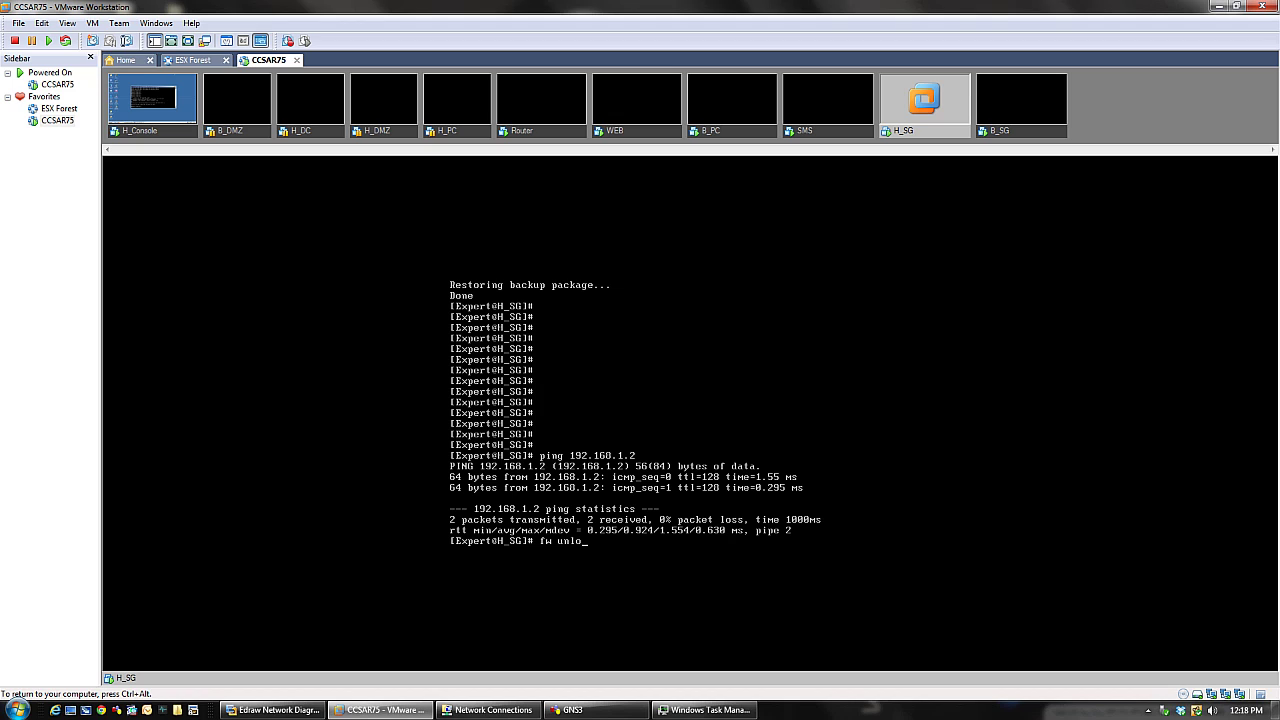
# - Unload H_SG's local policy with fw unloadlocal, then stop H_Console's ping to 192.168.1.254
pyautogui.write('fw unloadlocal')
pyautogui.press('Return')
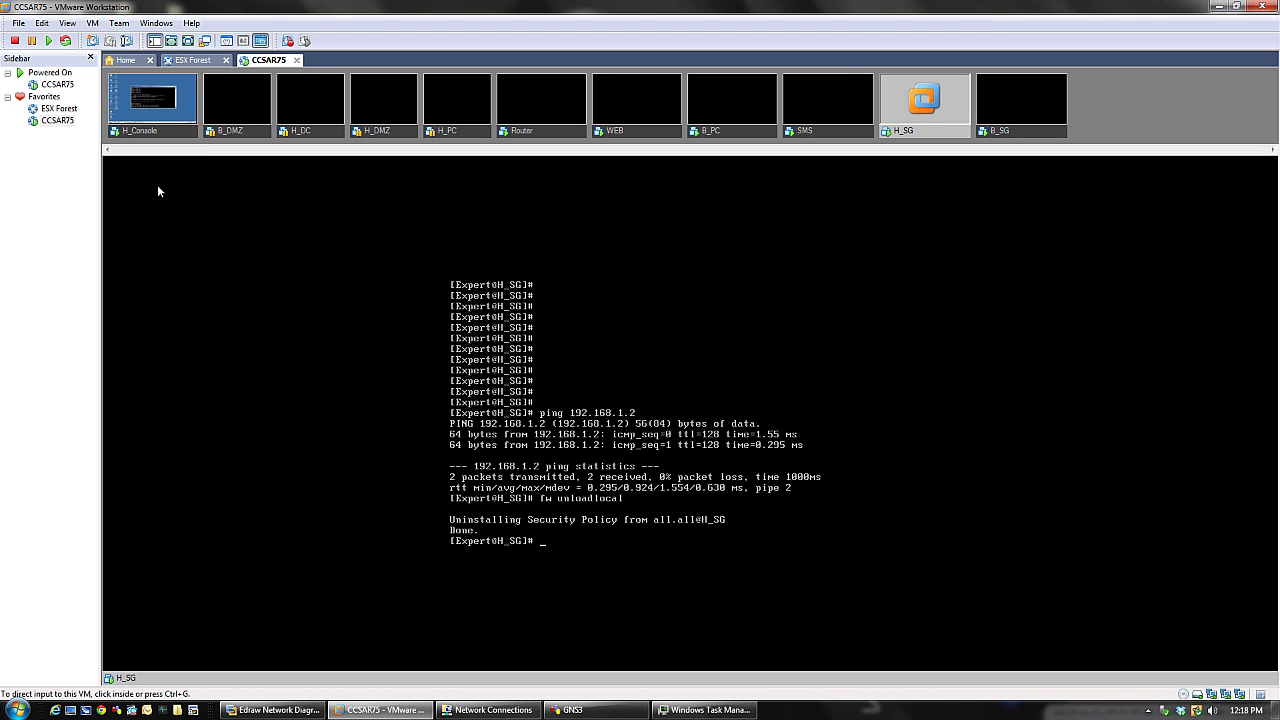
pyautogui.click(169, 137)
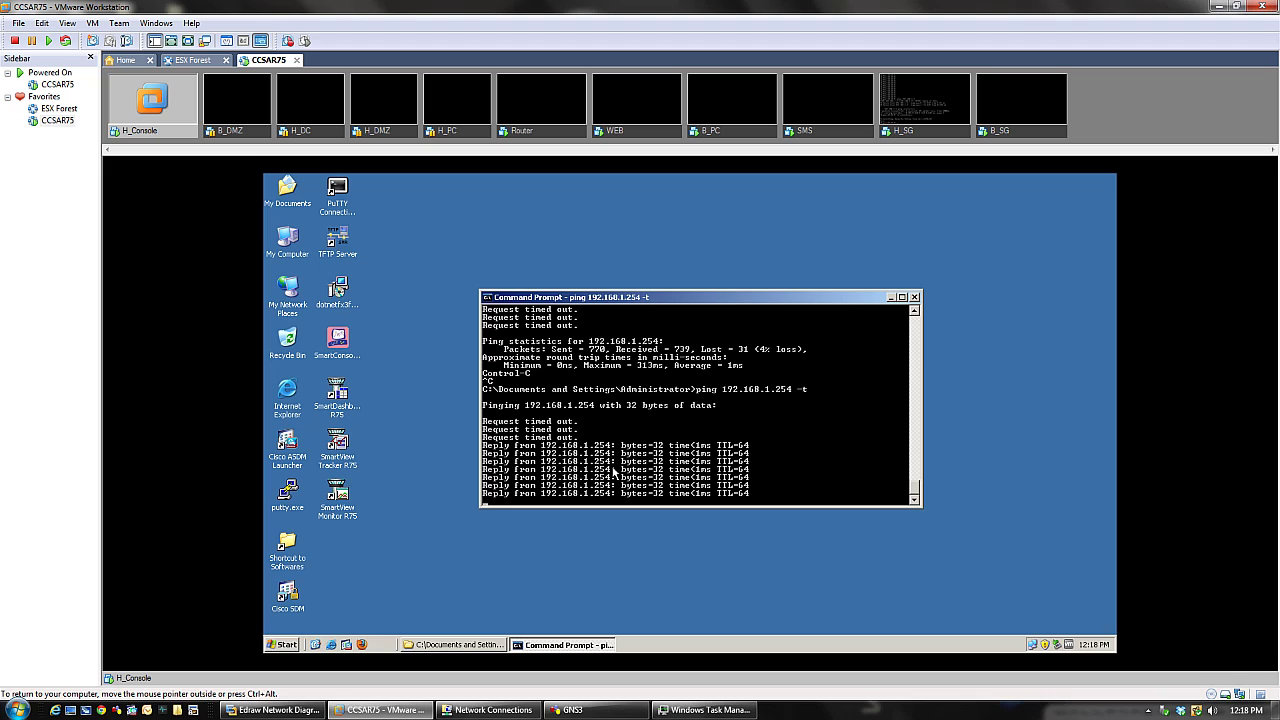
pyautogui.rightClick(759, 425)
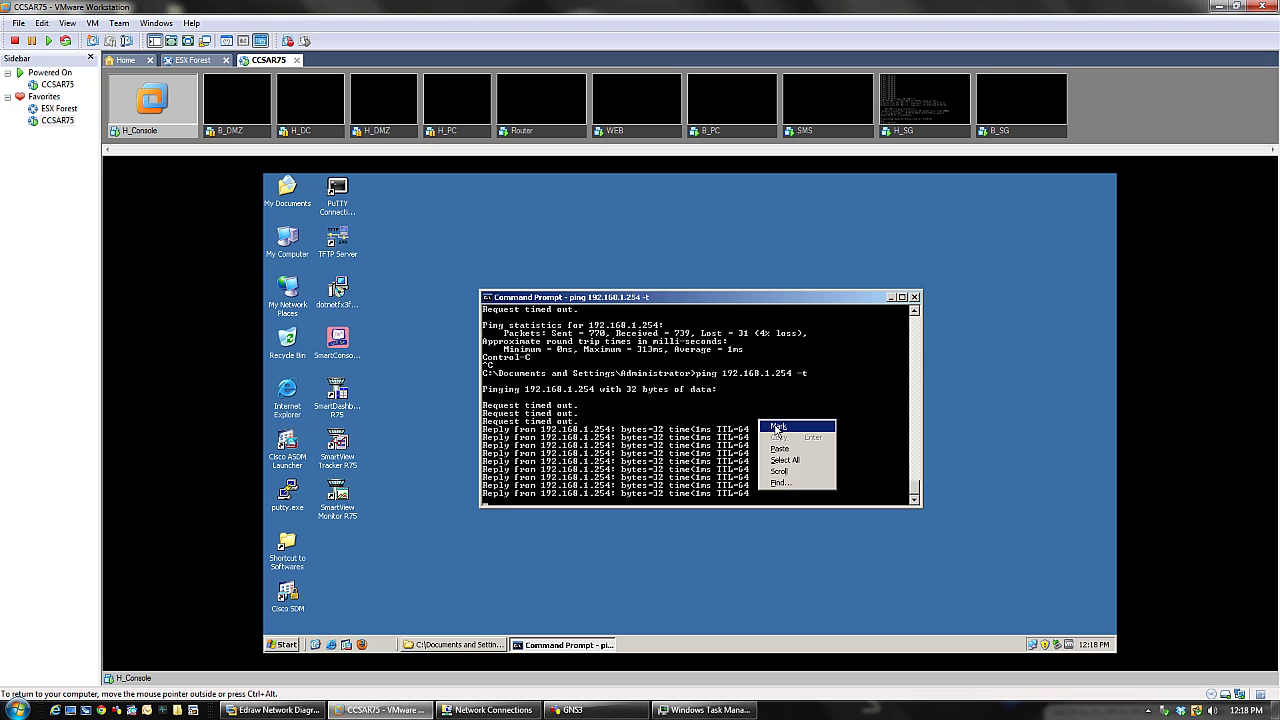
pyautogui.click(777, 428)
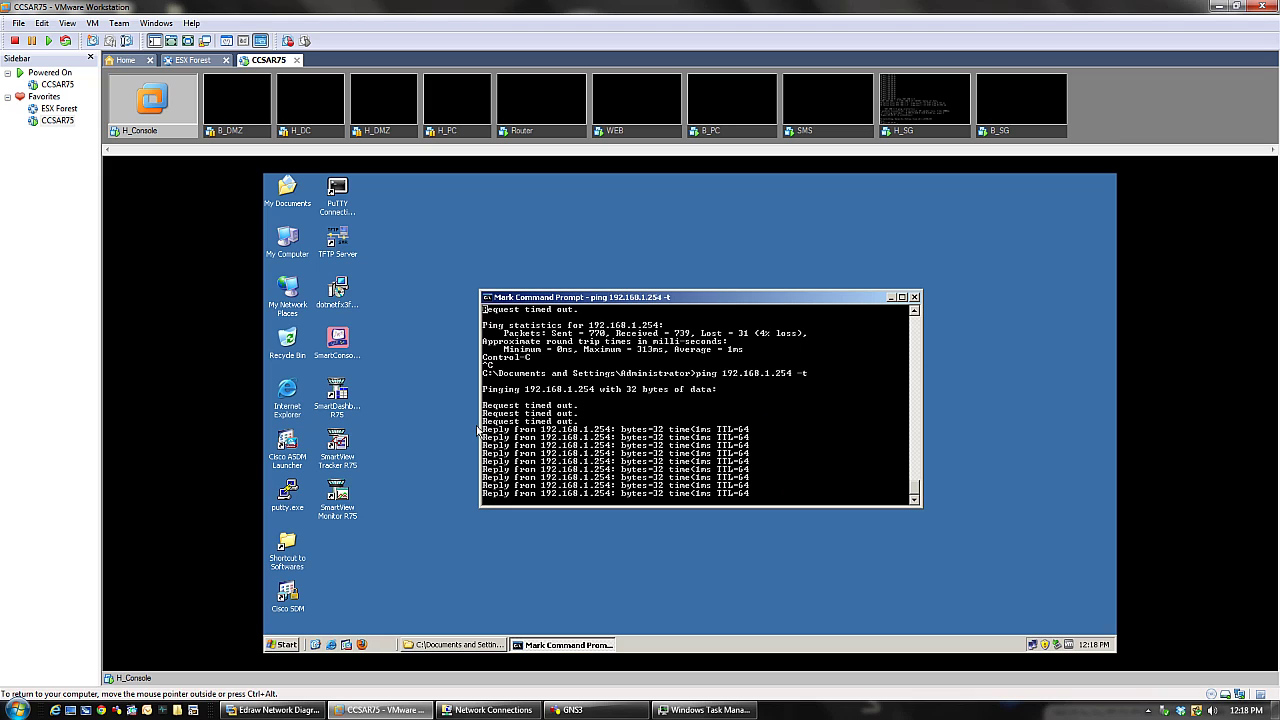
pyautogui.moveTo(487, 438); pyautogui.dragTo(708, 498)
pyautogui.click(784, 488)
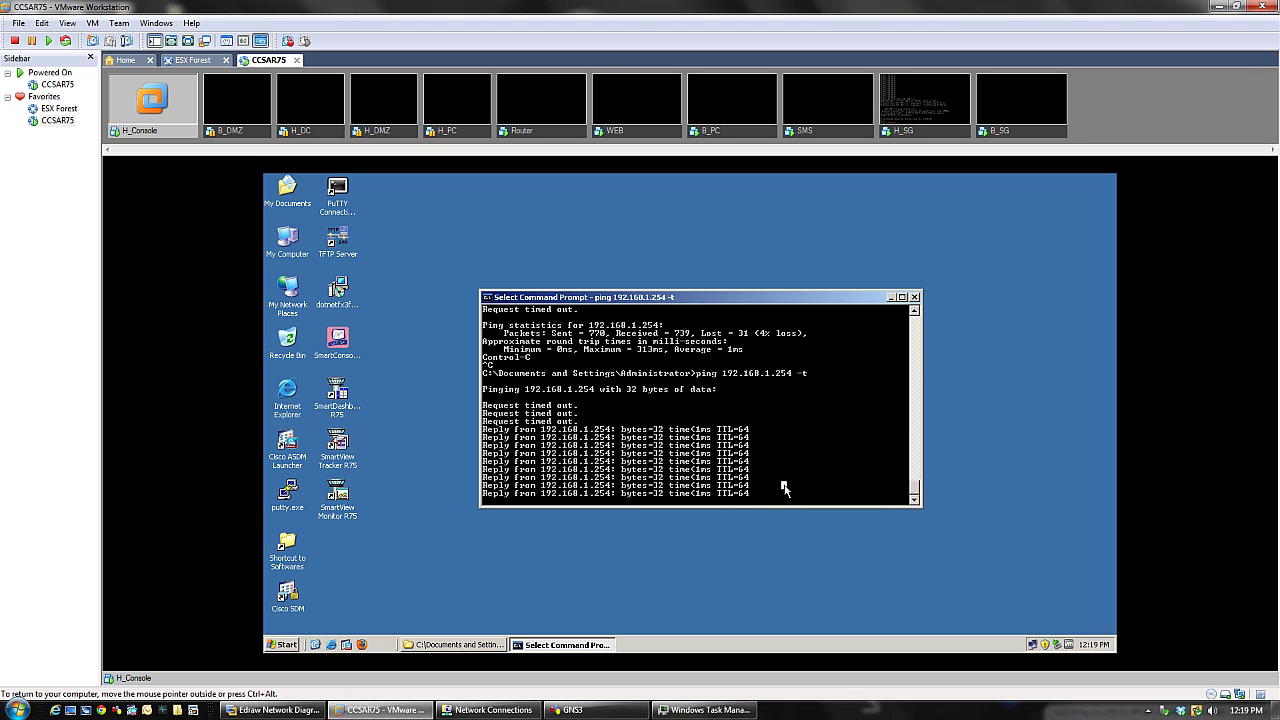
pyautogui.rightClick(784, 488)
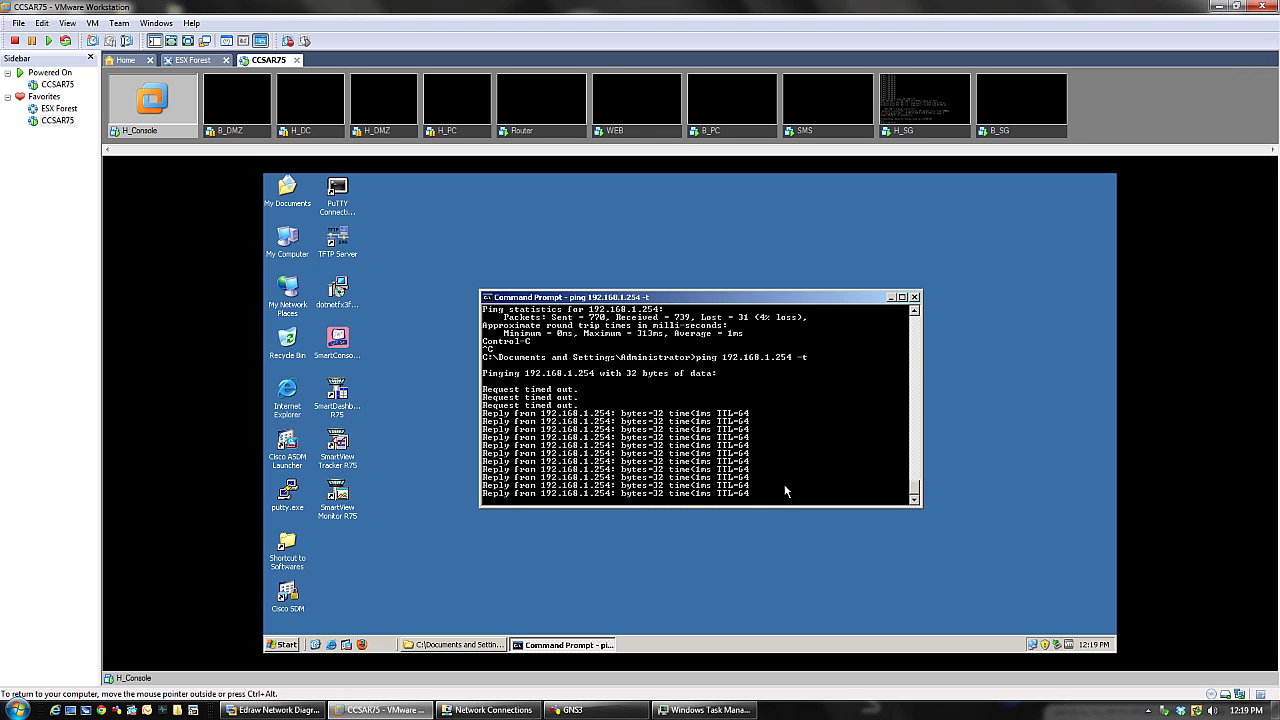
pyautogui.hotkey('ctrl', 'c')
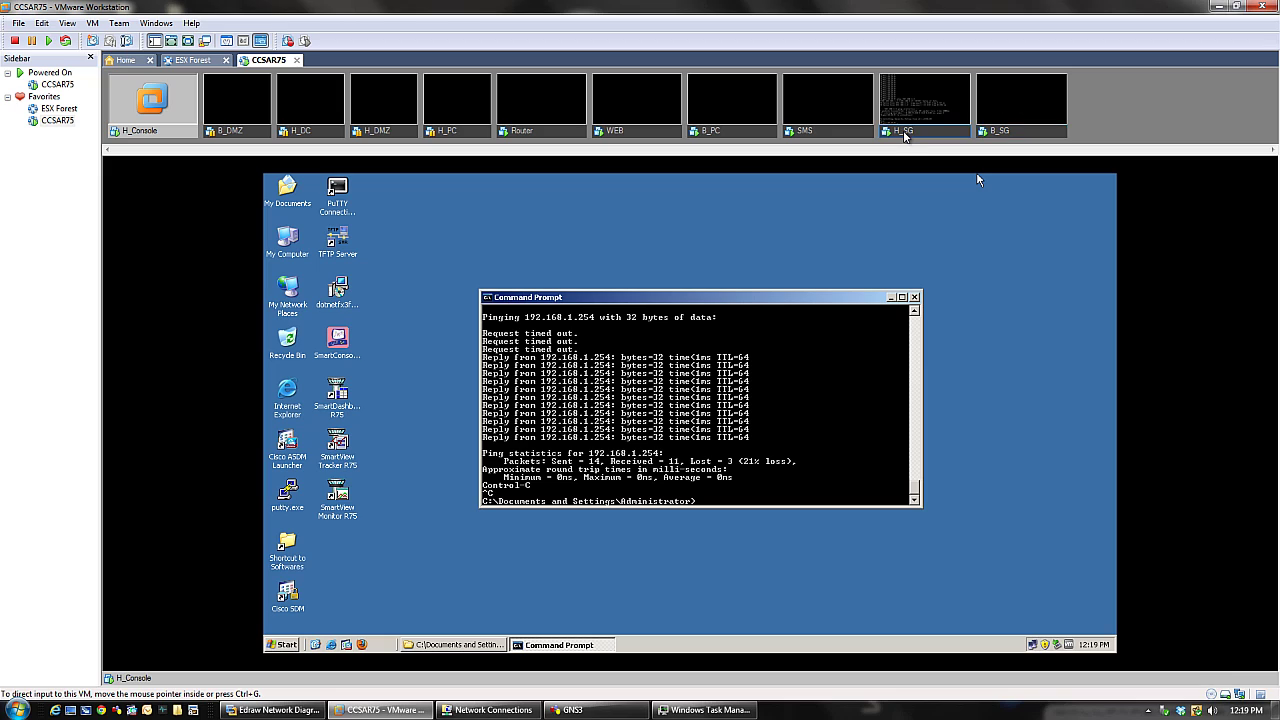
# - Glance at the H_SG and SMS consoles, then return to H_Console
pyautogui.click(922, 105)
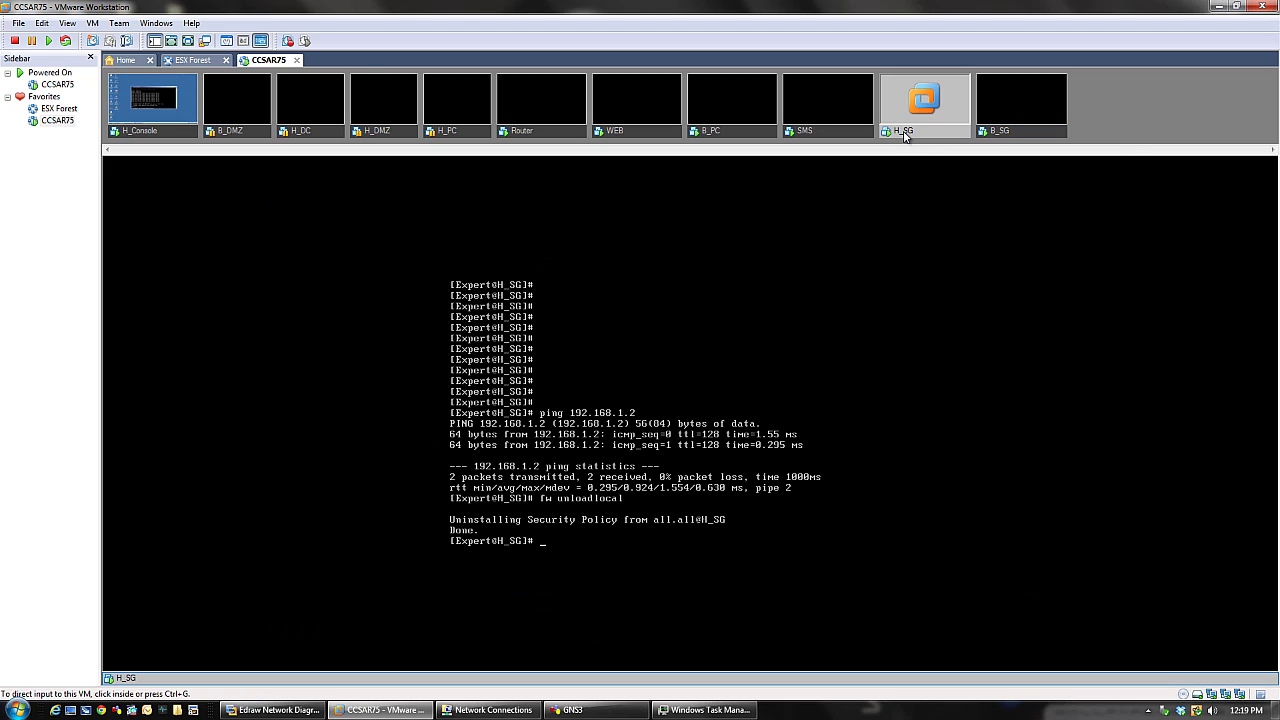
pyautogui.click(145, 130)
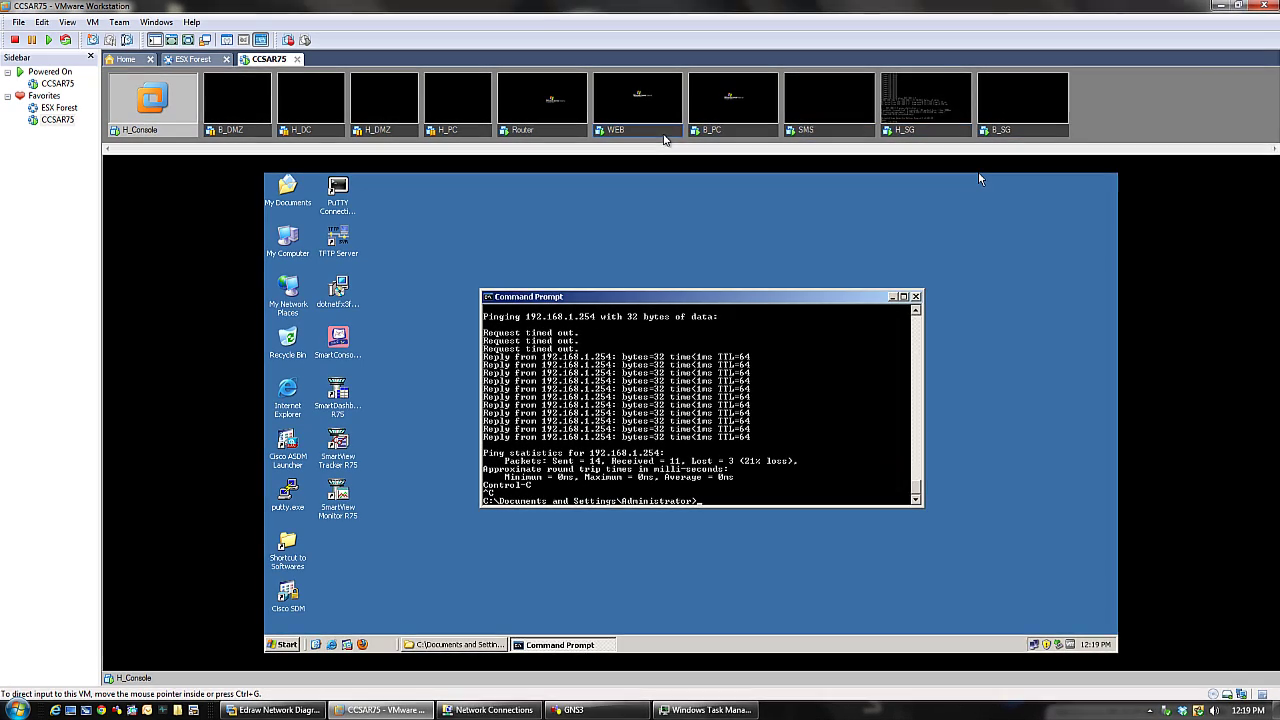
pyautogui.click(826, 122)
pyautogui.click(645, 351)
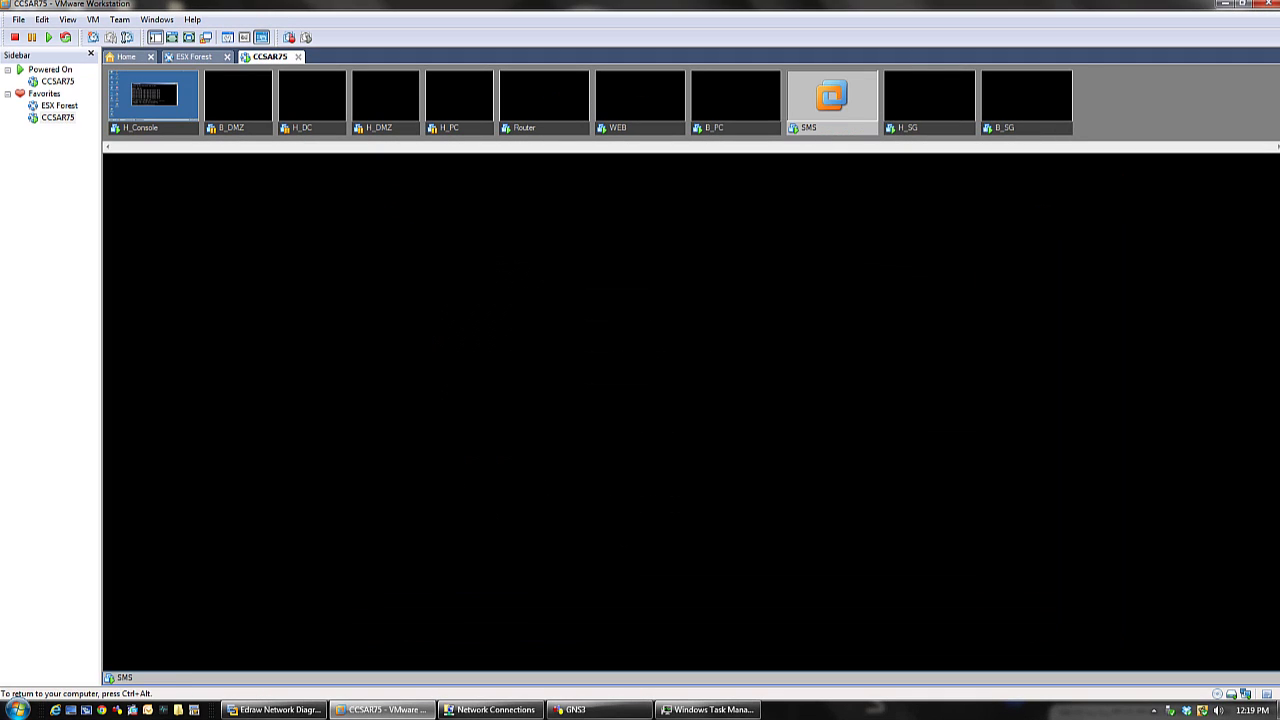
pyautogui.hotkey('ctrl', 'alt')
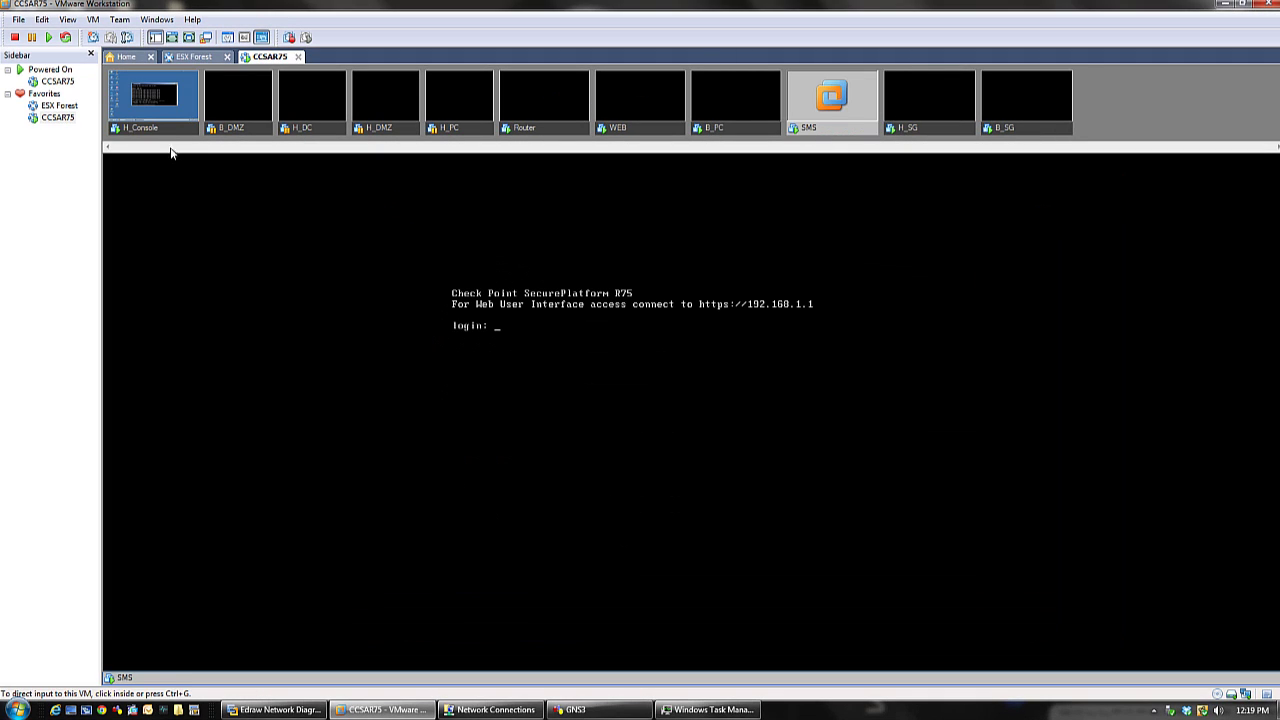
pyautogui.click(176, 128)
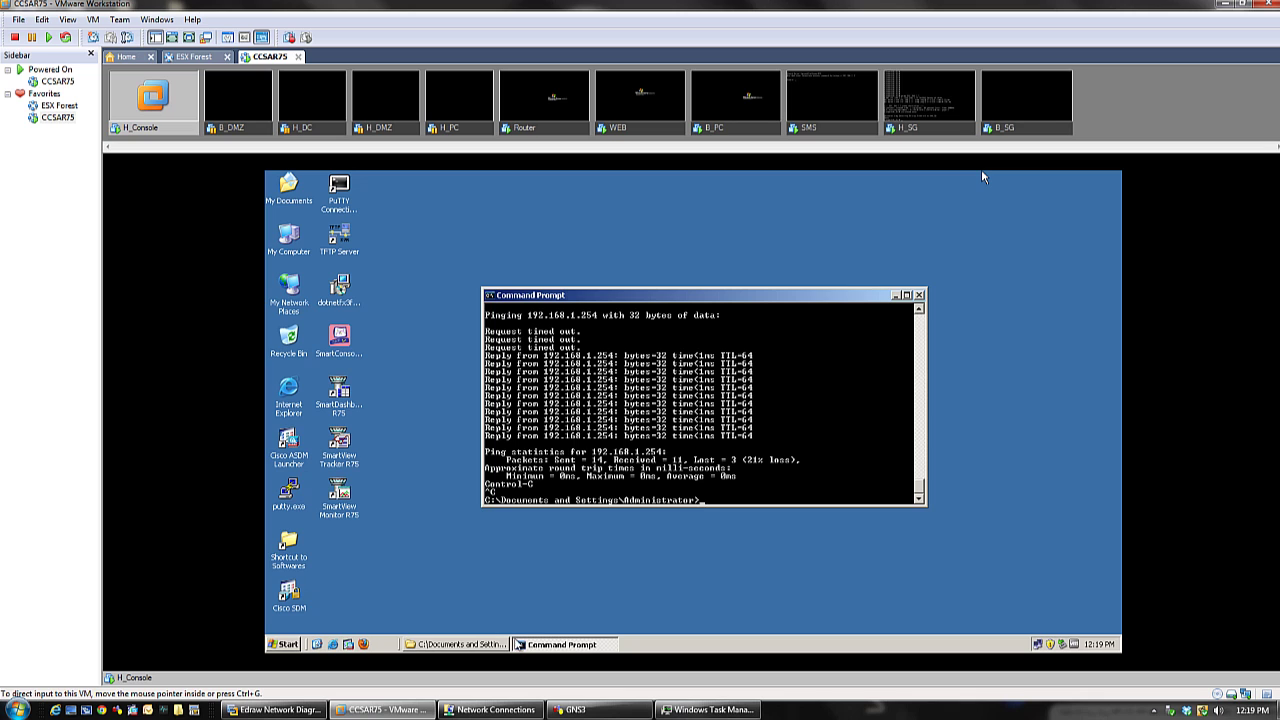
# - Launch SmartDashboard R75, log in to 192.168.1.1 with the password, and close the welcome screen
pyautogui.click(283, 645)
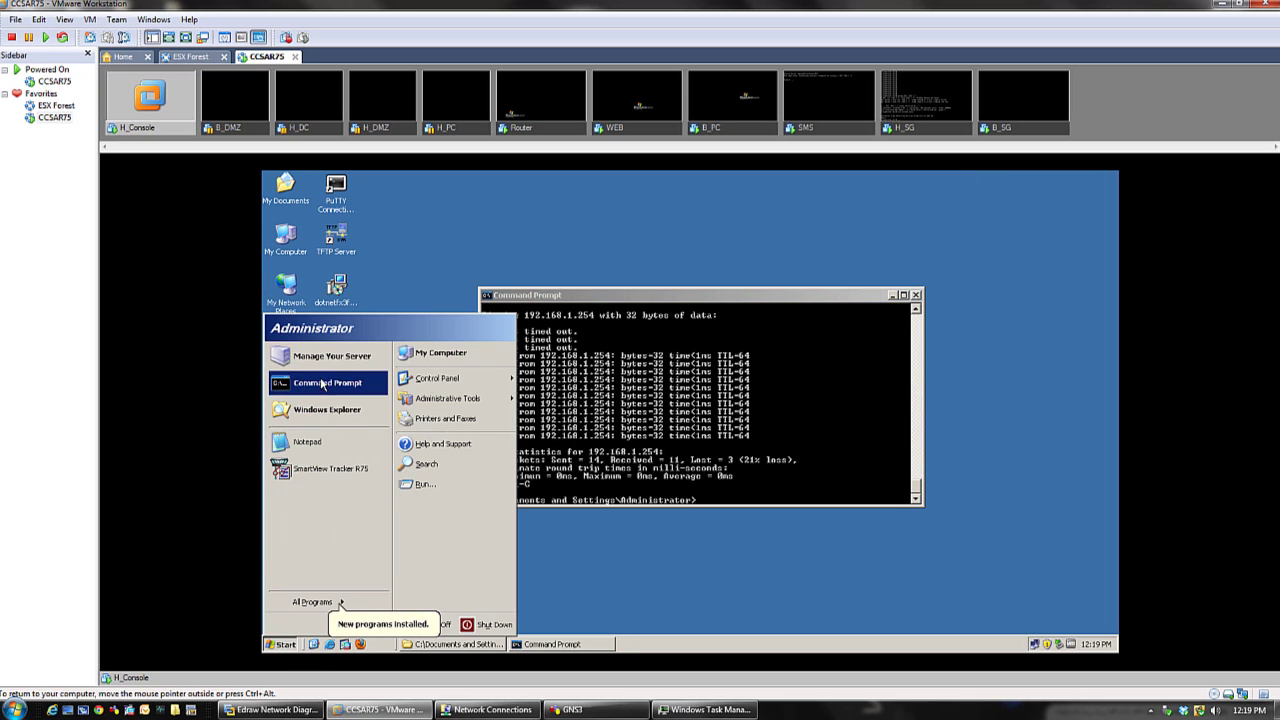
pyautogui.press('Escape')
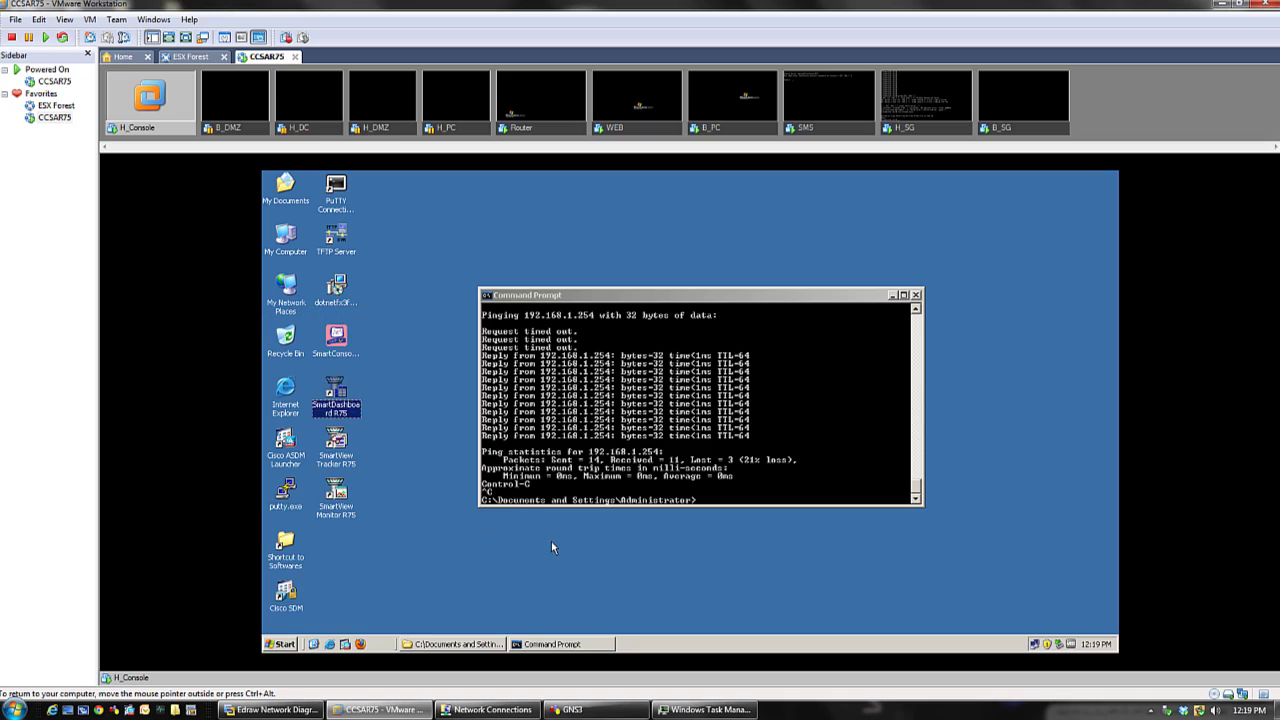
pyautogui.doubleClick(340, 415)
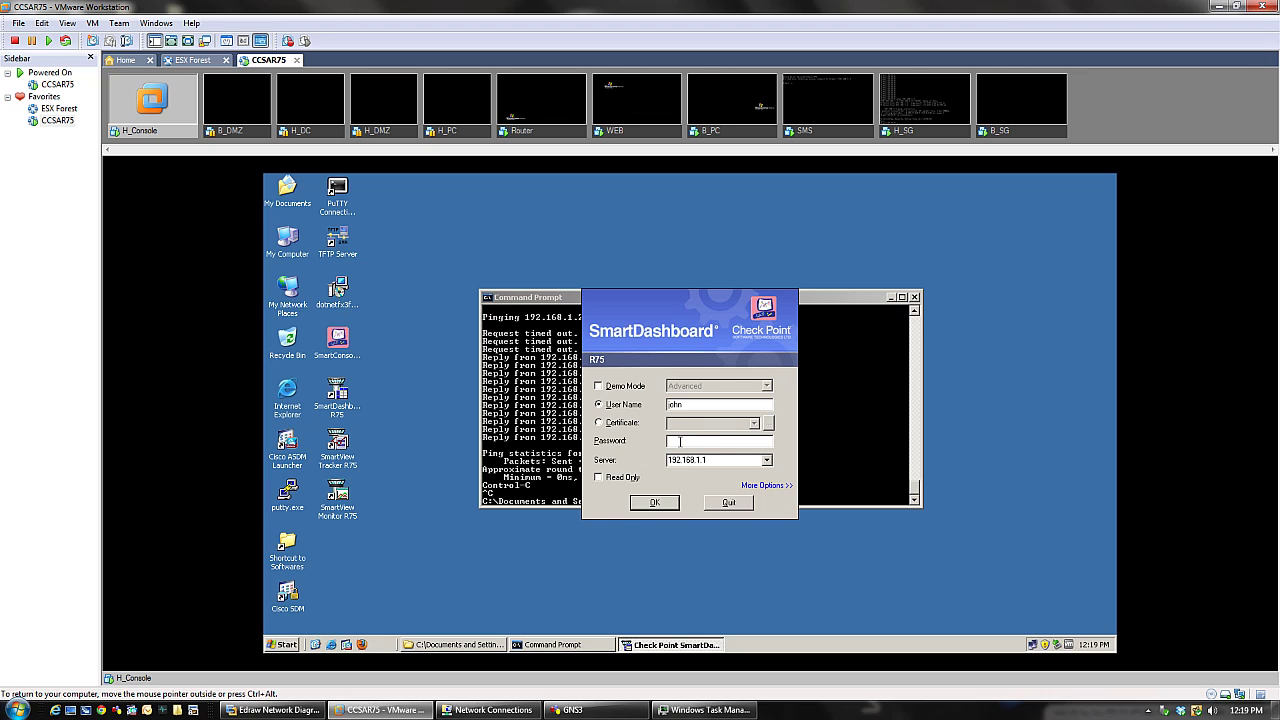
pyautogui.write('vpn12')
pyautogui.press('Escape')
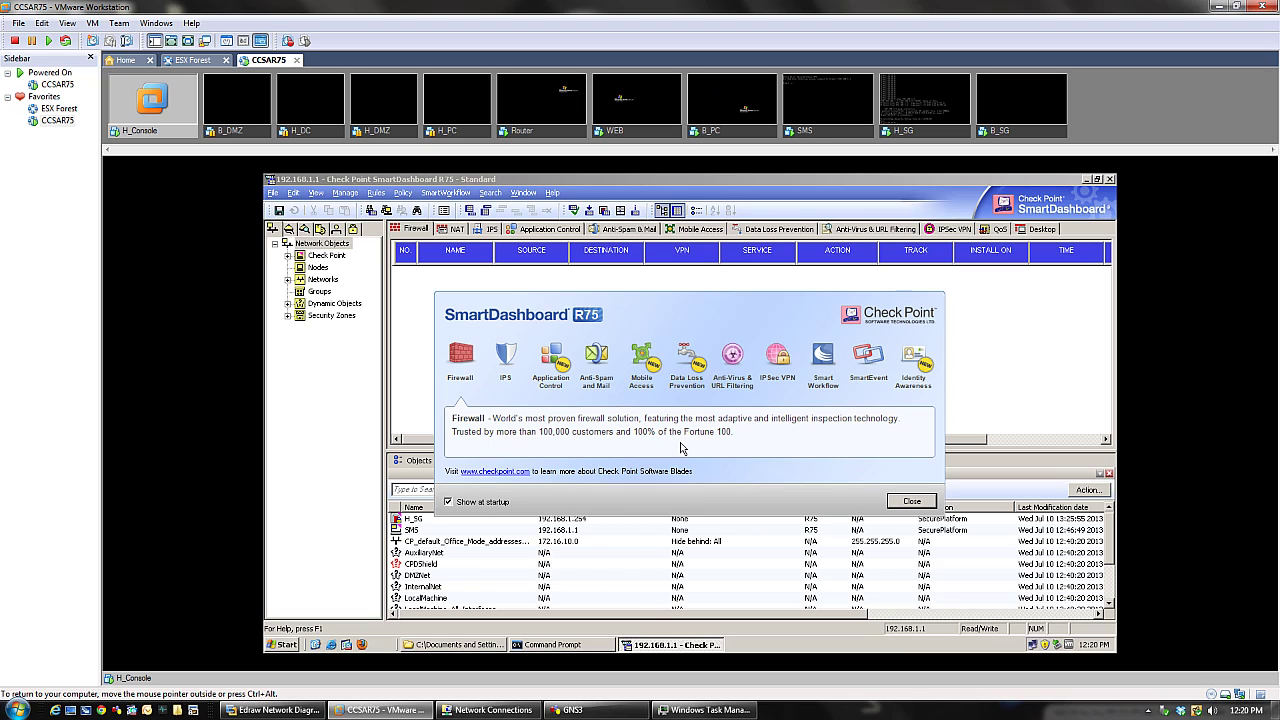
pyautogui.click(912, 501)
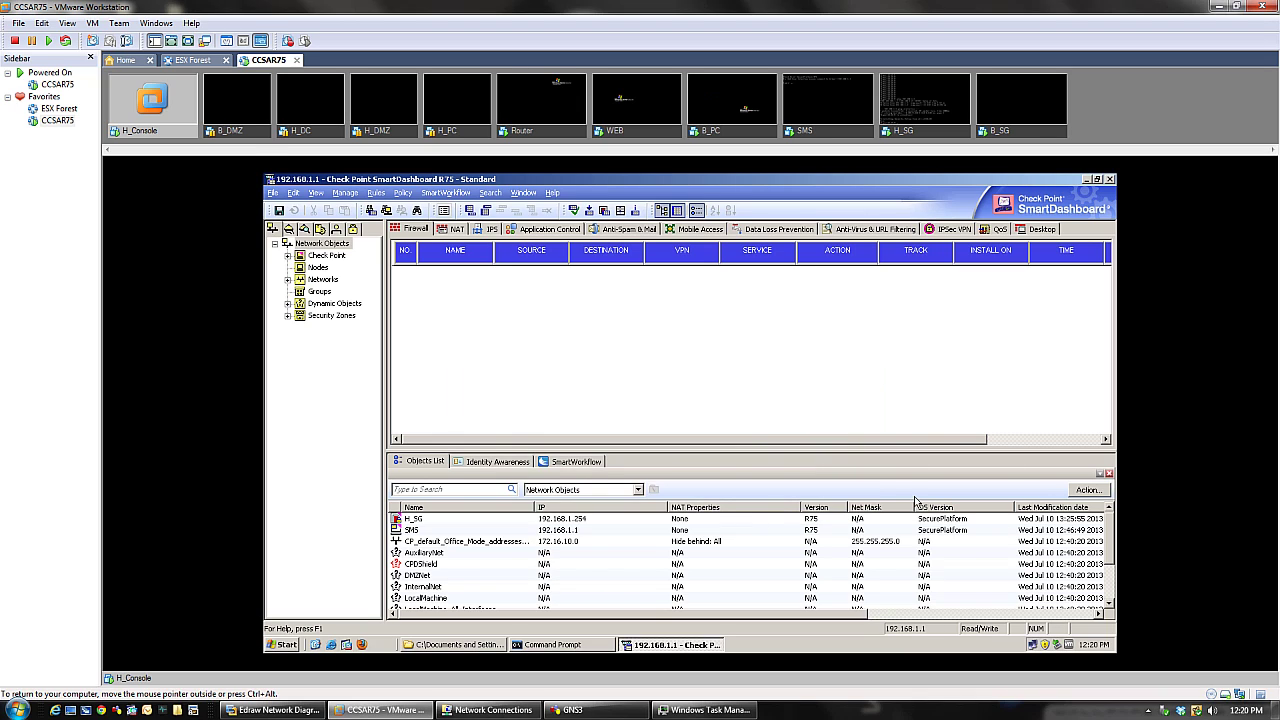
# - Open H_SG's properties, test SIC status showing Communicating, and close without changes
pyautogui.click(287, 256)
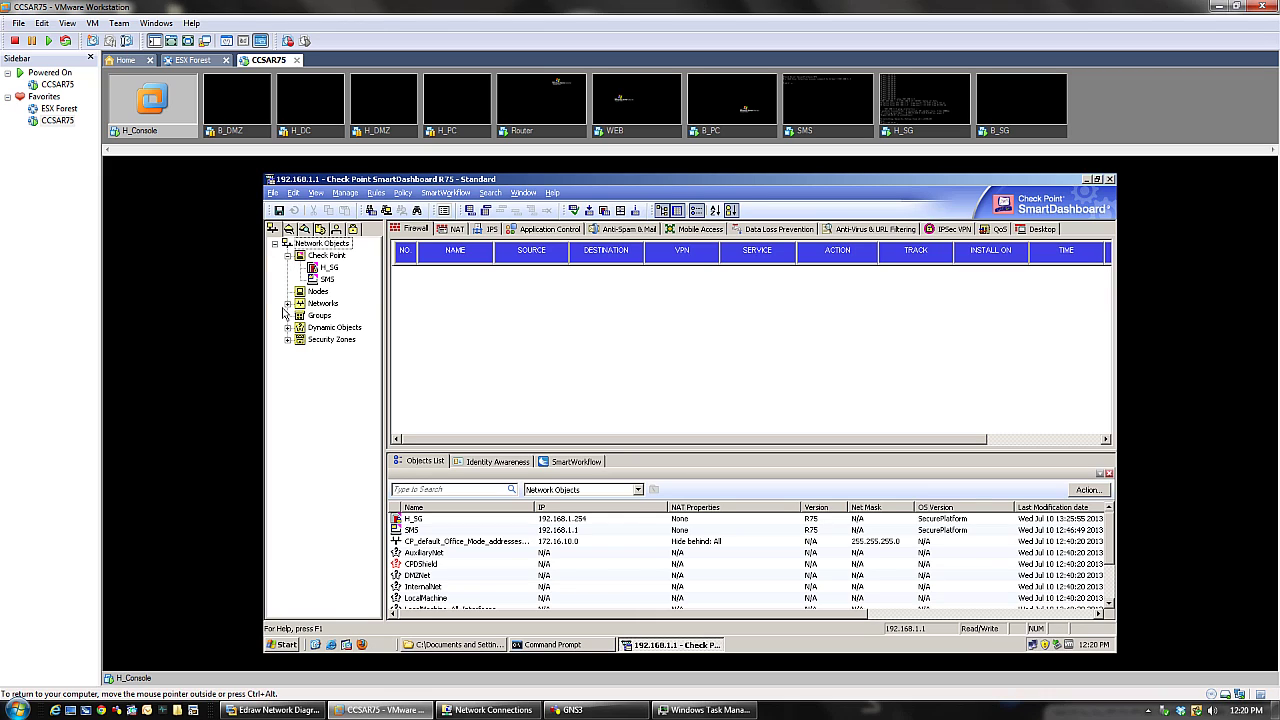
pyautogui.click(326, 269)
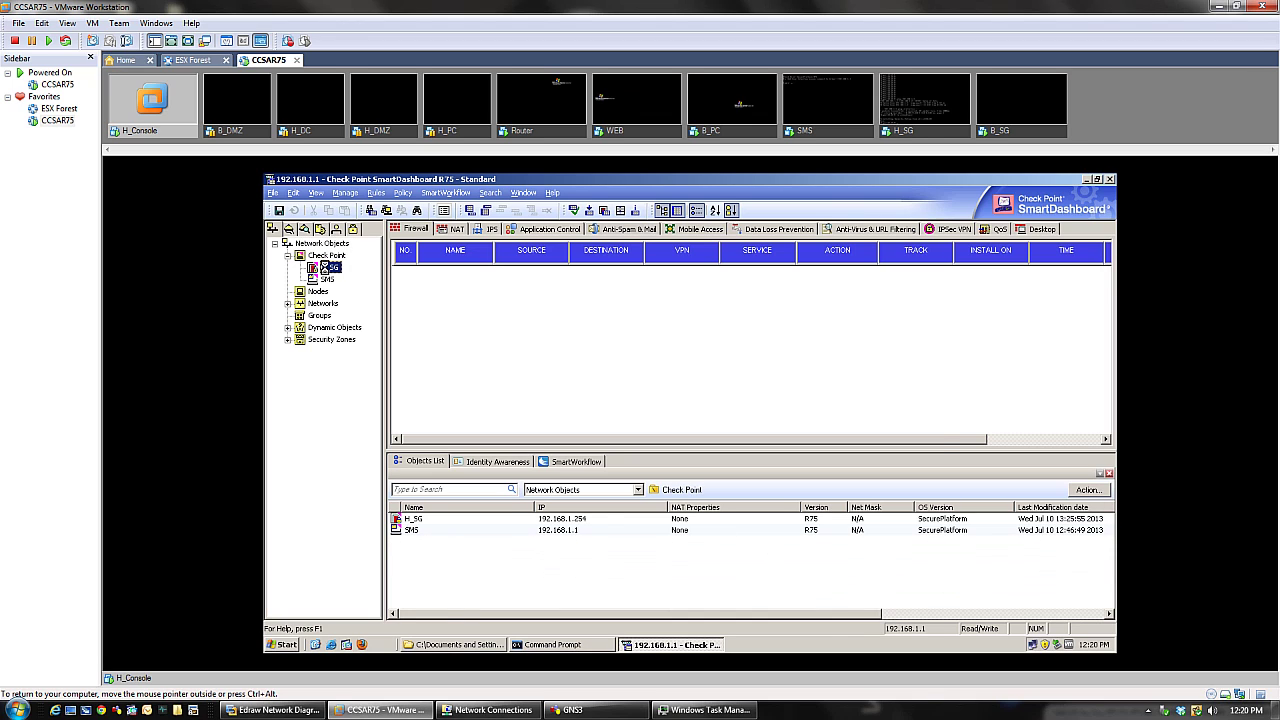
pyautogui.doubleClick(326, 269)
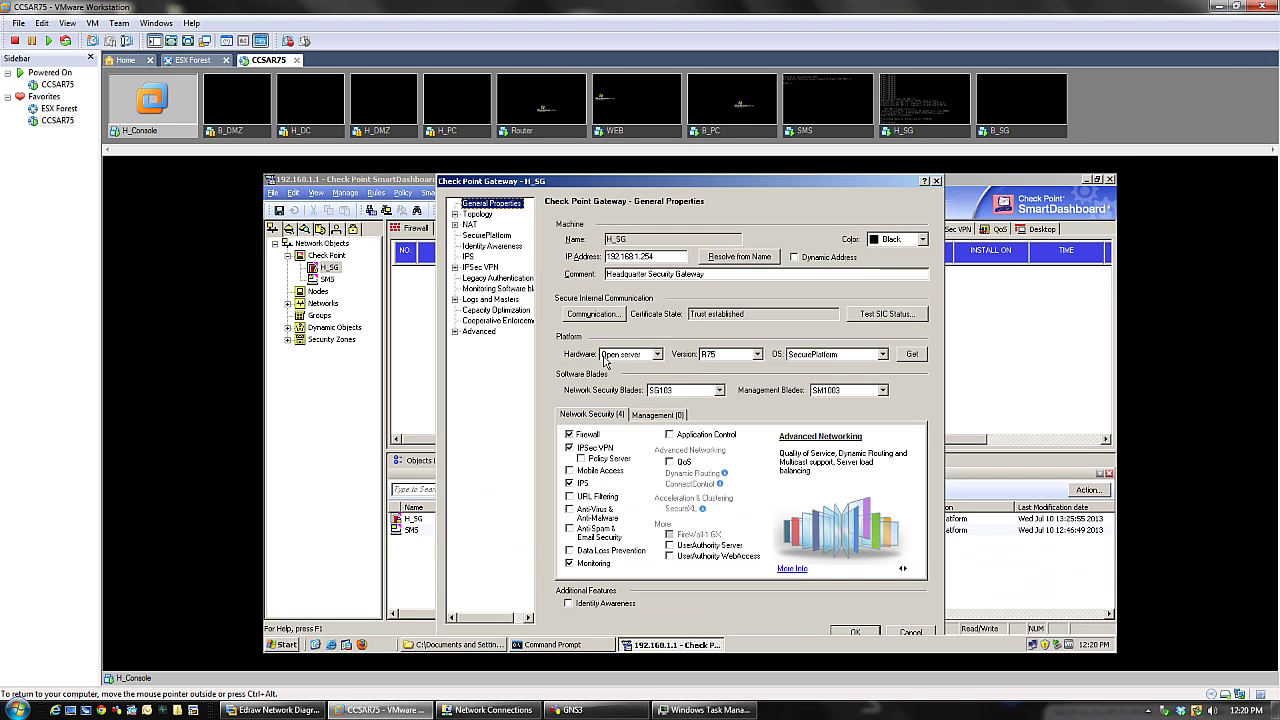
pyautogui.click(903, 318)
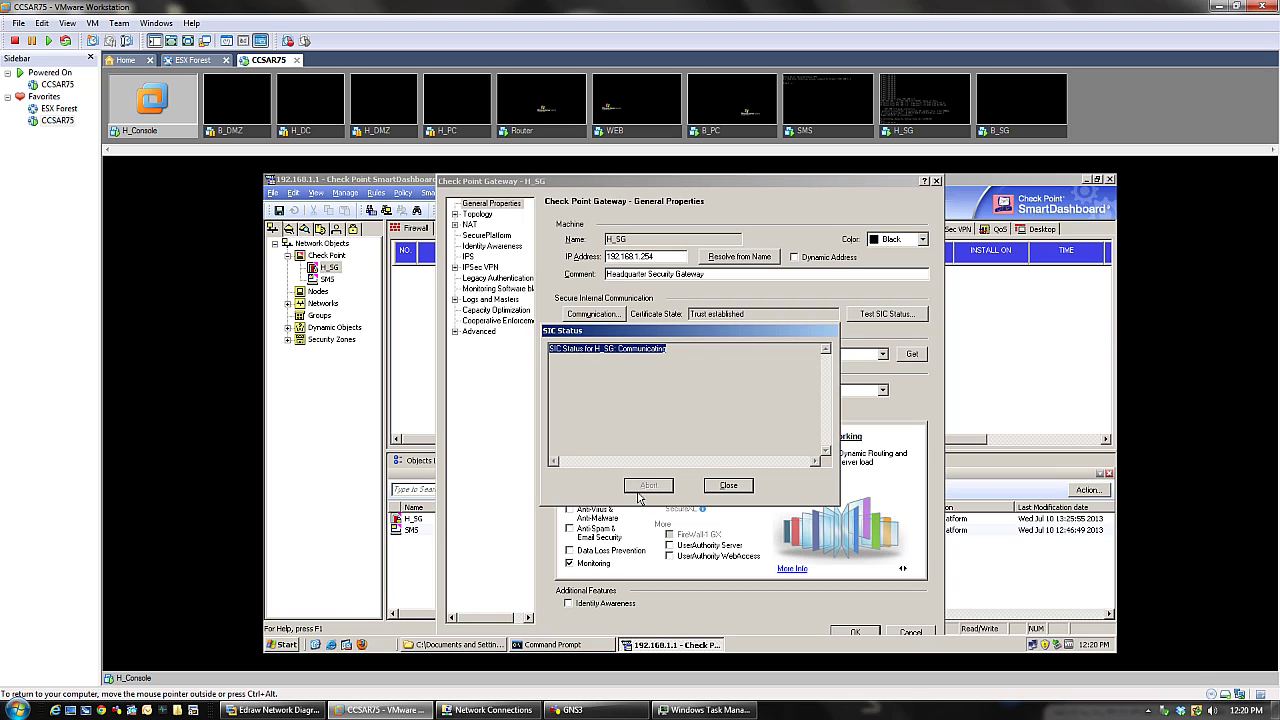
pyautogui.click(550, 348)
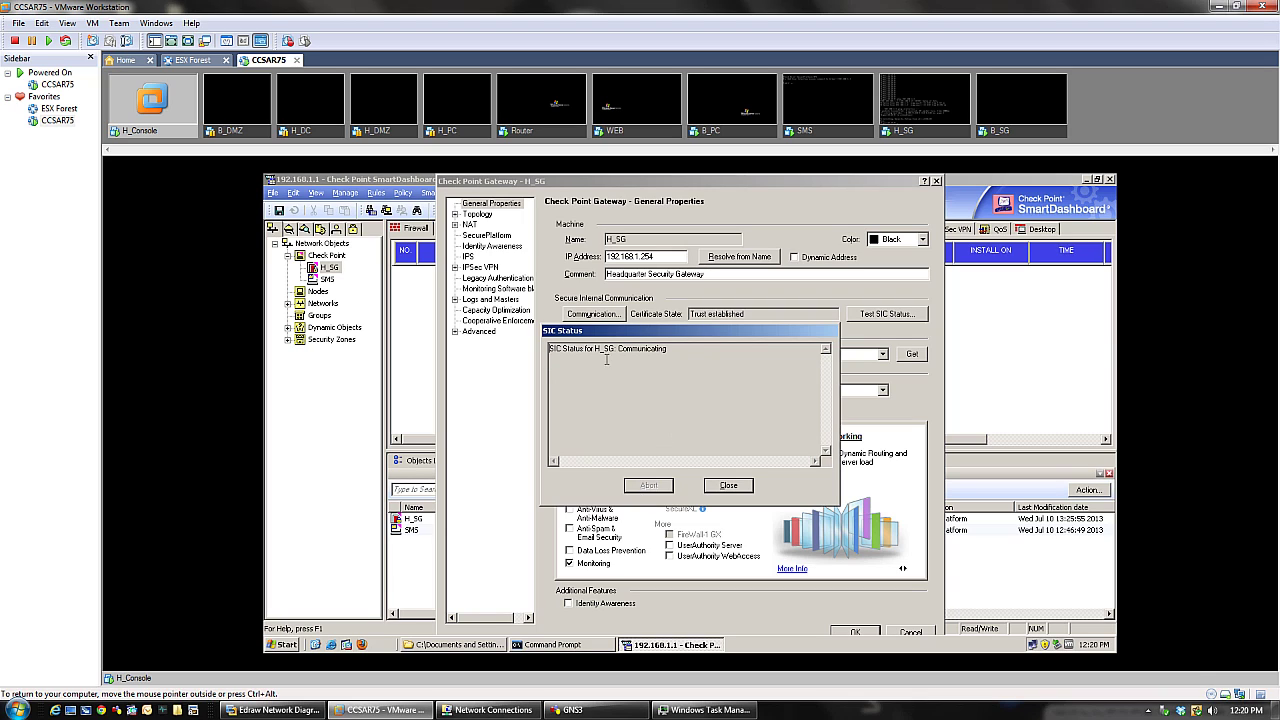
pyautogui.moveTo(687, 351); pyautogui.dragTo(556, 345)
pyautogui.click(728, 484)
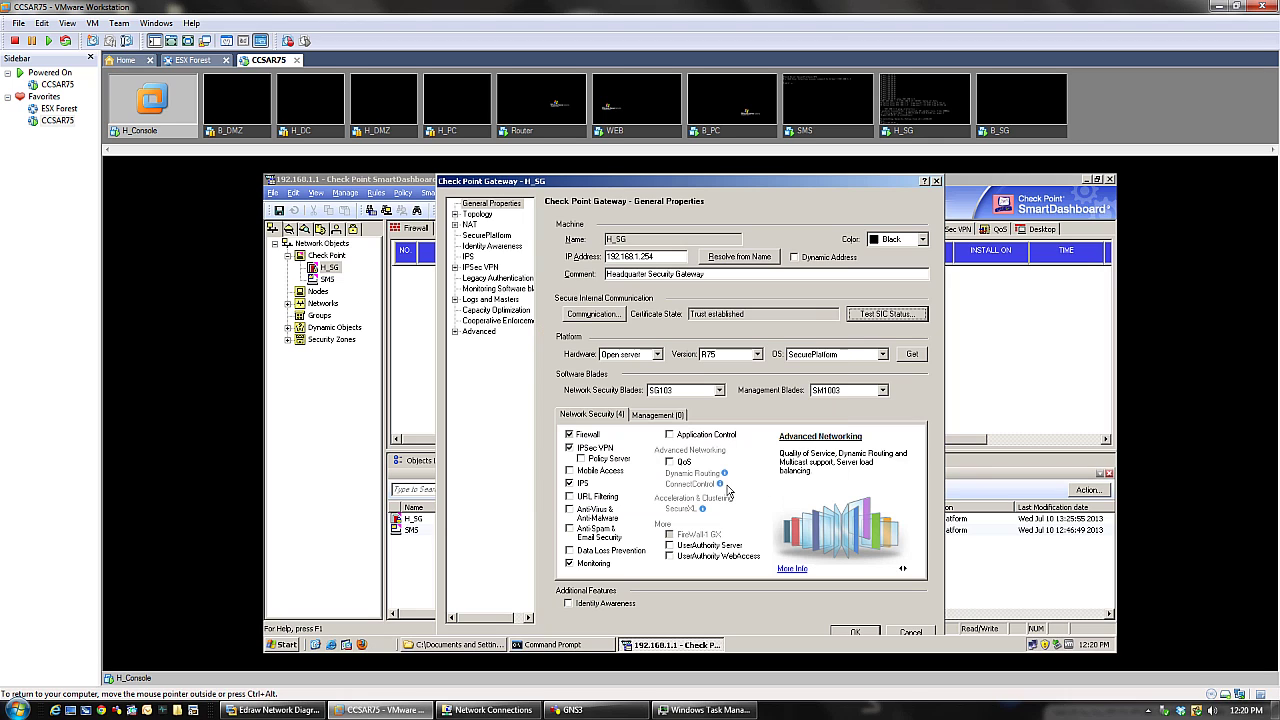
pyautogui.click(590, 314)
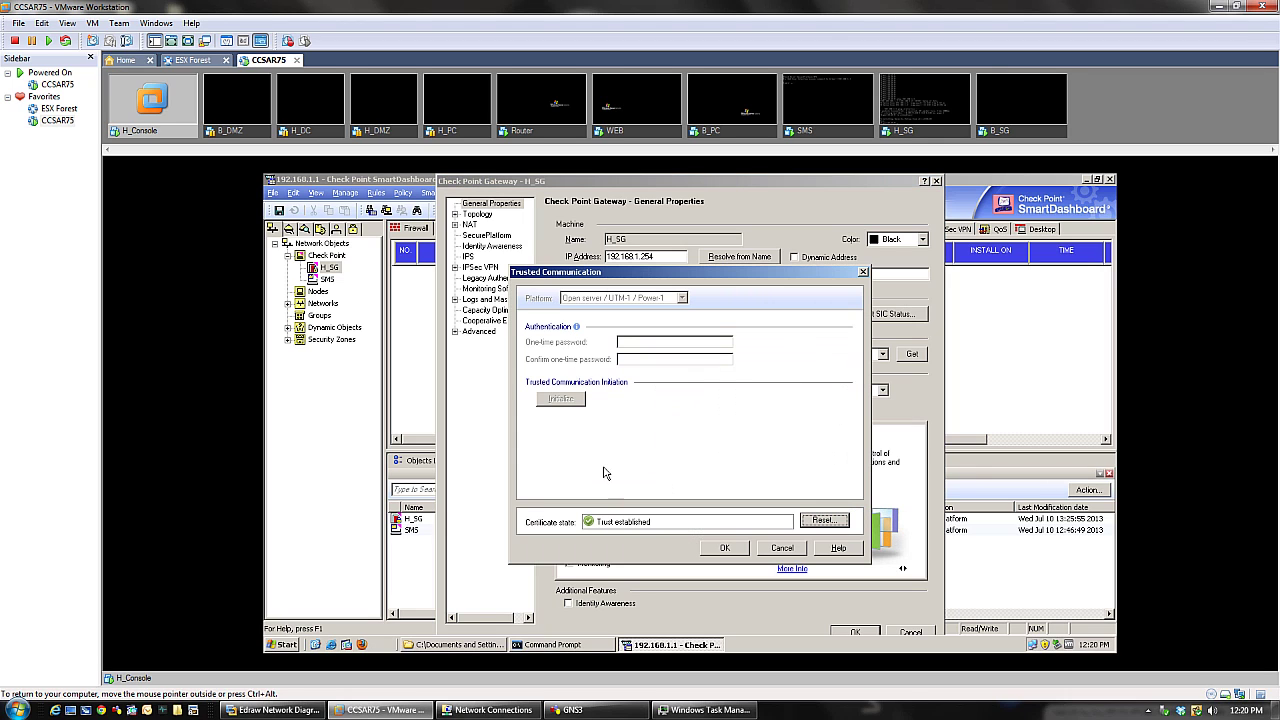
pyautogui.click(782, 548)
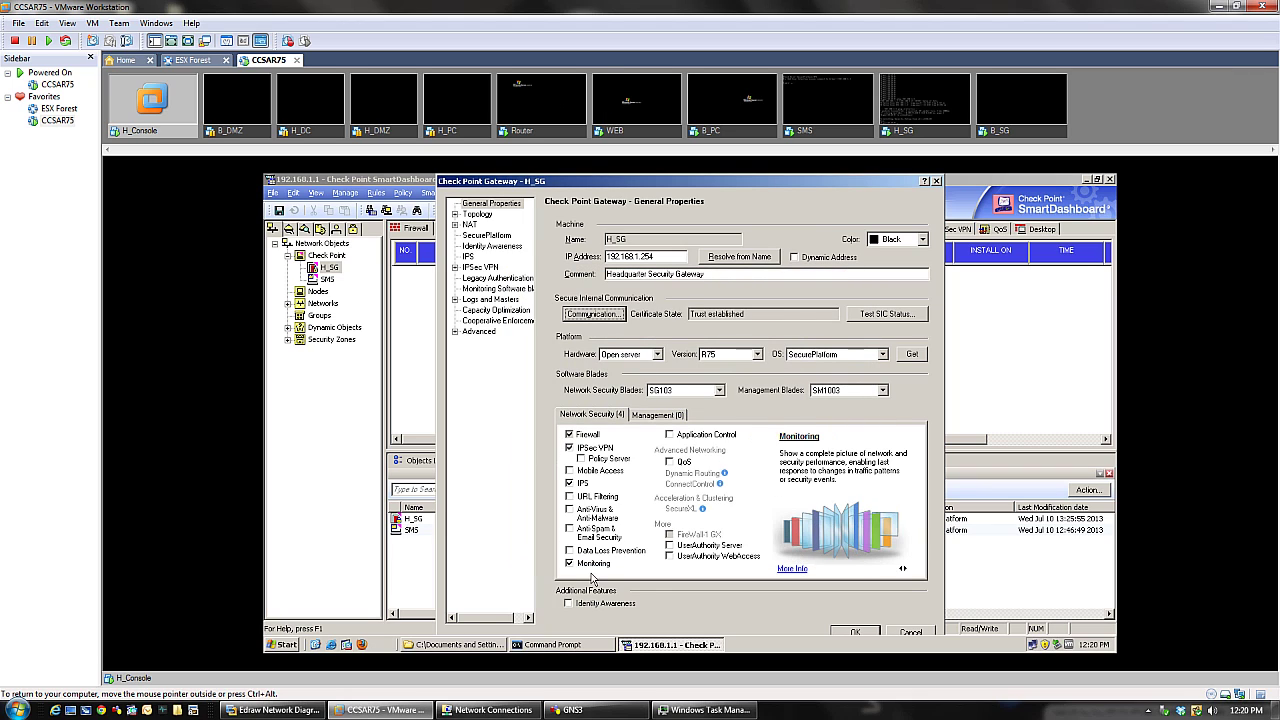
pyautogui.click(937, 182)
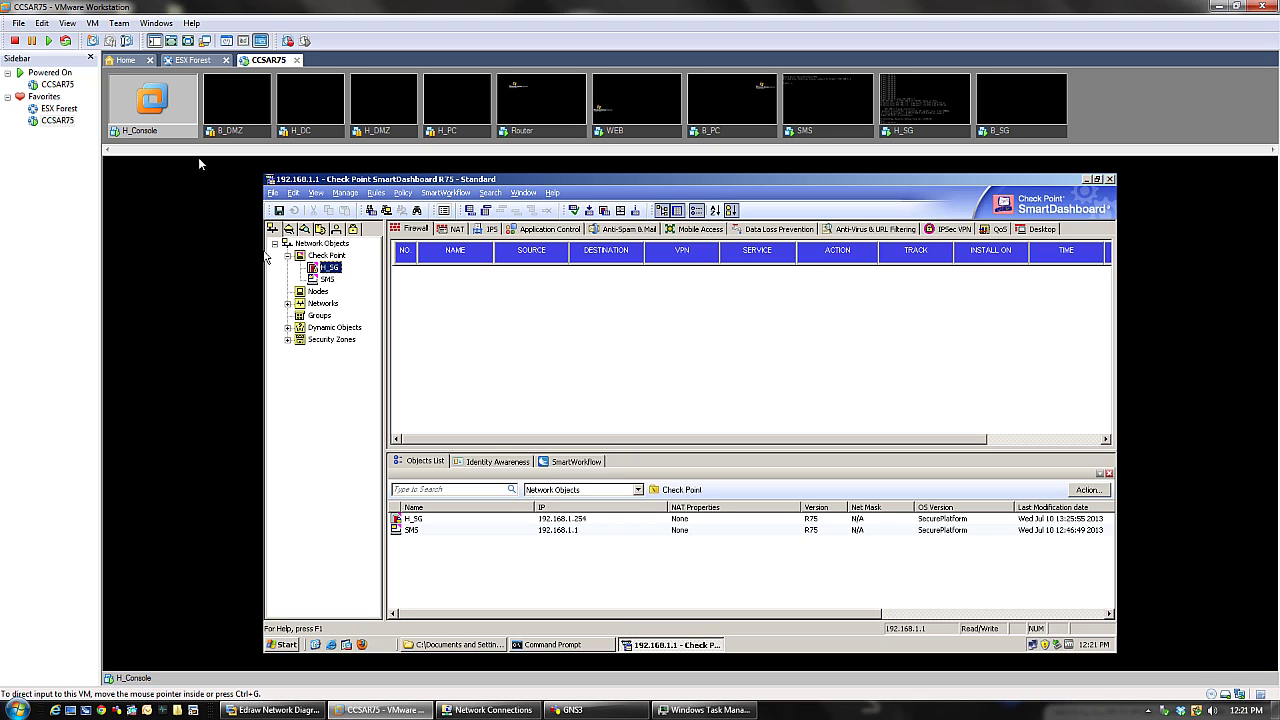
# - Create a host node Head_GUI with IP 192.168.1.2 and comment 'Headquarter GUI'
pyautogui.click(318, 292)
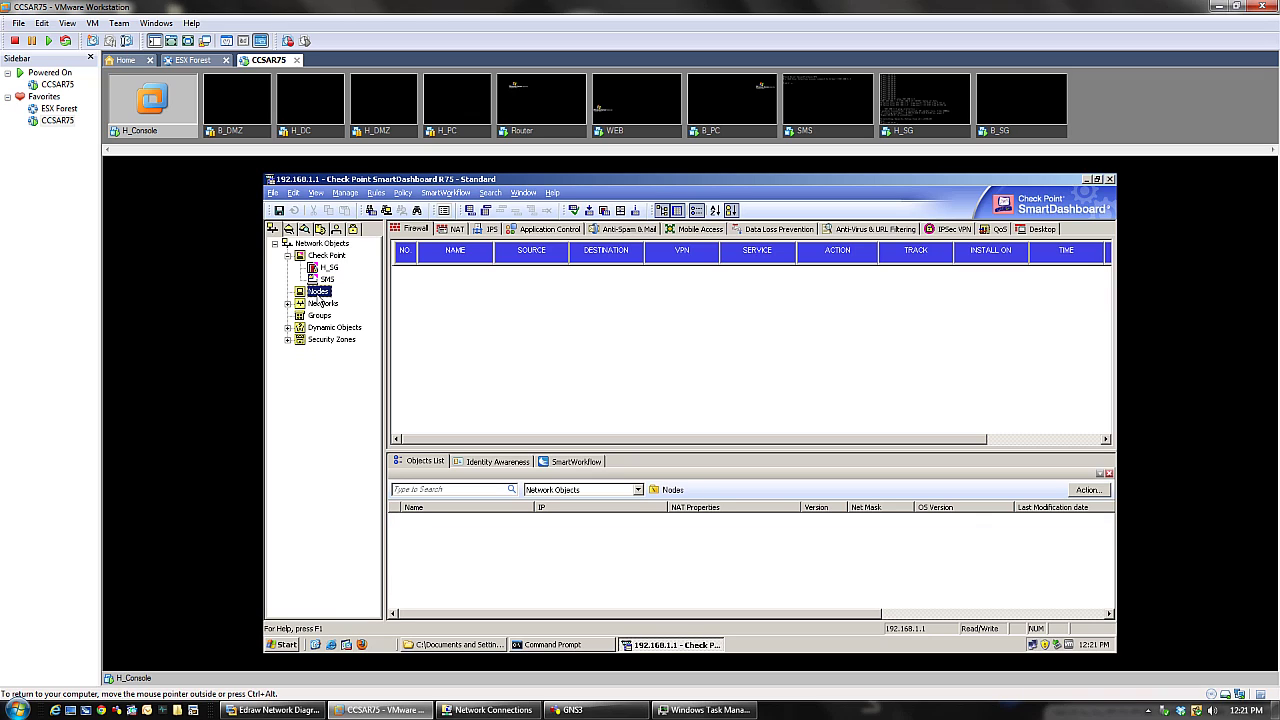
pyautogui.rightClick(319, 296)
pyautogui.moveTo(350, 302)
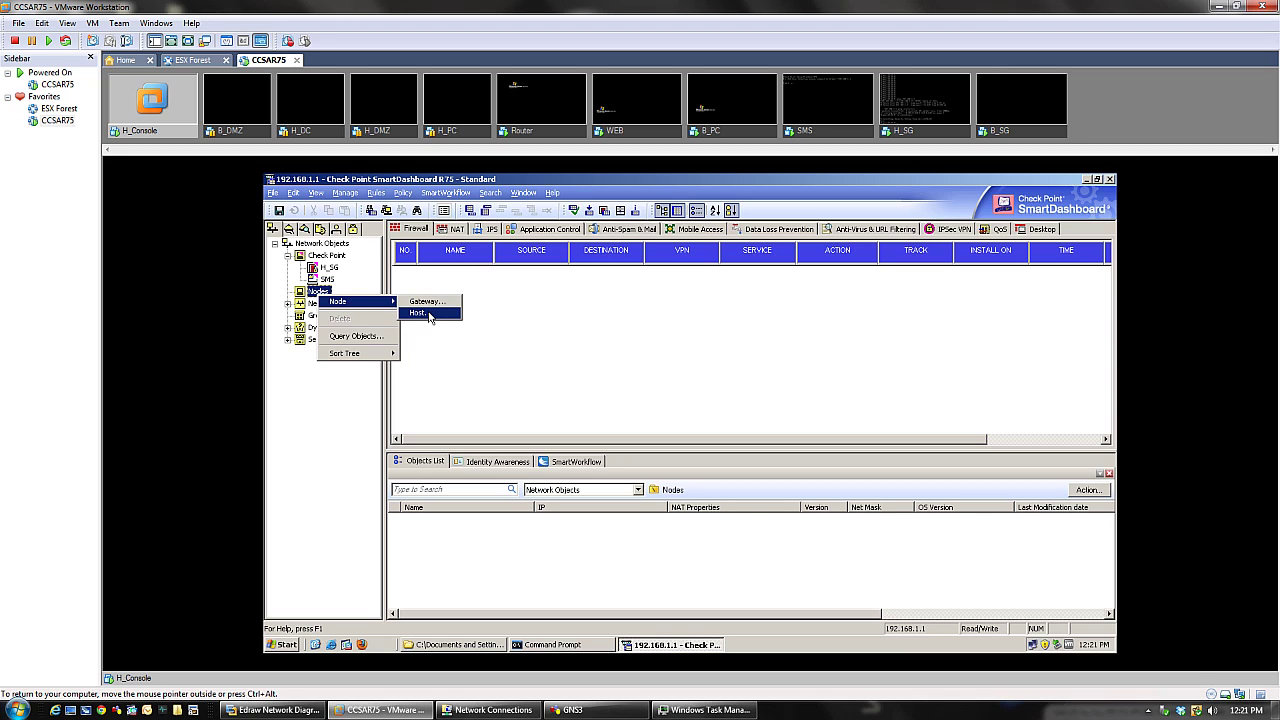
pyautogui.click(430, 317)
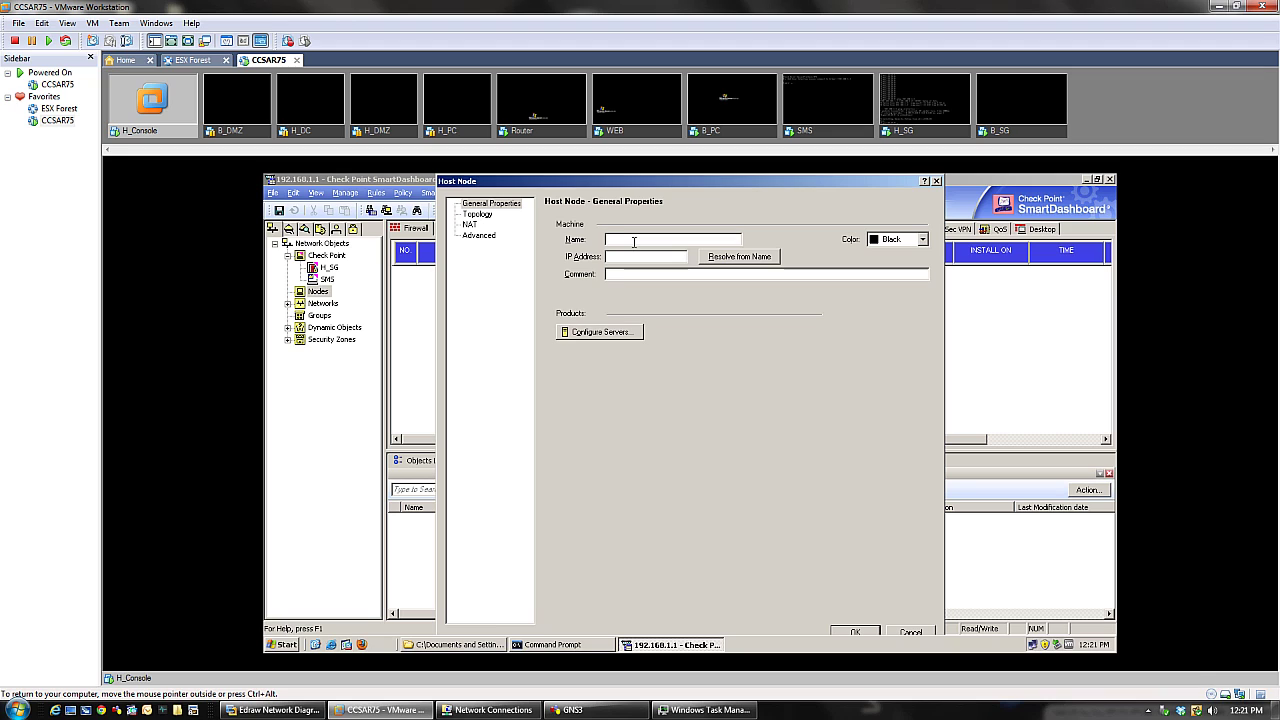
pyautogui.write('Head_GUI')
pyautogui.click(649, 257)
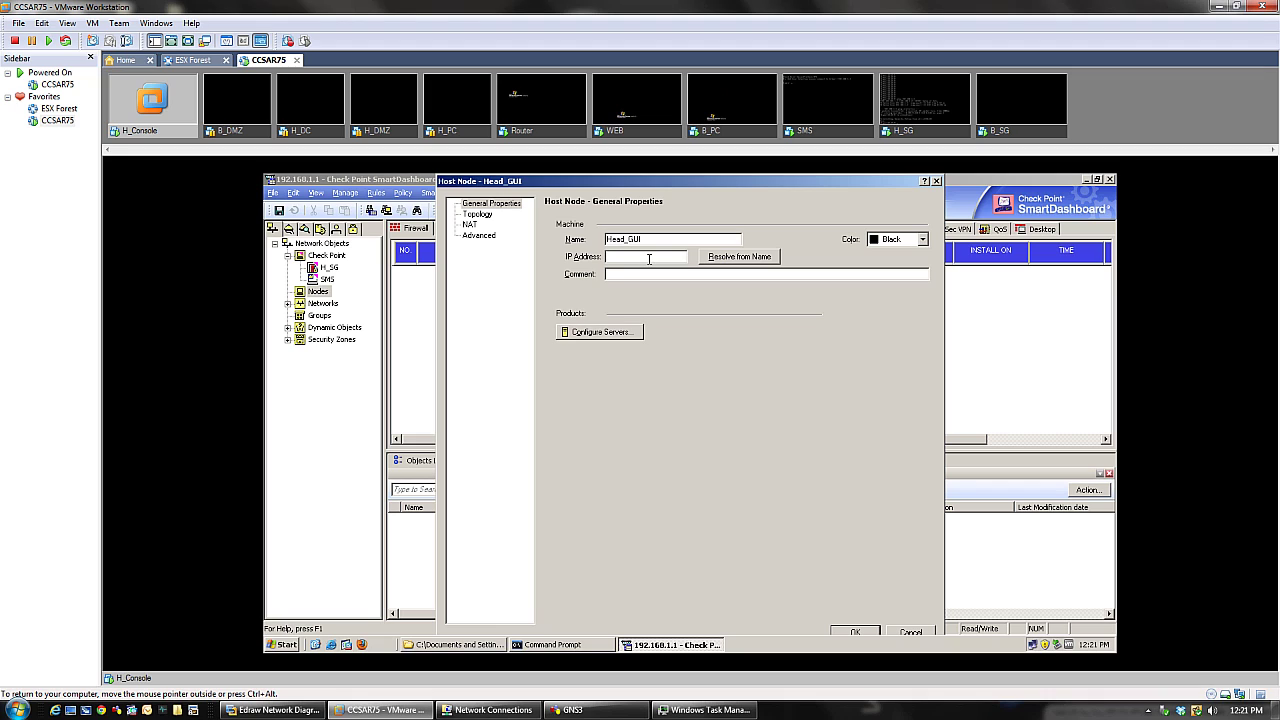
pyautogui.write('192.168.1.2')
pyautogui.click(262, 710)
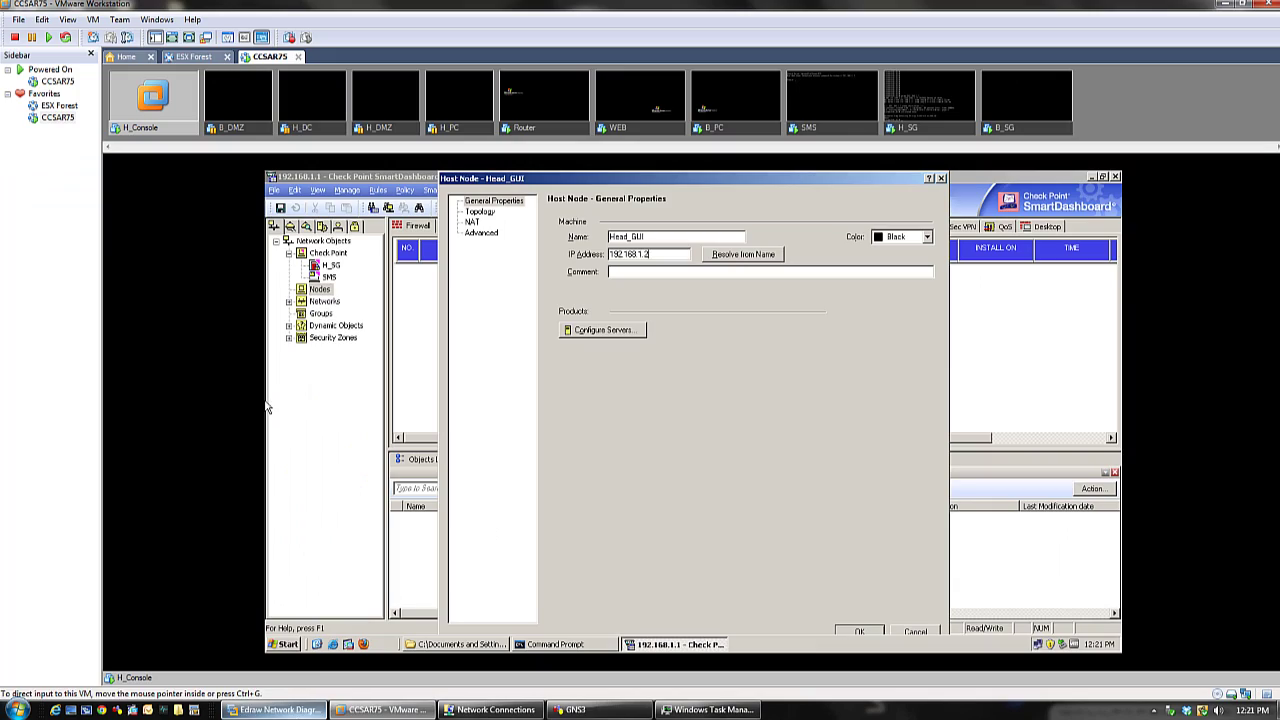
pyautogui.click(268, 407)
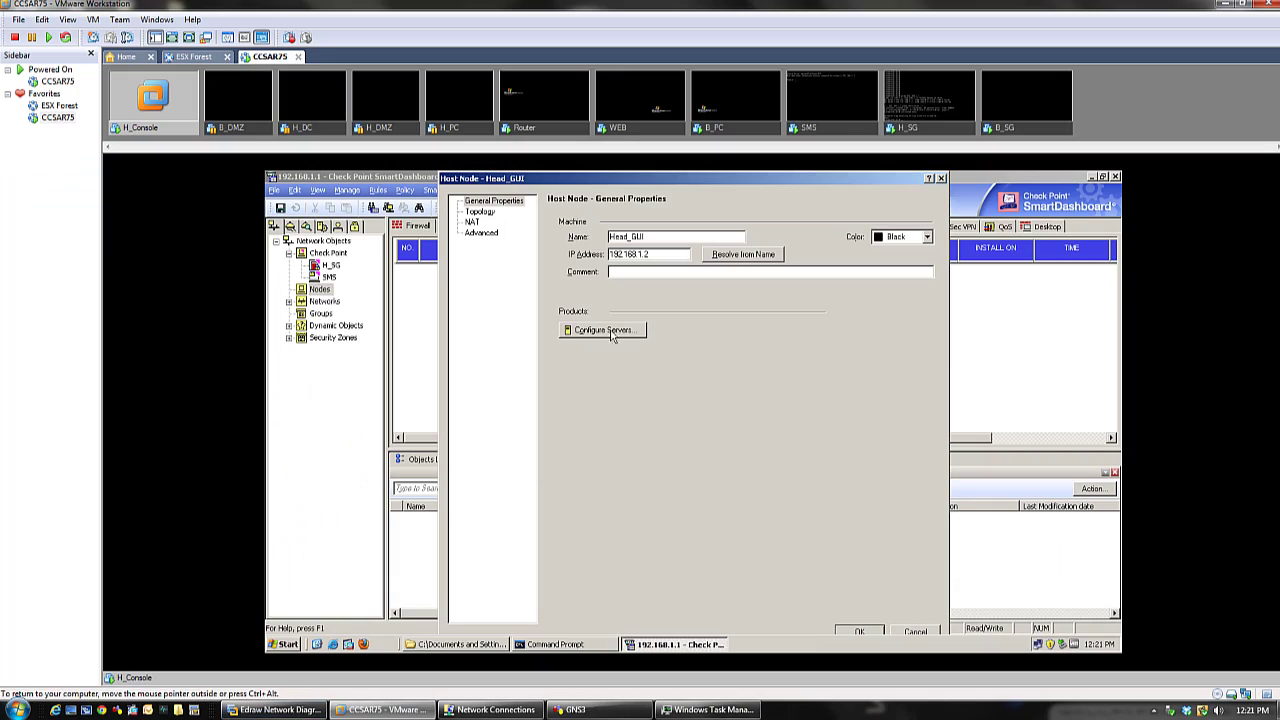
pyautogui.write('Headquarter GUI')
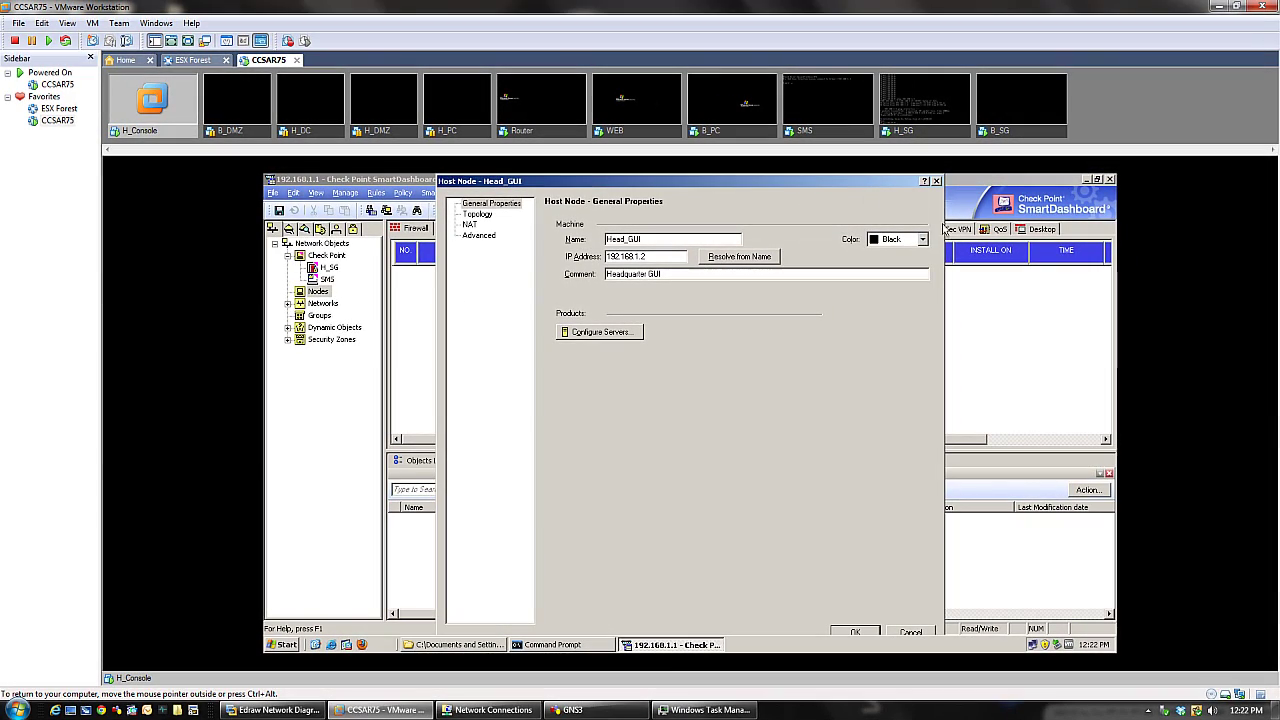
# - Set the Head_GUI host's colour to Blue and save it
pyautogui.click(914, 242)
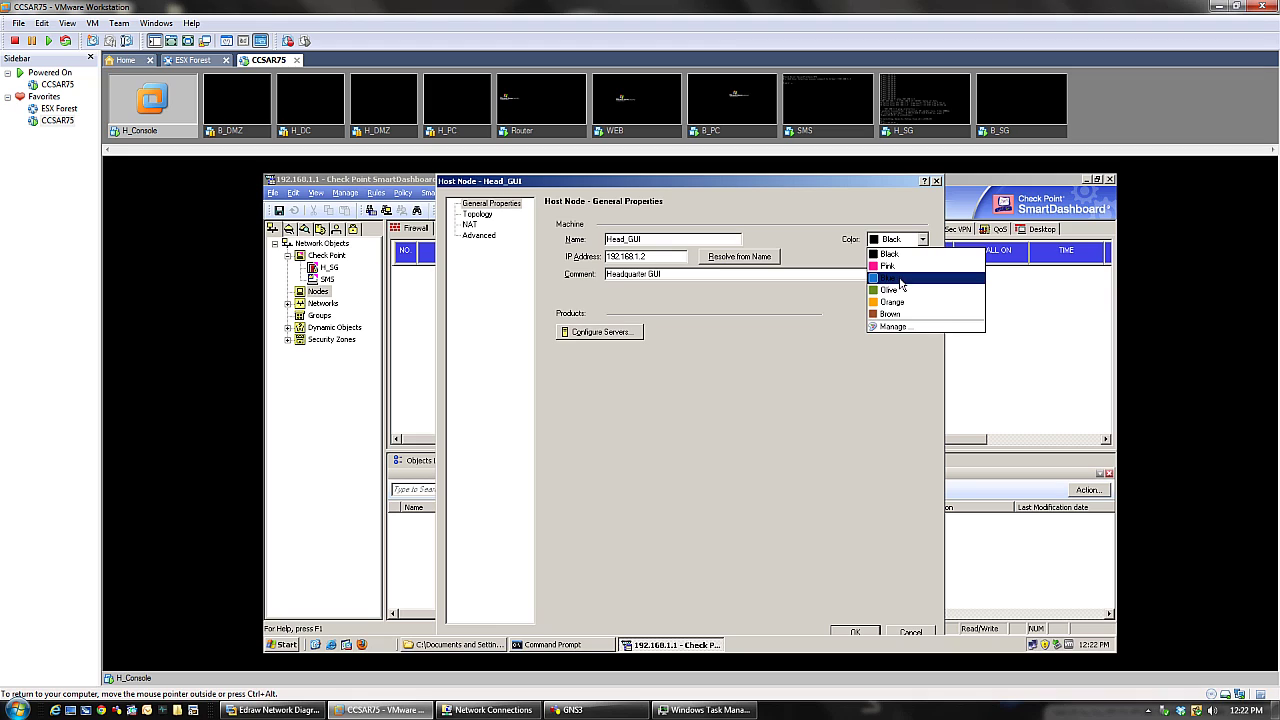
pyautogui.click(899, 277)
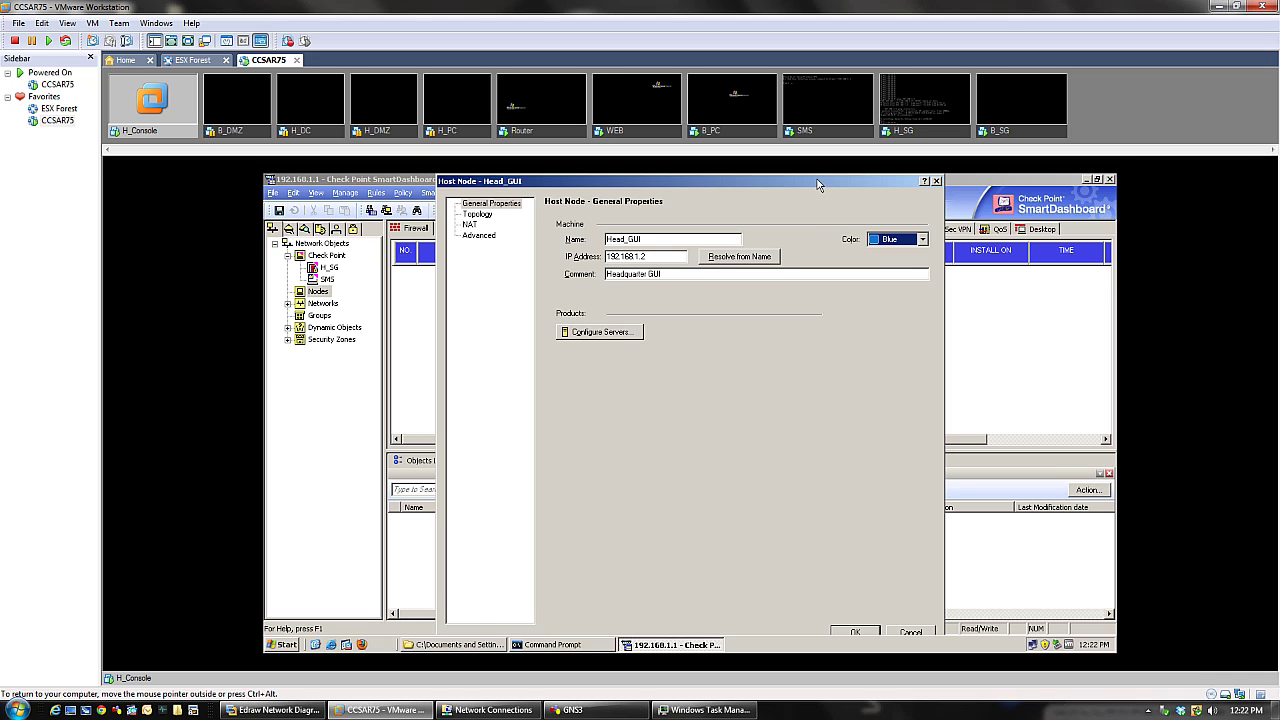
pyautogui.moveTo(820, 178); pyautogui.dragTo(823, 173)
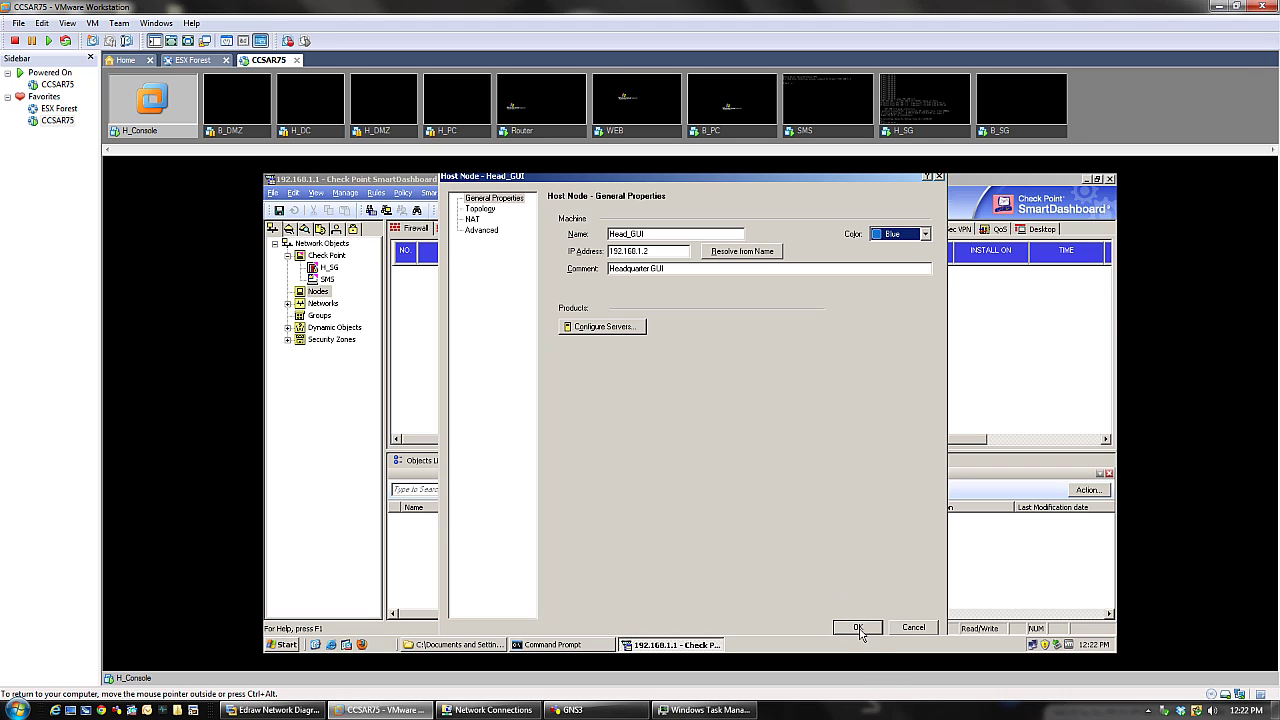
pyautogui.click(859, 629)
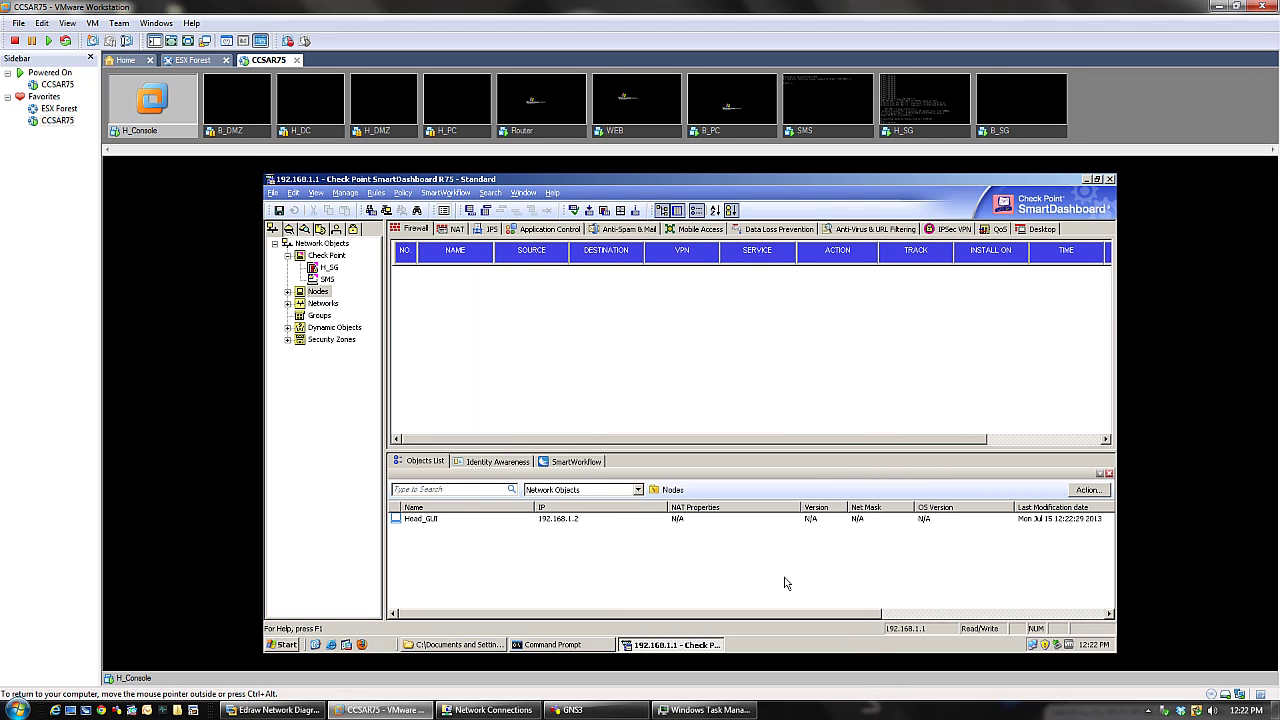
# - Review the Head_GUI host's properties under Nodes and close them unchanged
pyautogui.click(288, 292)
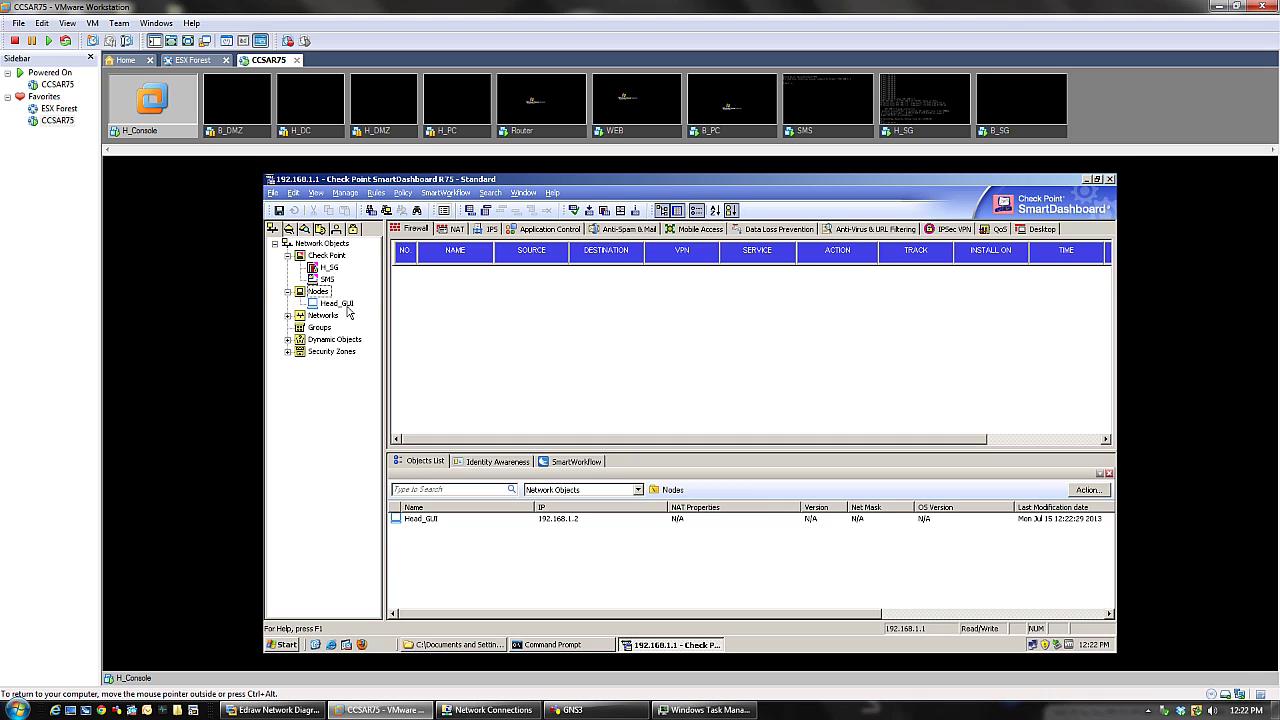
pyautogui.click(345, 305)
pyautogui.doubleClick(346, 306)
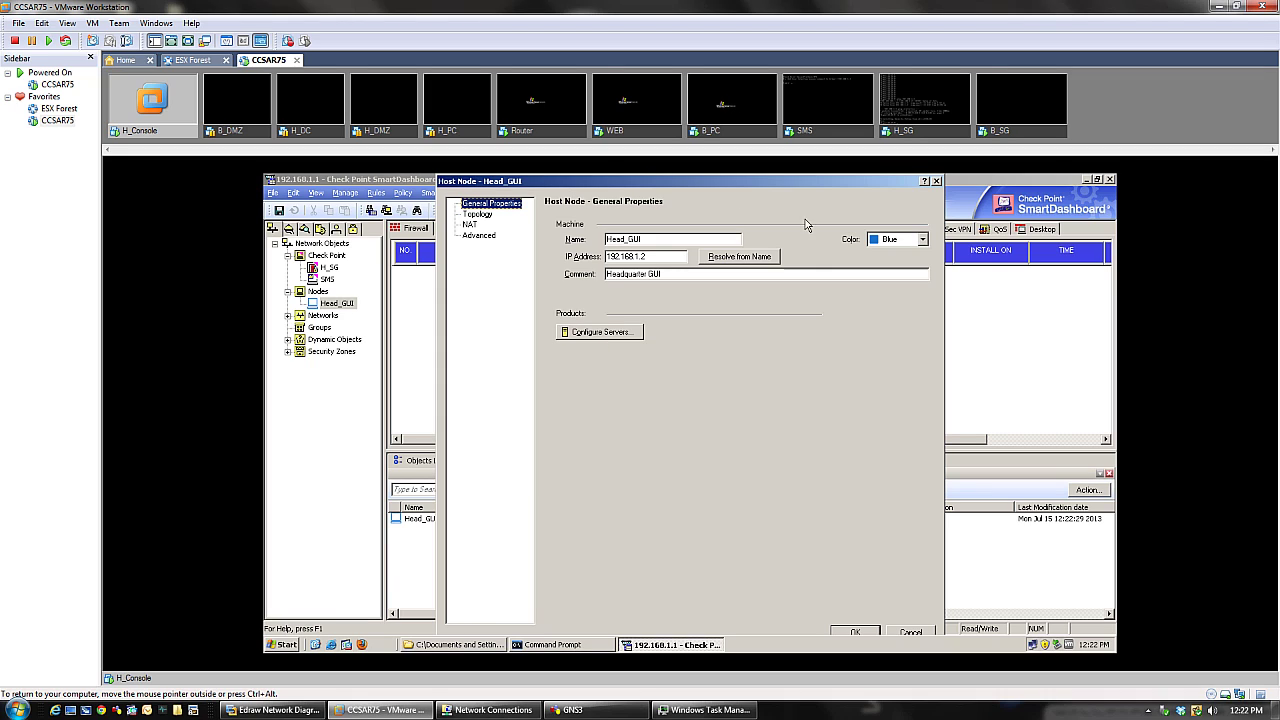
pyautogui.click(937, 182)
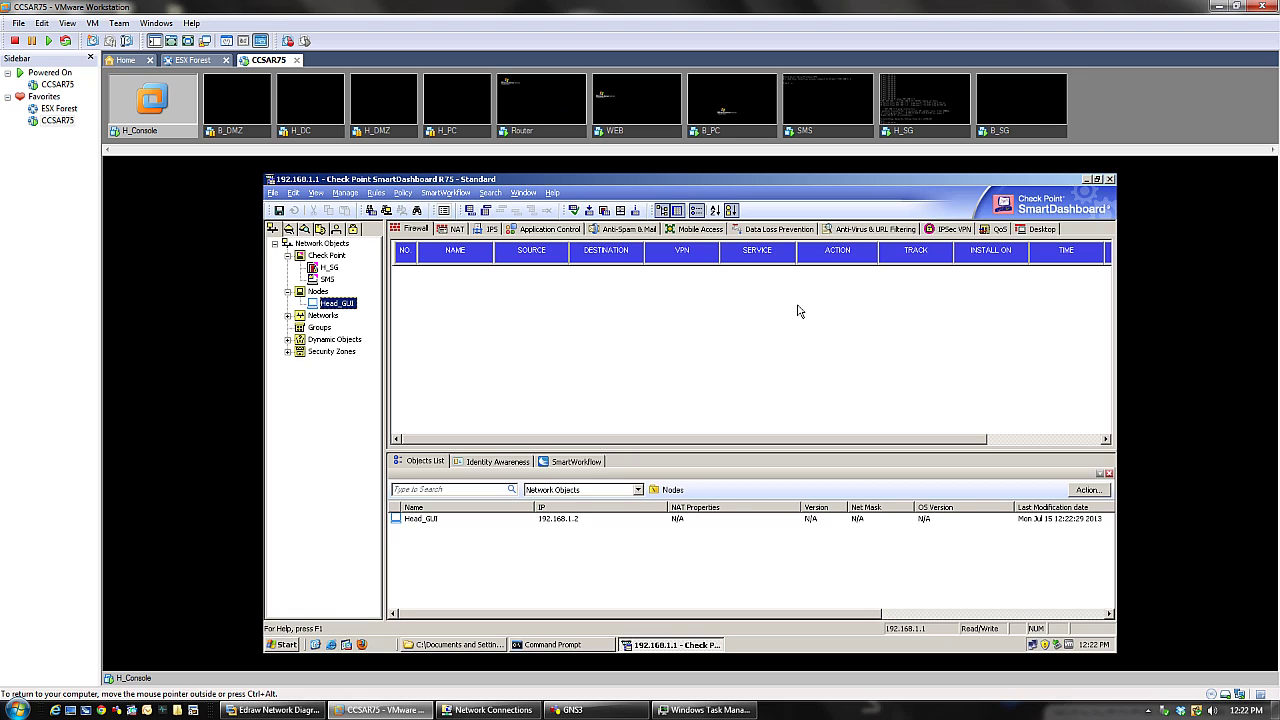
# - Inspect the CP_default_Office_Mode_addresses_pool network (172.16.10.0/255.255.255.0) and cancel
pyautogui.click(323, 316)
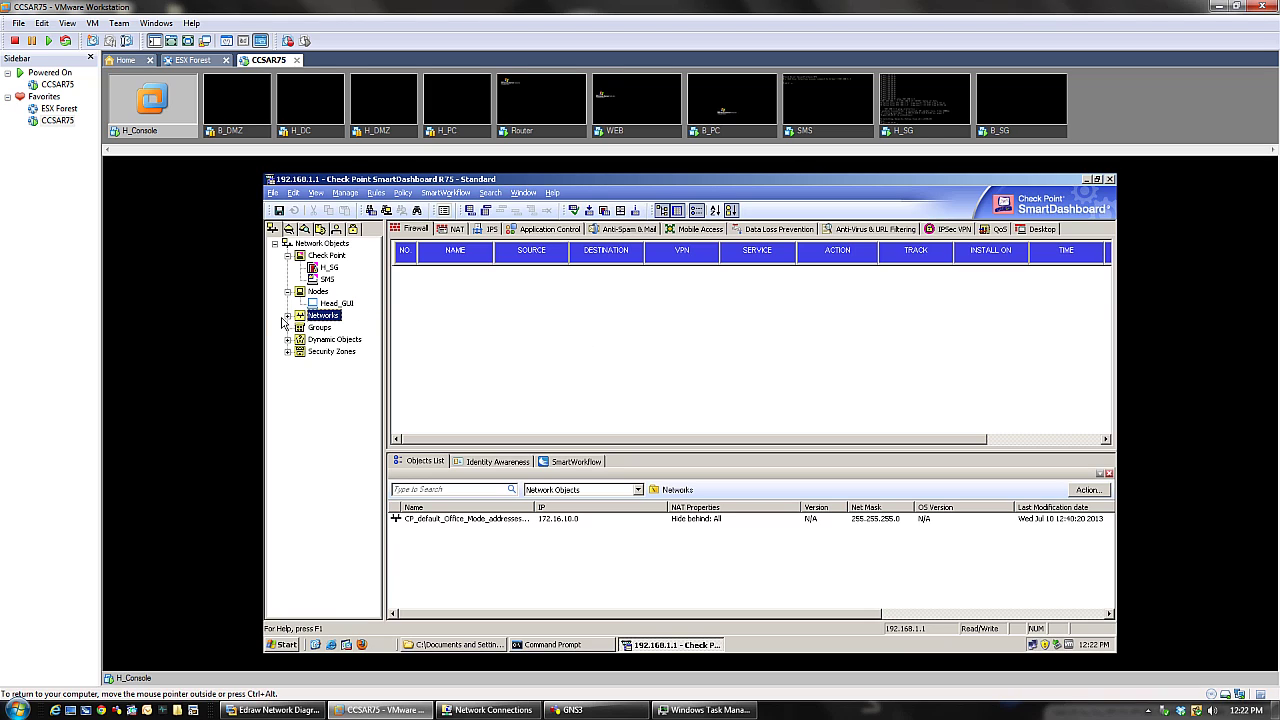
pyautogui.click(288, 316)
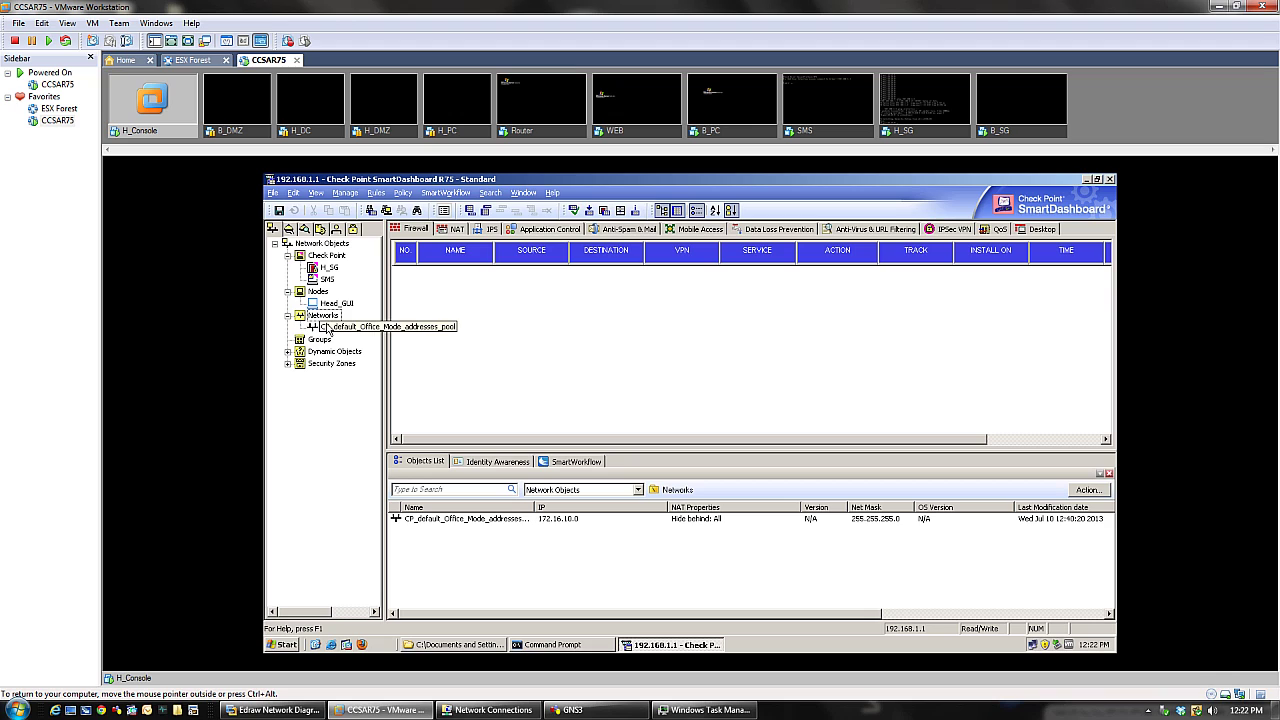
pyautogui.doubleClick(336, 331)
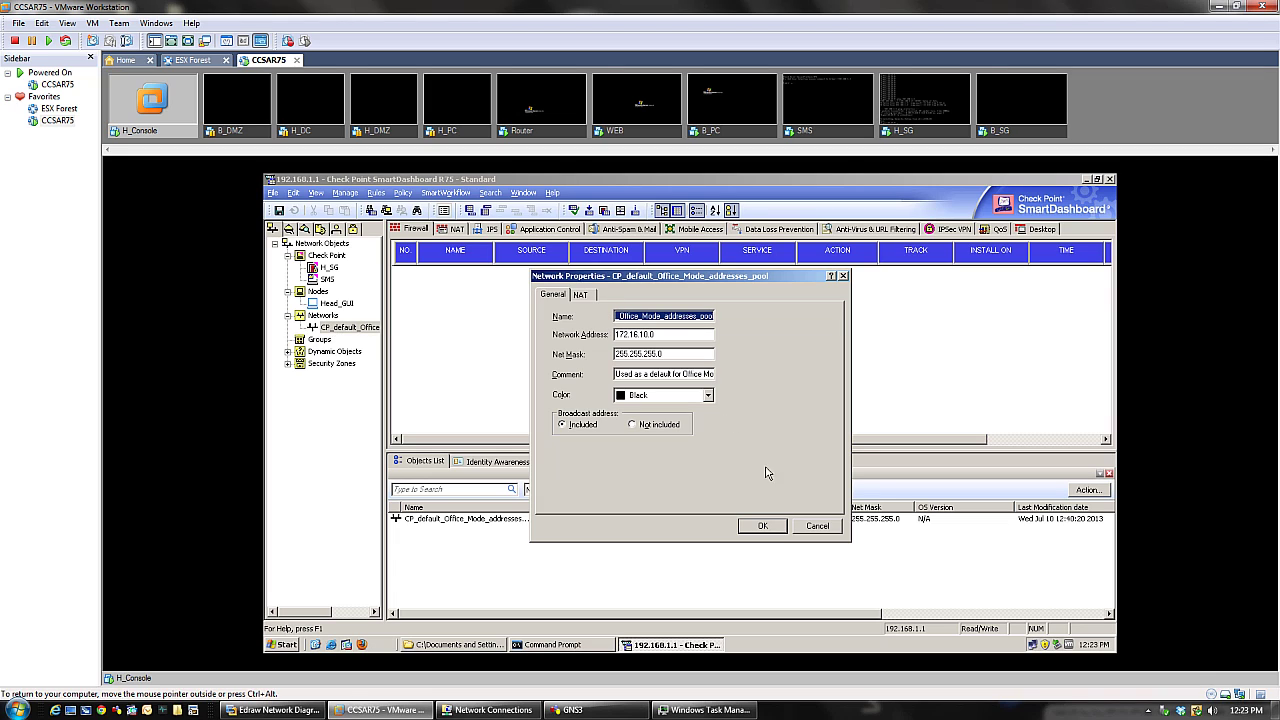
pyautogui.click(817, 525)
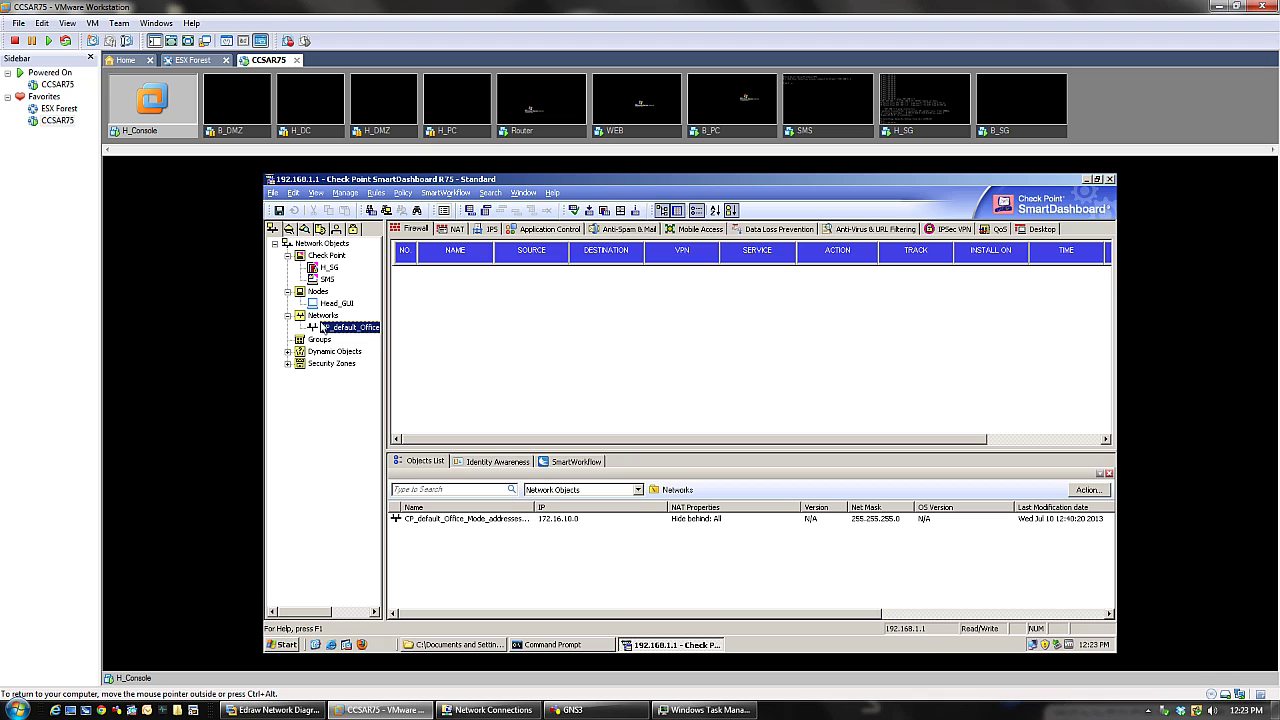
pyautogui.doubleClick(359, 331)
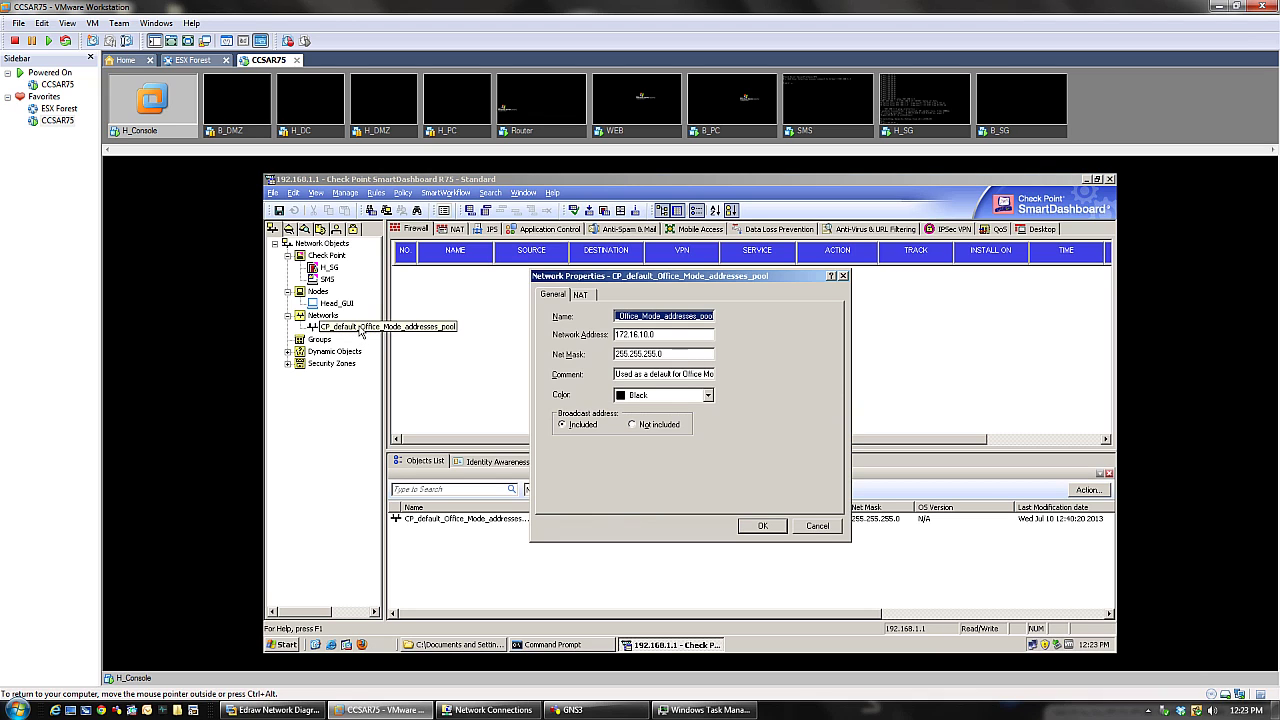
pyautogui.click(817, 528)
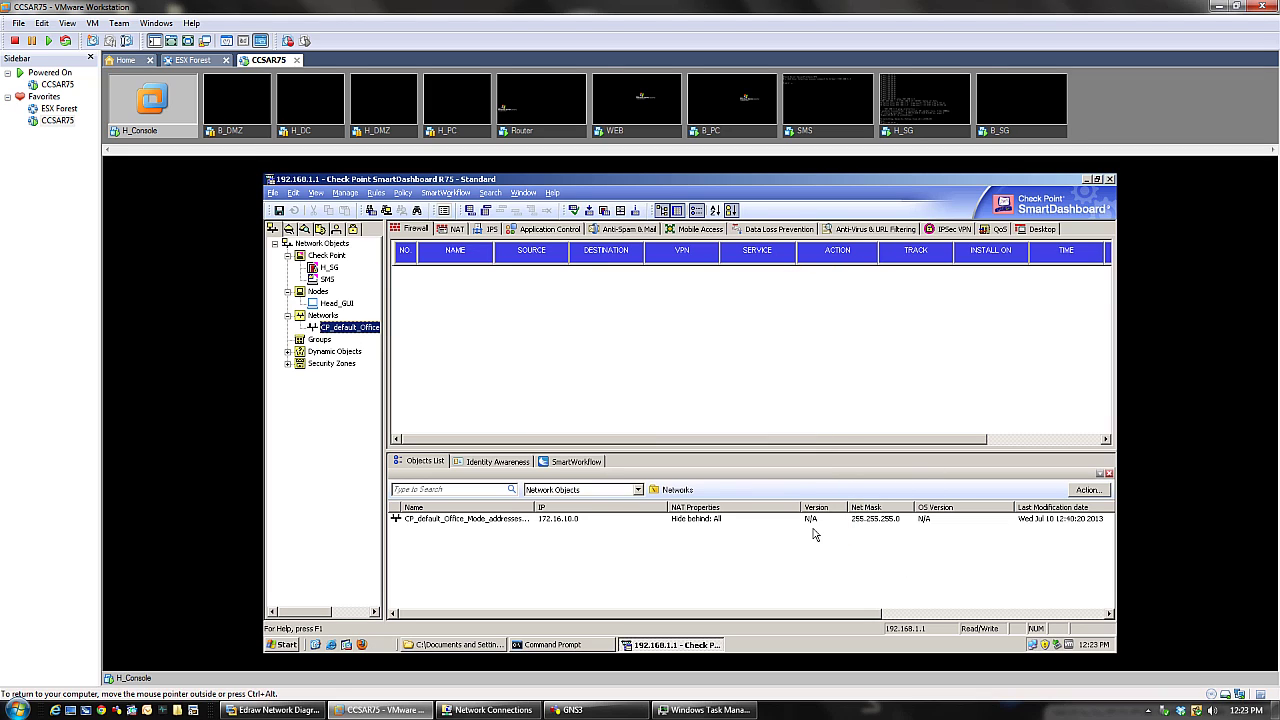
# - Start a new network object named Headquarter_internal
pyautogui.rightClick(321, 316)
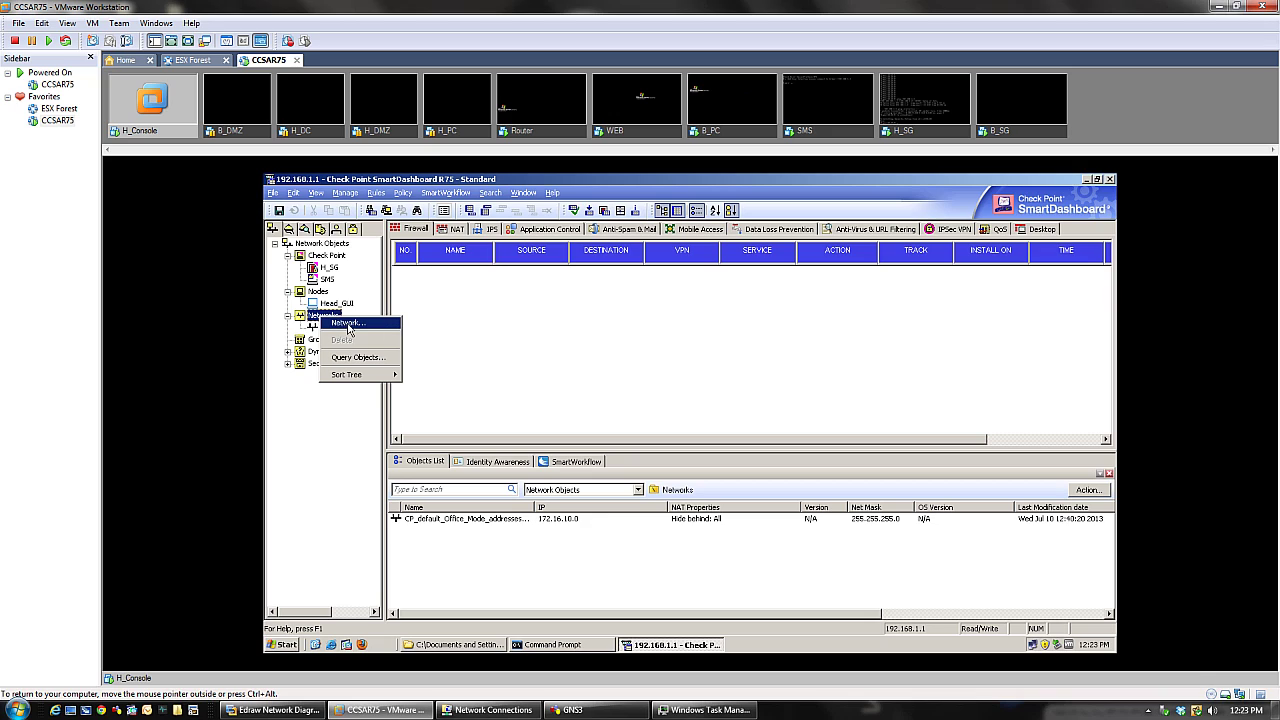
pyautogui.click(461, 333)
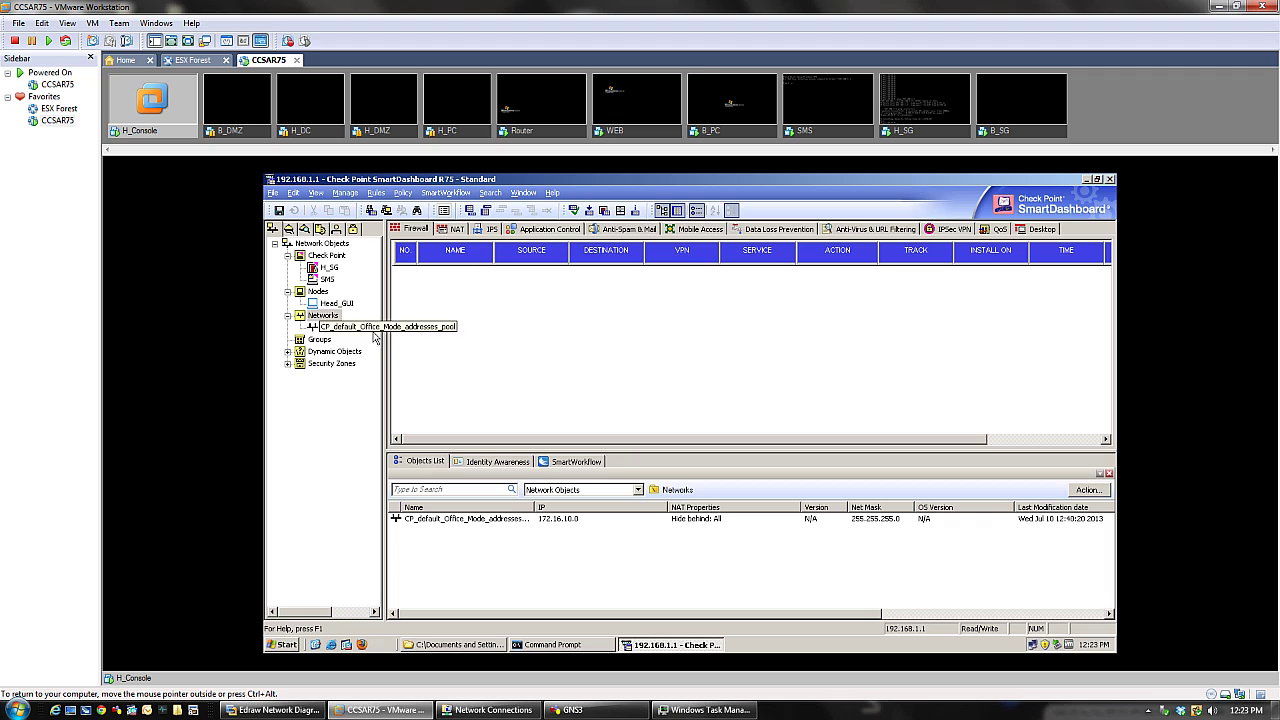
pyautogui.rightClick(333, 321)
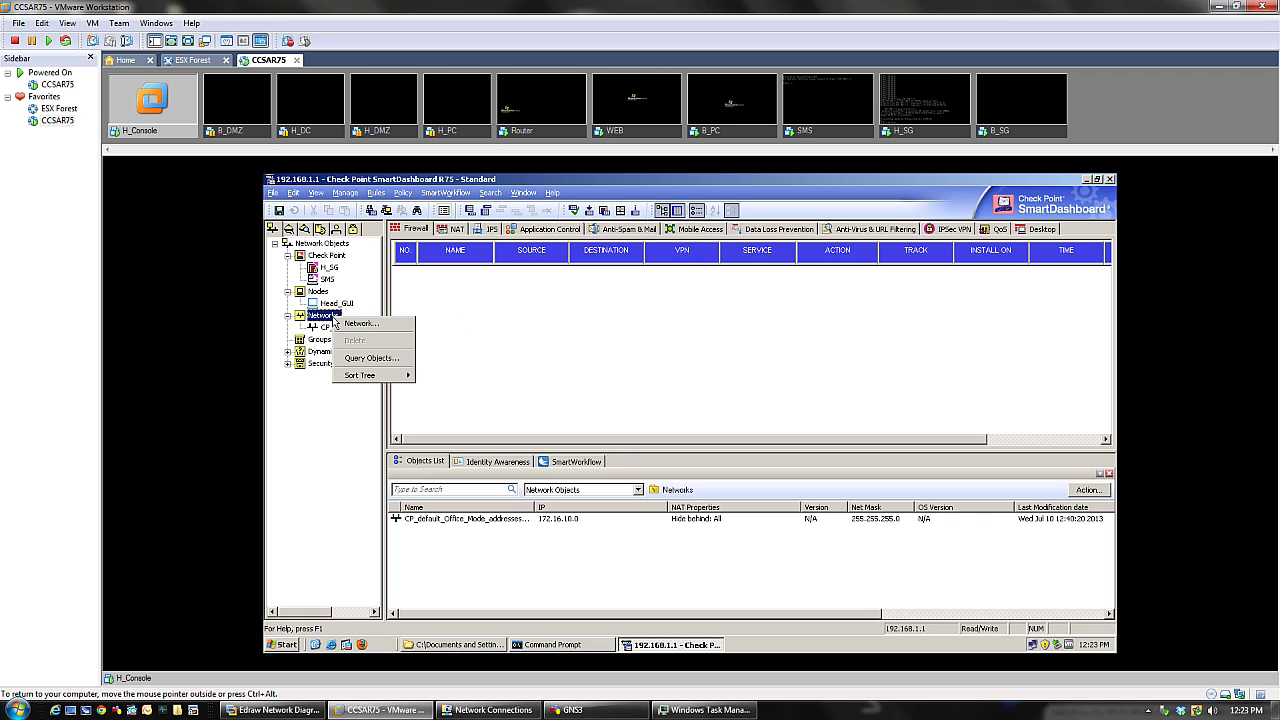
pyautogui.click(356, 324)
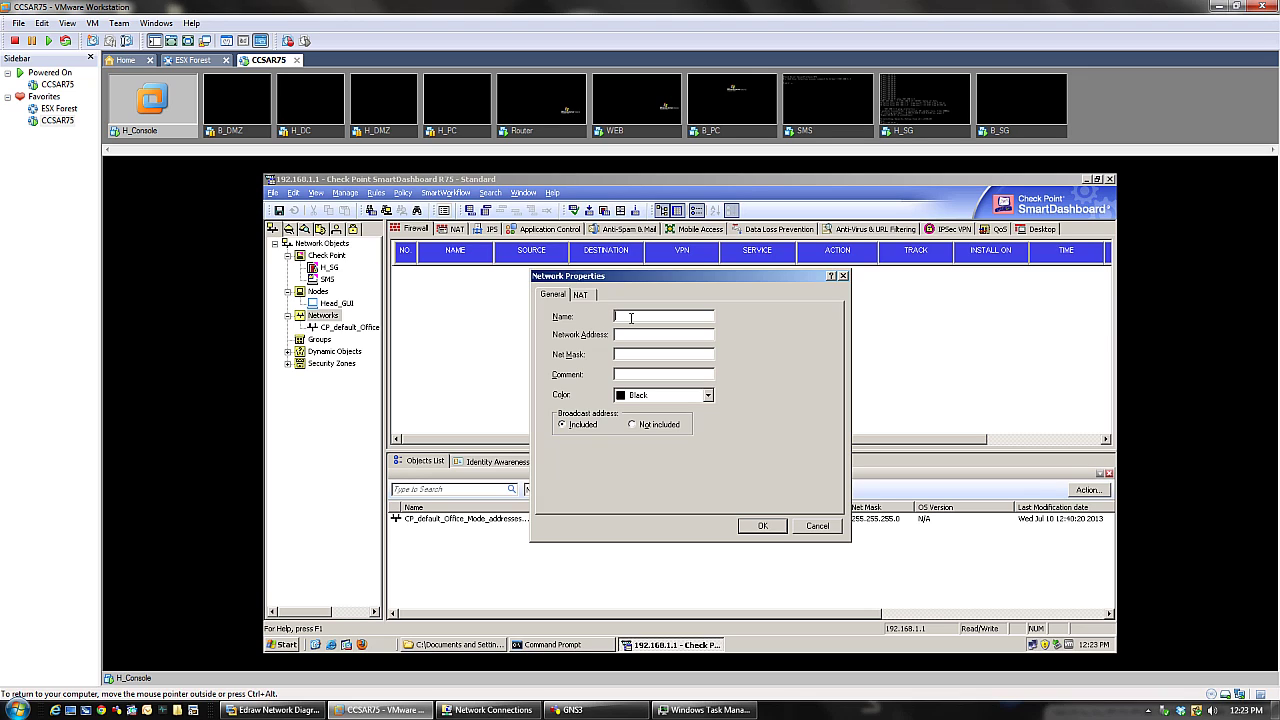
pyautogui.write('Nead')
pyautogui.write('qua')
pyautogui.press('BackSpace')
pyautogui.press('BackSpace')
pyautogui.press('BackSpace')
pyautogui.press('BackSpace')
pyautogui.press('BackSpace')
pyautogui.press('BackSpace')
pyautogui.write('eadquarter_inte')
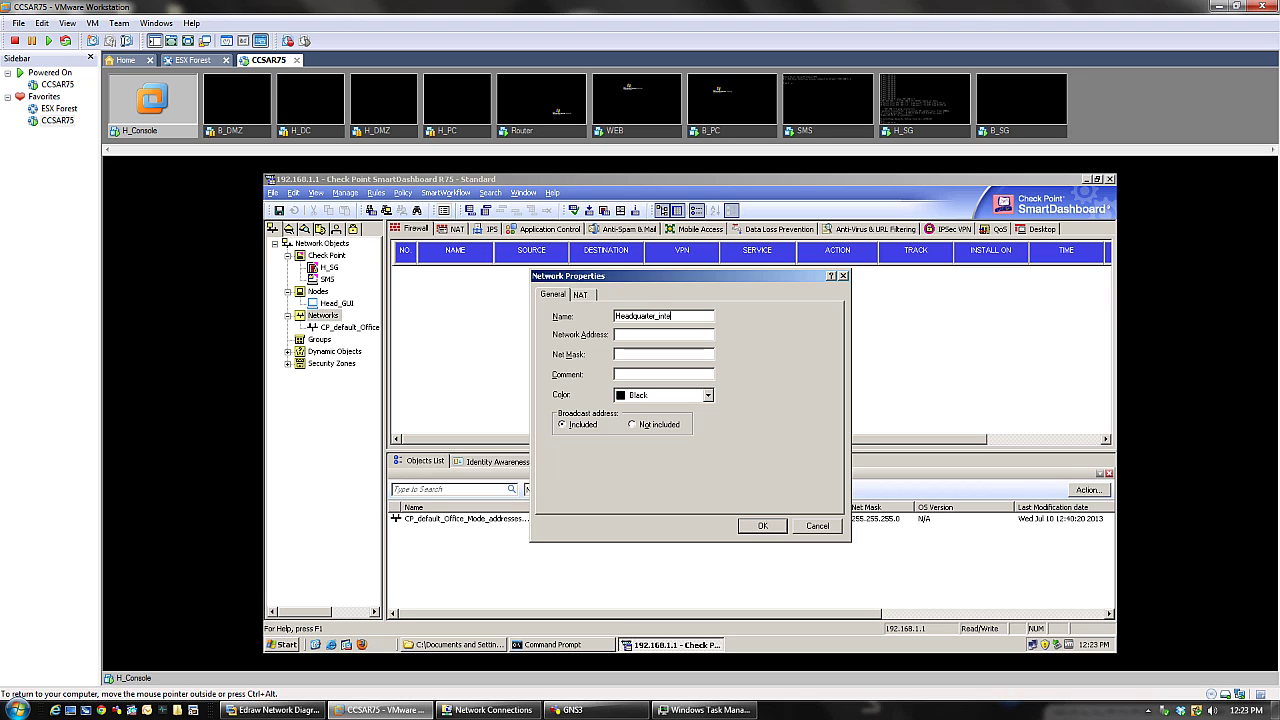
pyautogui.write('rnal')
# - Give it address 192.168.1.0 and mask 255.255.255.0, check the NAT tab, and save
pyautogui.press('Tab')
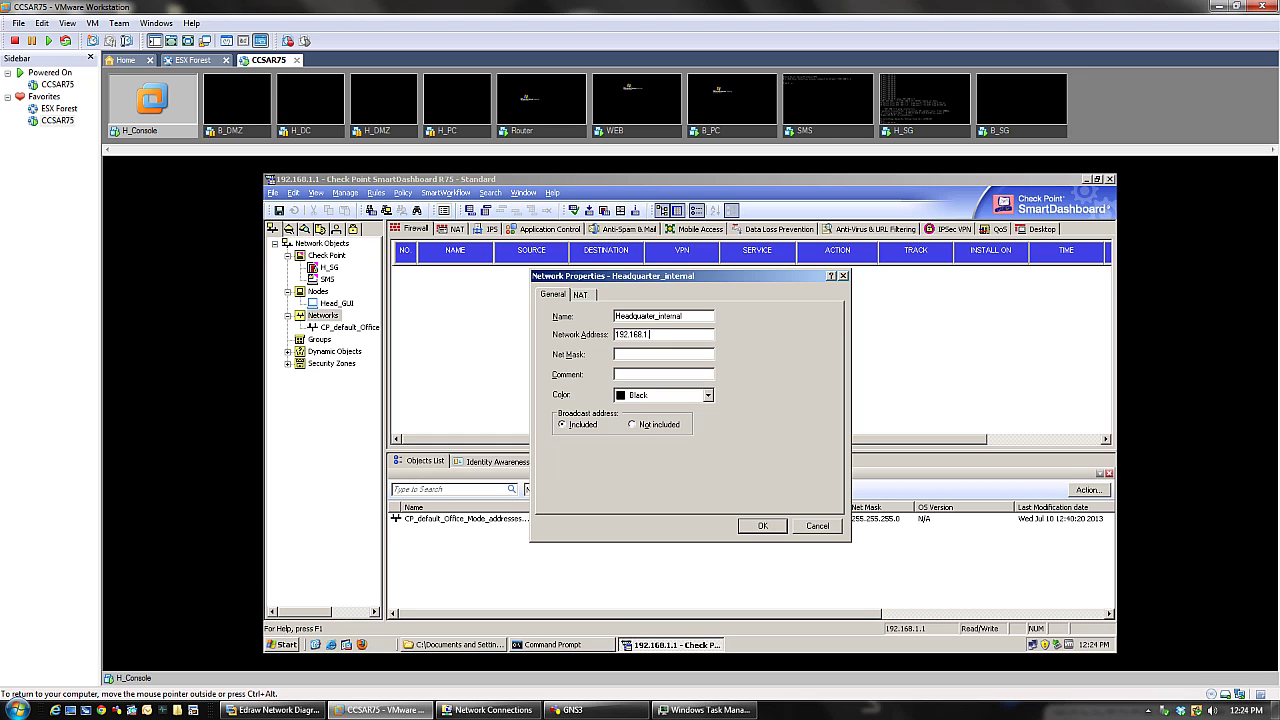
pyautogui.write('255.255.255.0')
pyautogui.press('Tab')
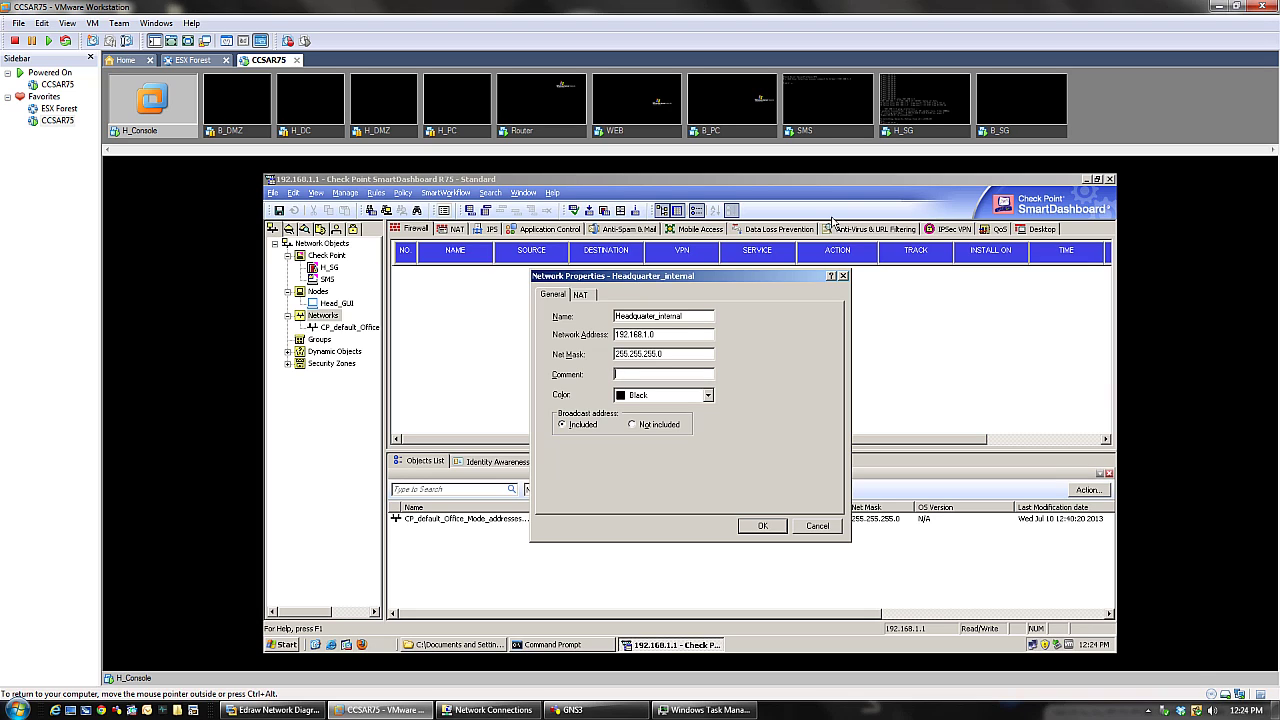
pyautogui.moveTo(686, 315); pyautogui.dragTo(581, 315)
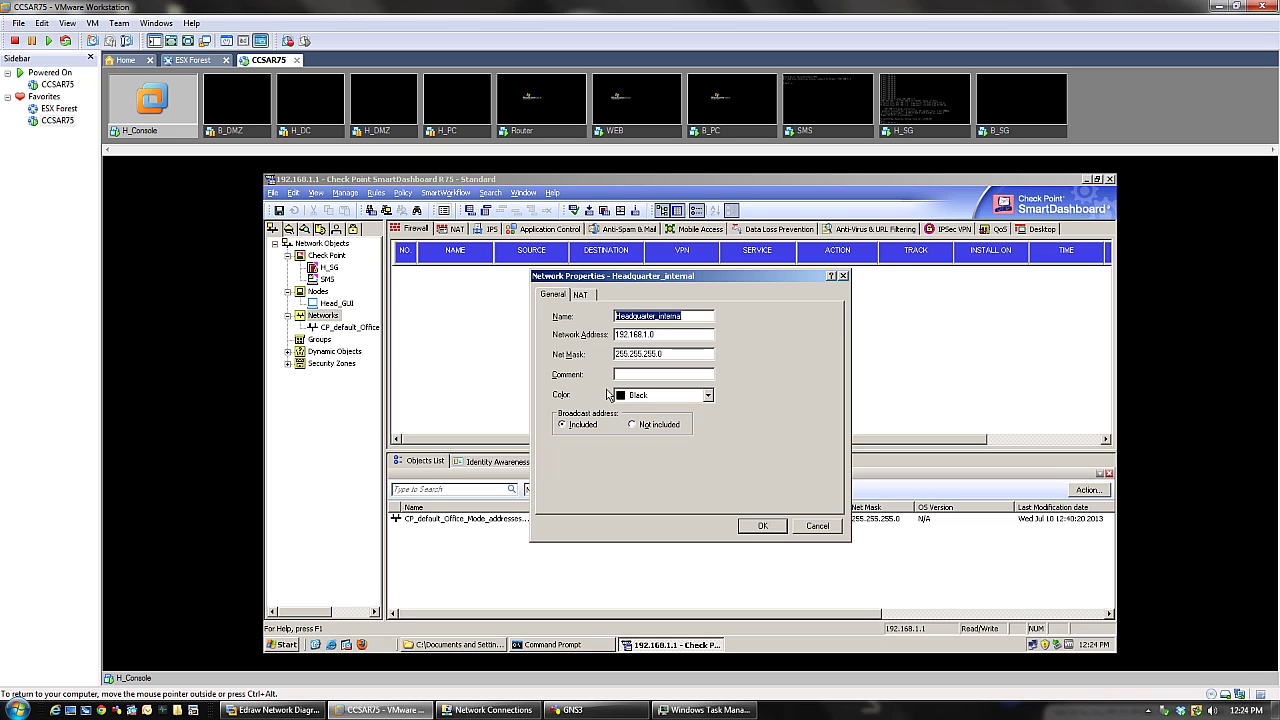
pyautogui.click(588, 295)
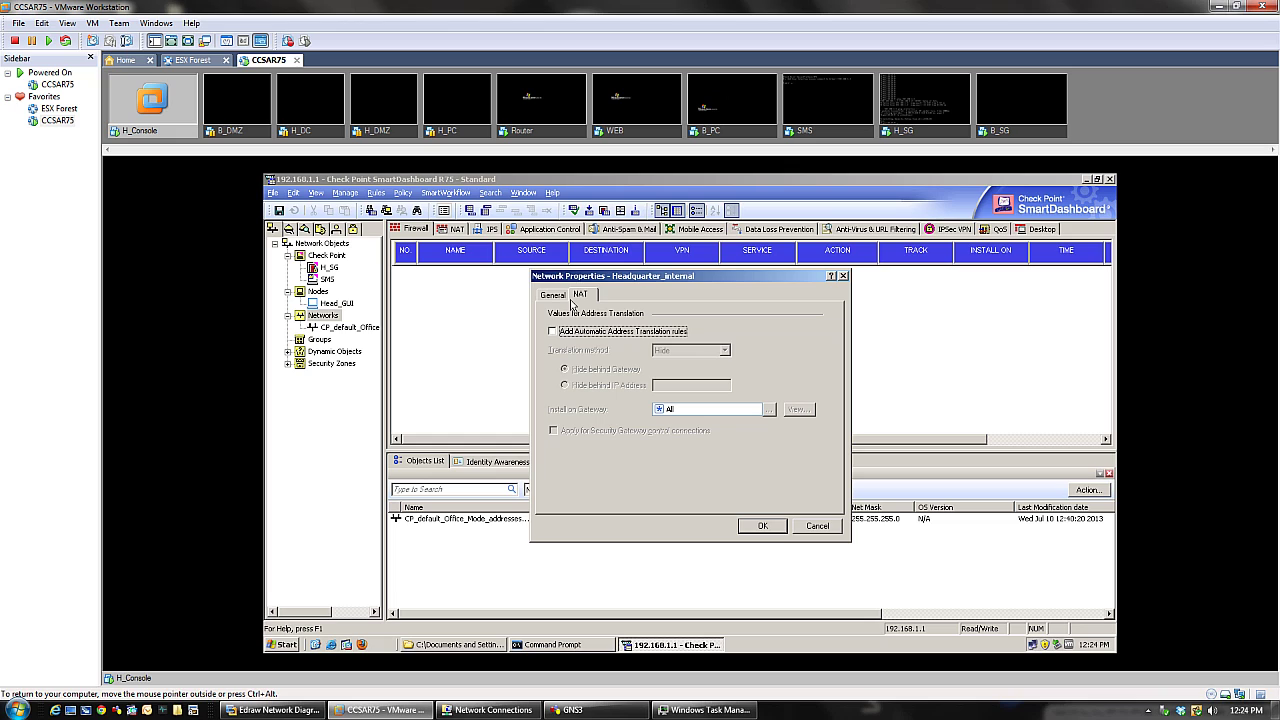
pyautogui.click(553, 295)
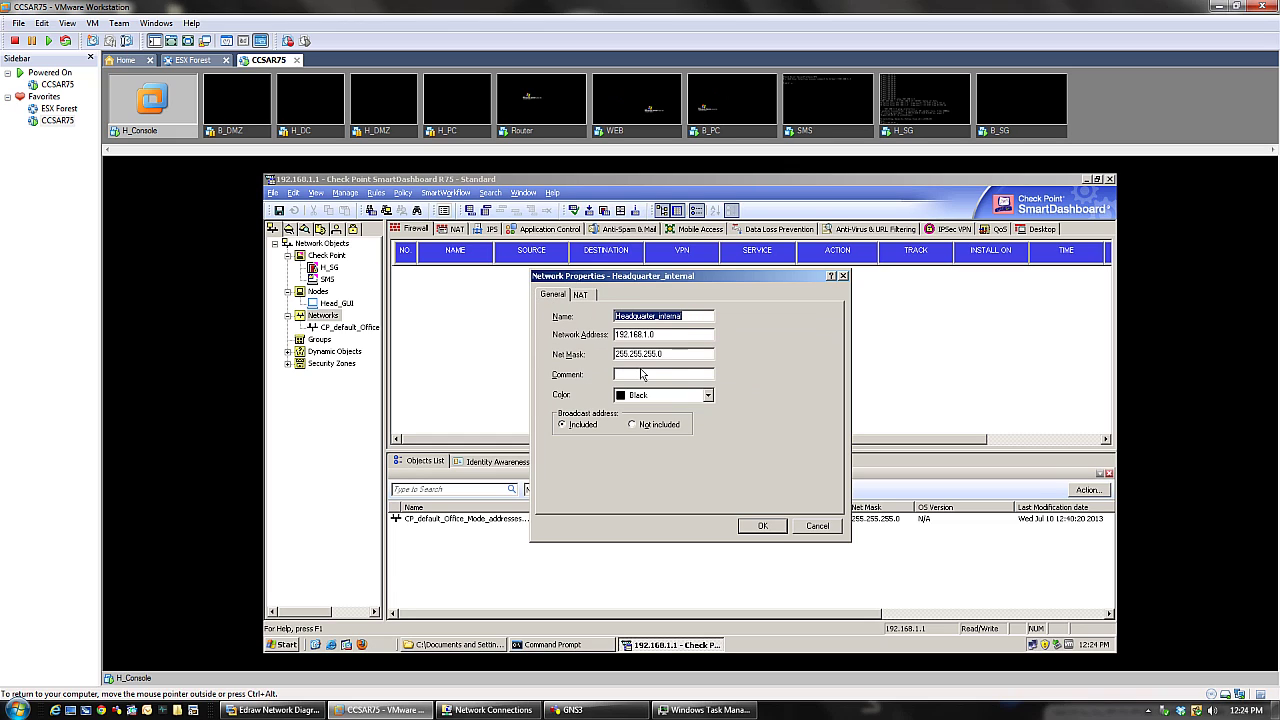
pyautogui.click(762, 528)
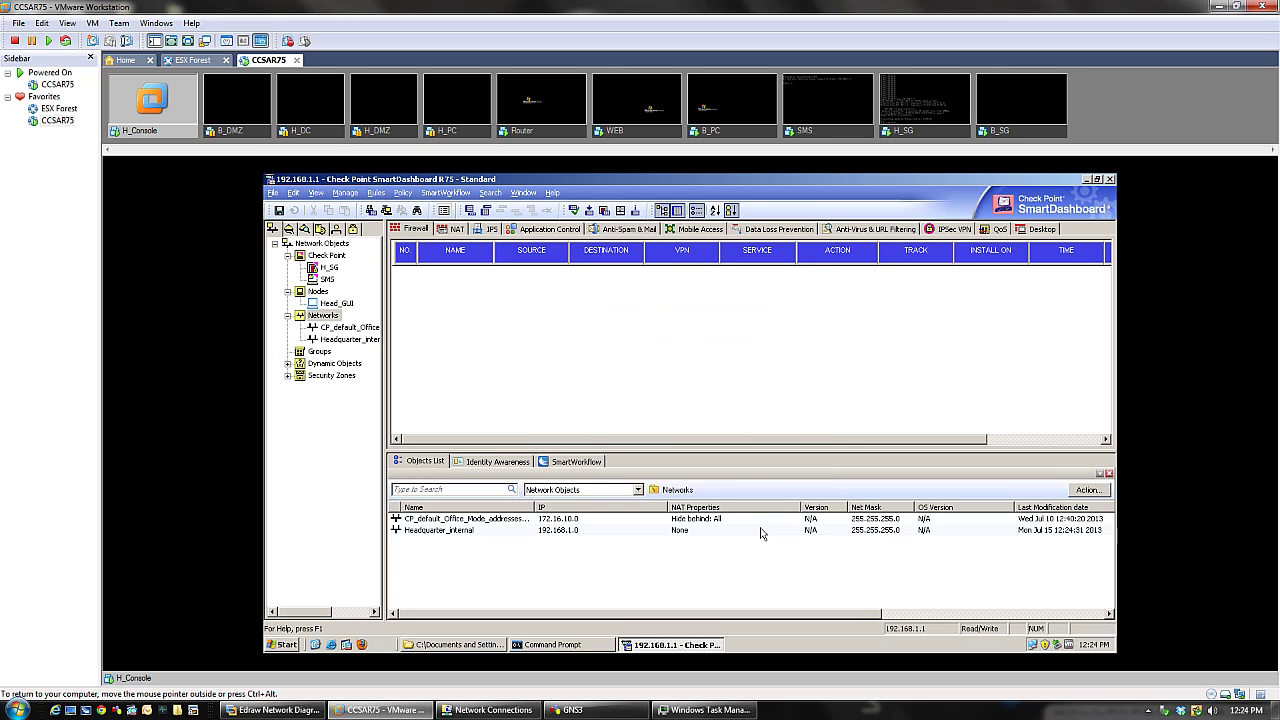
pyautogui.click(537, 538)
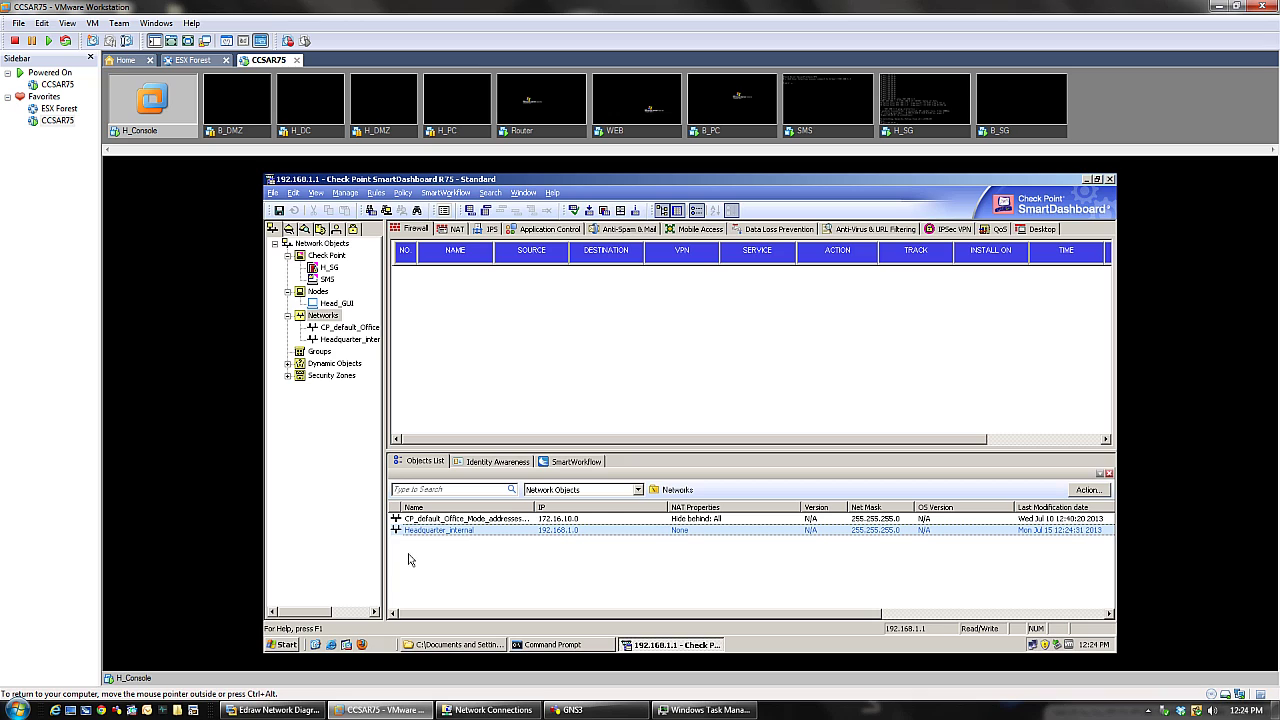
pyautogui.click(578, 521)
pyautogui.click(585, 531)
pyautogui.click(583, 556)
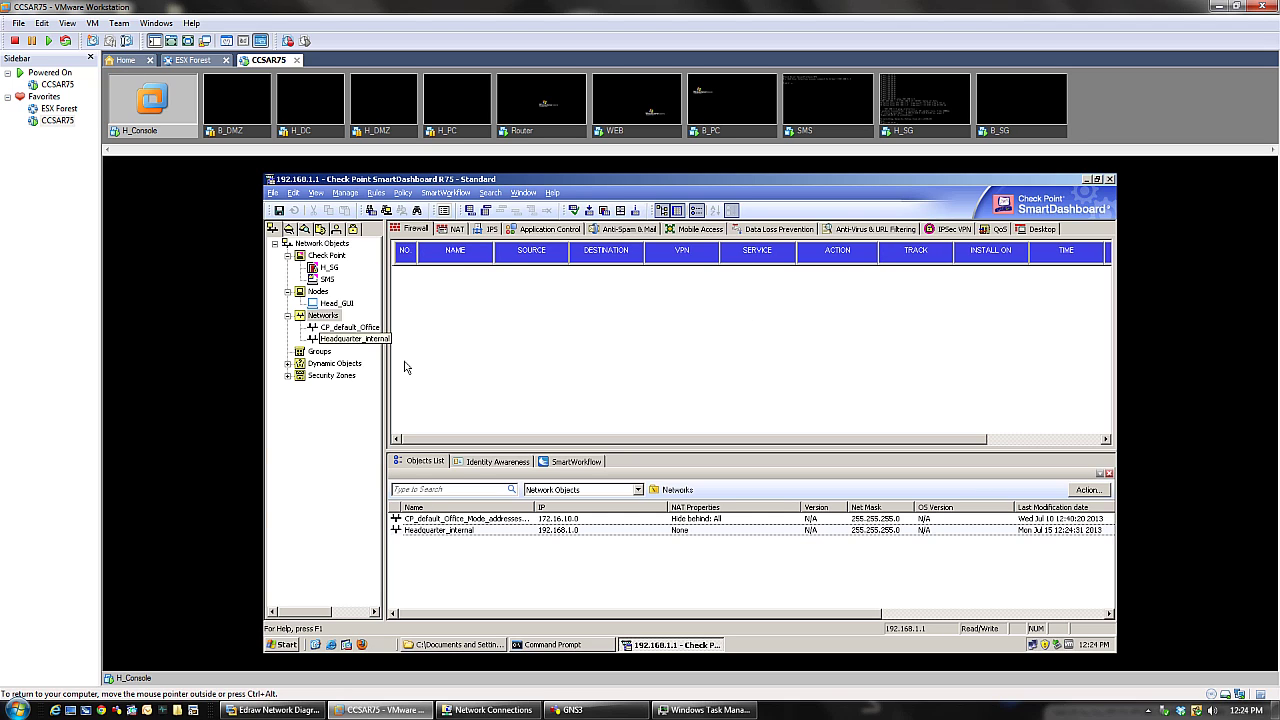
pyautogui.moveTo(424, 441)
pyautogui.mouseDown()
pyautogui.moveTo(593, 443)
pyautogui.moveTo(412, 440)
pyautogui.mouseUp()
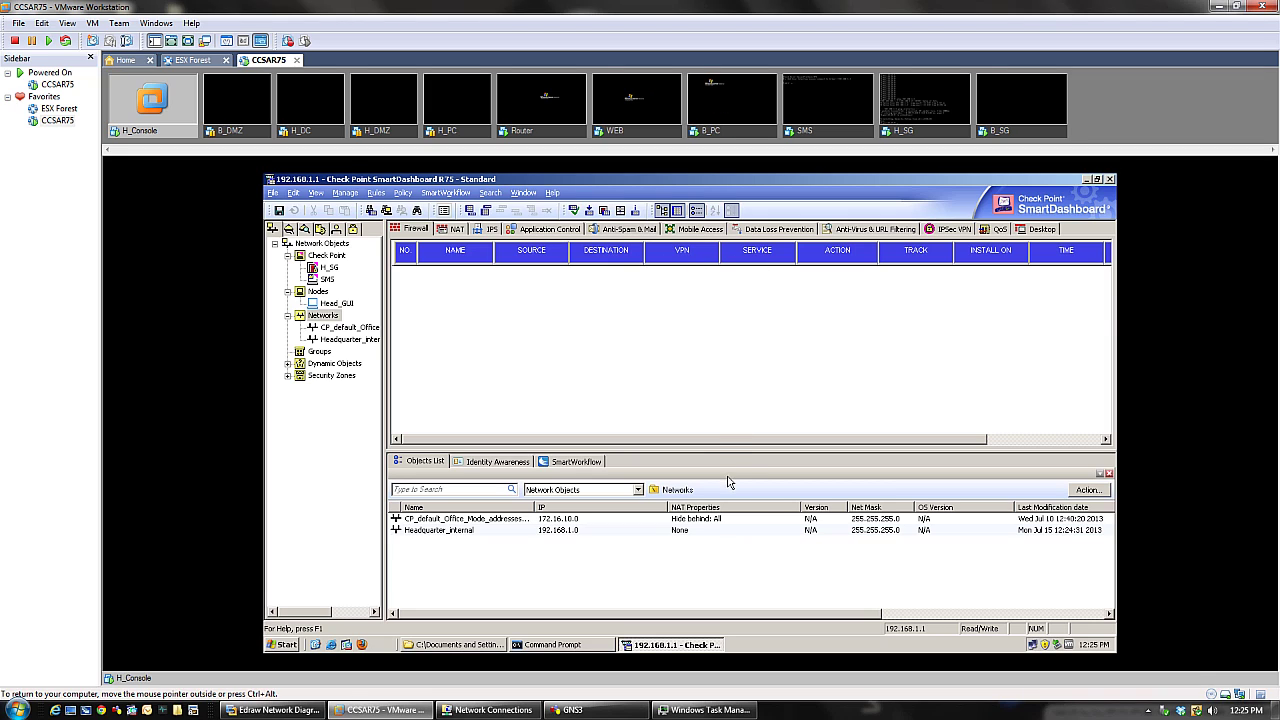
pyautogui.moveTo(729, 440); pyautogui.dragTo(777, 440)
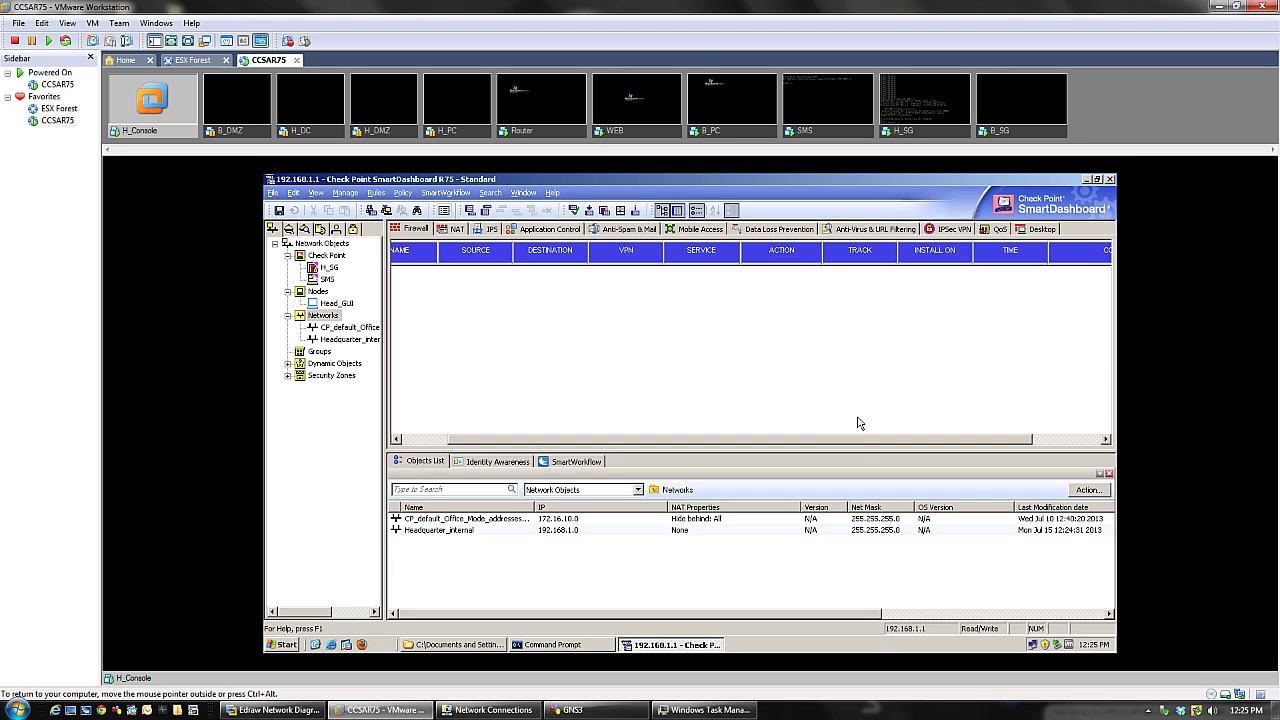
pyautogui.moveTo(851, 444); pyautogui.dragTo(966, 444)
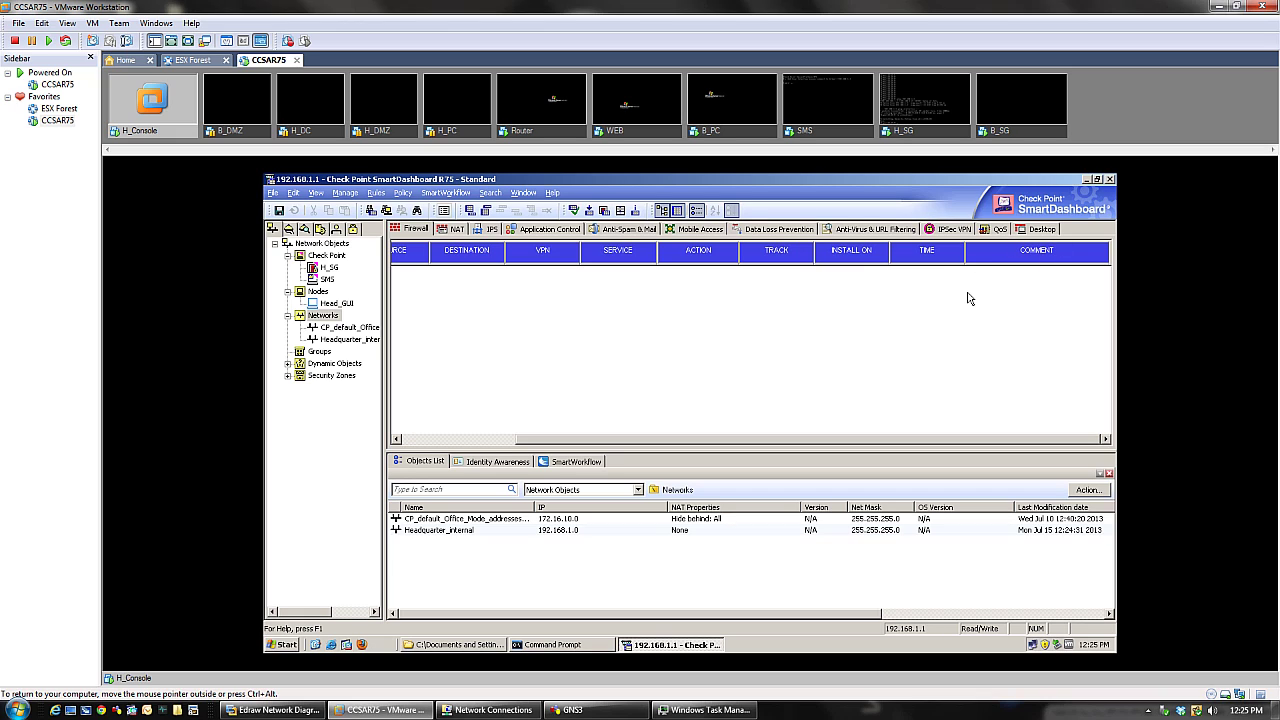
pyautogui.moveTo(740, 440); pyautogui.dragTo(514, 447)
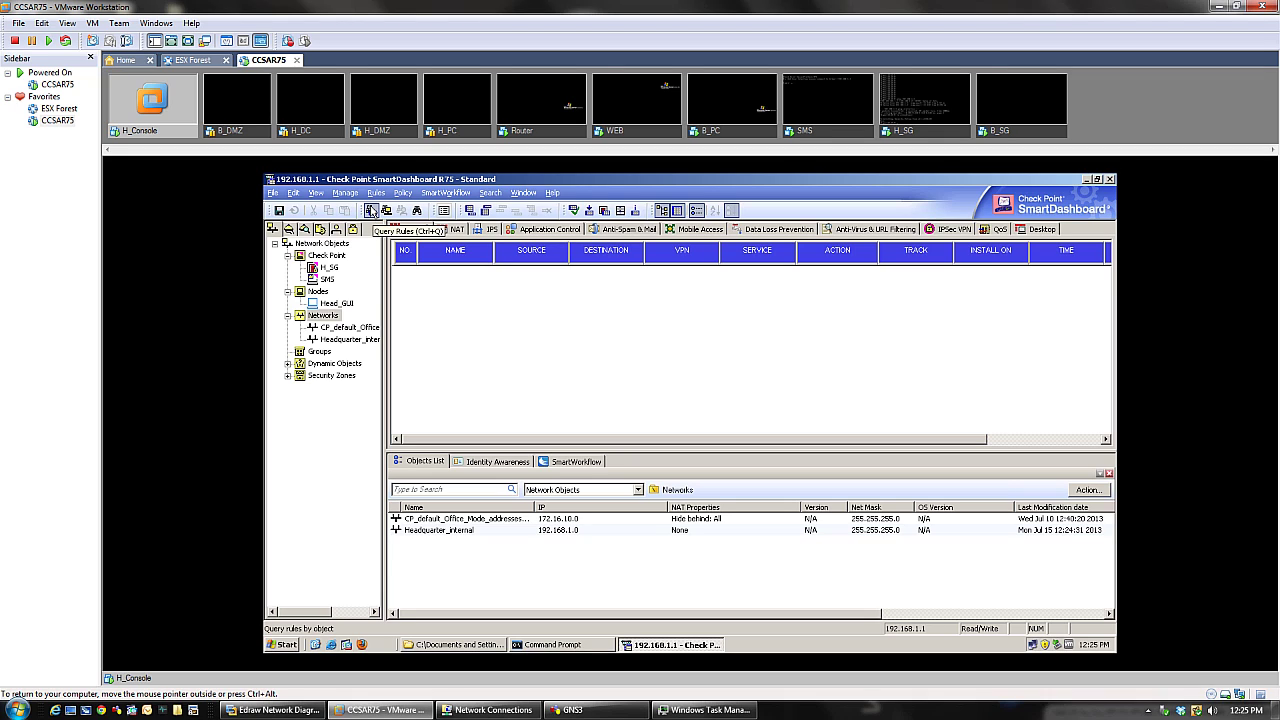
# - Add a rule at the top of the Firewall rule base and name it Cleanup
pyautogui.click(374, 195)
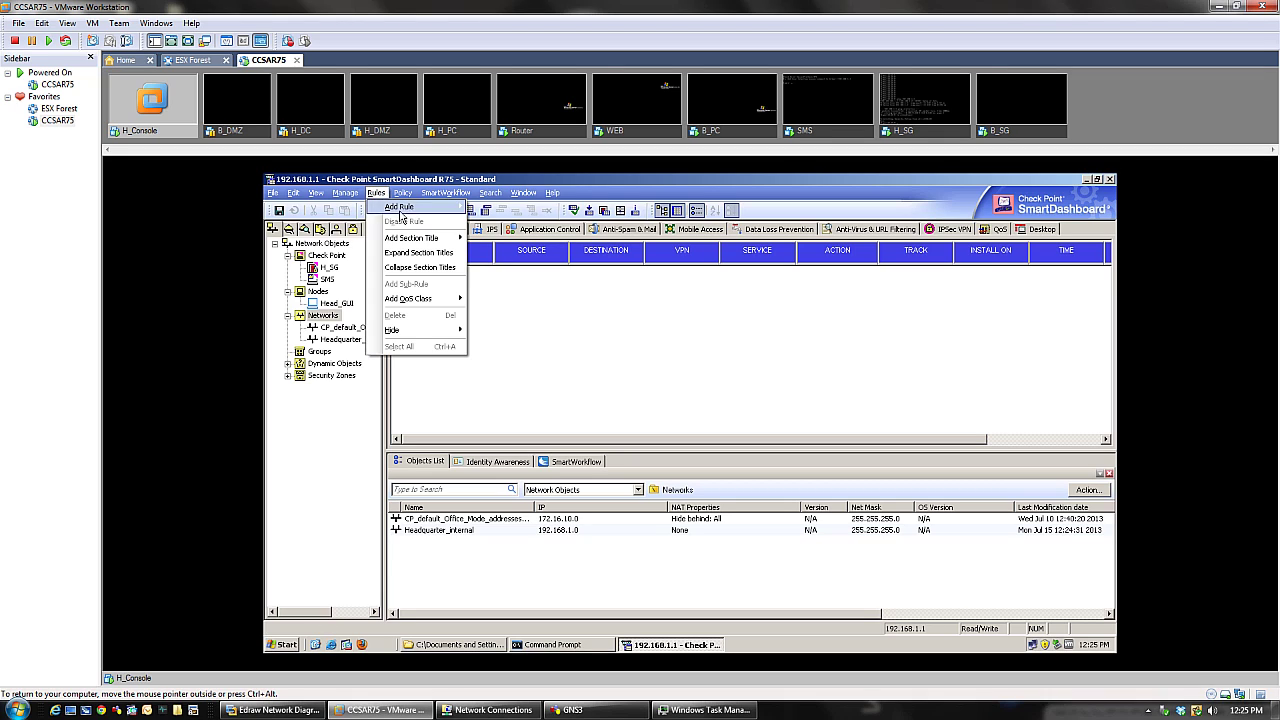
pyautogui.moveTo(427, 213)
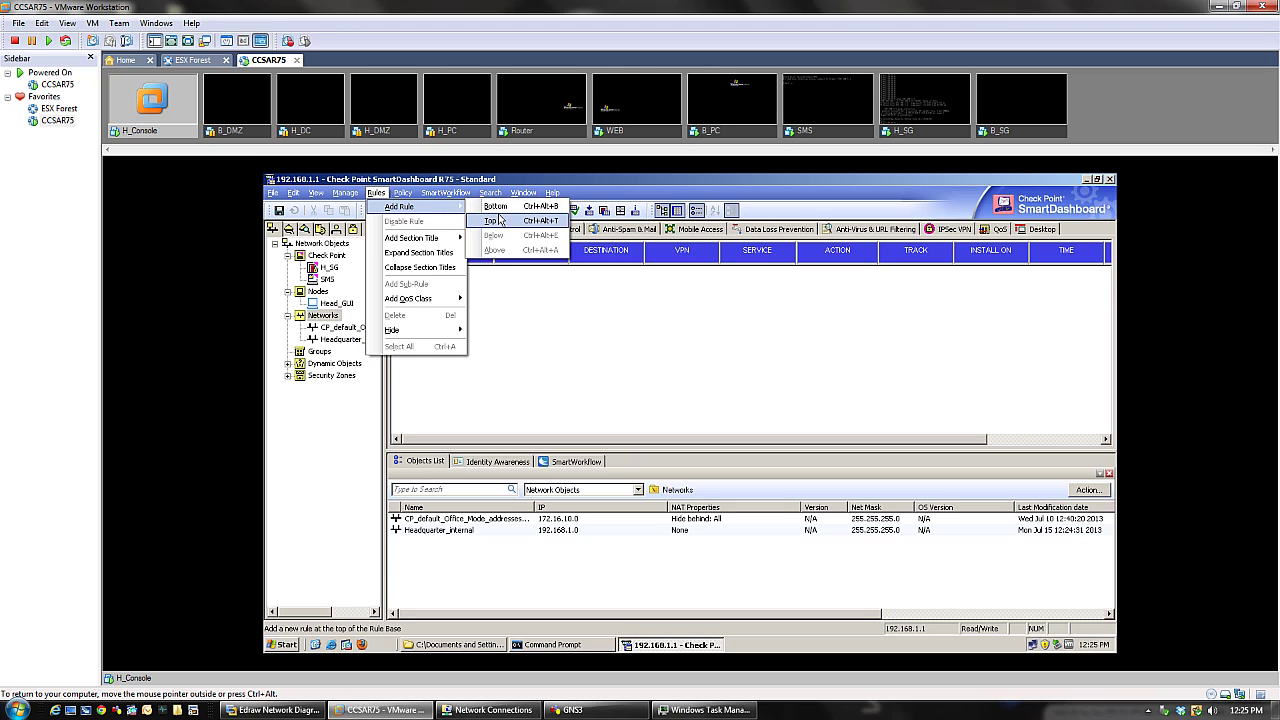
pyautogui.click(496, 220)
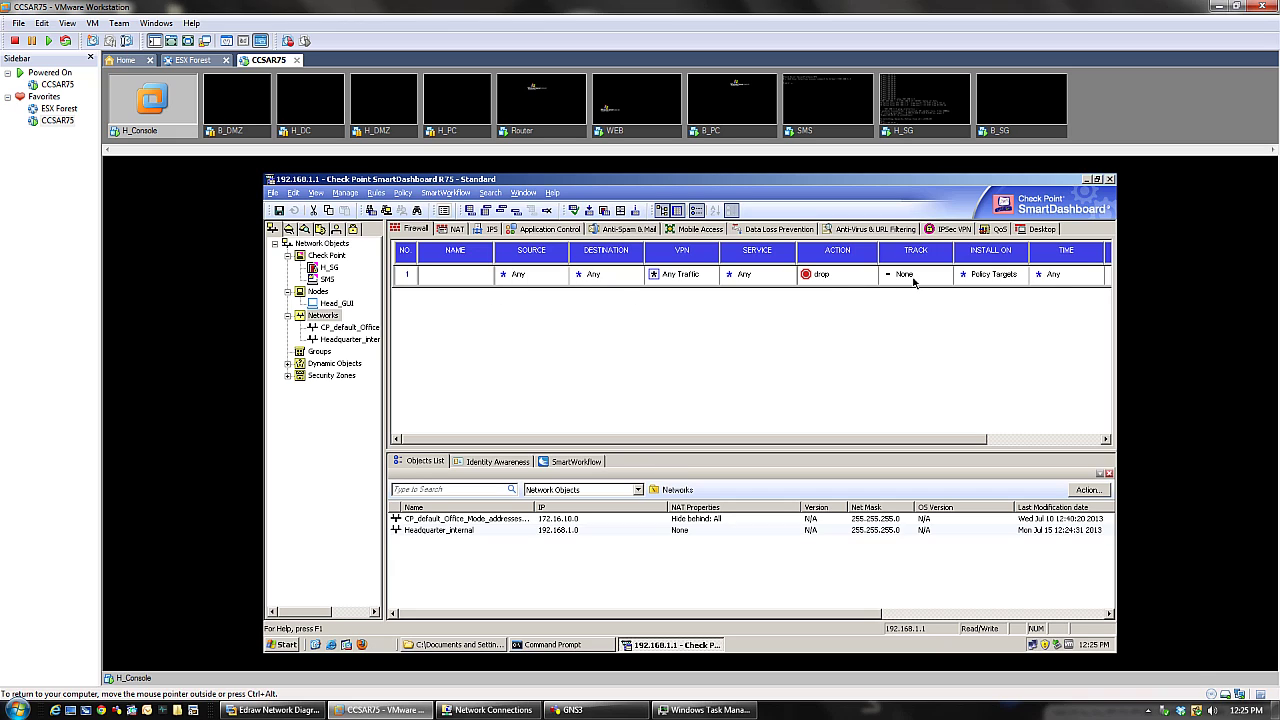
pyautogui.rightClick(444, 280)
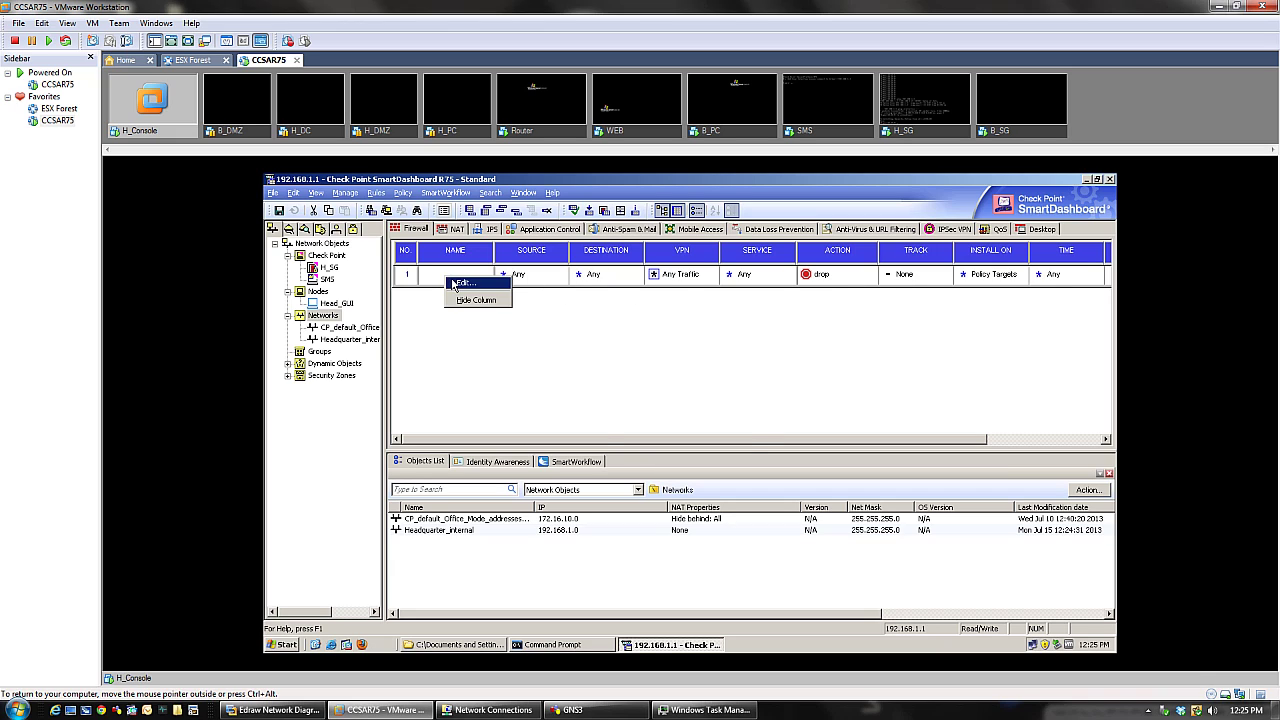
pyautogui.click(452, 284)
pyautogui.write('Cleanup')
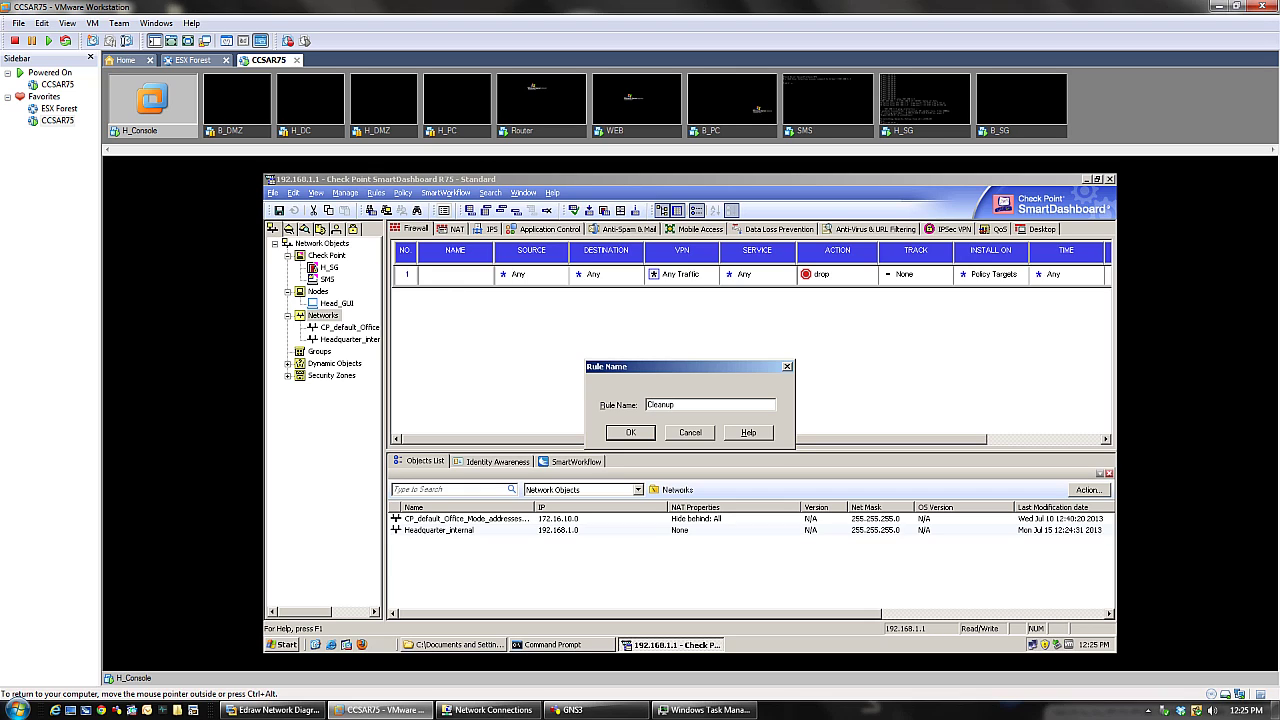
pyautogui.press('Return')
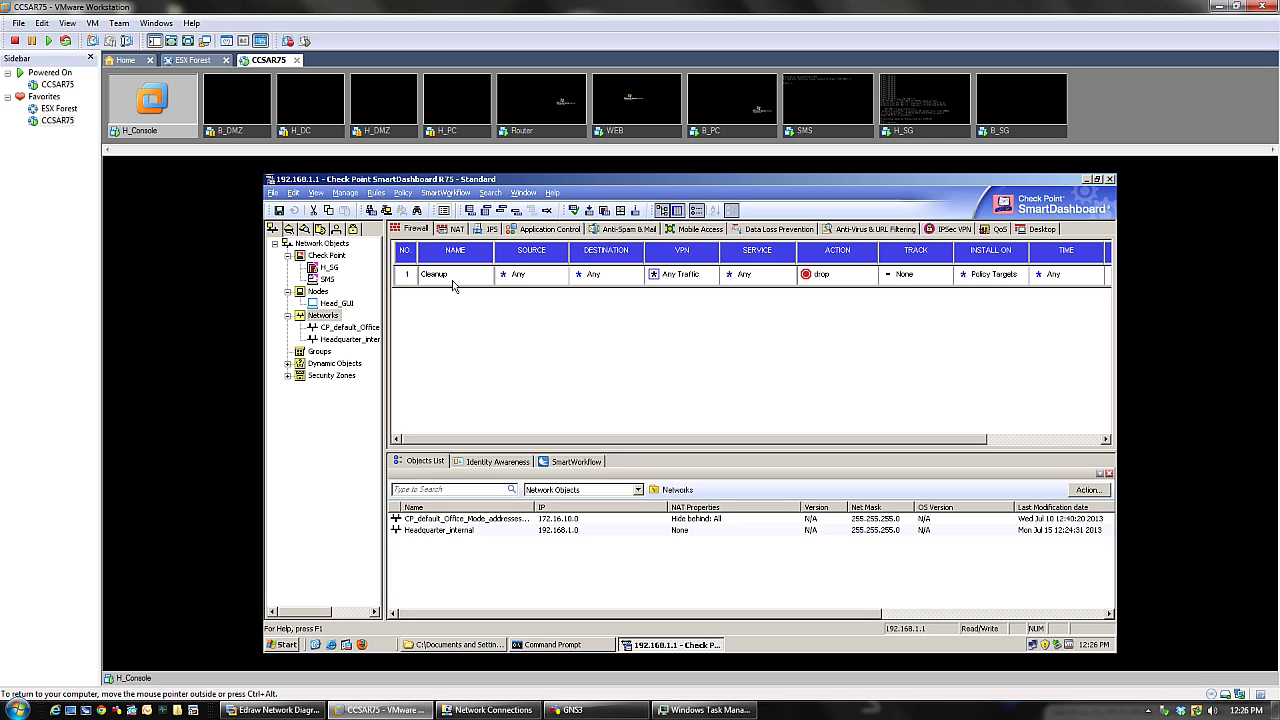
# - Extend rule 1's name to 'Cleanup Rule'
pyautogui.doubleClick(452, 286)
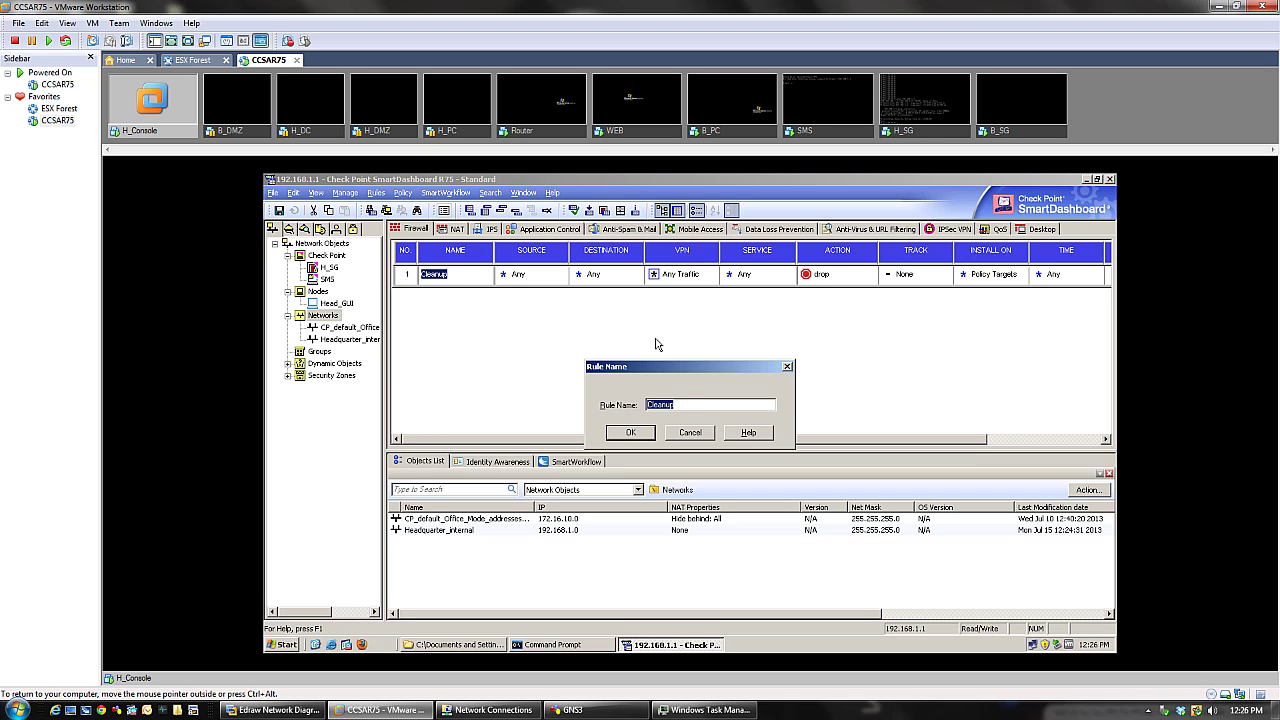
pyautogui.click(698, 405)
pyautogui.write('Rule')
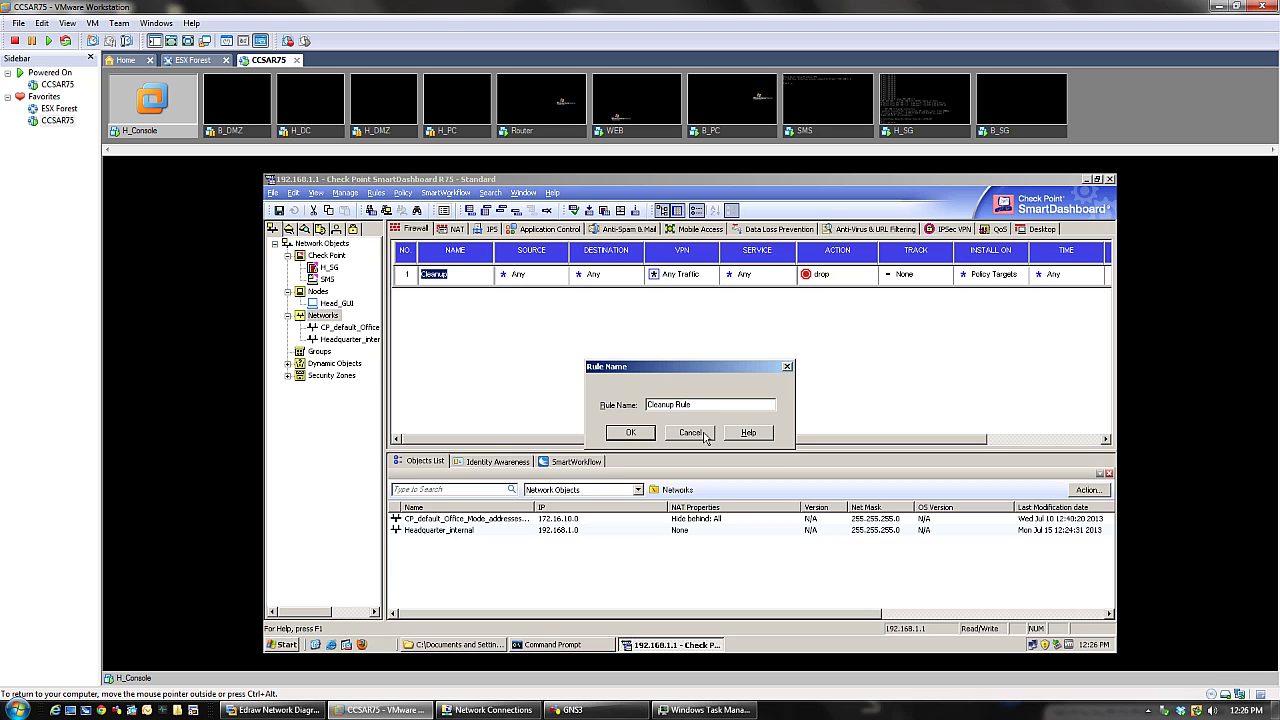
pyautogui.click(636, 435)
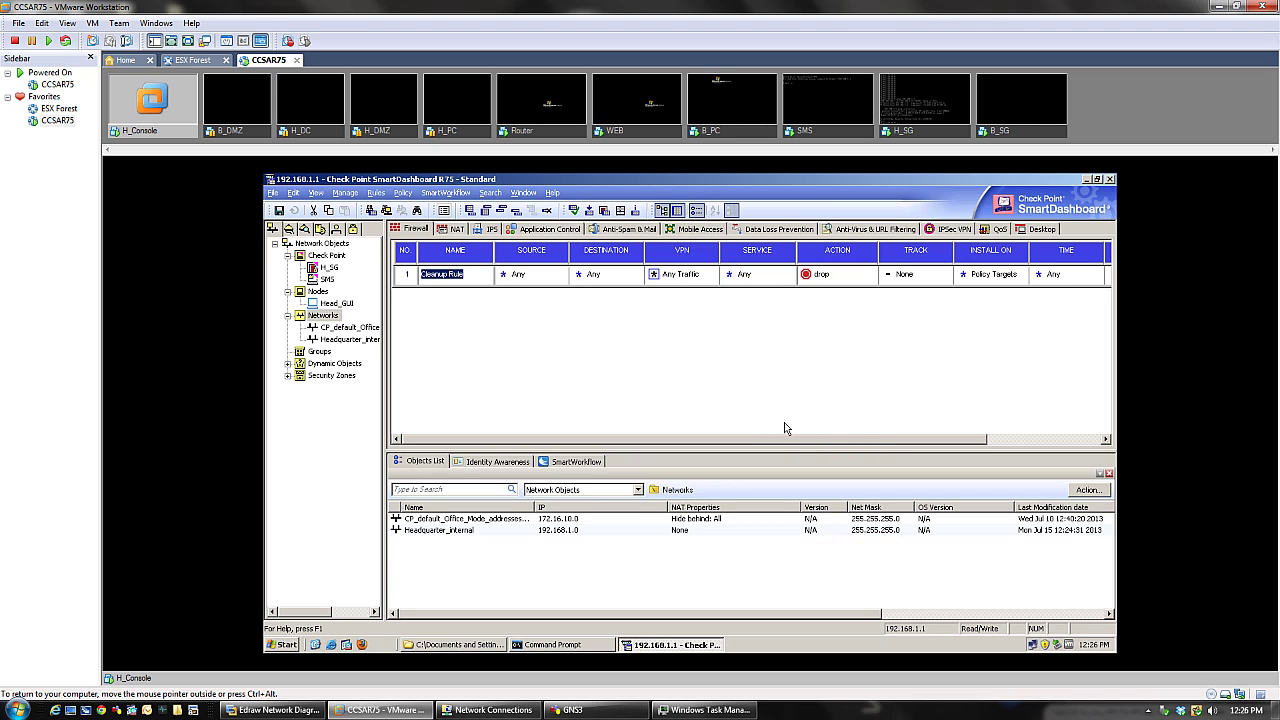
# - Set the Cleanup Rule to install on Gateways, reviewing the H_SG target list without changes
pyautogui.moveTo(774, 440); pyautogui.dragTo(902, 441)
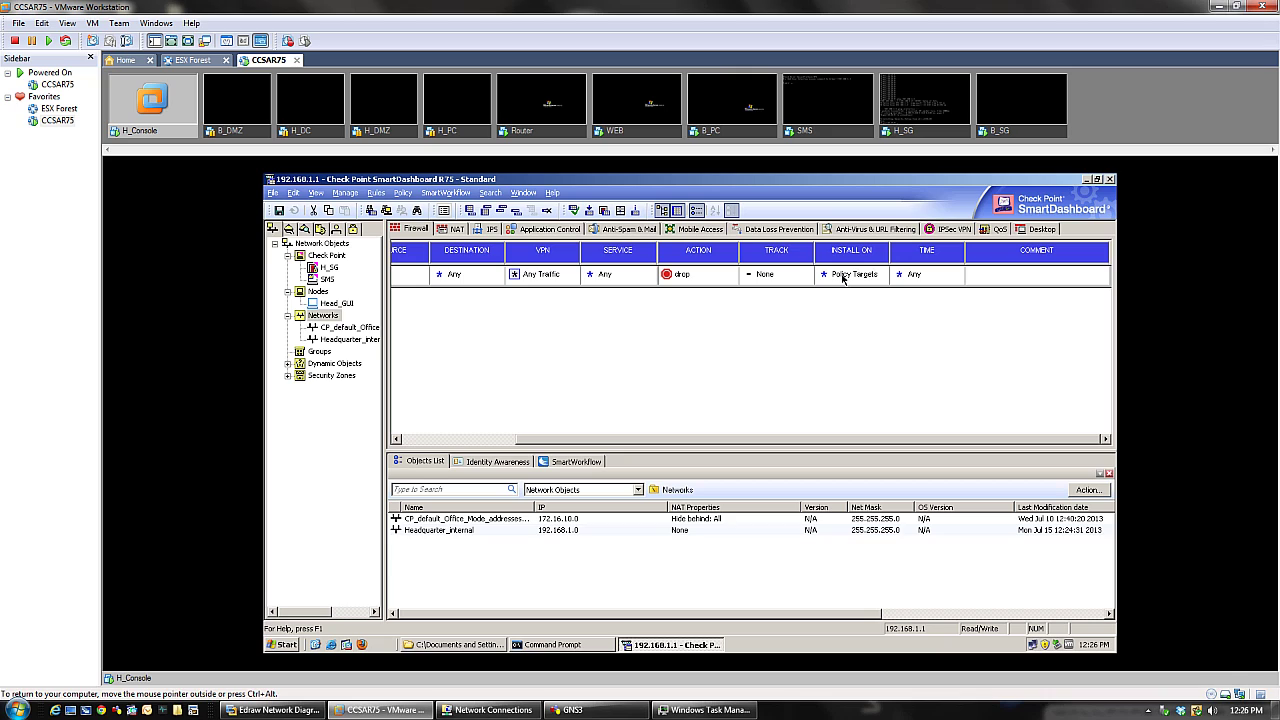
pyautogui.rightClick(844, 280)
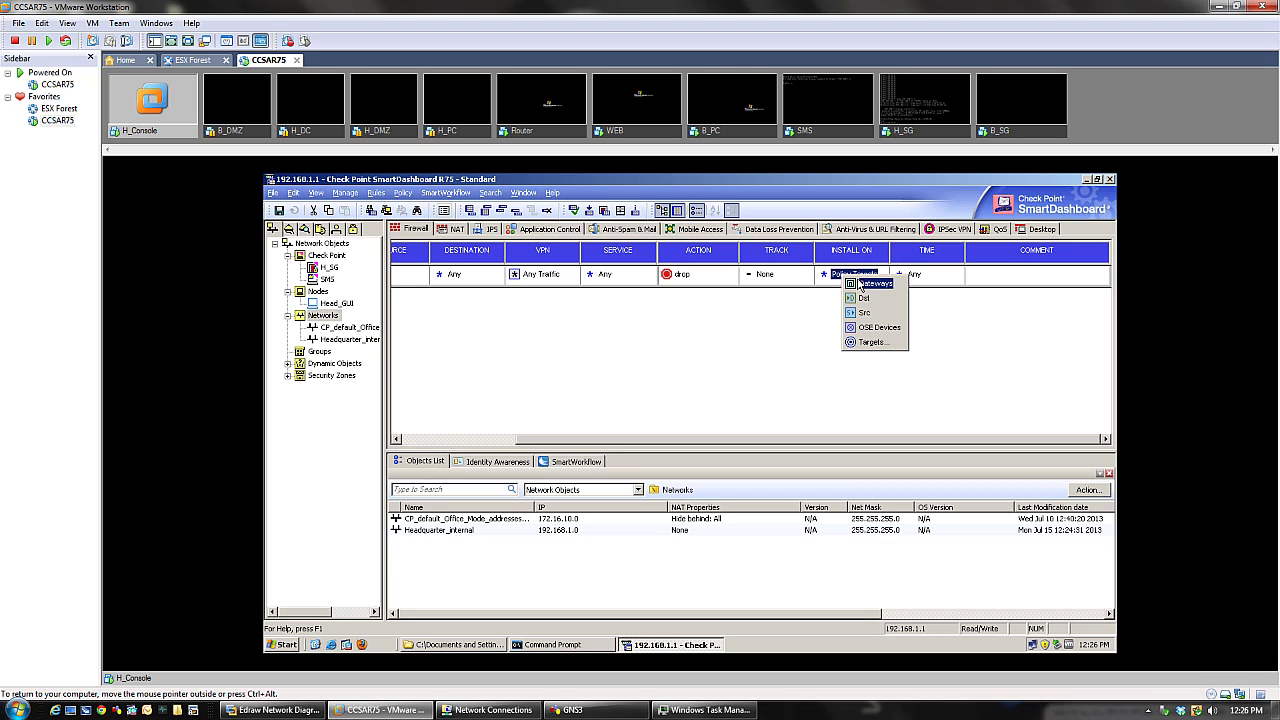
pyautogui.click(861, 284)
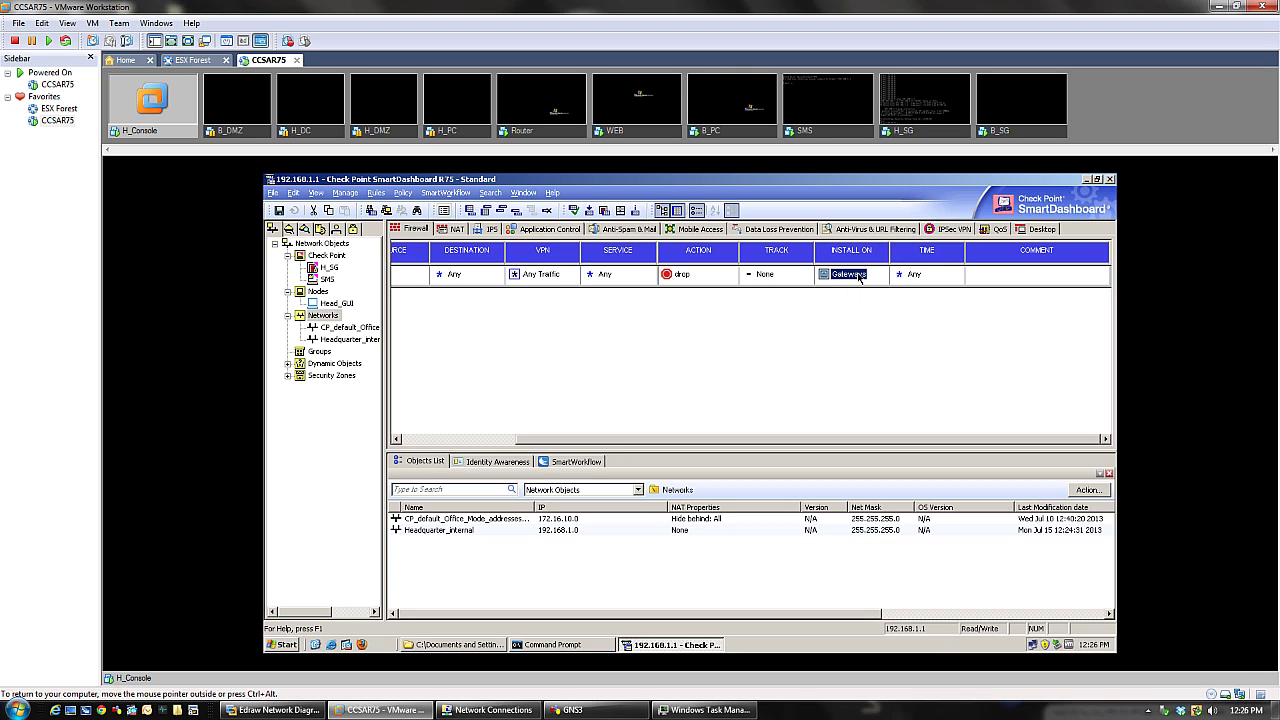
pyautogui.rightClick(860, 285)
pyautogui.moveTo(866, 283)
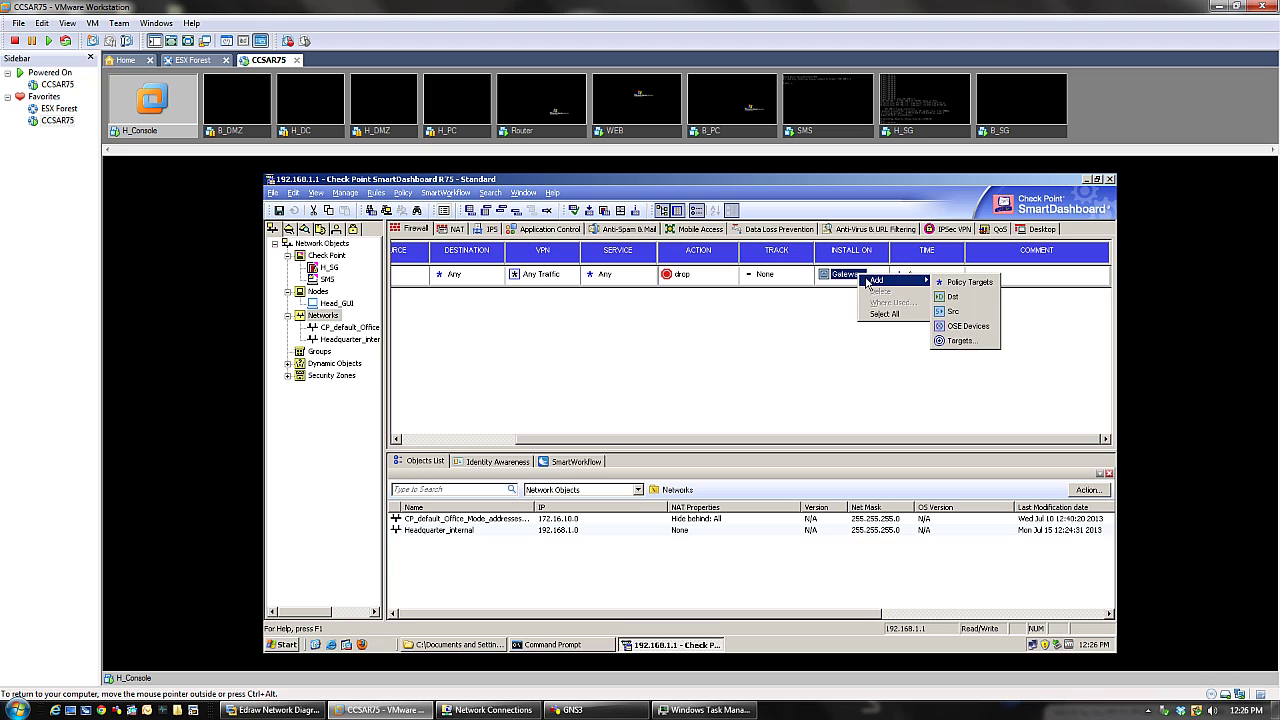
pyautogui.click(822, 306)
pyautogui.click(840, 277)
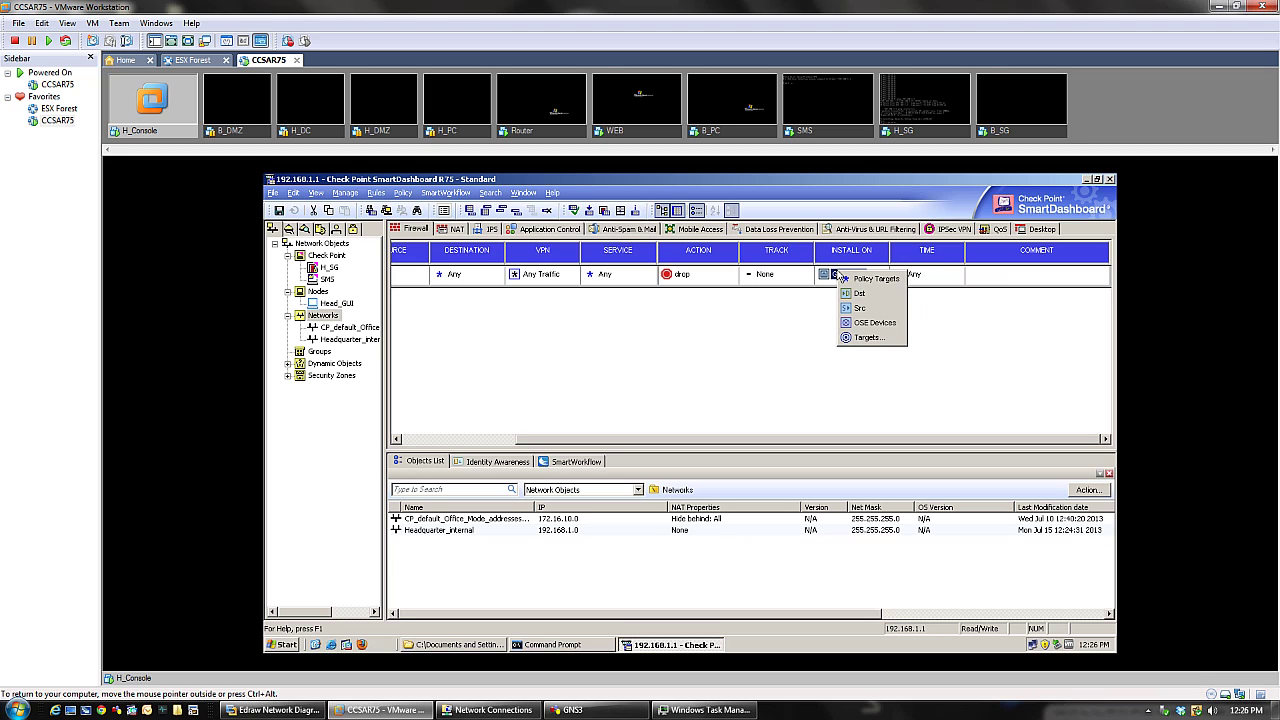
pyautogui.click(851, 338)
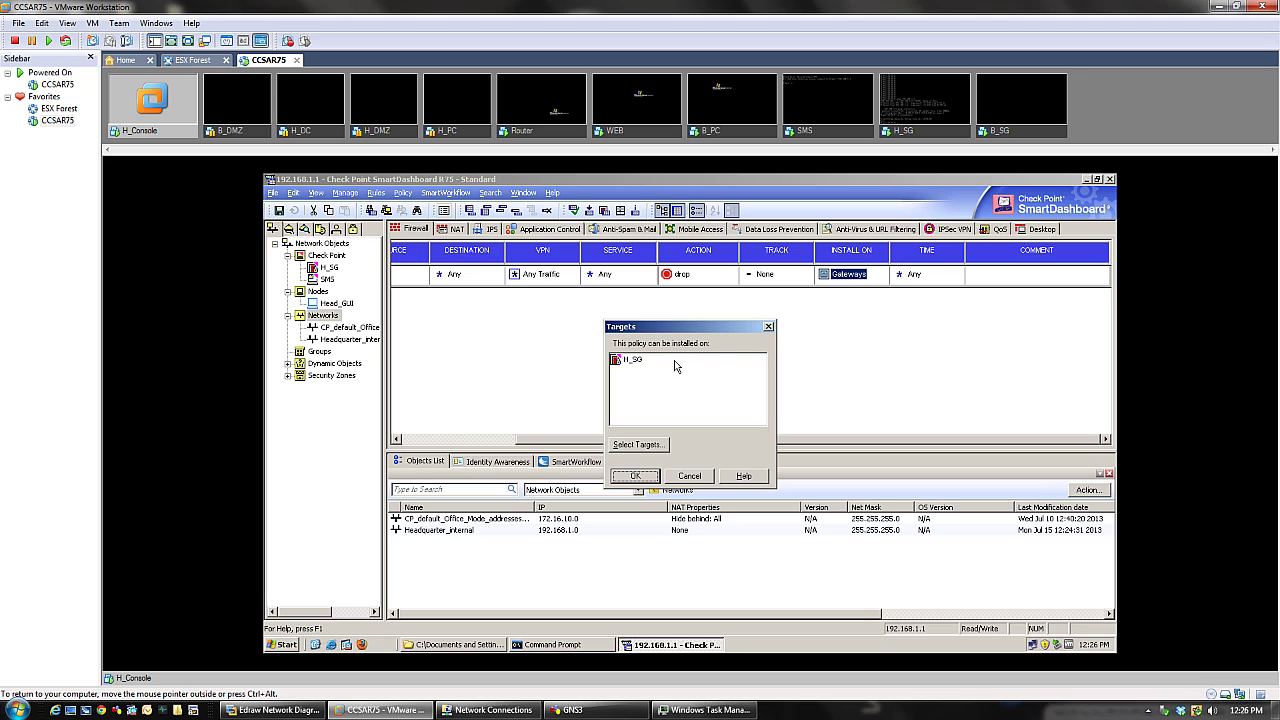
pyautogui.click(618, 366)
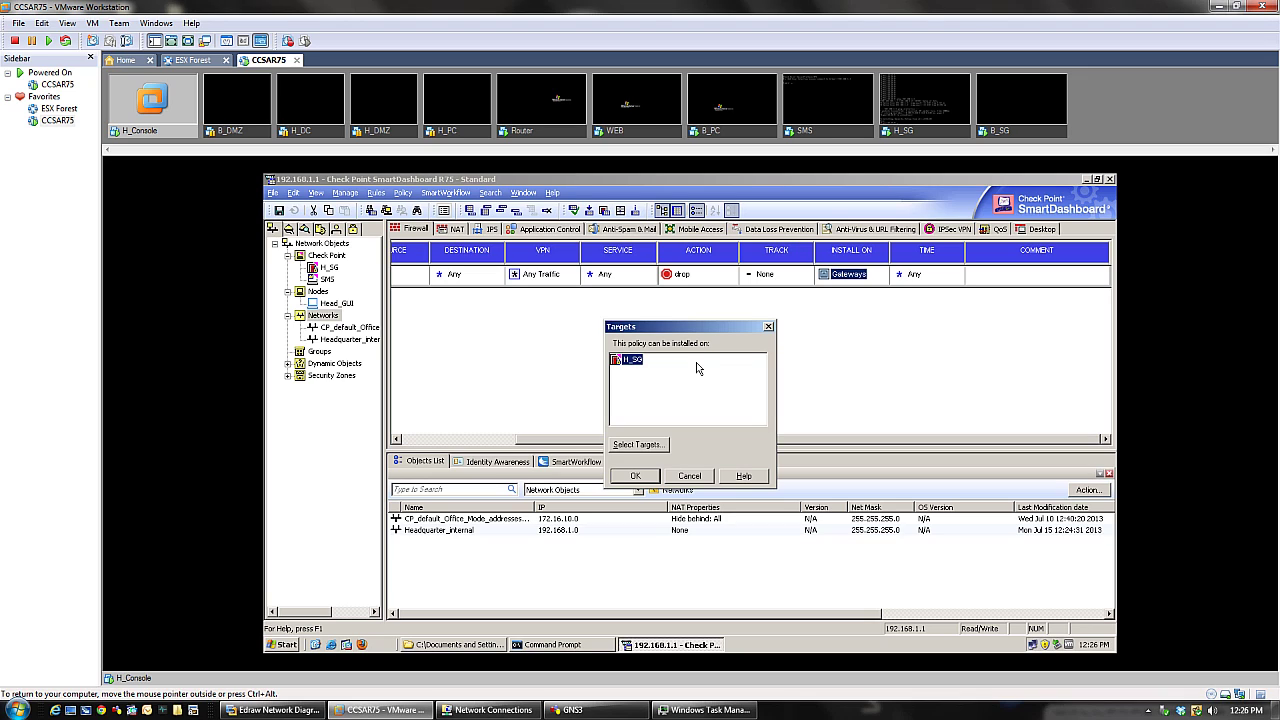
pyautogui.click(768, 327)
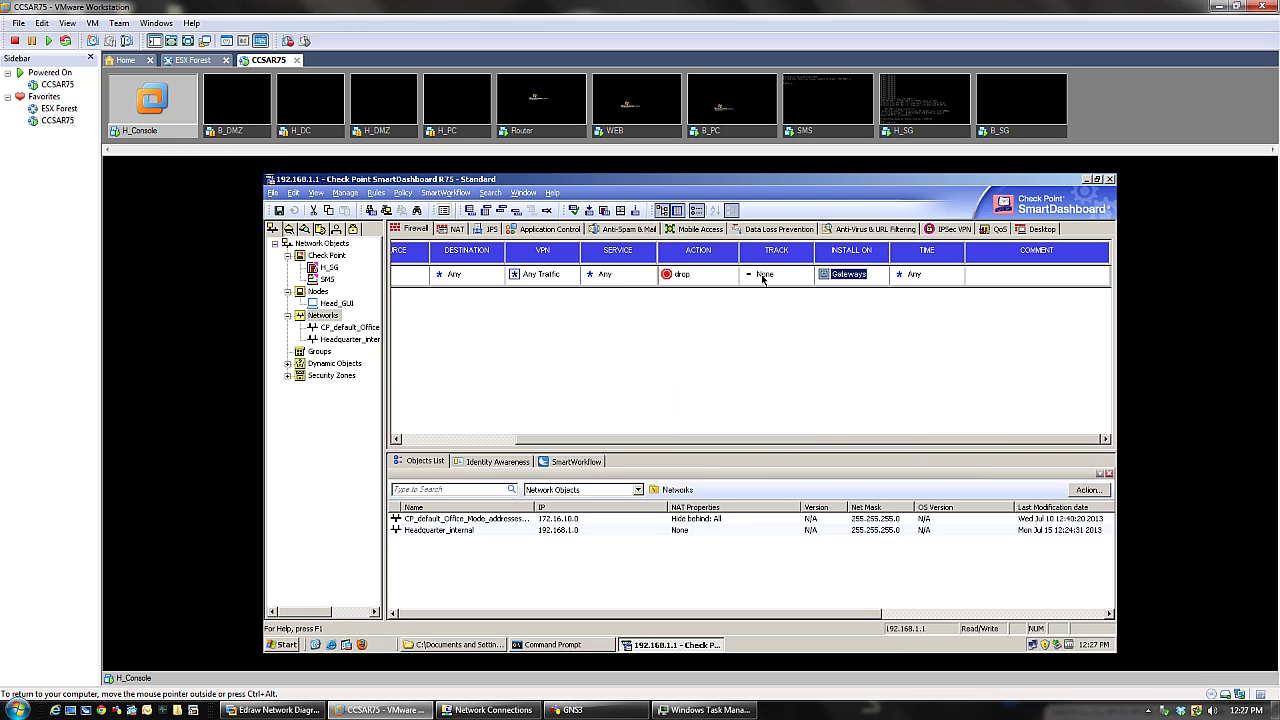
# - Change the Cleanup Rule's tracking from None to Log
pyautogui.click(764, 274)
pyautogui.rightClick(763, 277)
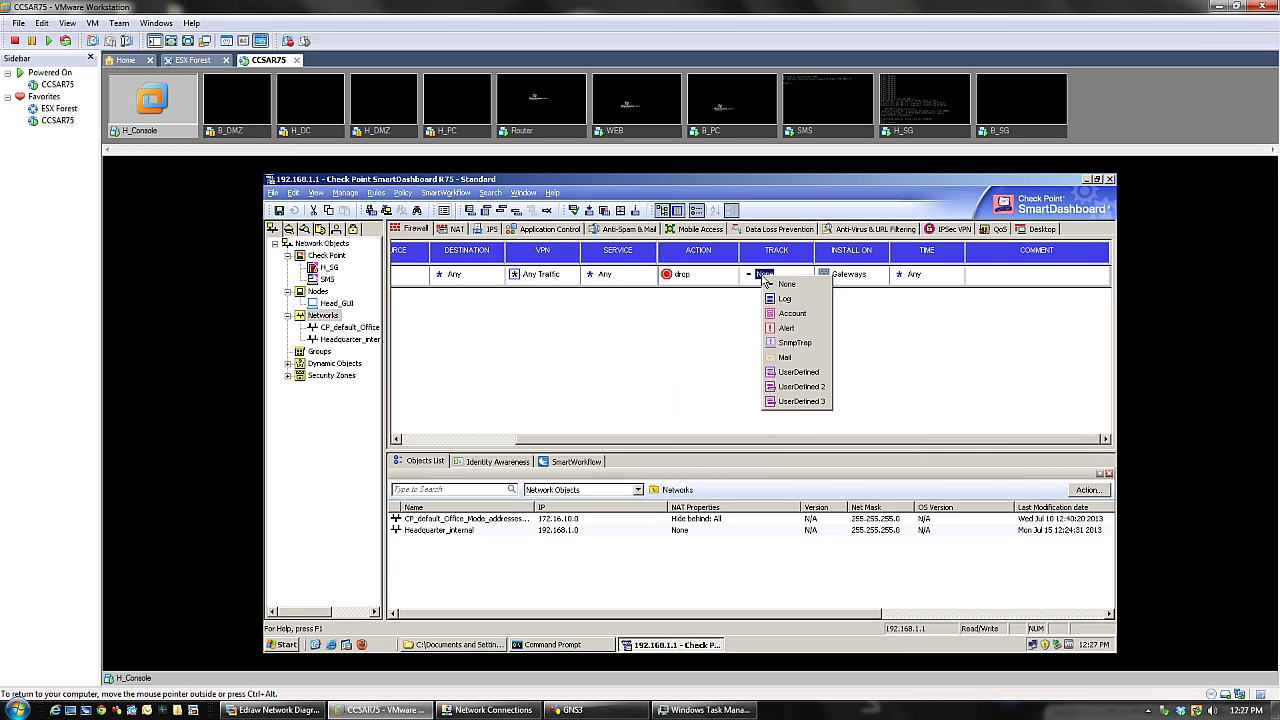
pyautogui.click(782, 299)
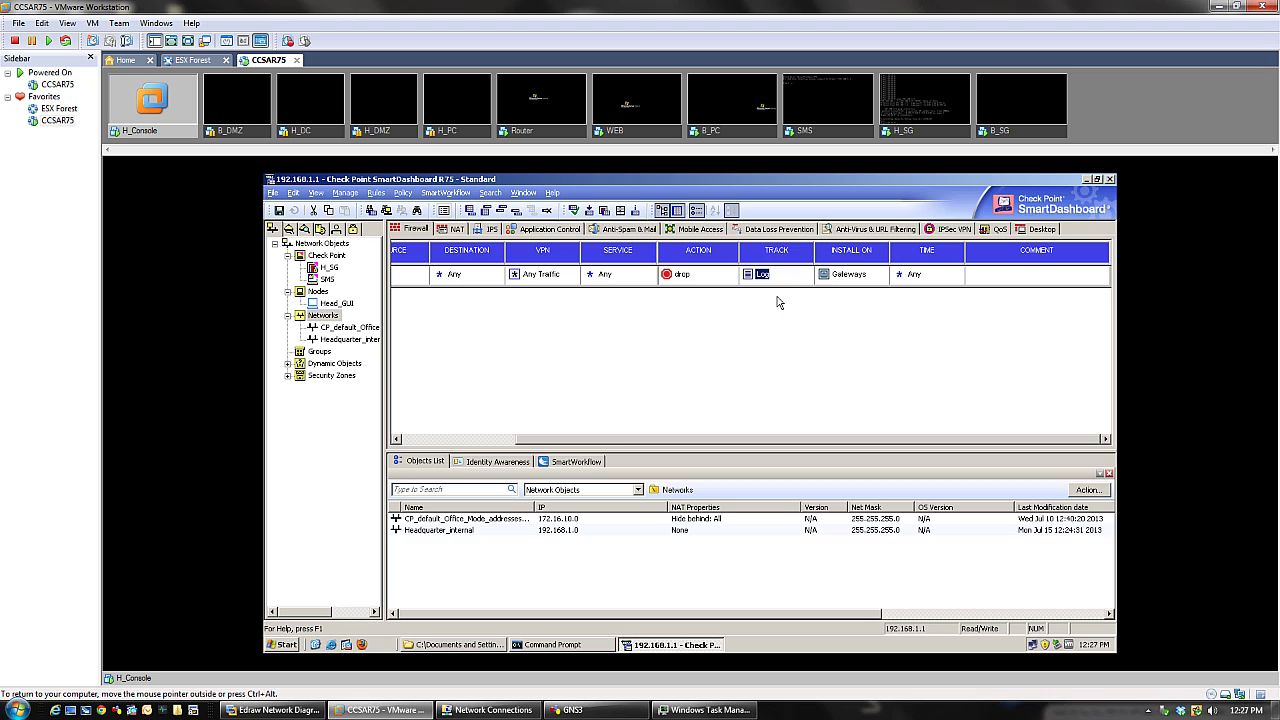
# - Set the Cleanup Rule's source to Headquarter_internal from the object list
pyautogui.moveTo(713, 440); pyautogui.dragTo(515, 445)
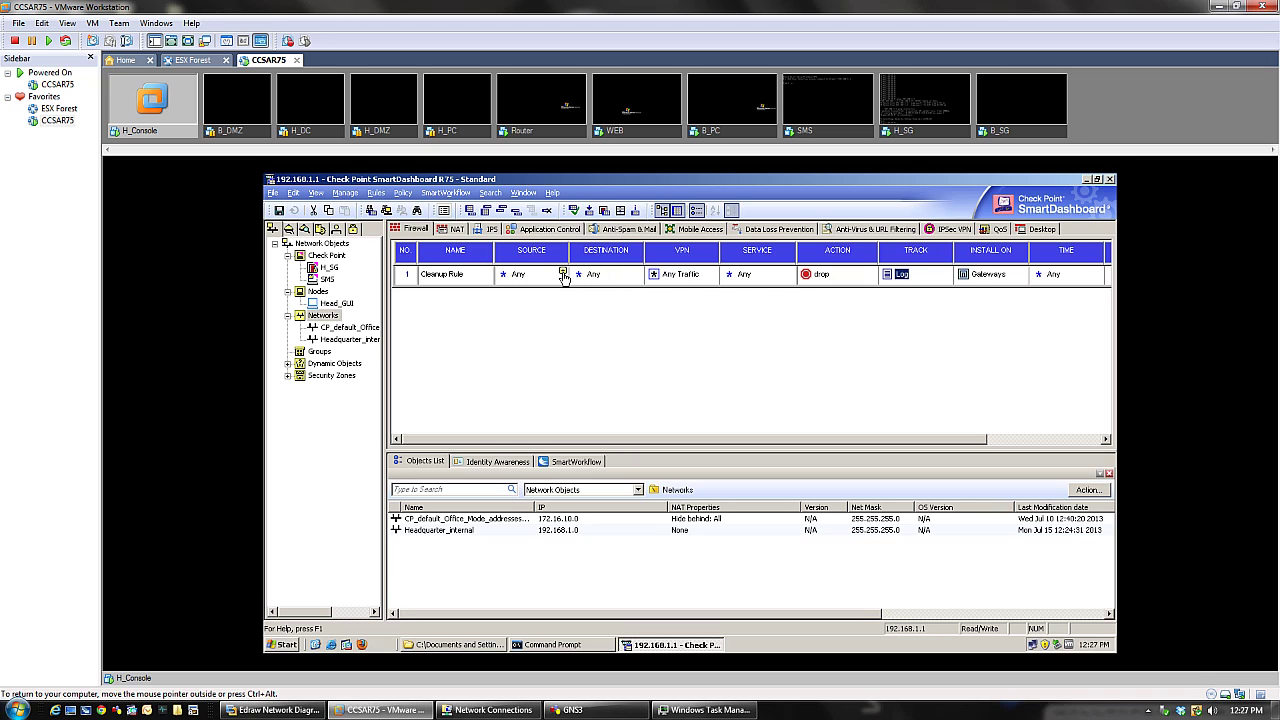
pyautogui.click(563, 278)
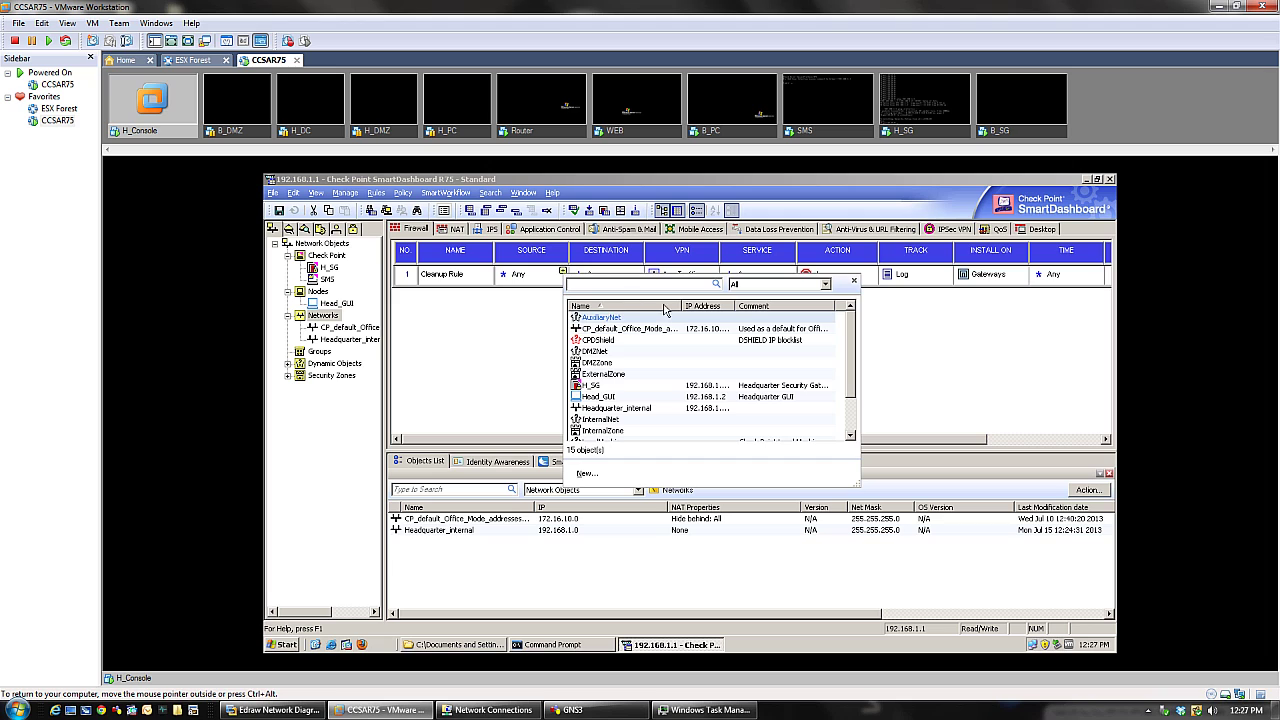
pyautogui.scroll(-1, 855, 345)
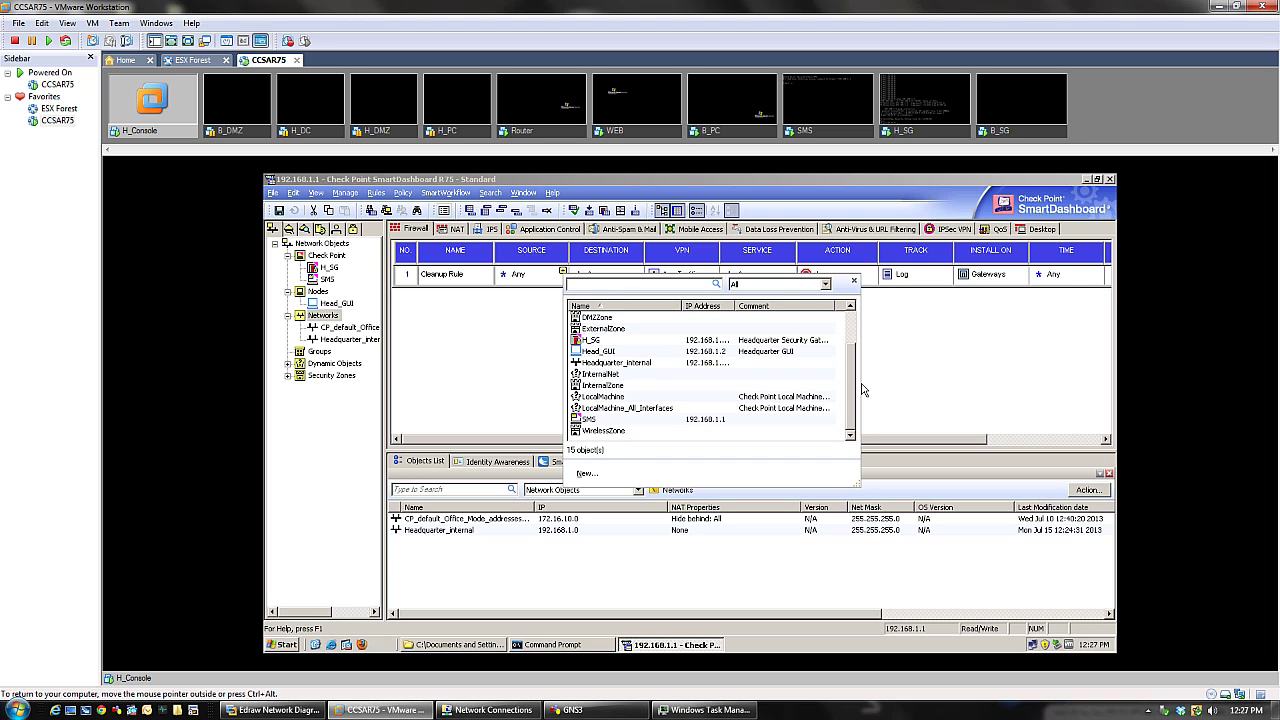
pyautogui.scroll(1, 860, 350)
pyautogui.scroll(-2, 858, 340)
pyautogui.click(623, 364)
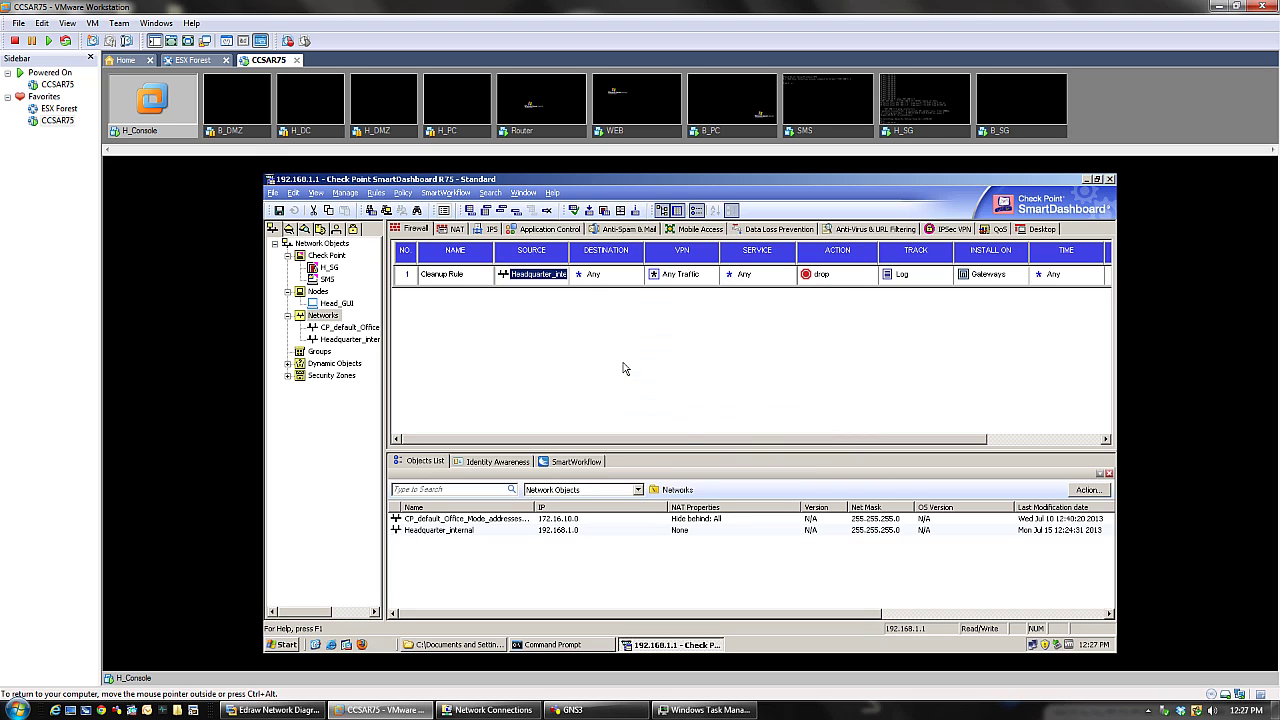
# - Inspect Headquarter_internal's properties, then delete it so the source returns to Any
pyautogui.click(561, 273)
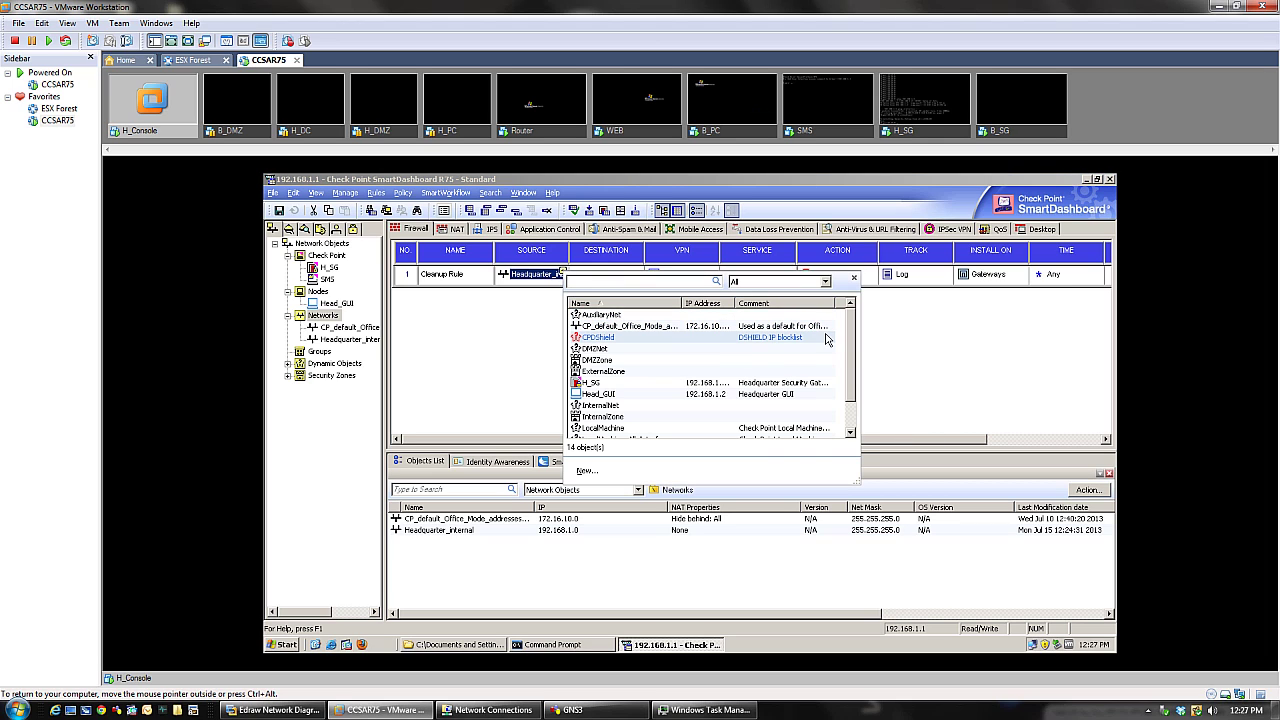
pyautogui.click(512, 316)
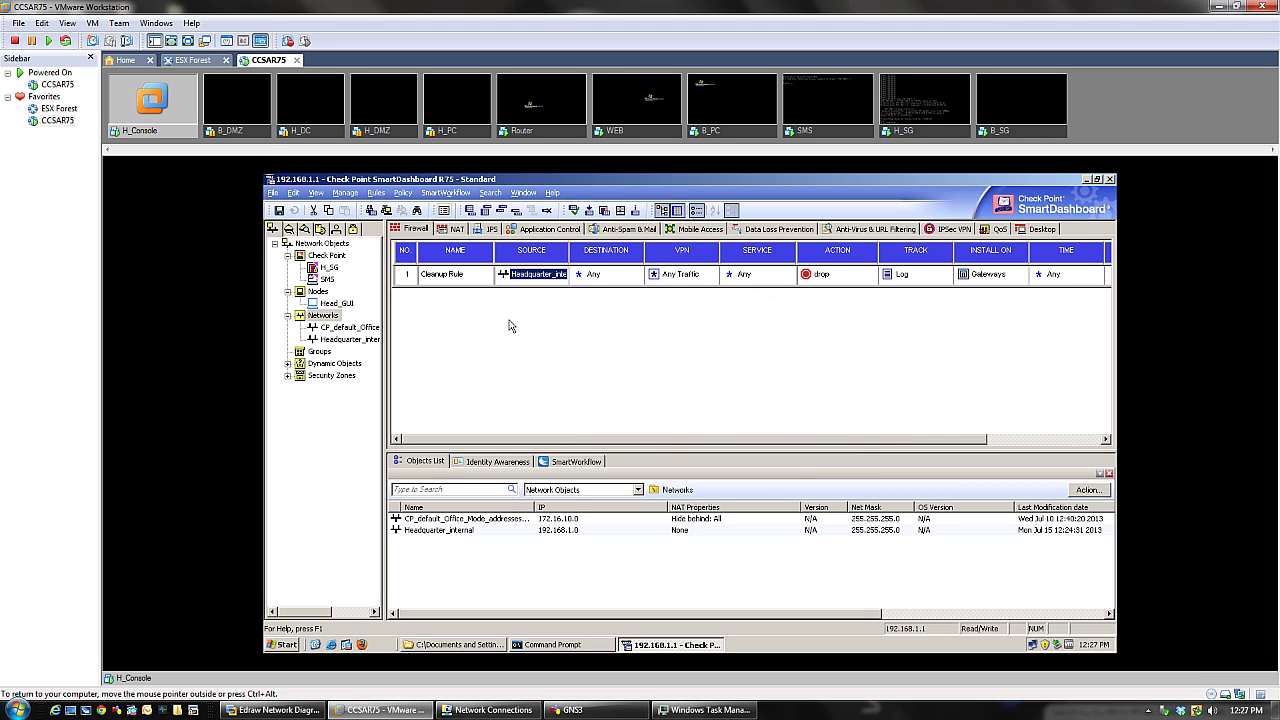
pyautogui.doubleClick(541, 276)
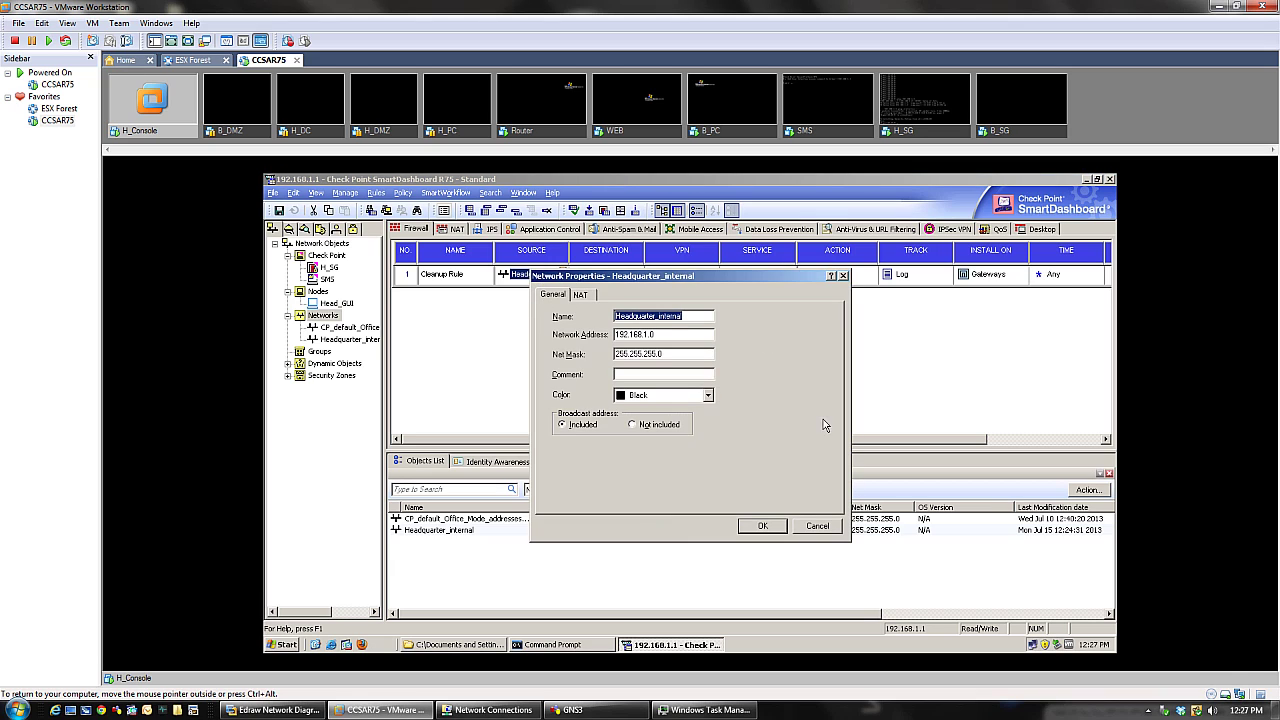
pyautogui.click(816, 527)
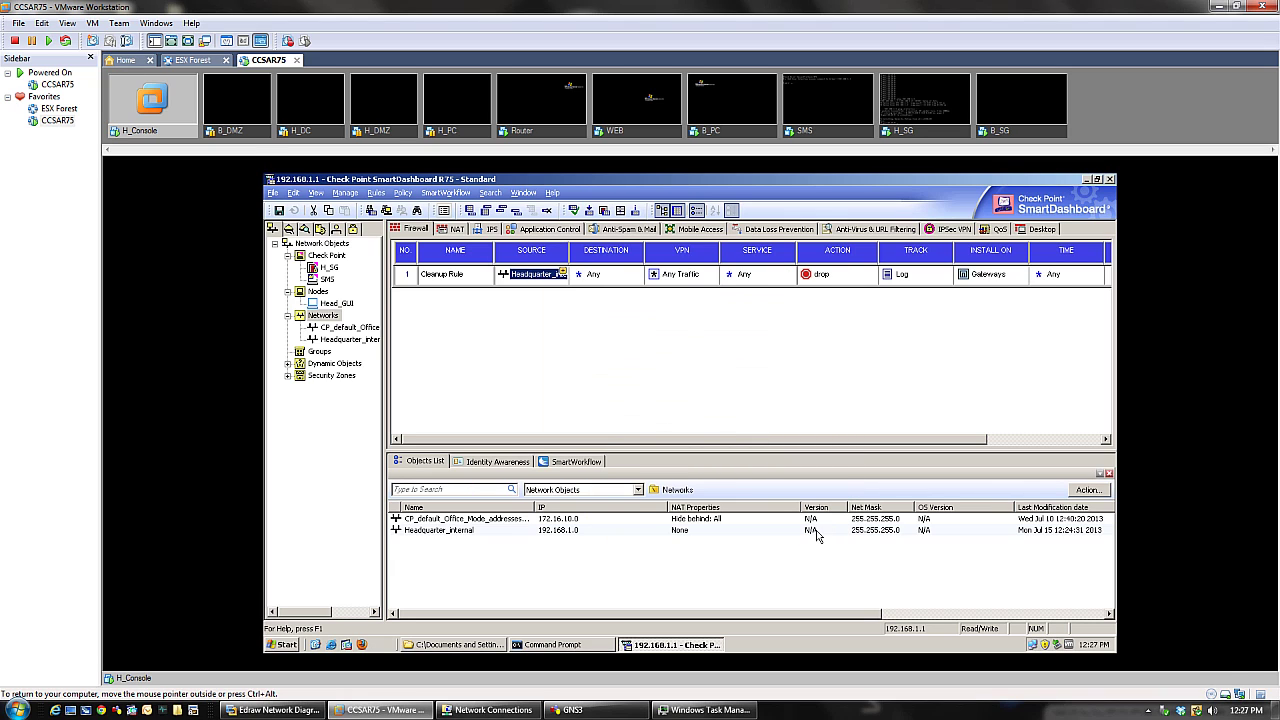
pyautogui.press('Delete')
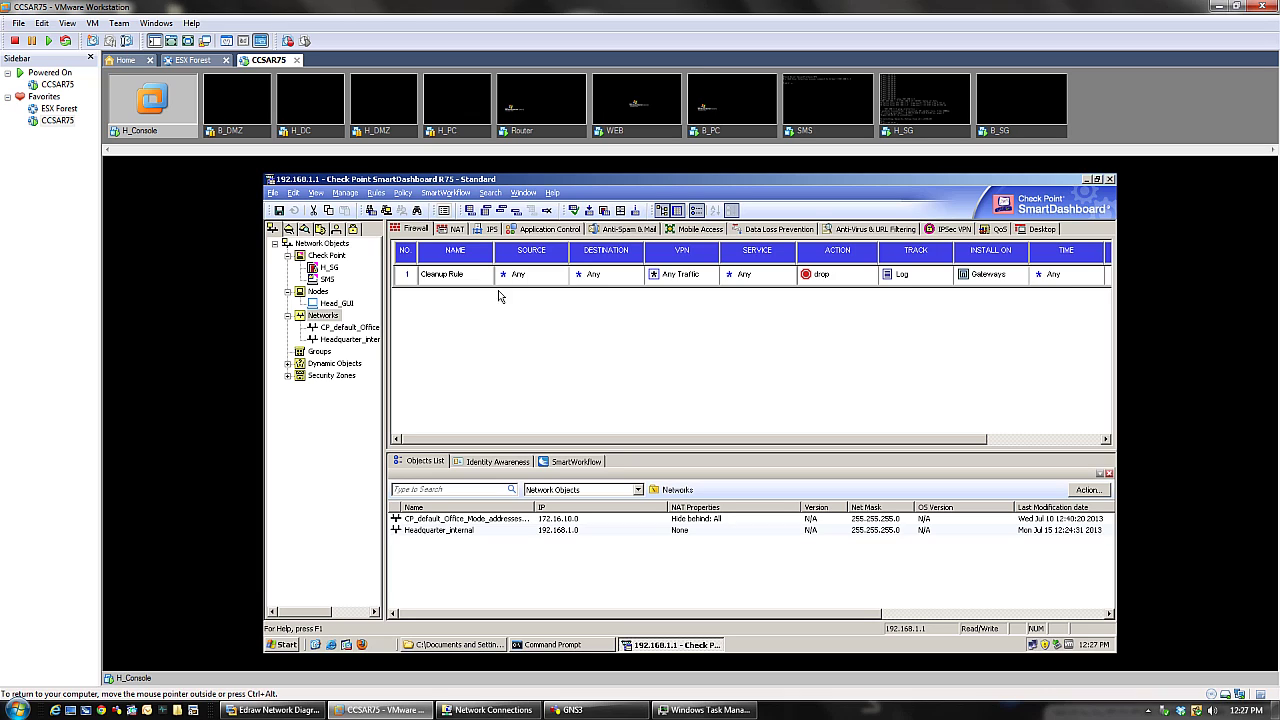
# - Insert a new rule above the Cleanup Rule
pyautogui.rightClick(416, 283)
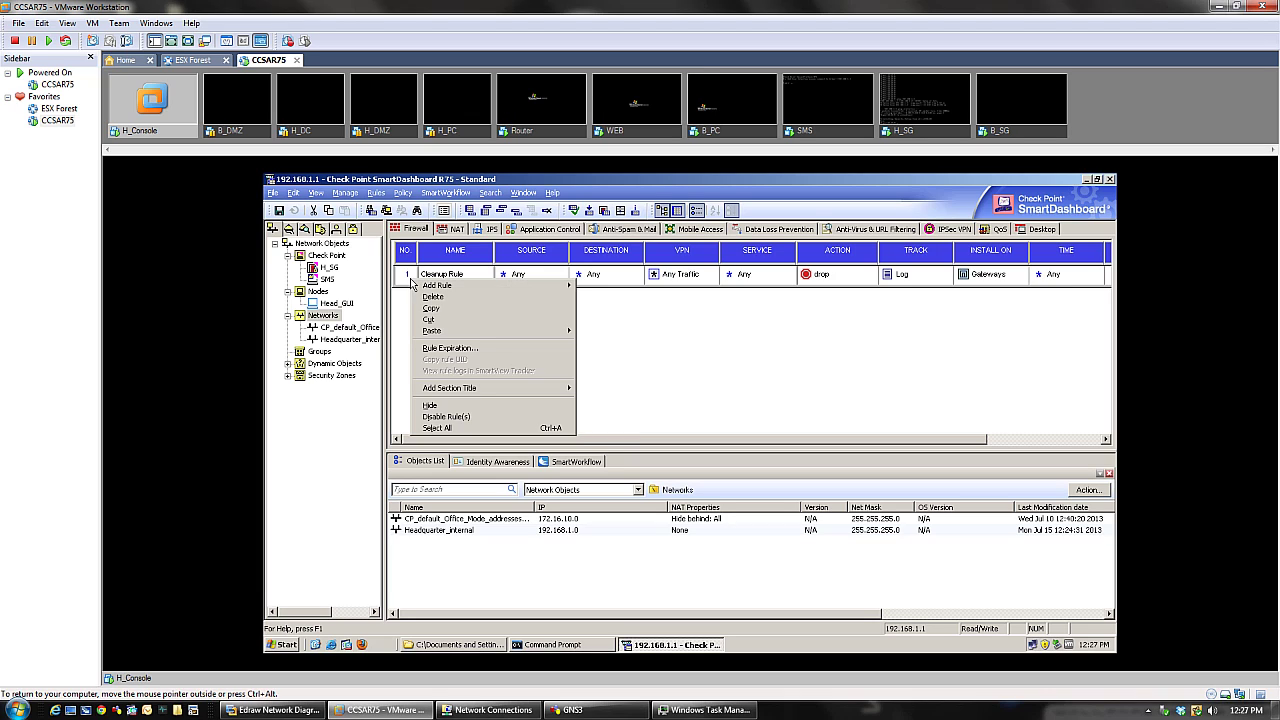
pyautogui.click(665, 348)
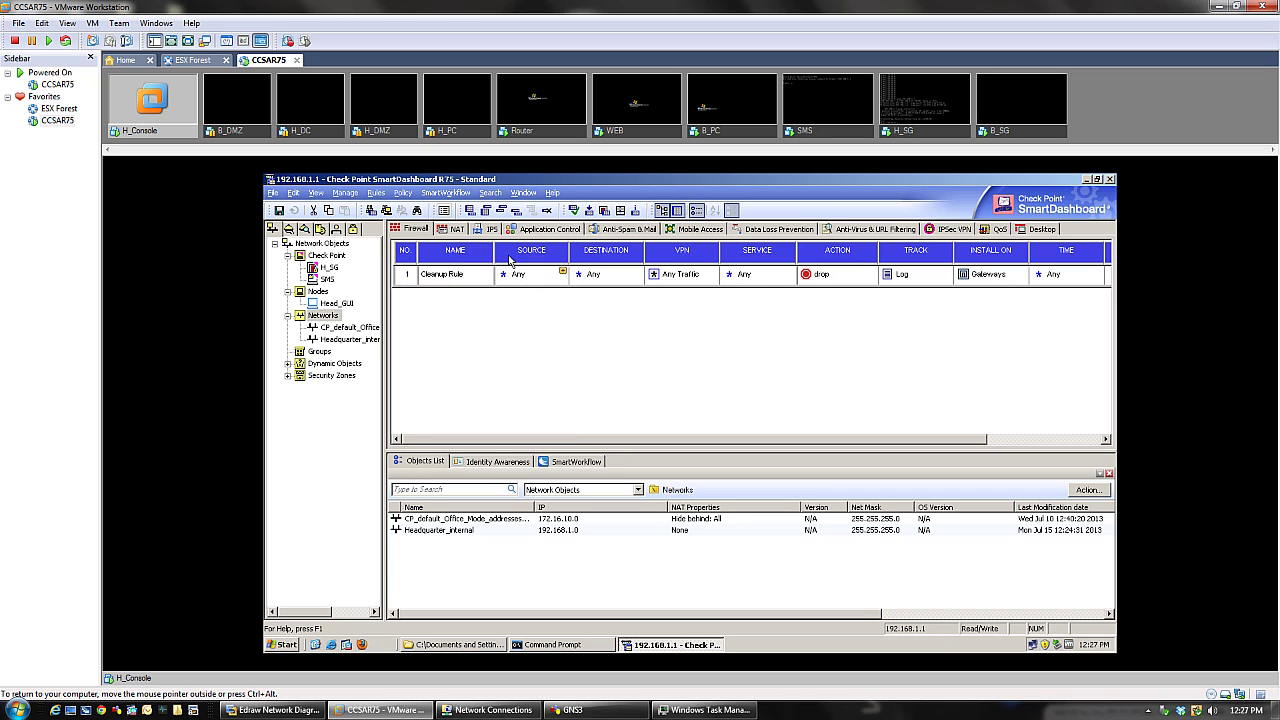
pyautogui.click(376, 192)
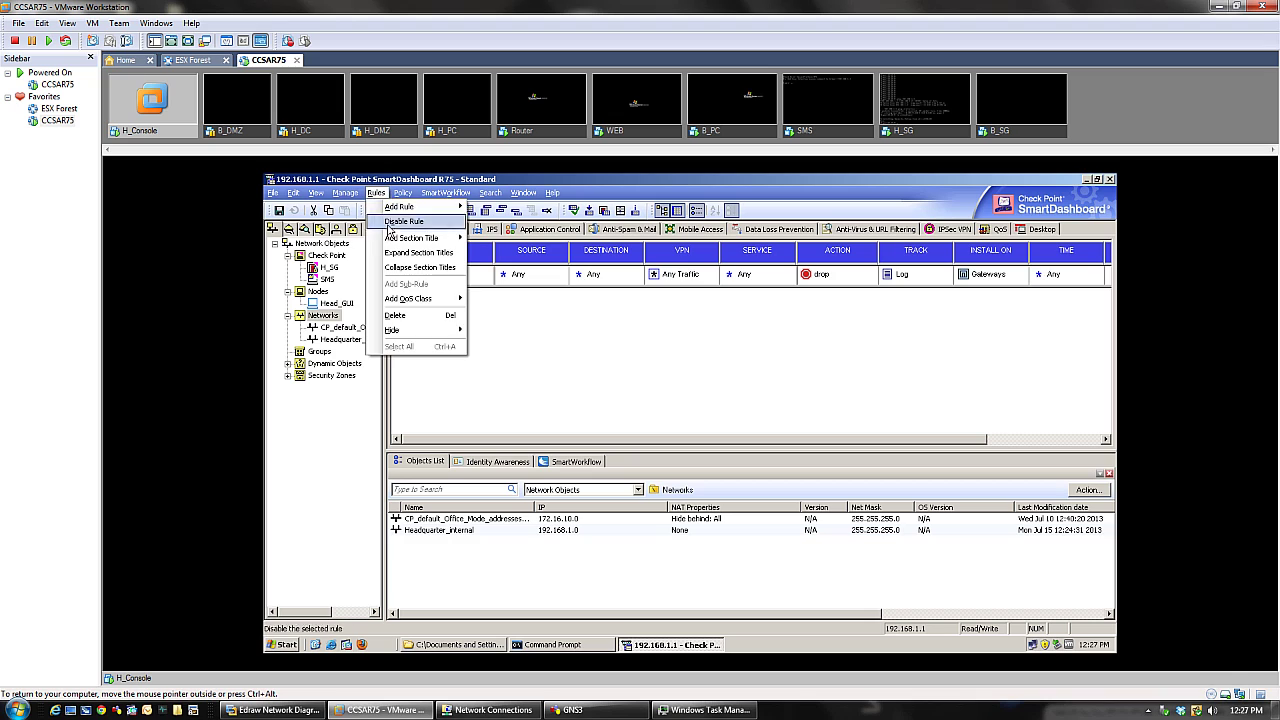
pyautogui.click(394, 298)
pyautogui.rightClick(398, 280)
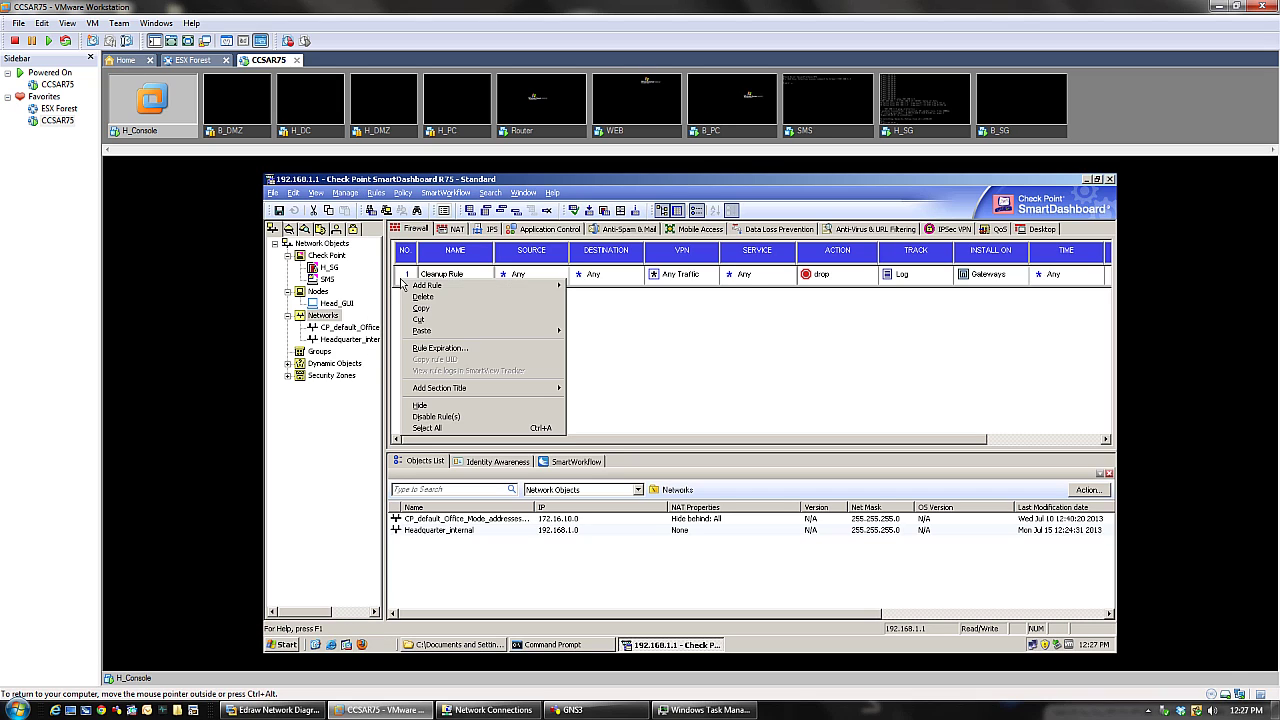
pyautogui.moveTo(480, 286)
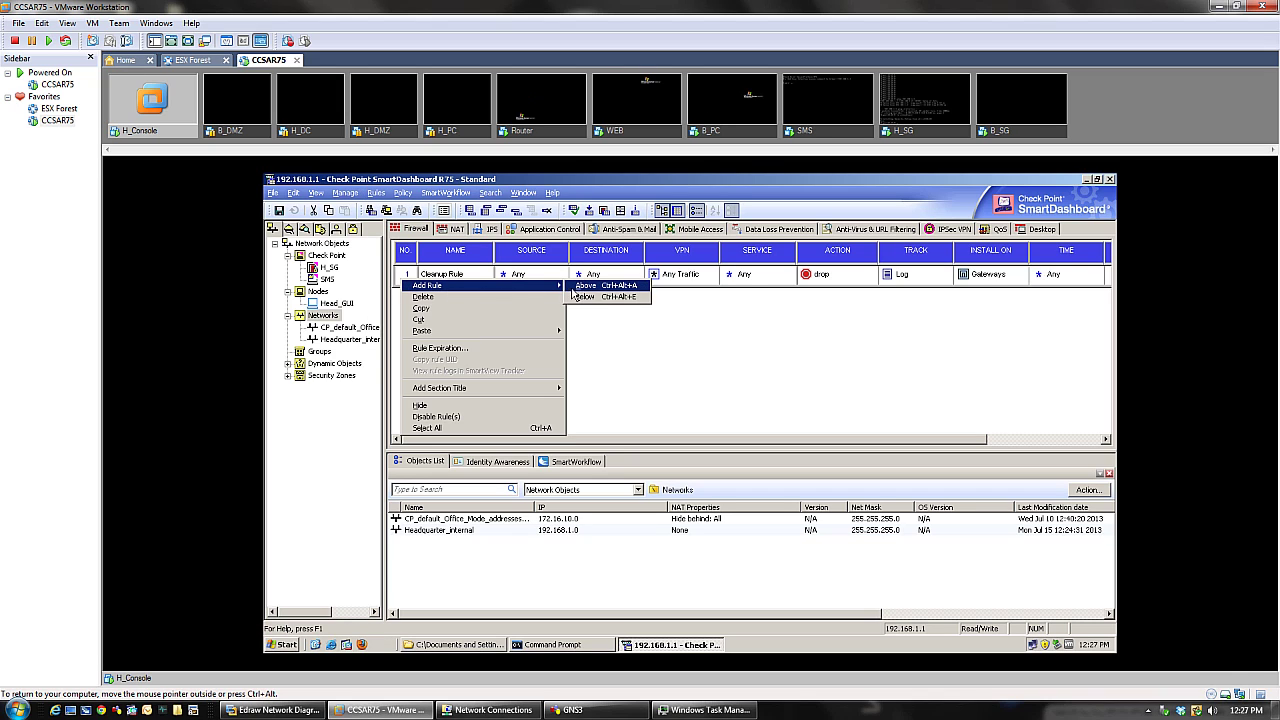
pyautogui.click(582, 286)
# - Name the new rule 1 'Management Rule'
pyautogui.doubleClick(441, 285)
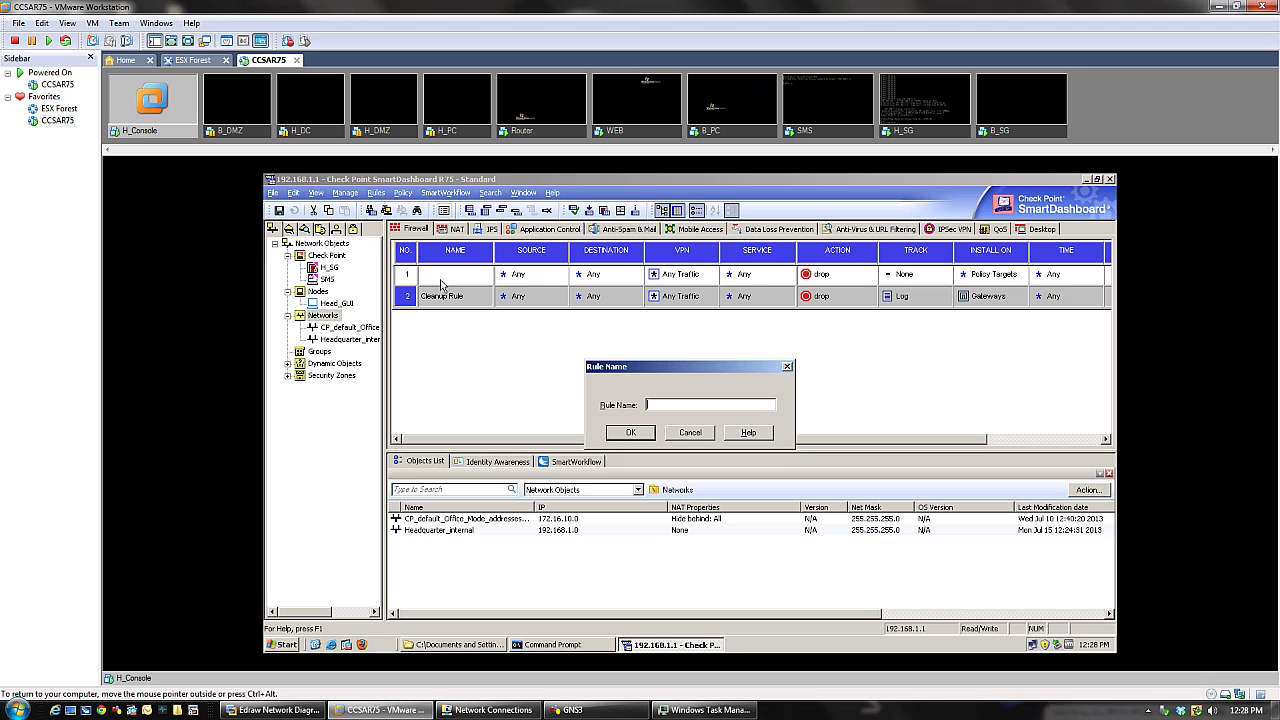
pyautogui.write('M')
pyautogui.write('ar')
pyautogui.write('age')
pyautogui.write('ment Rule')
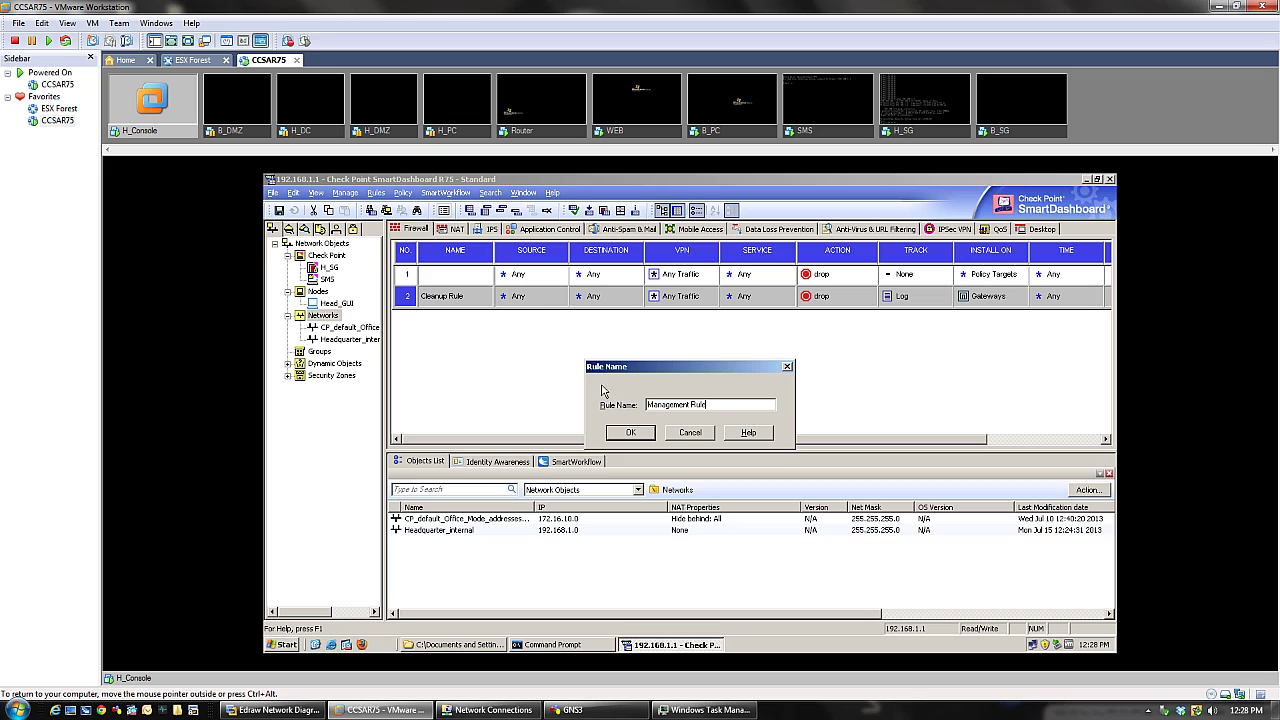
pyautogui.click(631, 434)
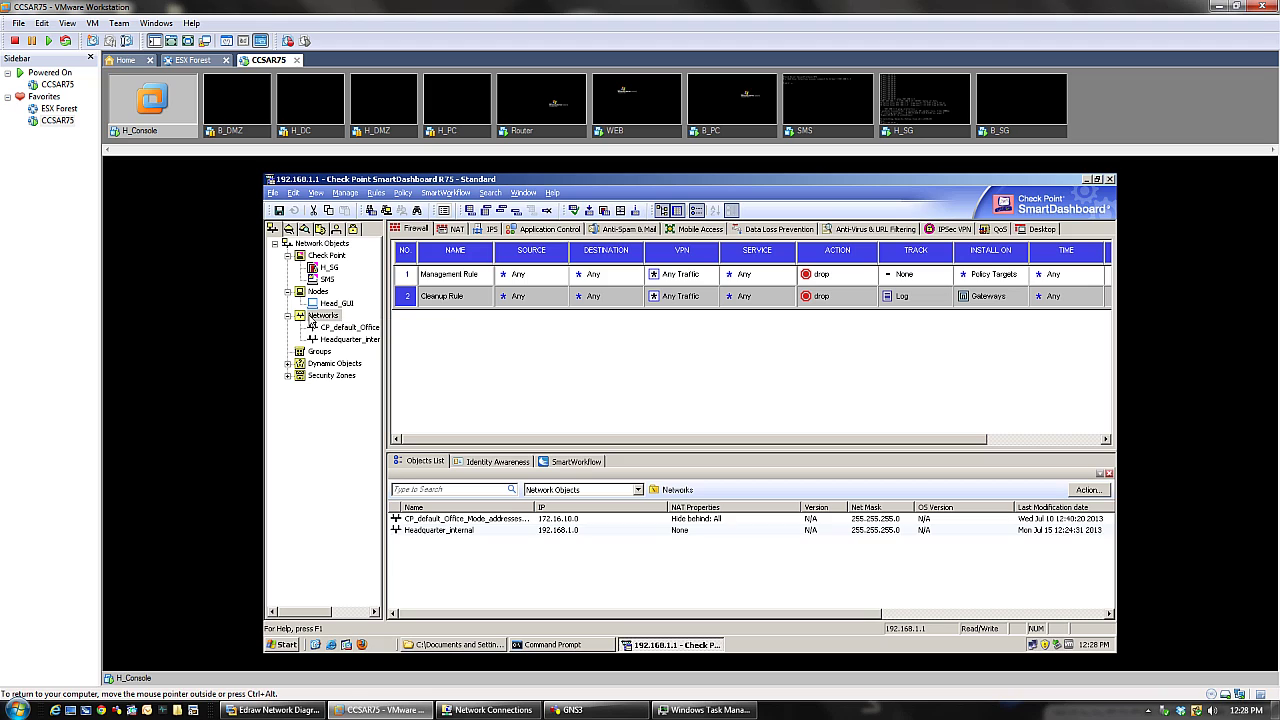
# - Put Head_GUI in rule 1's source and change its action from drop to accept
pyautogui.moveTo(336, 303)
pyautogui.mouseDown()
pyautogui.moveTo(502, 260)
pyautogui.moveTo(347, 291)
pyautogui.moveTo(336, 305)
pyautogui.mouseUp()
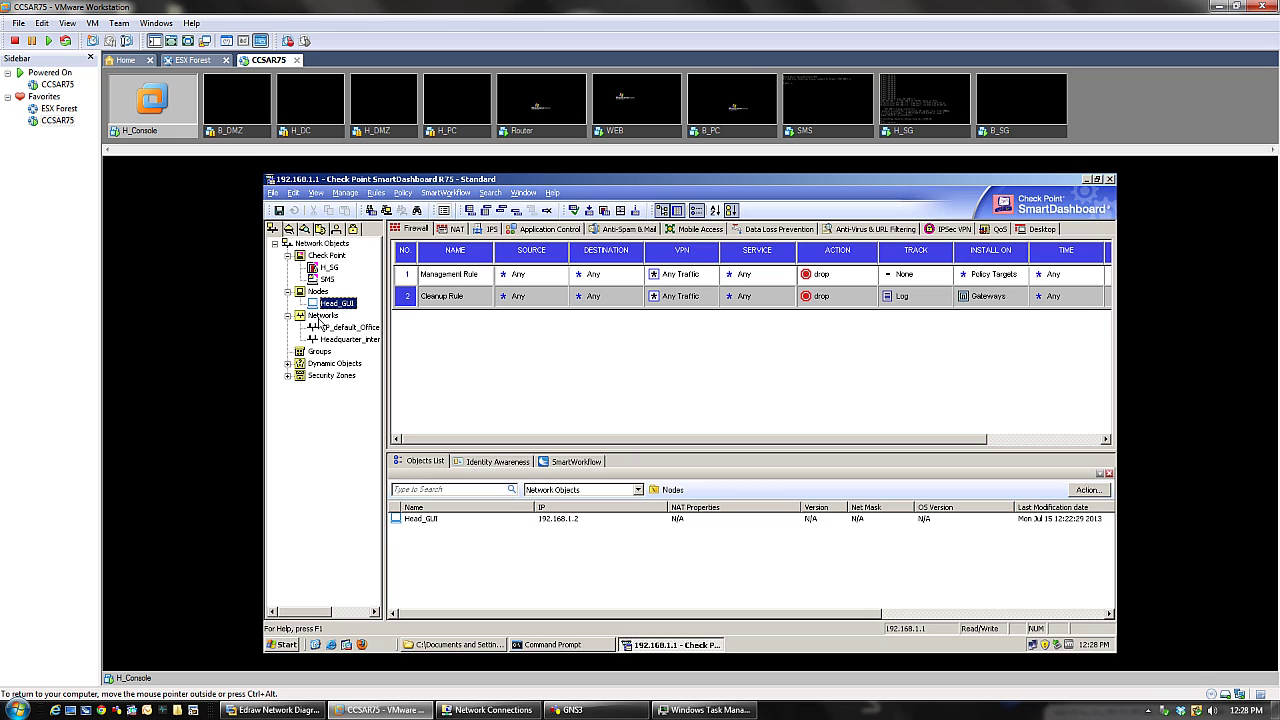
pyautogui.moveTo(325, 305); pyautogui.dragTo(531, 280)
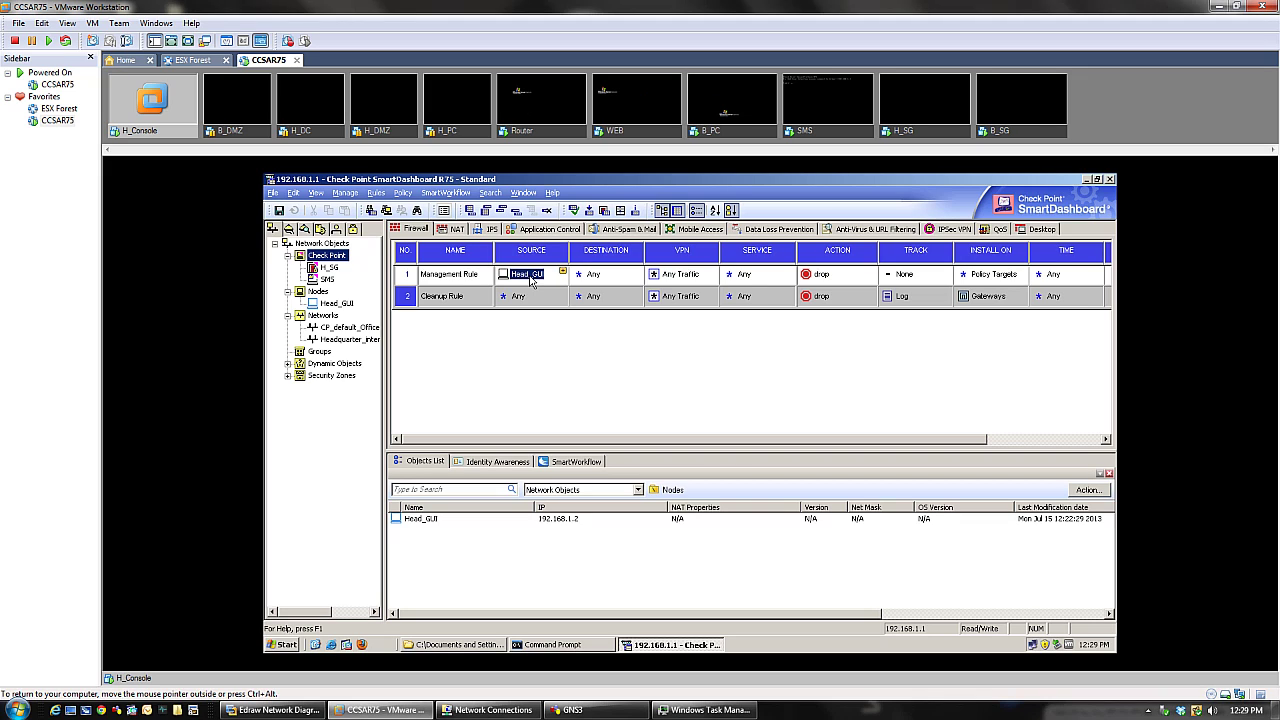
pyautogui.click(806, 276)
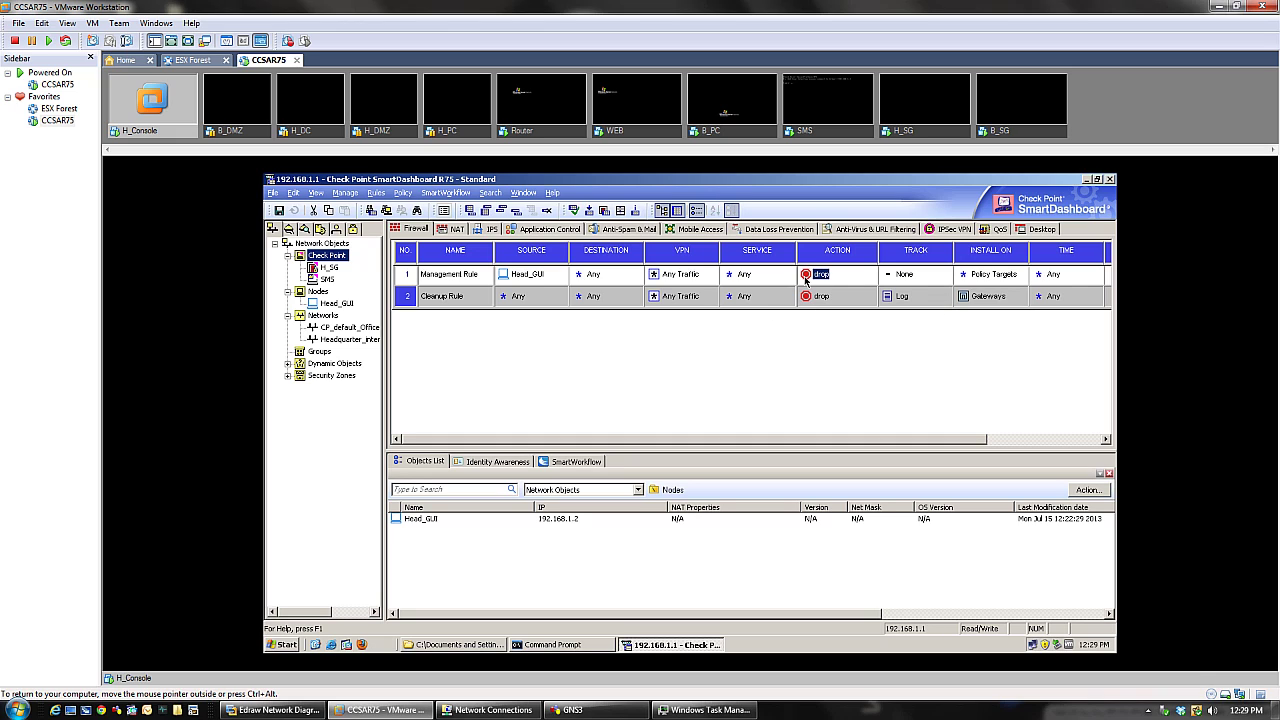
pyautogui.rightClick(806, 281)
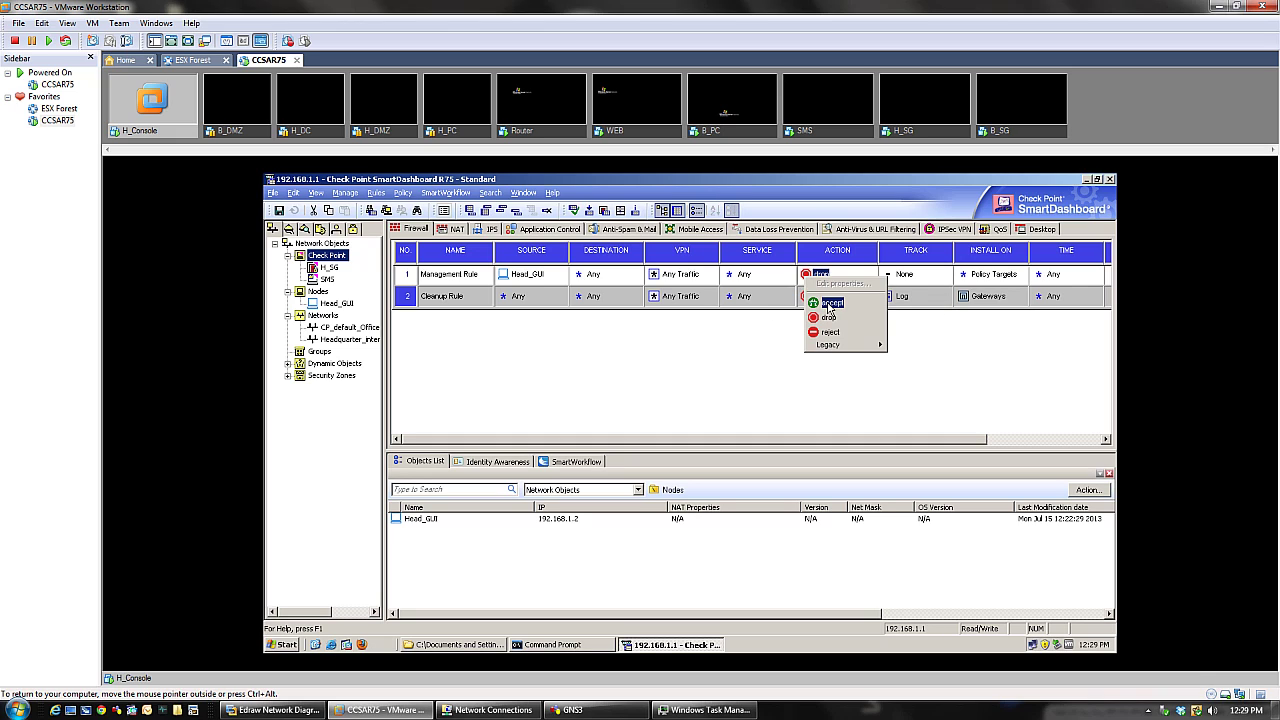
pyautogui.click(826, 305)
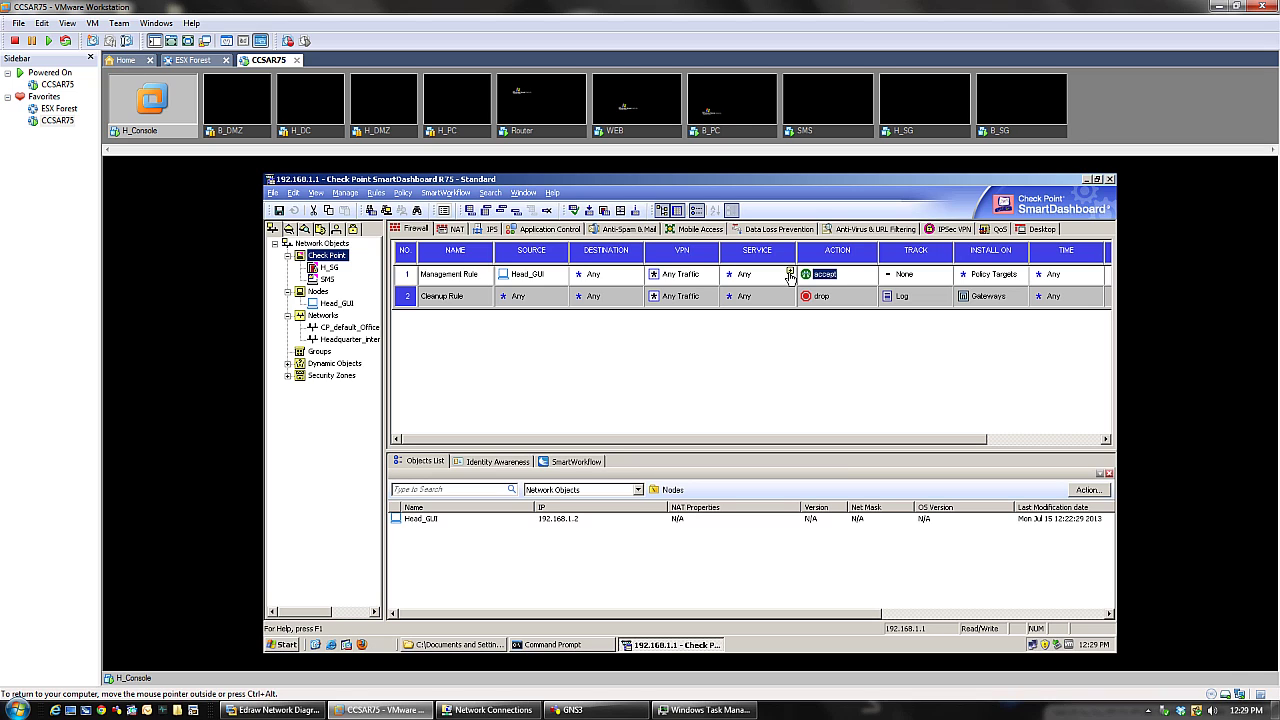
# - Add the ssh and https services to the Management Rule
pyautogui.click(789, 273)
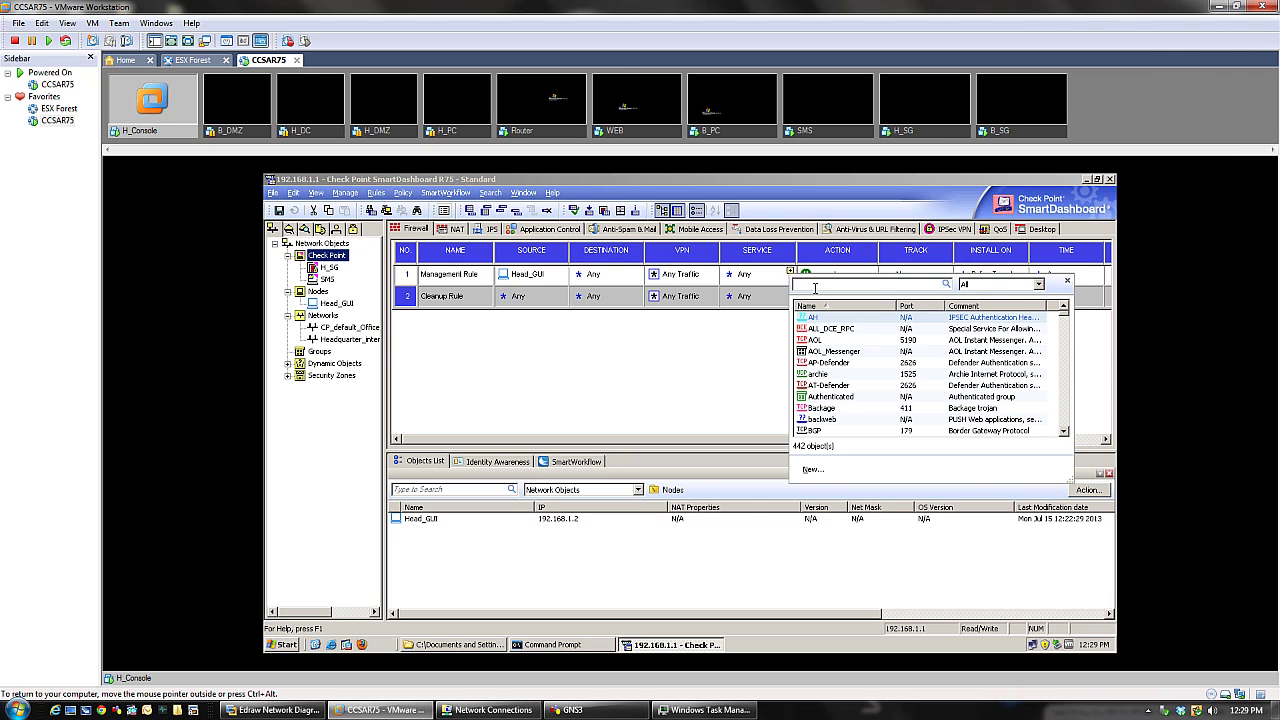
pyautogui.write('ssh')
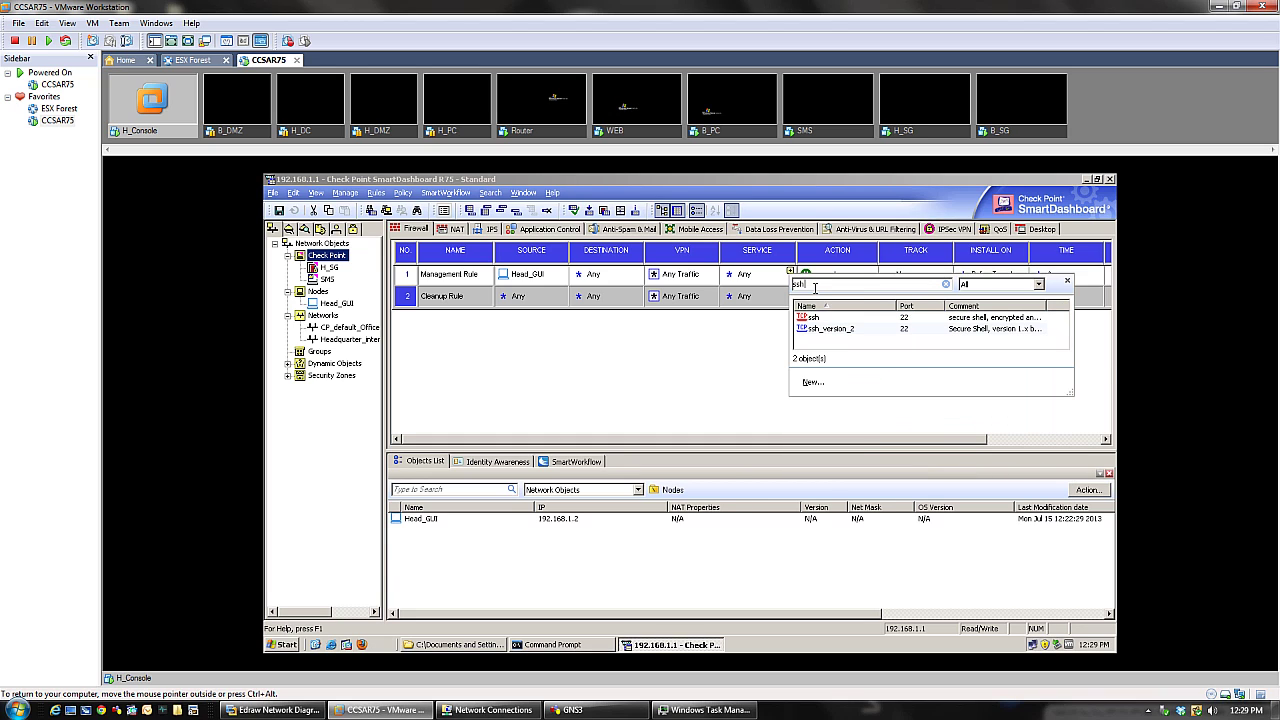
pyautogui.click(813, 317)
pyautogui.doubleClick(813, 319)
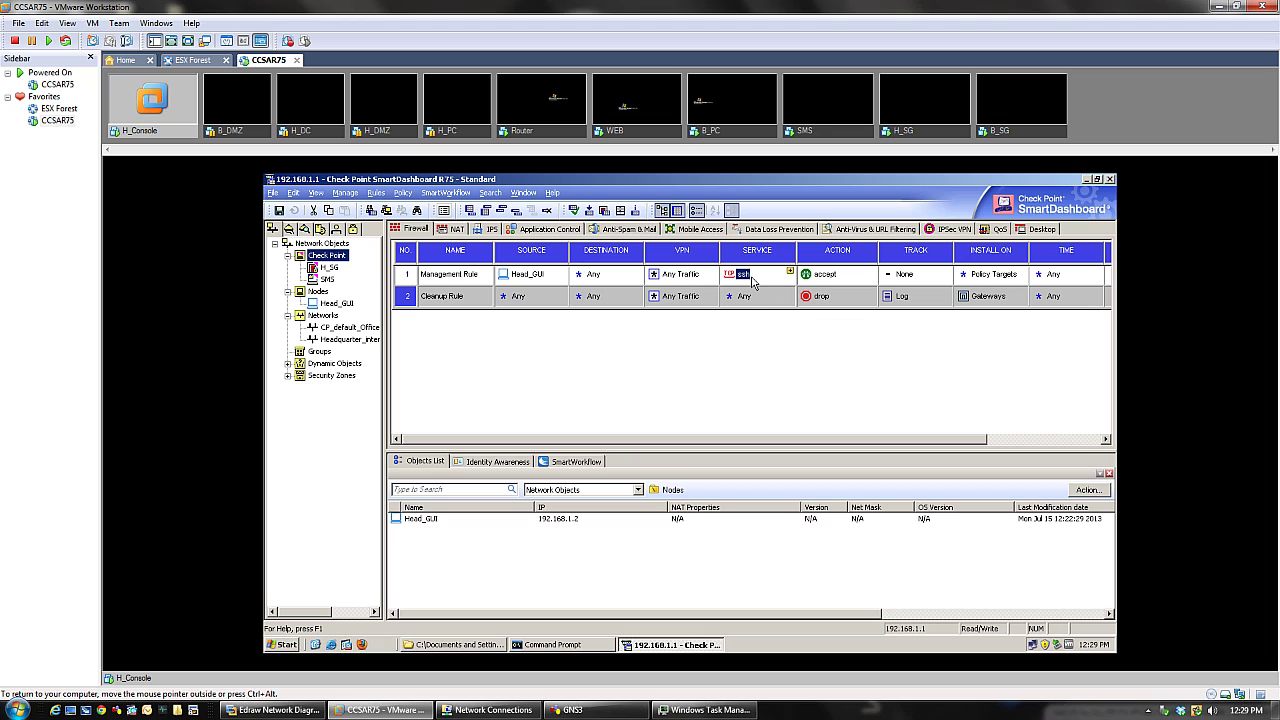
pyautogui.click(790, 272)
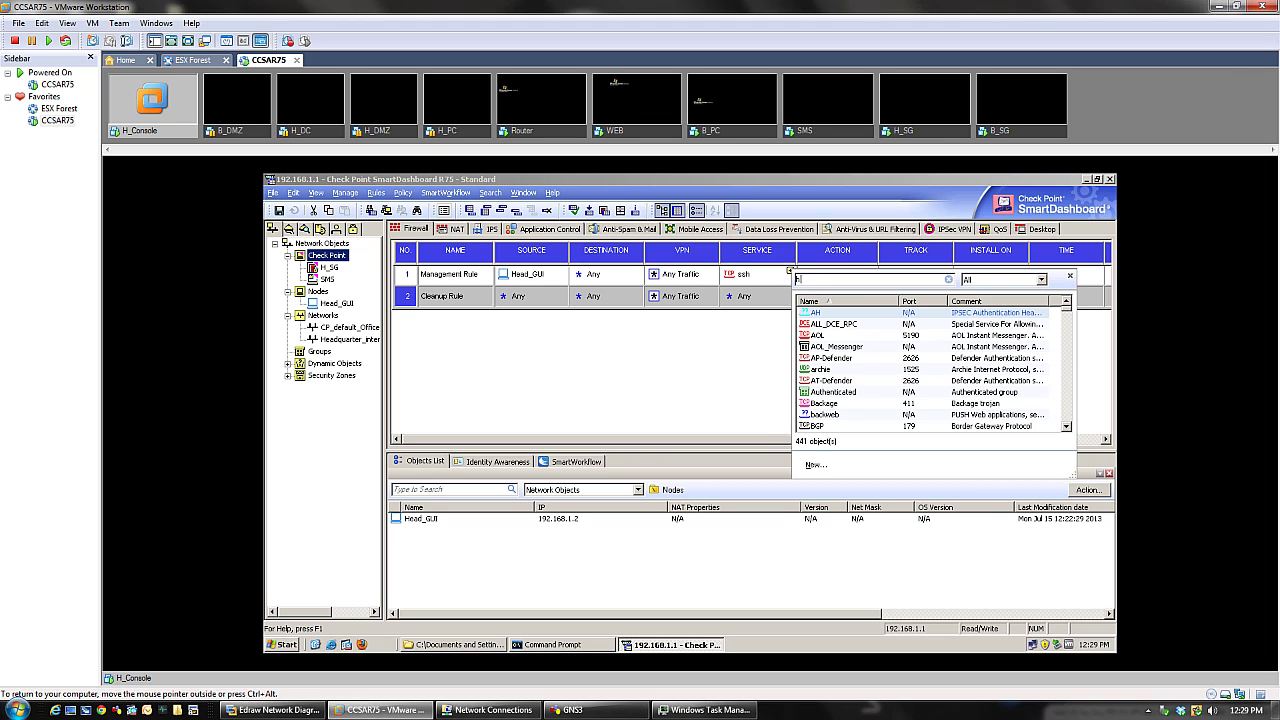
pyautogui.write('https')
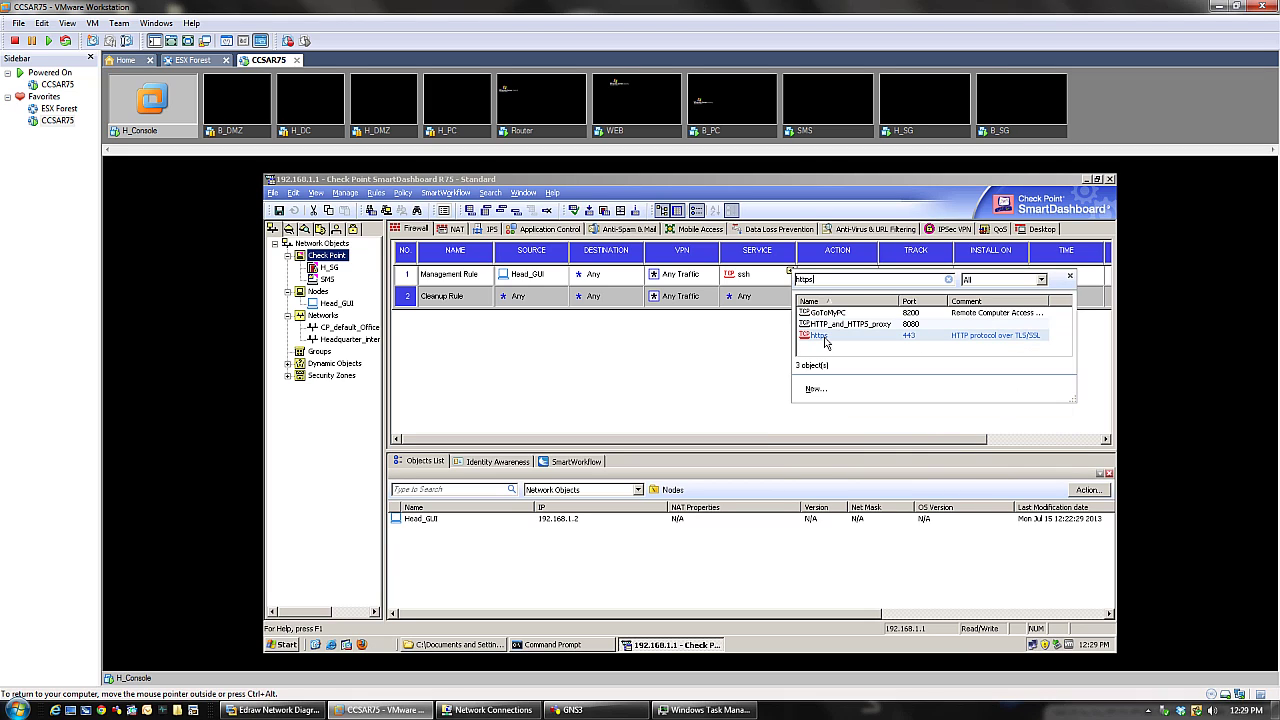
pyautogui.doubleClick(826, 336)
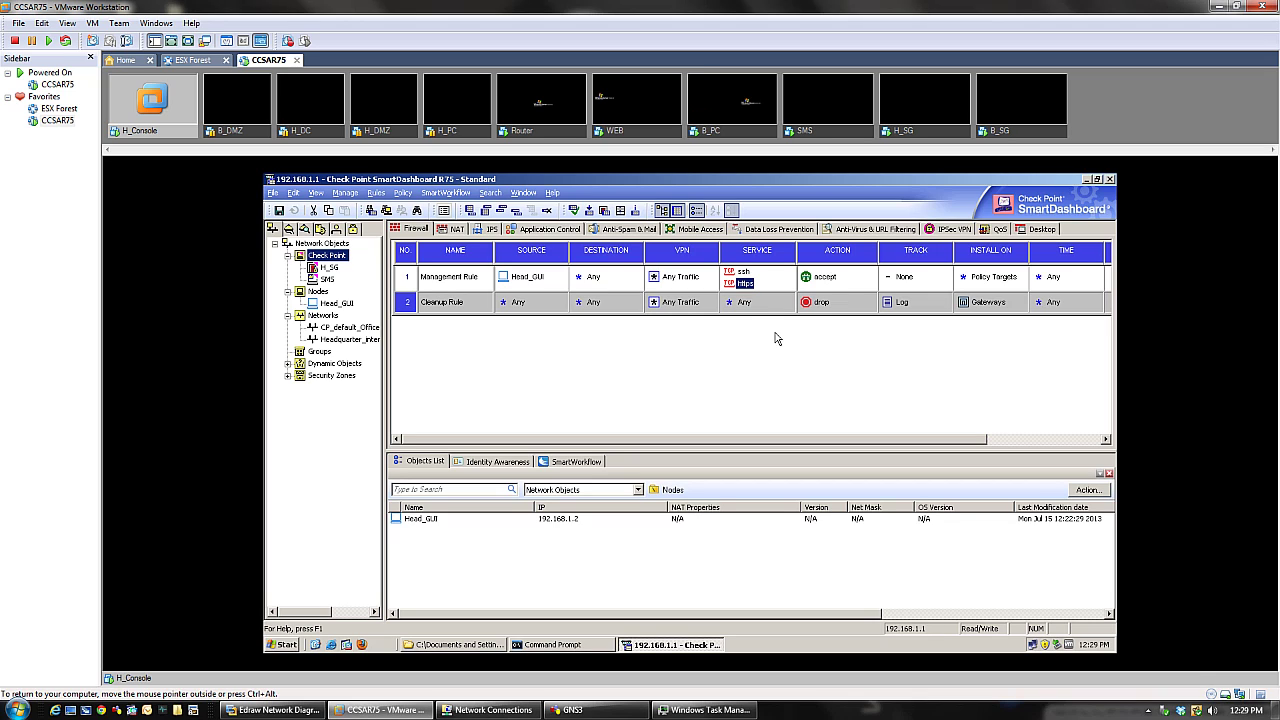
# - Make the Management Rule log its traffic
pyautogui.click(902, 278)
pyautogui.rightClick(902, 280)
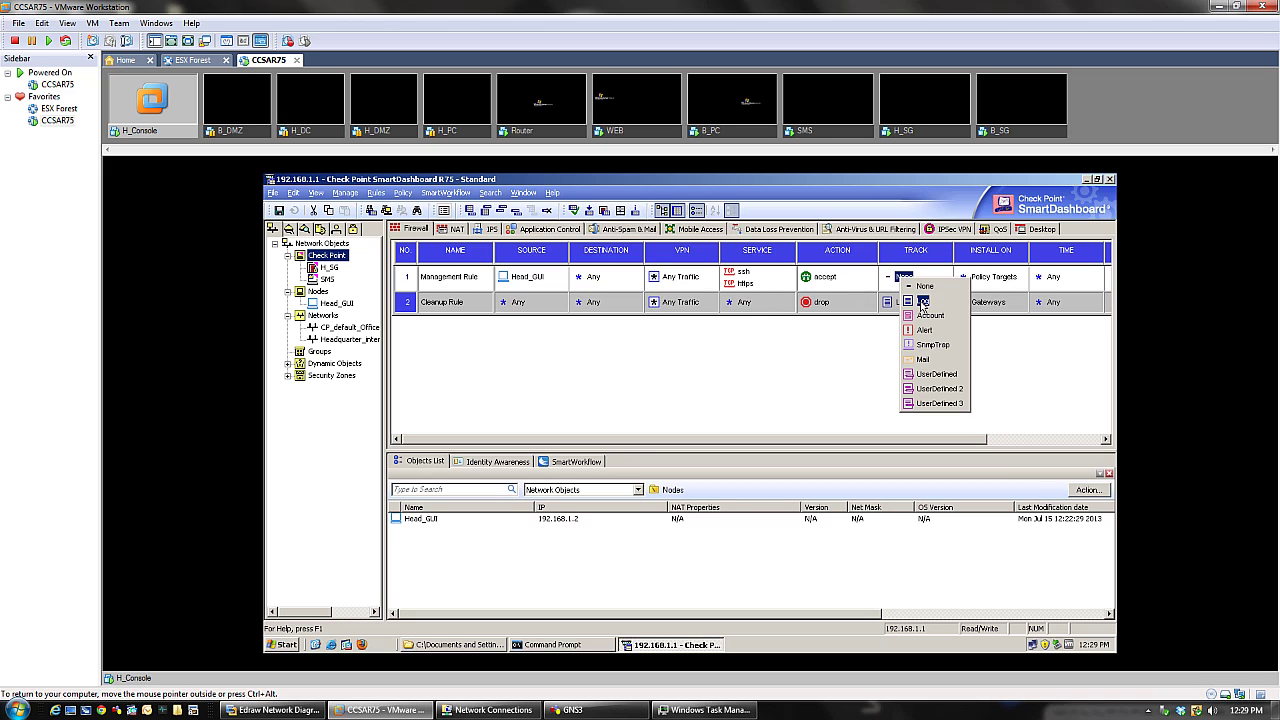
pyautogui.click(922, 302)
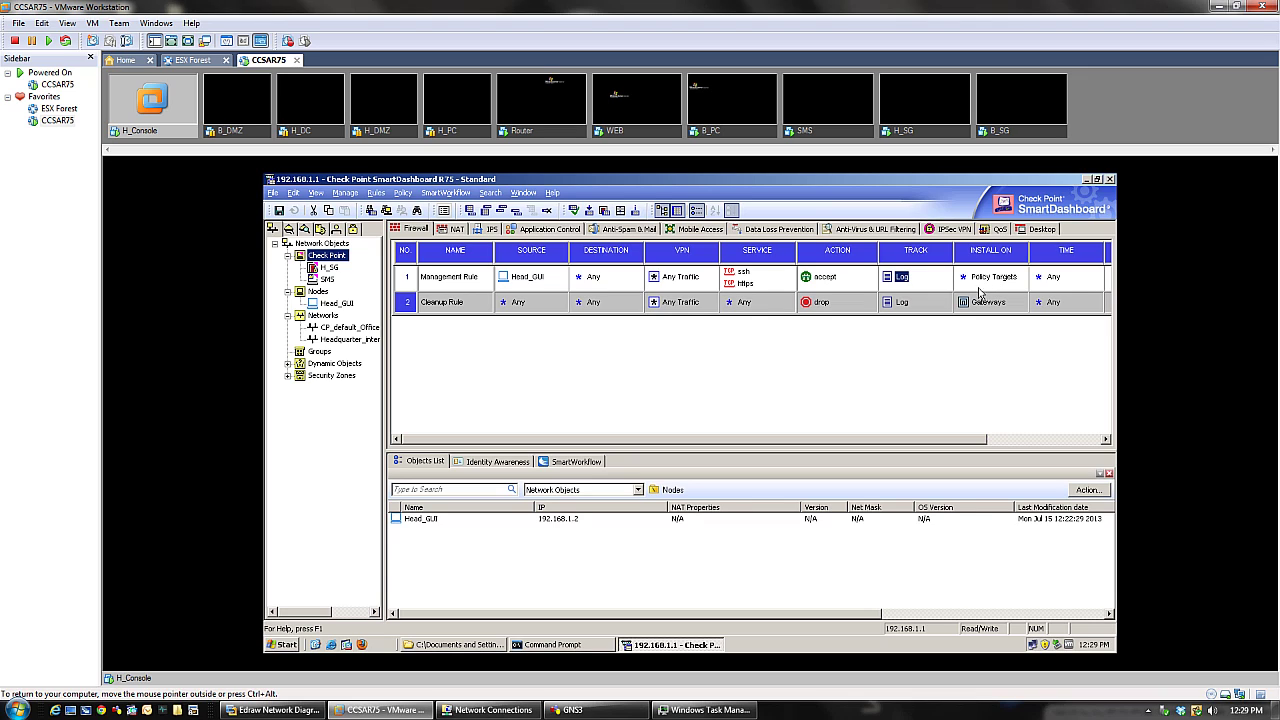
# - Add H_SG to the Cleanup Rule's install targets and remove Gateways
pyautogui.rightClick(968, 303)
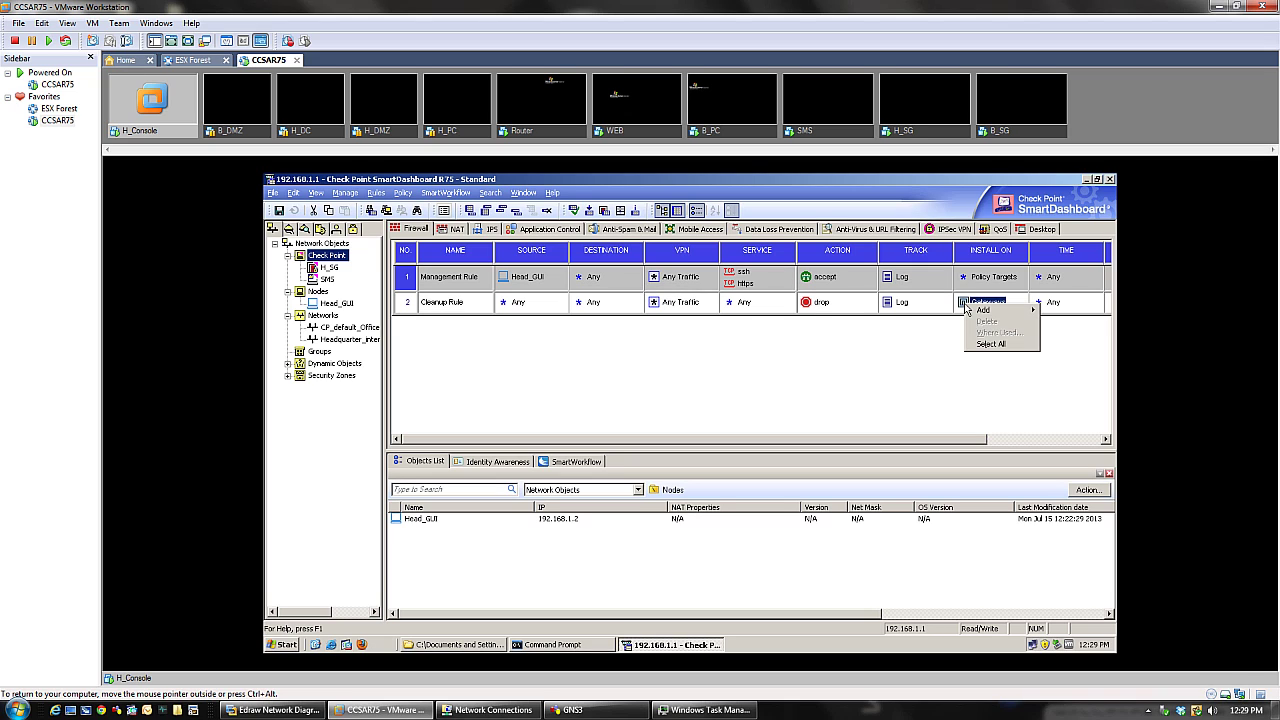
pyautogui.moveTo(985, 310)
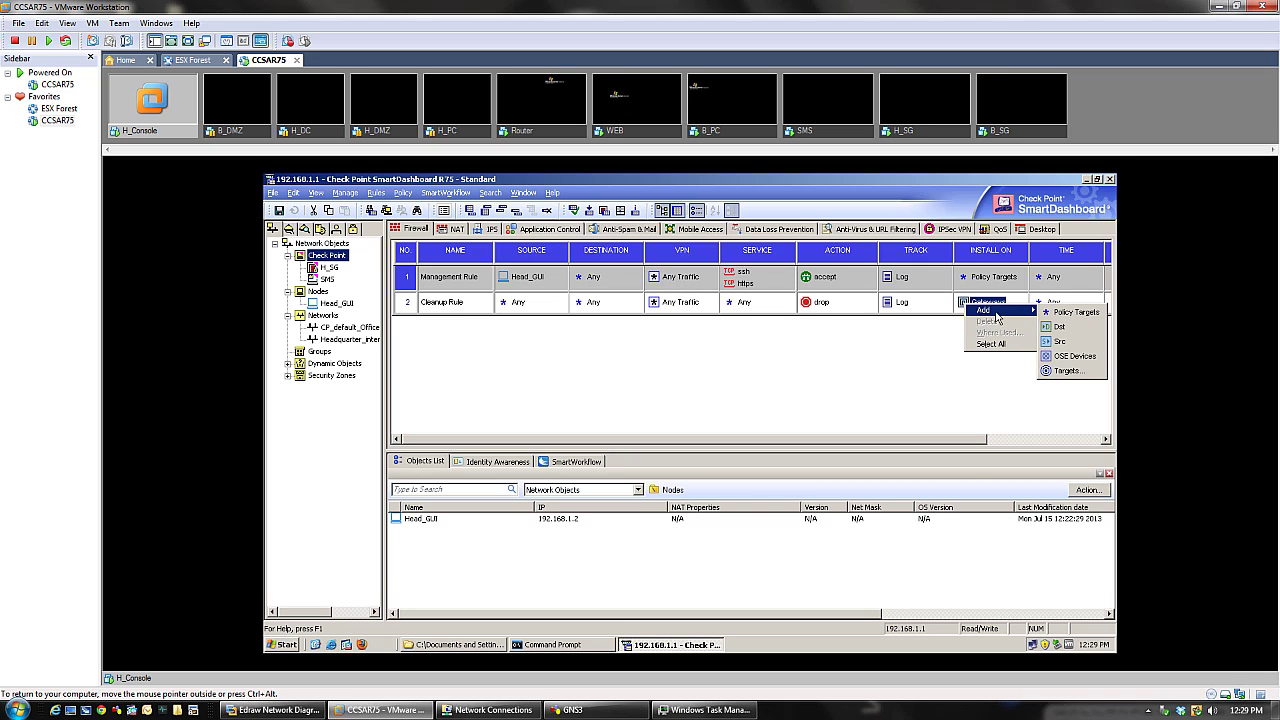
pyautogui.click(1063, 371)
pyautogui.doubleClick(622, 362)
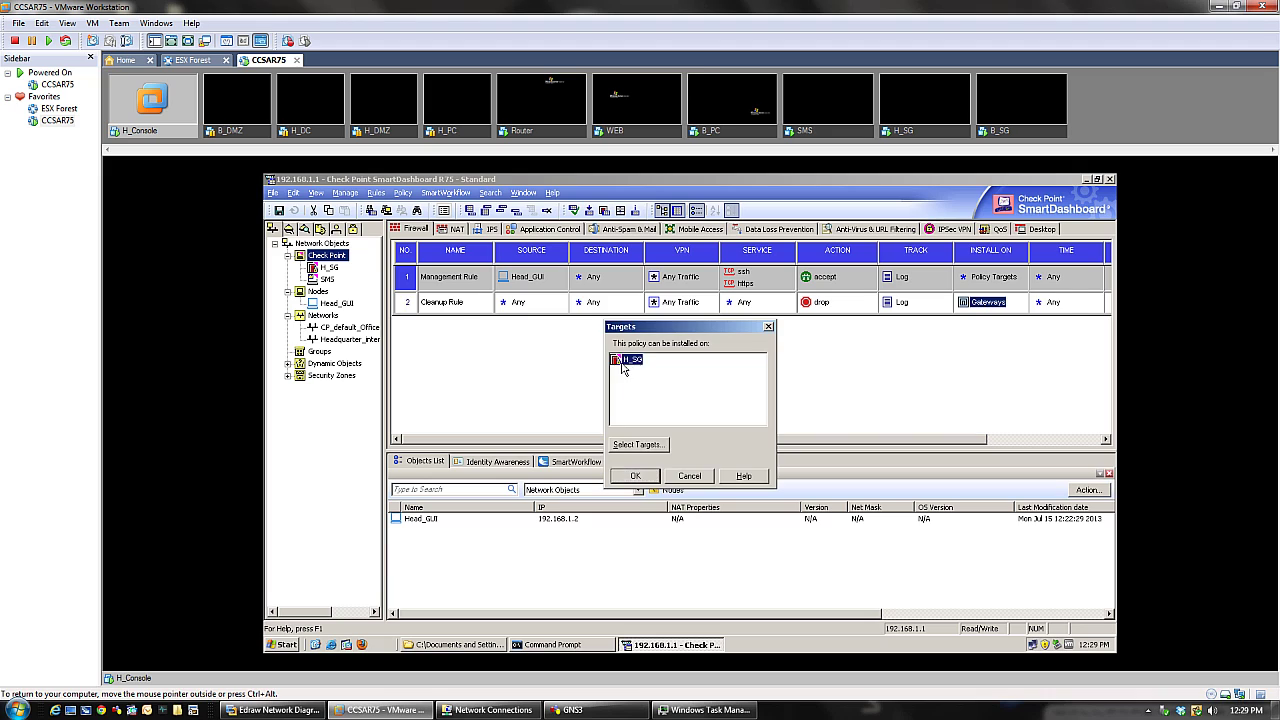
pyautogui.click(988, 302)
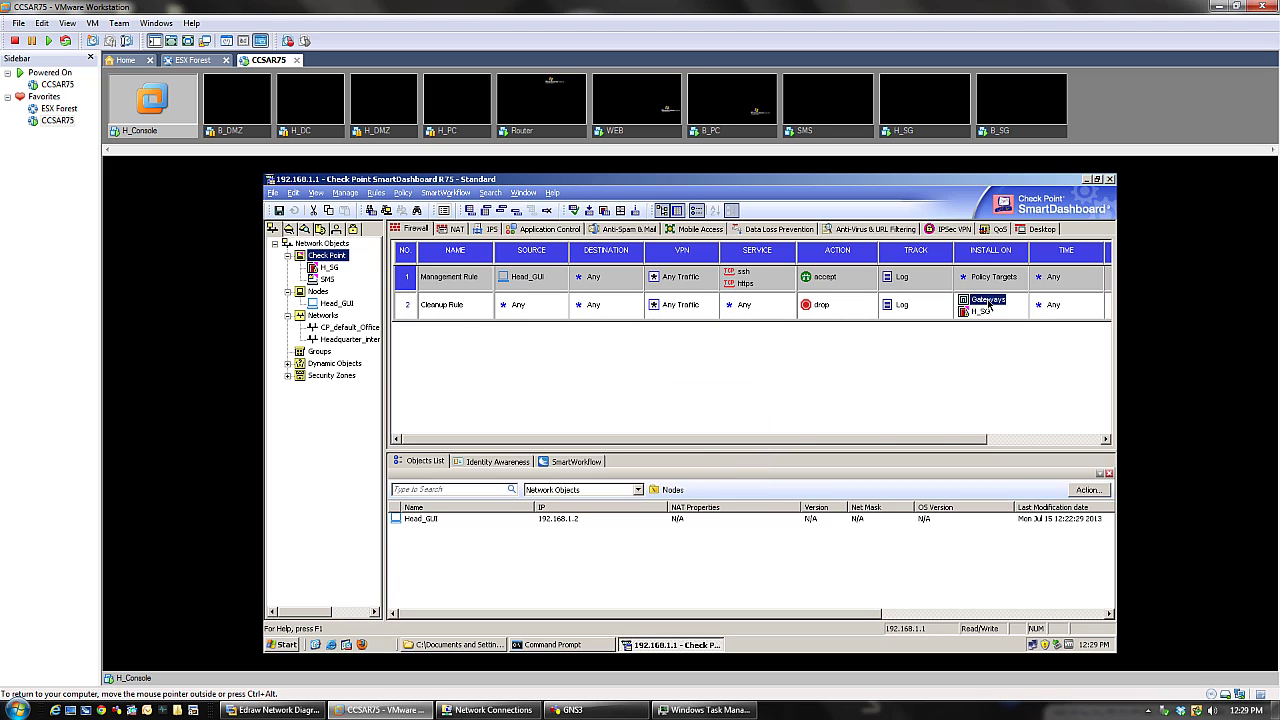
pyautogui.press('Delete')
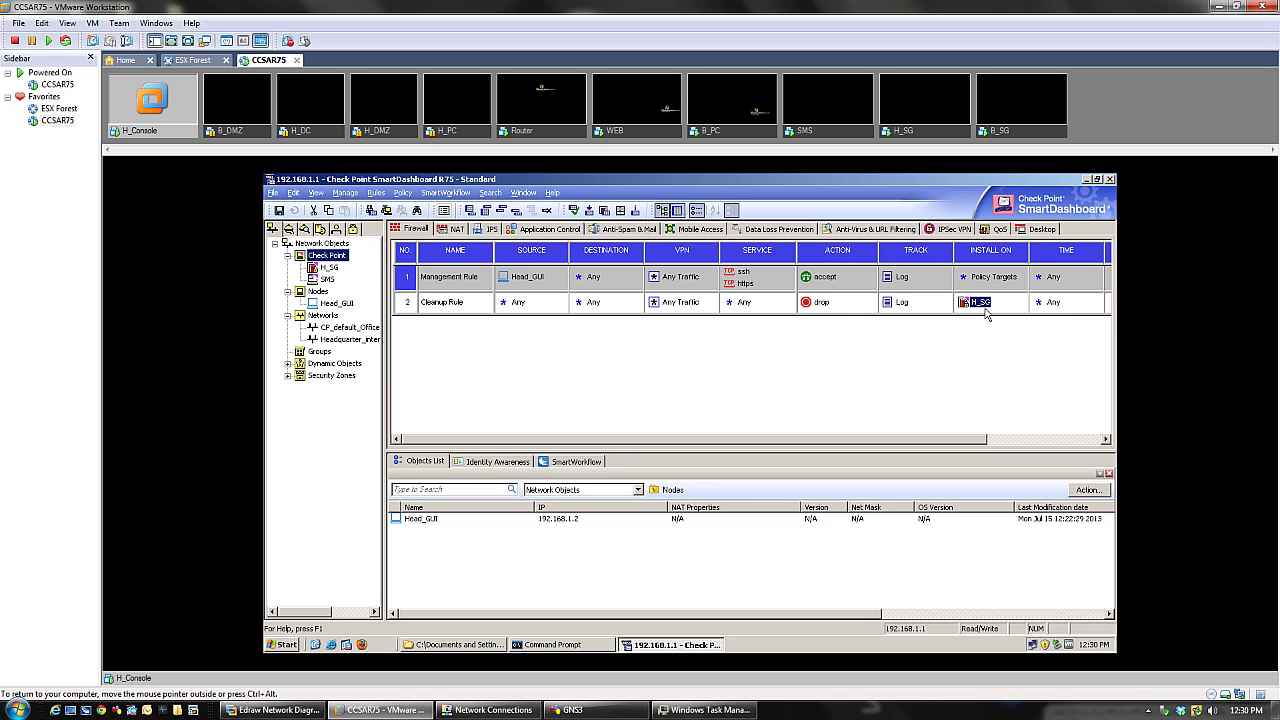
# - Redo the Cleanup Rule's install targets so only H_SG remains
pyautogui.rightClick(982, 308)
pyautogui.press('Escape')
pyautogui.rightClick(978, 312)
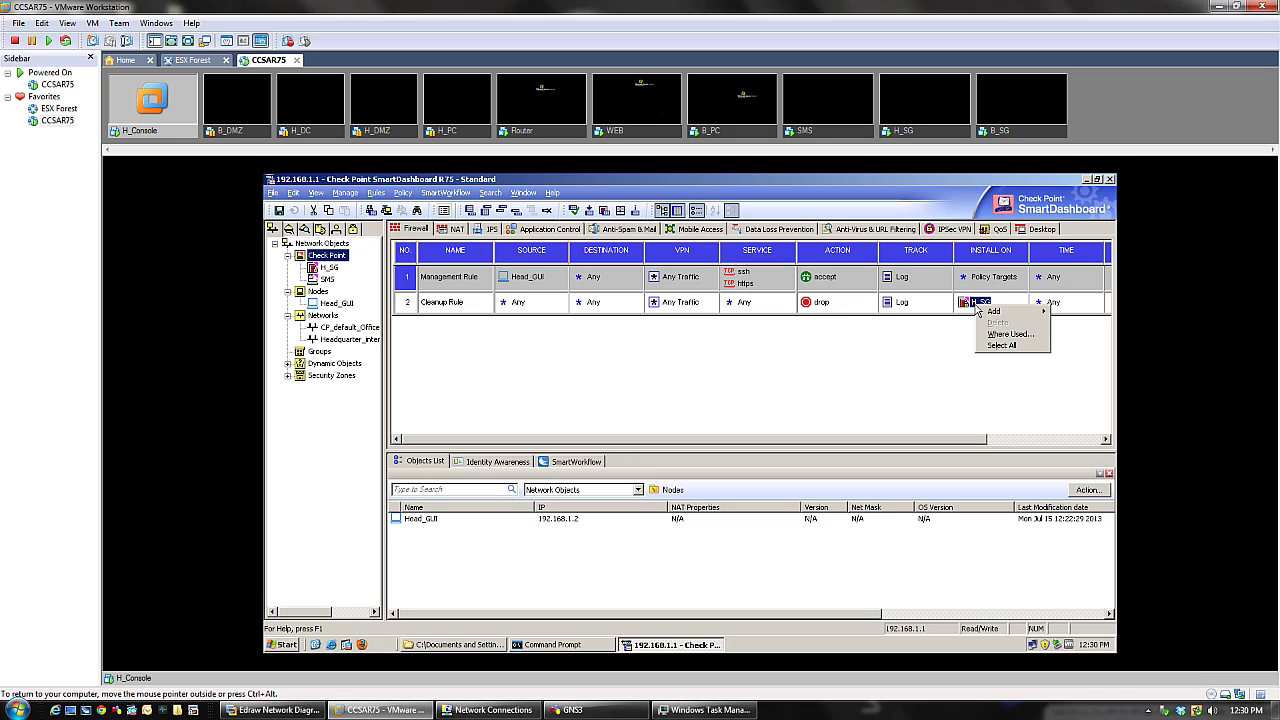
pyautogui.moveTo(990, 311)
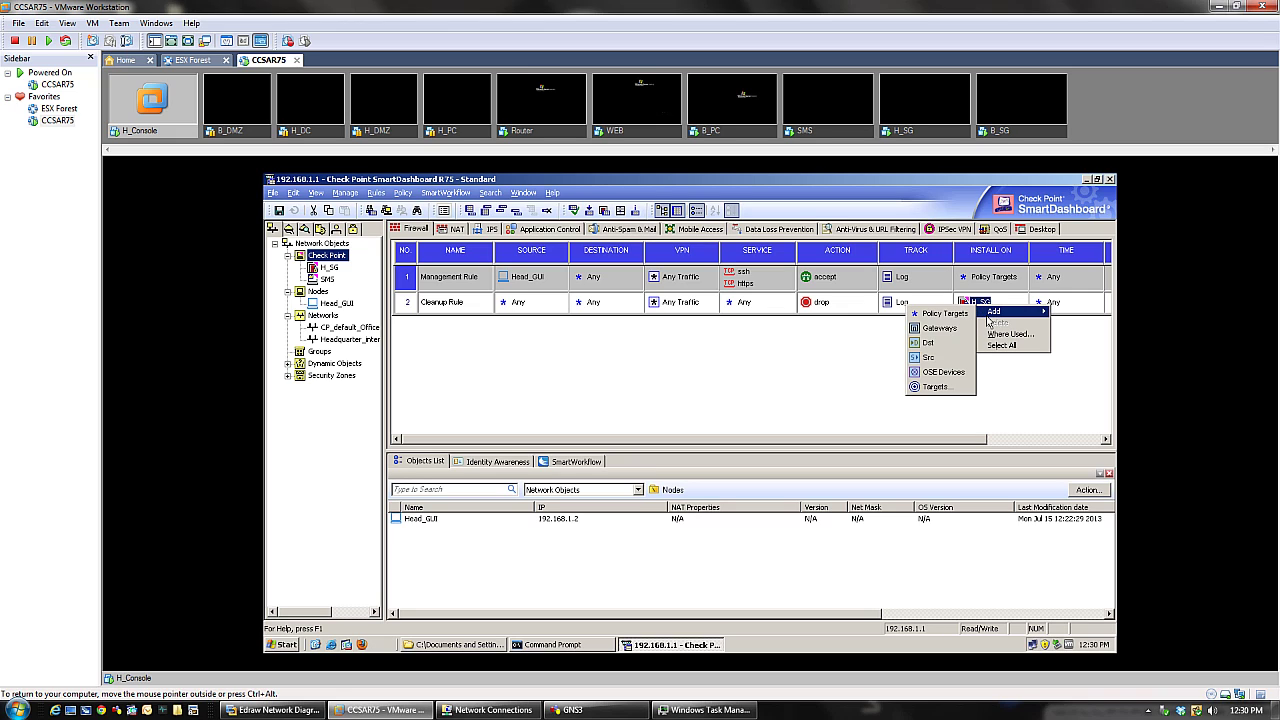
pyautogui.click(945, 323)
pyautogui.click(979, 302)
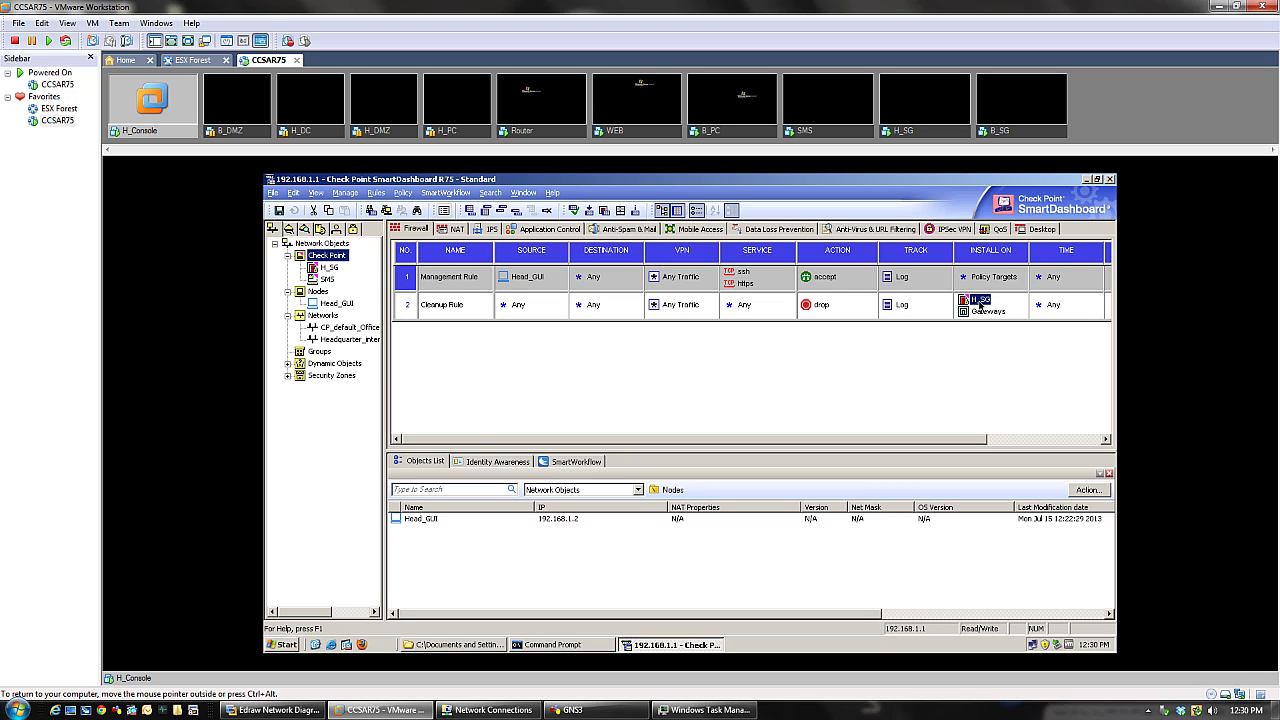
pyautogui.press('Delete')
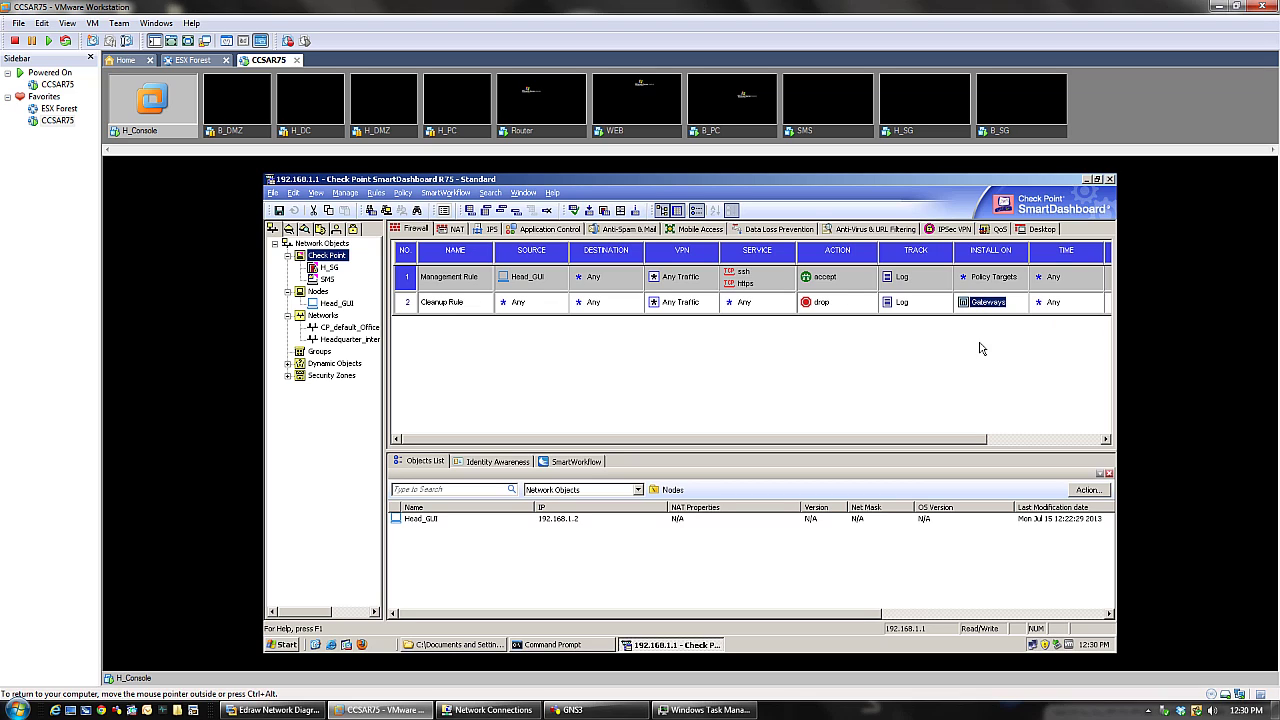
pyautogui.rightClick(965, 305)
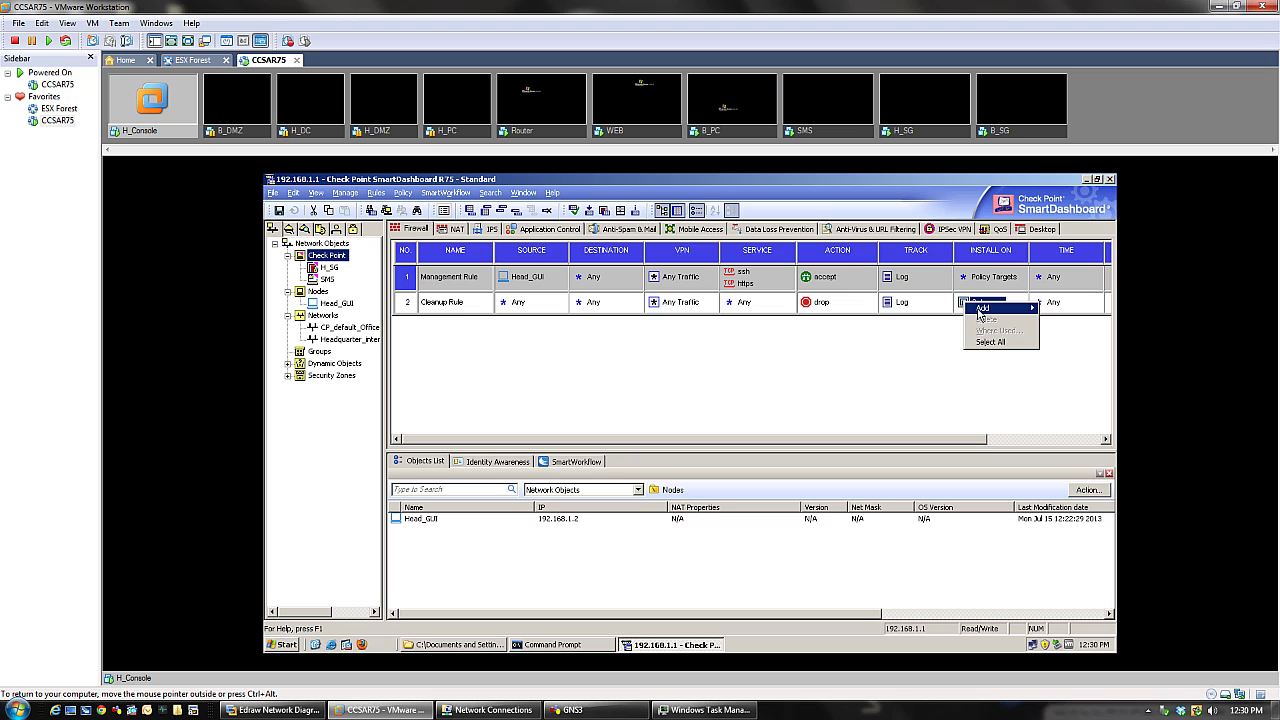
pyautogui.moveTo(990, 308)
pyautogui.click(1048, 370)
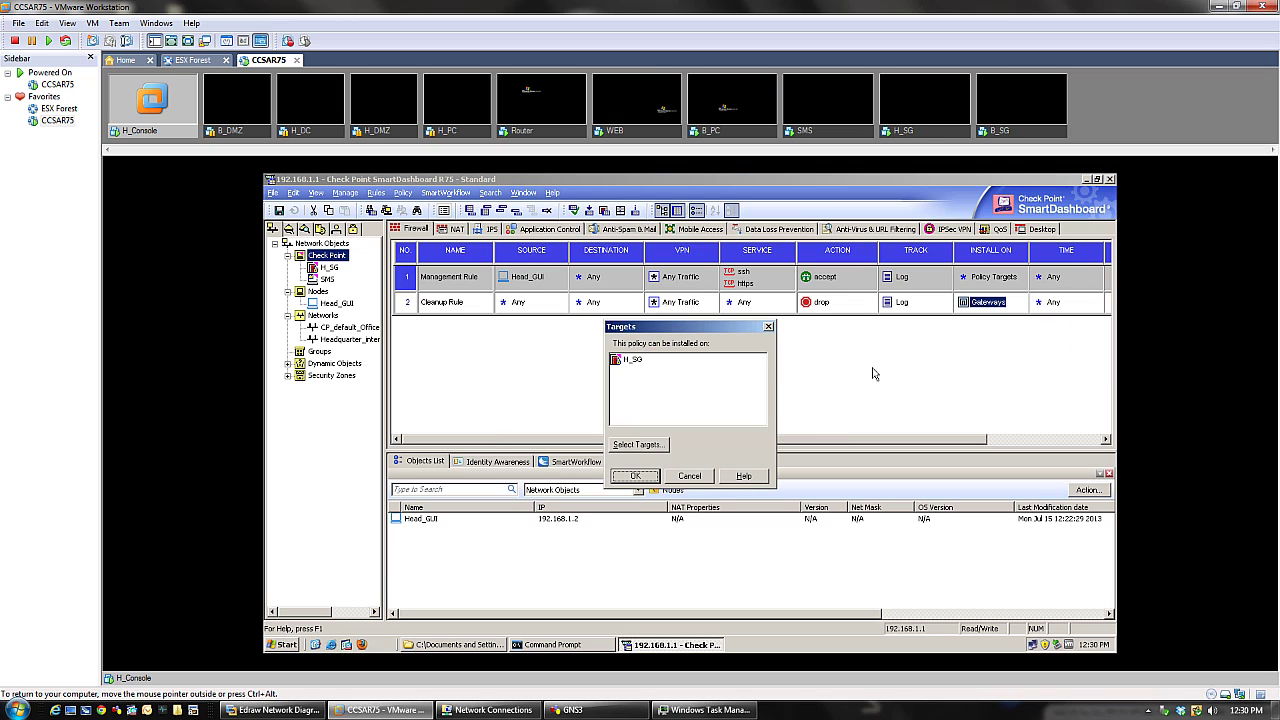
pyautogui.doubleClick(632, 362)
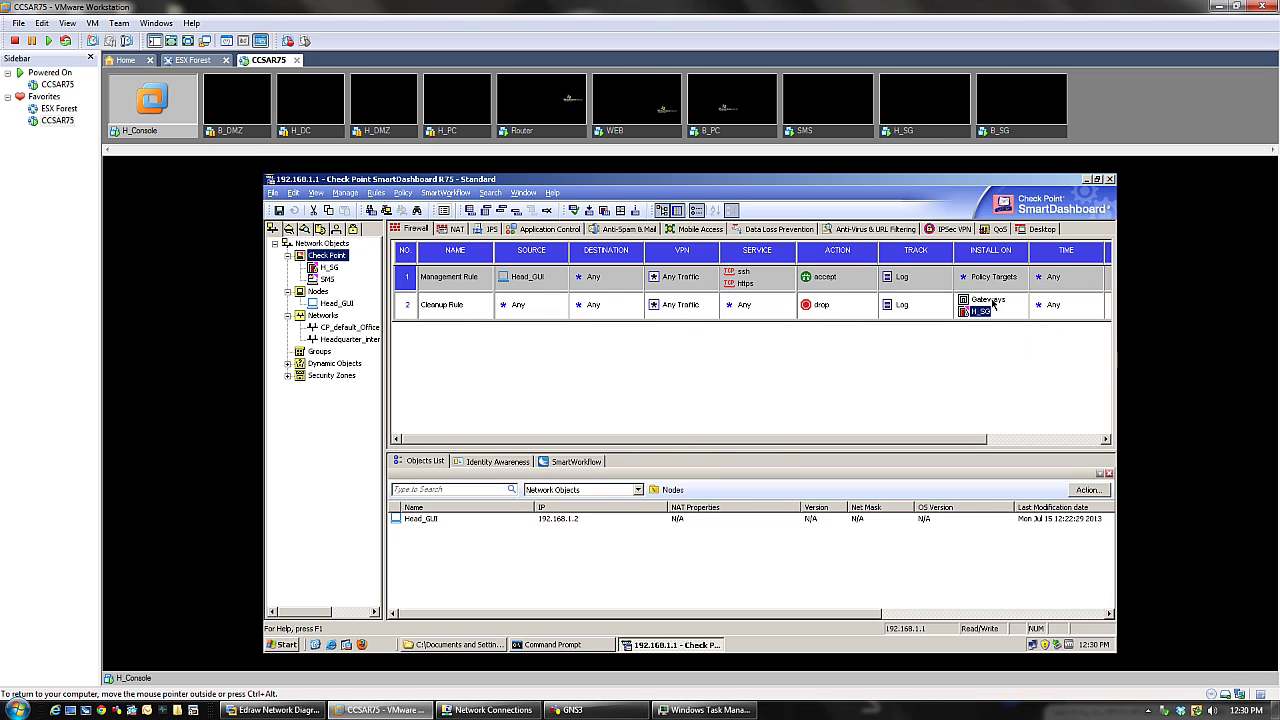
pyautogui.press('Delete')
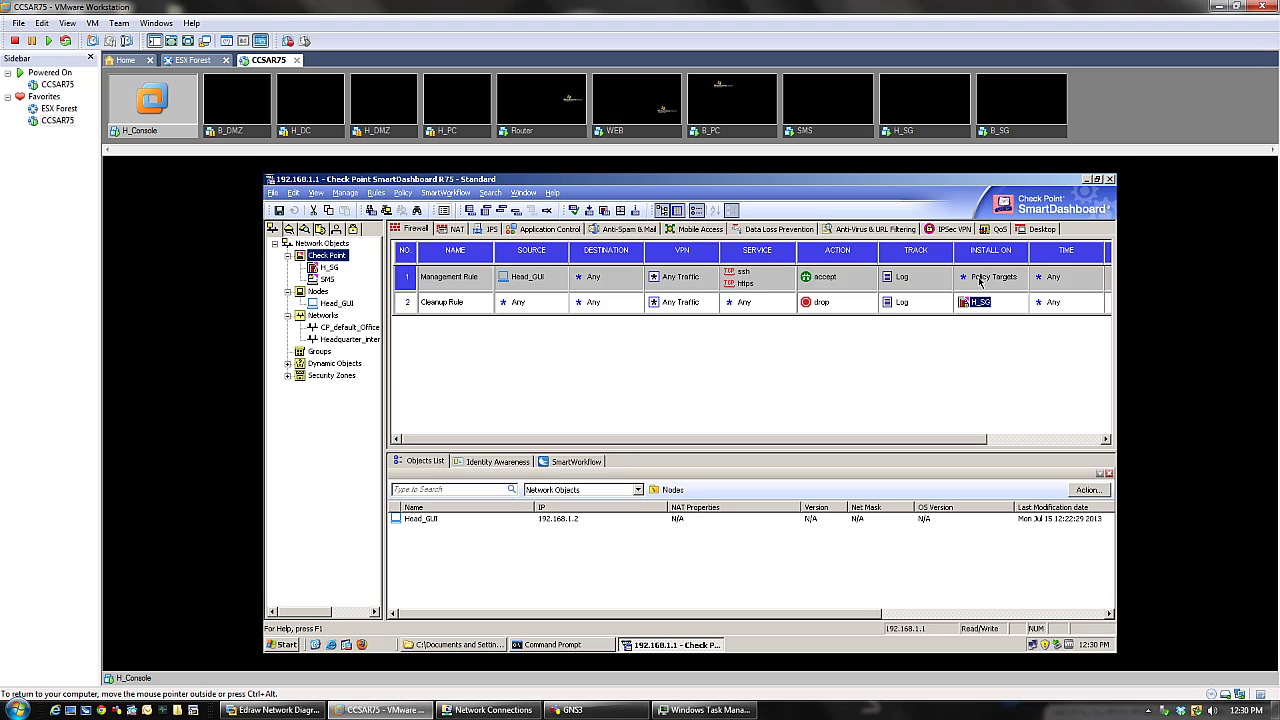
# - Set the Management Rule to install on H_SG
pyautogui.rightClick(980, 282)
pyautogui.click(1006, 345)
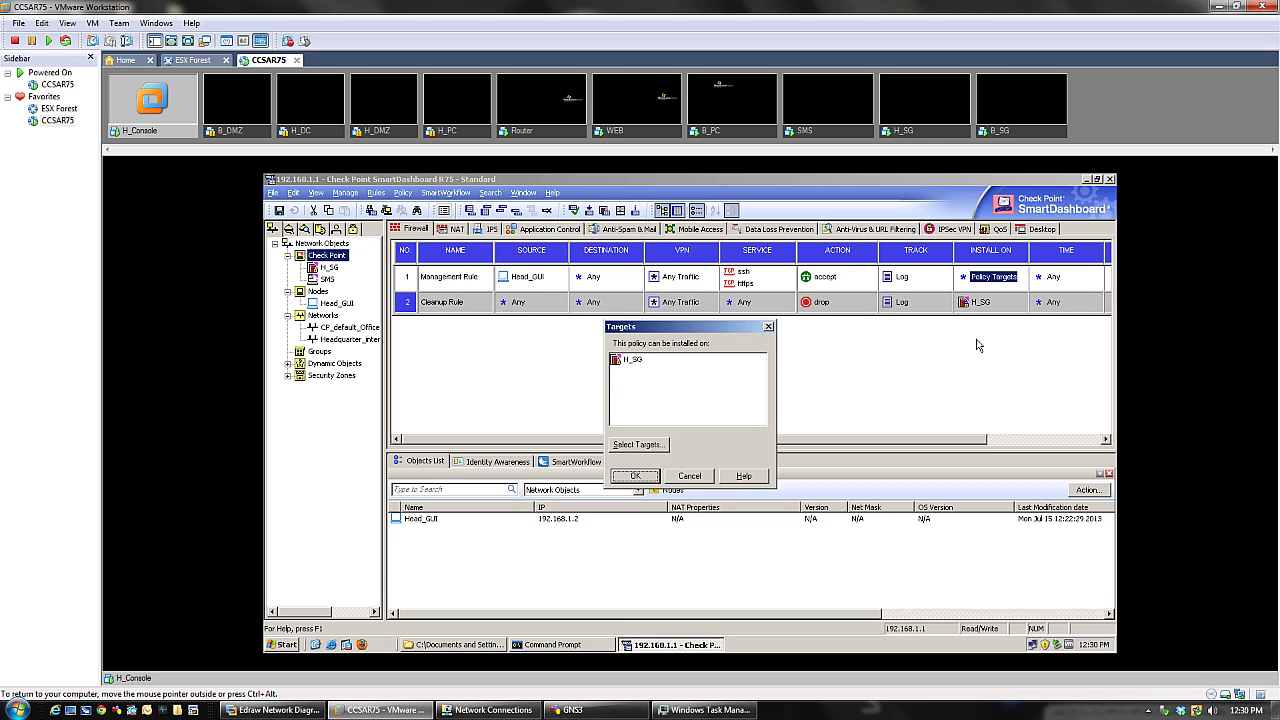
pyautogui.press('Return')
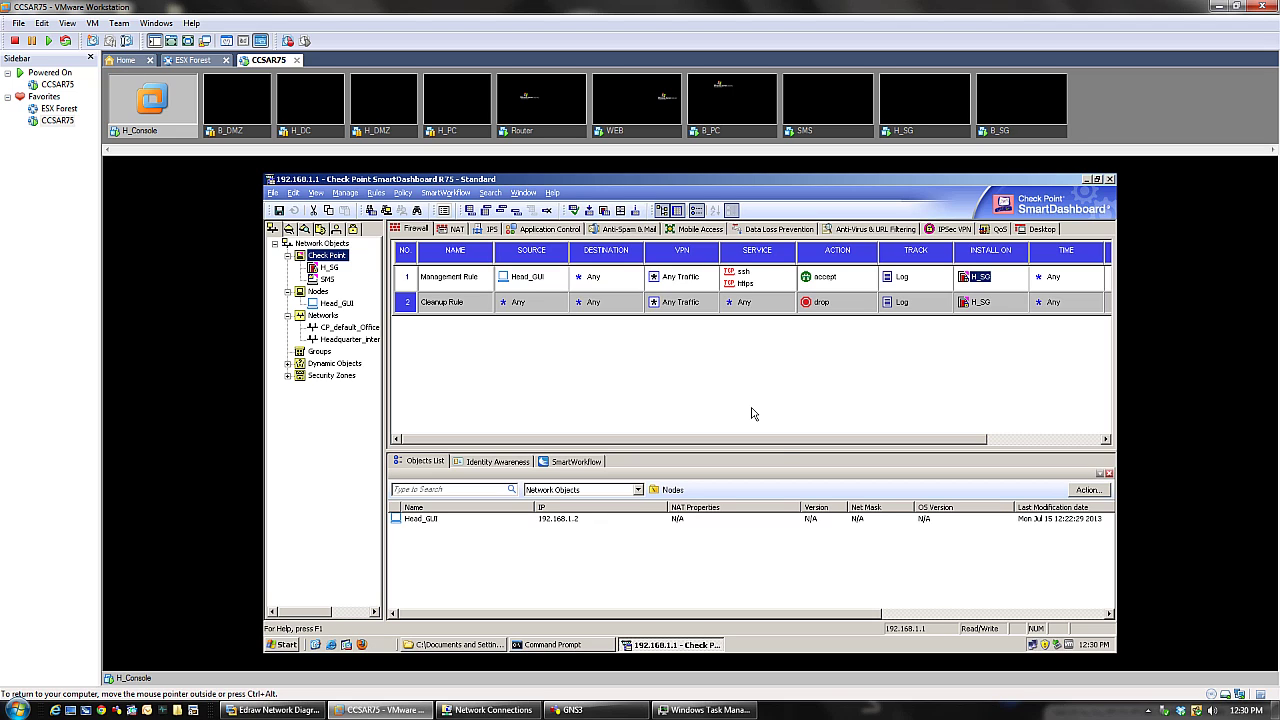
# - Drag the H_SG gateway object onto the Management Rule's Destination cell, replacing Any
pyautogui.moveTo(779, 447); pyautogui.dragTo(967, 447)
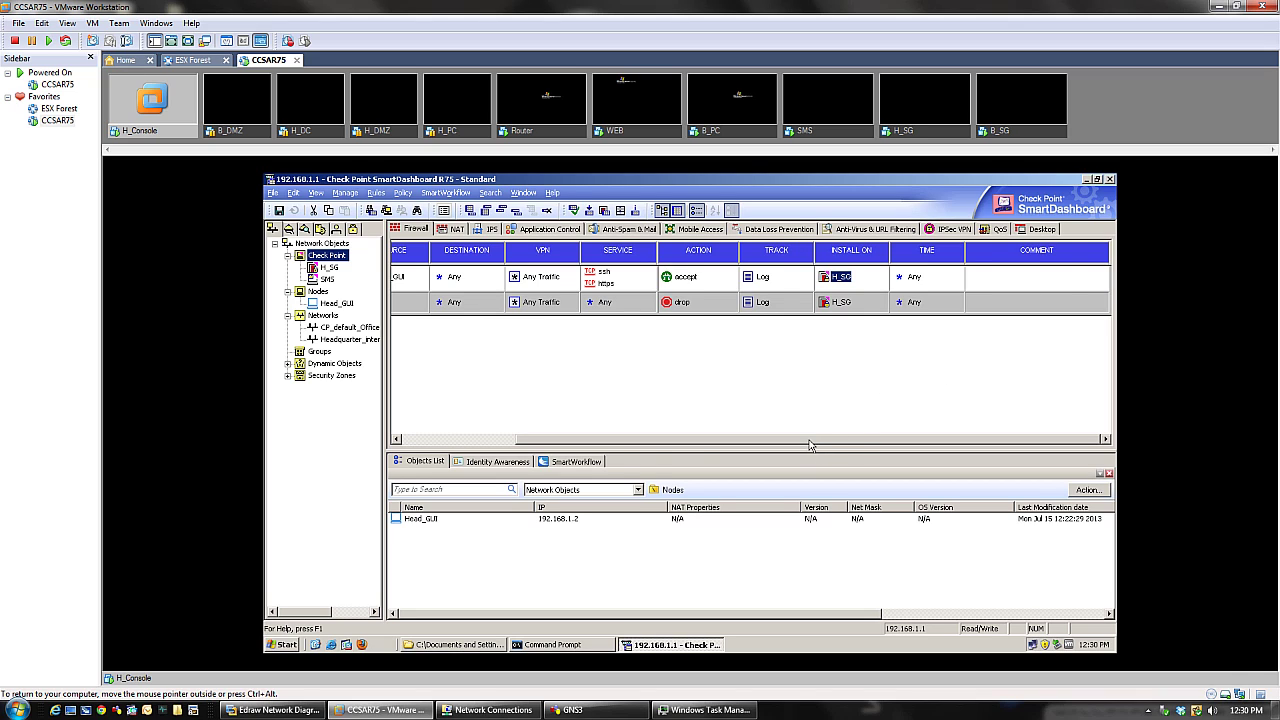
pyautogui.moveTo(810, 440); pyautogui.dragTo(690, 440)
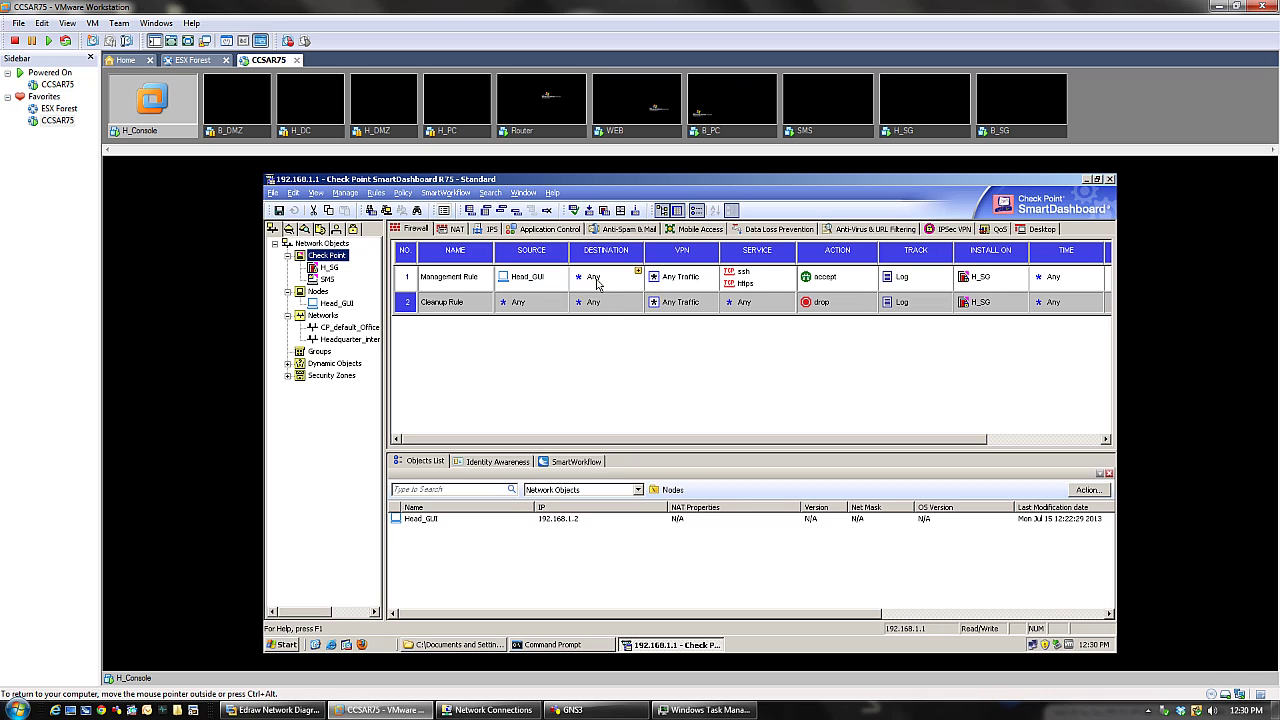
pyautogui.click(639, 272)
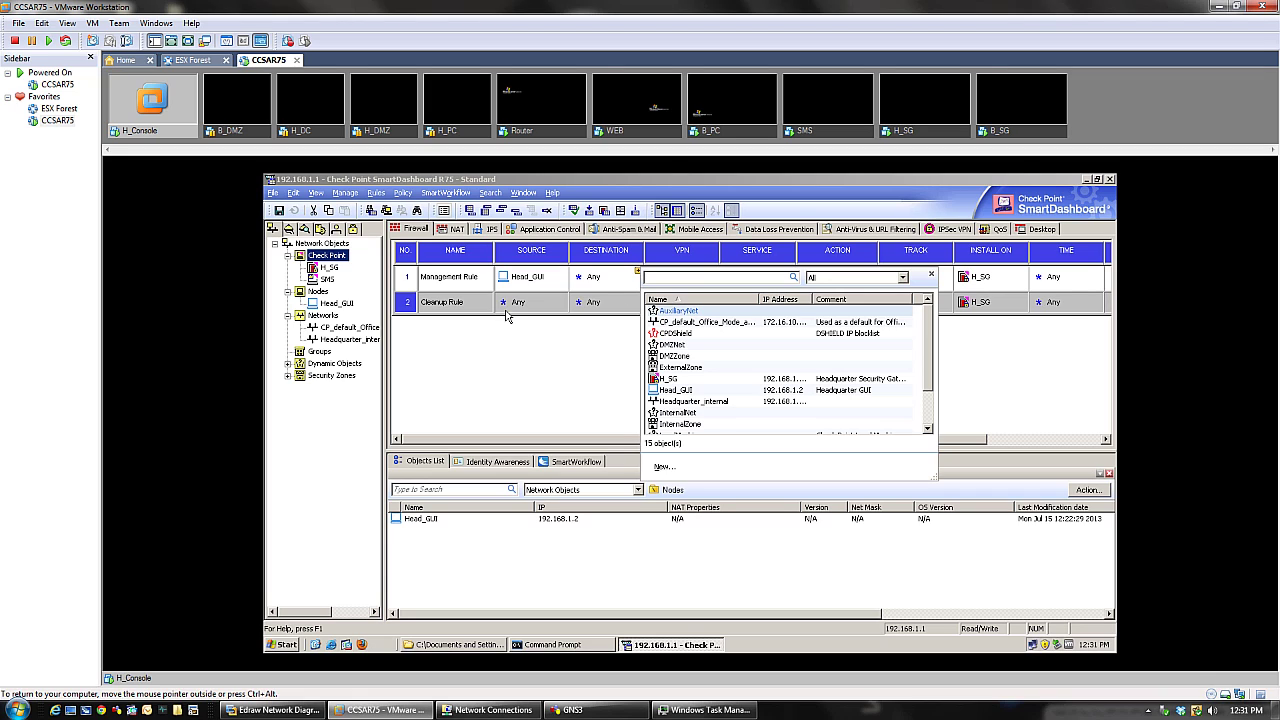
pyautogui.click(932, 276)
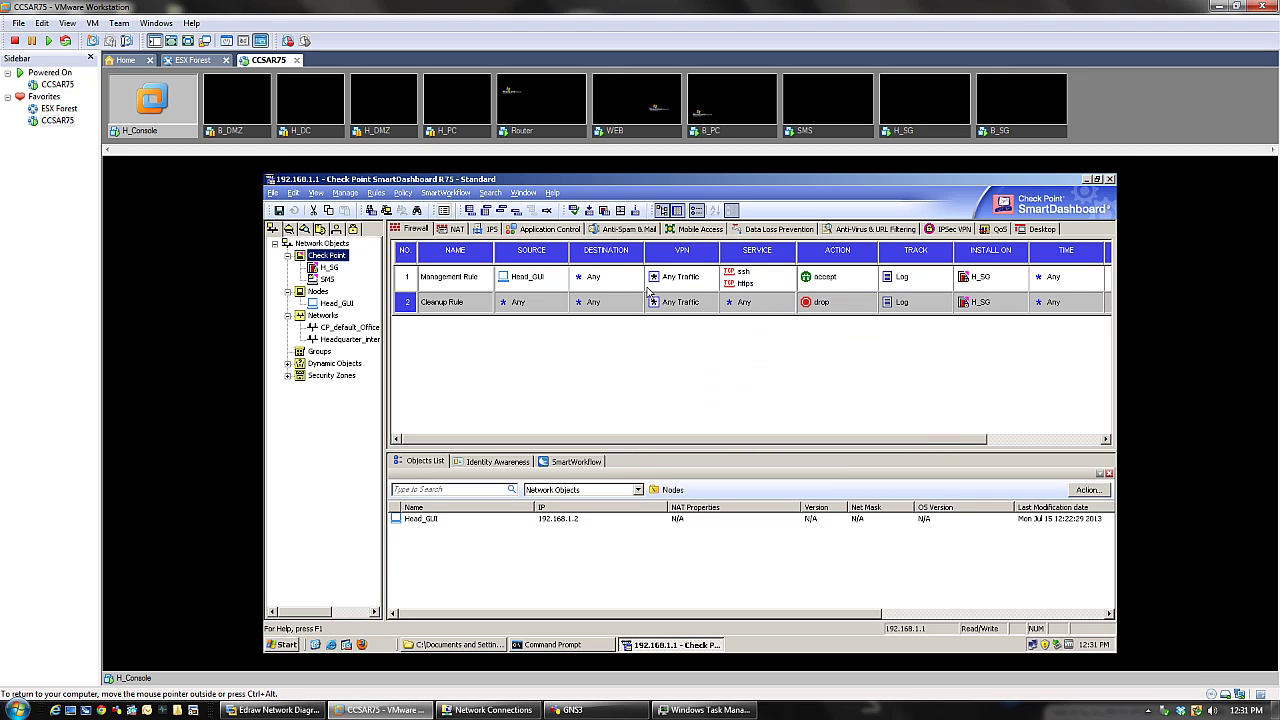
pyautogui.click(322, 270)
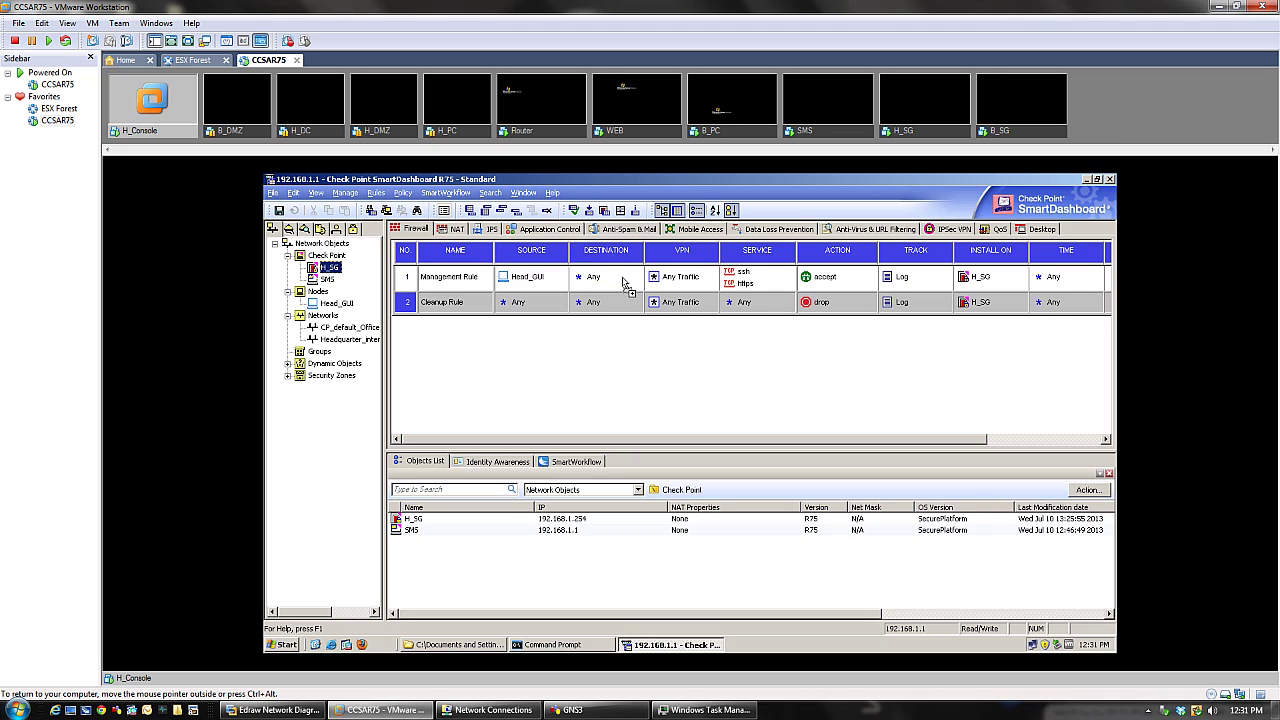
pyautogui.moveTo(623, 285); pyautogui.dragTo(623, 283)
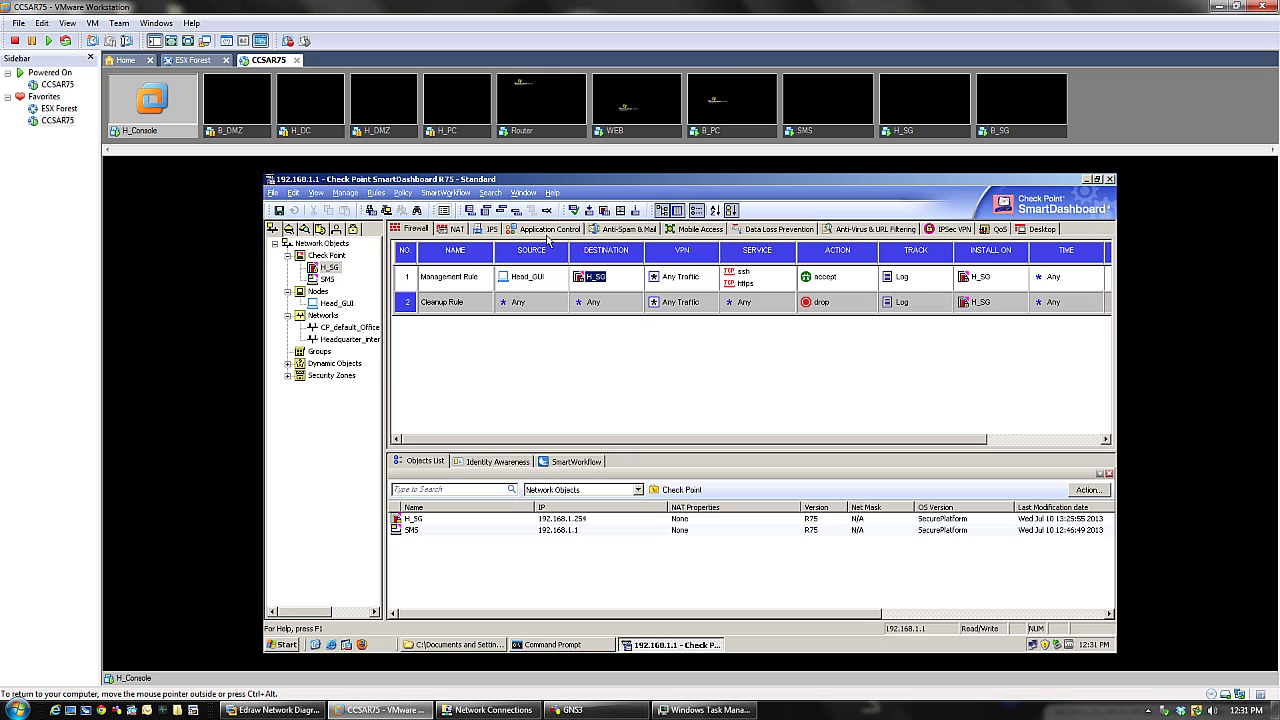
pyautogui.click(622, 284)
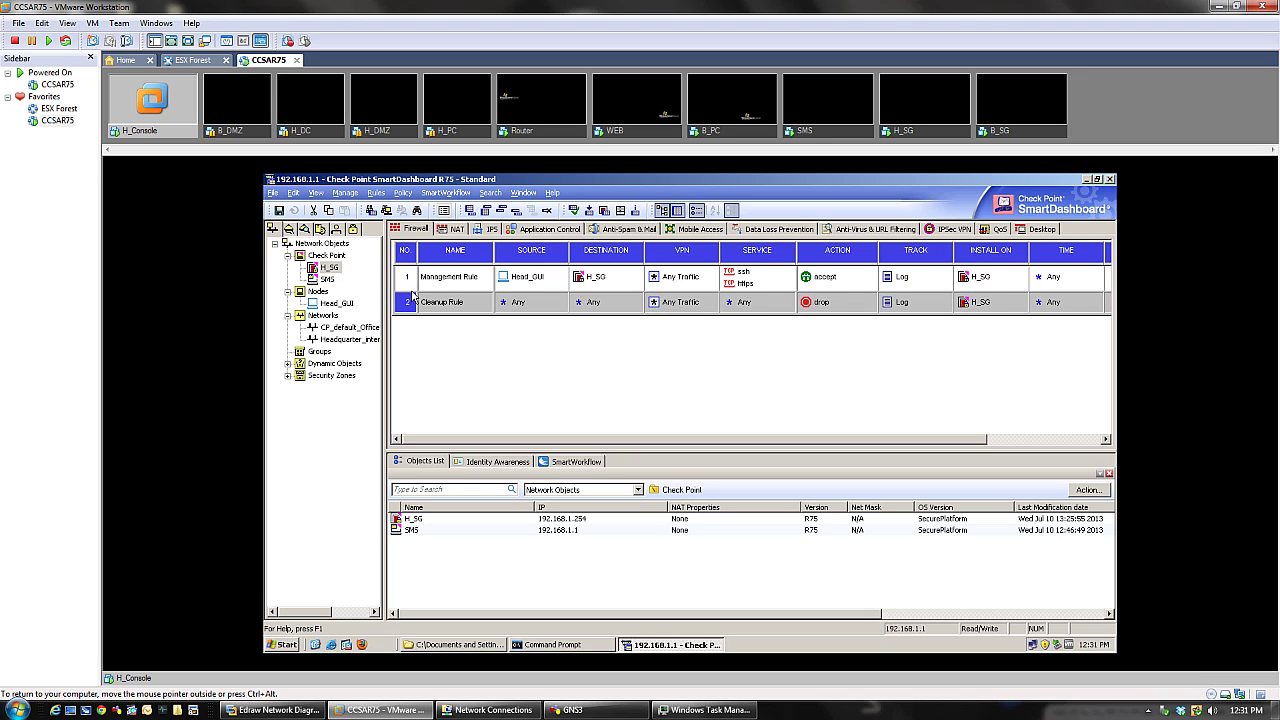
# - Add a new rule and move it between the Management Rule and Cleanup Rule as rule 2
pyautogui.rightClick(404, 303)
pyautogui.moveTo(412, 310)
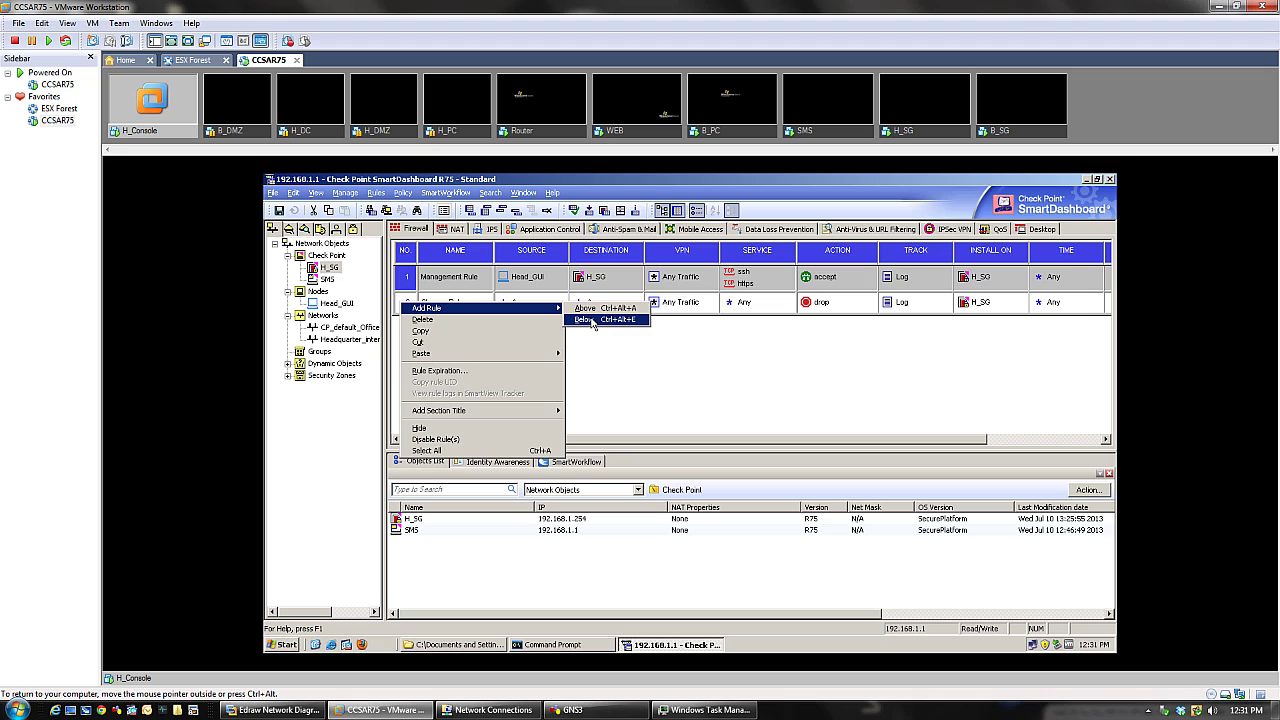
pyautogui.click(592, 320)
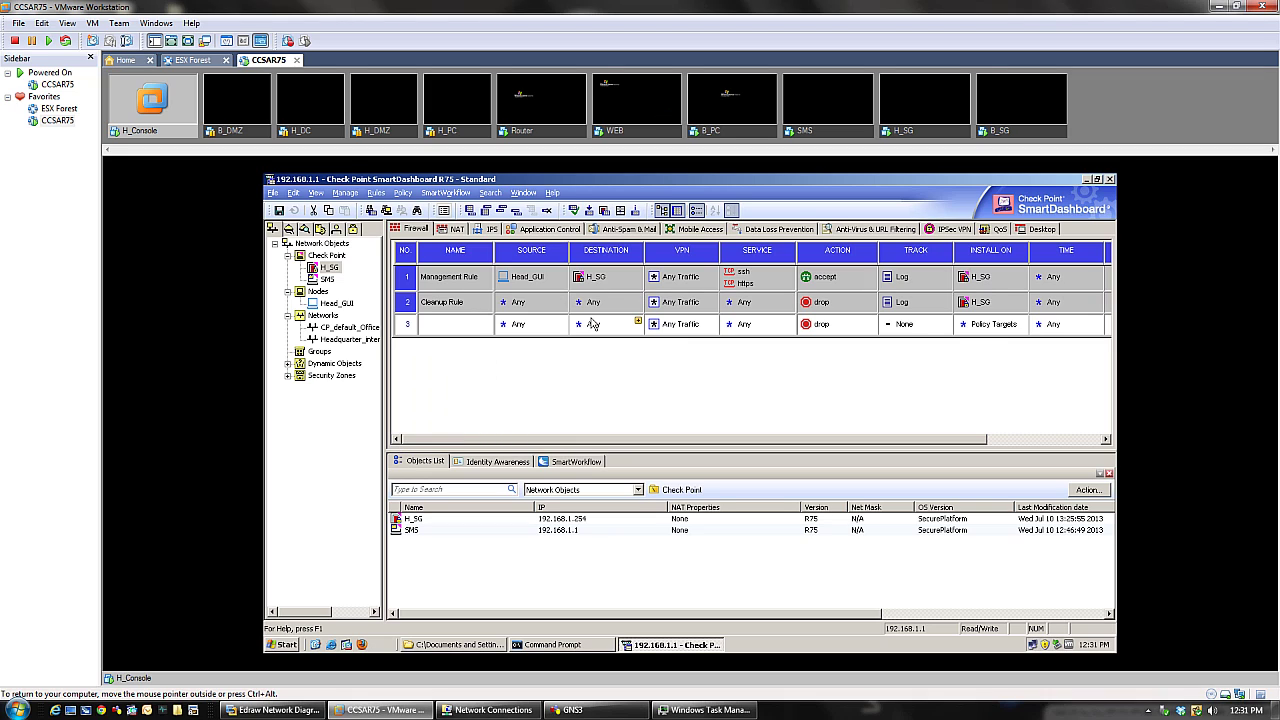
pyautogui.moveTo(408, 306); pyautogui.dragTo(424, 330)
pyautogui.rightClick(419, 329)
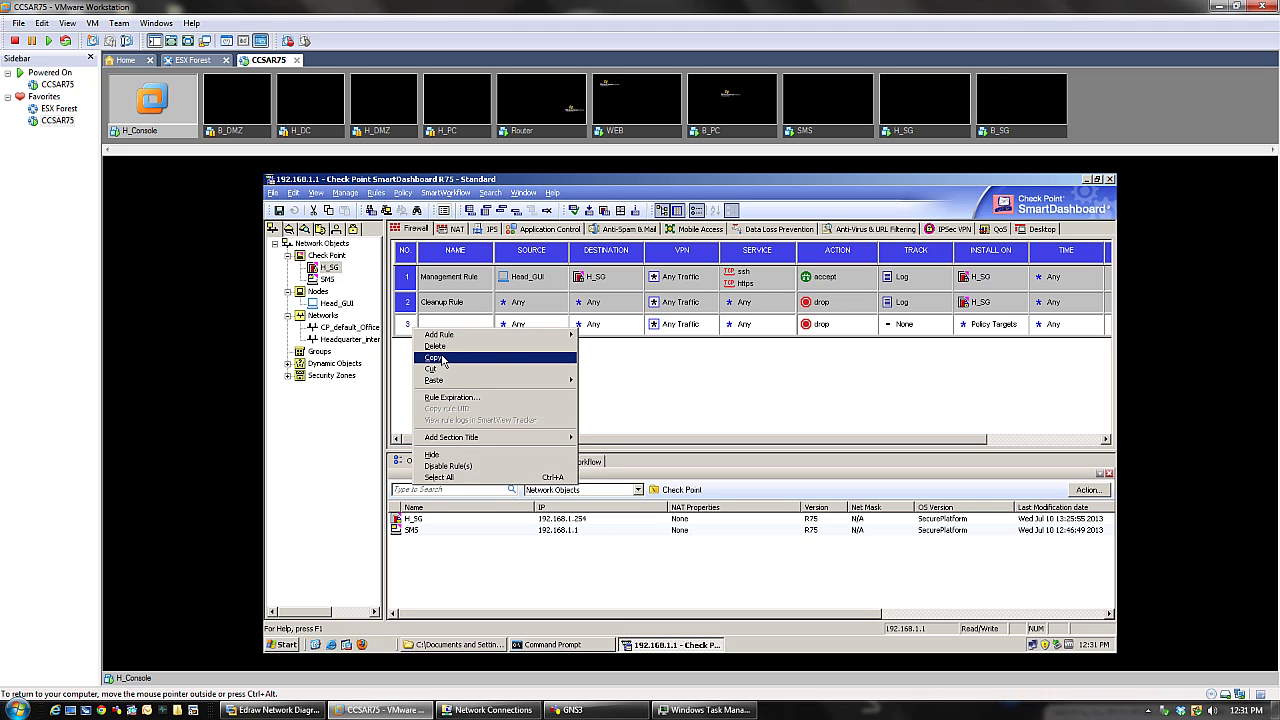
pyautogui.rightClick(408, 300)
pyautogui.moveTo(422, 341)
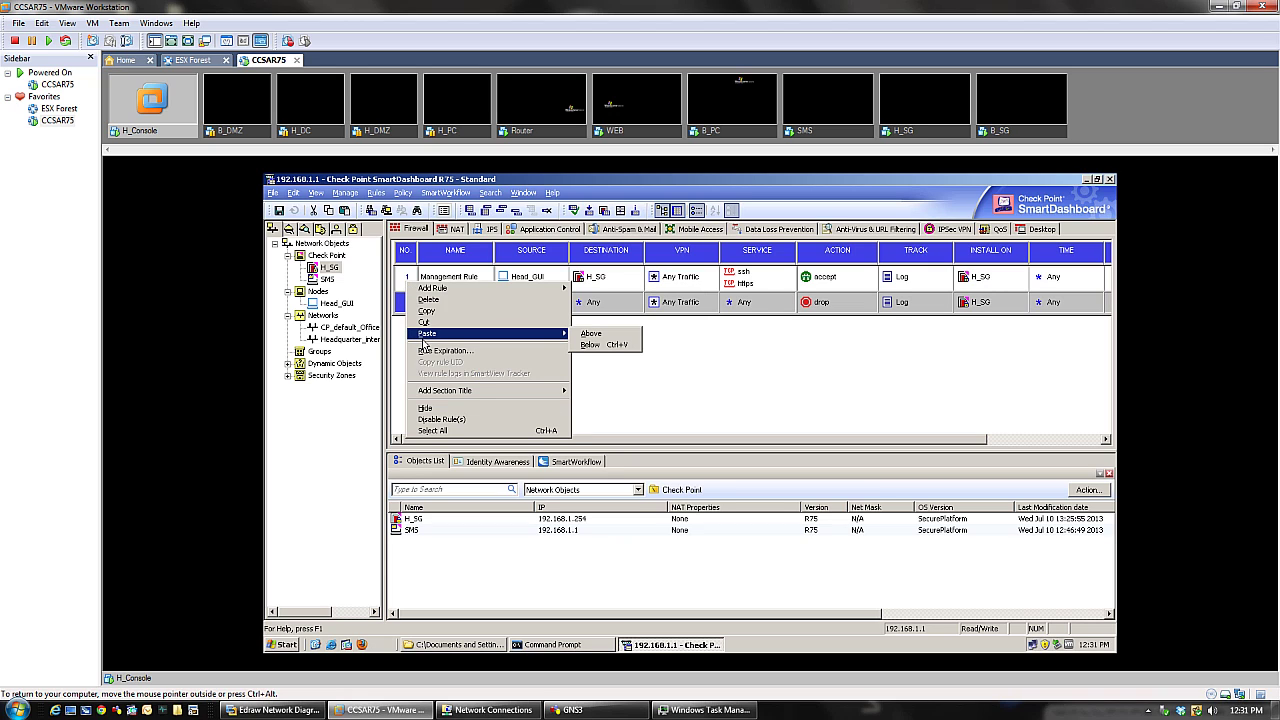
pyautogui.click(591, 345)
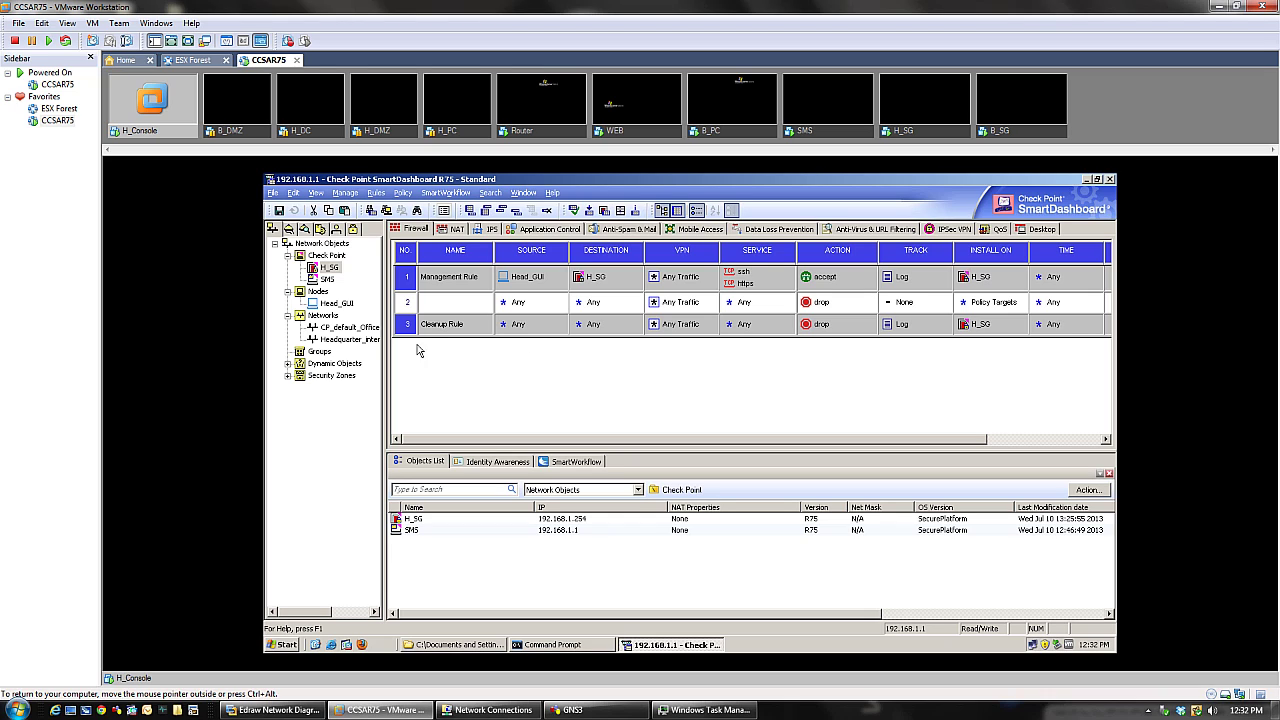
pyautogui.rightClick(409, 327)
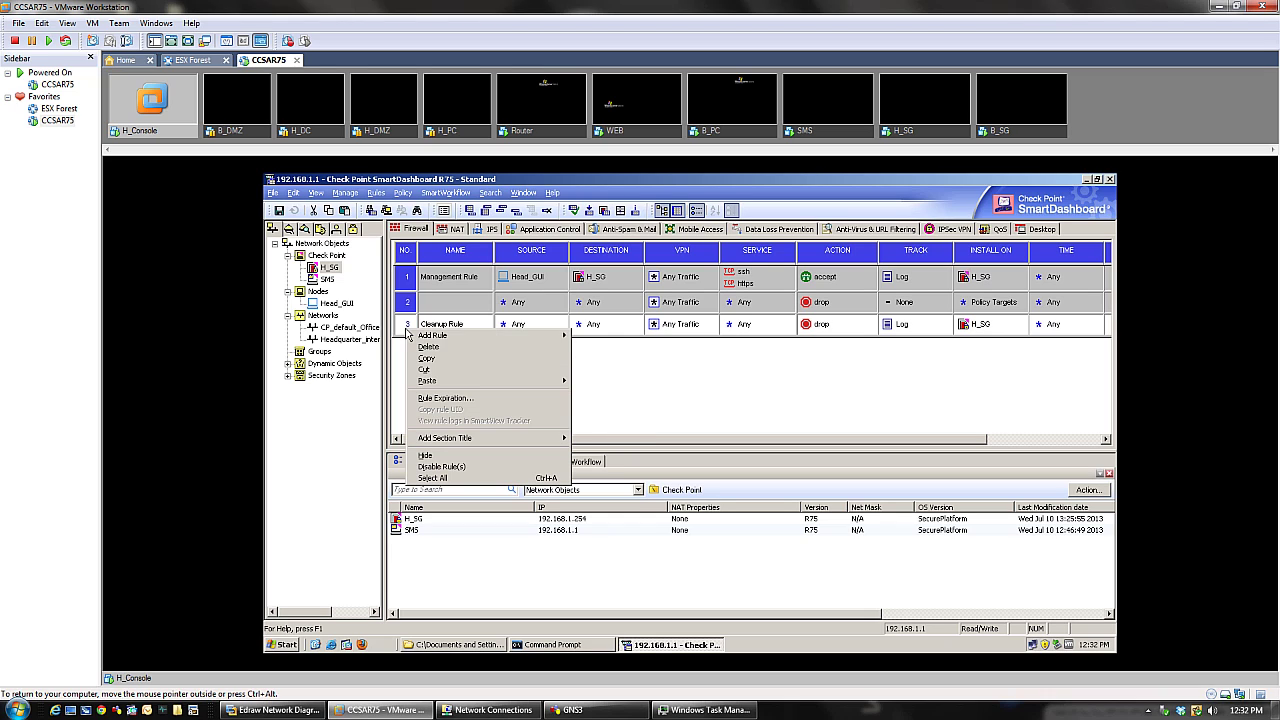
pyautogui.click(727, 400)
# - Rename rule 2 to 'Stealth Rule' through its Name cell's Edit option
pyautogui.rightClick(452, 305)
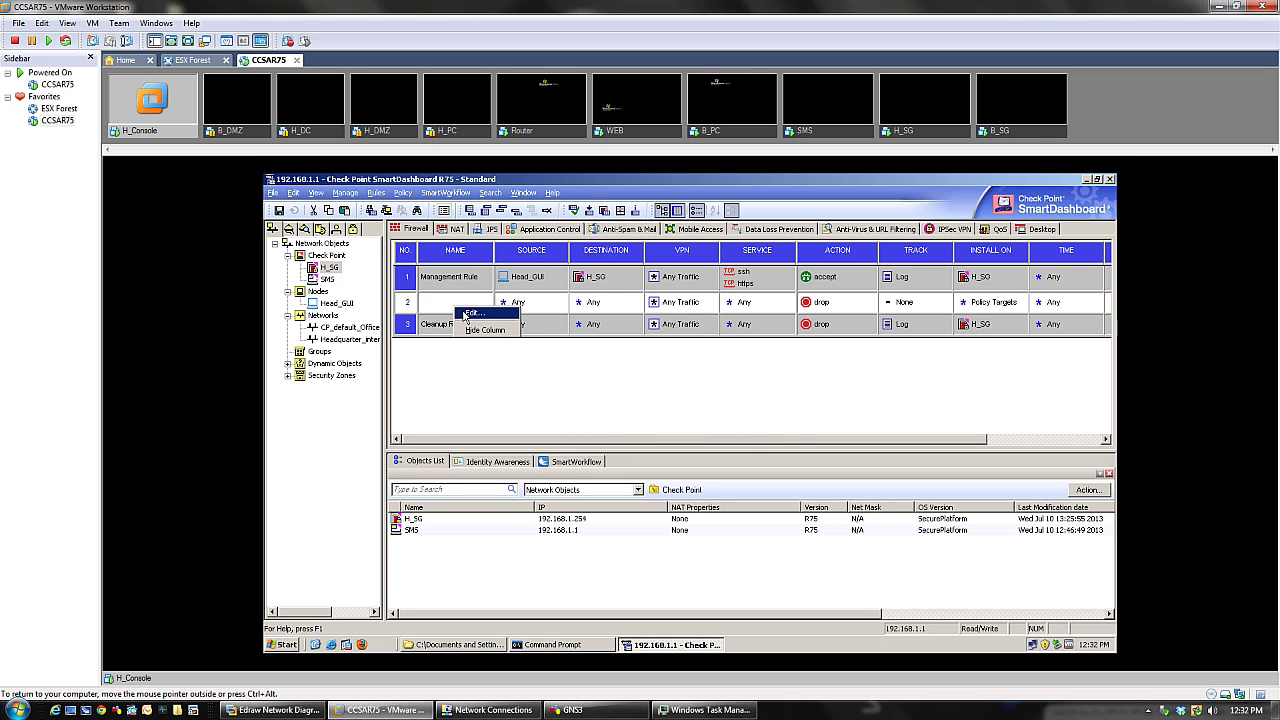
pyautogui.click(463, 315)
pyautogui.write('Stealth Rule')
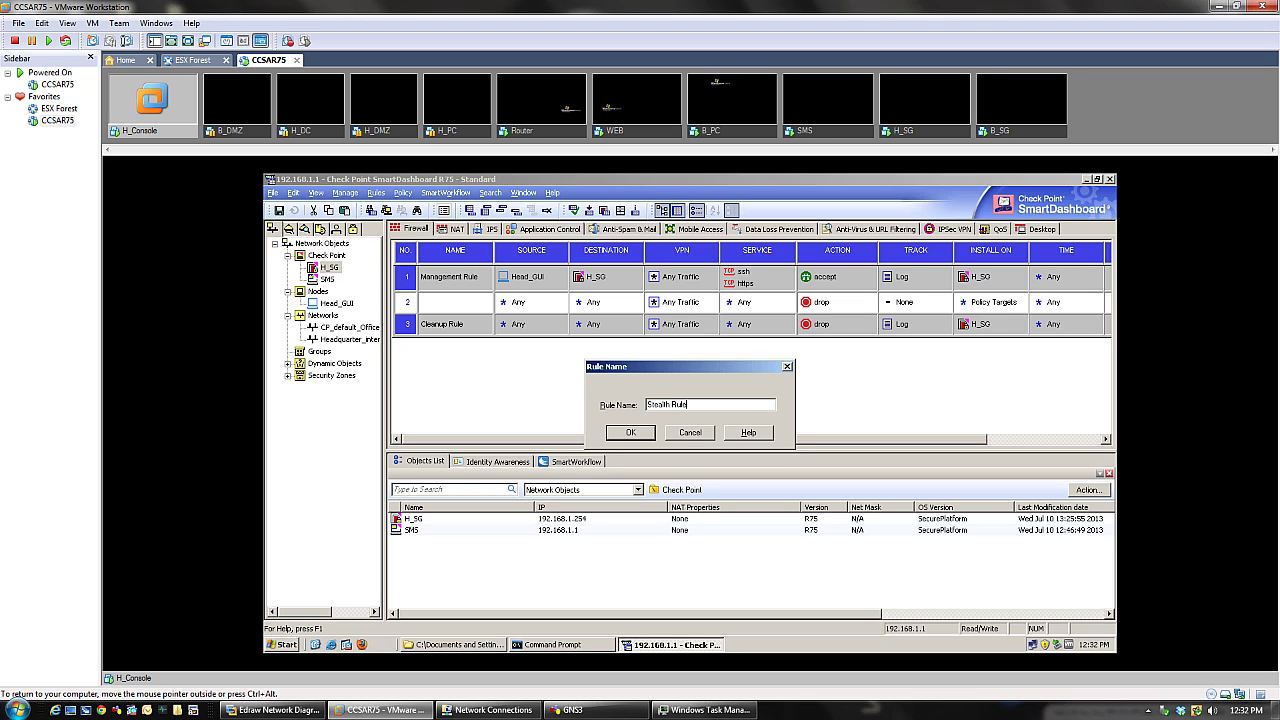
pyautogui.press('Return')
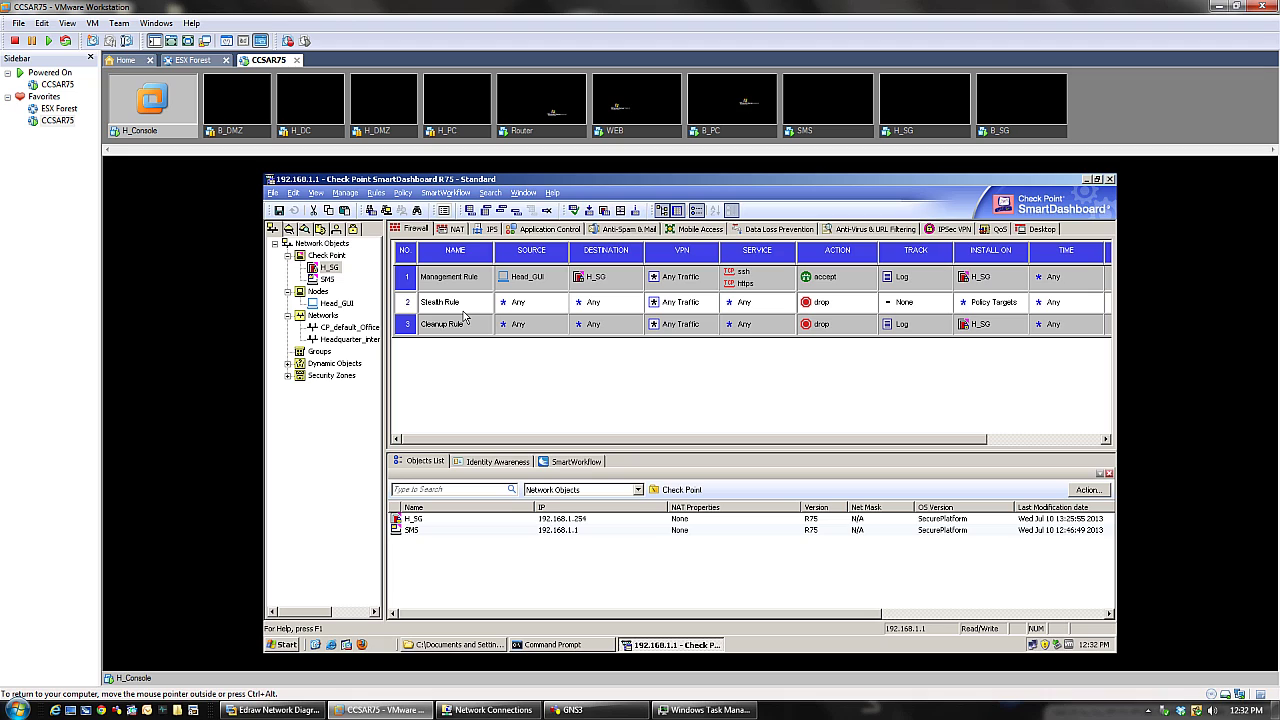
# - Set H_SG as the Stealth Rule's destination
pyautogui.click(440, 326)
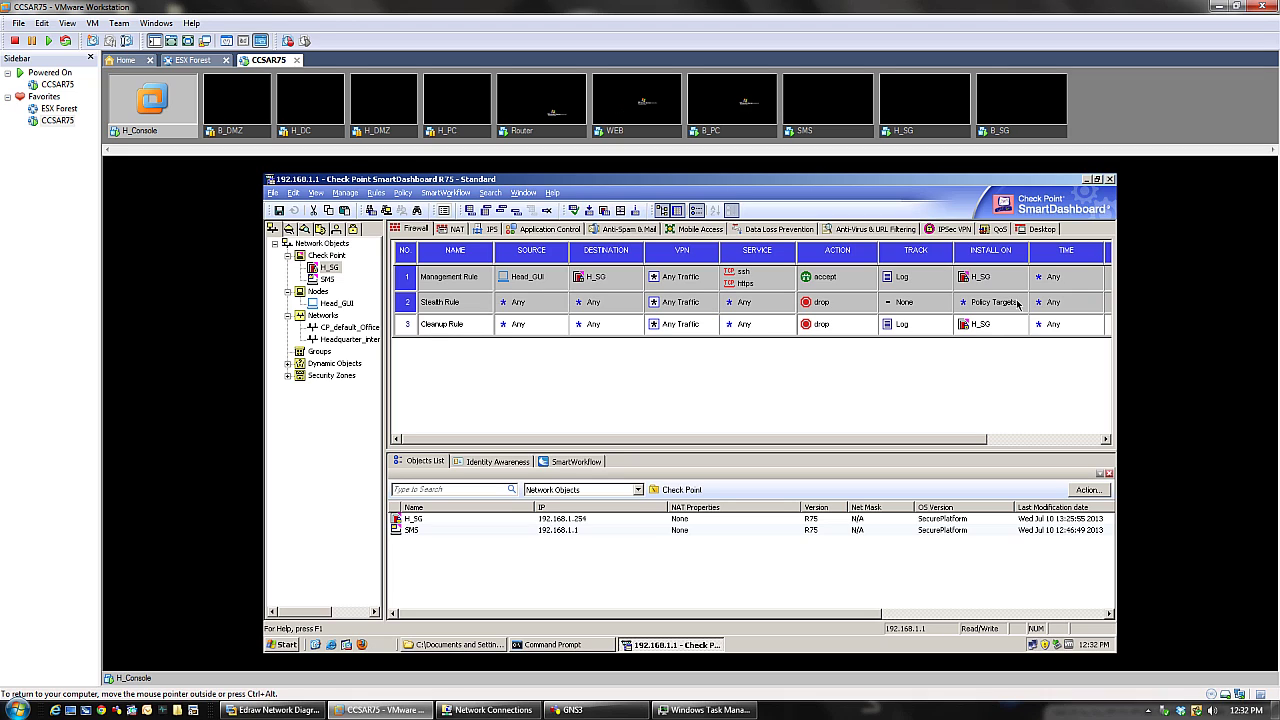
pyautogui.click(445, 324)
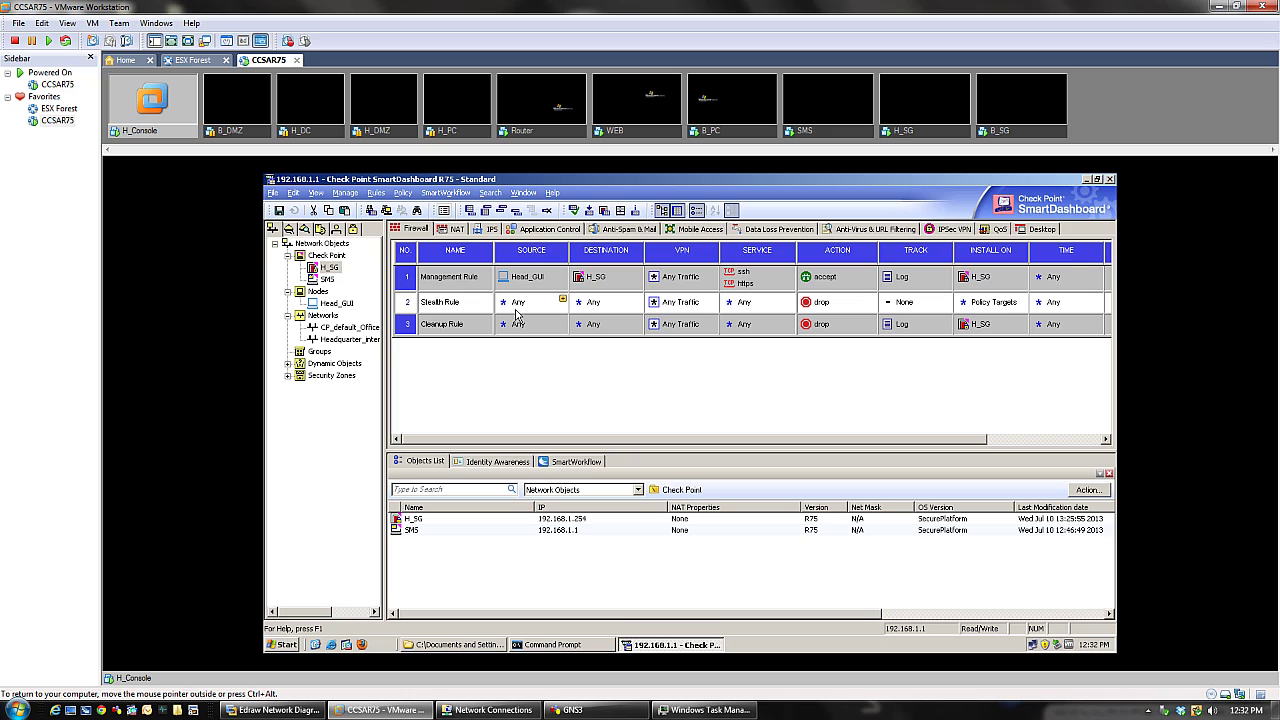
pyautogui.click(328, 279)
pyautogui.moveTo(597, 300); pyautogui.dragTo(608, 304)
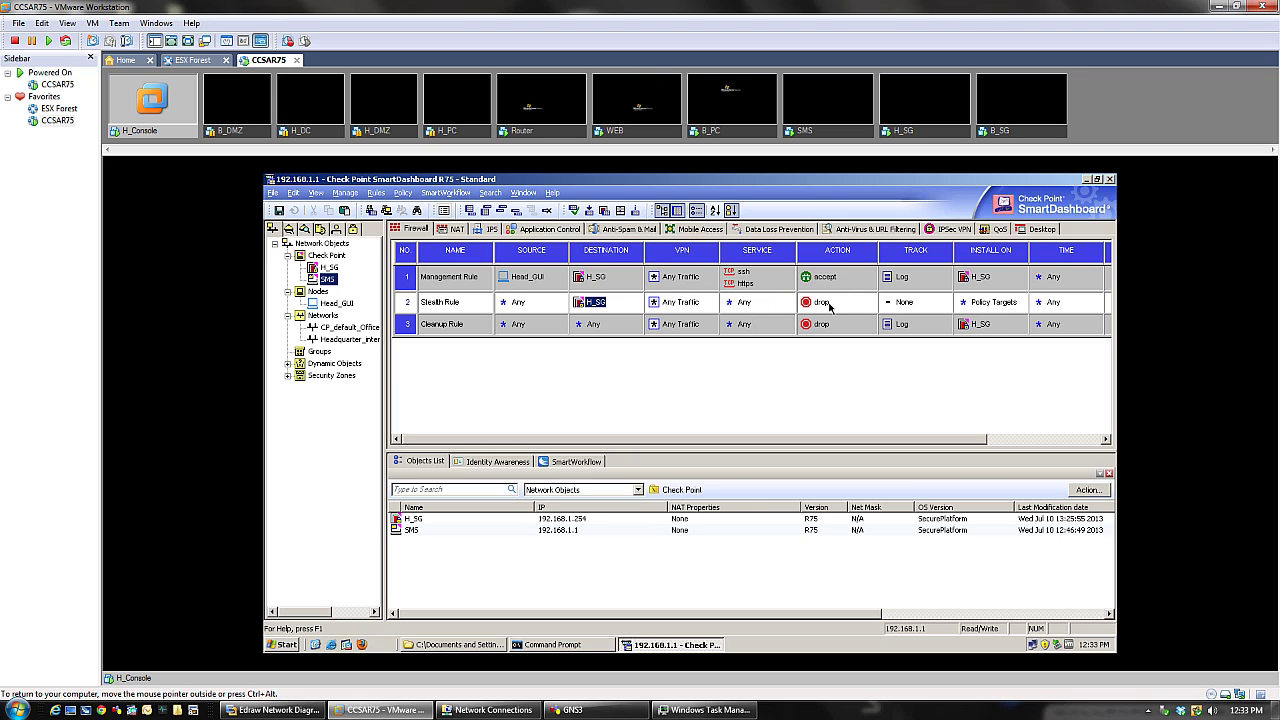
# - Change the Stealth Rule's tracking from None to Log
pyautogui.click(915, 303)
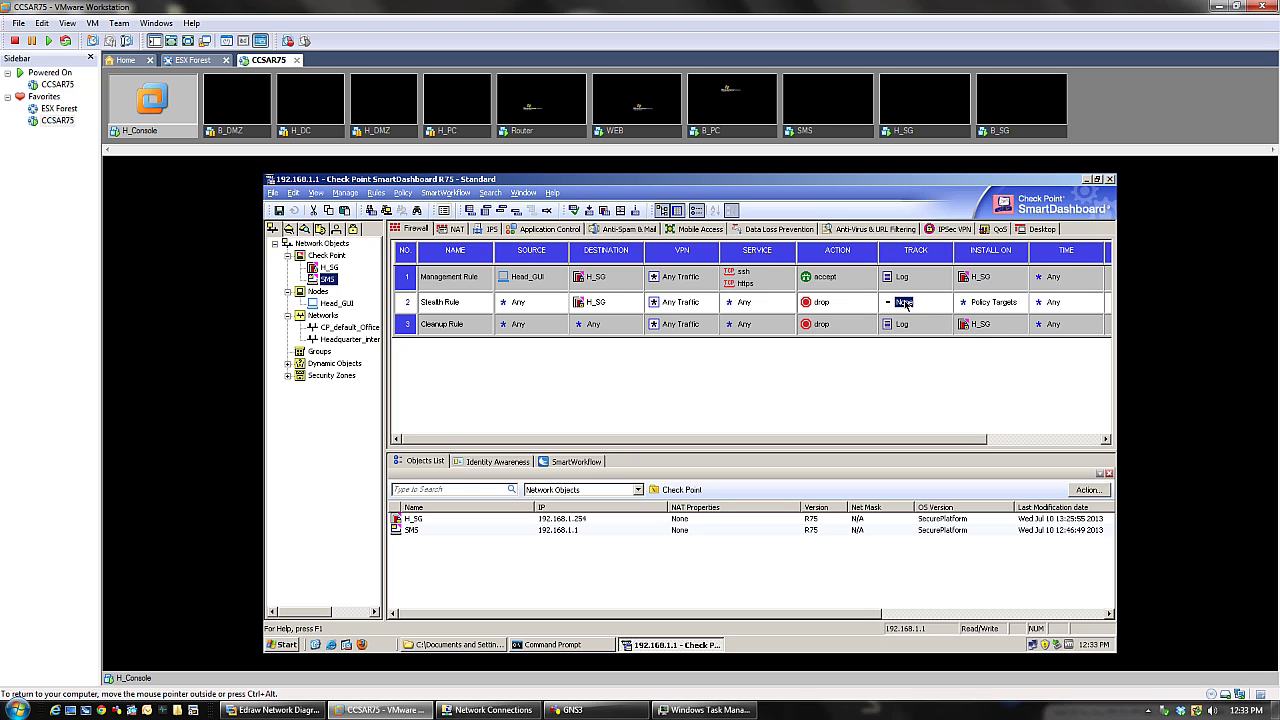
pyautogui.click(906, 304)
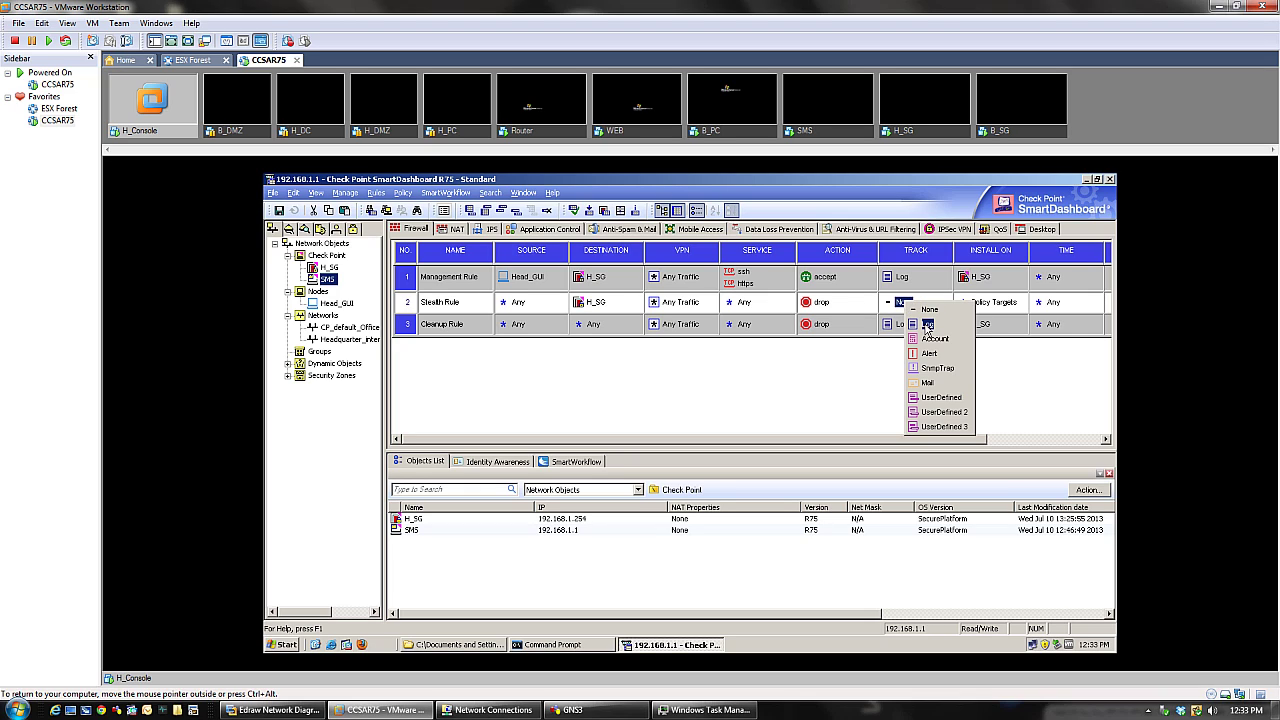
pyautogui.click(927, 325)
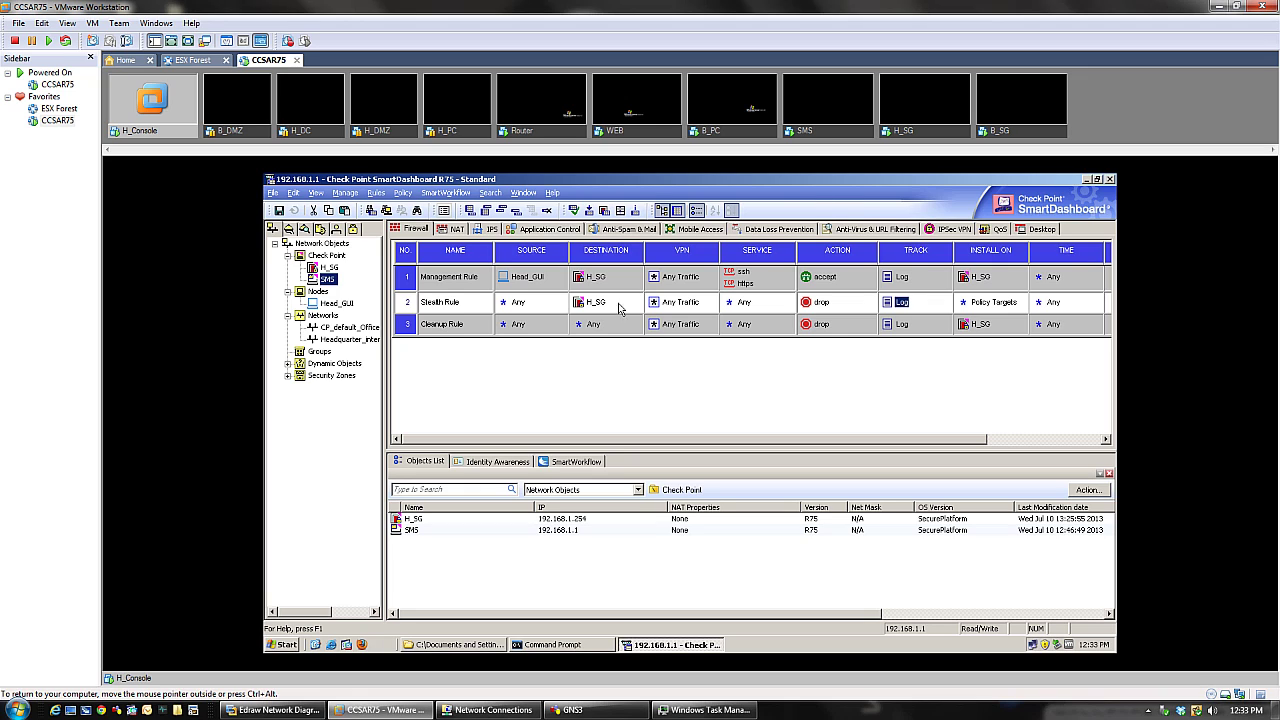
# - Insert a new rule above the Cleanup Rule and name it Internal_Network
pyautogui.rightClick(405, 323)
pyautogui.moveTo(528, 333)
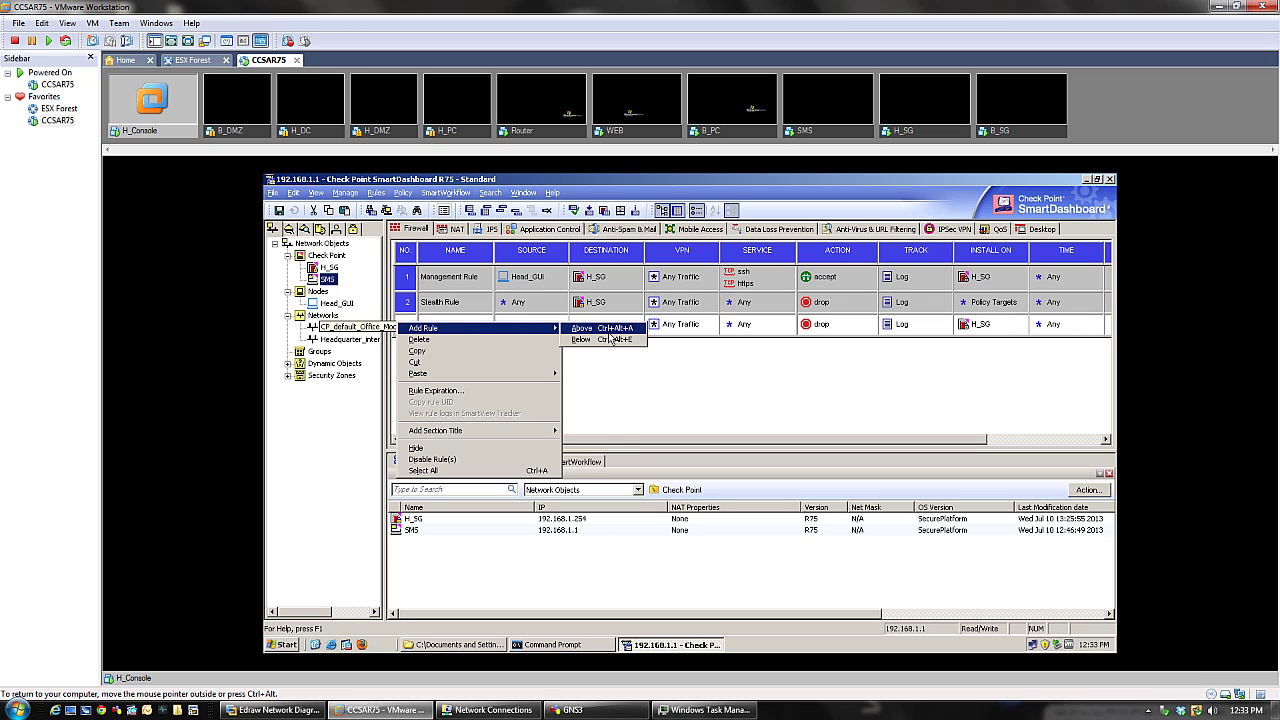
pyautogui.click(584, 329)
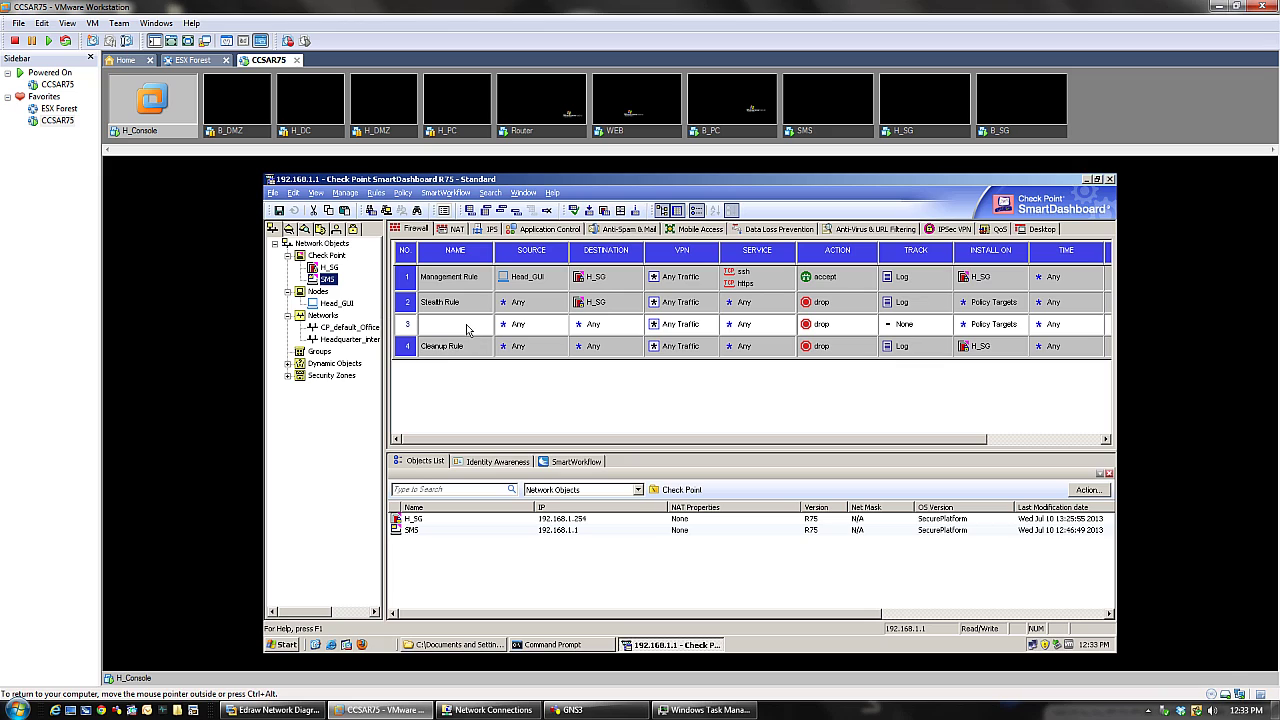
pyautogui.rightClick(467, 325)
pyautogui.click(484, 331)
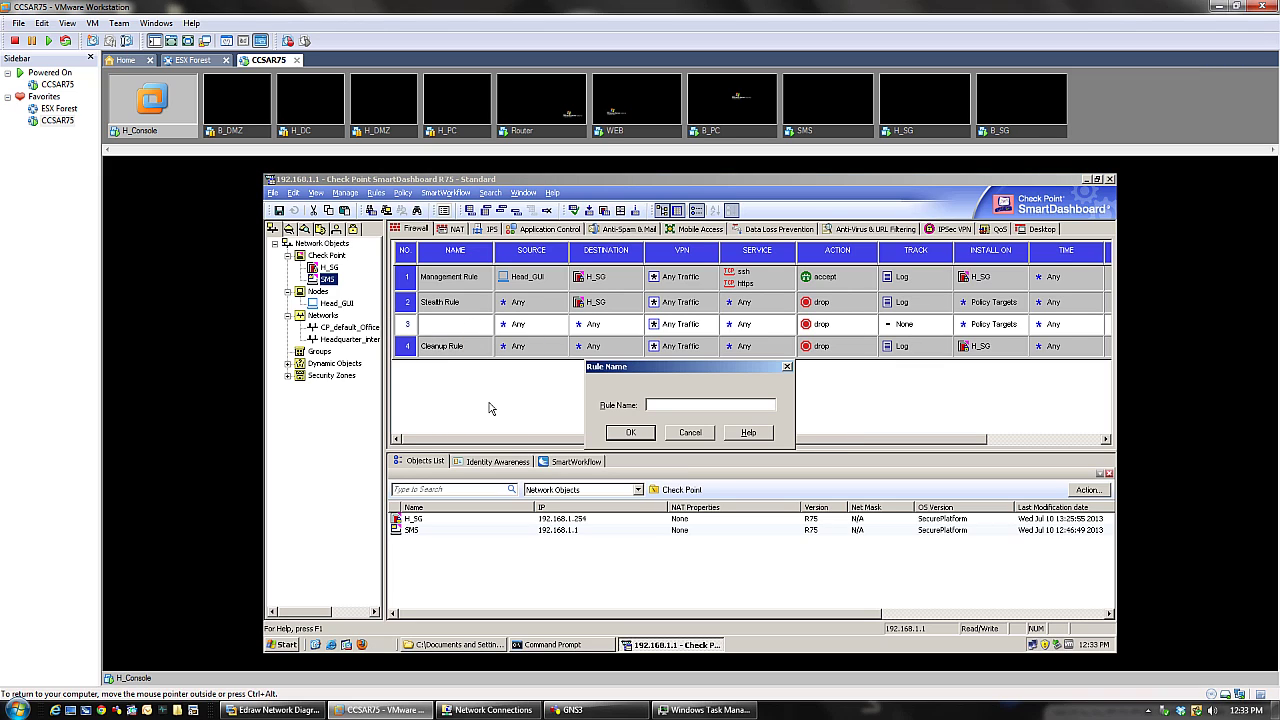
pyautogui.write('Internal Network')
pyautogui.press('Left')
pyautogui.press('Left')
pyautogui.press('Left')
pyautogui.press('Left')
pyautogui.press('Left')
pyautogui.press('Left')
pyautogui.press('Left')
pyautogui.press('BackSpace')
pyautogui.write('_')
pyautogui.click(631, 433)
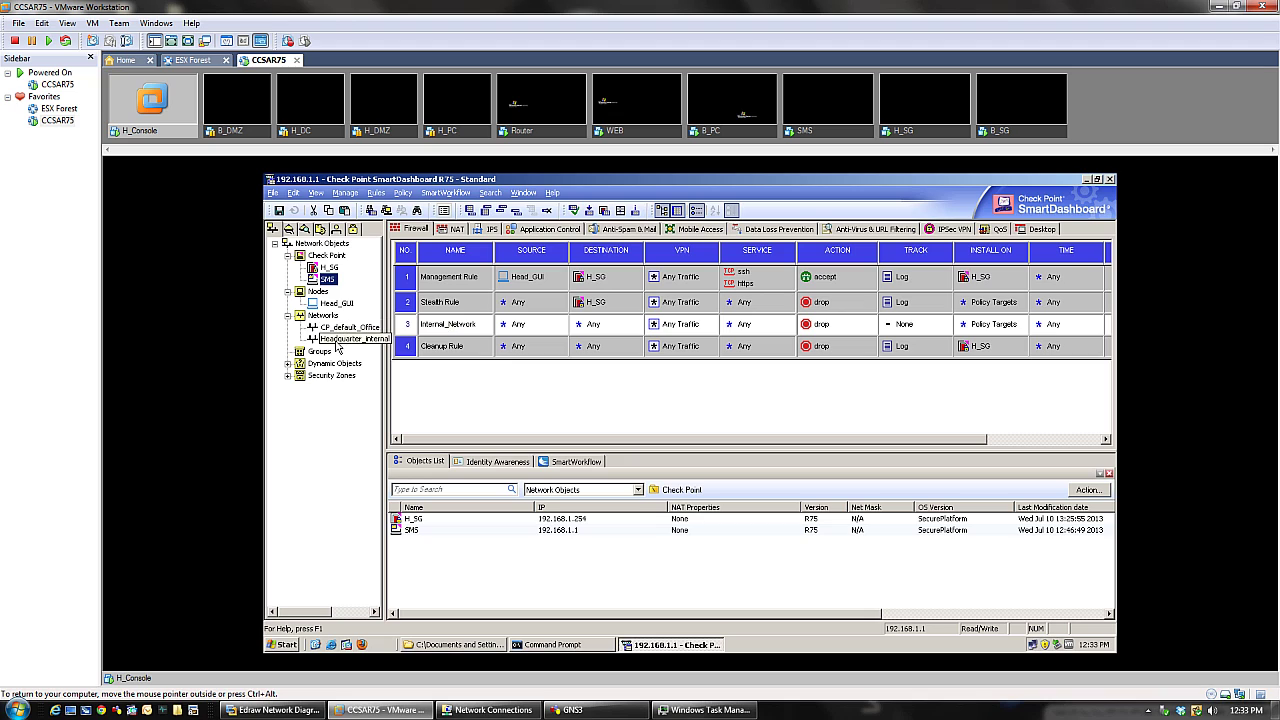
# - Give the new rule source Headquarter_internal, action accept and tracking Log
pyautogui.moveTo(337, 340); pyautogui.dragTo(524, 330)
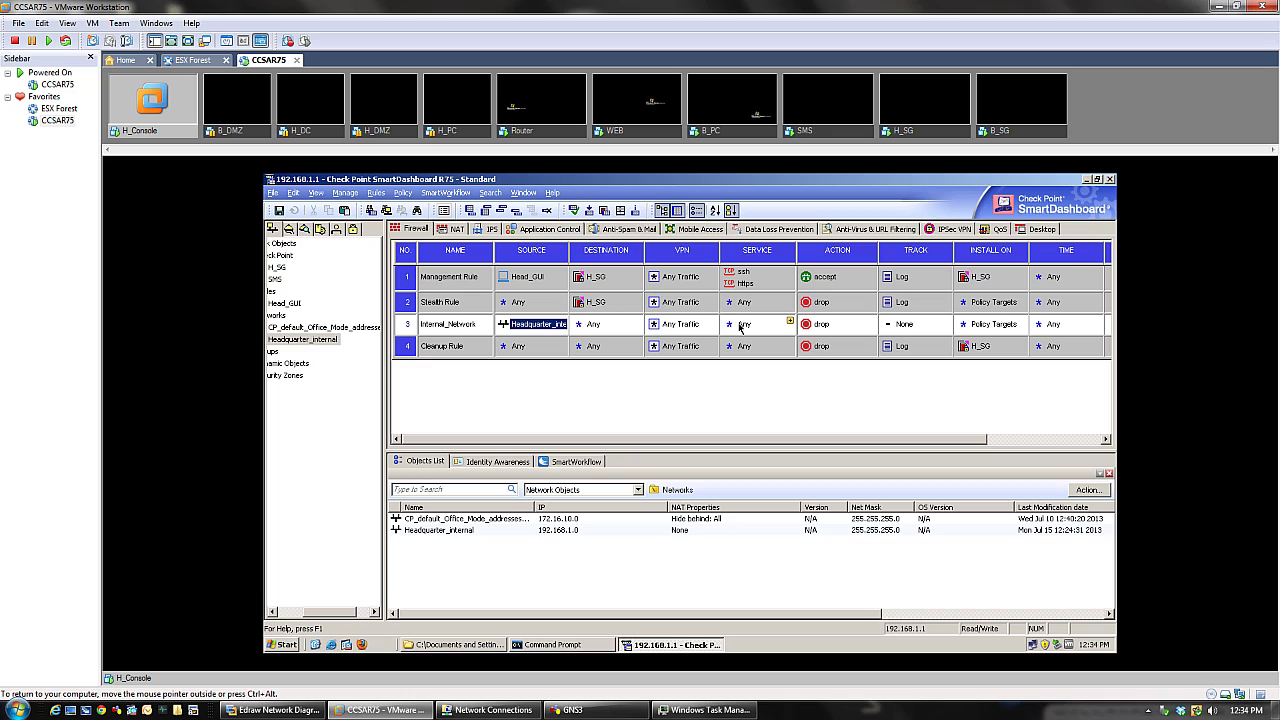
pyautogui.click(810, 328)
pyautogui.rightClick(810, 328)
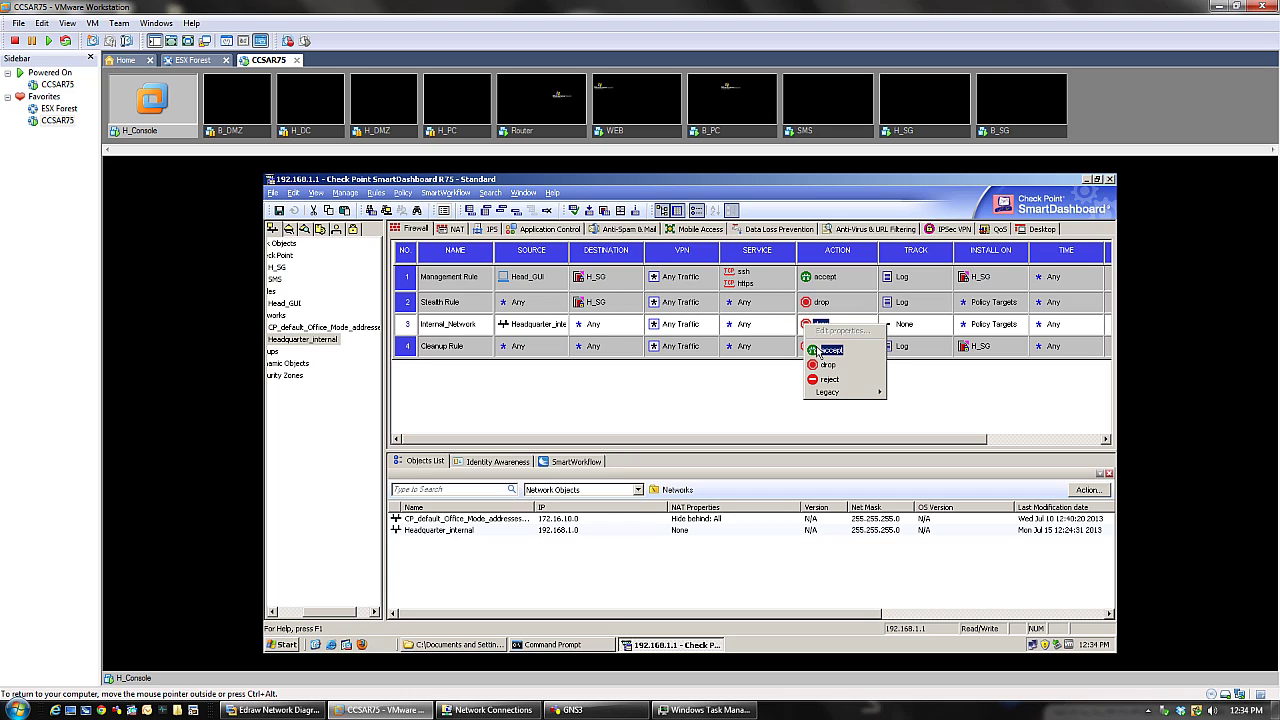
pyautogui.click(826, 350)
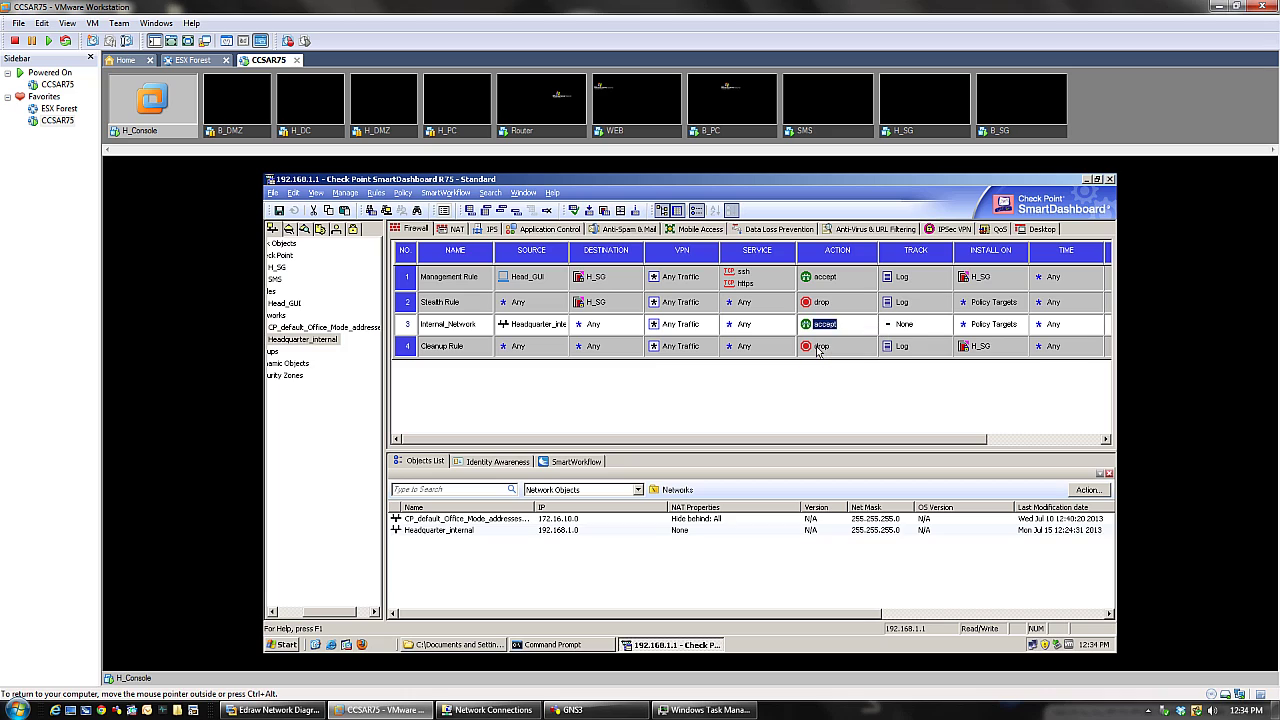
pyautogui.click(905, 327)
pyautogui.rightClick(905, 327)
pyautogui.click(925, 345)
# - Review the new rule's install target options, leaving Policy Targets unchanged
pyautogui.rightClick(978, 327)
pyautogui.moveTo(1000, 330)
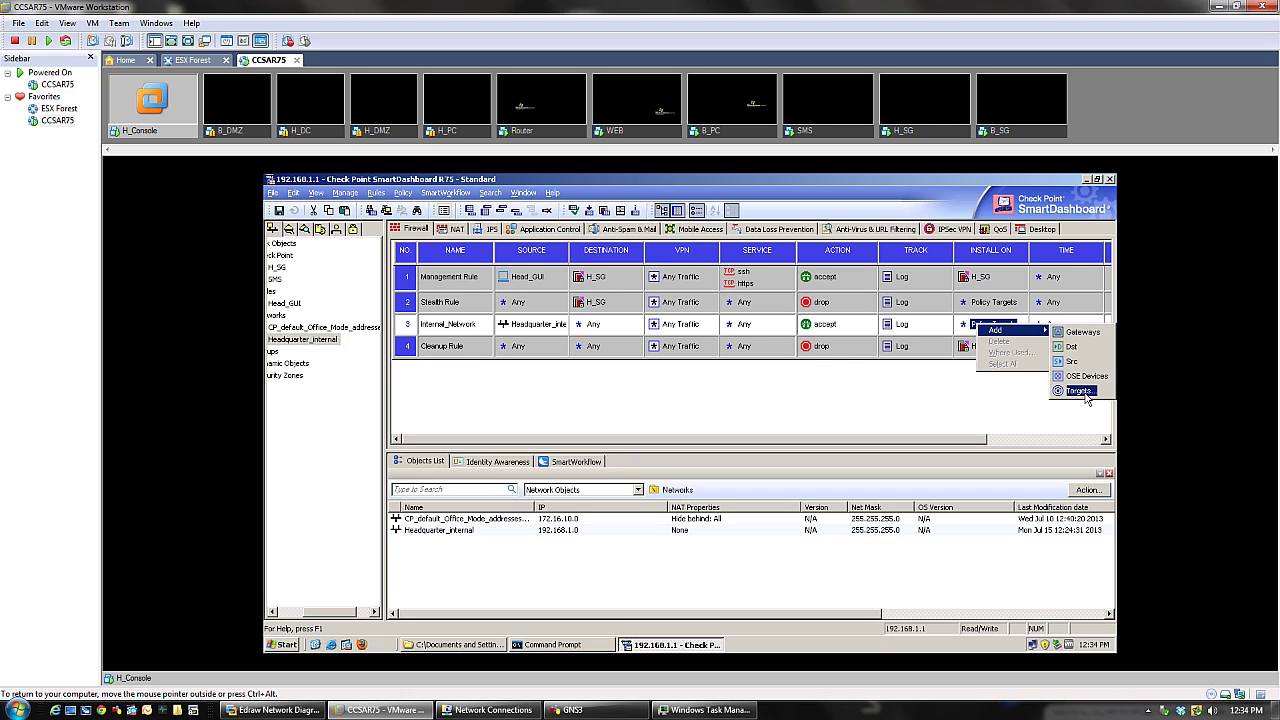
pyautogui.click(1015, 427)
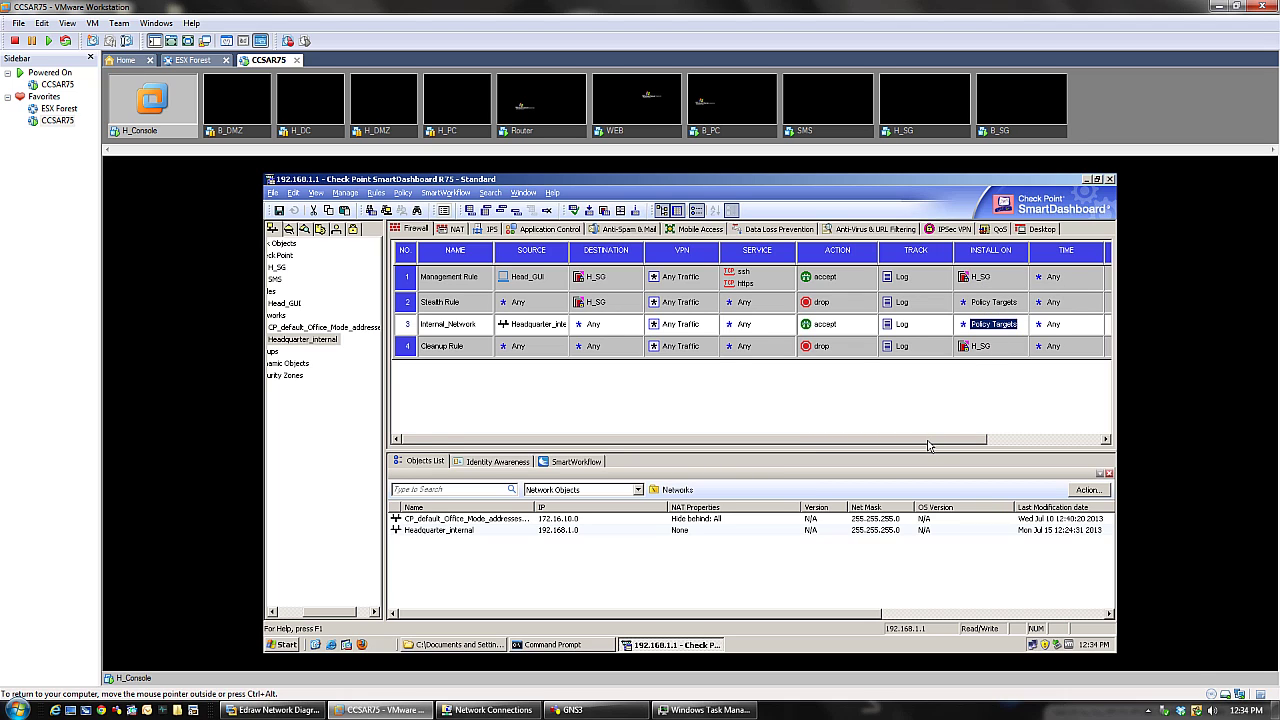
pyautogui.click(424, 284)
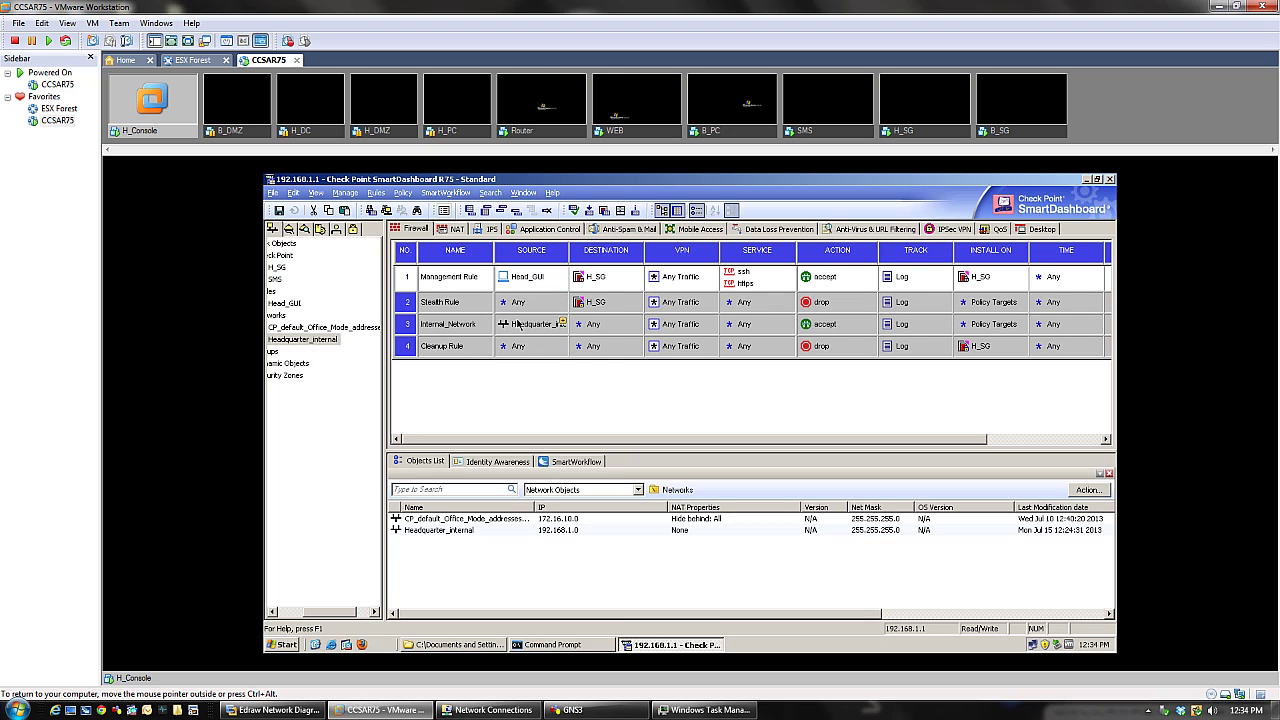
pyautogui.doubleClick(519, 323)
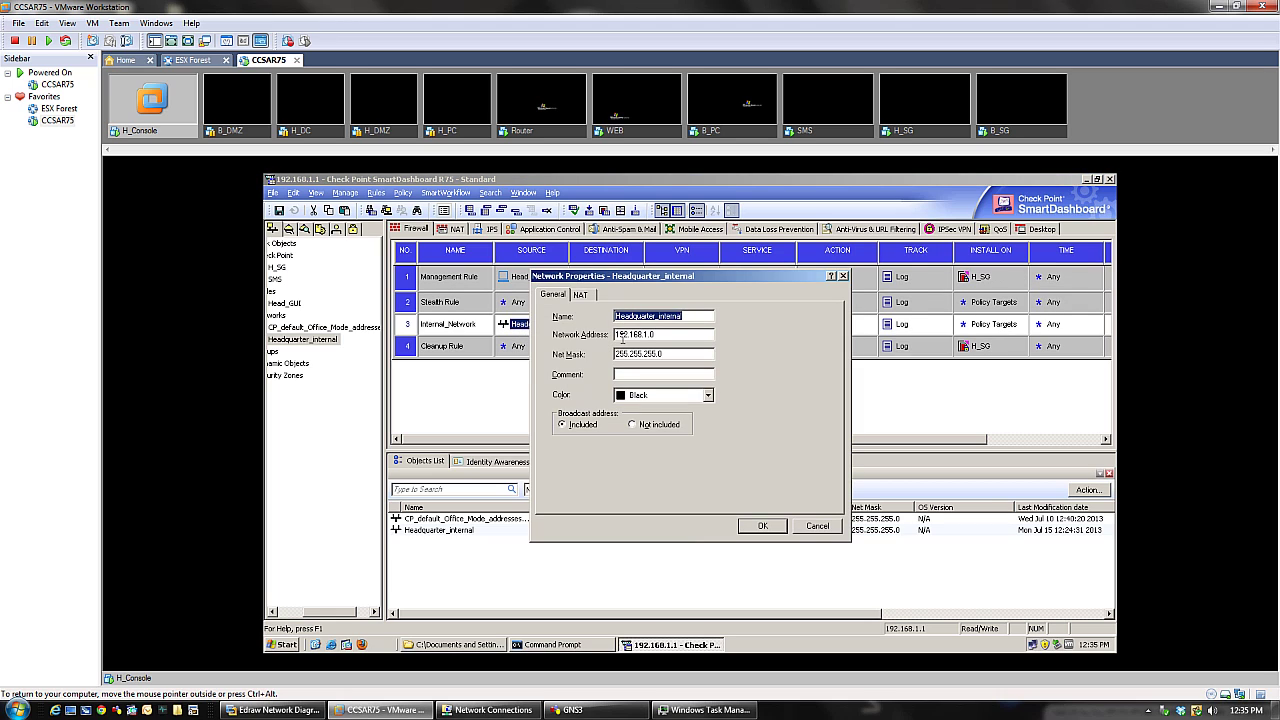
pyautogui.click(814, 526)
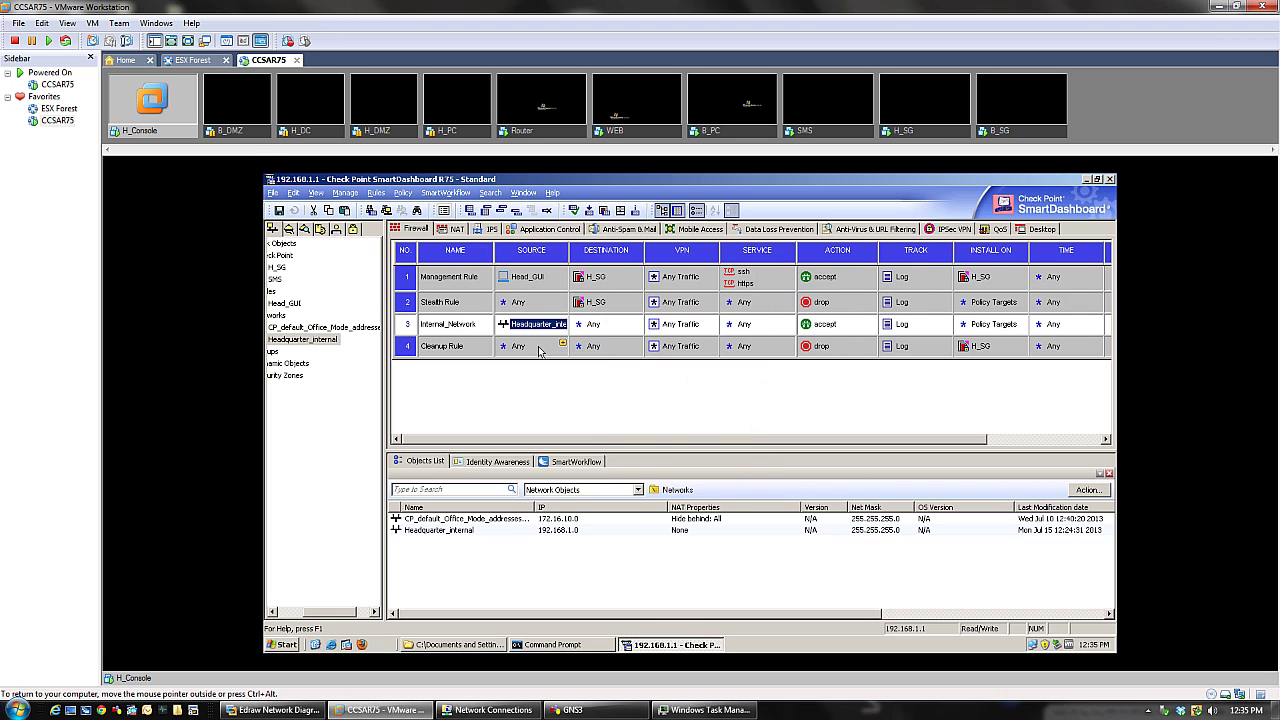
pyautogui.doubleClick(538, 328)
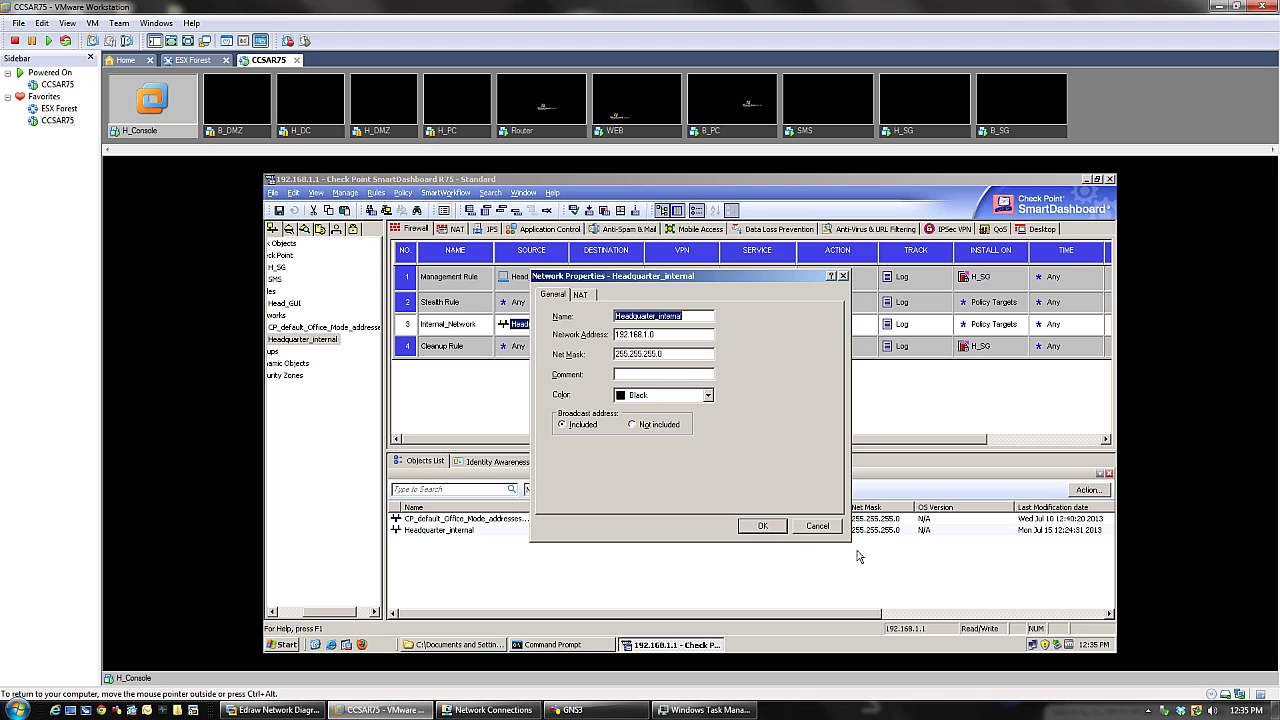
pyautogui.click(816, 528)
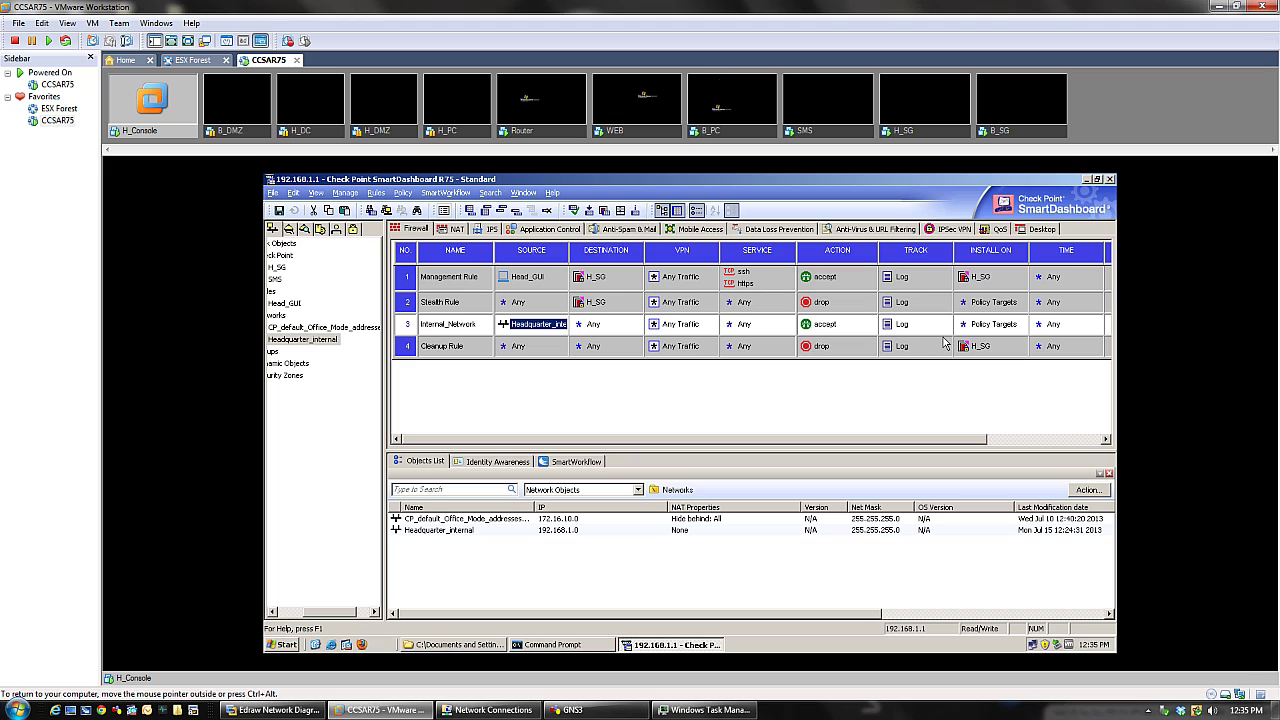
pyautogui.moveTo(935, 444); pyautogui.dragTo(868, 436)
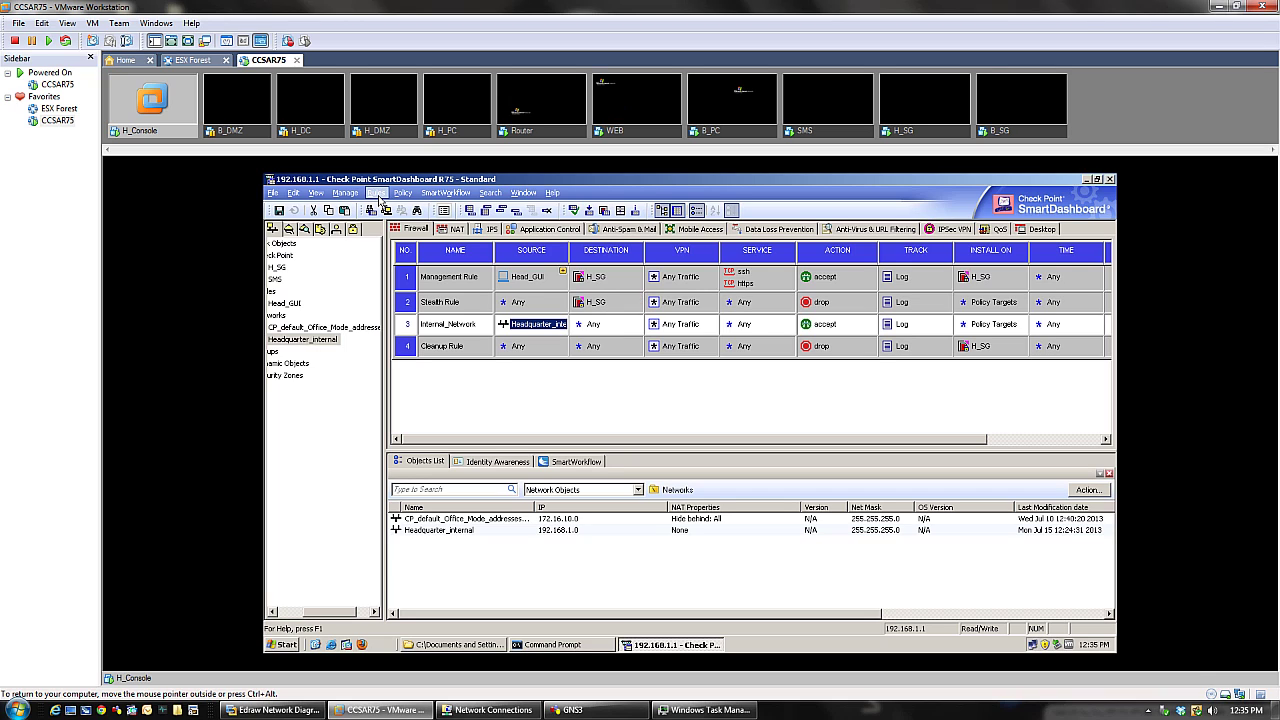
pyautogui.click(403, 193)
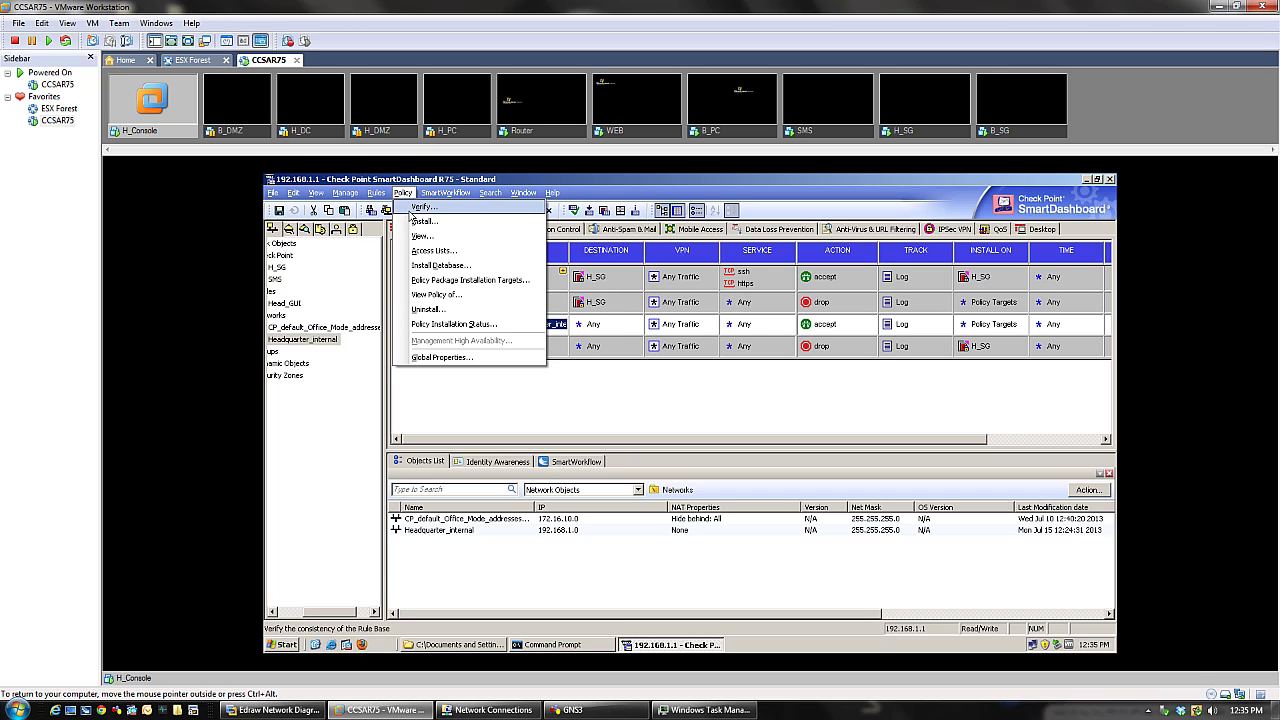
pyautogui.click(450, 358)
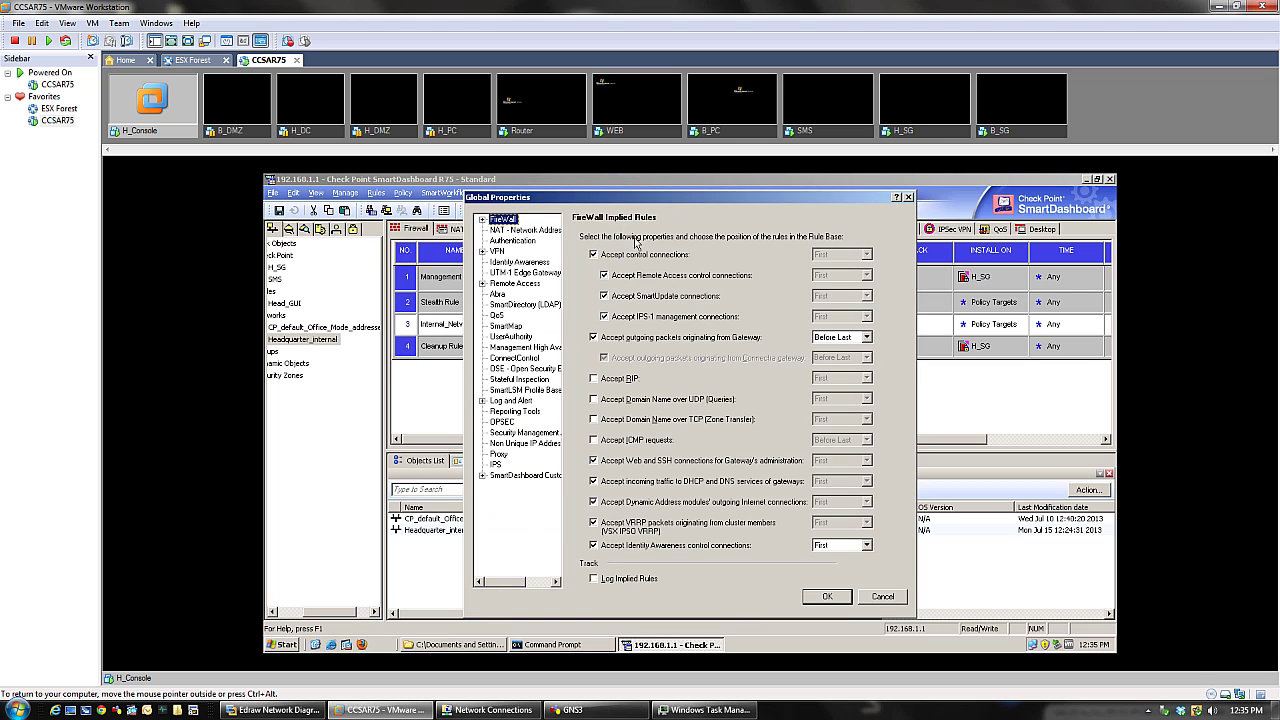
pyautogui.moveTo(618, 200)
pyautogui.mouseDown()
pyautogui.moveTo(598, 177)
pyautogui.moveTo(618, 185)
pyautogui.mouseUp()
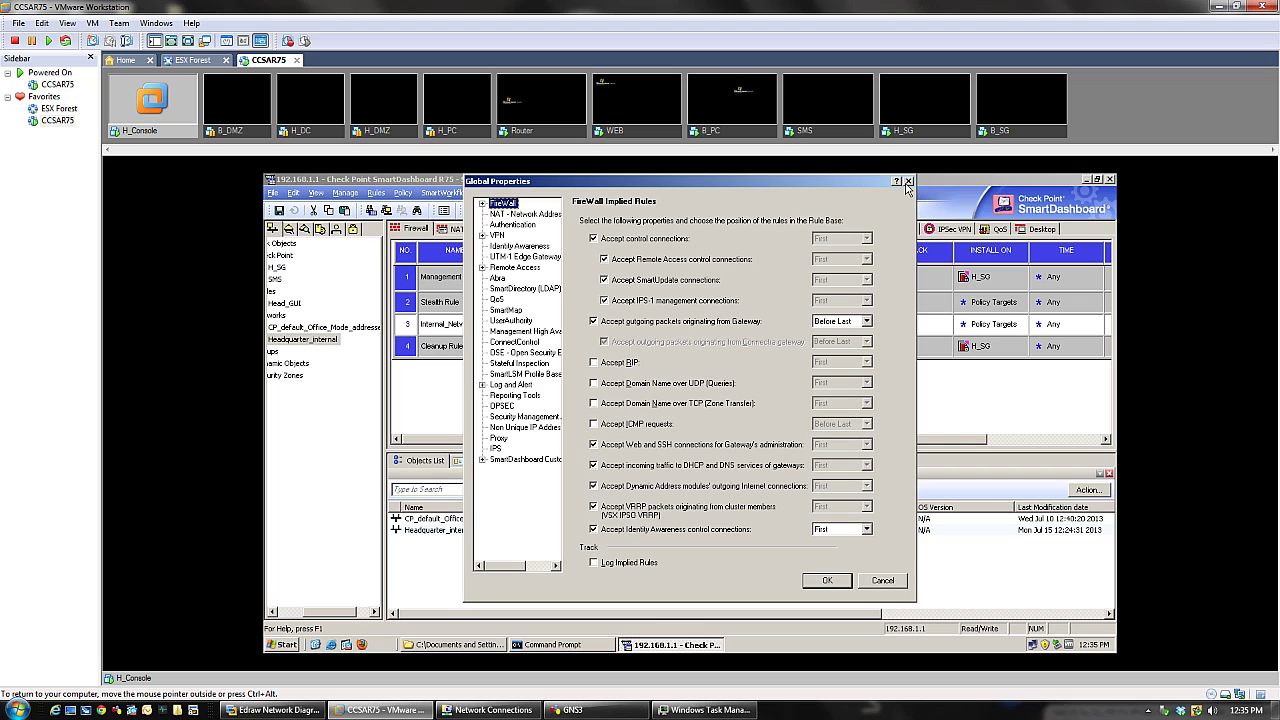
pyautogui.click(906, 184)
pyautogui.click(316, 193)
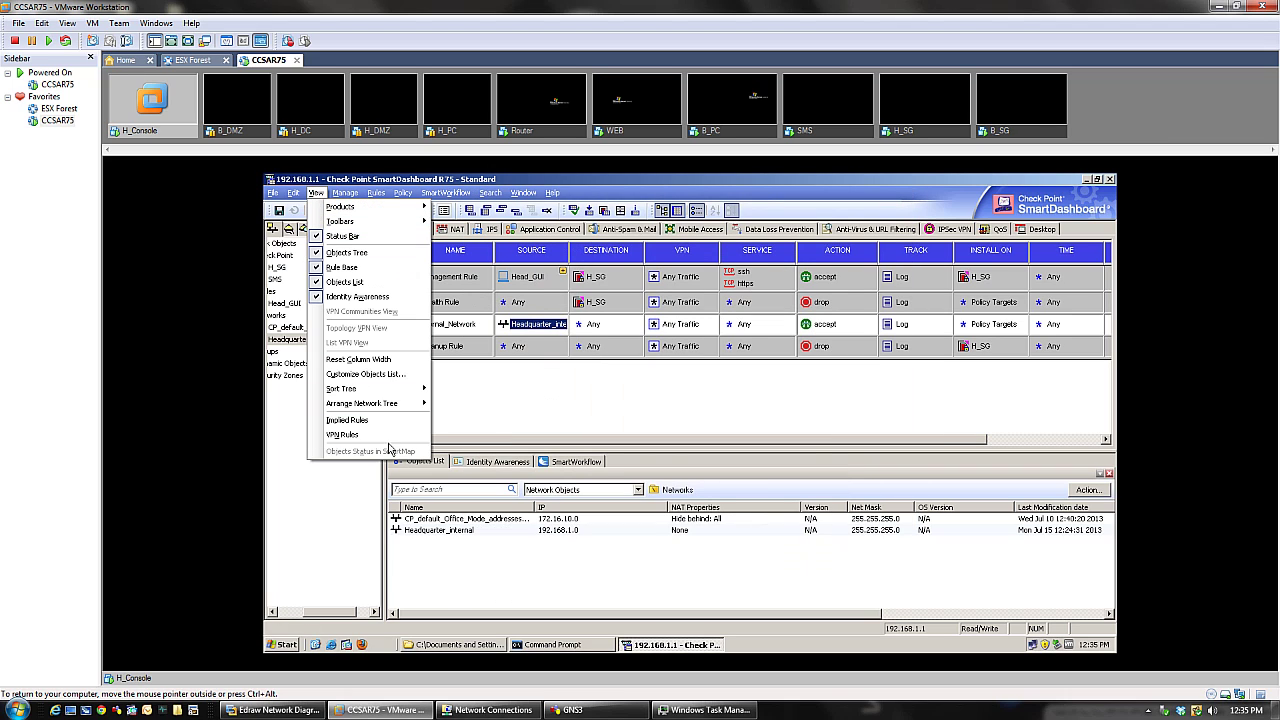
pyautogui.click(390, 424)
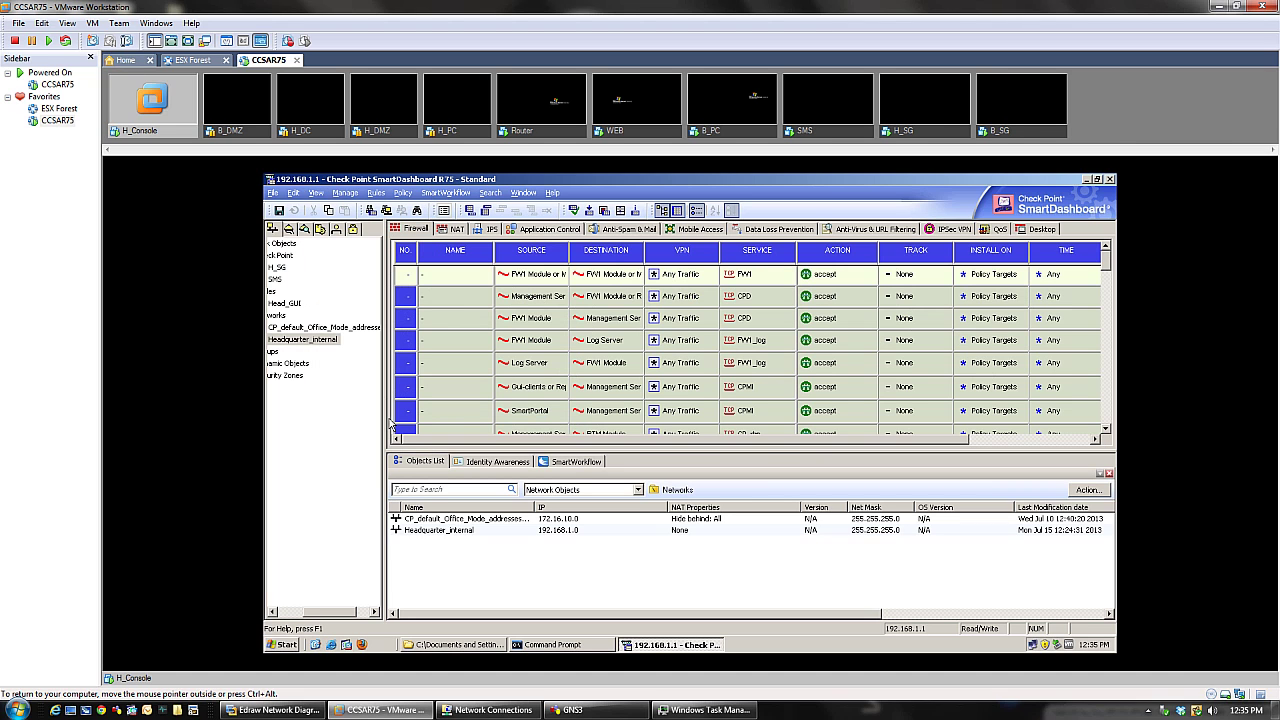
pyautogui.moveTo(1108, 264)
pyautogui.mouseDown()
pyautogui.moveTo(1112, 406)
pyautogui.moveTo(1110, 260)
pyautogui.mouseUp()
pyautogui.click(316, 192)
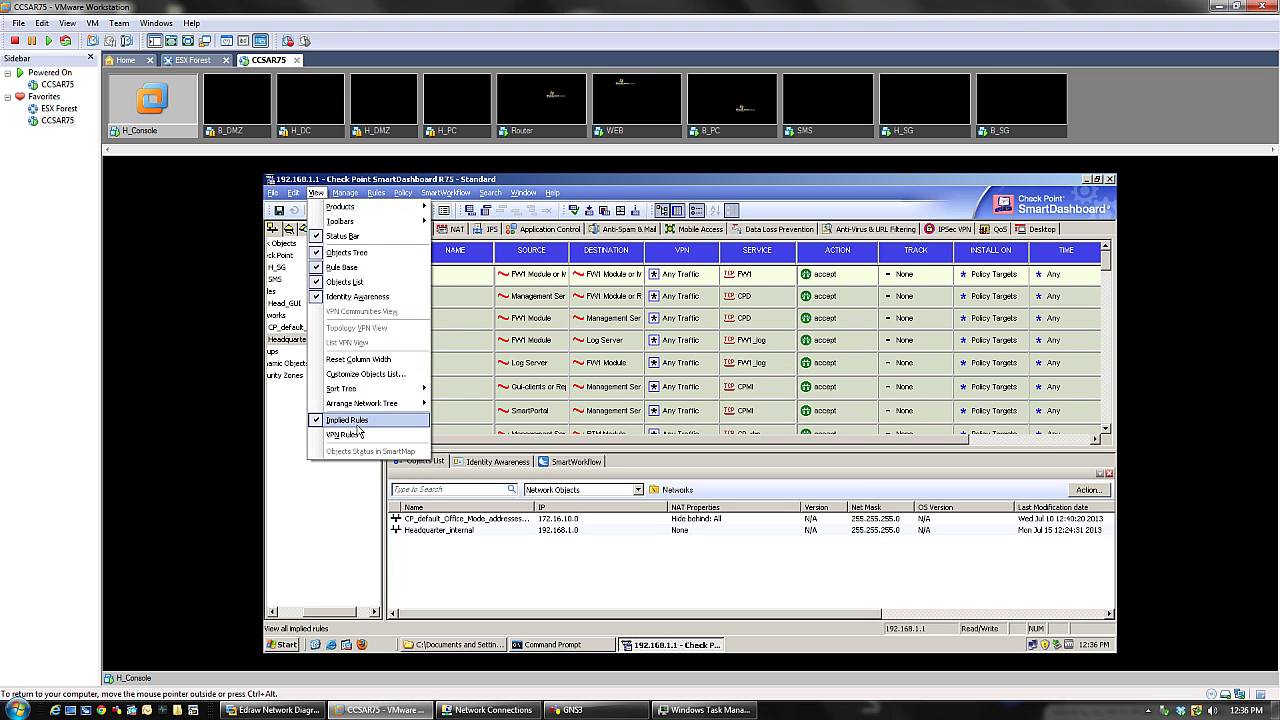
pyautogui.click(358, 424)
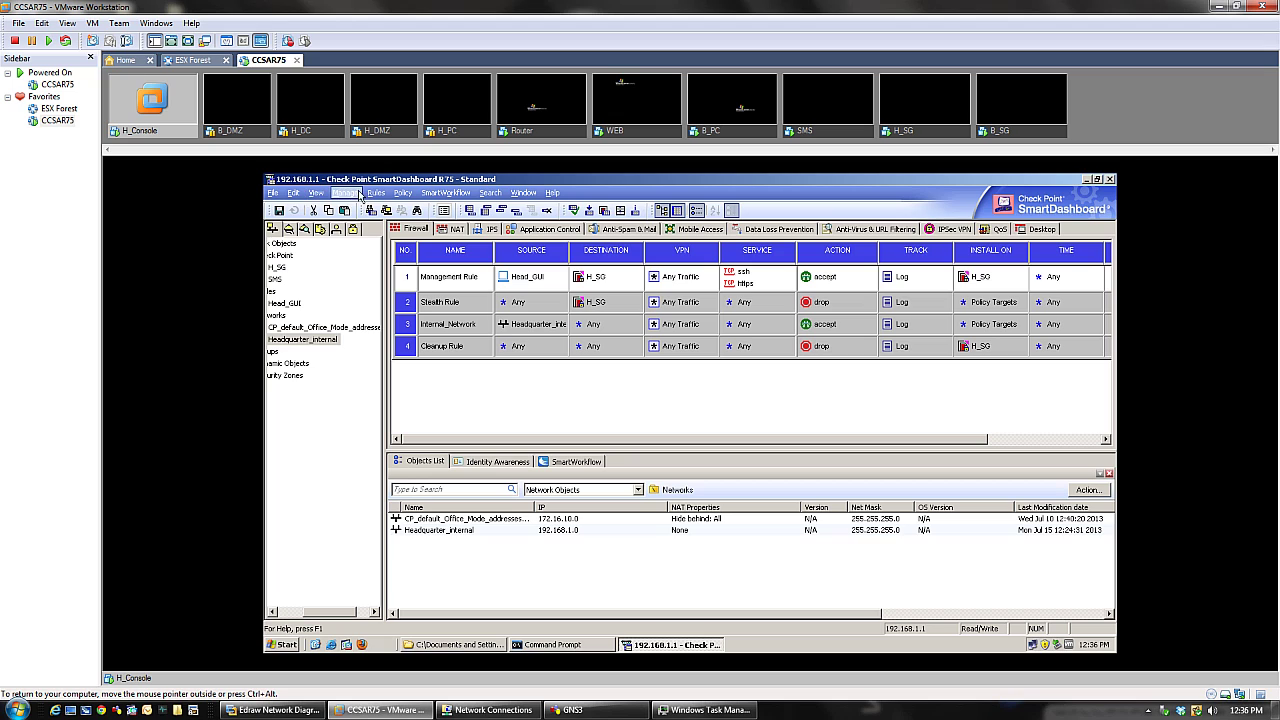
# - Open Global Properties from the Policy menu, then cancel it without keeping any changes
pyautogui.click(372, 193)
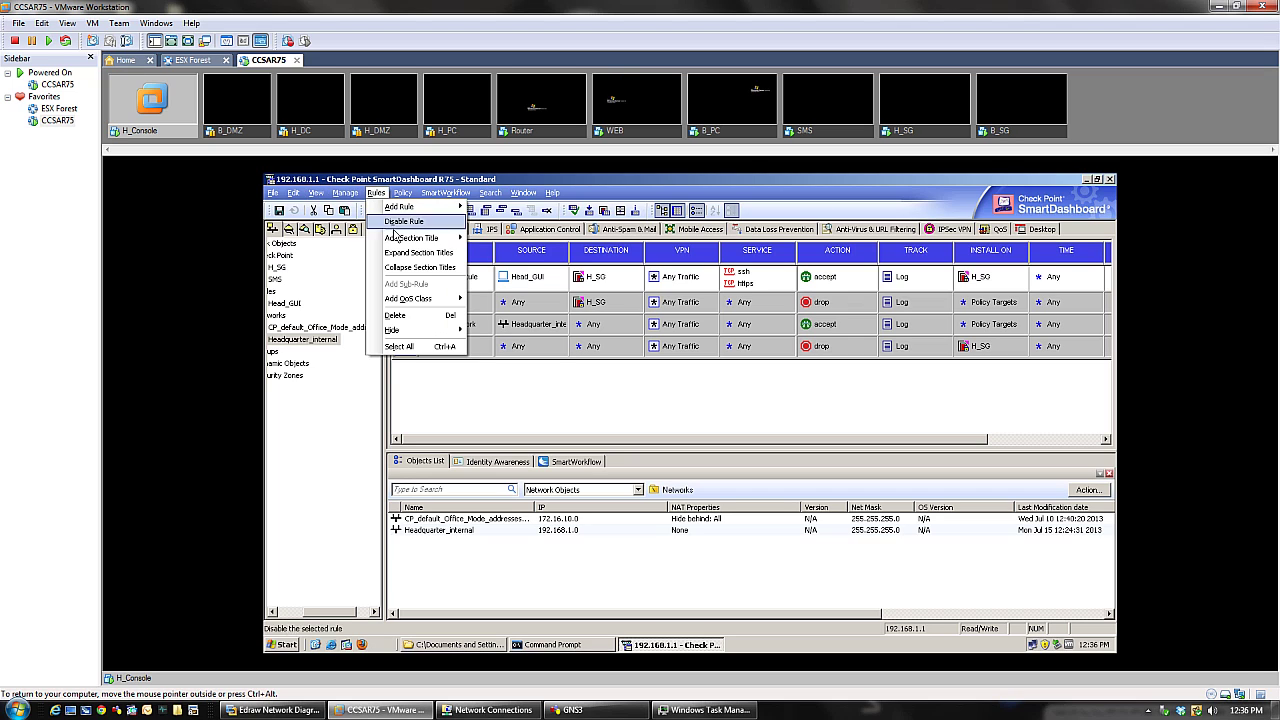
pyautogui.moveTo(404, 194)
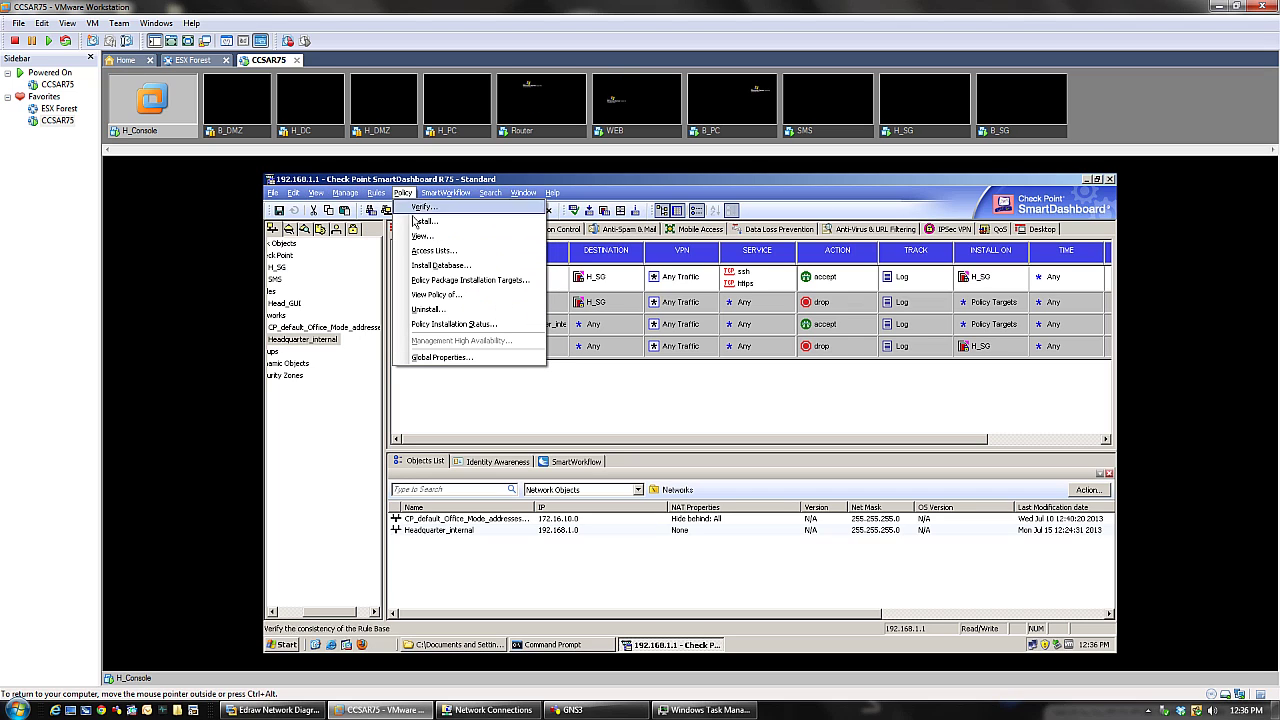
pyautogui.click(487, 358)
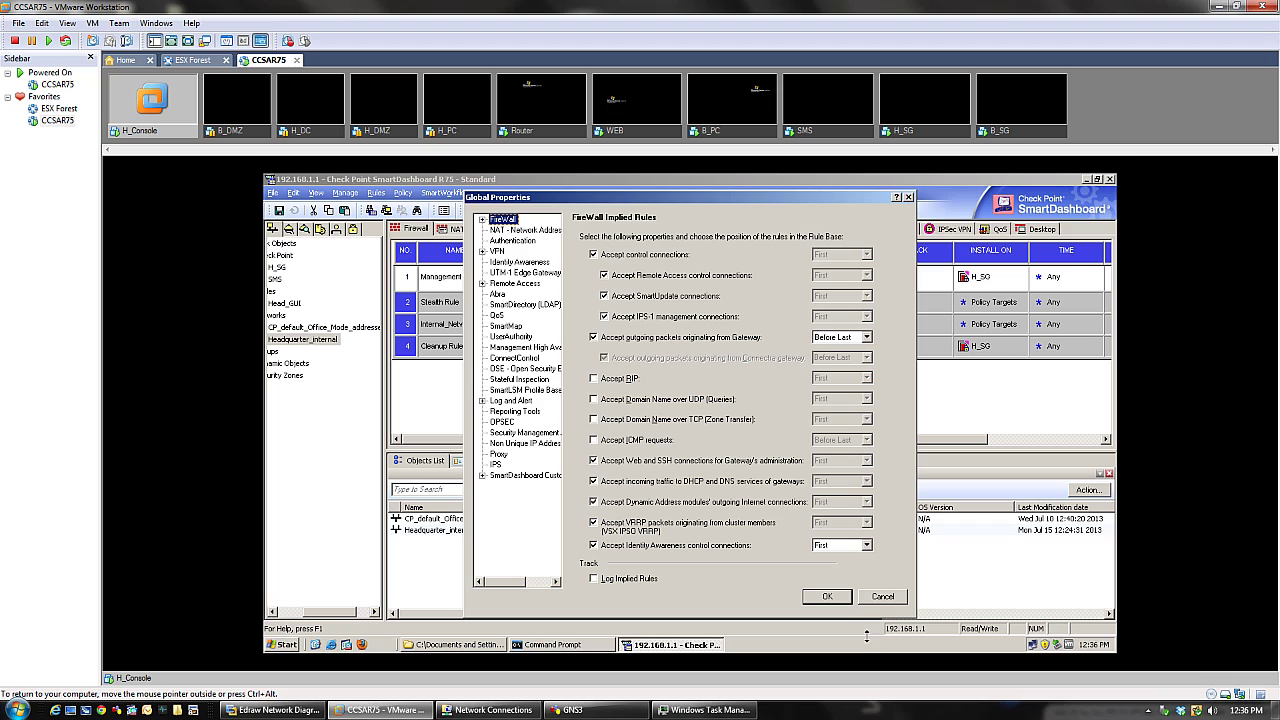
pyautogui.click(890, 598)
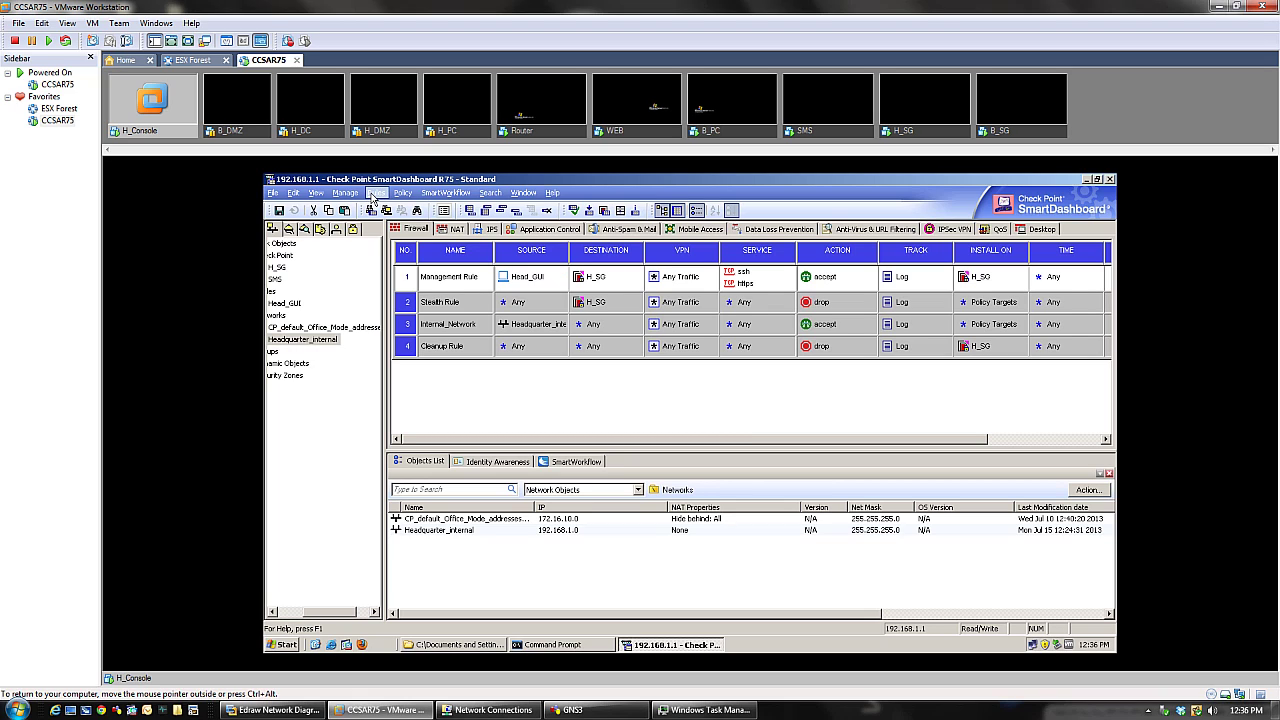
pyautogui.click(402, 192)
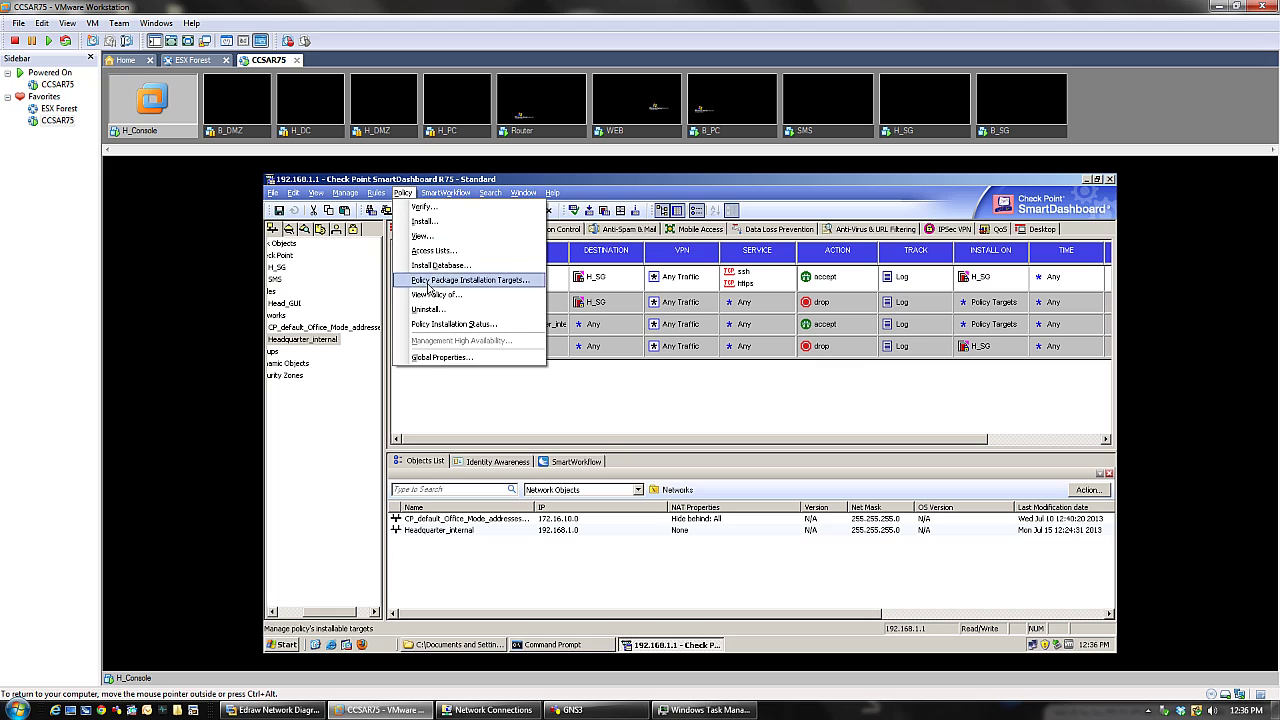
# - In Global Properties, enable Accept ICMP requests (Before Last) and Log Implied Rules, then confirm with OK
pyautogui.click(430, 358)
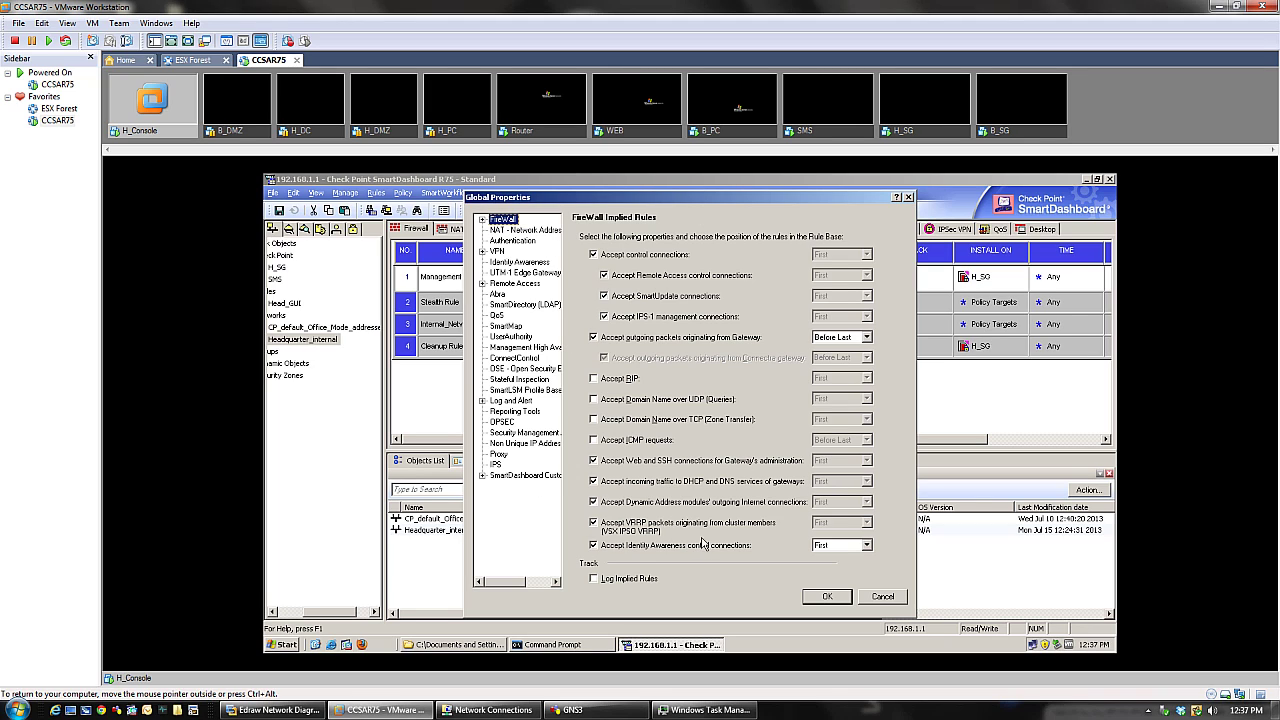
pyautogui.moveTo(676, 200); pyautogui.dragTo(614, 181)
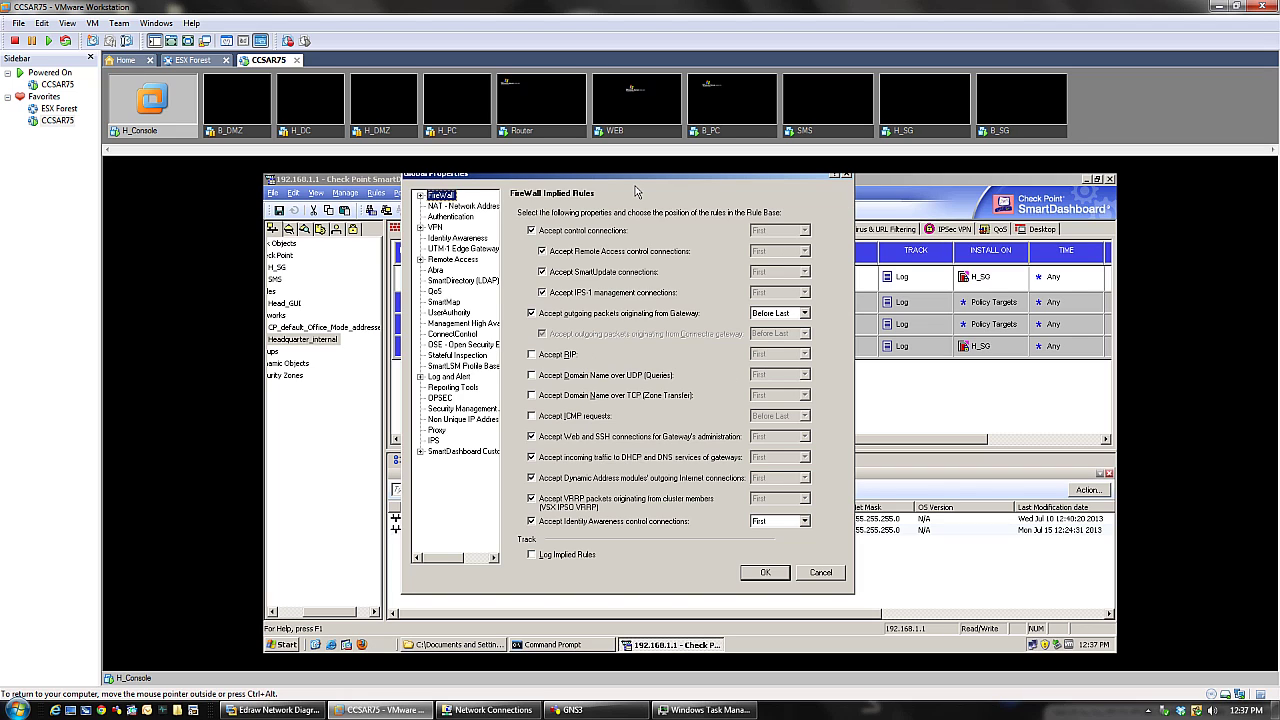
pyautogui.moveTo(650, 183); pyautogui.dragTo(663, 187)
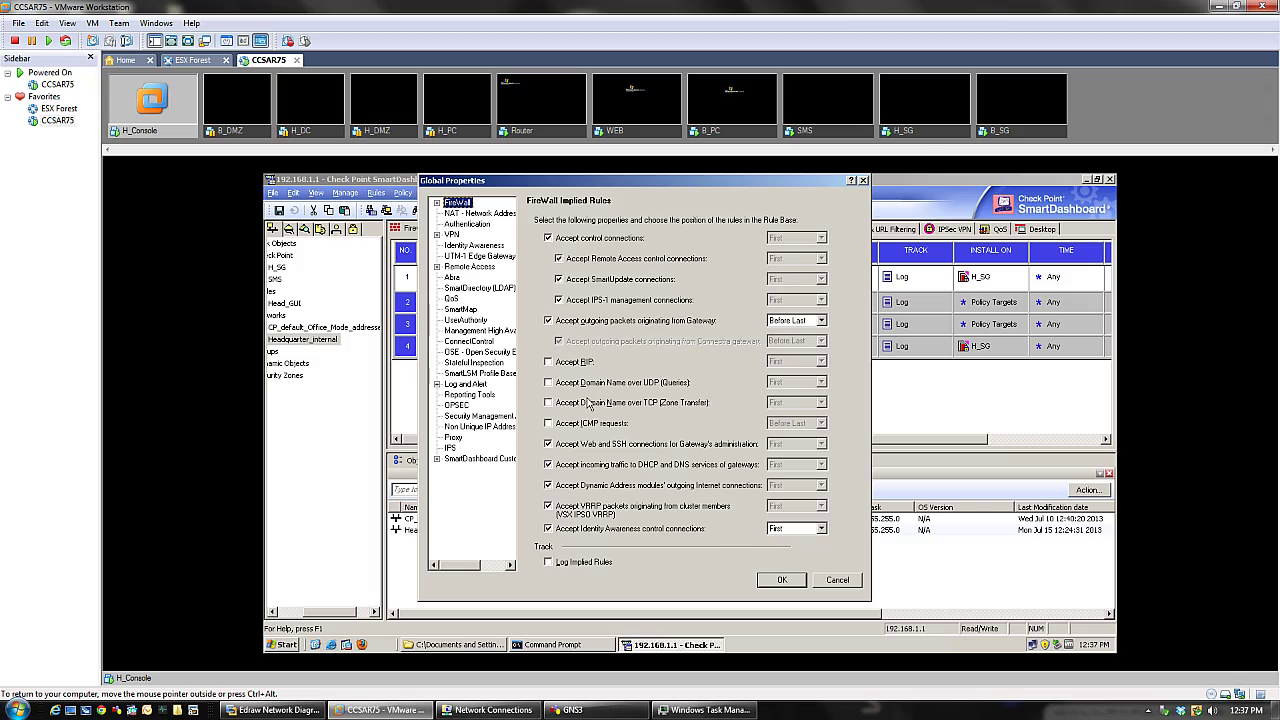
pyautogui.click(551, 424)
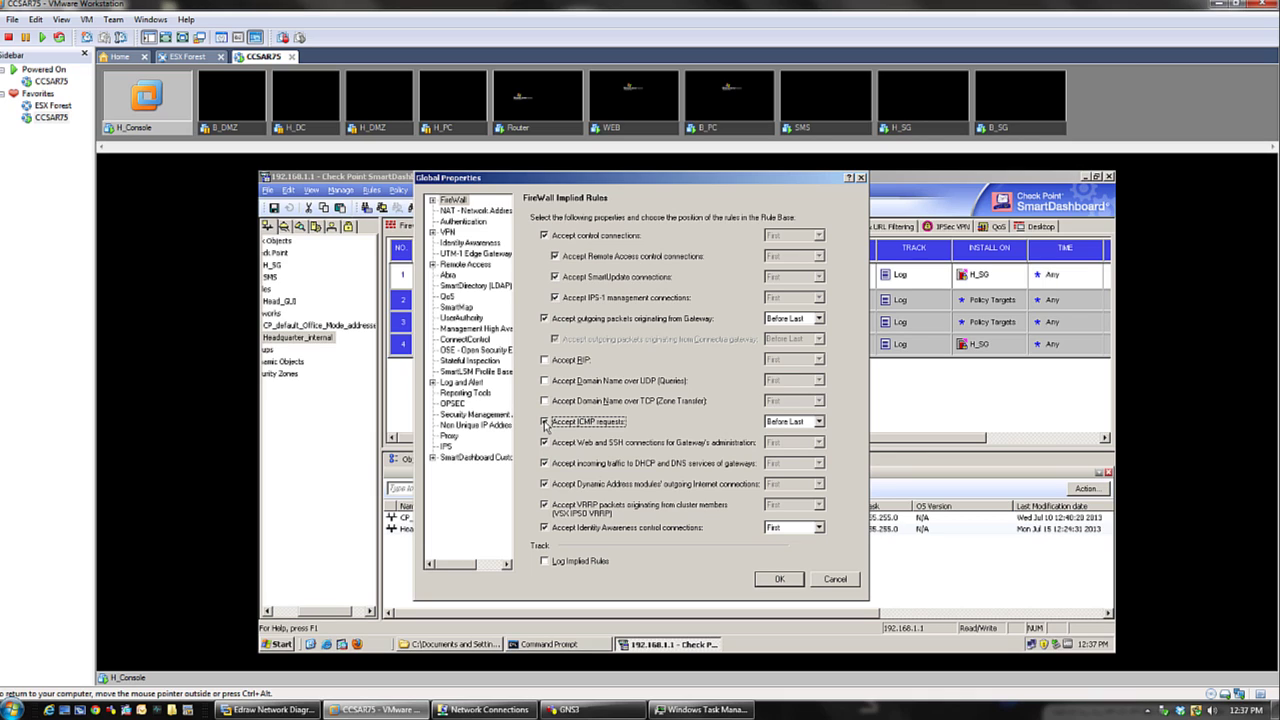
pyautogui.click(545, 562)
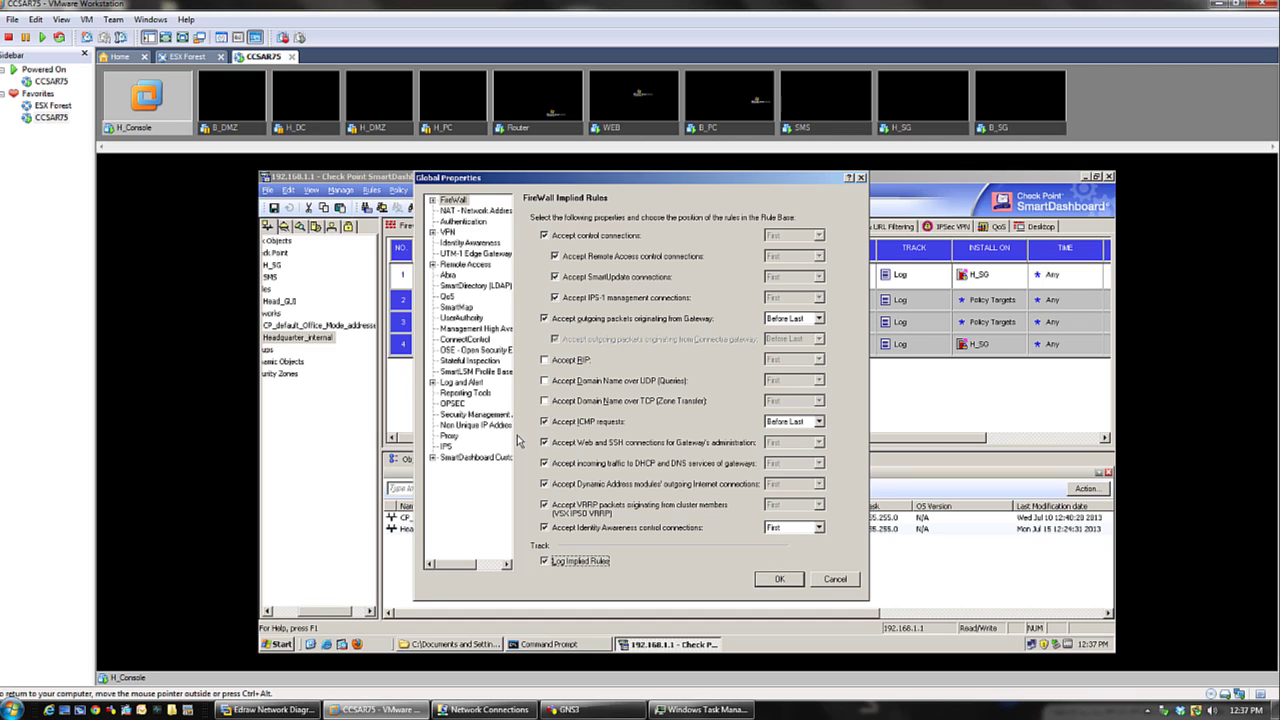
pyautogui.click(761, 584)
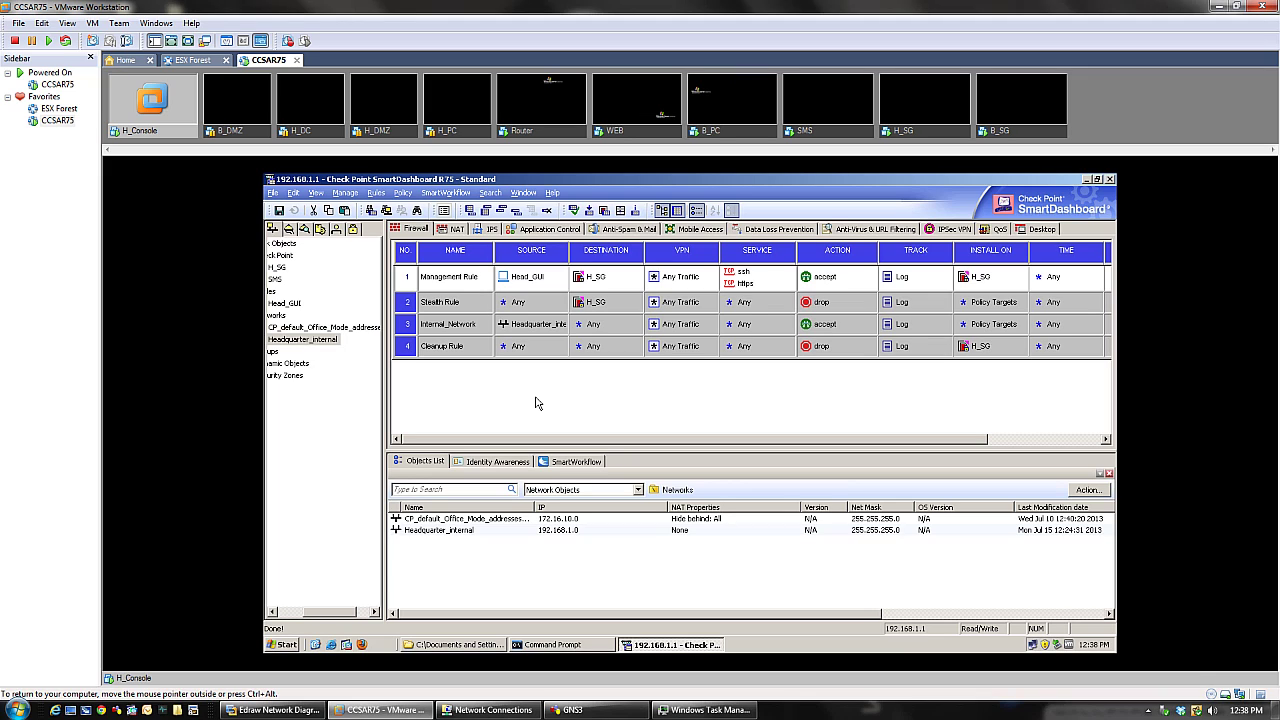
# - Change the Install On target of Cleanup Rule and Management Rule from H_SG to Policy Targets
pyautogui.click(399, 198)
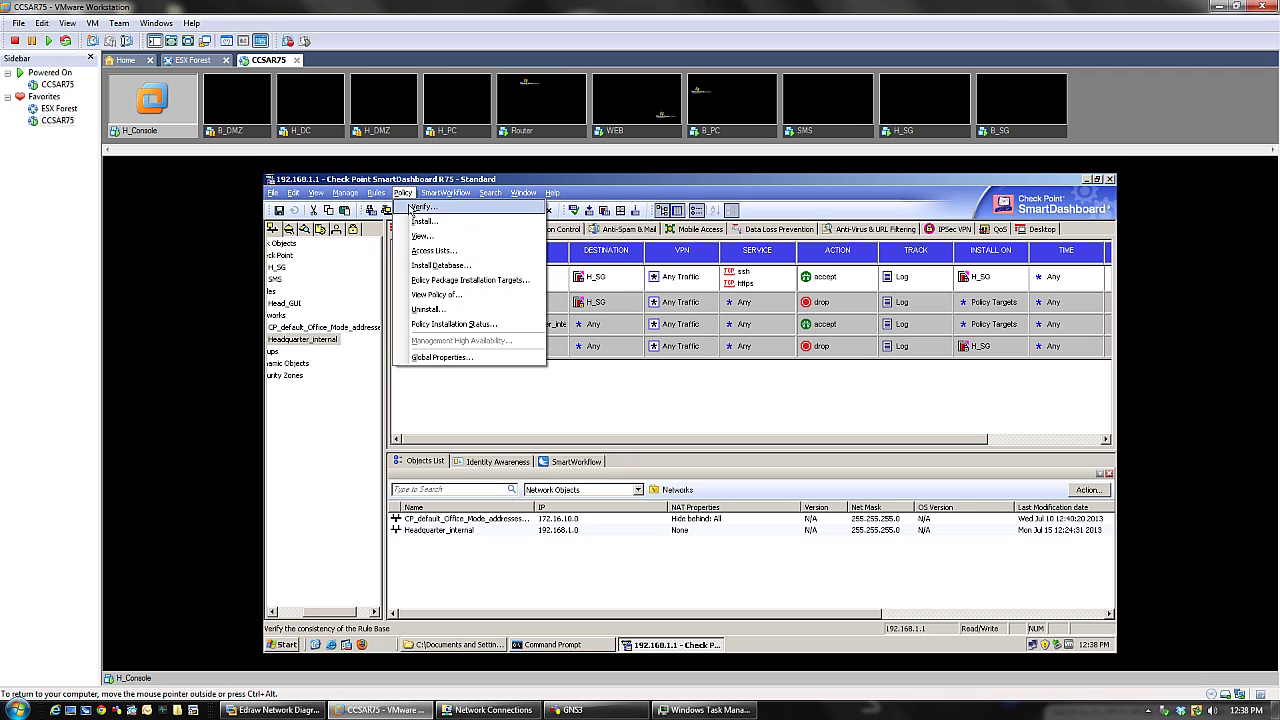
pyautogui.click(569, 440)
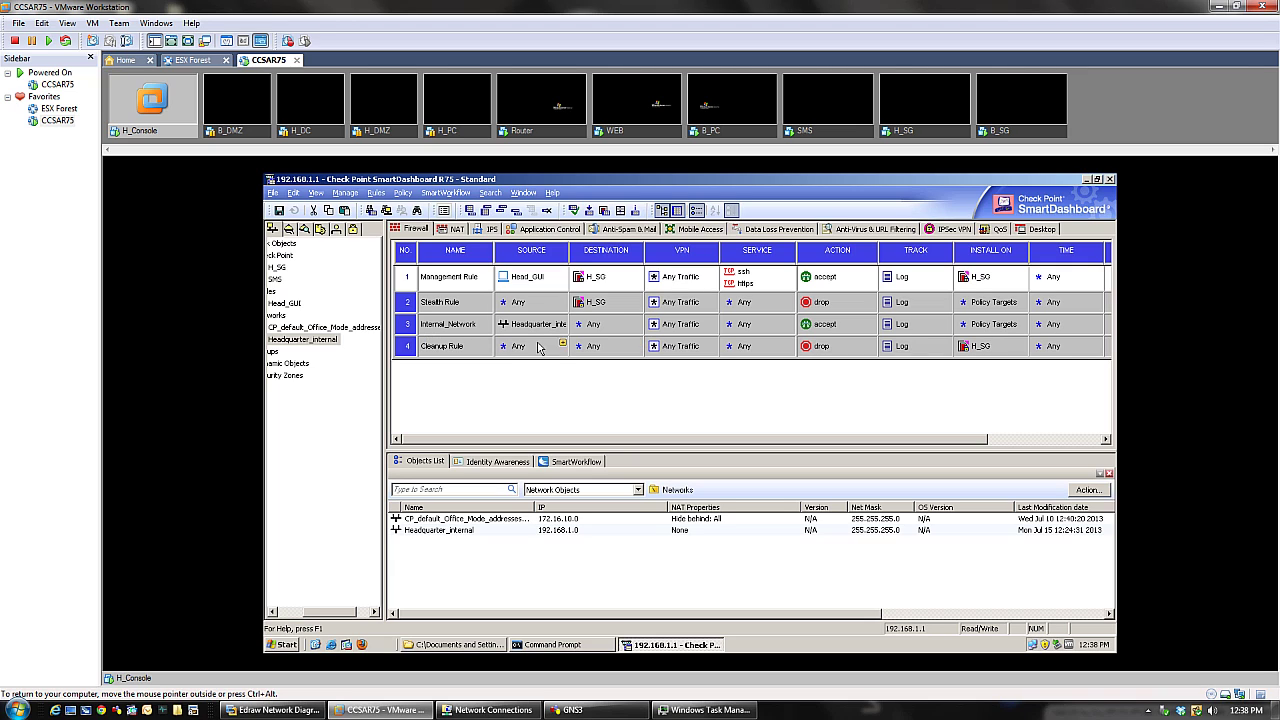
pyautogui.rightClick(965, 347)
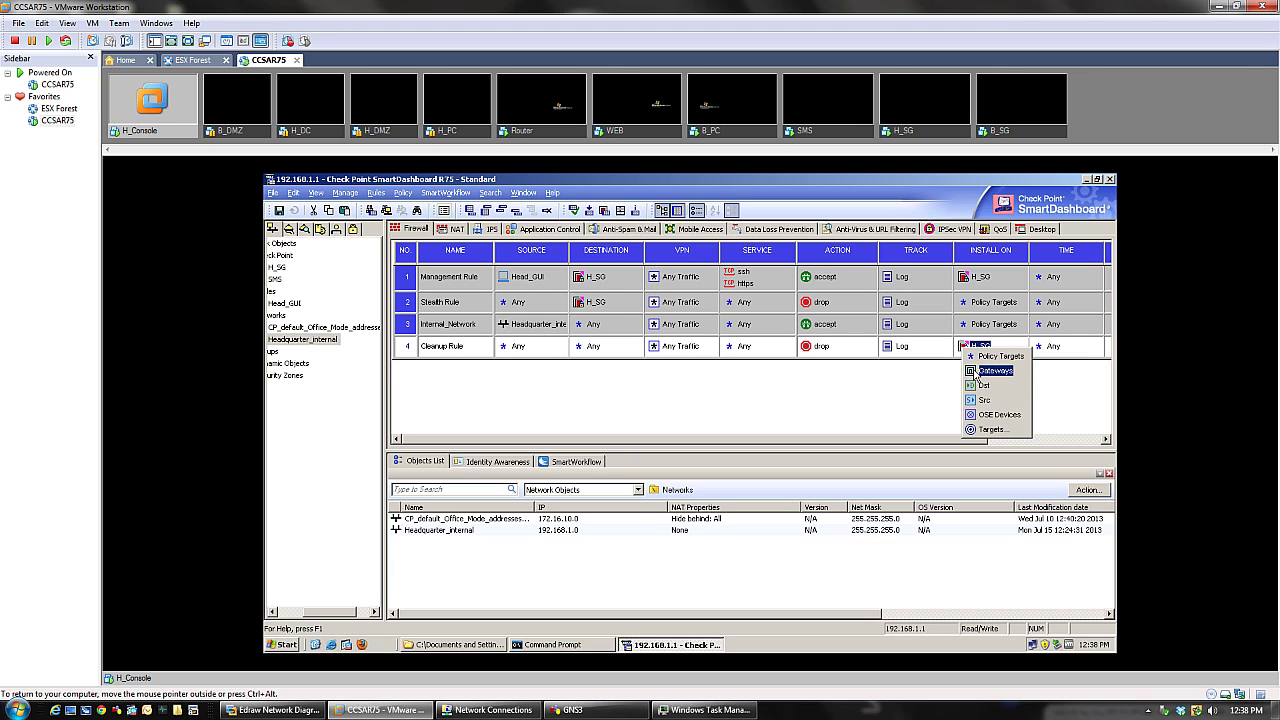
pyautogui.click(985, 357)
pyautogui.click(963, 277)
pyautogui.rightClick(963, 277)
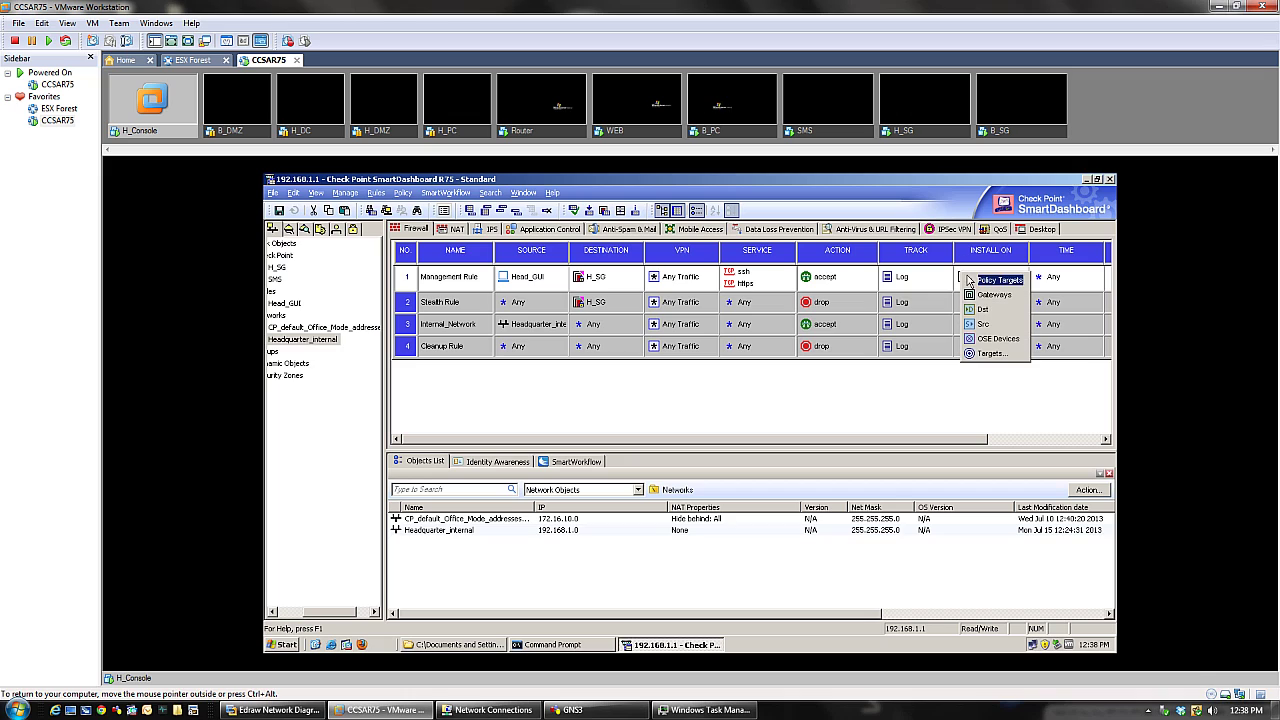
pyautogui.click(985, 287)
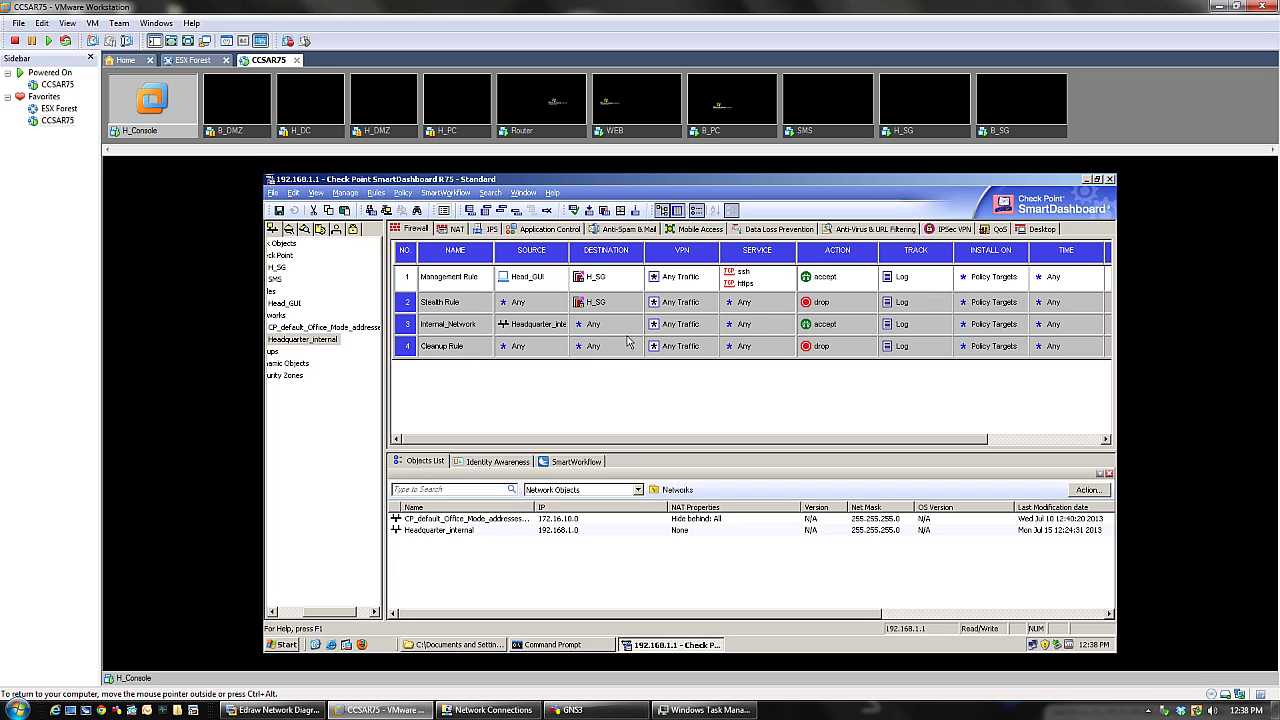
# - Start policy installation, suppress the implied-rules warning, and enable Create database version
pyautogui.click(407, 199)
pyautogui.click(407, 224)
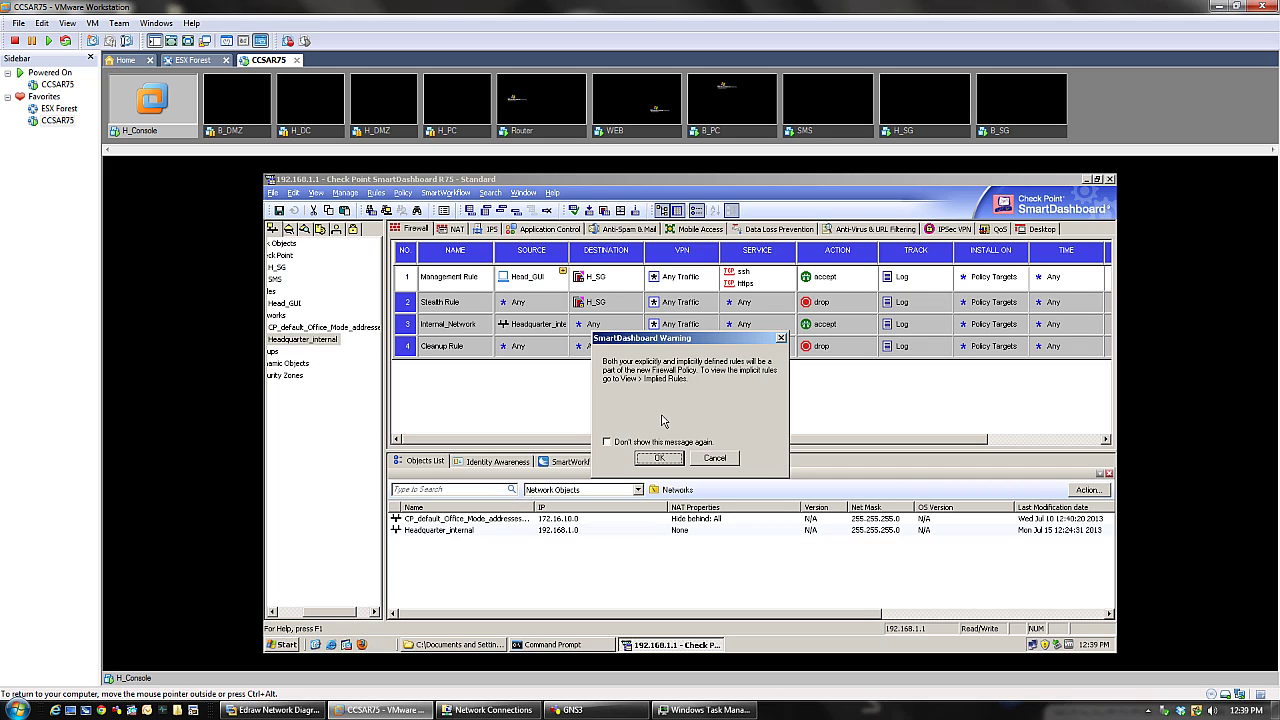
pyautogui.click(606, 442)
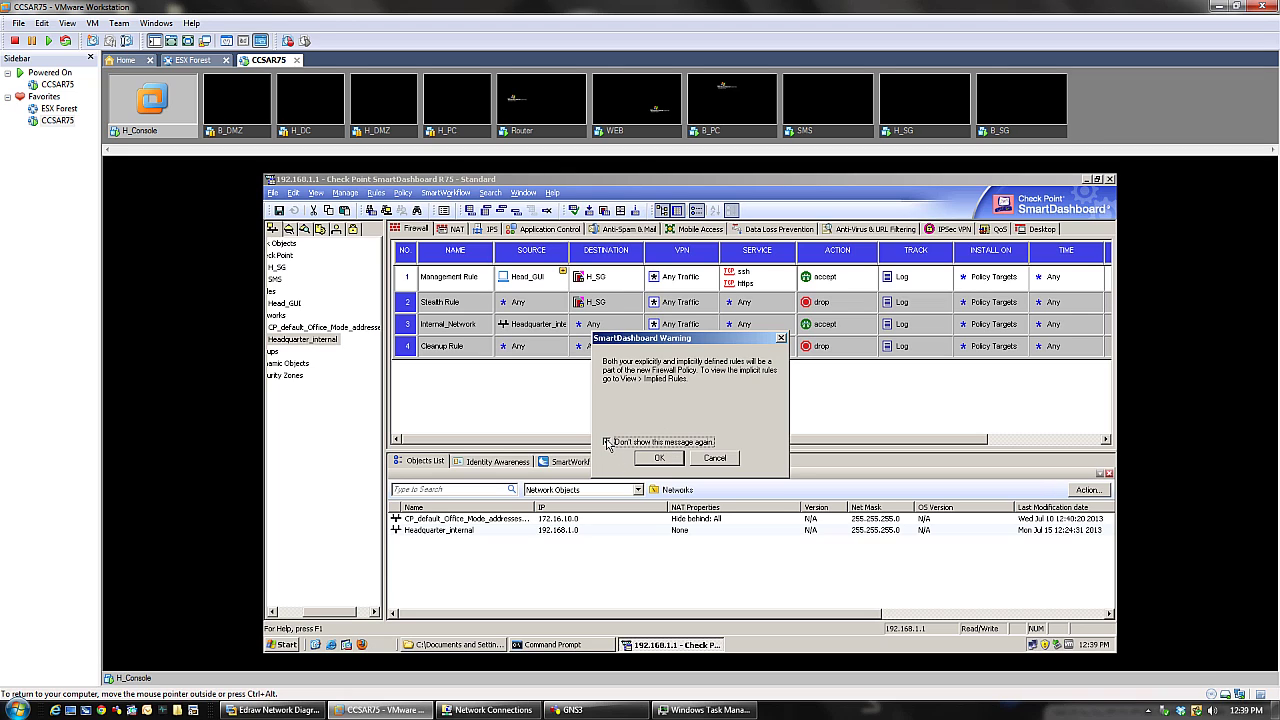
pyautogui.click(659, 459)
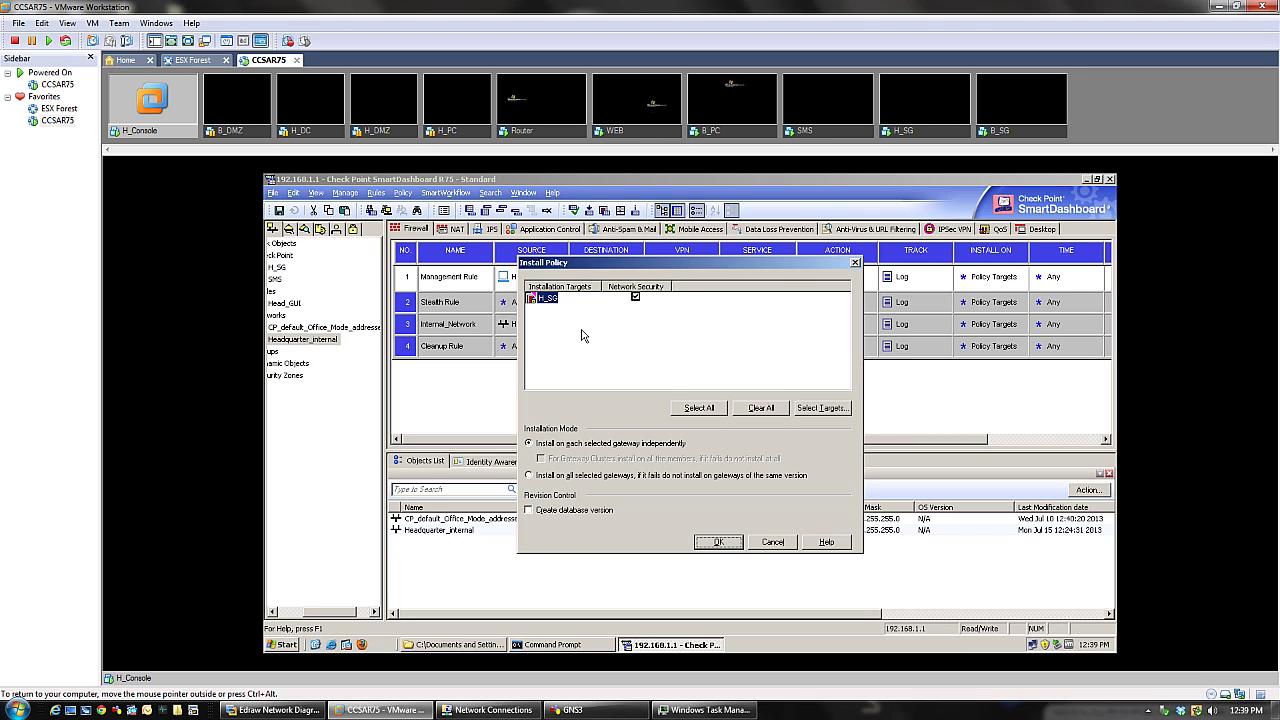
pyautogui.click(529, 511)
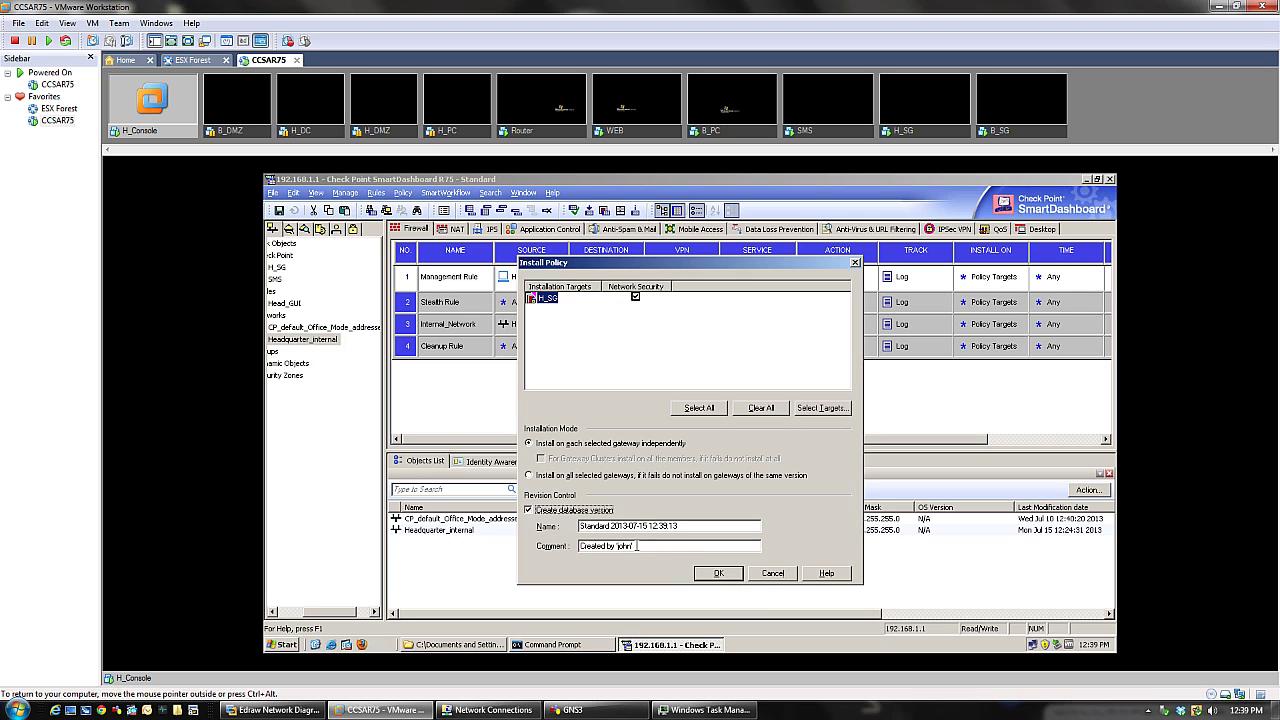
# - Replace the revision comment with 'Basic Policy after the insta', fixing typos along the way
pyautogui.moveTo(632, 547); pyautogui.dragTo(562, 551)
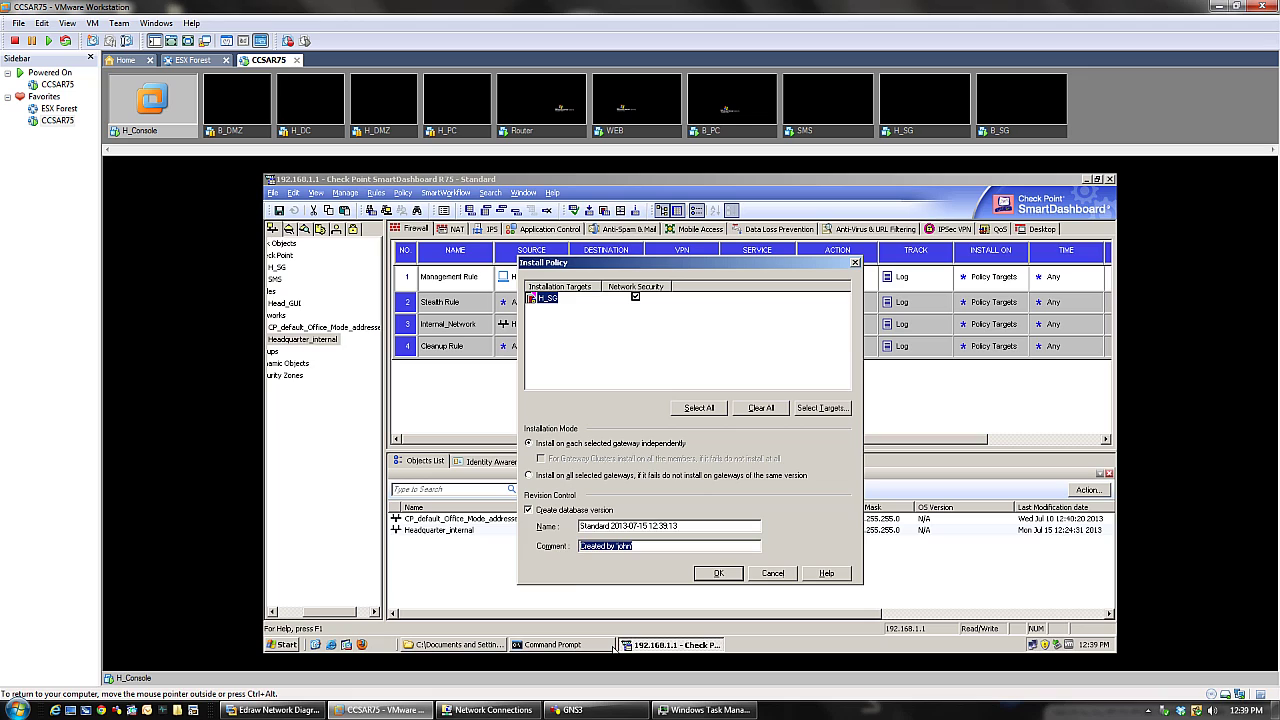
pyautogui.write('B')
pyautogui.press('BackSpace')
pyautogui.press('BackSpace')
pyautogui.press('BackSpace')
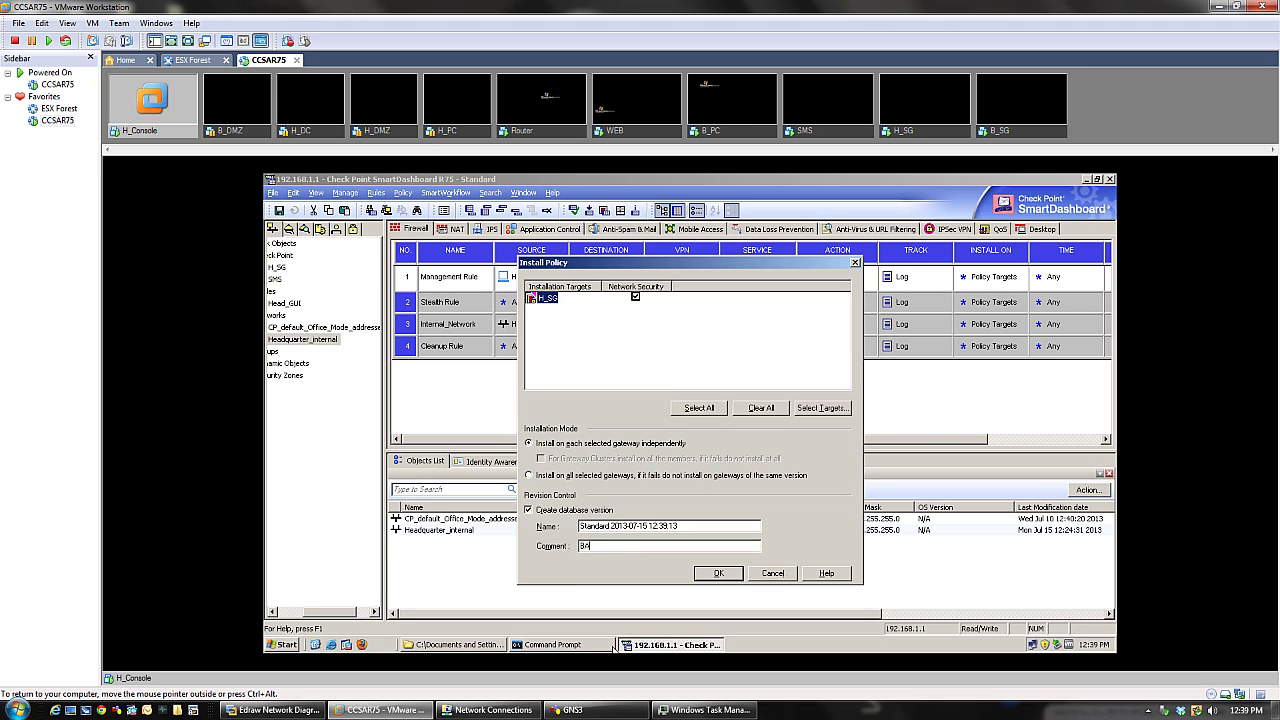
pyautogui.write('sic Policy A')
pyautogui.press('BackSpace')
pyautogui.press('BackSpace')
pyautogui.press('BackSpace')
pyautogui.press('BackSpace')
pyautogui.press('BackSpace')
pyautogui.write('after the in')
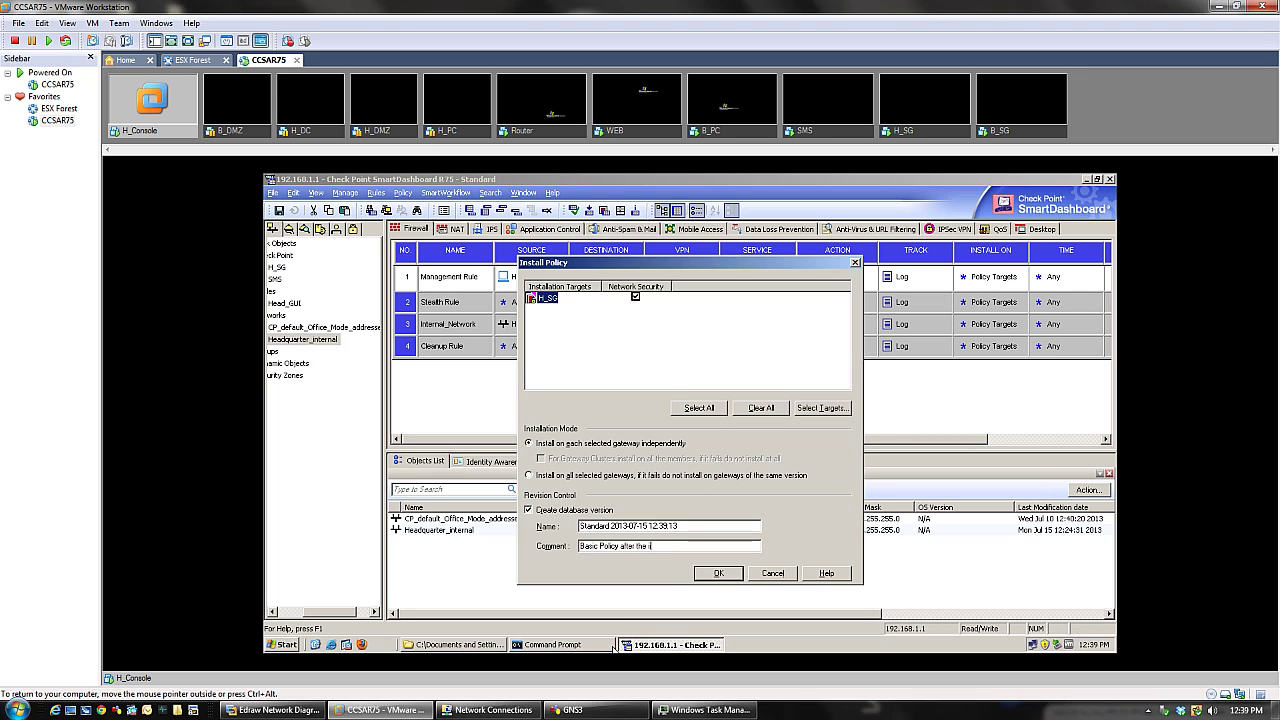
pyautogui.press('BackSpace')
pyautogui.press('BackSpace')
pyautogui.write('installation')
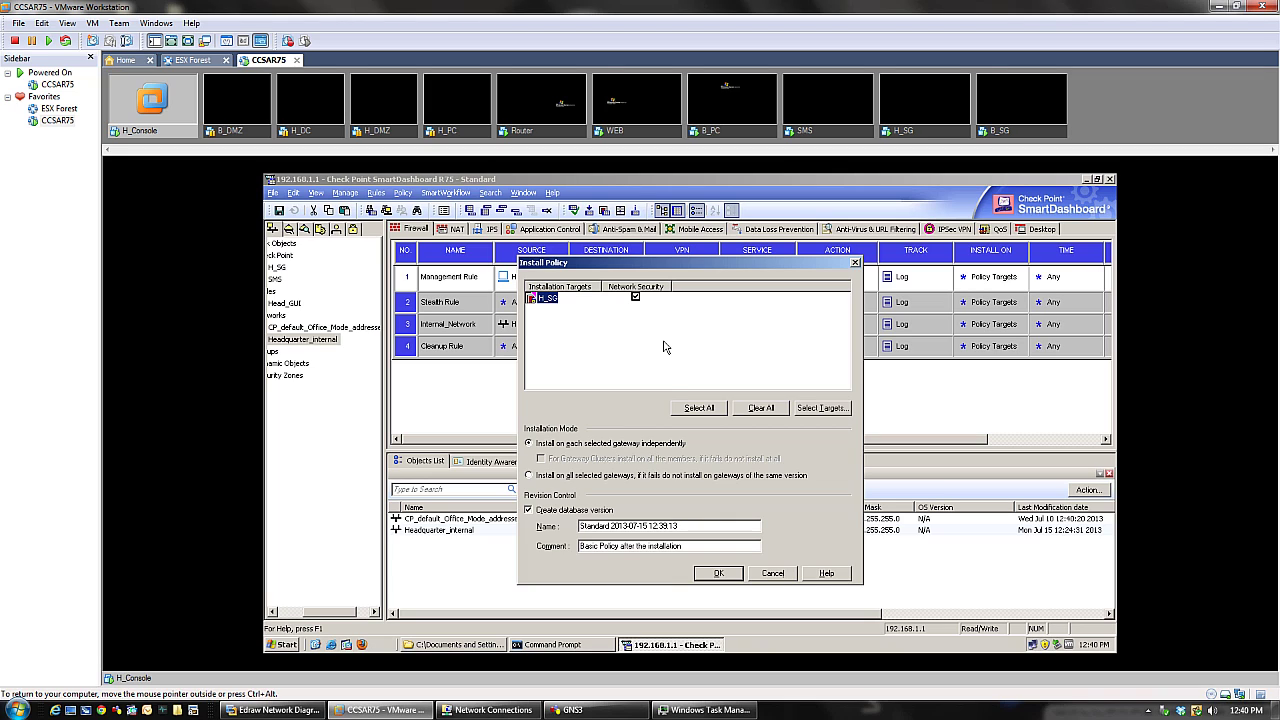
# - Install the Standard policy on H_SG, acknowledge the version-created message, and close the installation report
pyautogui.click(822, 409)
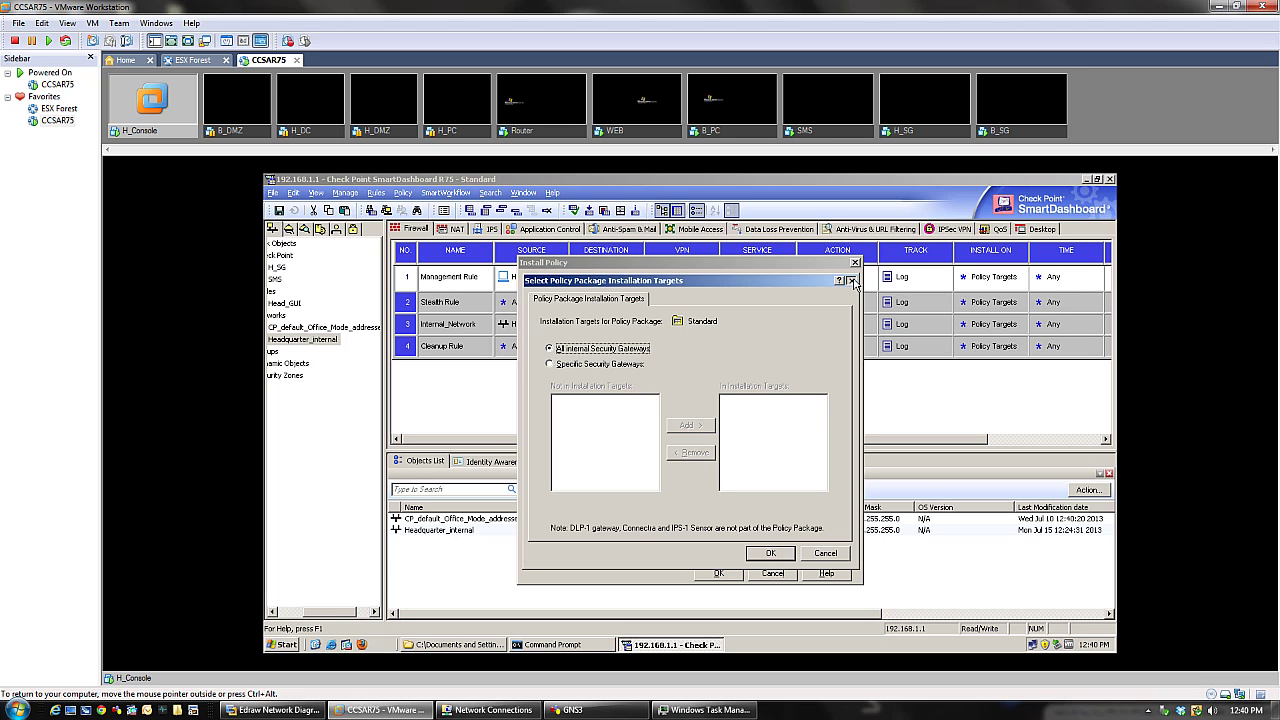
pyautogui.click(851, 281)
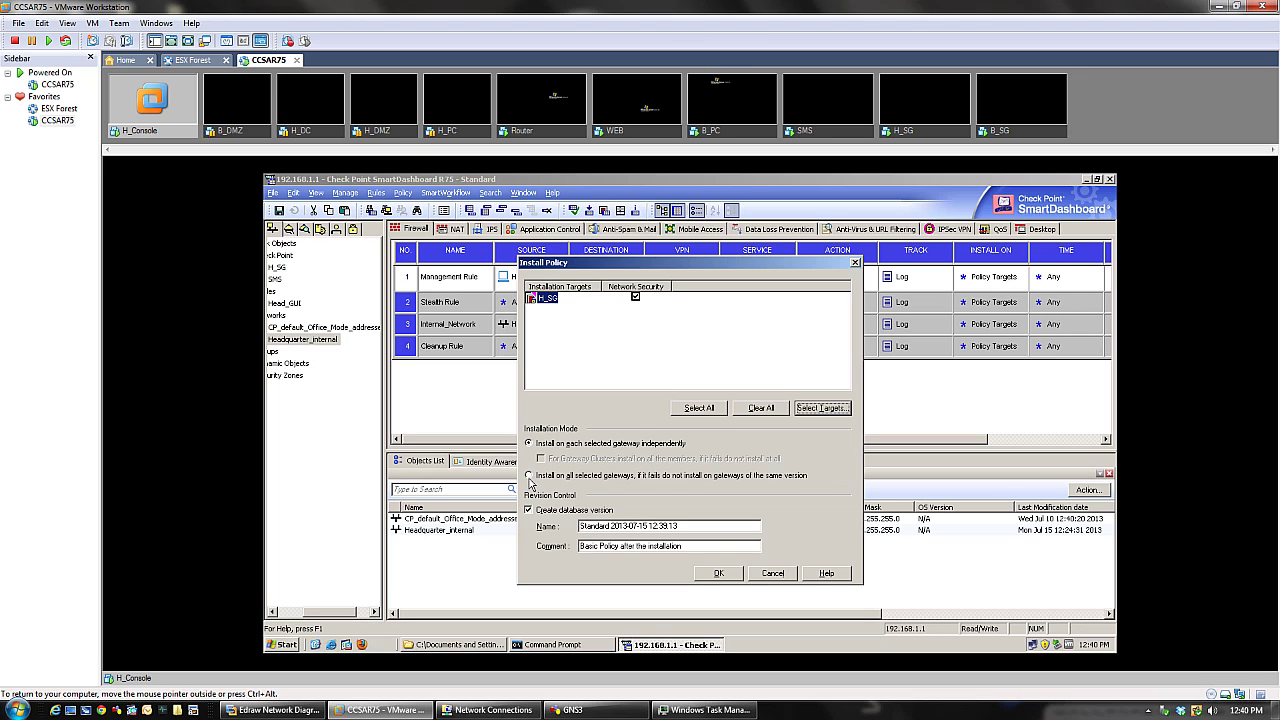
pyautogui.click(719, 574)
pyautogui.click(719, 574)
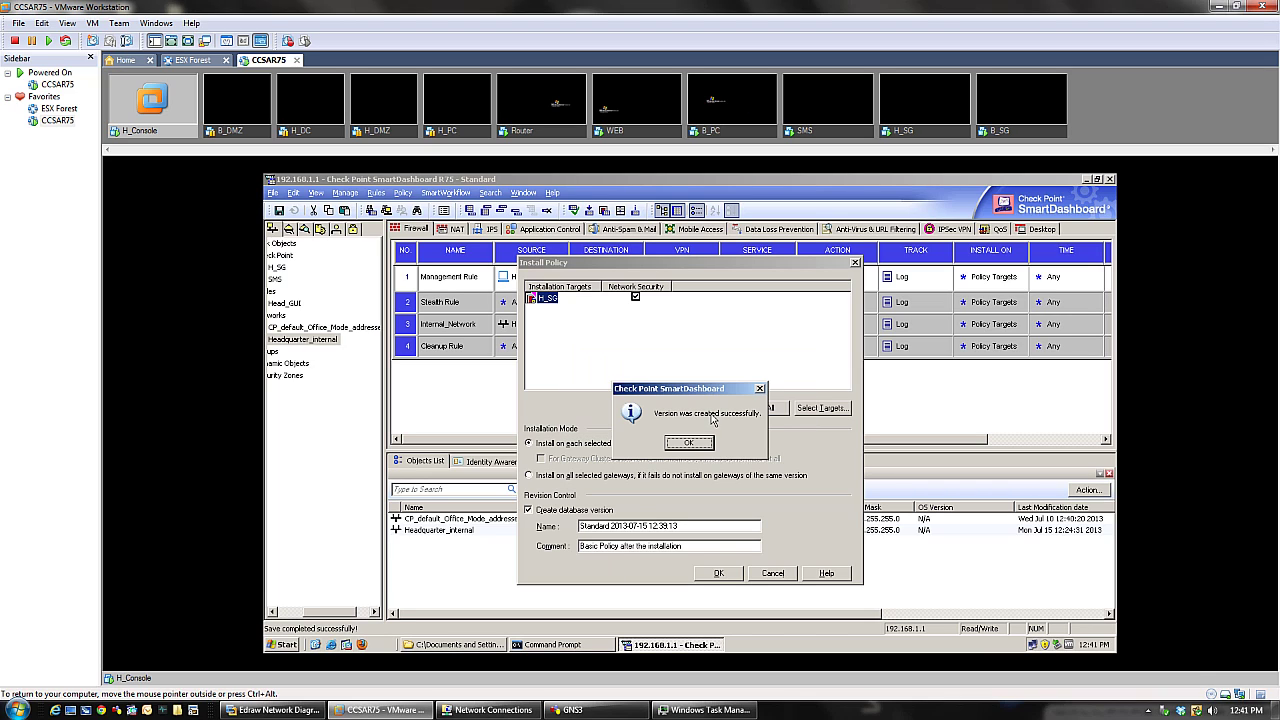
pyautogui.click(679, 445)
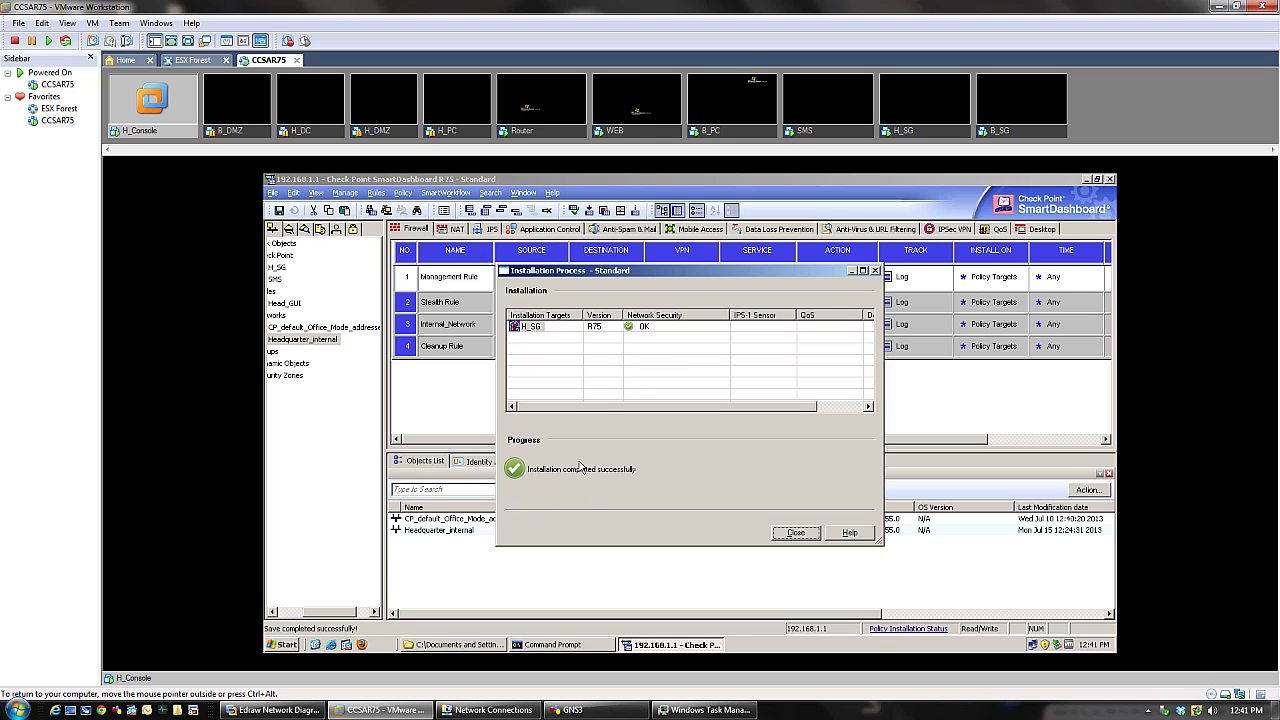
pyautogui.click(806, 534)
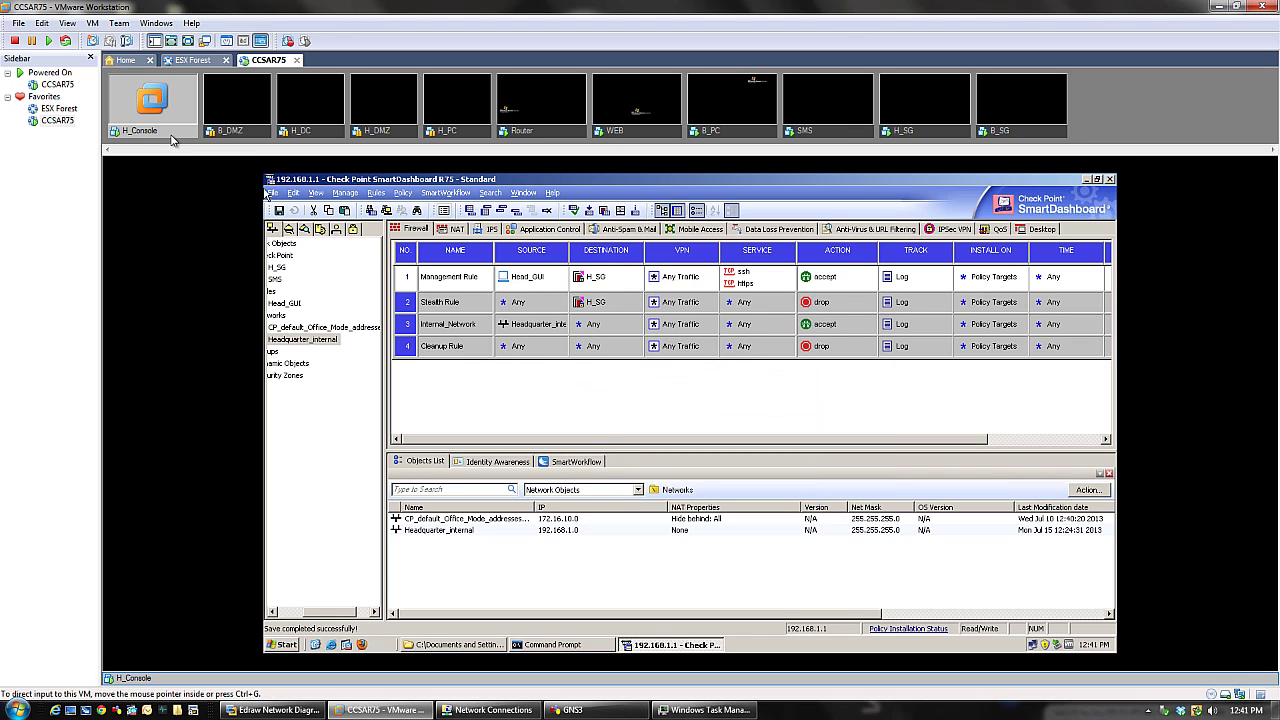
# - Rerun the continuous ping 192.168.1.254 -t in Command Prompt, mark its Pinging line, then minimize the window
pyautogui.click(600, 644)
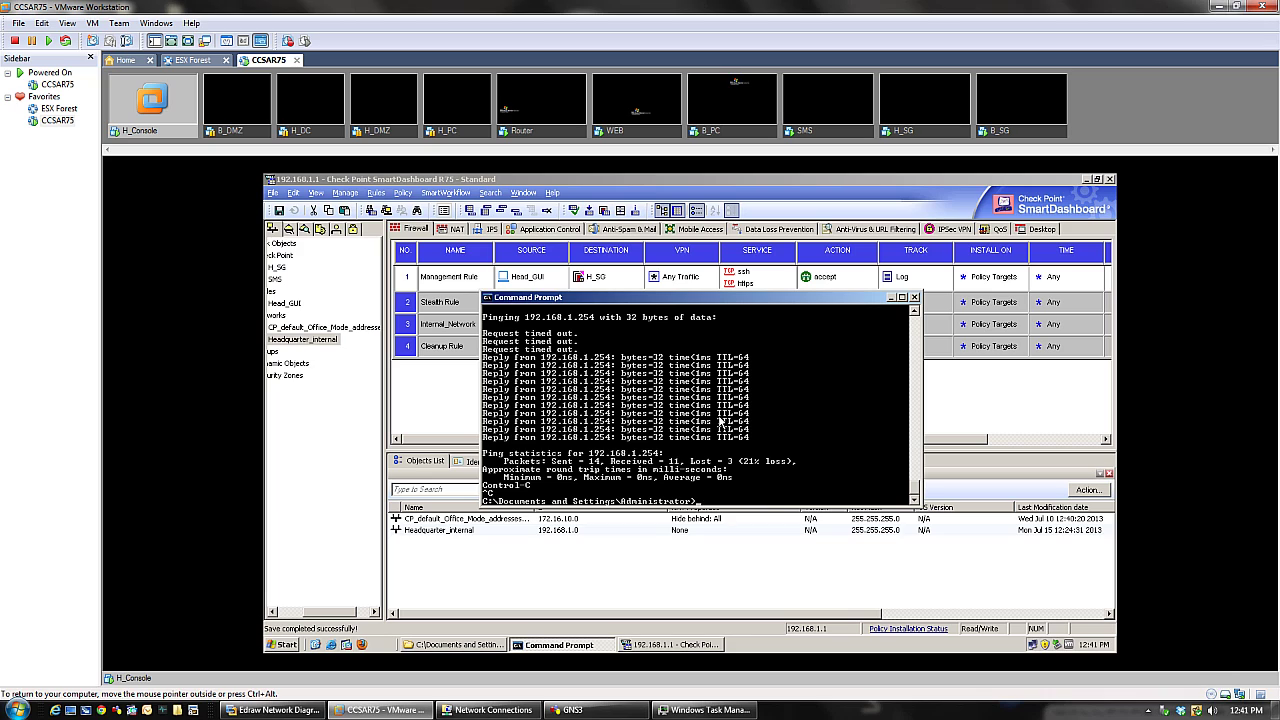
pyautogui.press('Up')
pyautogui.press('Return')
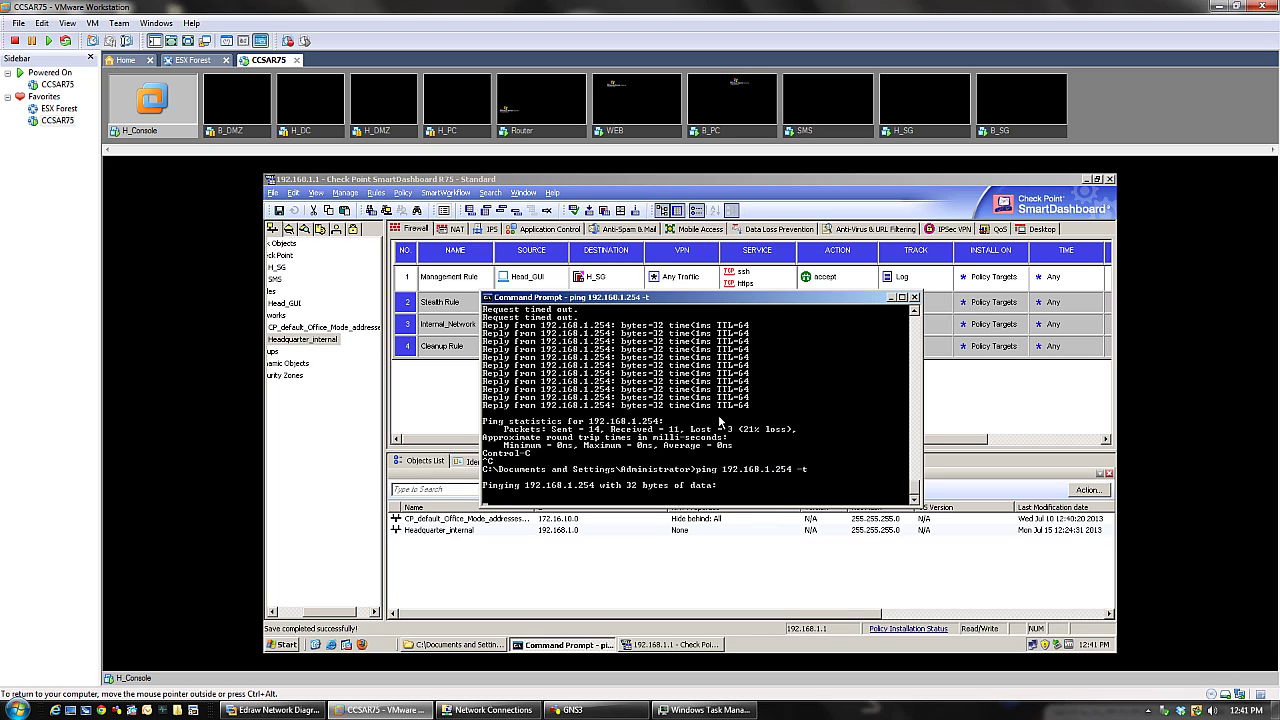
pyautogui.rightClick(494, 494)
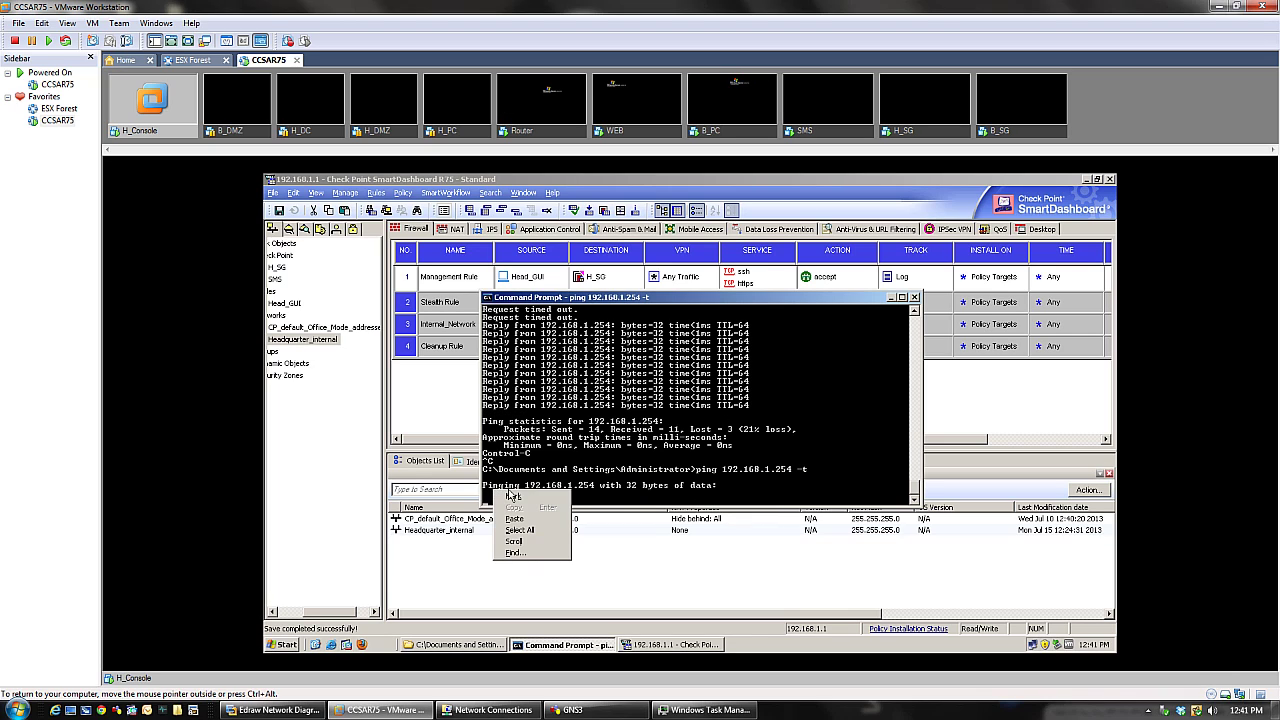
pyautogui.click(506, 497)
pyautogui.moveTo(484, 487); pyautogui.dragTo(731, 494)
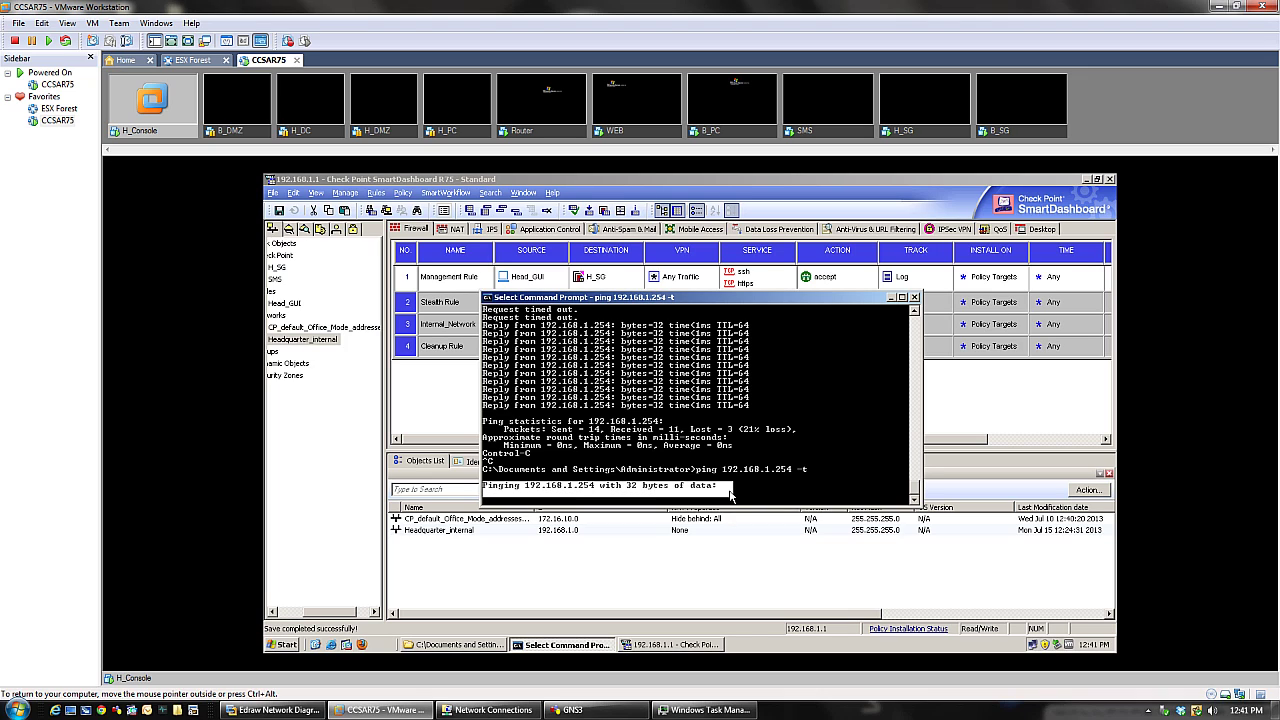
pyautogui.click(768, 478)
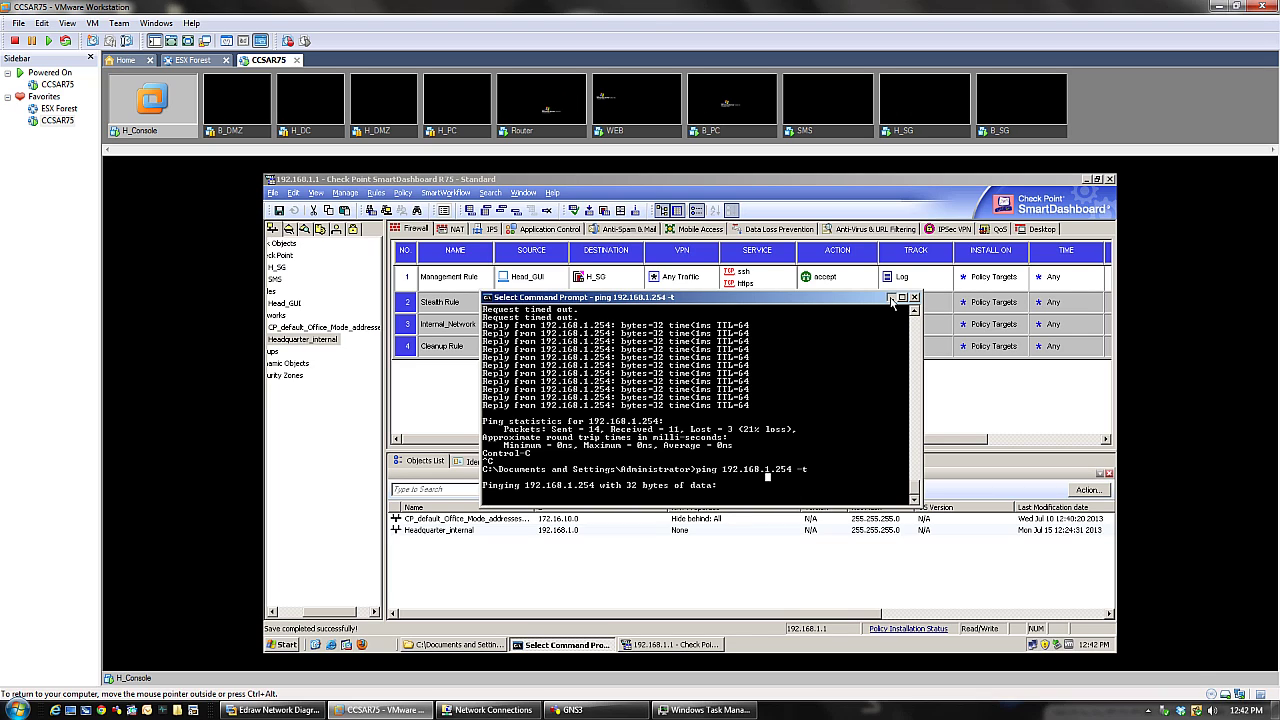
pyautogui.click(891, 298)
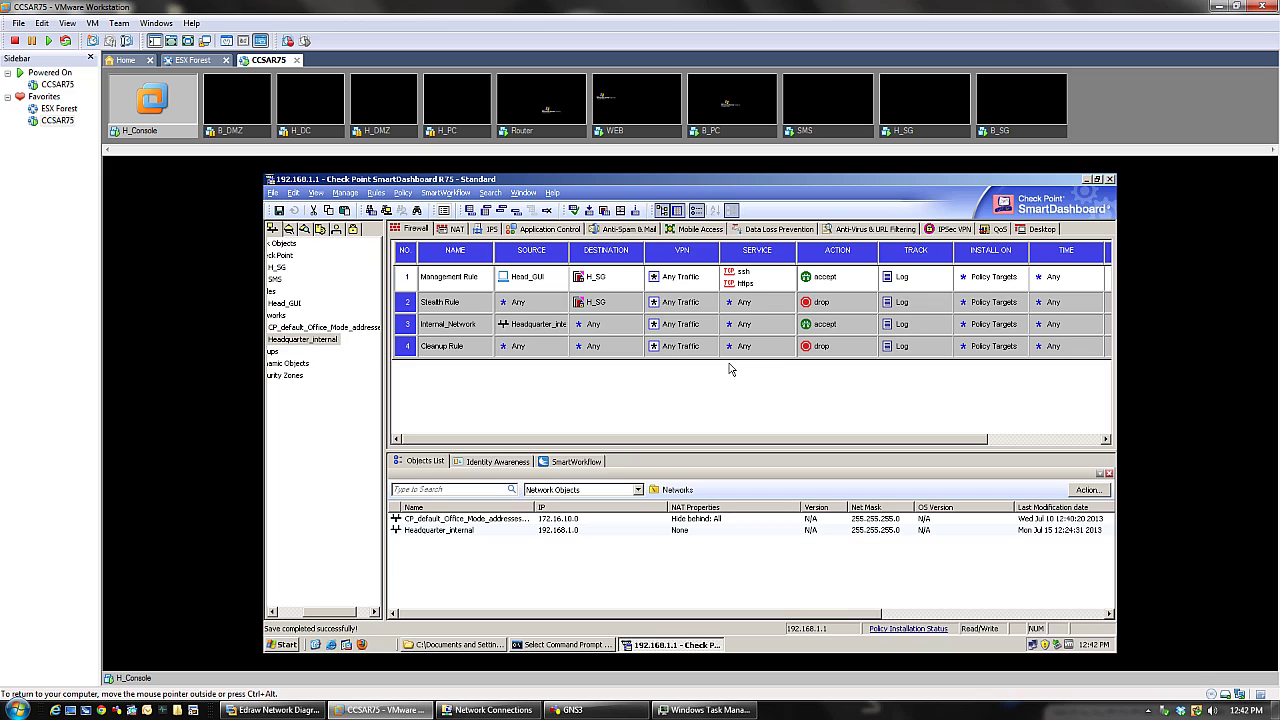
# - Log into the SMS VM console and ping 192.168.1.254, which gets 0 of 4 replies
pyautogui.click(829, 122)
pyautogui.click(774, 188)
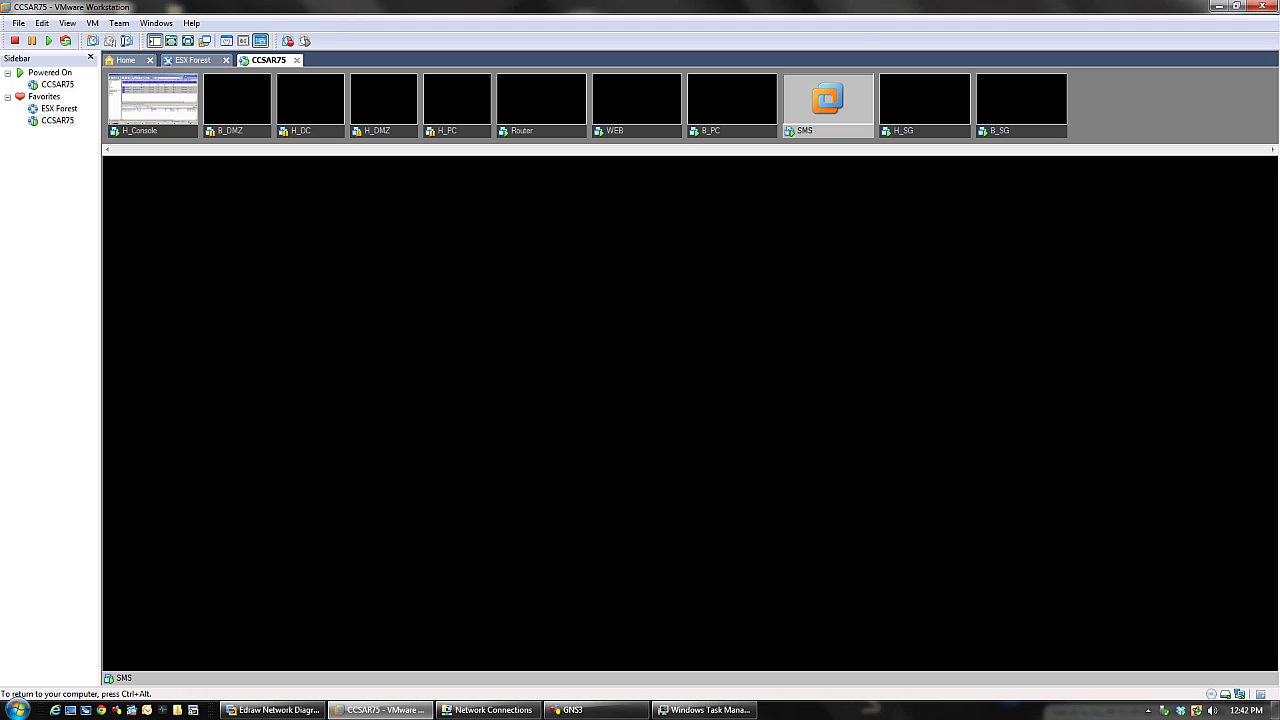
pyautogui.press('Return')
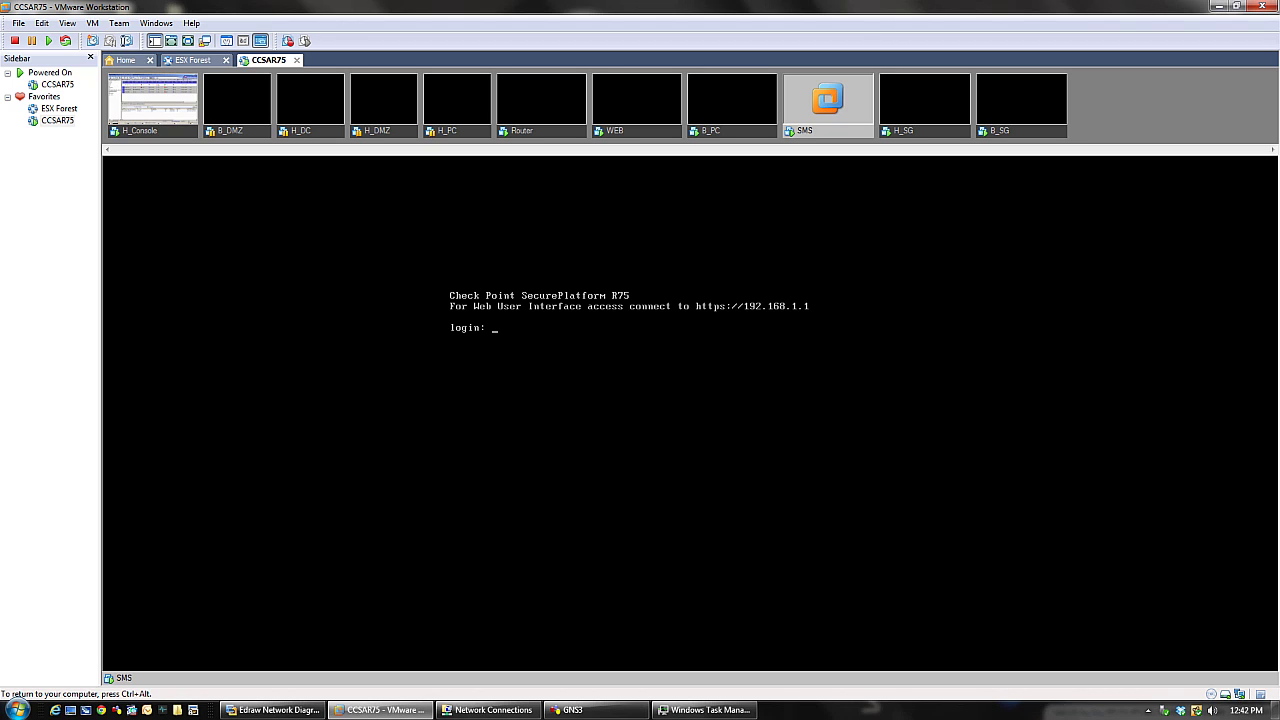
pyautogui.write('admin')
pyautogui.press('Return')
pyautogui.press('Return')
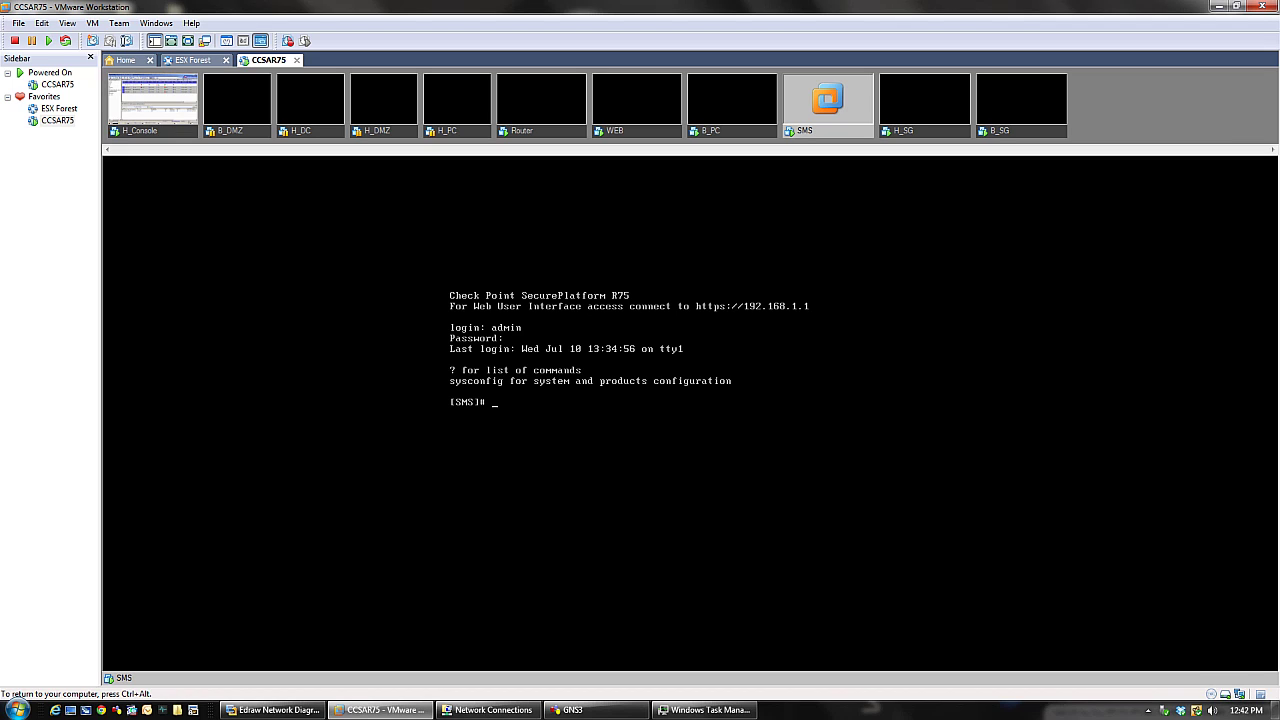
pyautogui.write('ping 192.168.1.254')
pyautogui.press('Return')
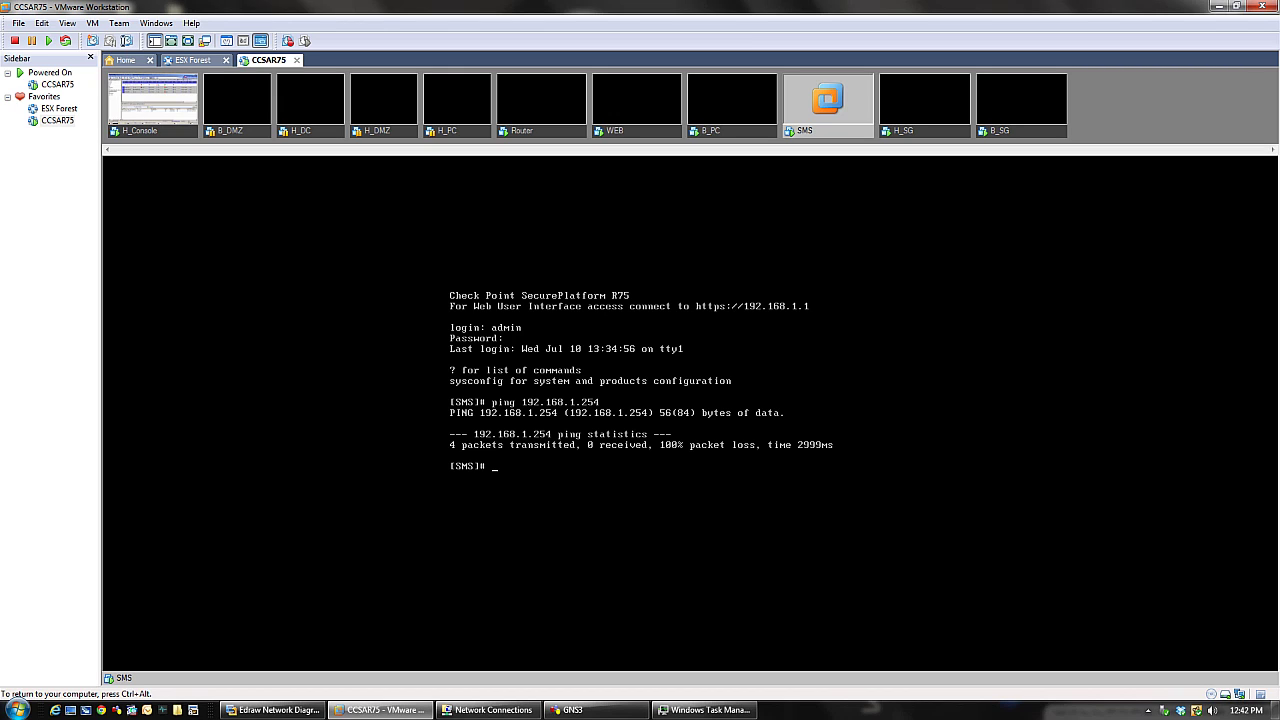
# - Release the SMS VM and switch via H_SG and SMS back to H_Console's SmartDashboard
pyautogui.hotkey('ctrl', 'alt')
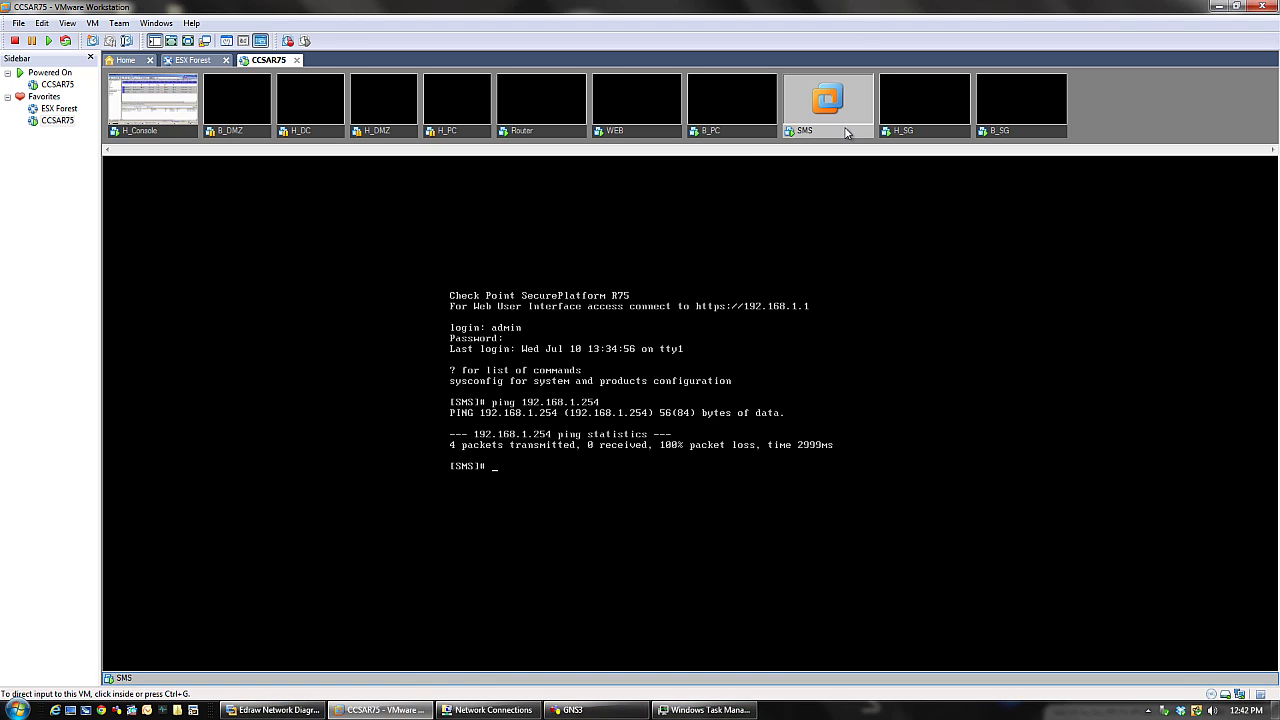
pyautogui.click(900, 135)
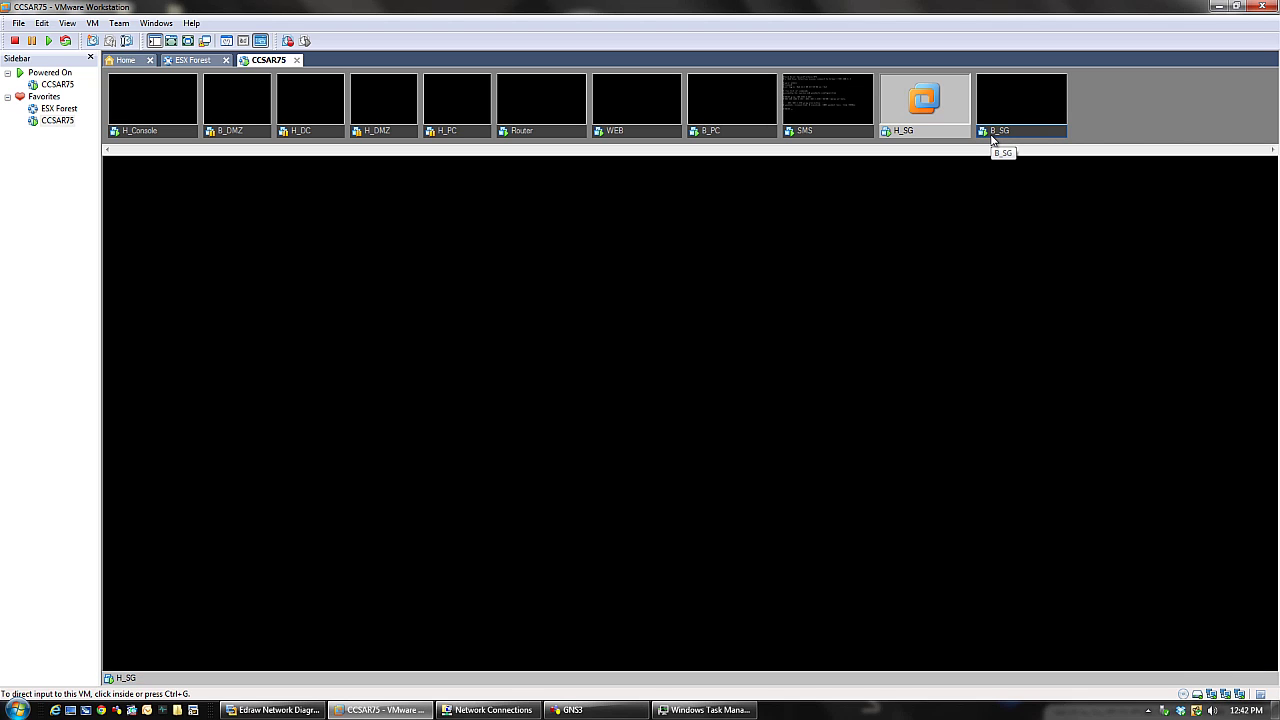
pyautogui.click(800, 135)
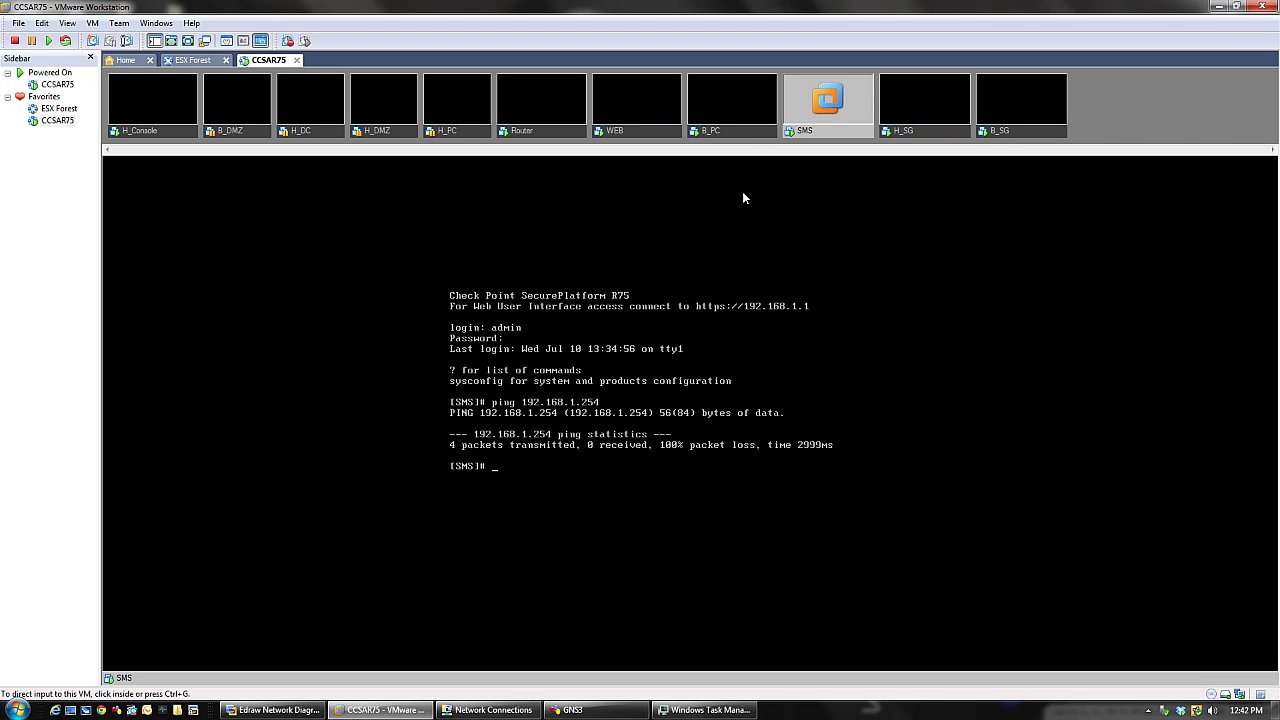
pyautogui.click(153, 130)
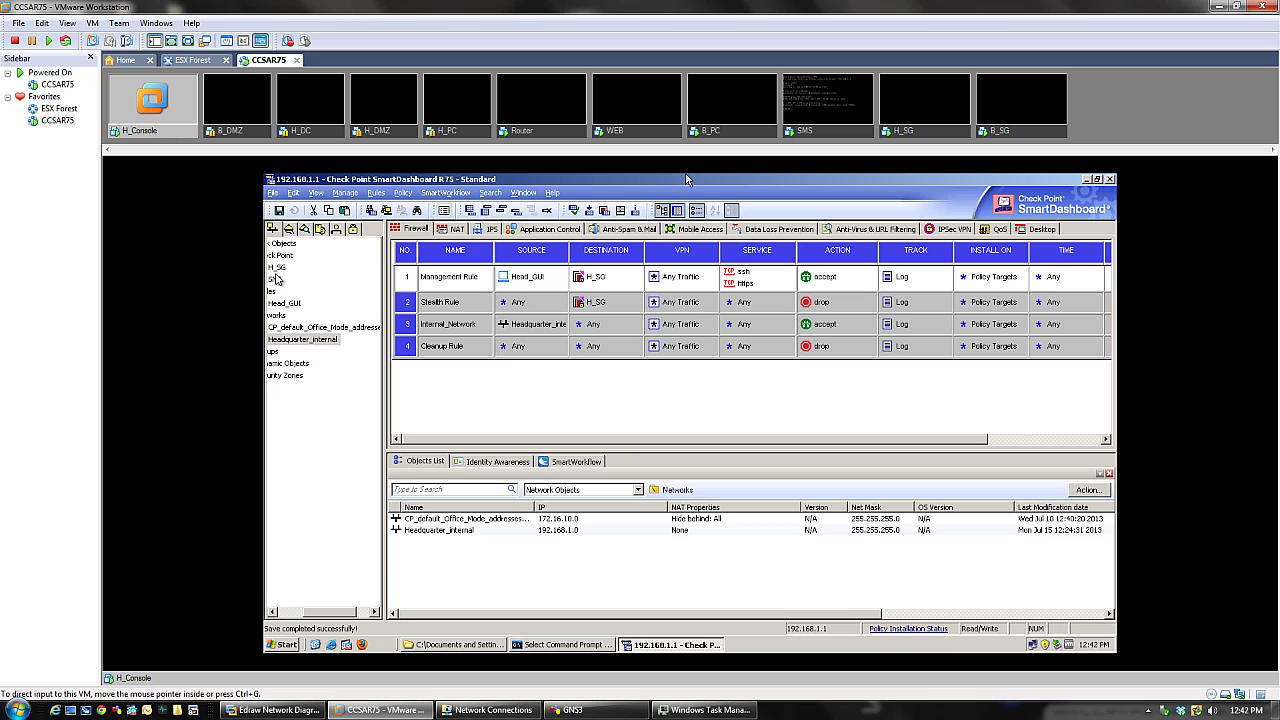
# - Open Headquarter_internal's properties from rule 3's Source, then bring up the Edraw network diagram
pyautogui.click(297, 613)
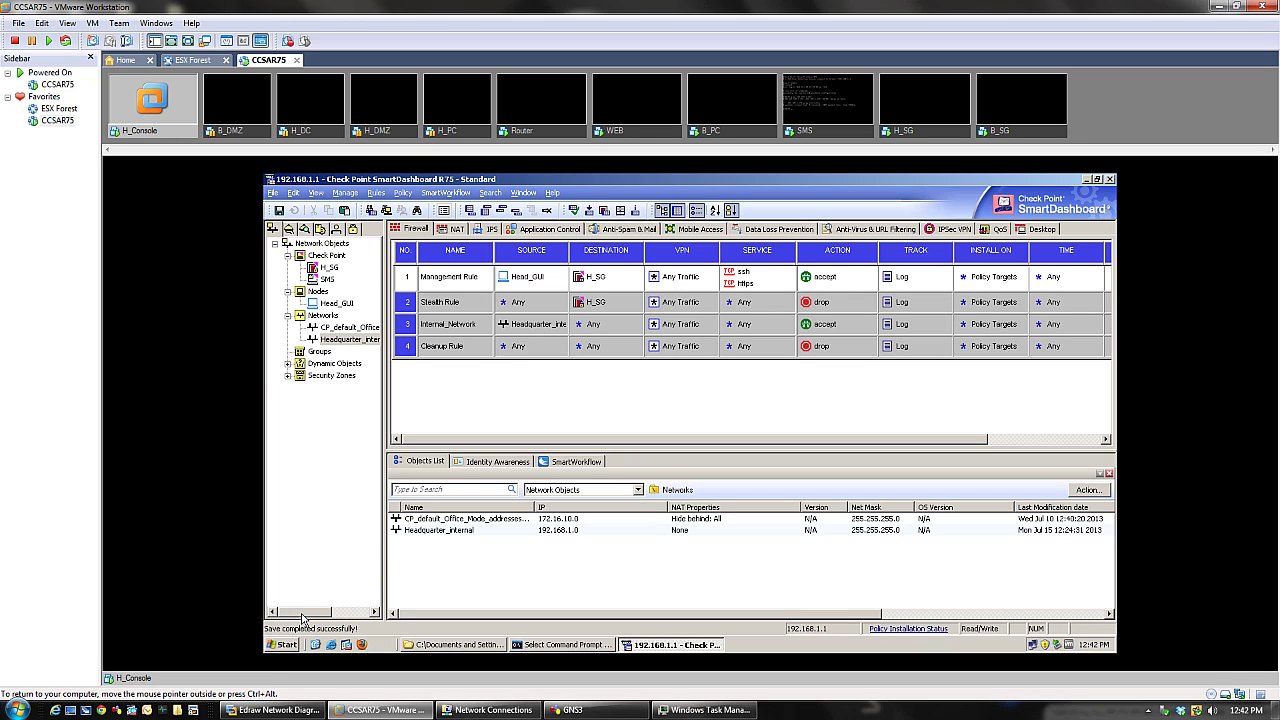
pyautogui.doubleClick(530, 322)
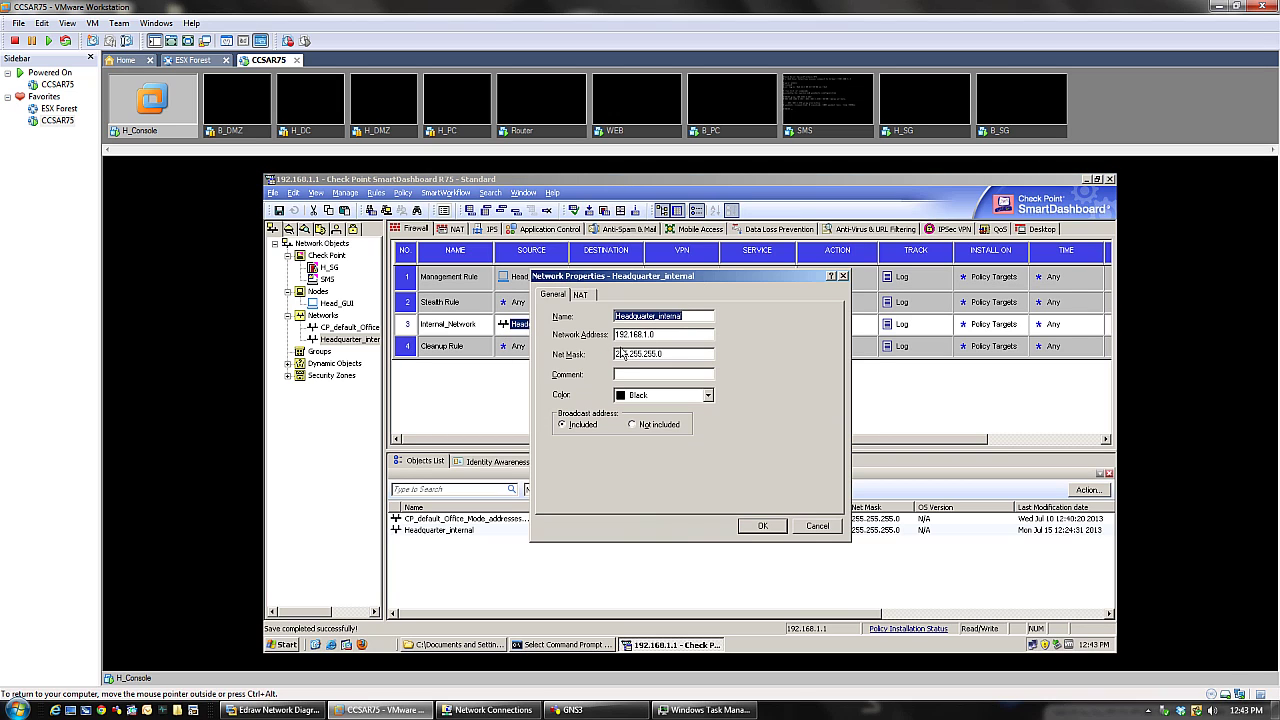
pyautogui.click(268, 710)
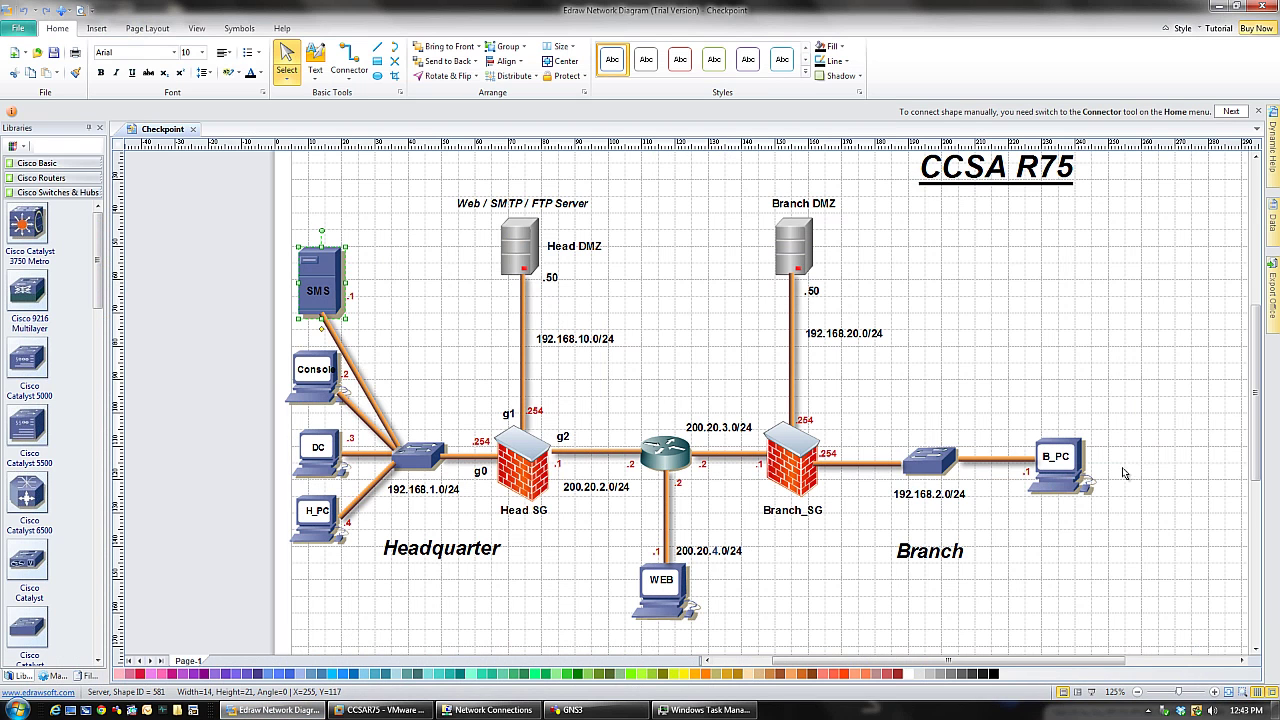
# - Review the CCSA R75 diagram, then return to Headquarter_internal's properties (192.168.1.0, 255.255.255.0)
pyautogui.click(380, 710)
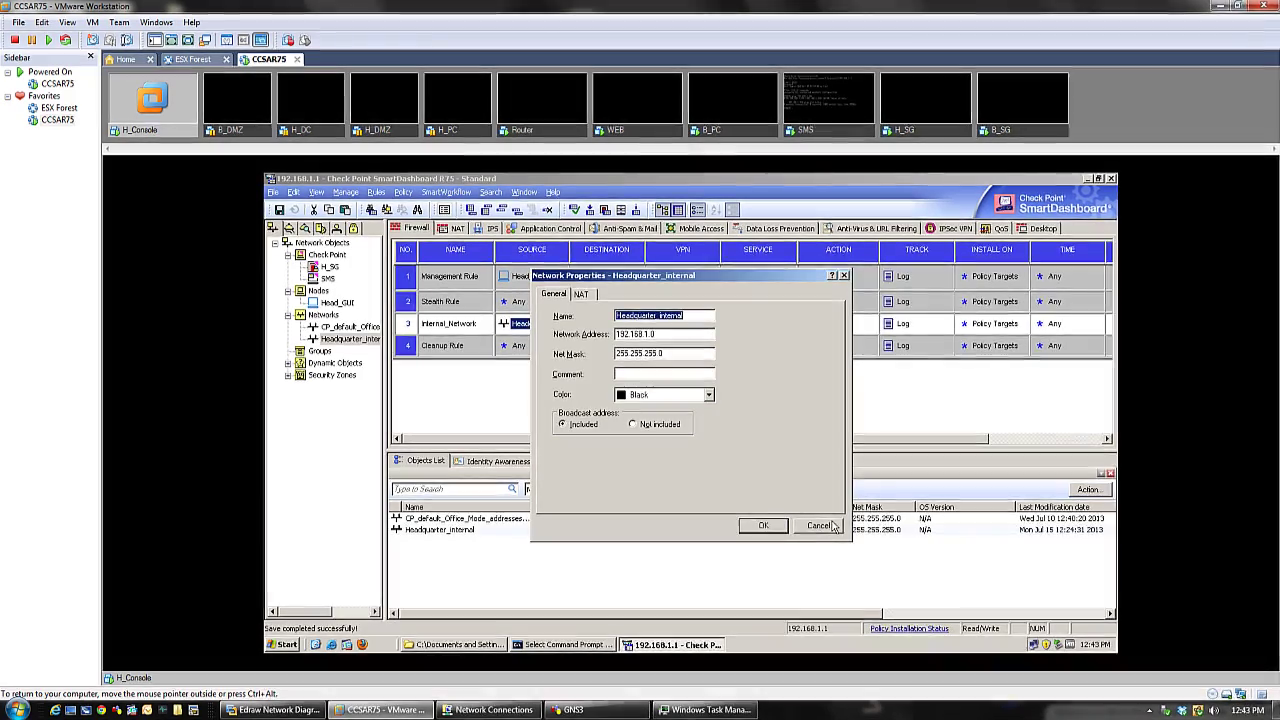
# - Close Headquarter_internal's properties and start a new Check Point Security Gateway/Management object
pyautogui.click(832, 526)
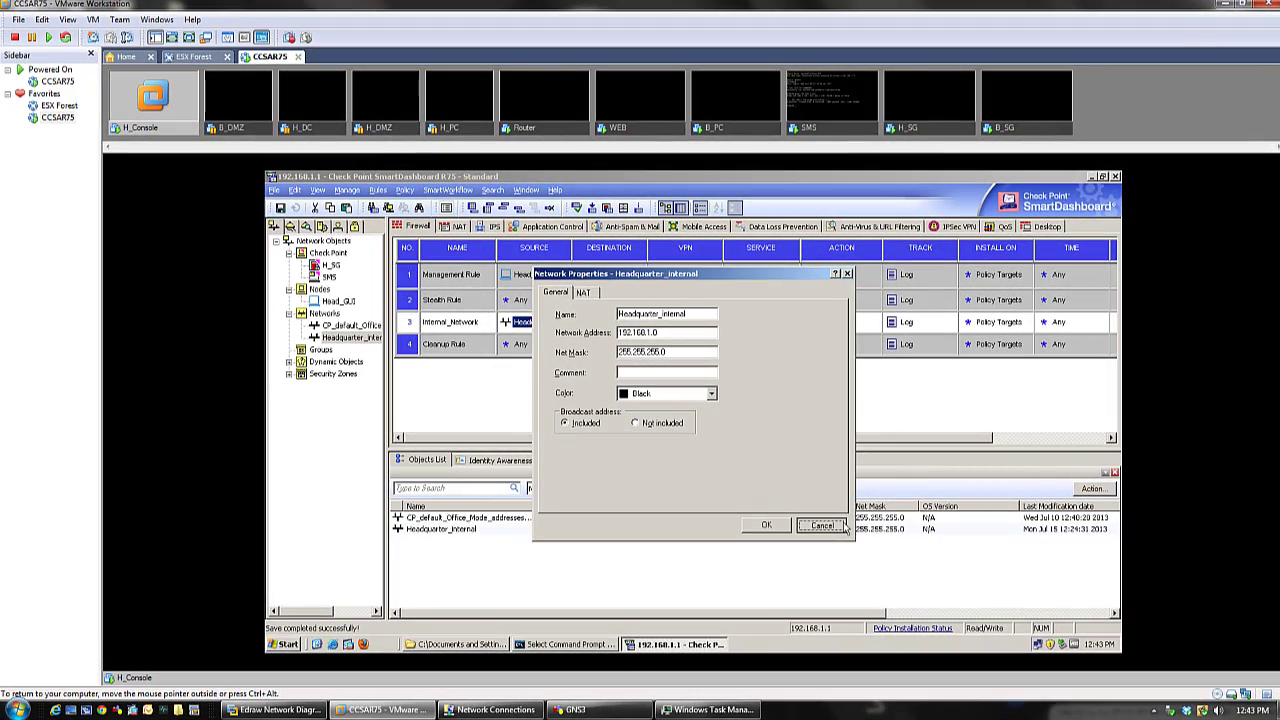
pyautogui.click(843, 526)
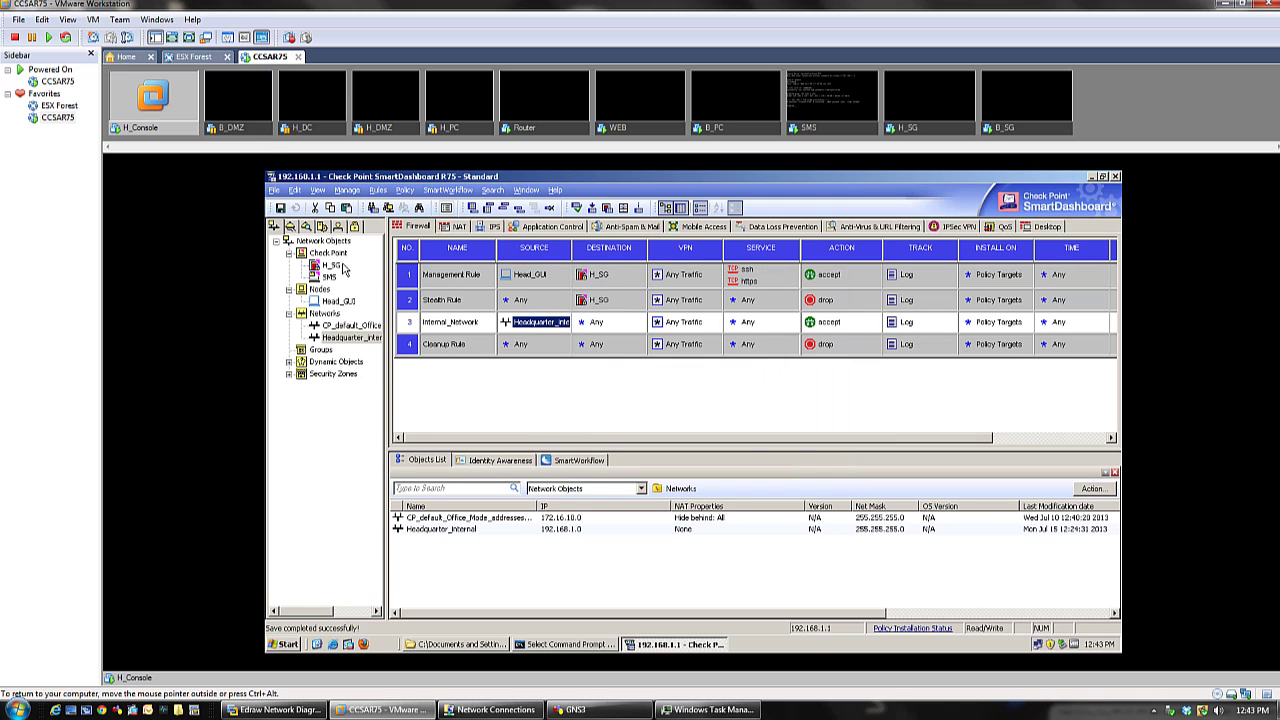
pyautogui.click(333, 255)
pyautogui.rightClick(336, 257)
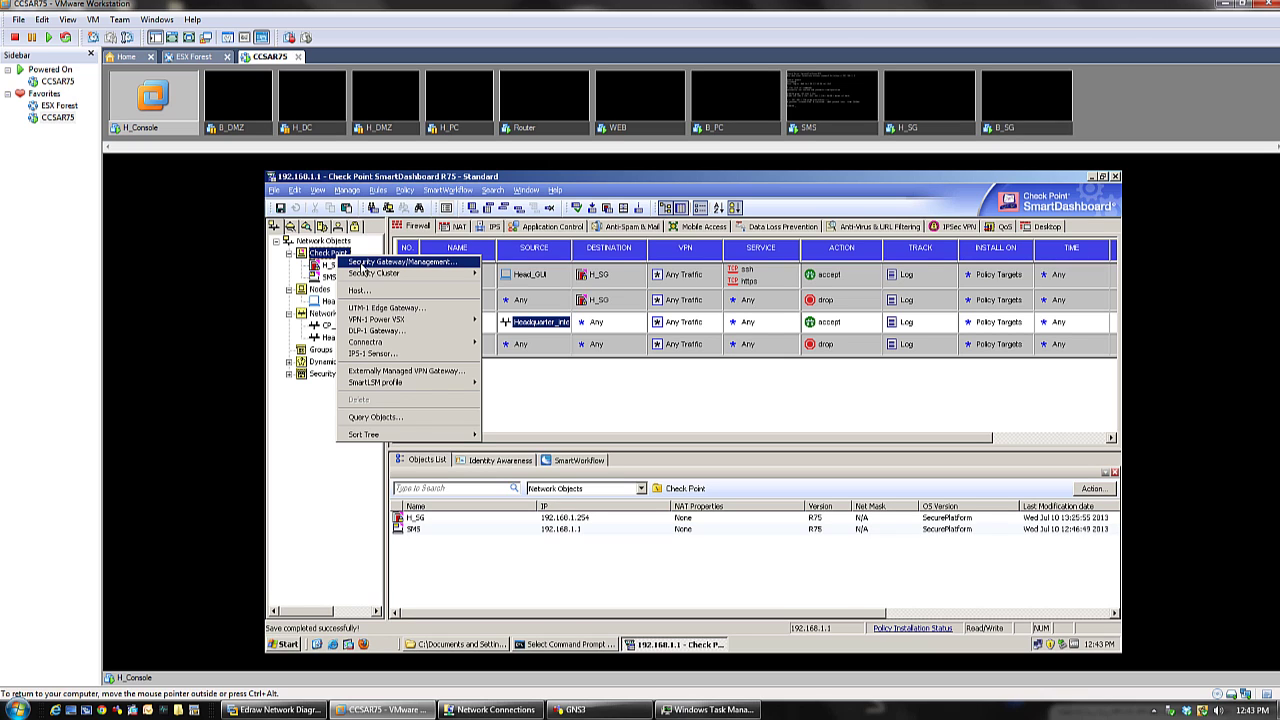
pyautogui.click(463, 267)
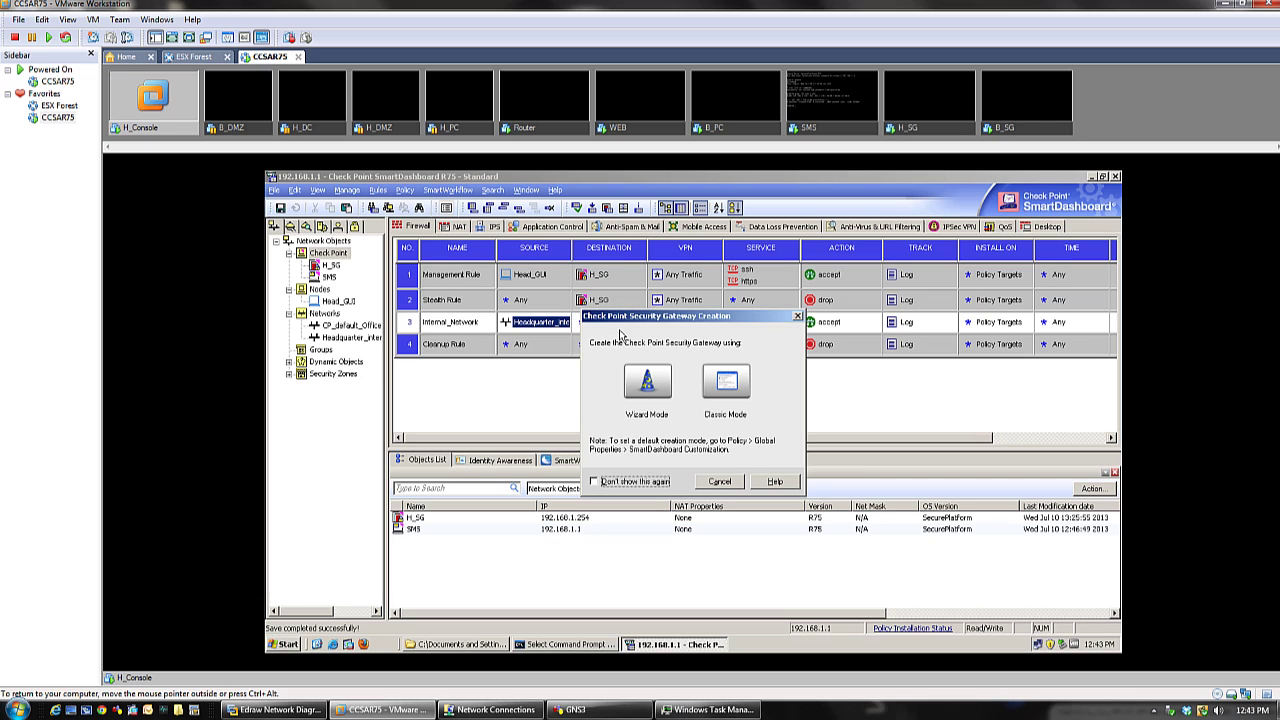
# - Create the gateway in Classic Mode named B_SG and look up its address on the Edraw diagram
pyautogui.click(728, 382)
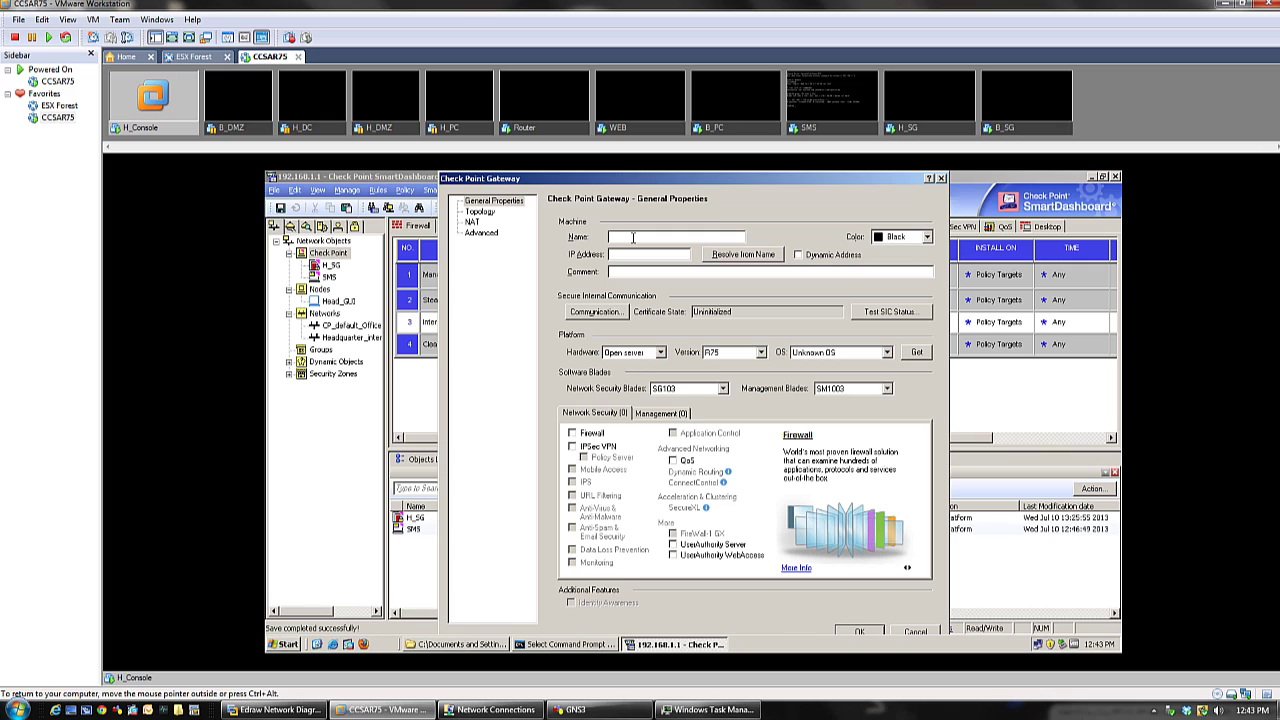
pyautogui.write('R')
pyautogui.write('_SG')
pyautogui.click(637, 254)
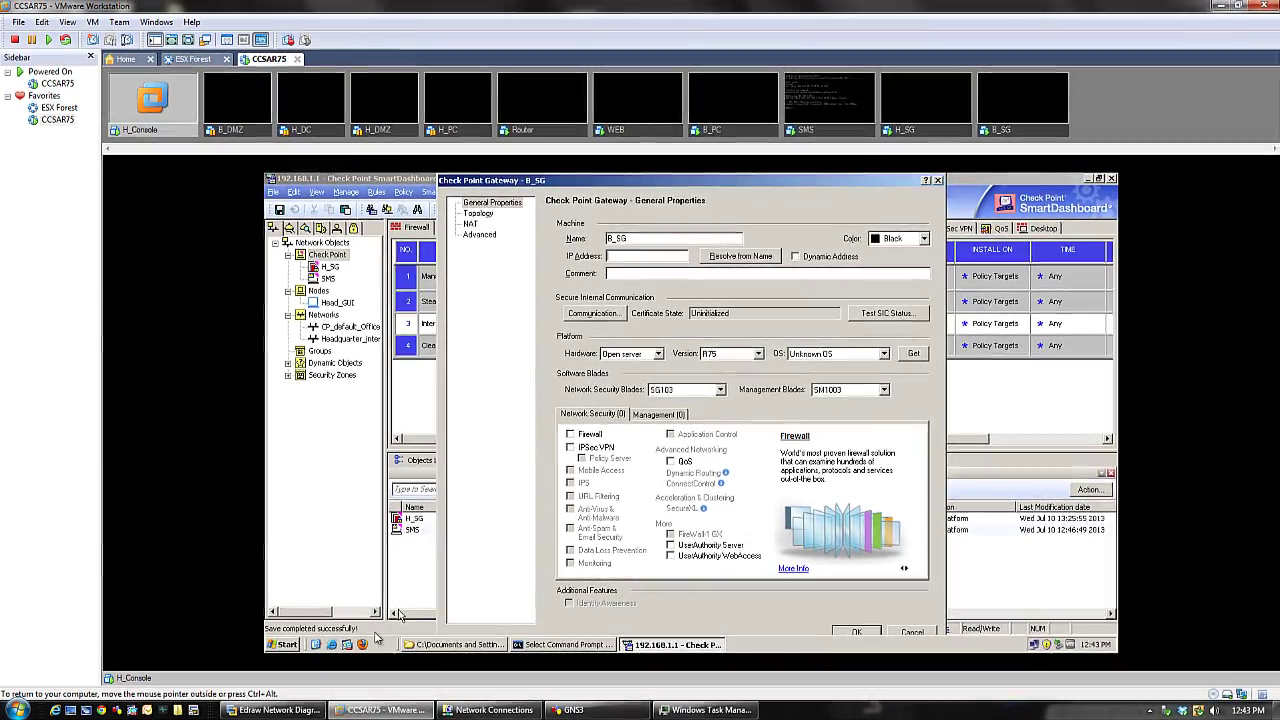
pyautogui.click(270, 710)
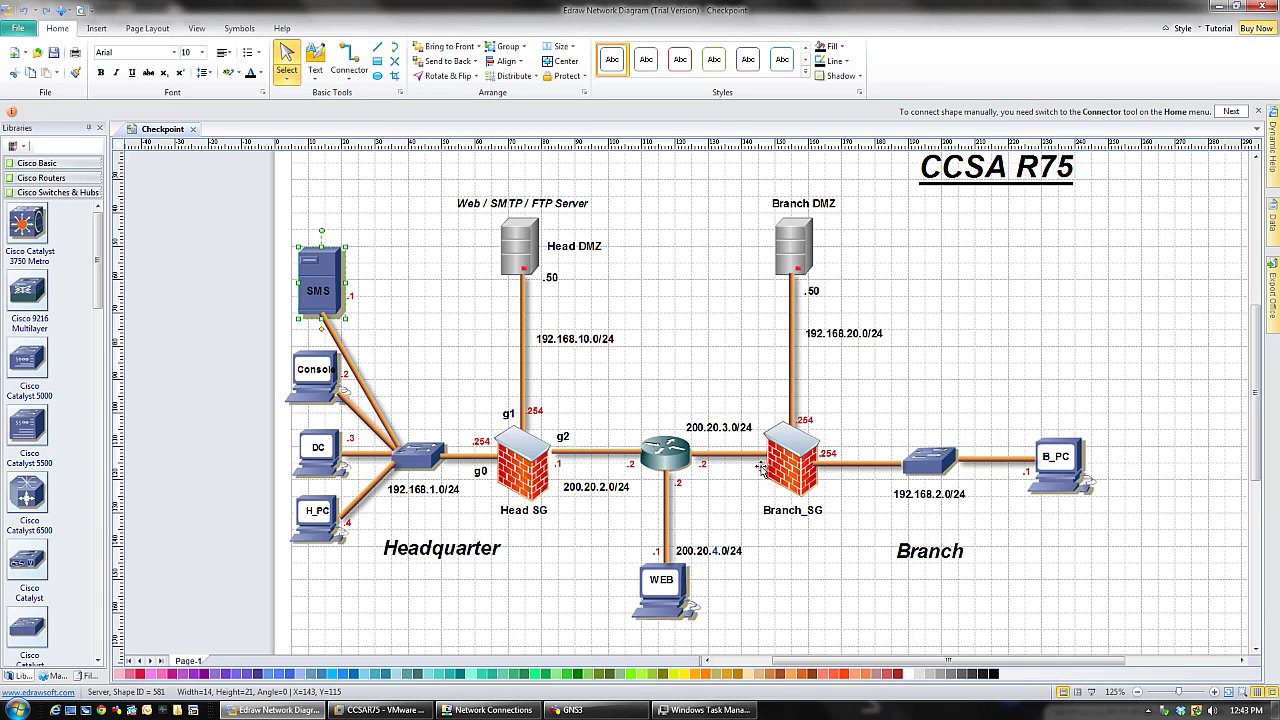
# - Check Branch_SG's .1 address on 200.20.3.0/24 in the diagram, then return to B_SG's General Properties
pyautogui.click(786, 468)
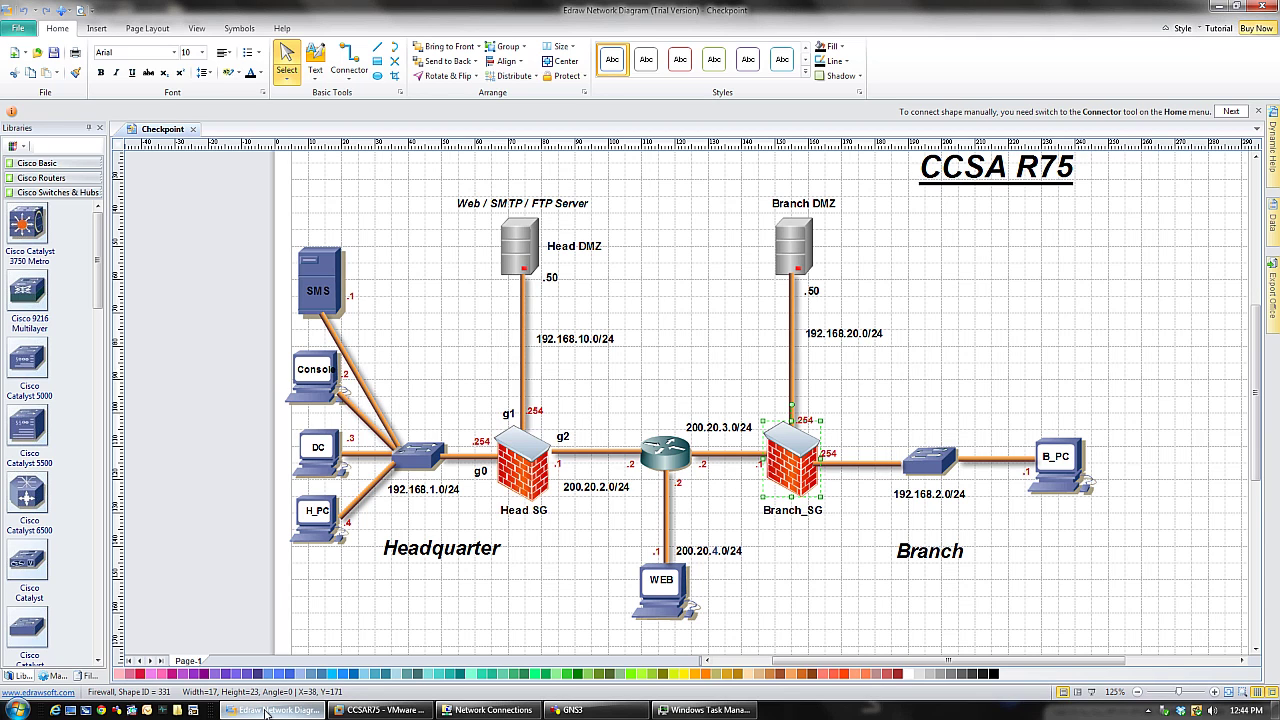
pyautogui.click(380, 710)
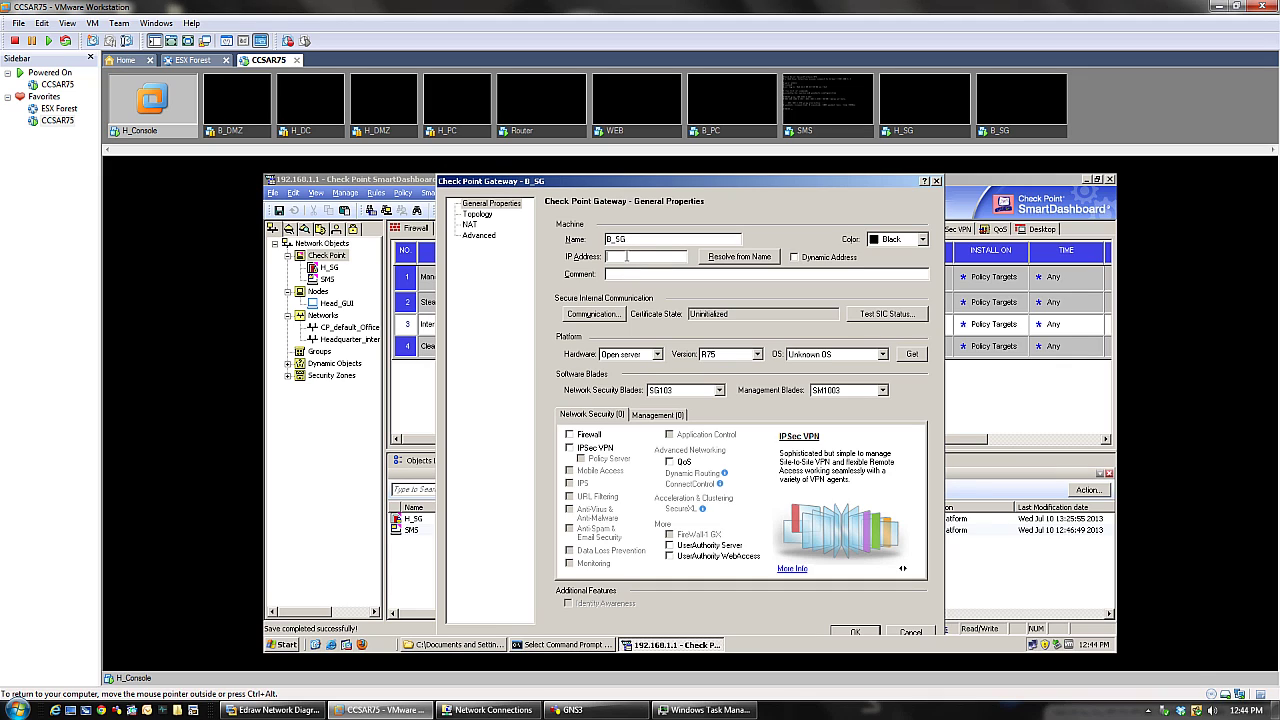
# - Give B_SG IP 200.20.3.1 and comment Branch SG, and enable Firewall, IPSec VPN and Monitoring blades
pyautogui.write('200.20.3.1')
pyautogui.click(610, 274)
pyautogui.write('Blanch SG')
pyautogui.click(569, 434)
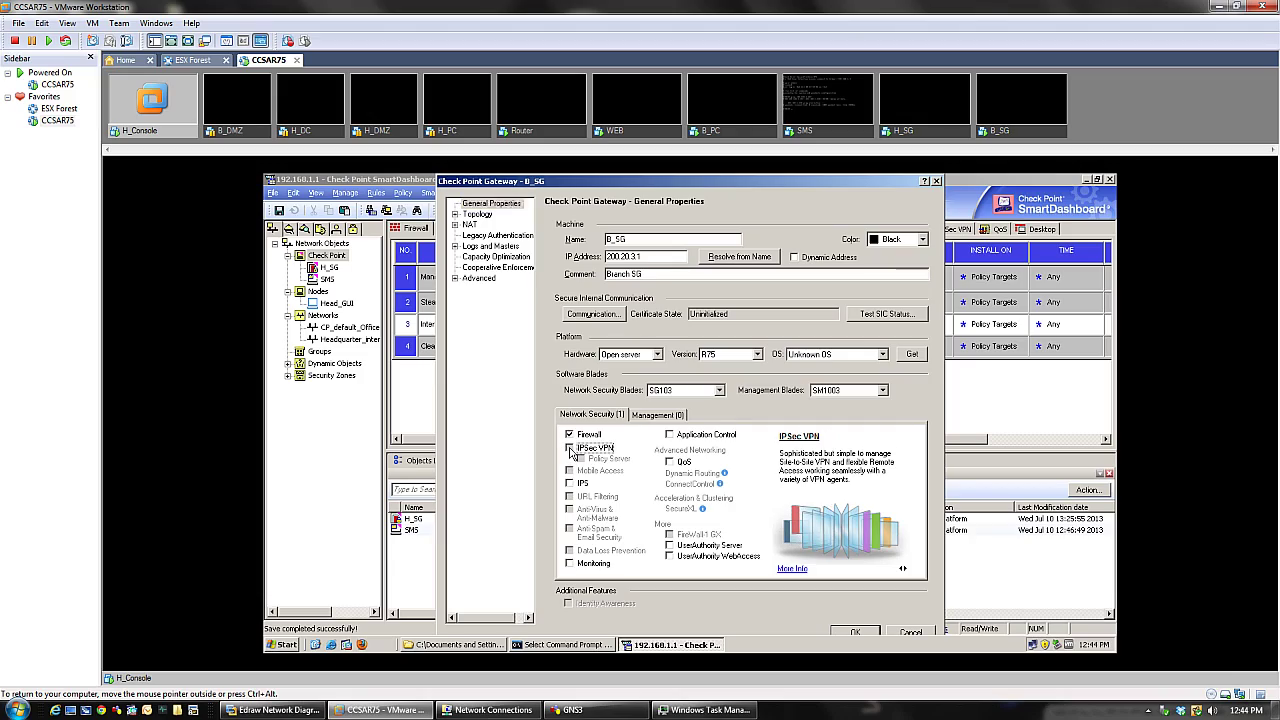
pyautogui.click(569, 447)
pyautogui.click(569, 565)
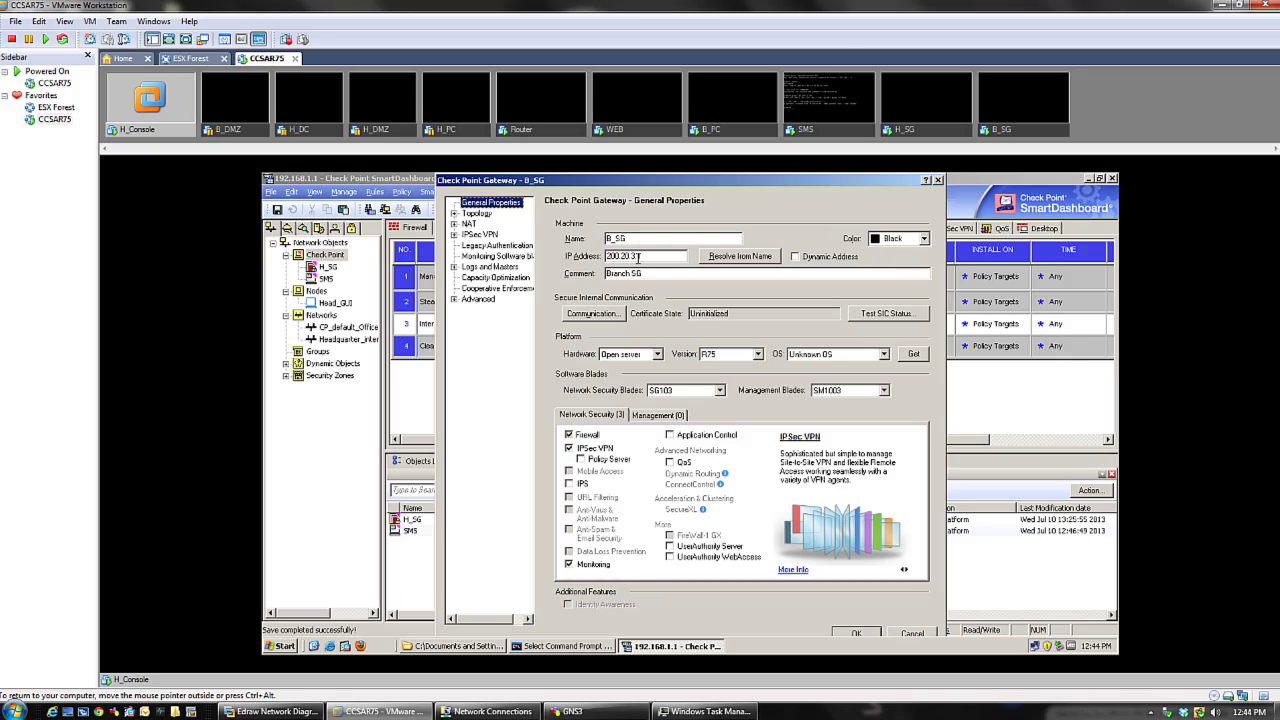
# - Enter the one-time password in B_SG's Trusted Communication settings, then close without initializing
pyautogui.click(275, 710)
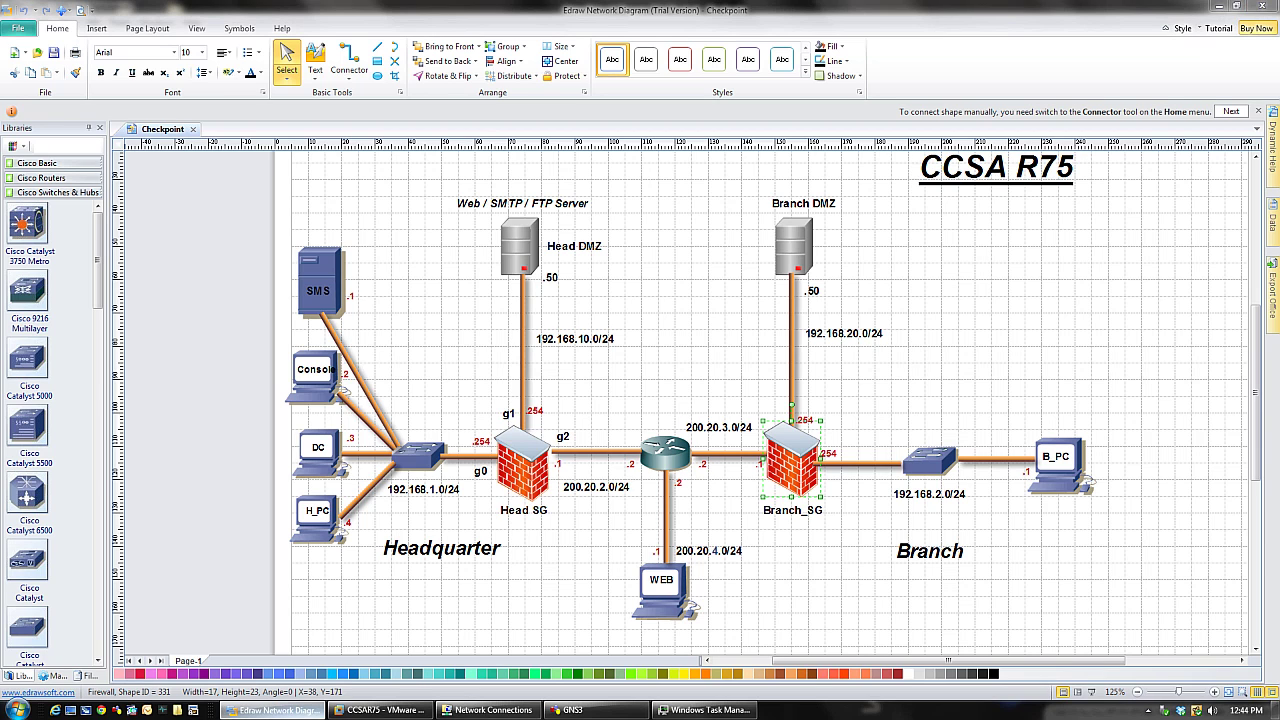
pyautogui.hotkey('alt', 'Tab')
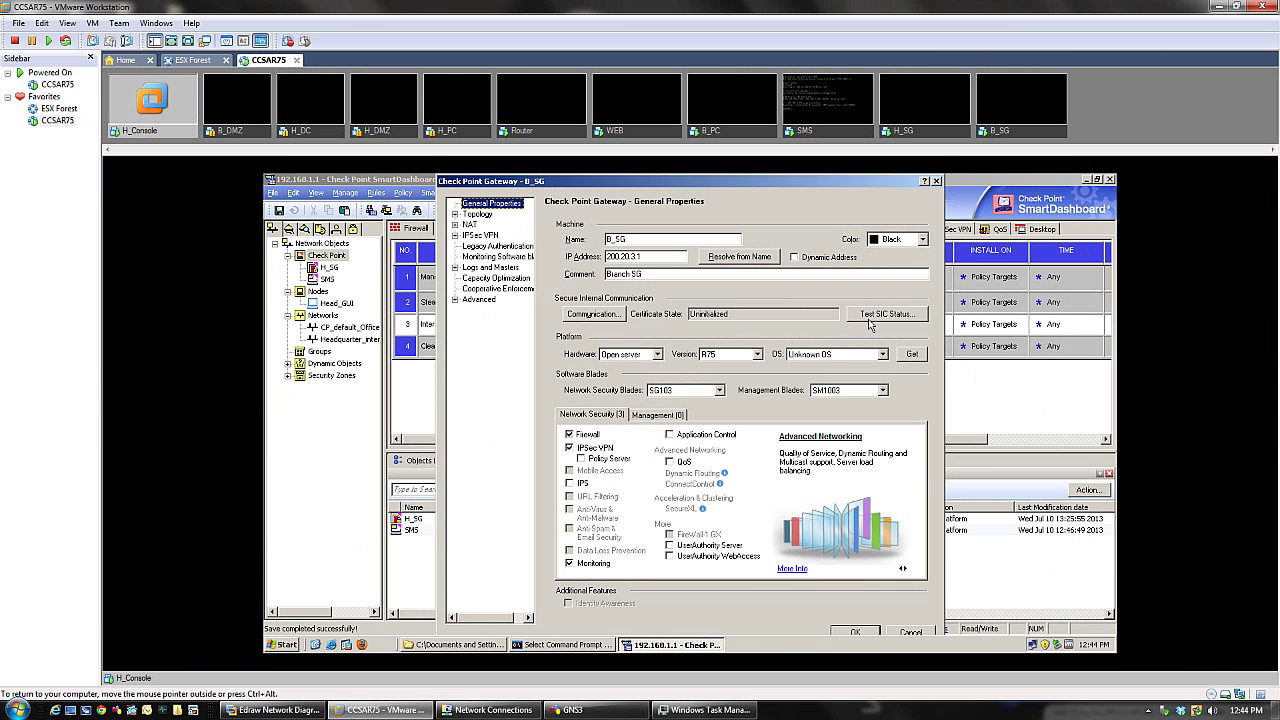
pyautogui.click(580, 315)
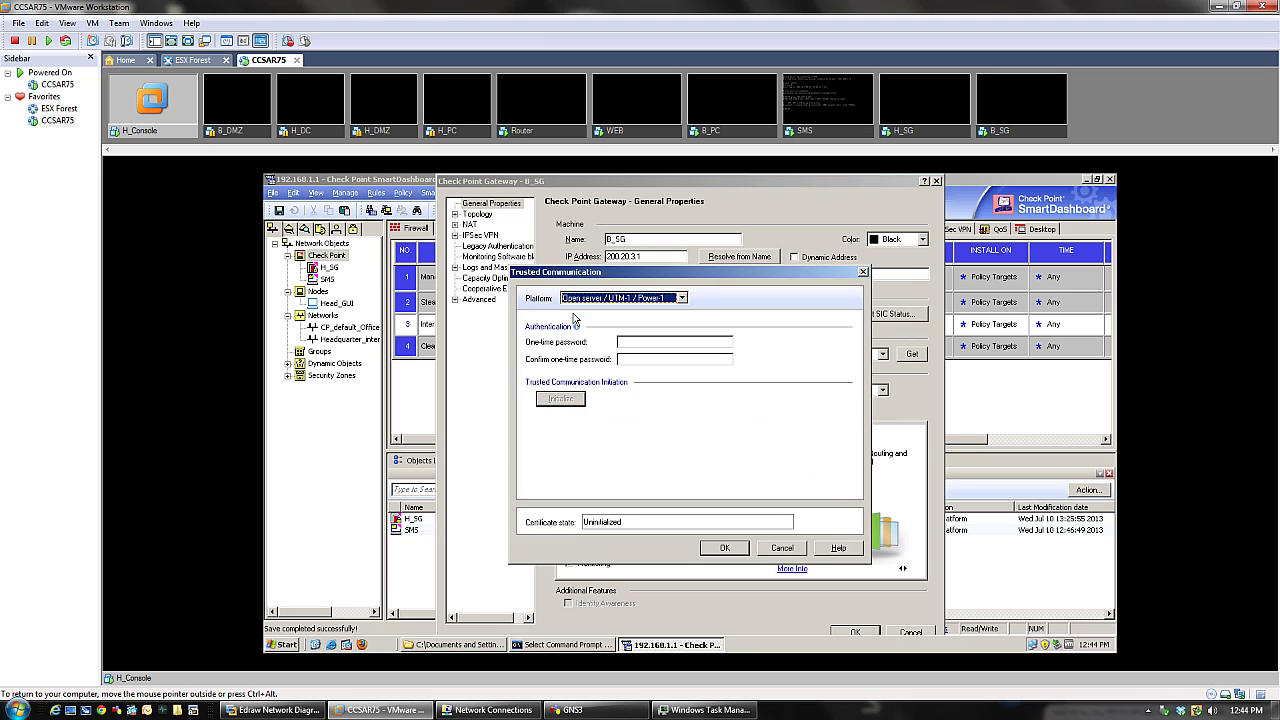
pyautogui.click(632, 341)
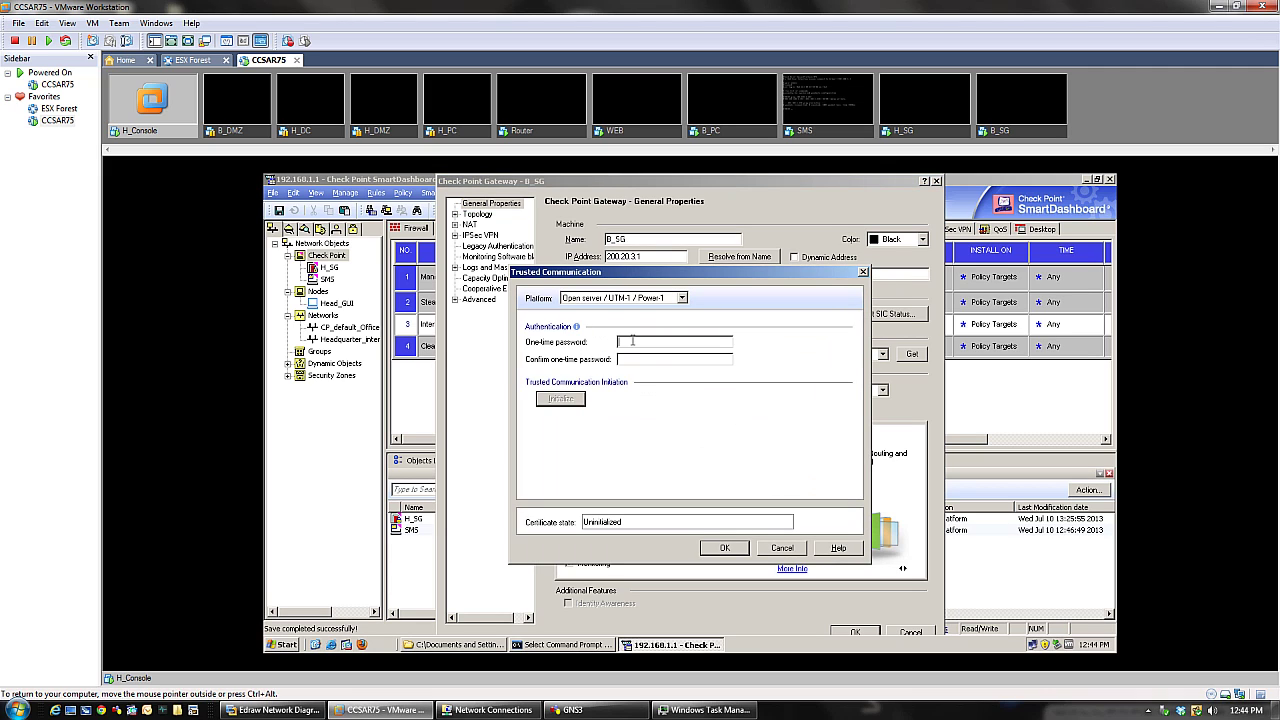
pyautogui.write('vv')
pyautogui.click(778, 550)
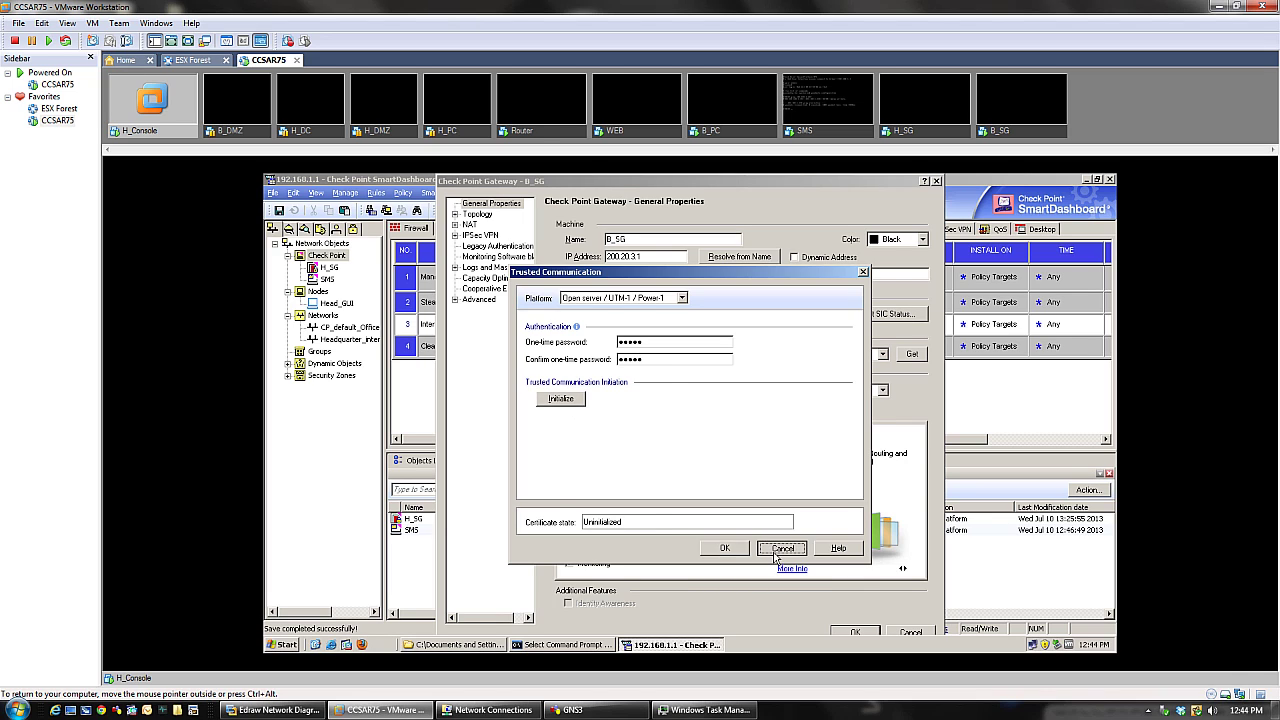
# - Log into the B_SG VM console as admin and run cpconfig to reach its Configuration Options menu
pyautogui.click(1020, 136)
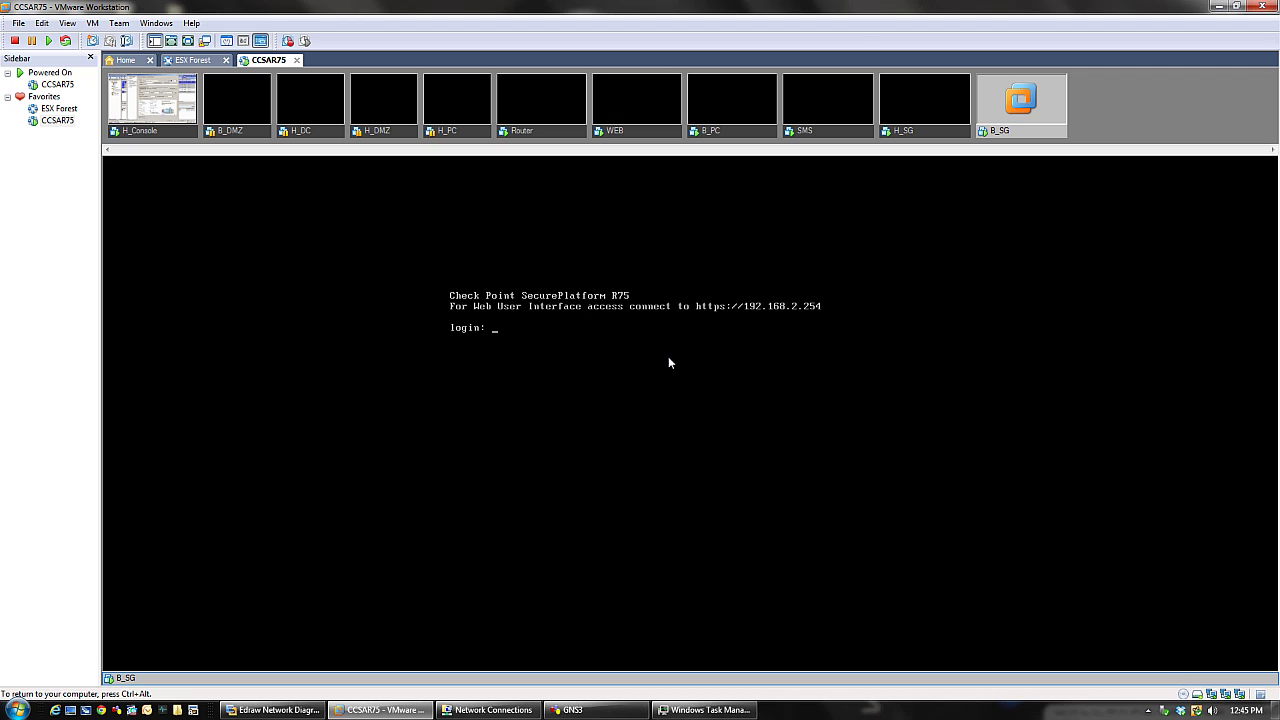
pyautogui.hotkey('ctrl', 'alt')
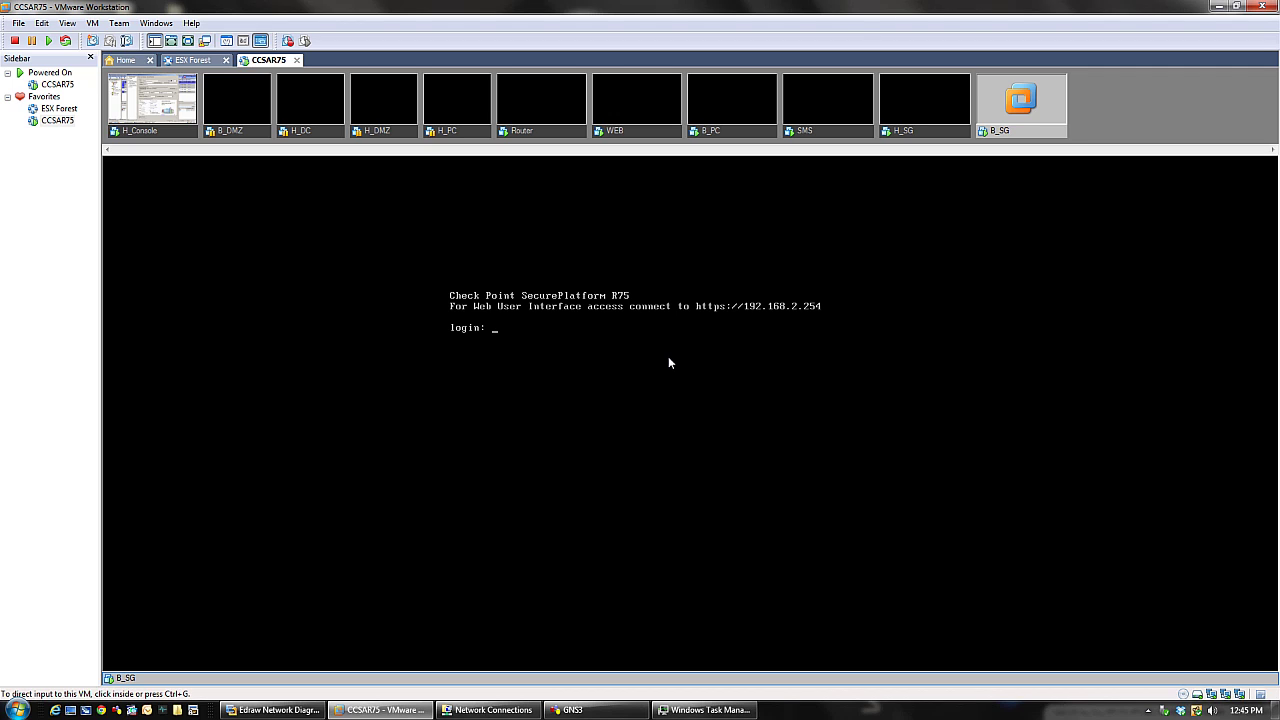
pyautogui.click(677, 371)
pyautogui.write('ad')
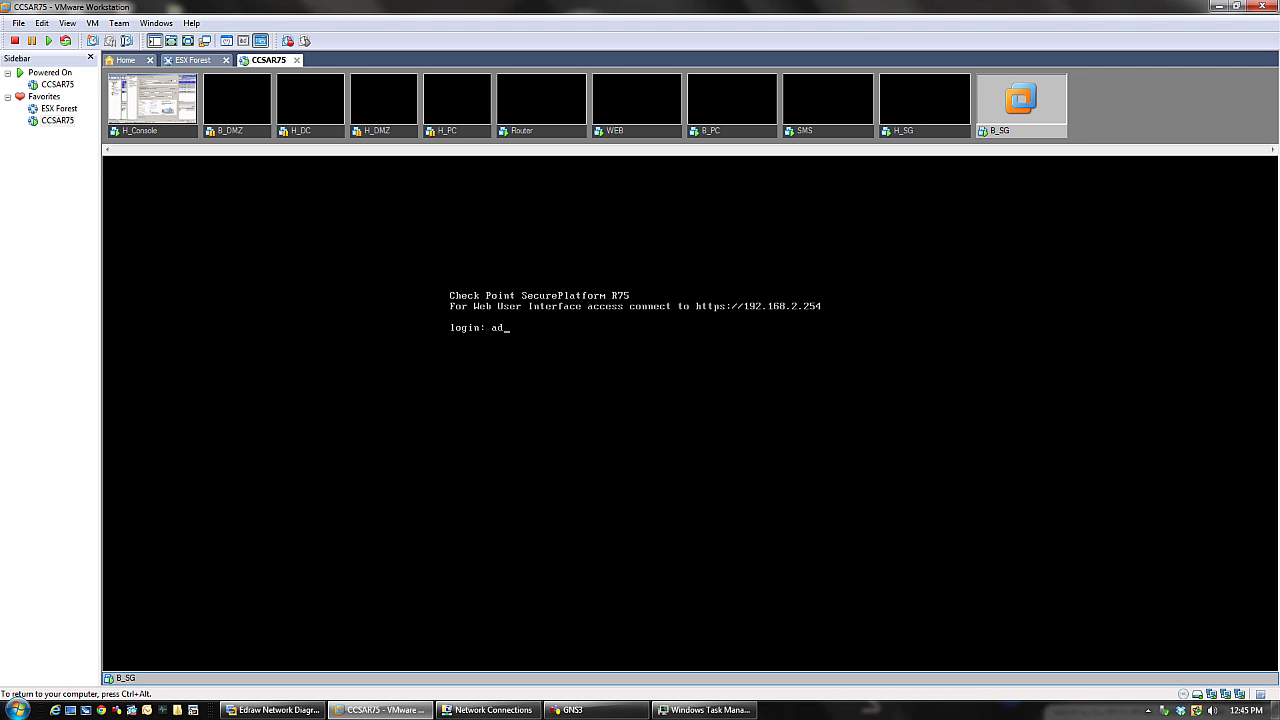
pyautogui.write('min')
pyautogui.press('Return')
pyautogui.press('Return')
pyautogui.write('c')
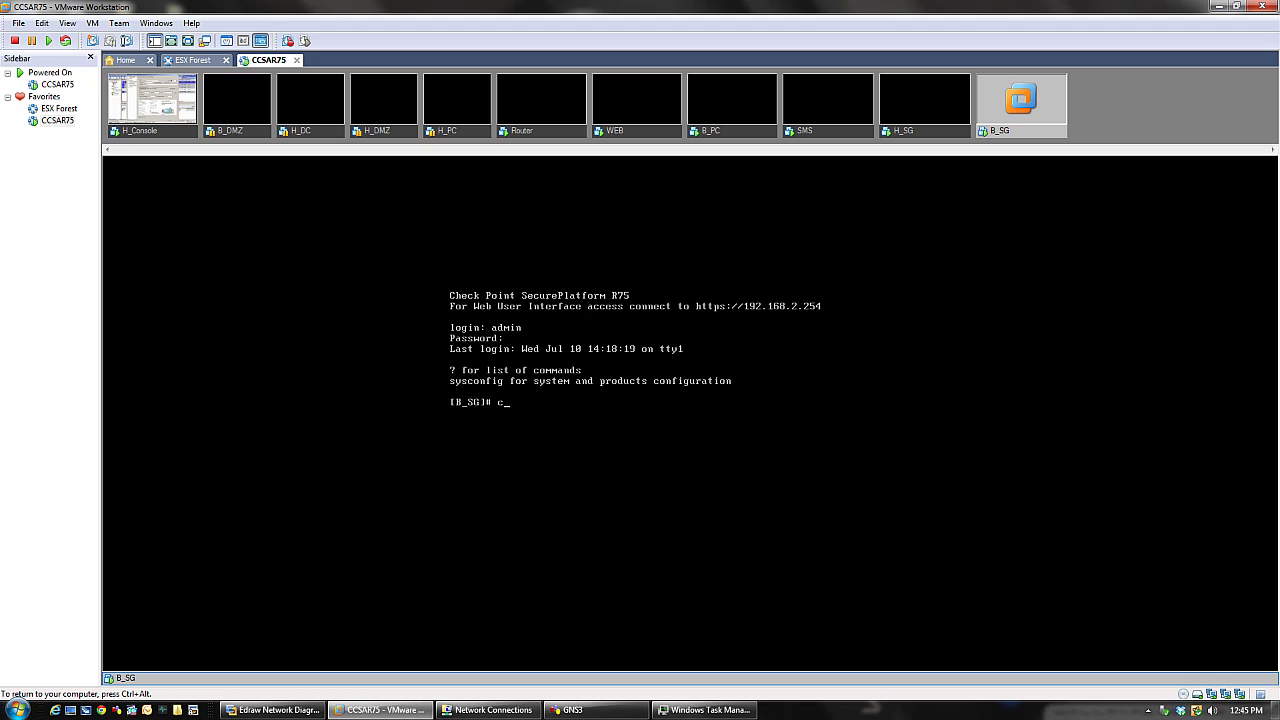
pyautogui.write('pconfig')
pyautogui.press('Return')
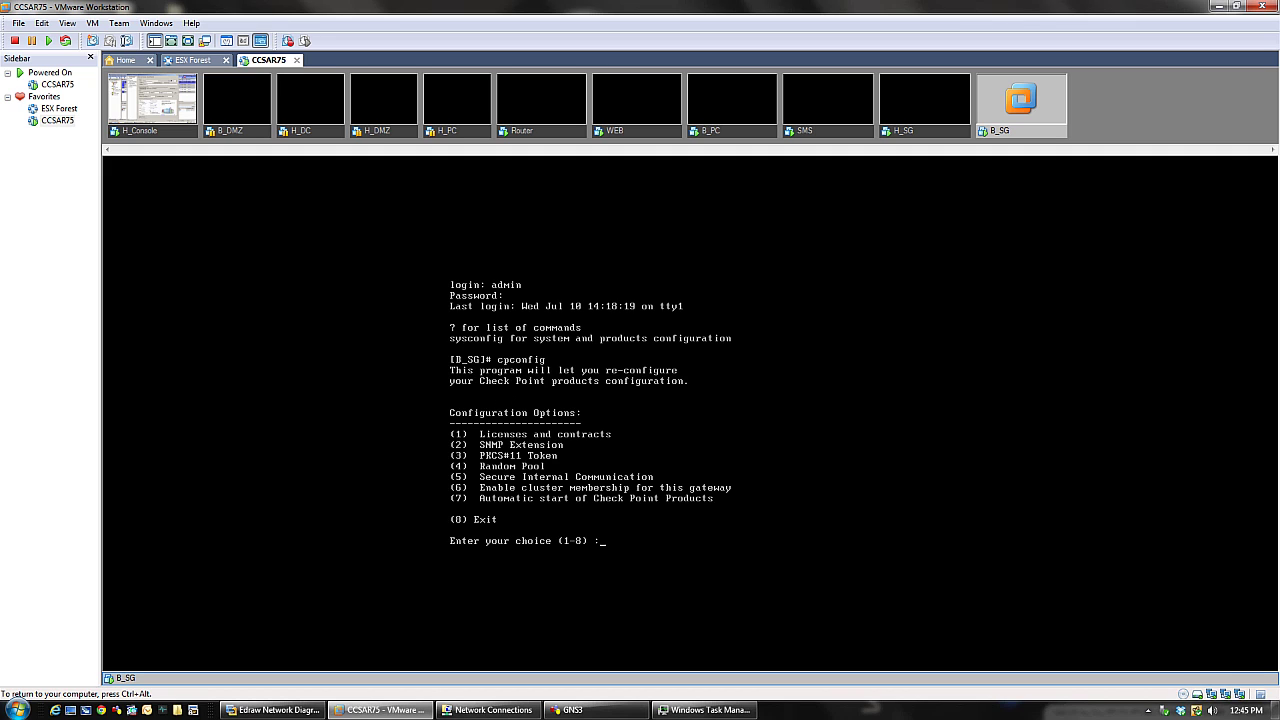
# - In cpconfig choose option 5, confirm and enter a new SIC activation key, then exit with 8
pyautogui.write('5')
pyautogui.press('Return')
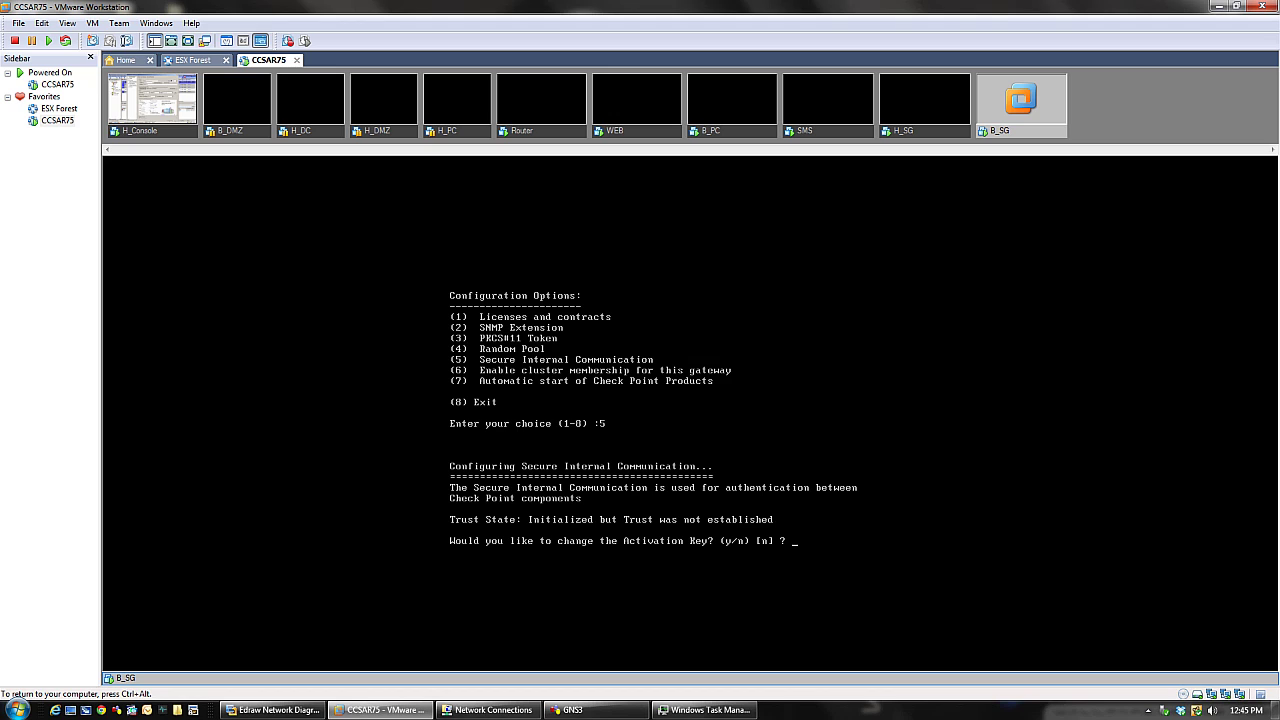
pyautogui.write('y')
pyautogui.press('Return')
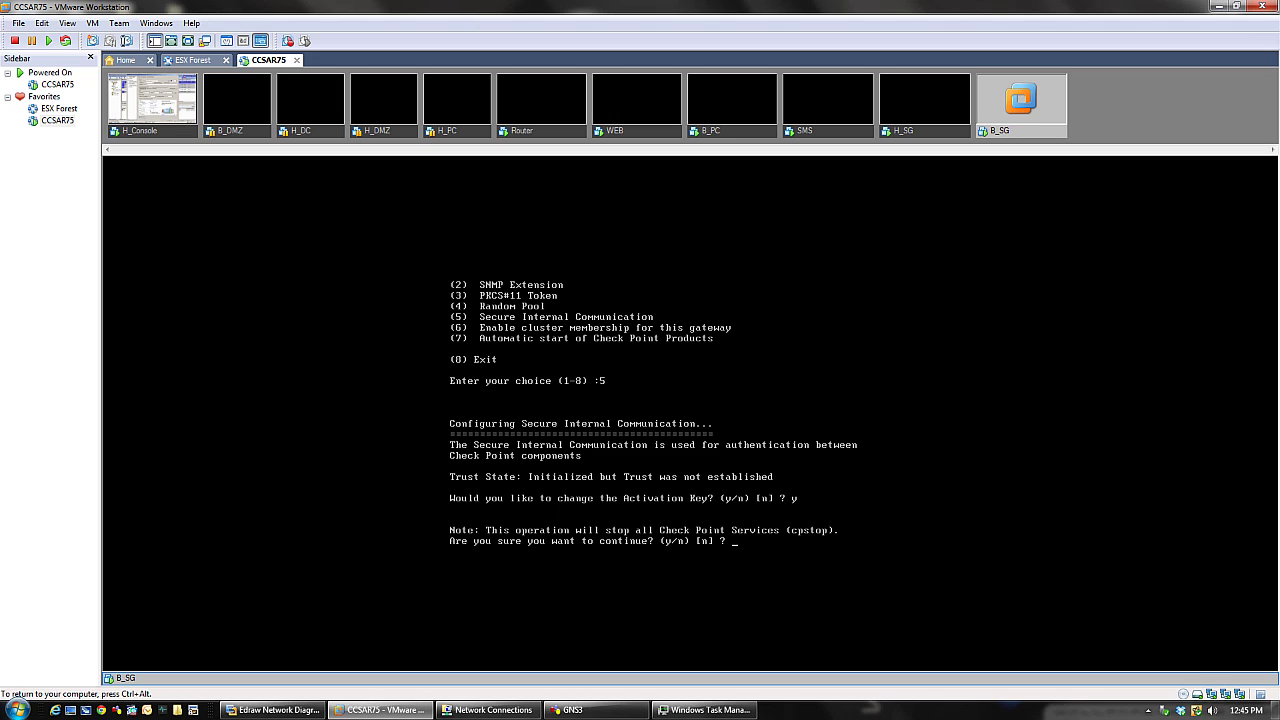
pyautogui.write('y')
pyautogui.press('Return')
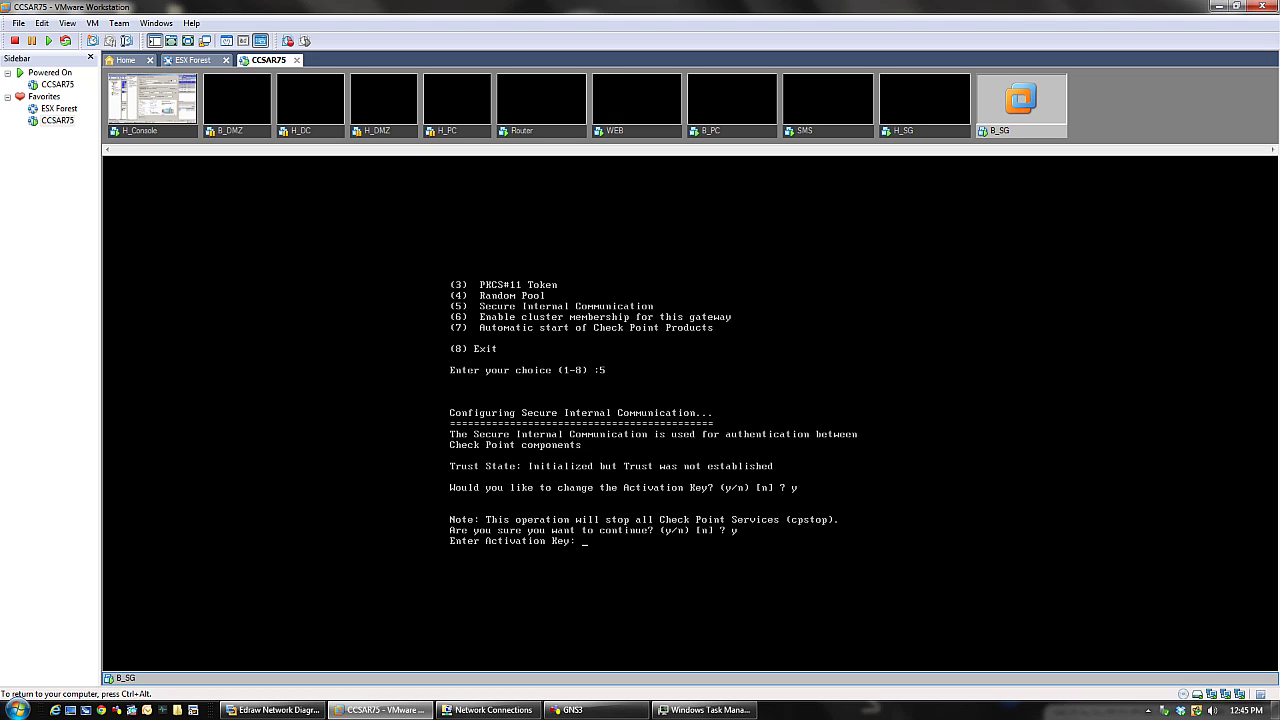
pyautogui.press('Return')
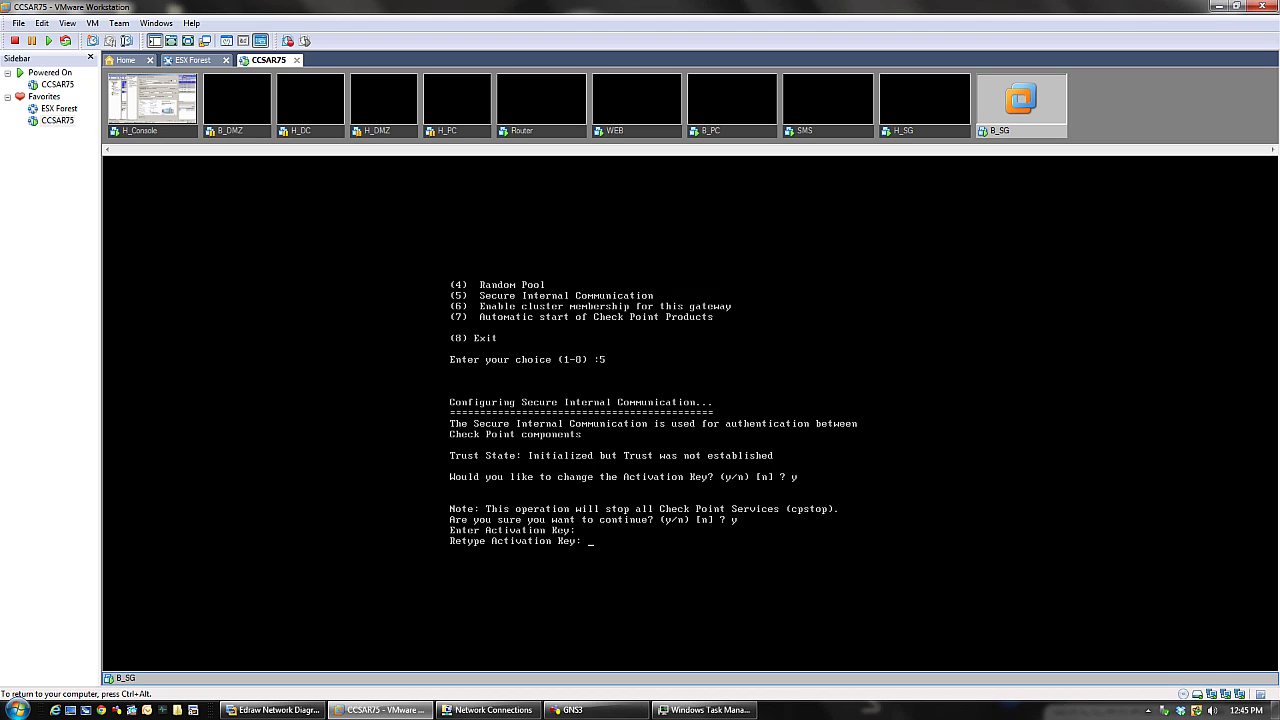
pyautogui.press('Return')
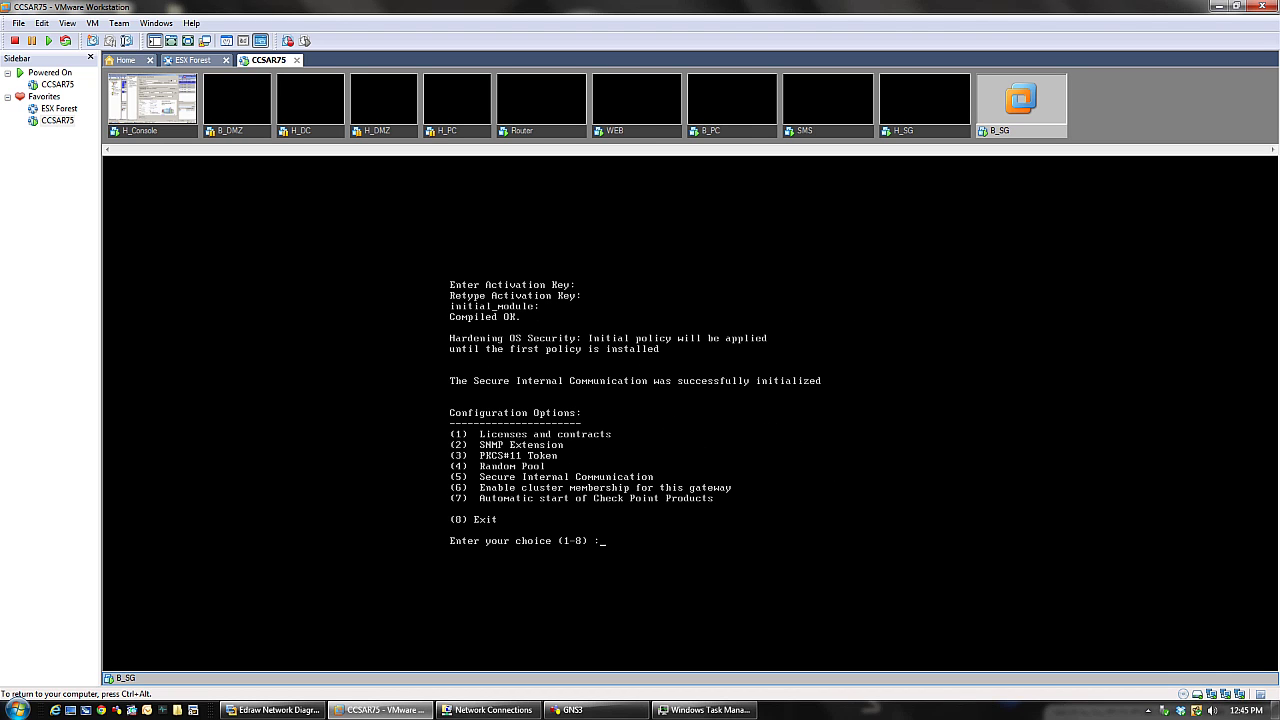
pyautogui.write('8')
pyautogui.press('Return')
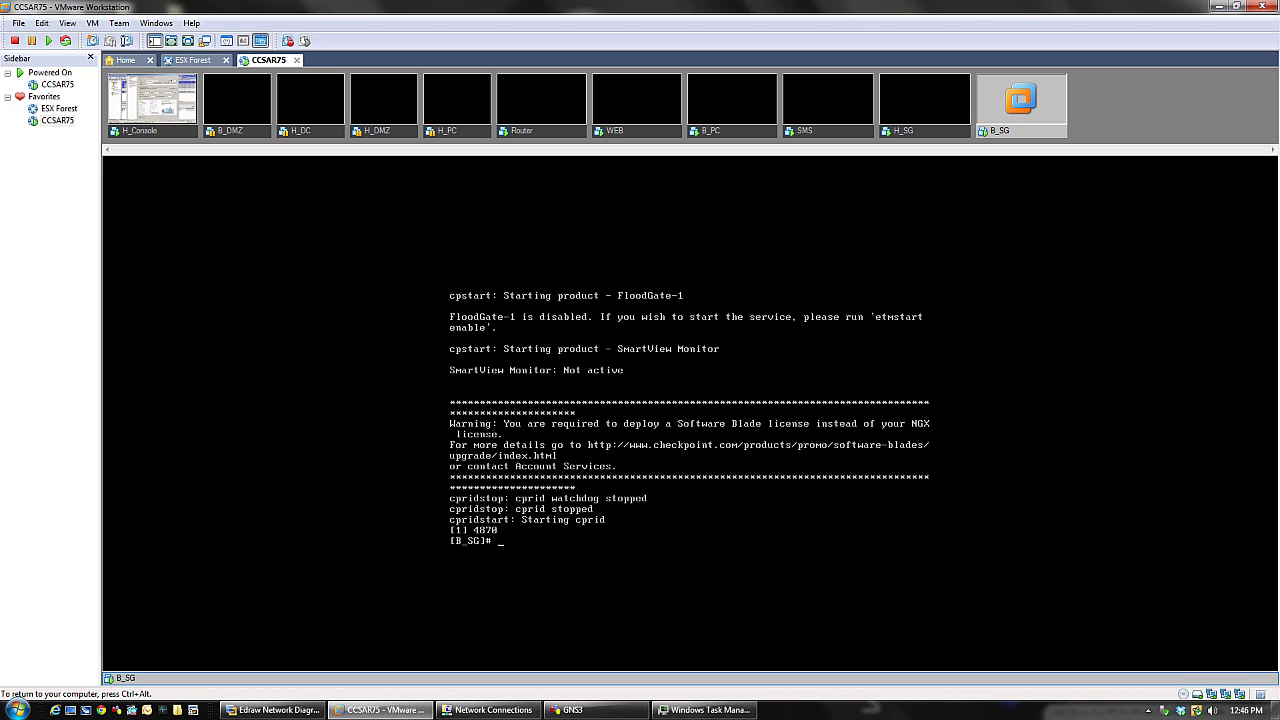
# - Reboot the B_SG gateway from its console with the reboot command, confirming with y
pyautogui.write('reboot')
pyautogui.press('Return')
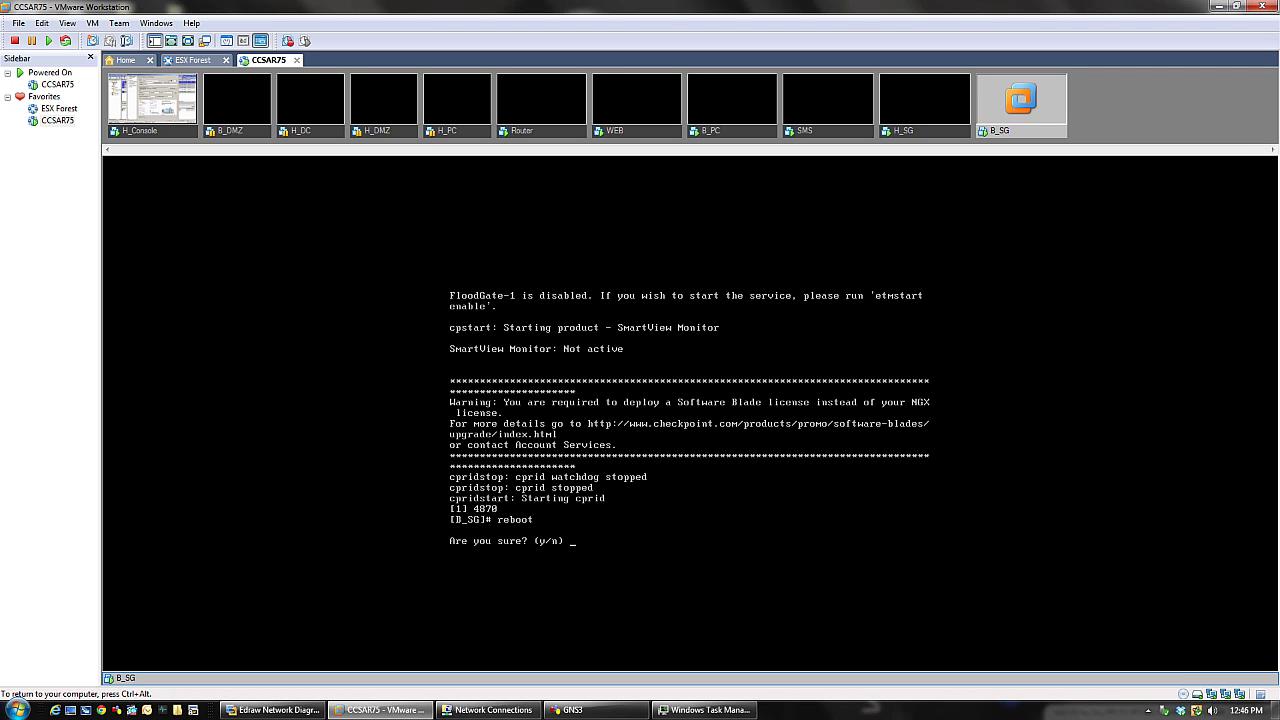
pyautogui.write('y')
pyautogui.press('Return')
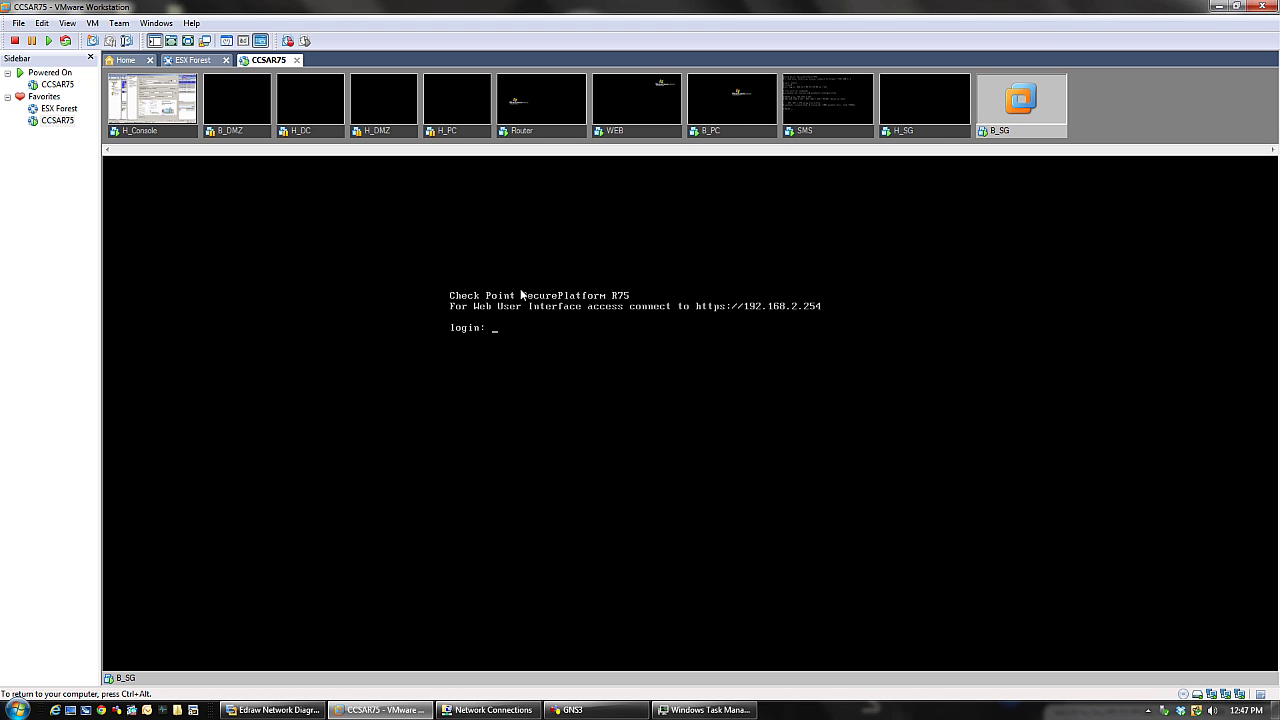
# - On H_Console, enter and confirm B_SG's one-time password in Trusted Communication, then initialize trust
pyautogui.click(177, 130)
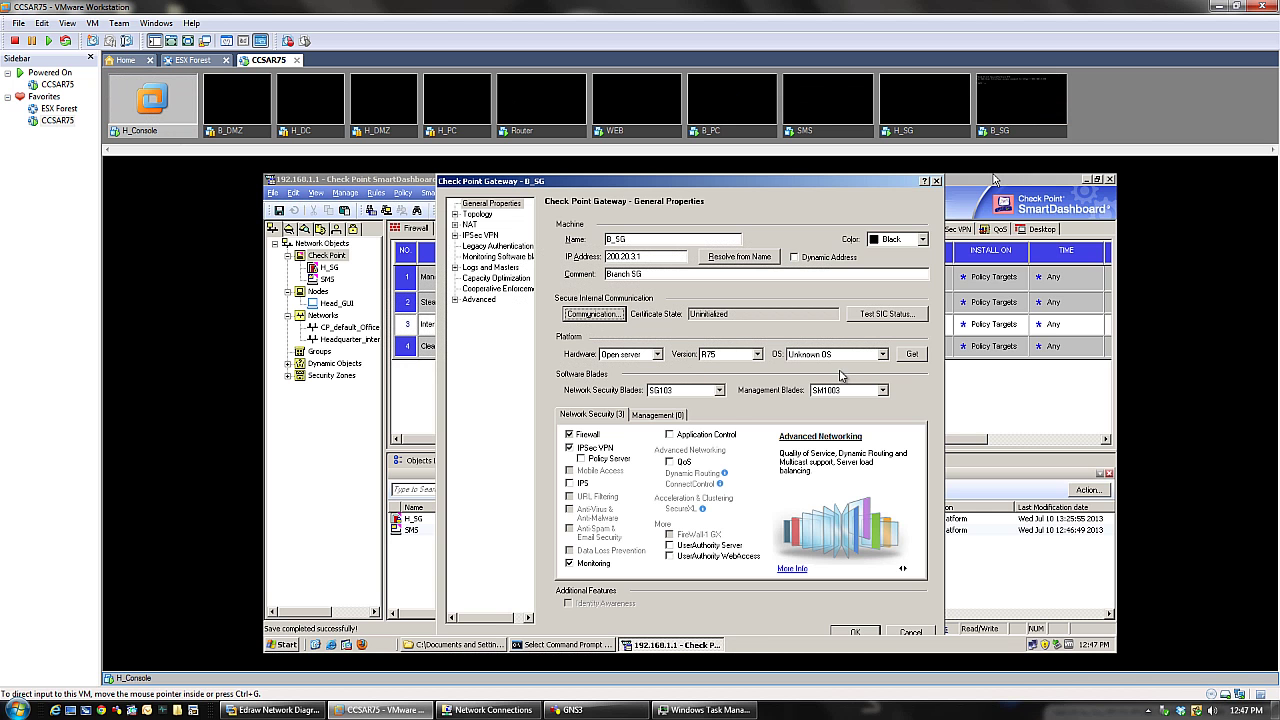
pyautogui.click(613, 318)
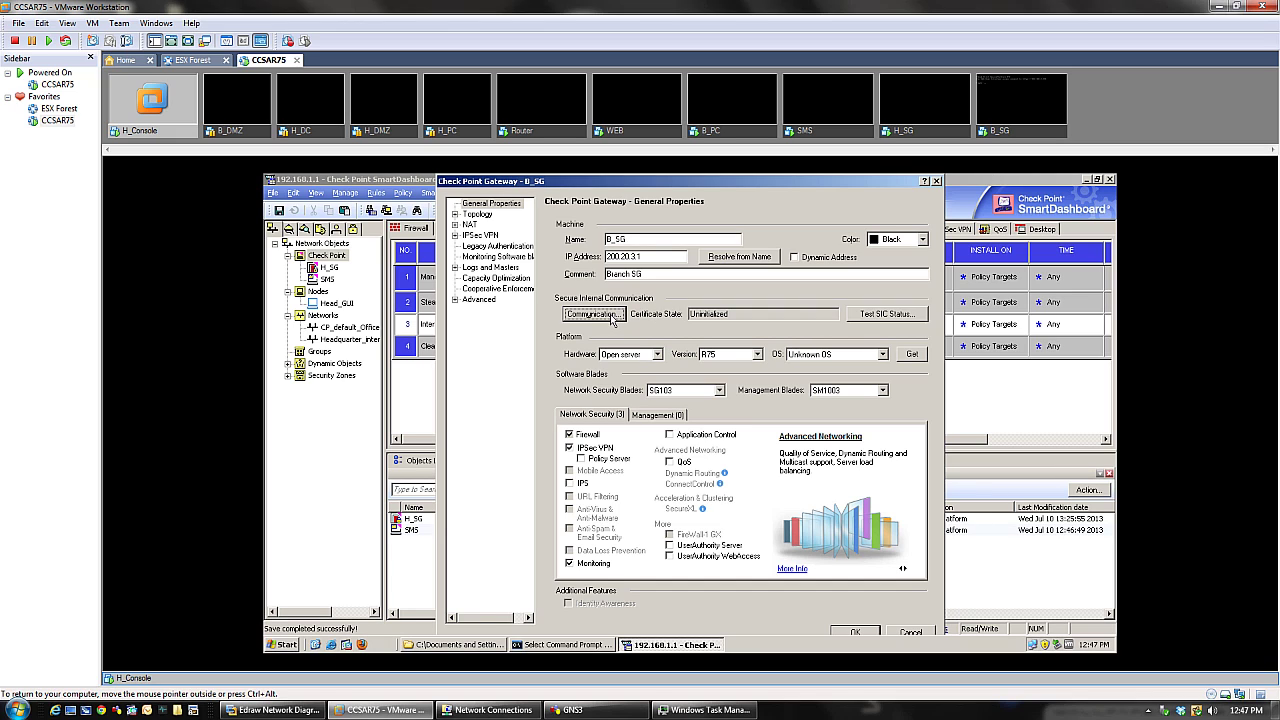
pyautogui.click(613, 318)
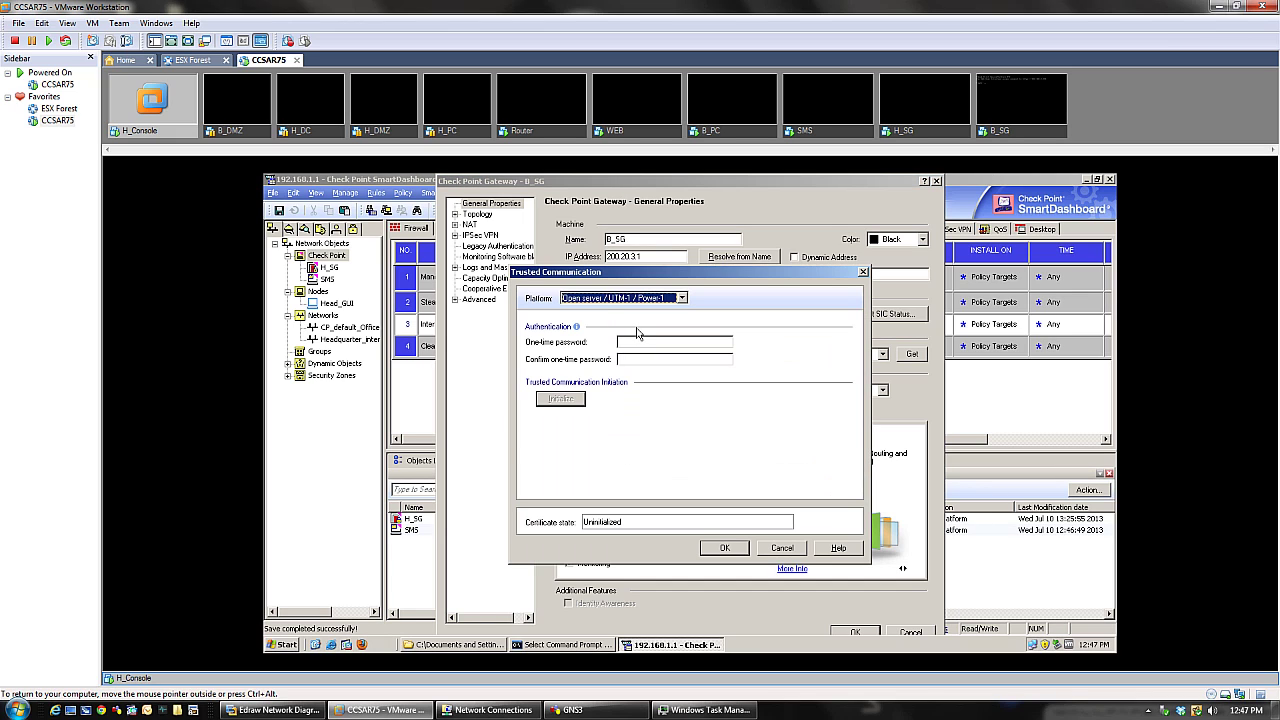
pyautogui.click(645, 341)
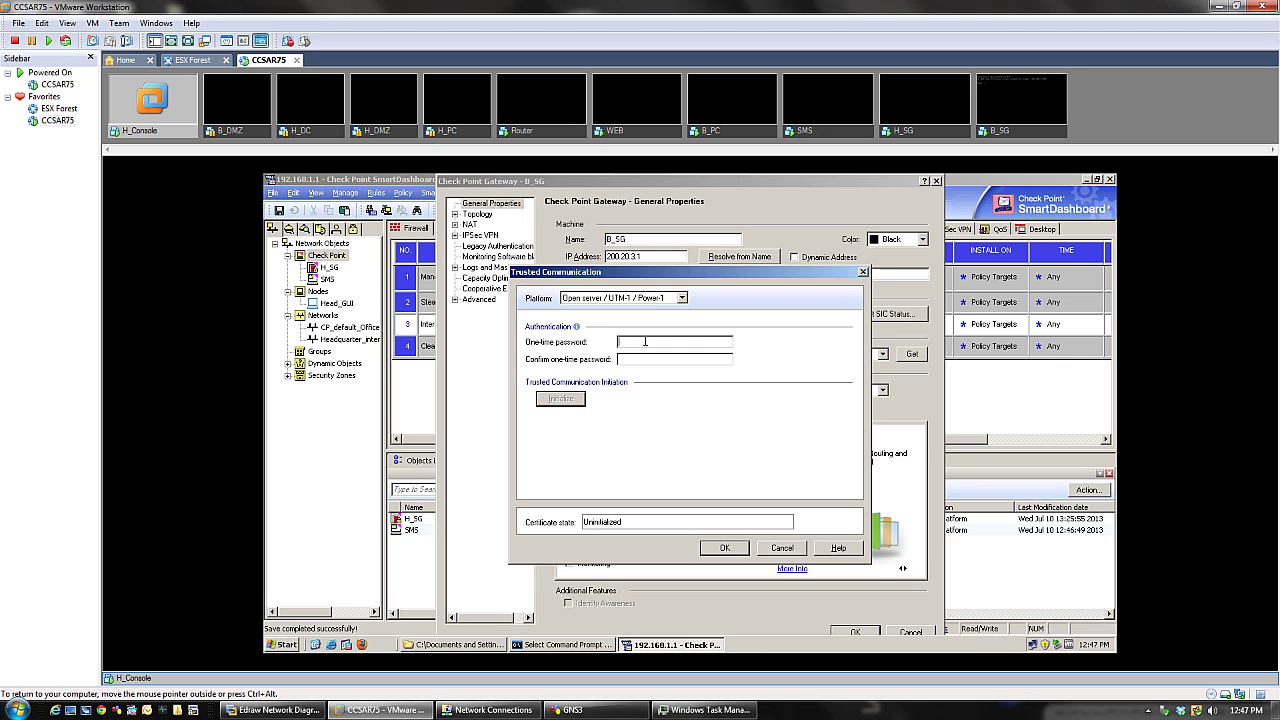
pyautogui.write('•••••')
pyautogui.press('Tab')
pyautogui.write('•••••')
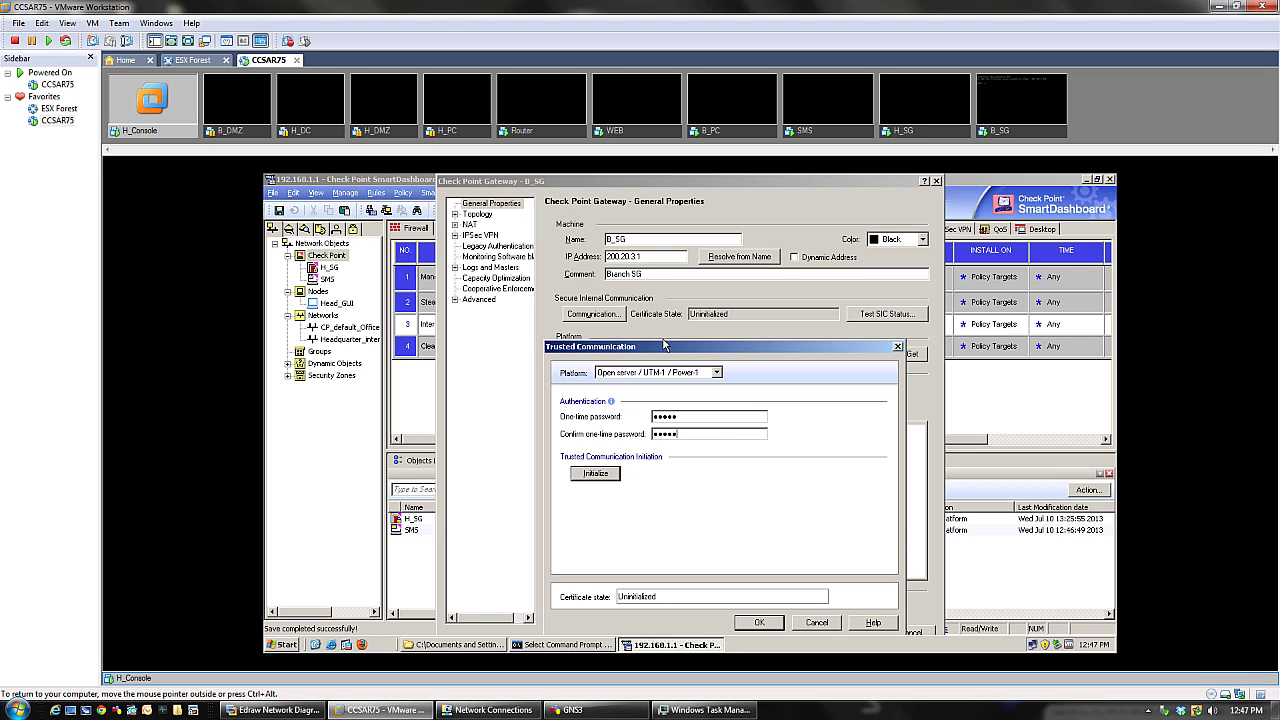
pyautogui.moveTo(663, 345); pyautogui.dragTo(668, 230)
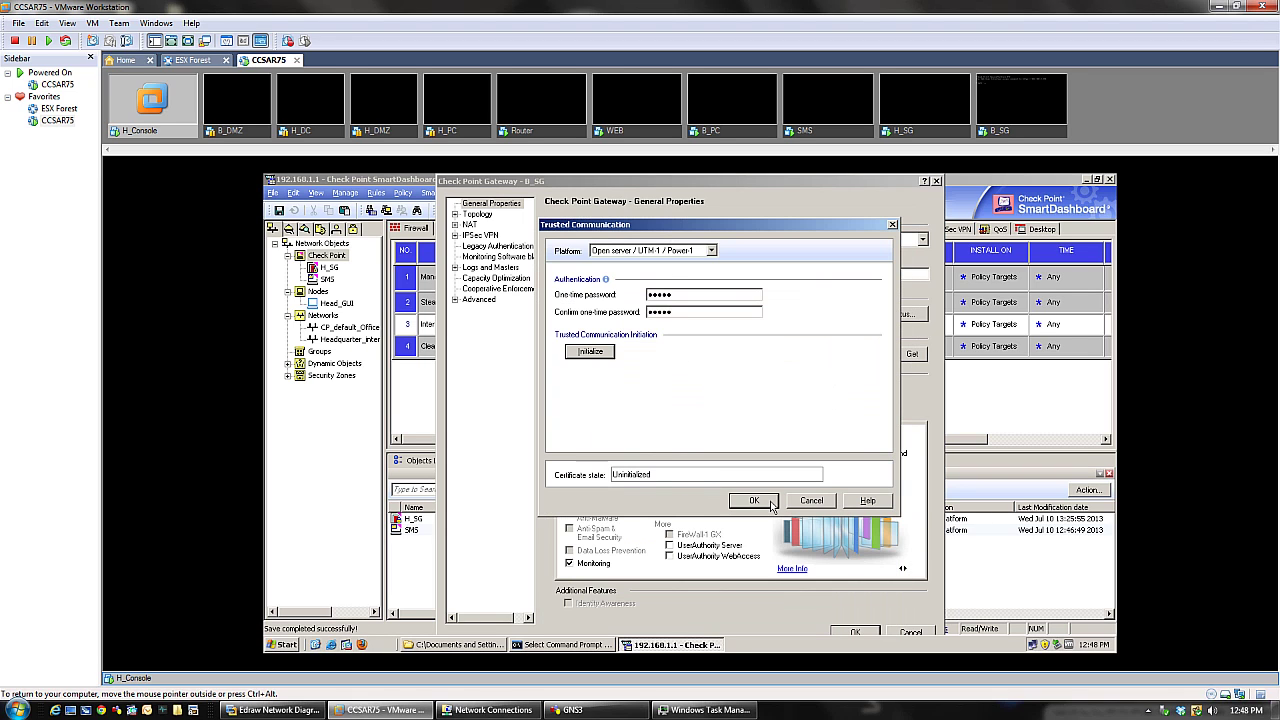
pyautogui.click(591, 353)
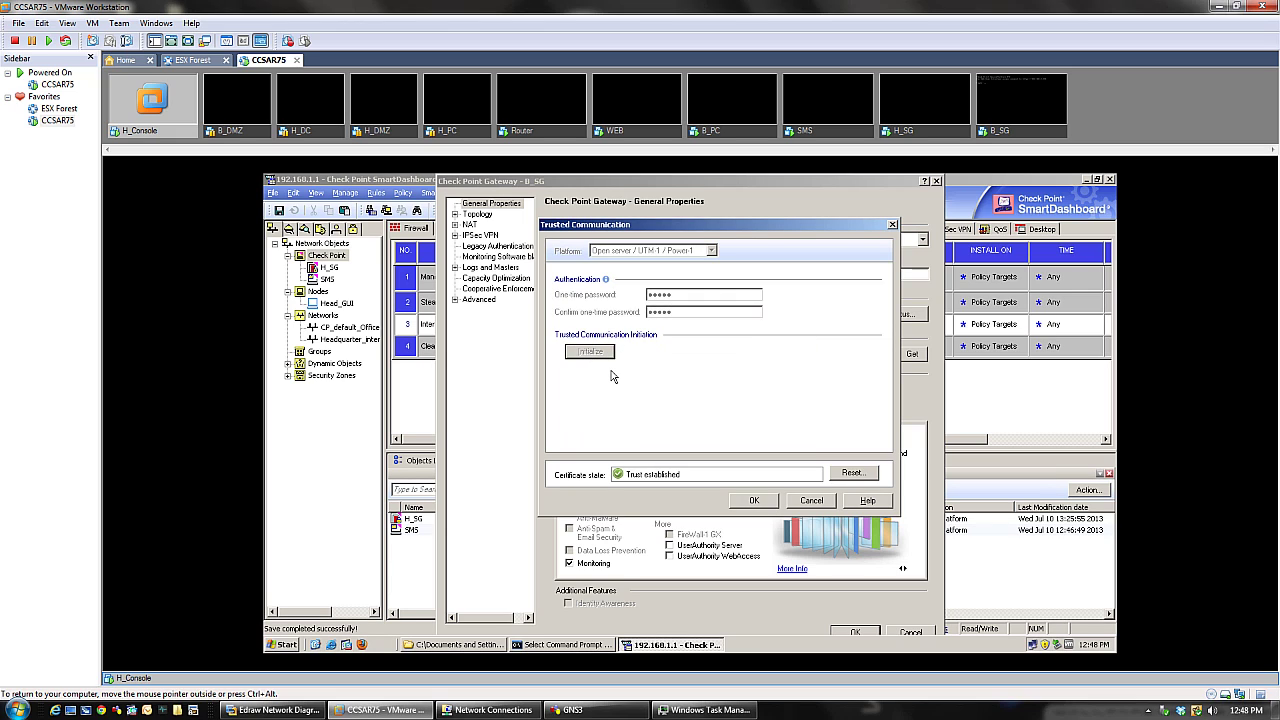
# - Accept the established trust and review the topology results: internal eth0/eth1, external eth2 200.20.3.1
pyautogui.click(753, 502)
pyautogui.click(754, 502)
pyautogui.click(754, 502)
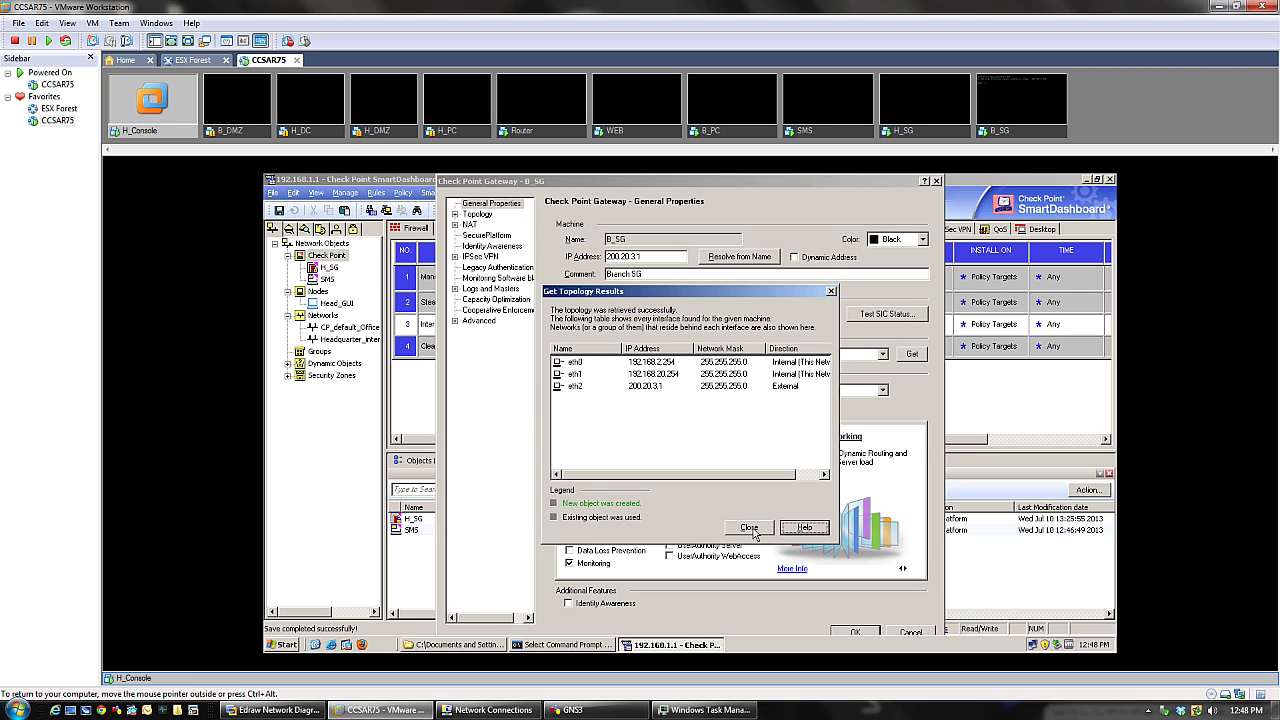
pyautogui.click(810, 478)
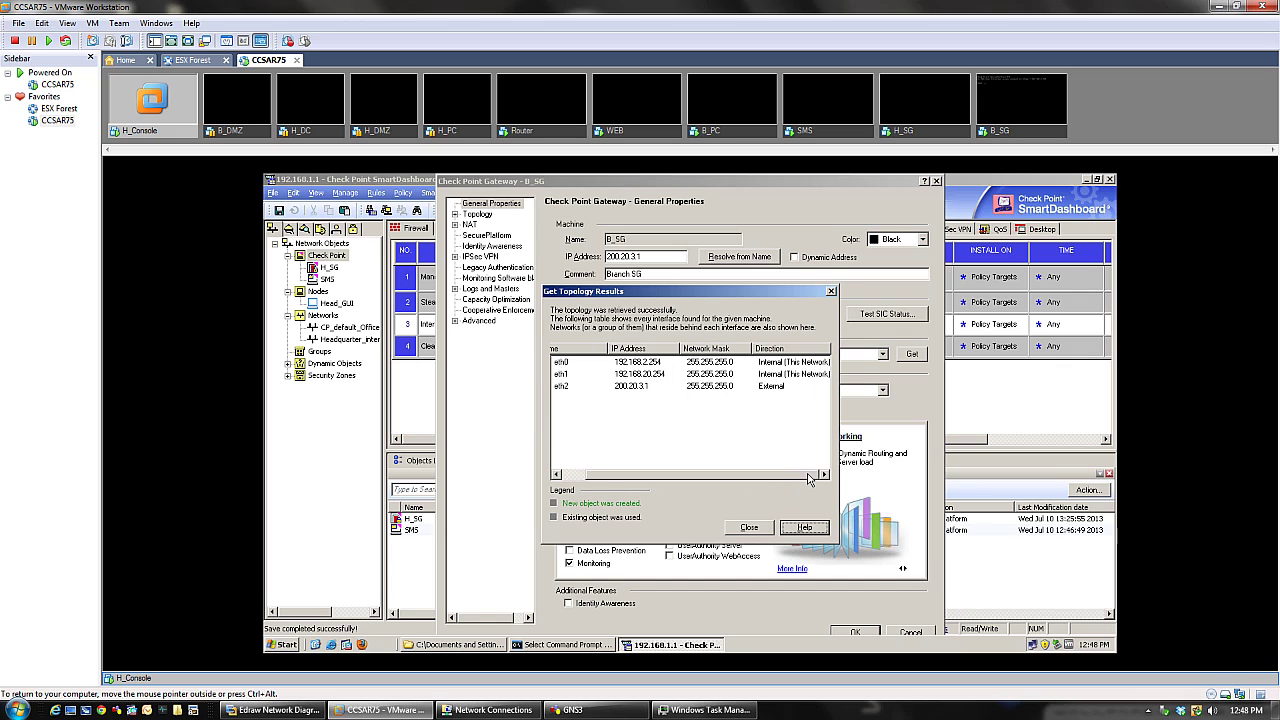
pyautogui.moveTo(810, 478); pyautogui.dragTo(780, 481)
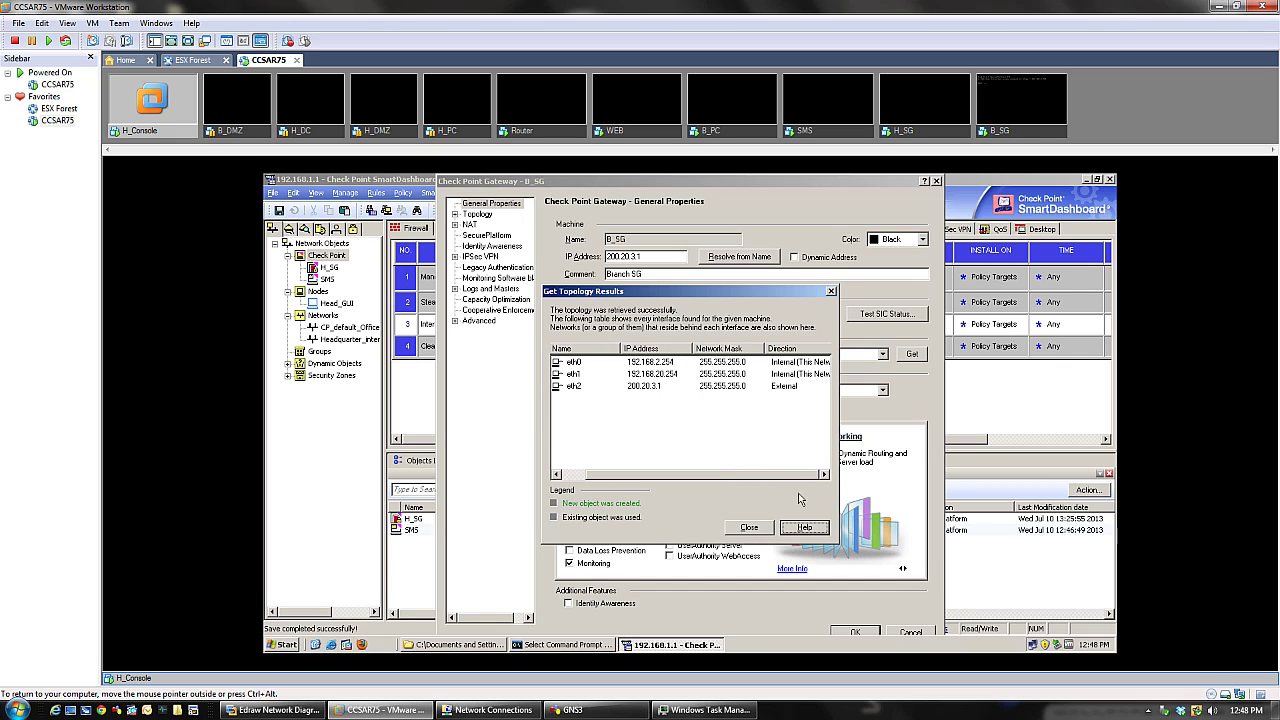
pyautogui.click(747, 528)
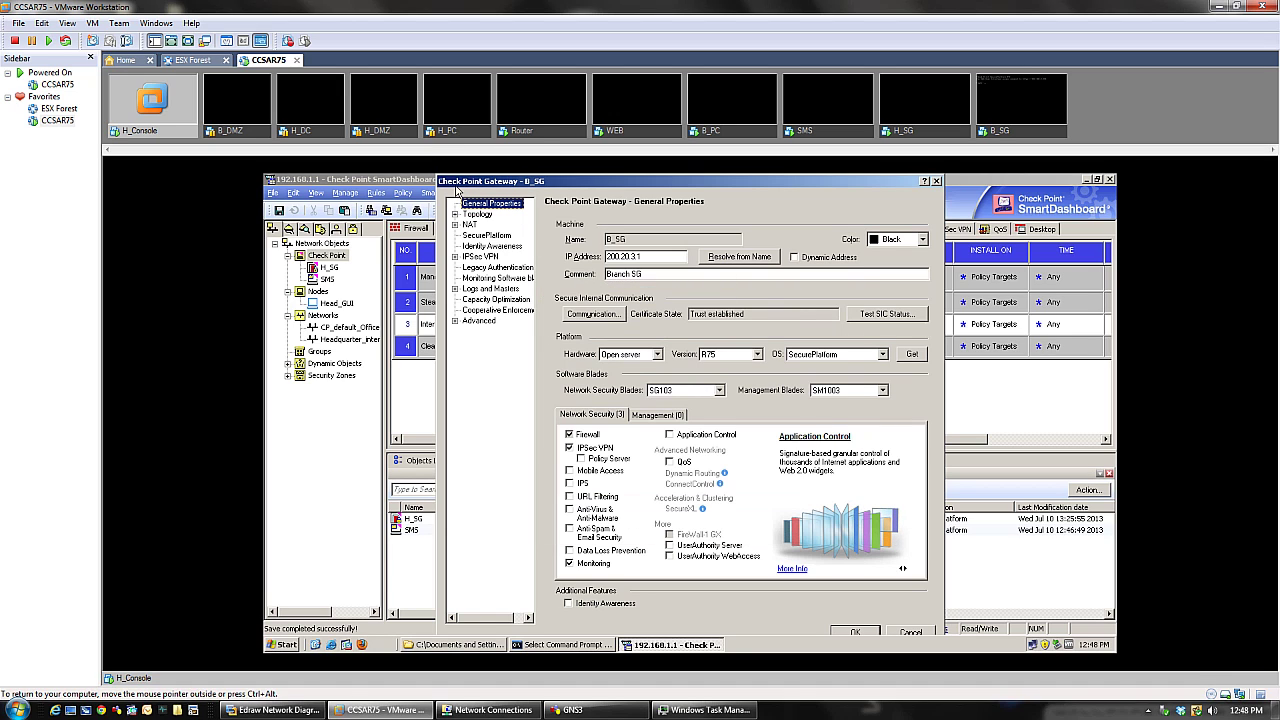
# - Inspect the eth1 interface's Topology settings from B_SG's Topology page
pyautogui.click(474, 215)
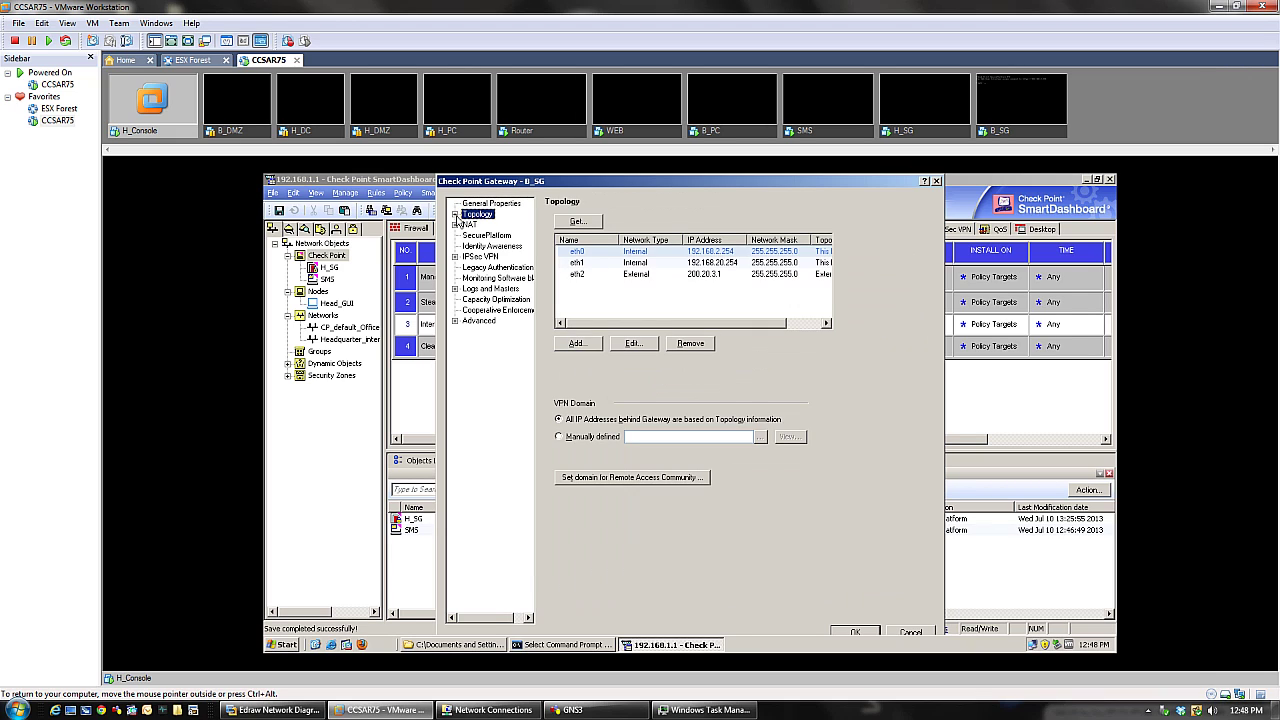
pyautogui.click(584, 263)
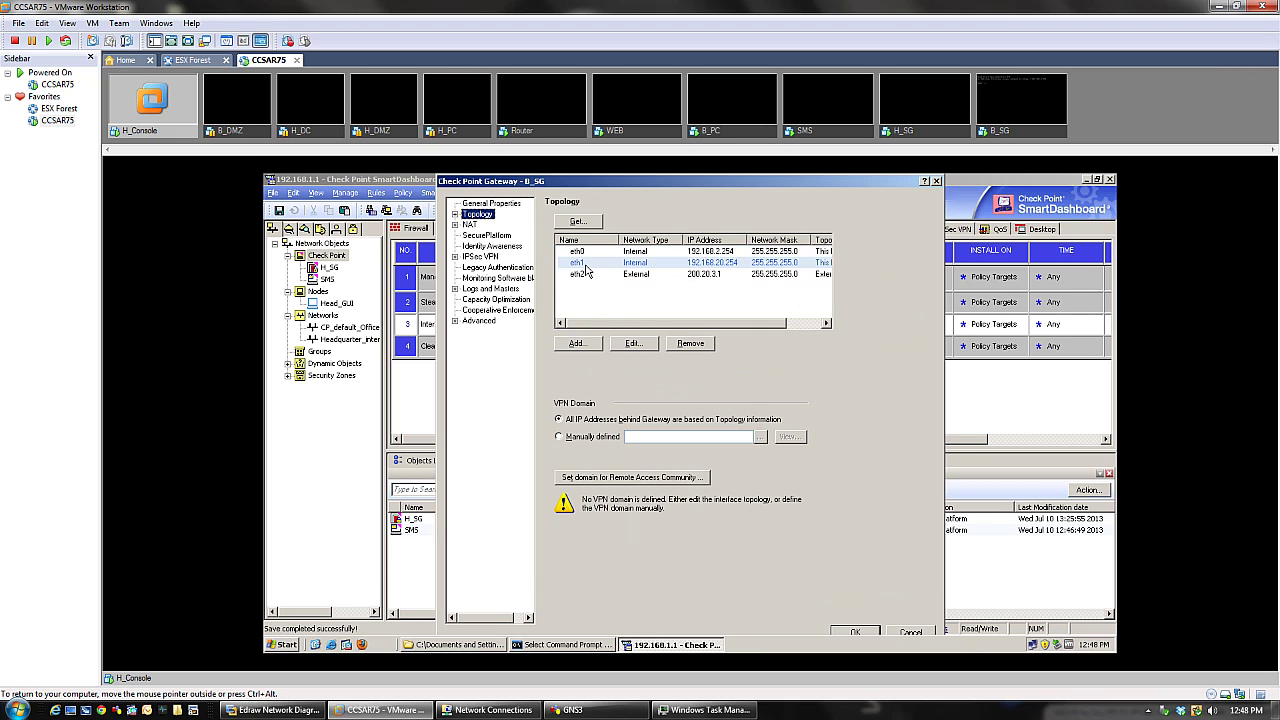
pyautogui.click(634, 343)
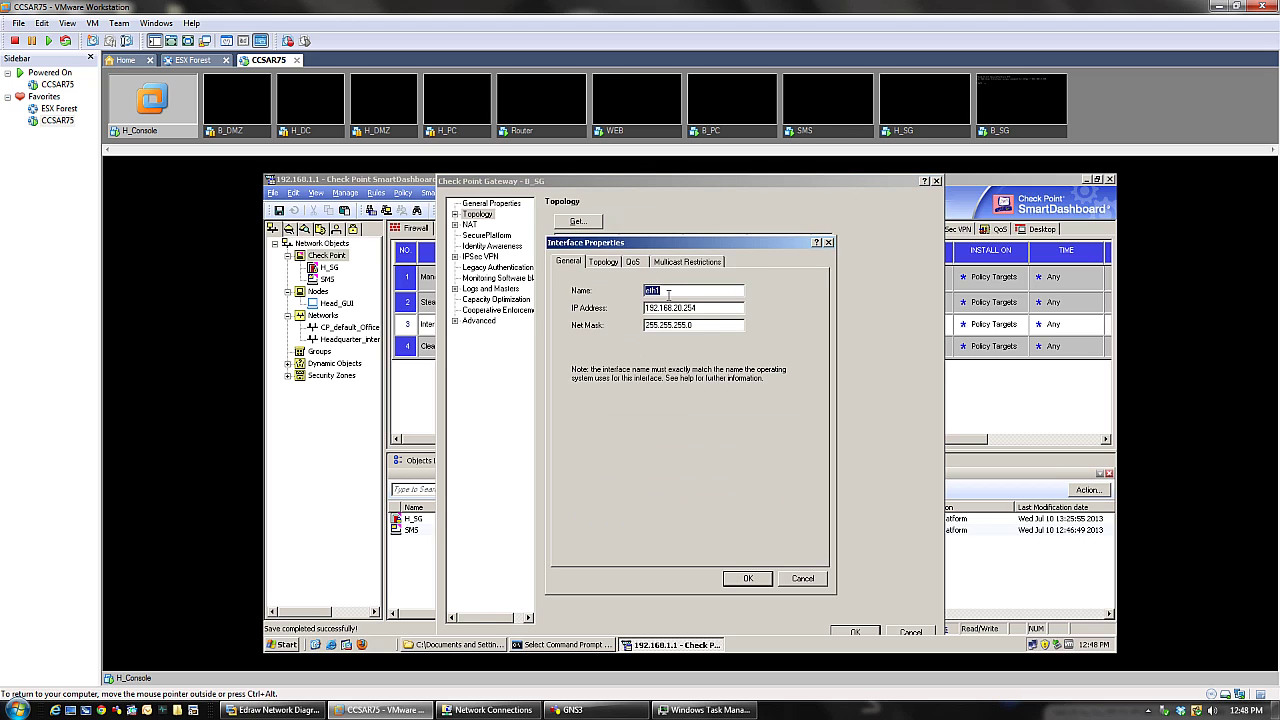
pyautogui.moveTo(678, 244); pyautogui.dragTo(707, 230)
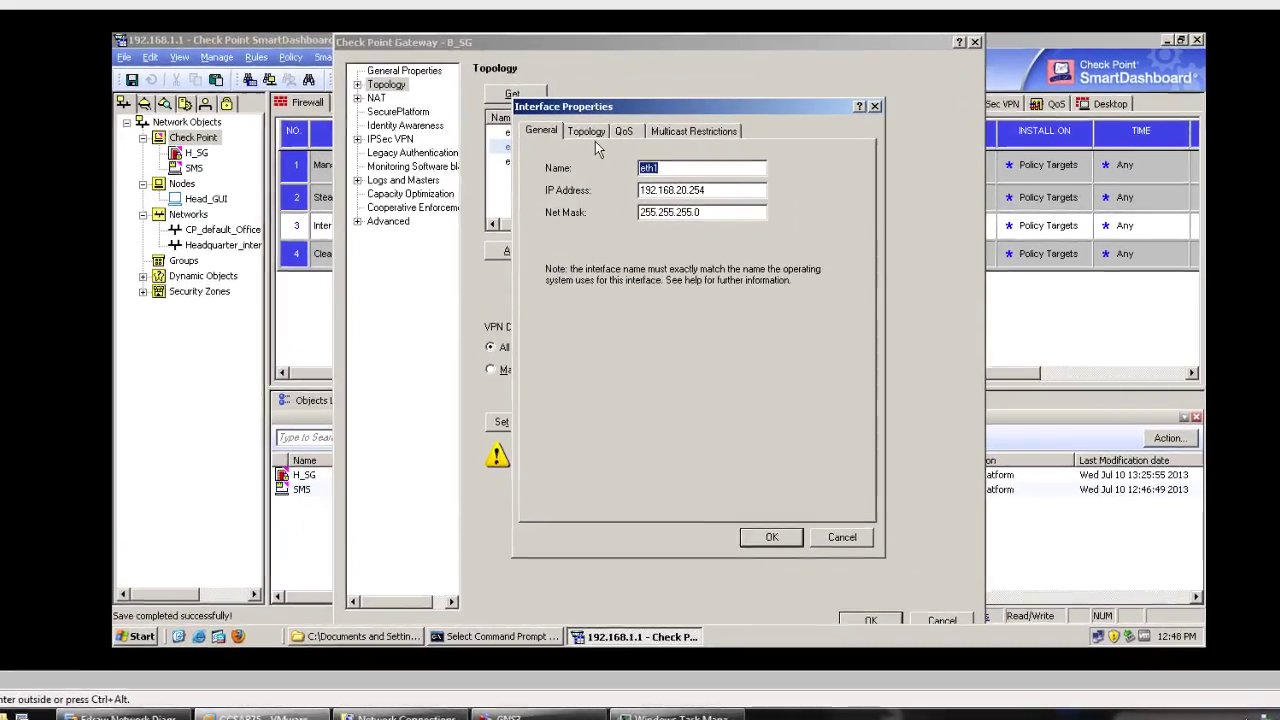
pyautogui.click(591, 134)
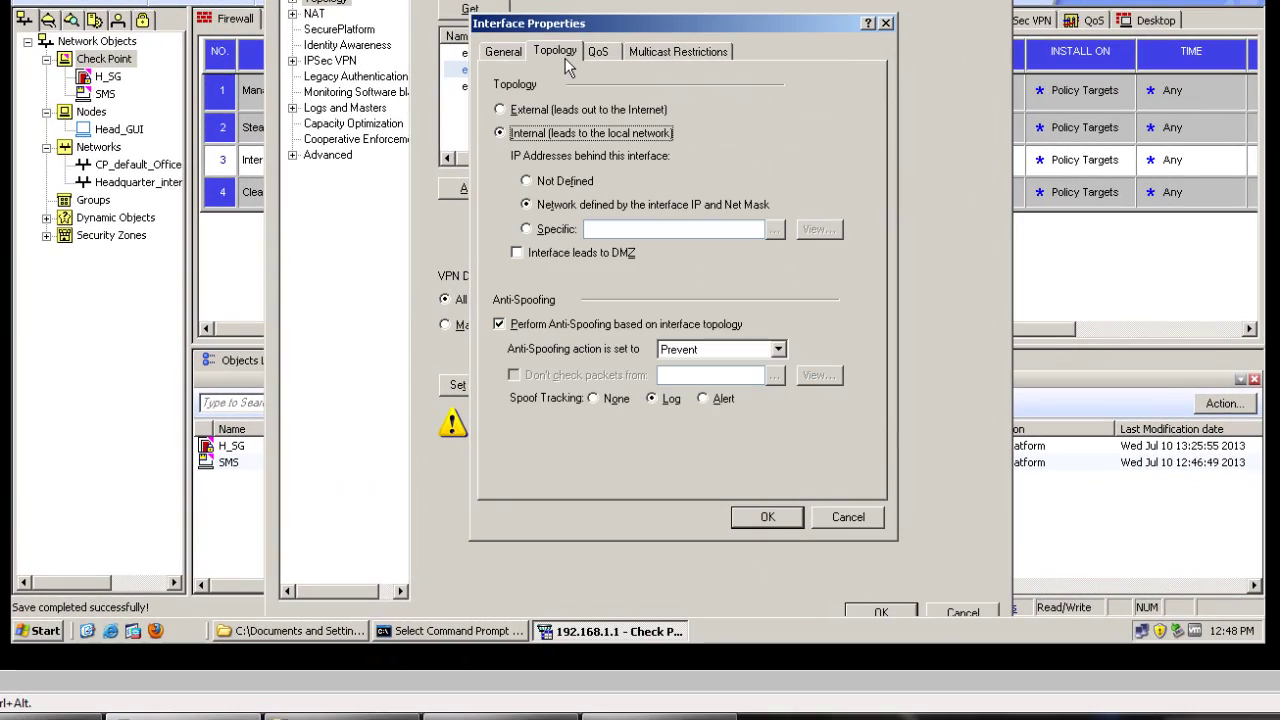
pyautogui.click(885, 23)
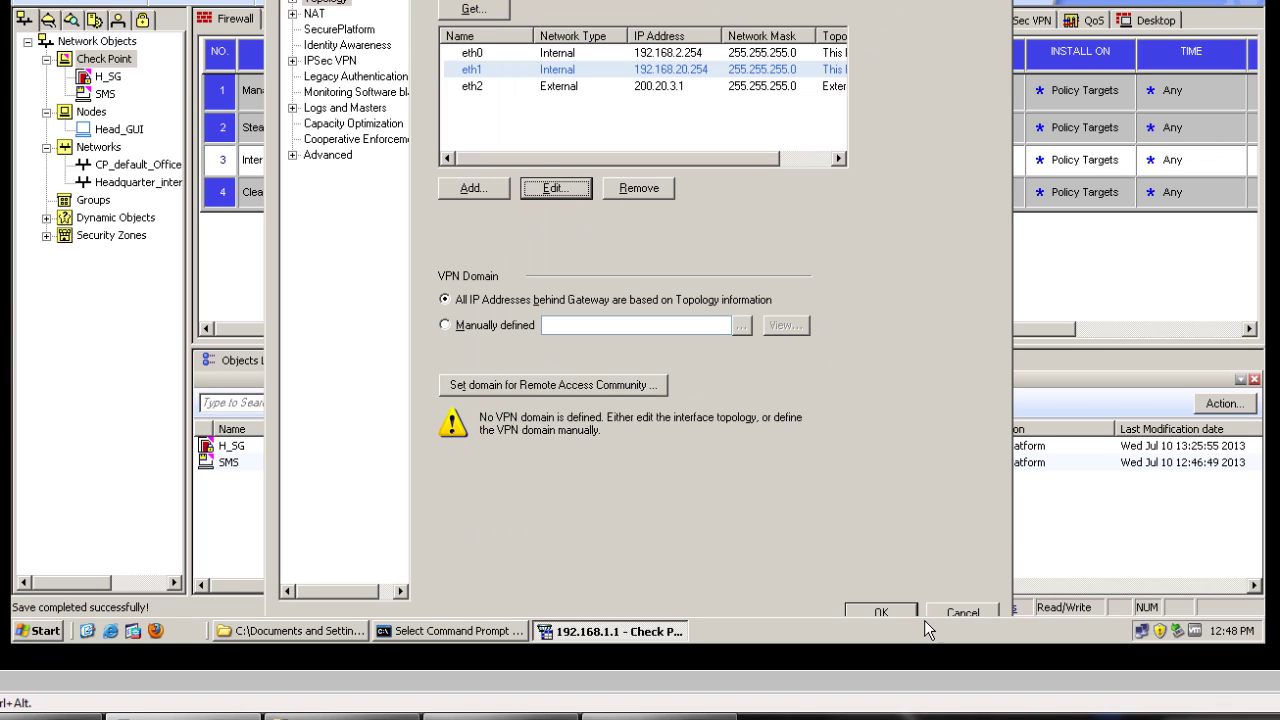
# - Save the B_SG gateway object, then select B_SG and H_SG in the object tree
pyautogui.click(894, 607)
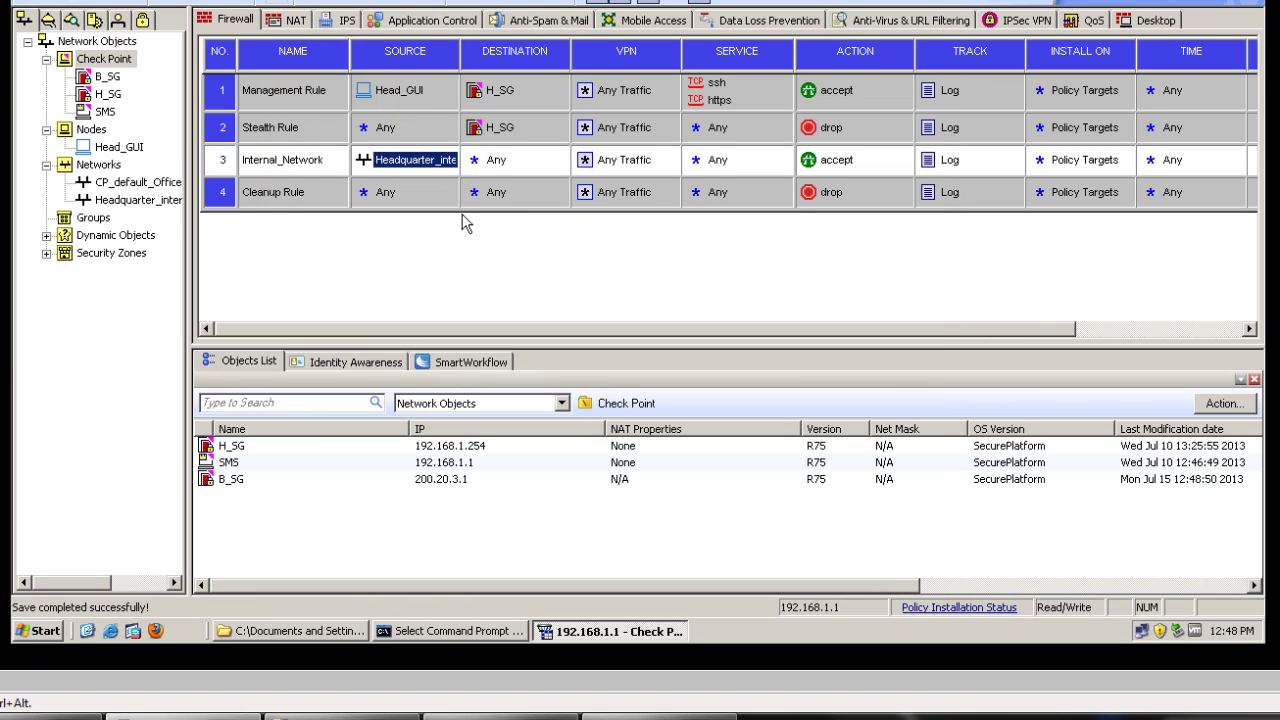
pyautogui.click(107, 77)
pyautogui.click(109, 94)
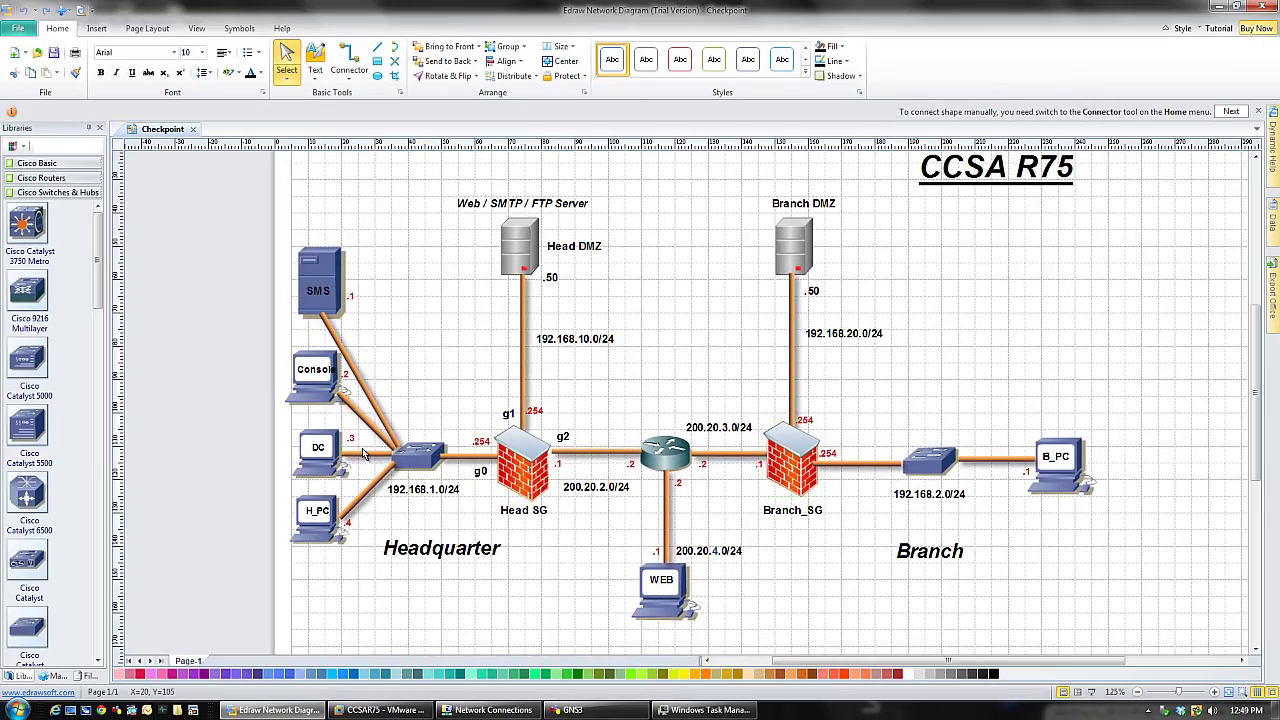
pyautogui.moveTo(244, 178); pyautogui.dragTo(608, 550)
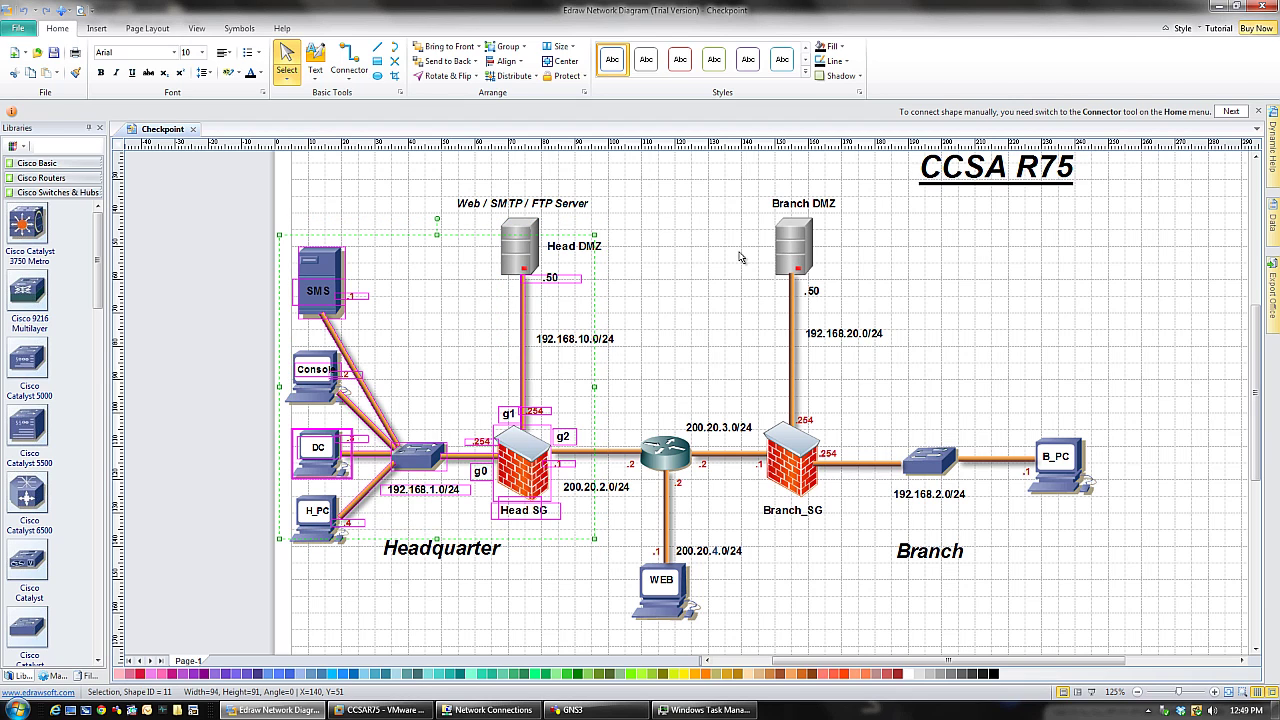
pyautogui.moveTo(727, 258); pyautogui.dragTo(1079, 621)
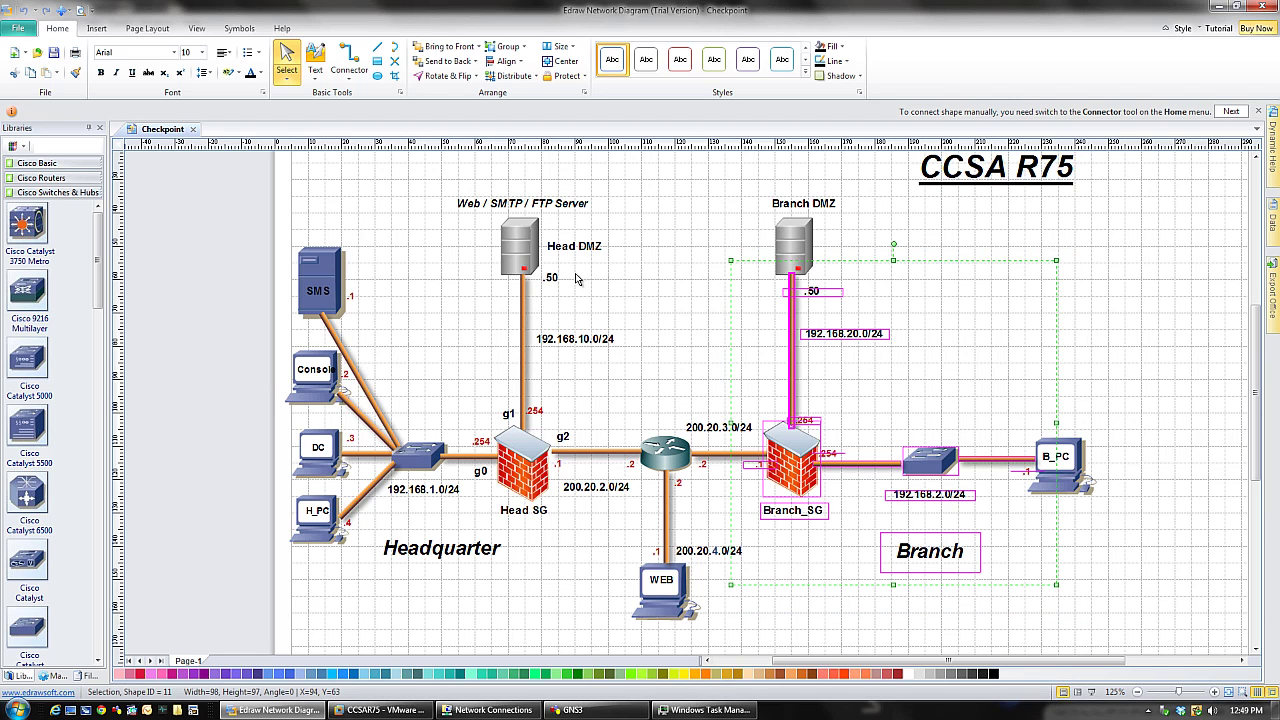
pyautogui.moveTo(430, 171); pyautogui.dragTo(950, 355)
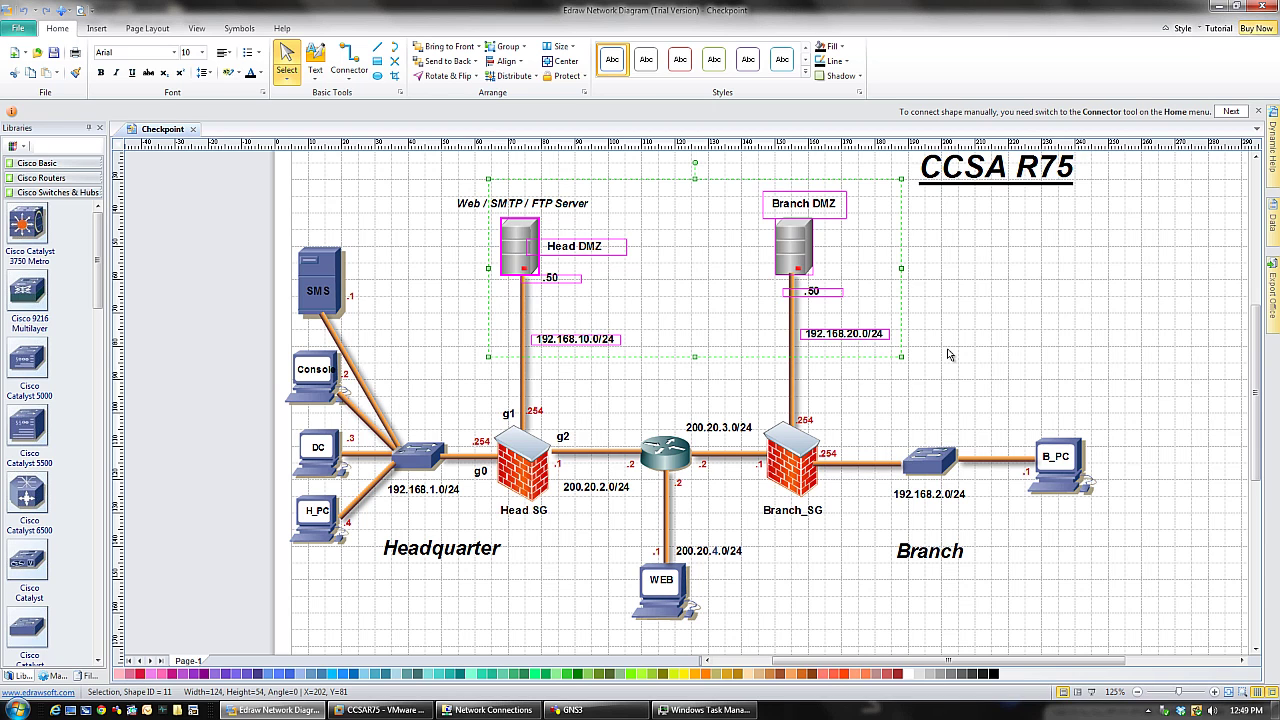
pyautogui.click(663, 386)
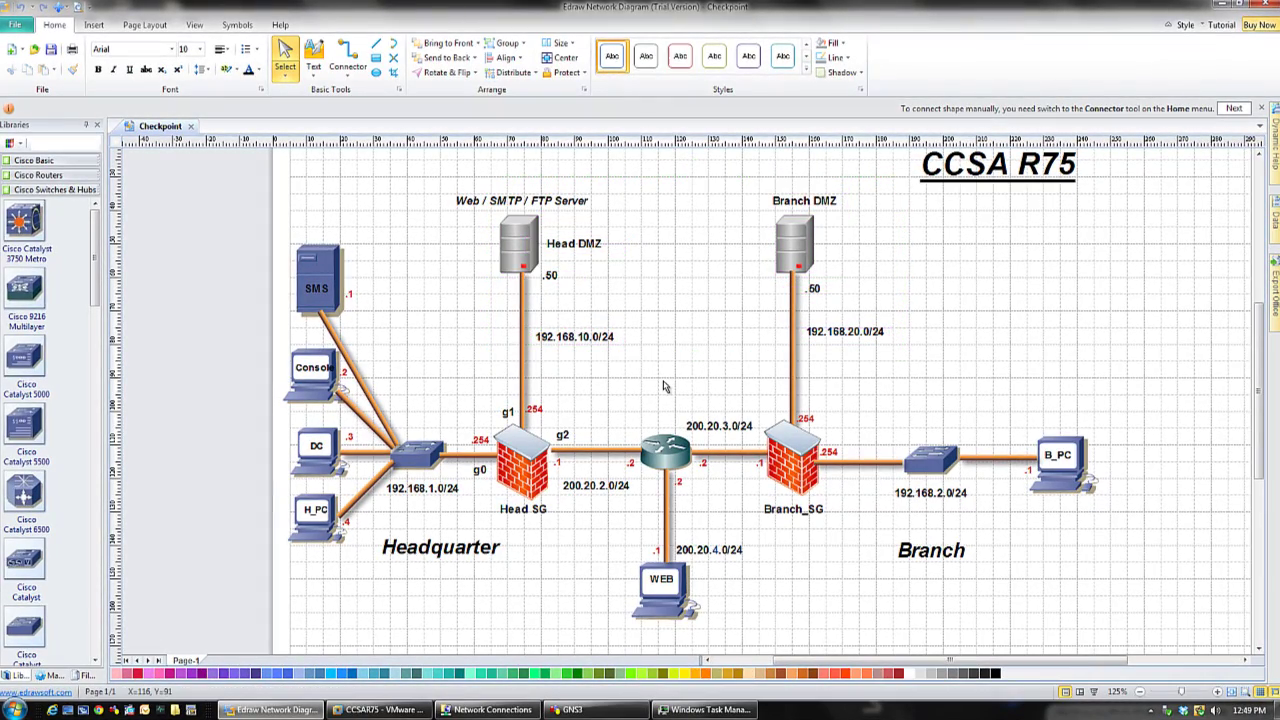